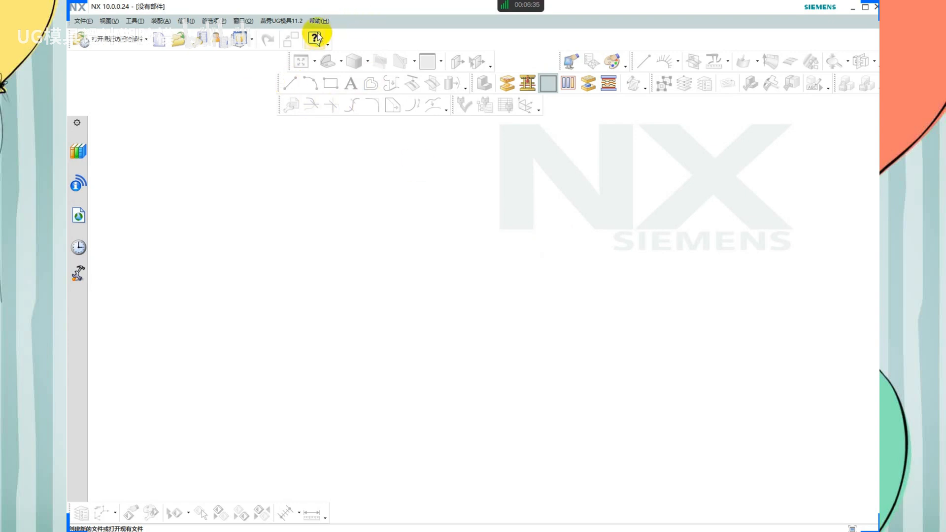
pyautogui.moveTo(398, 6); pyautogui.dragTo(398, 8)
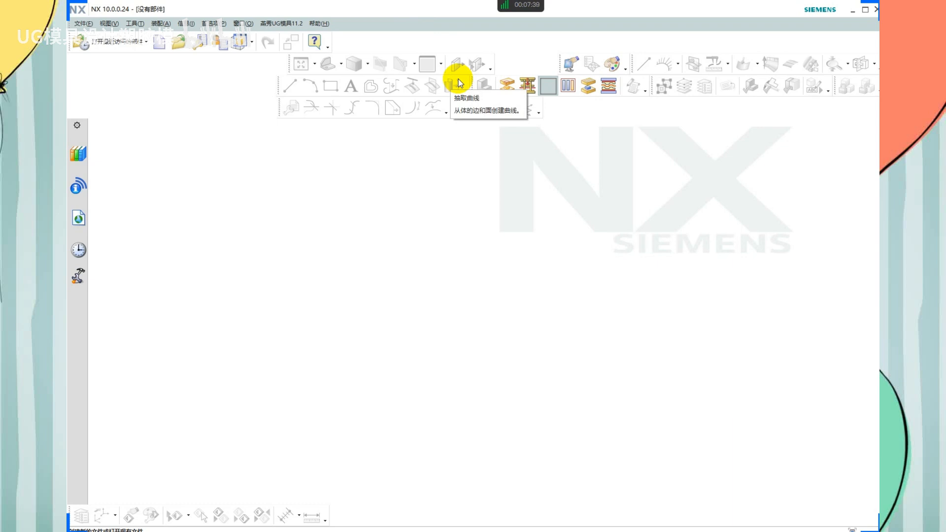
# Start a new part file and open the directory selection for its save folder
pyautogui.click(83, 25)
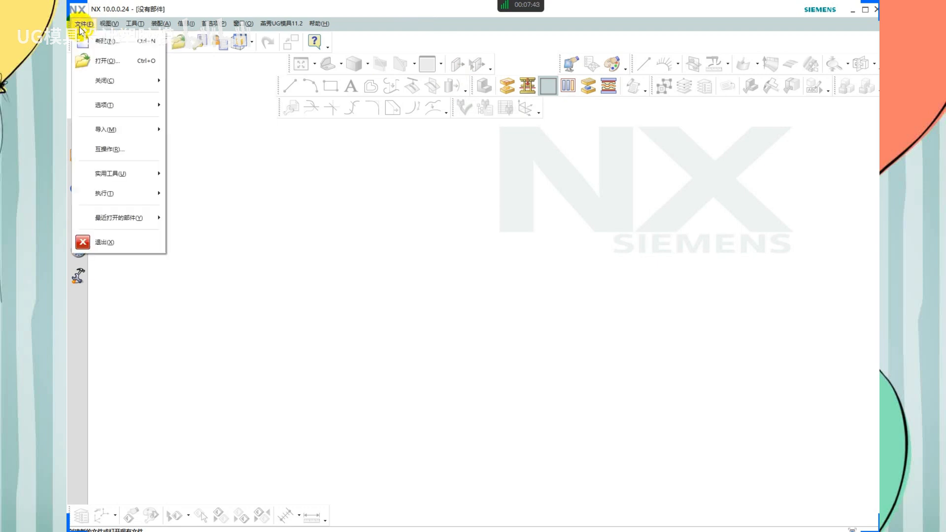
pyautogui.click(89, 42)
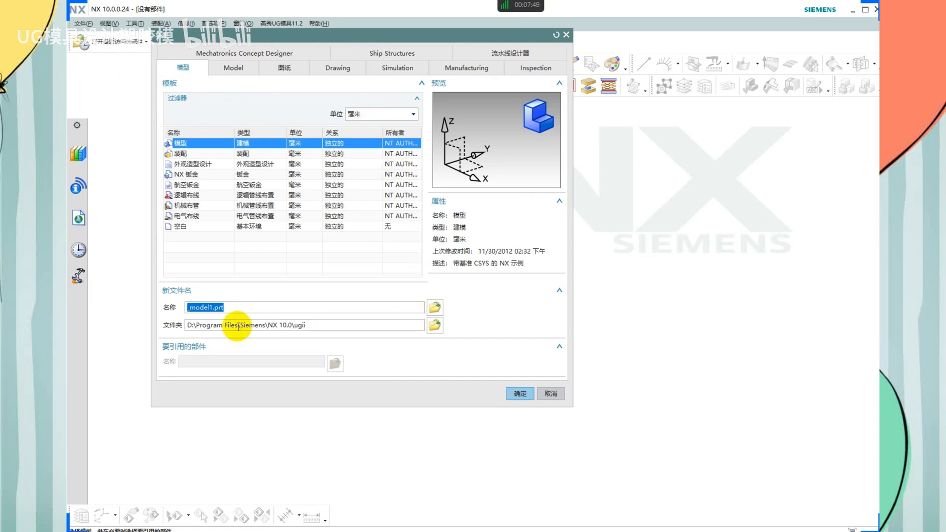
pyautogui.click(435, 325)
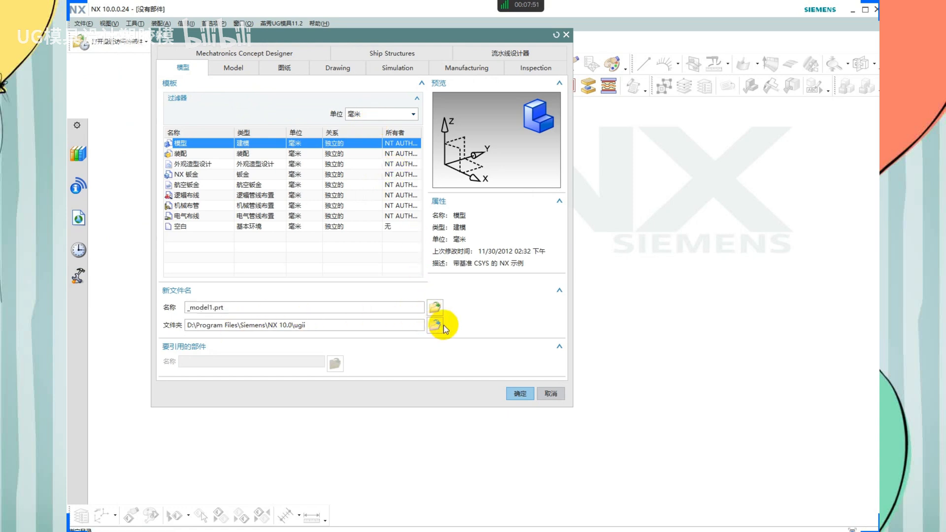
pyautogui.moveTo(519, 220); pyautogui.dragTo(482, 176)
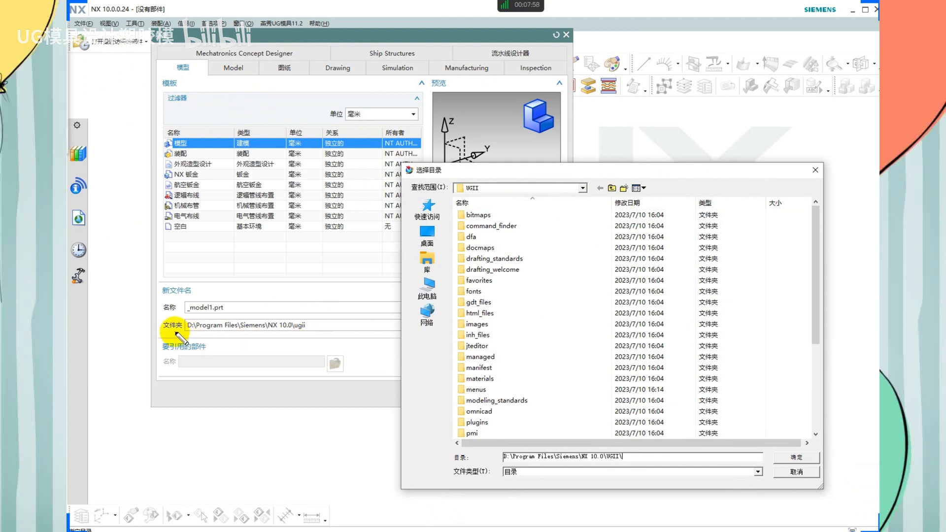
pyautogui.moveTo(161, 331); pyautogui.dragTo(316, 335)
pyautogui.moveTo(337, 303)
pyautogui.mouseDown()
pyautogui.moveTo(305, 321)
pyautogui.moveTo(321, 320)
pyautogui.mouseUp()
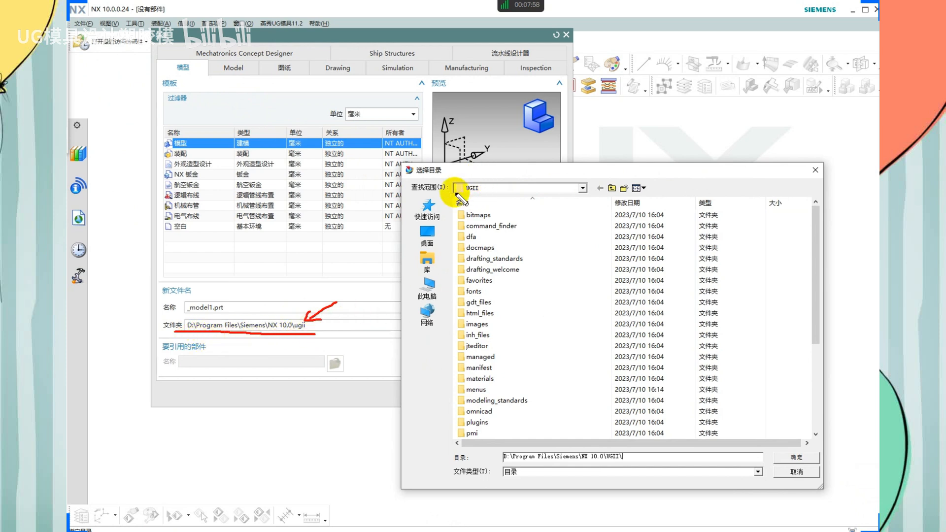
pyautogui.press('Escape')
# Set the new file's folder to E:\上课案列\
pyautogui.click(513, 188)
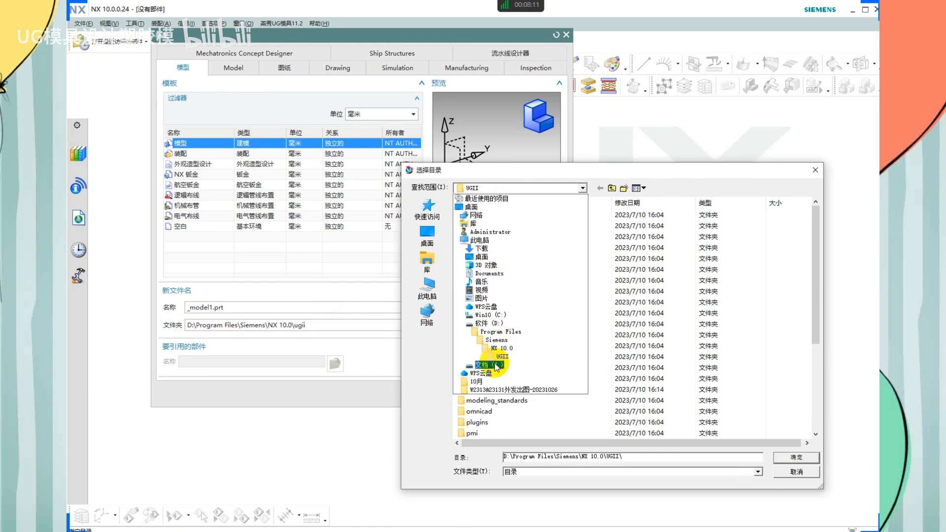
pyautogui.click(493, 365)
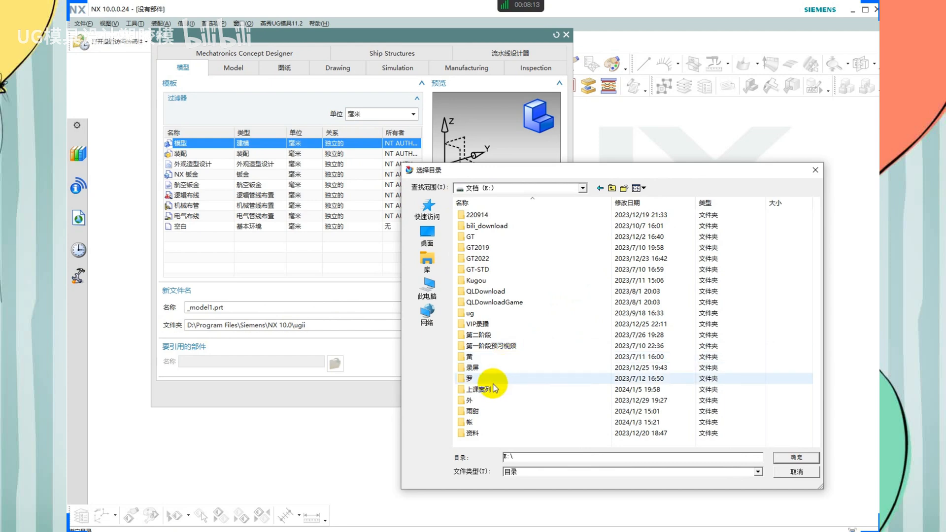
pyautogui.doubleClick(489, 389)
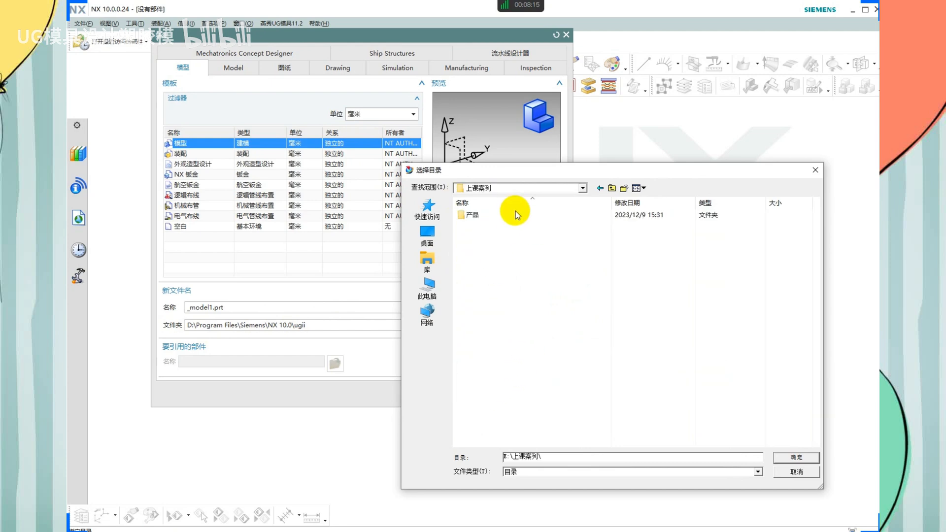
pyautogui.click(794, 457)
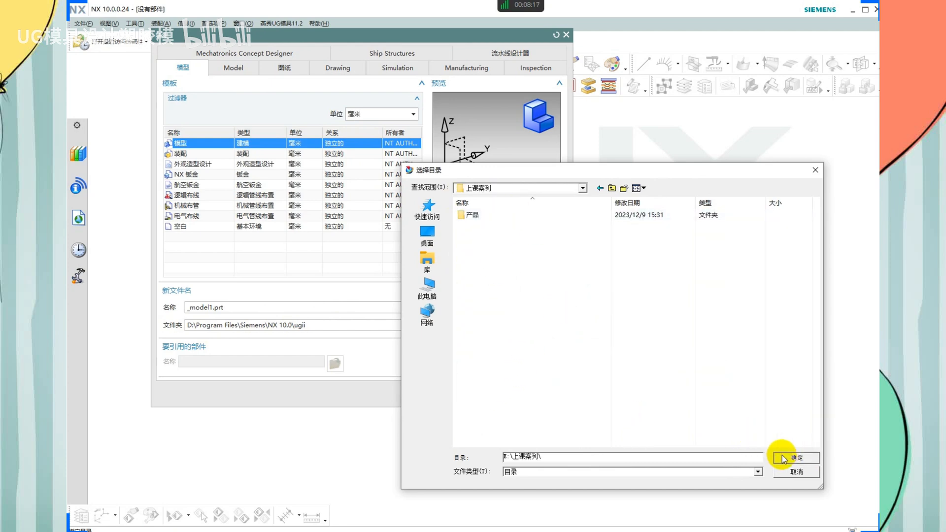
# Name the new part 240105 and create it from the millimetre model template (模型)
pyautogui.doubleClick(256, 307)
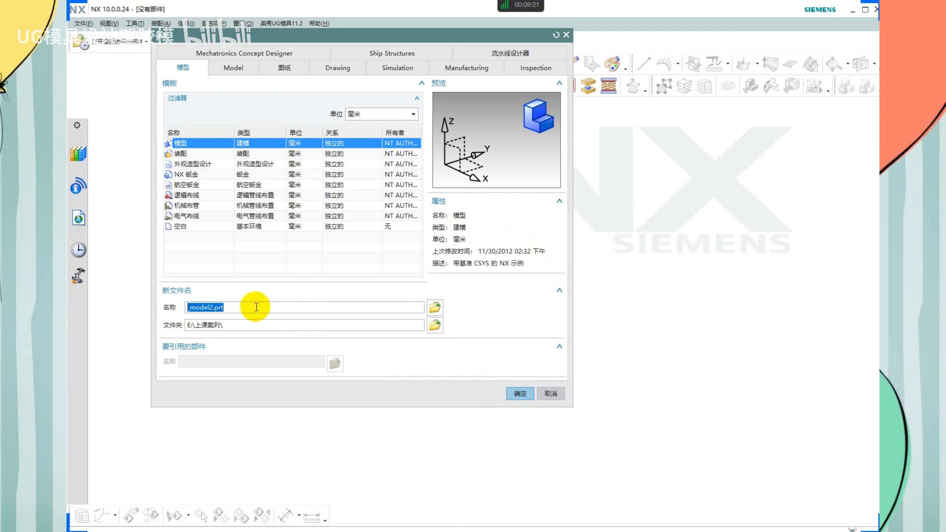
pyautogui.moveTo(257, 307); pyautogui.dragTo(177, 309)
pyautogui.write('240105')
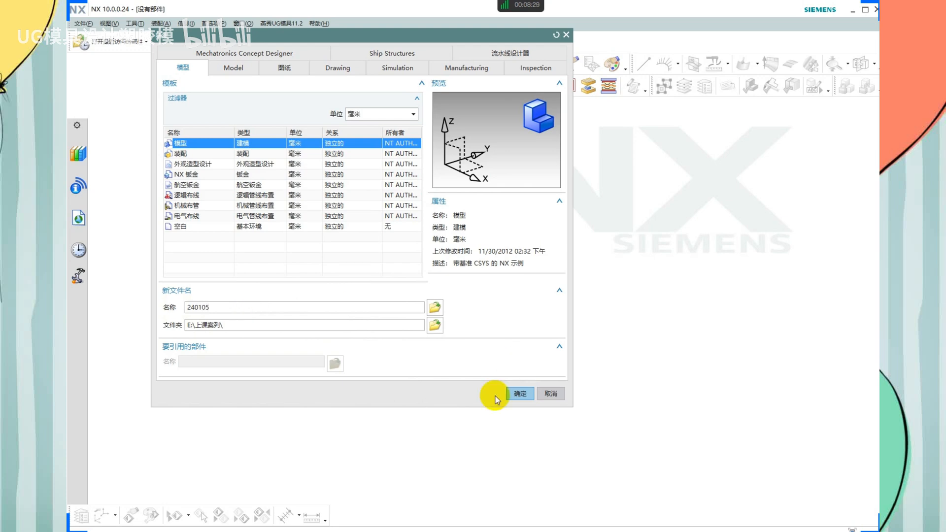
pyautogui.click(519, 393)
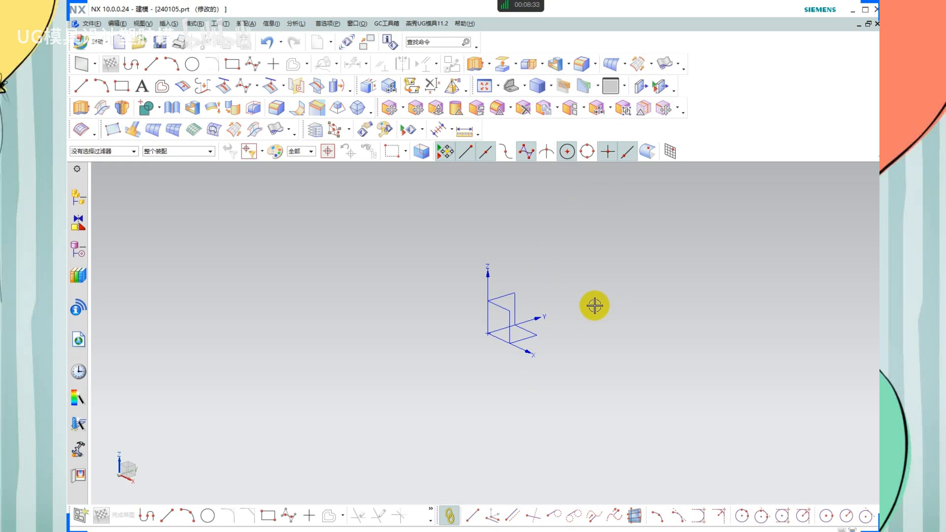
# Delete the default datum coordinate system from the new part
pyautogui.moveTo(568, 294)
pyautogui.mouseDown(button='middle')
pyautogui.moveTo(572, 319)
pyautogui.moveTo(570, 306)
pyautogui.moveTo(589, 298)
pyautogui.moveTo(566, 308)
pyautogui.mouseUp(button='middle')
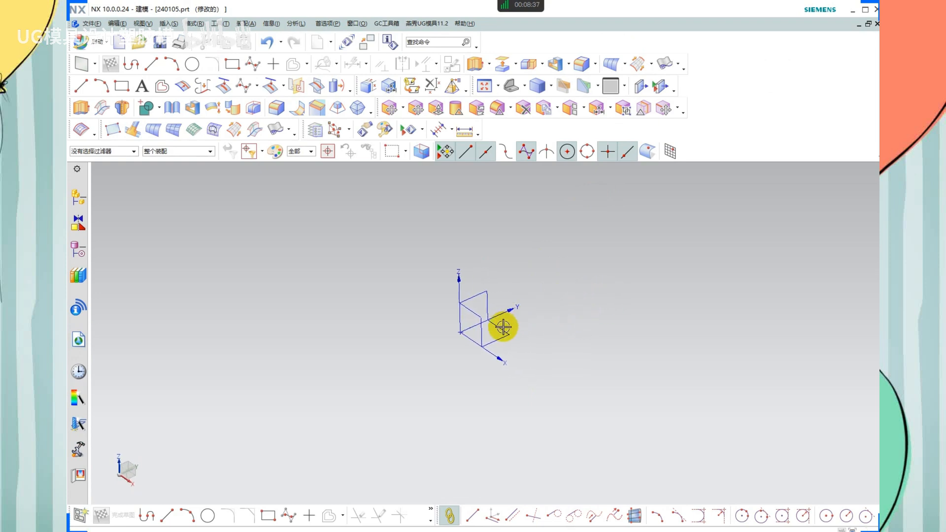
pyautogui.moveTo(502, 320)
pyautogui.mouseDown(button='middle')
pyautogui.moveTo(494, 284)
pyautogui.moveTo(491, 314)
pyautogui.mouseUp(button='middle')
pyautogui.moveTo(623, 217); pyautogui.dragTo(286, 428)
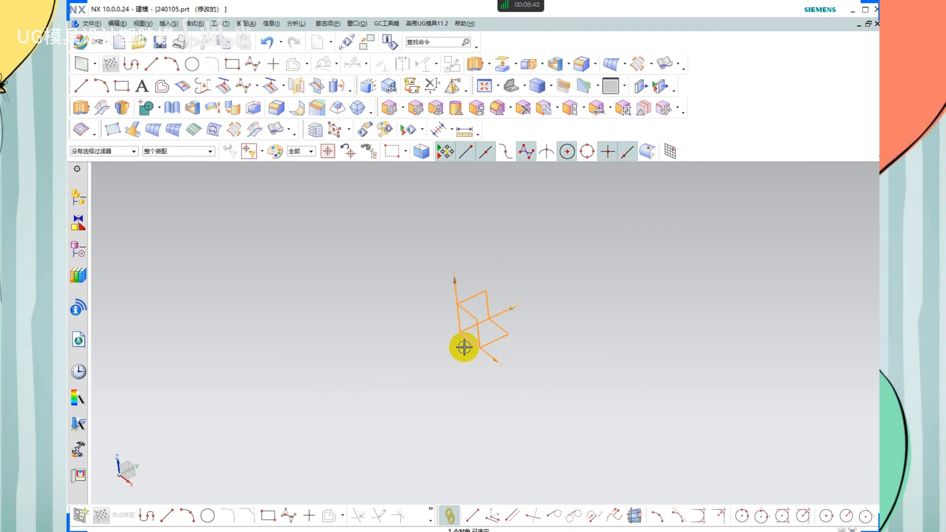
pyautogui.moveTo(587, 226); pyautogui.dragTo(291, 424)
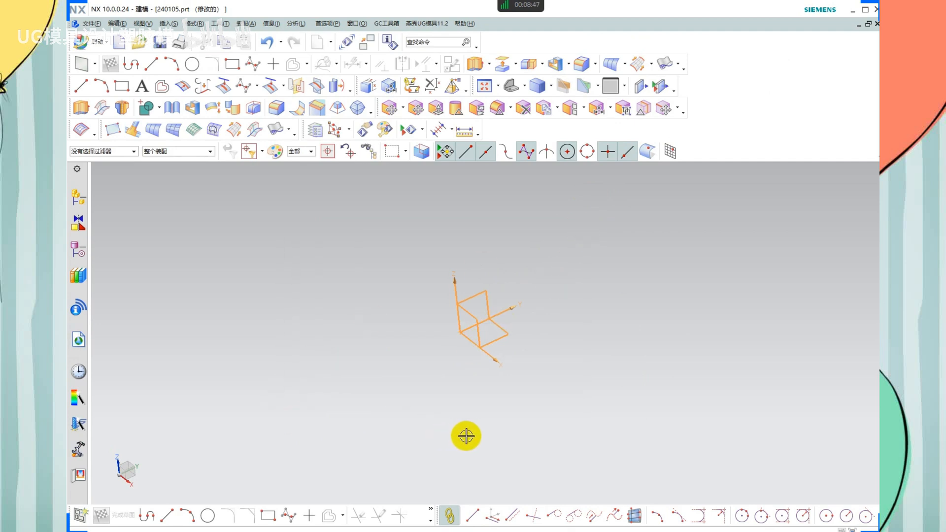
pyautogui.press('Delete')
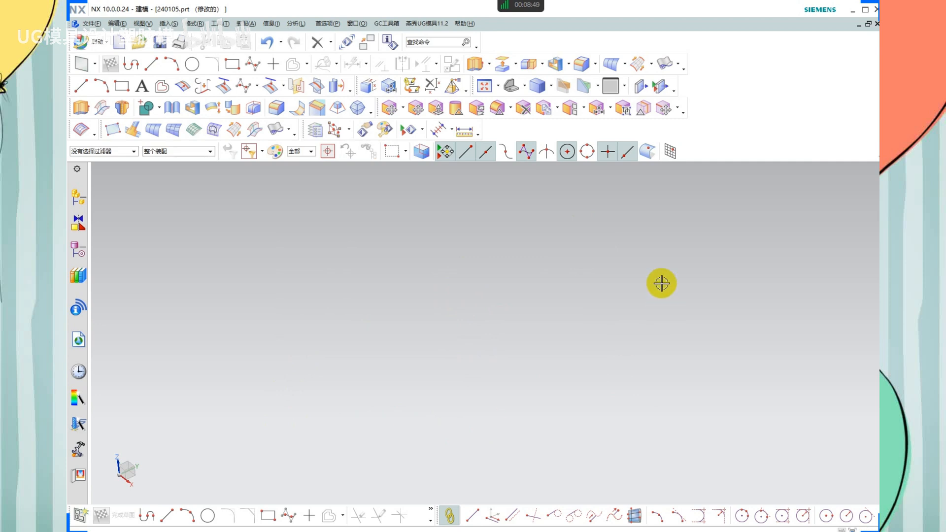
# Display the work coordinate system (WCS) in the empty part
pyautogui.moveTo(712, 212); pyautogui.dragTo(284, 428)
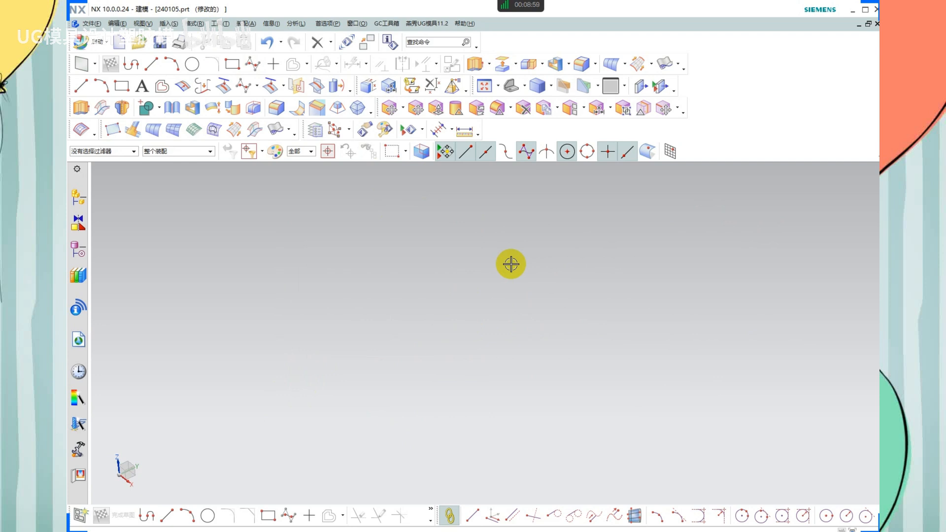
pyautogui.click(194, 23)
pyautogui.moveTo(223, 148)
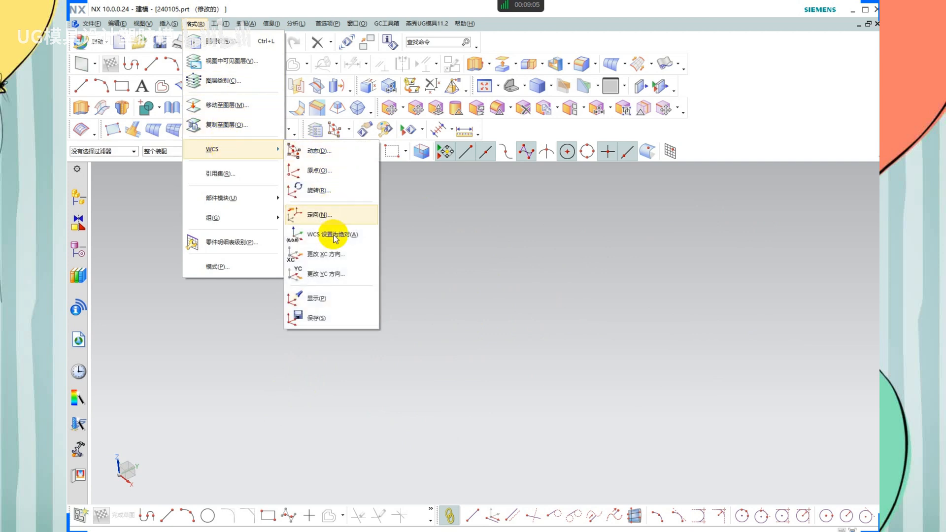
pyautogui.click(315, 299)
pyautogui.moveTo(512, 303)
pyautogui.mouseDown()
pyautogui.moveTo(458, 286)
pyautogui.moveTo(509, 296)
pyautogui.moveTo(483, 310)
pyautogui.mouseUp()
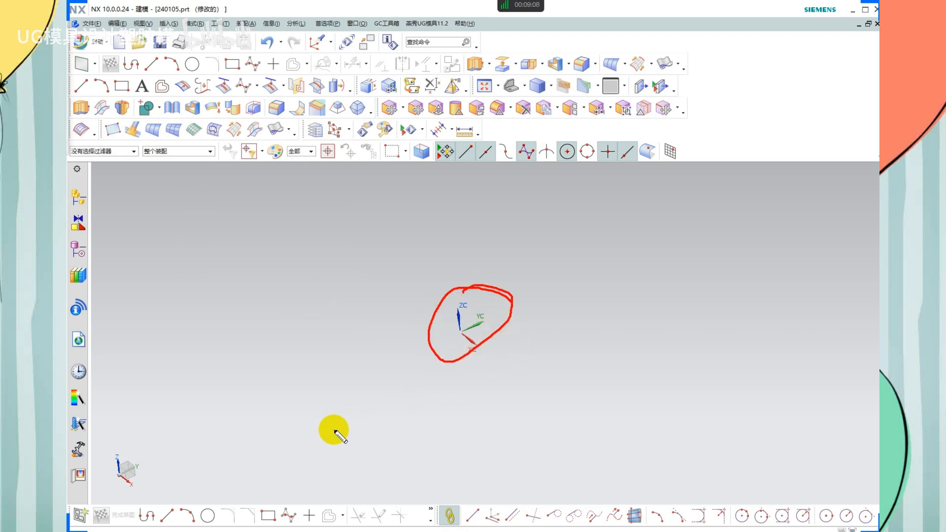
pyautogui.press('Escape')
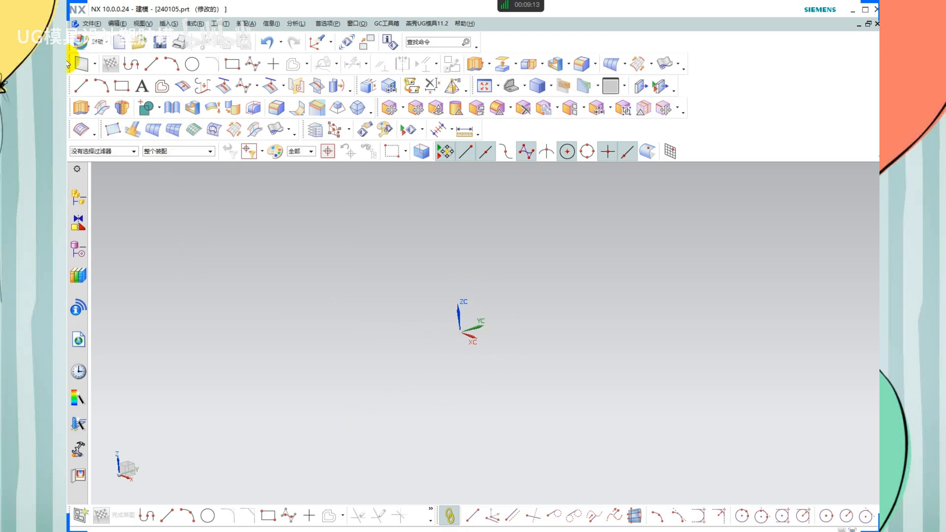
pyautogui.click(91, 24)
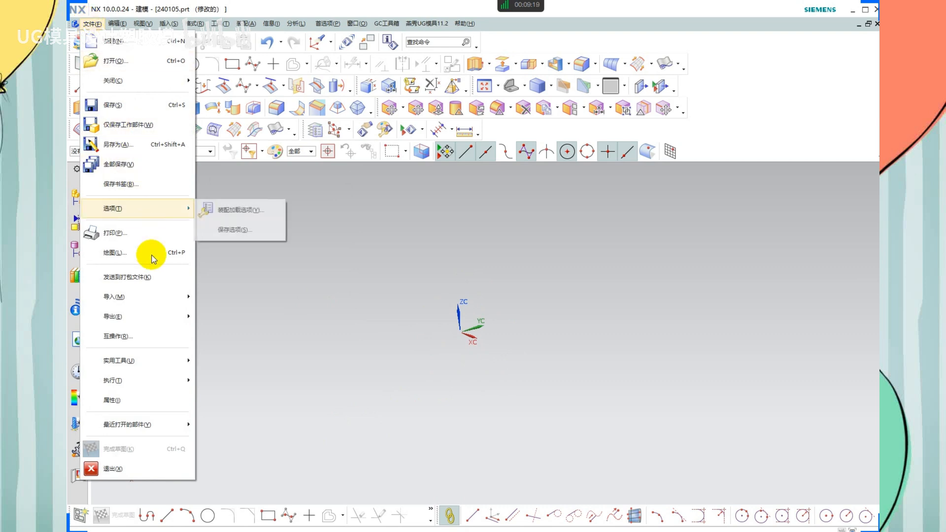
pyautogui.moveTo(186, 296)
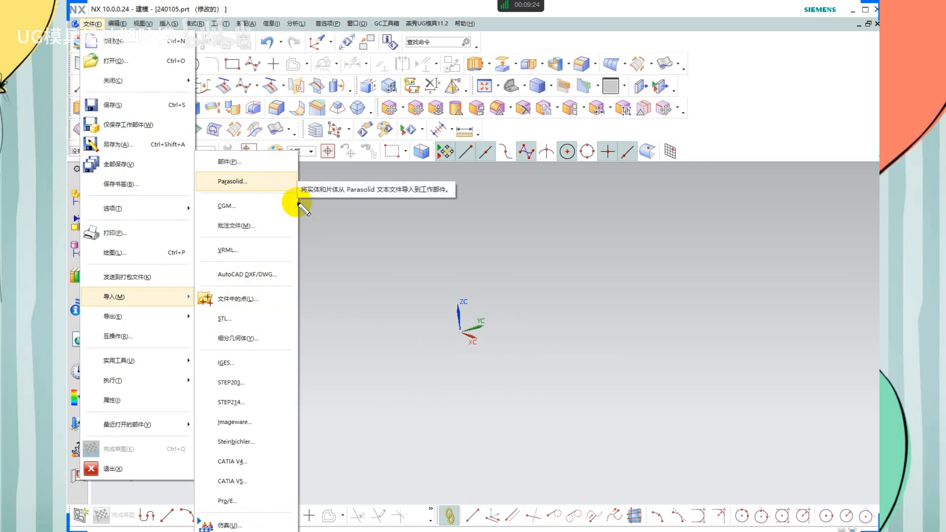
pyautogui.moveTo(367, 232); pyautogui.dragTo(424, 309)
pyautogui.moveTo(416, 268); pyautogui.dragTo(375, 307)
pyautogui.moveTo(423, 281); pyautogui.dragTo(451, 281)
pyautogui.moveTo(474, 227)
pyautogui.mouseDown()
pyautogui.moveTo(539, 232)
pyautogui.moveTo(502, 309)
pyautogui.mouseUp()
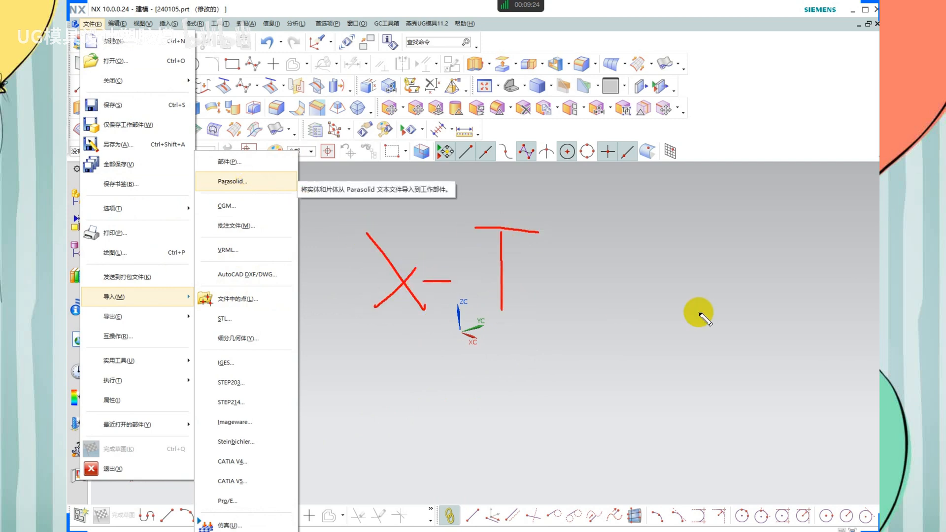
pyautogui.moveTo(430, 363)
pyautogui.mouseDown()
pyautogui.moveTo(424, 399)
pyautogui.moveTo(403, 427)
pyautogui.mouseUp()
pyautogui.moveTo(476, 367); pyautogui.dragTo(562, 377)
pyautogui.moveTo(519, 380); pyautogui.dragTo(535, 411)
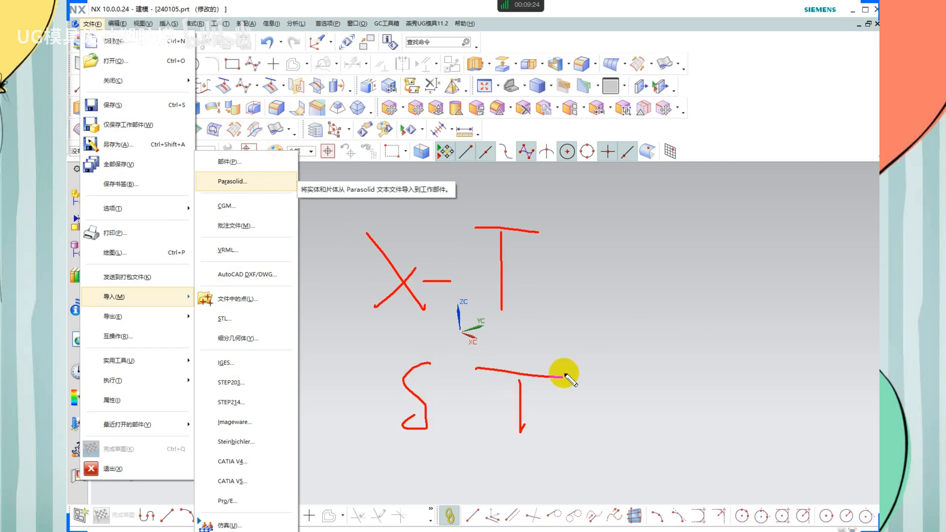
pyautogui.moveTo(601, 345); pyautogui.dragTo(584, 436)
pyautogui.moveTo(340, 304); pyautogui.dragTo(521, 305)
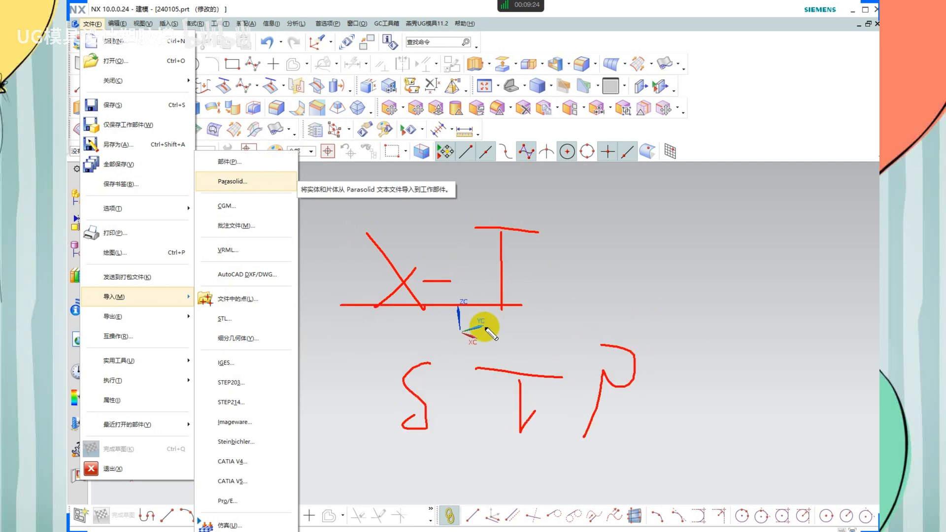
pyautogui.moveTo(700, 449); pyautogui.dragTo(397, 441)
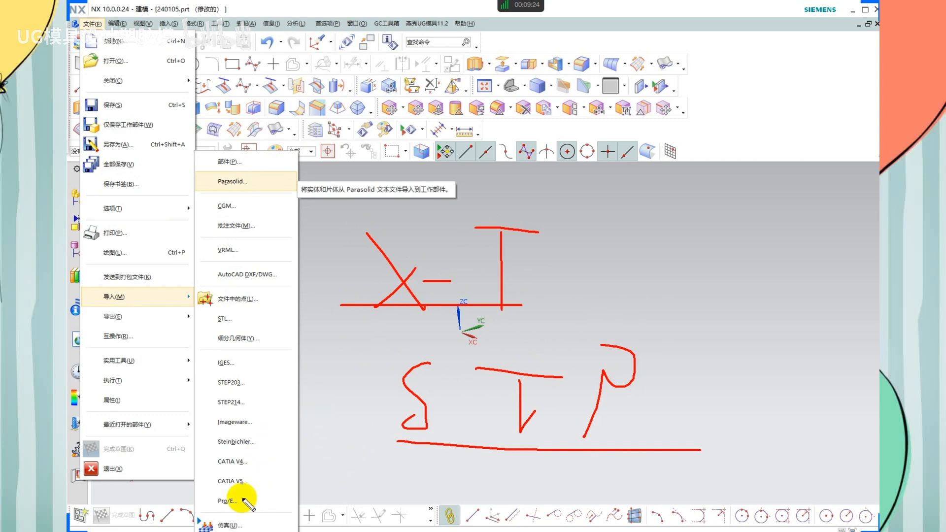
pyautogui.moveTo(222, 504); pyautogui.dragTo(255, 500)
pyautogui.moveTo(217, 367); pyautogui.dragTo(257, 366)
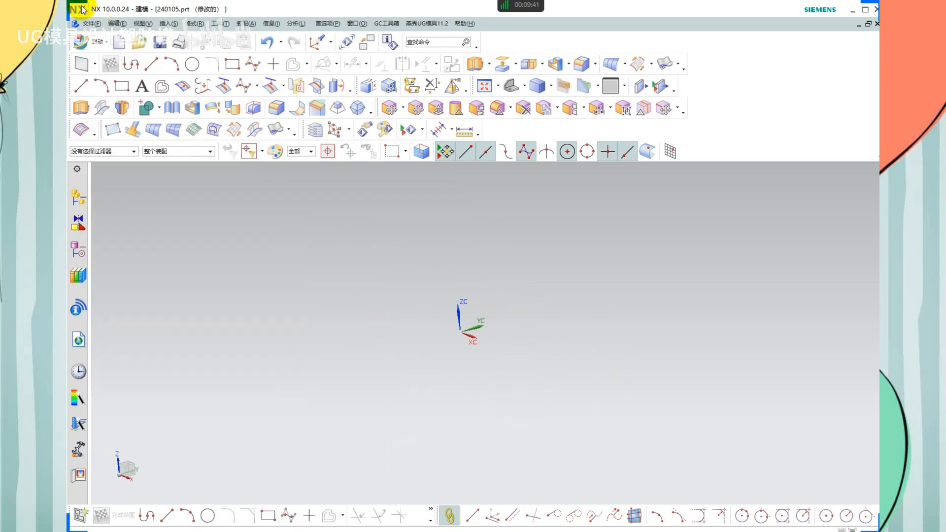
# Import the Parasolid file 0105.x_t from the 1月 folder into the part
pyautogui.click(92, 24)
pyautogui.moveTo(163, 297)
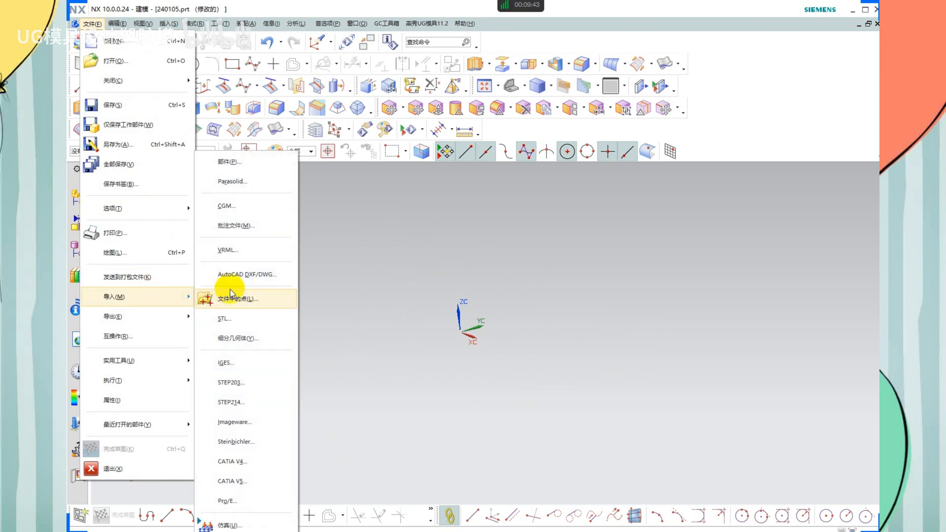
pyautogui.click(245, 182)
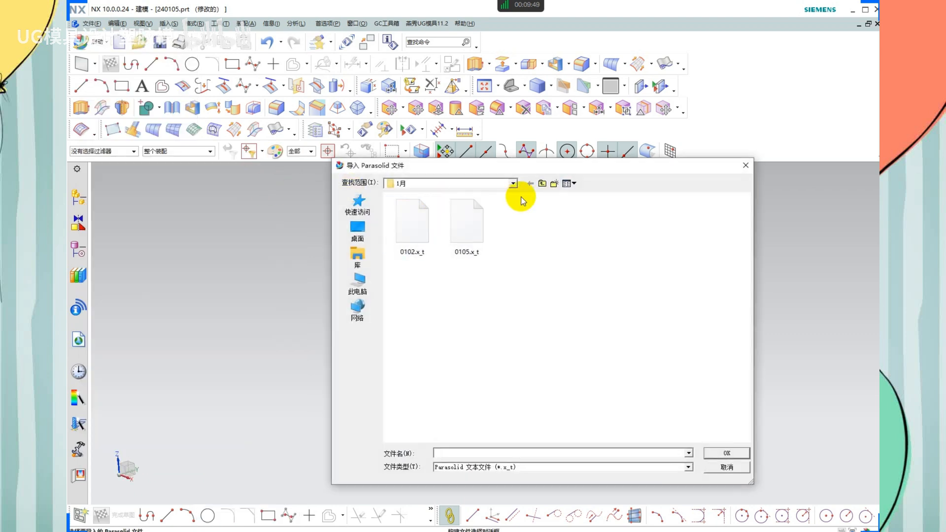
pyautogui.moveTo(513, 171); pyautogui.dragTo(431, 158)
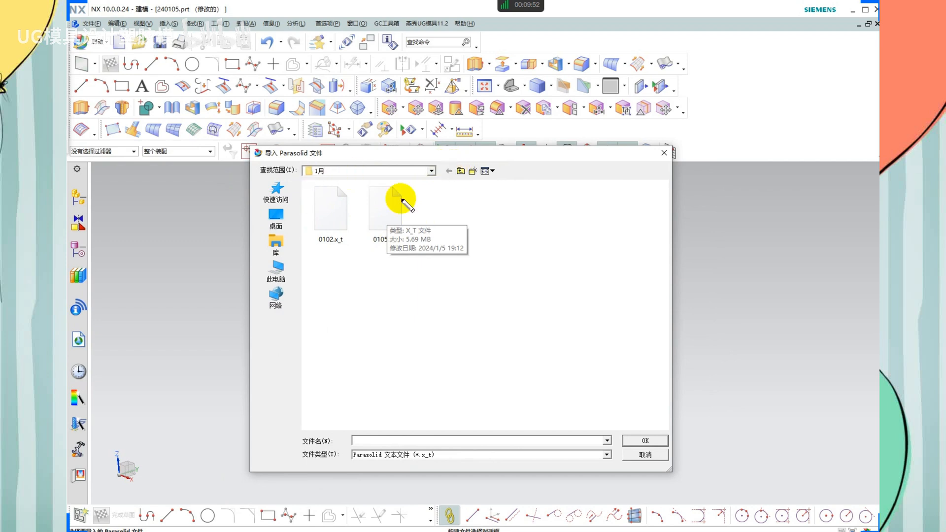
pyautogui.moveTo(420, 182)
pyautogui.mouseDown()
pyautogui.moveTo(371, 181)
pyautogui.moveTo(422, 211)
pyautogui.mouseUp()
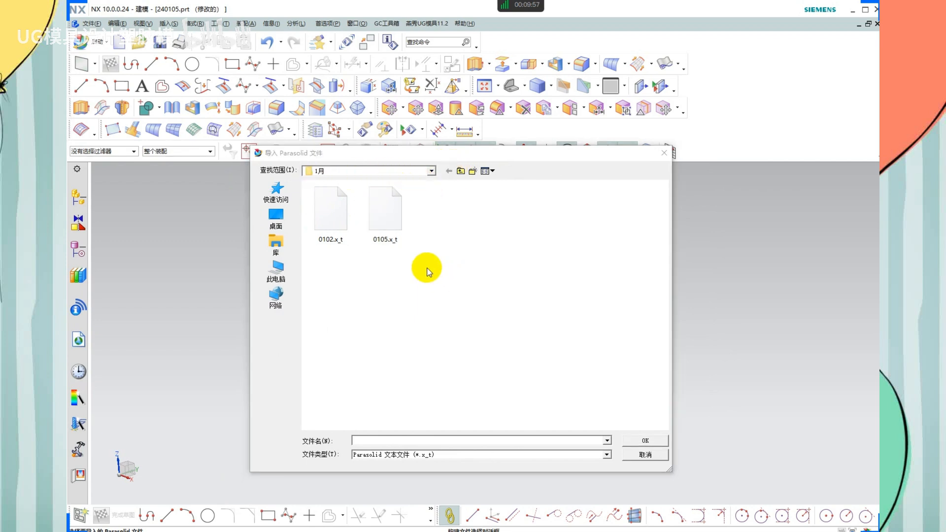
pyautogui.moveTo(373, 242); pyautogui.dragTo(401, 241)
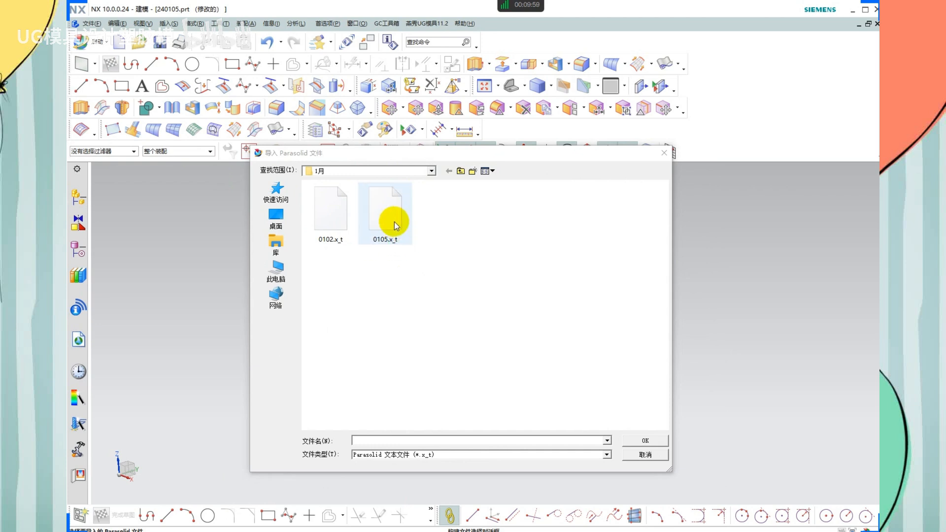
pyautogui.click(392, 222)
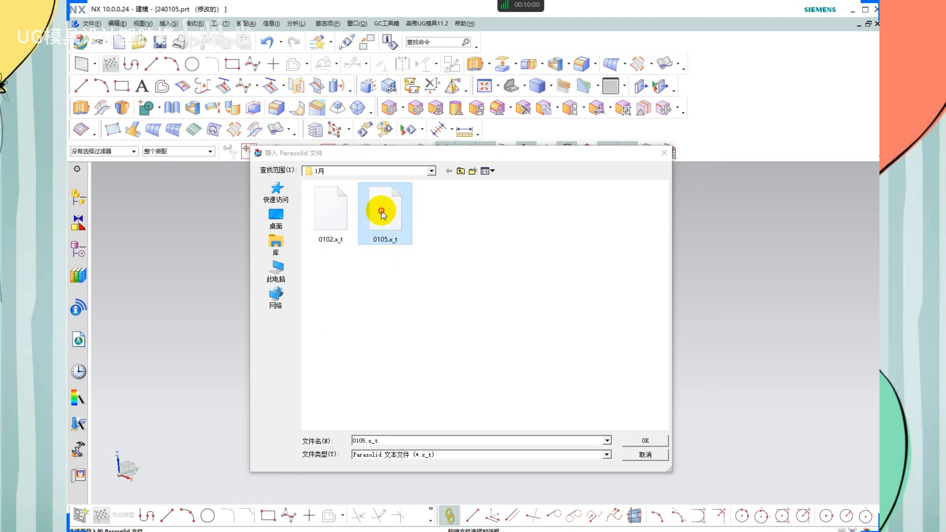
pyautogui.click(635, 440)
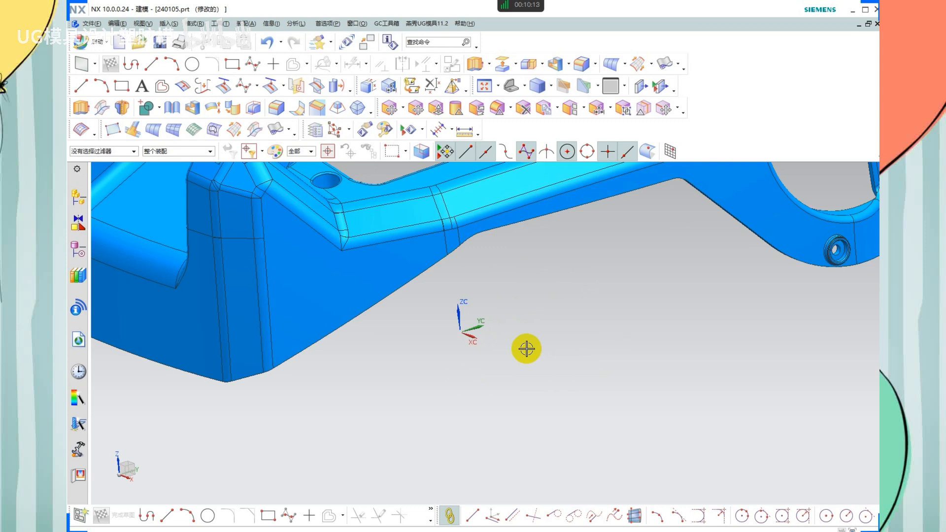
# Fit the imported product model in the view and inspect its overall shape and YC–ZC side profile
pyautogui.hotkey('ctrl', 'f')
pyautogui.moveTo(515, 273); pyautogui.dragTo(507, 297, button='middle')
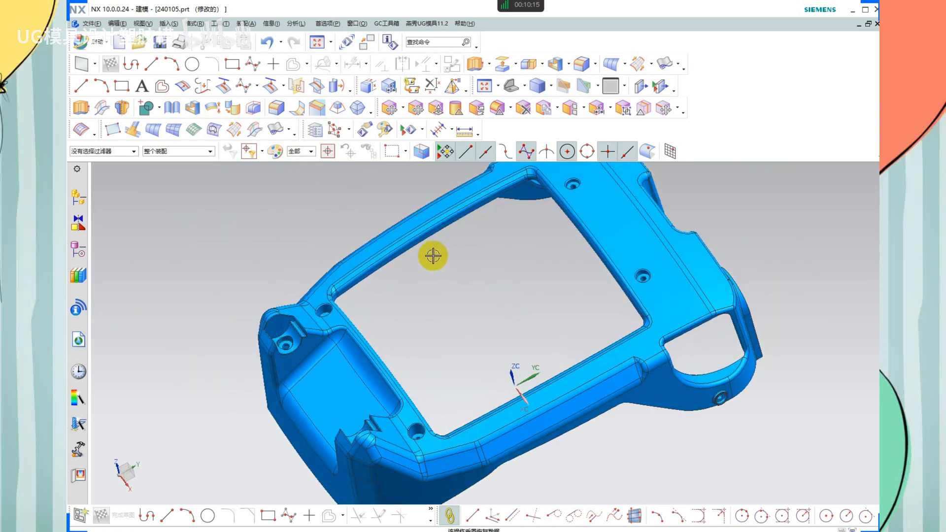
pyautogui.moveTo(433, 256); pyautogui.dragTo(496, 254, button='middle')
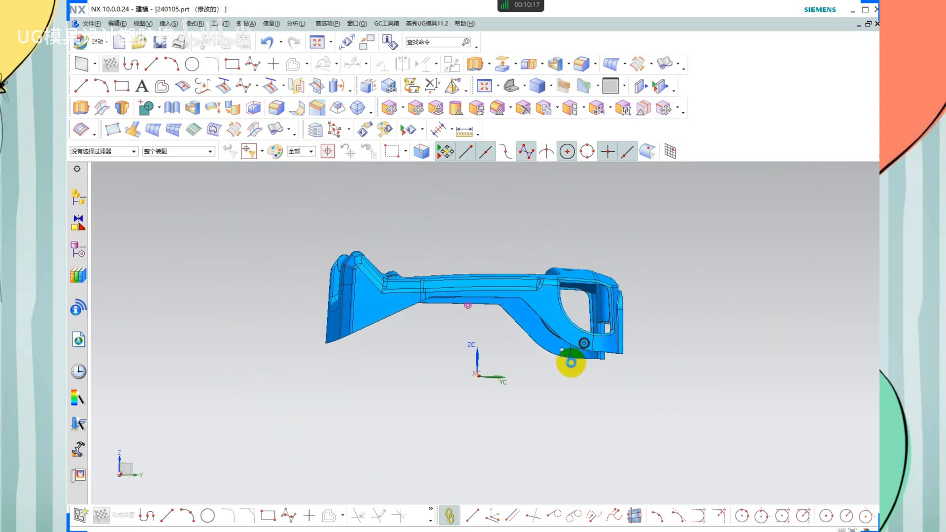
pyautogui.moveTo(571, 363); pyautogui.dragTo(638, 278, button='middle')
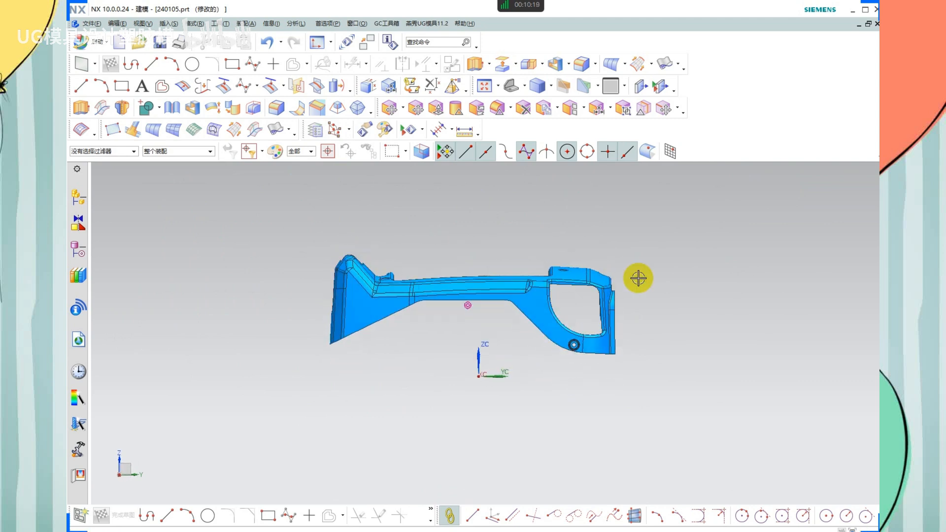
pyautogui.scroll(-2, 639, 266)
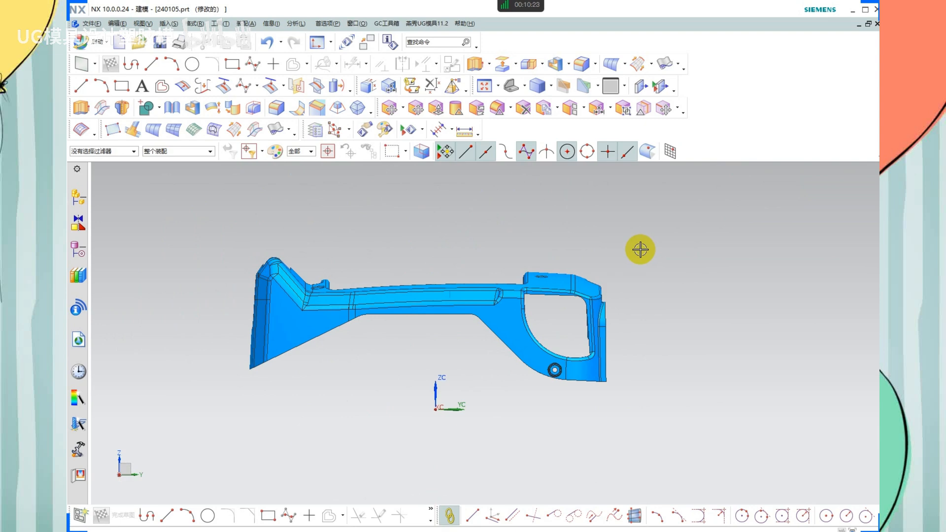
pyautogui.moveTo(604, 270); pyautogui.dragTo(465, 364, button='middle')
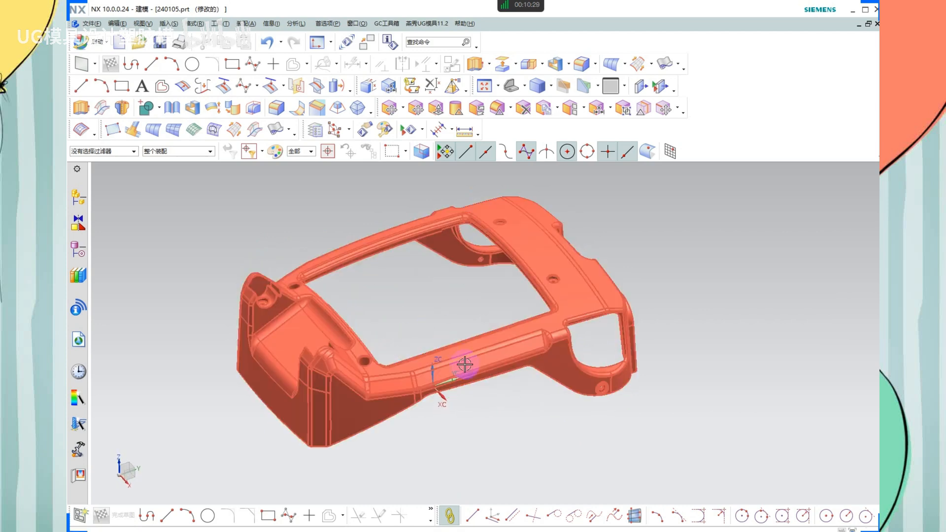
pyautogui.keyDown('shift'); pyautogui.moveTo(442, 309); pyautogui.dragTo(517, 417, button='middle'); pyautogui.keyUp('shift')
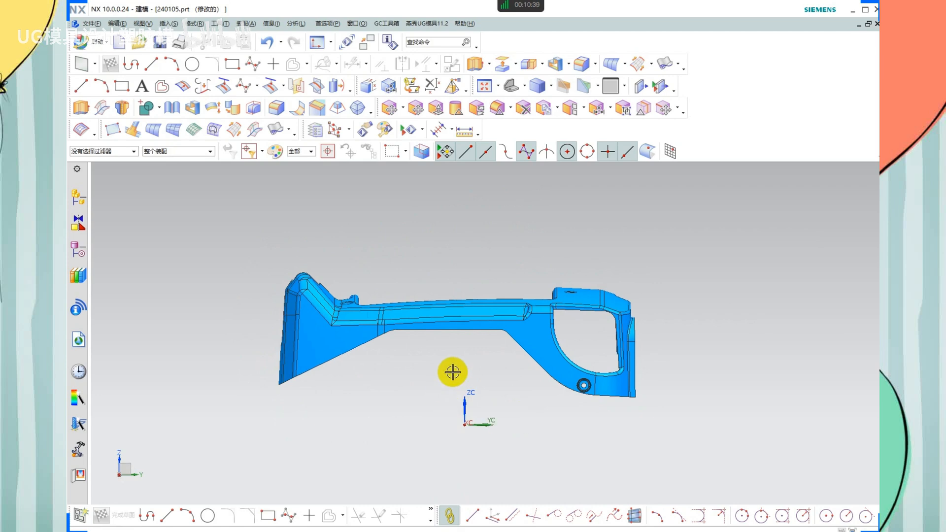
pyautogui.moveTo(450, 371); pyautogui.dragTo(442, 310, button='middle')
pyautogui.press('F8')
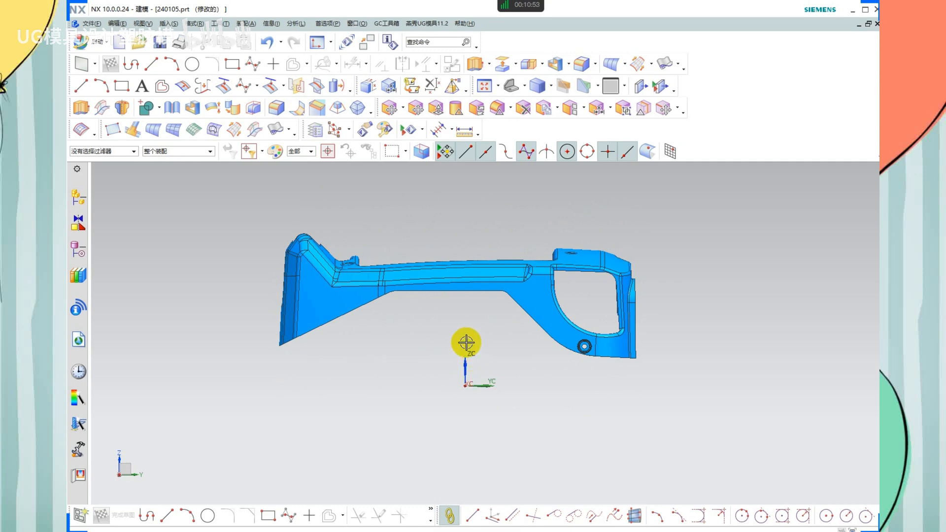
pyautogui.moveTo(490, 290); pyautogui.dragTo(518, 400, button='middle')
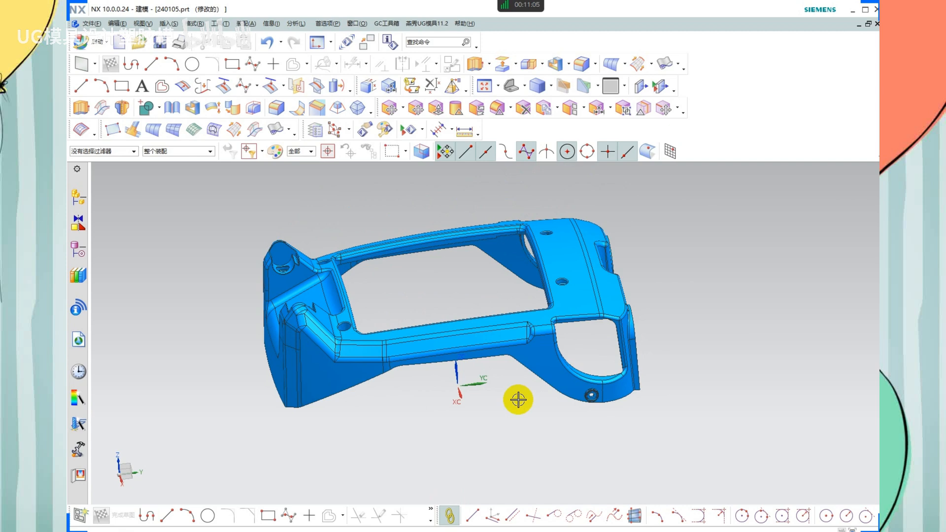
pyautogui.moveTo(521, 398)
pyautogui.mouseDown(button='middle')
pyautogui.moveTo(534, 302)
pyautogui.moveTo(526, 394)
pyautogui.moveTo(650, 401)
pyautogui.mouseUp(button='middle')
# Examine the product's outer face as side A and its inner face with ribs and screw bosses as side B
pyautogui.moveTo(575, 203); pyautogui.dragTo(561, 265)
pyautogui.moveTo(593, 226); pyautogui.dragTo(610, 261)
pyautogui.moveTo(565, 231); pyautogui.dragTo(603, 241)
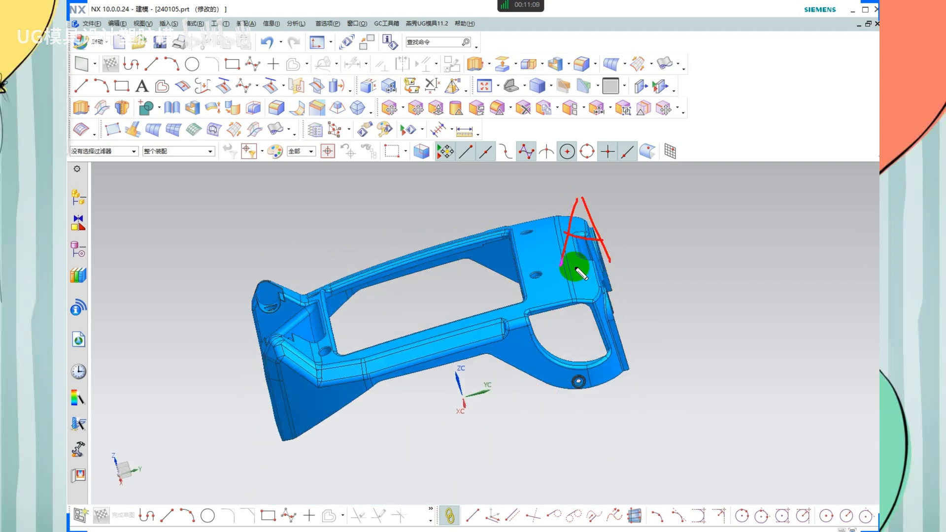
pyautogui.moveTo(584, 415)
pyautogui.mouseDown()
pyautogui.moveTo(571, 461)
pyautogui.moveTo(604, 450)
pyautogui.moveTo(552, 486)
pyautogui.mouseUp()
pyautogui.moveTo(523, 278); pyautogui.dragTo(569, 281)
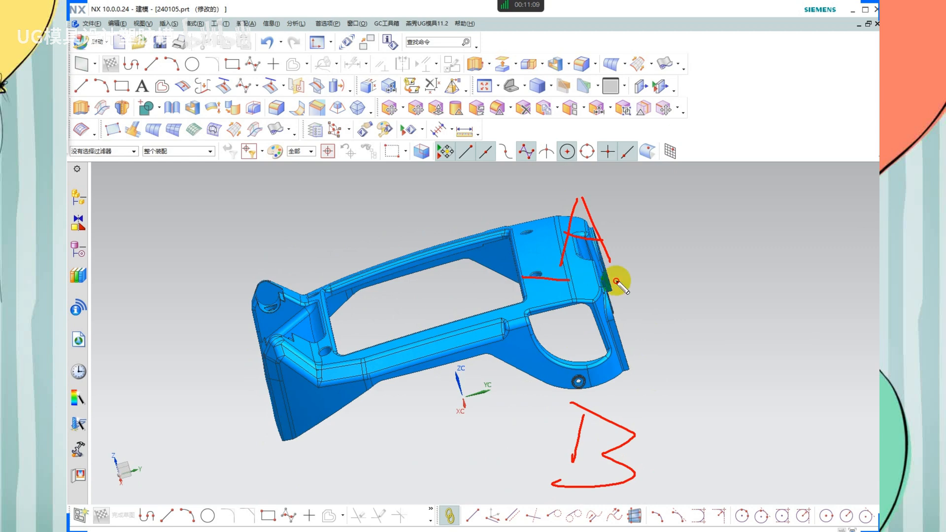
pyautogui.press('Escape')
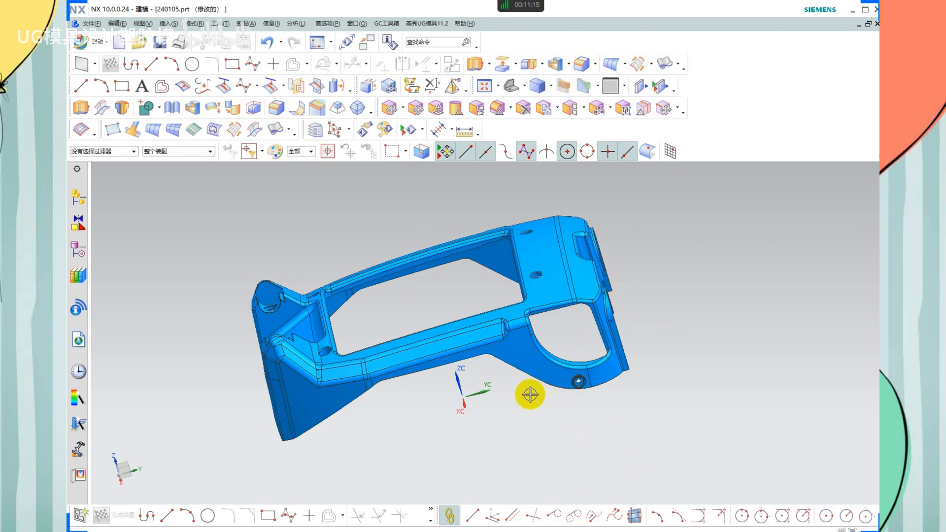
pyautogui.moveTo(530, 396)
pyautogui.mouseDown(button='middle')
pyautogui.moveTo(528, 318)
pyautogui.moveTo(517, 298)
pyautogui.moveTo(394, 313)
pyautogui.moveTo(401, 290)
pyautogui.mouseUp(button='middle')
pyautogui.moveTo(337, 213); pyautogui.dragTo(325, 273)
pyautogui.moveTo(388, 210); pyautogui.dragTo(386, 239)
pyautogui.moveTo(443, 219); pyautogui.dragTo(442, 244)
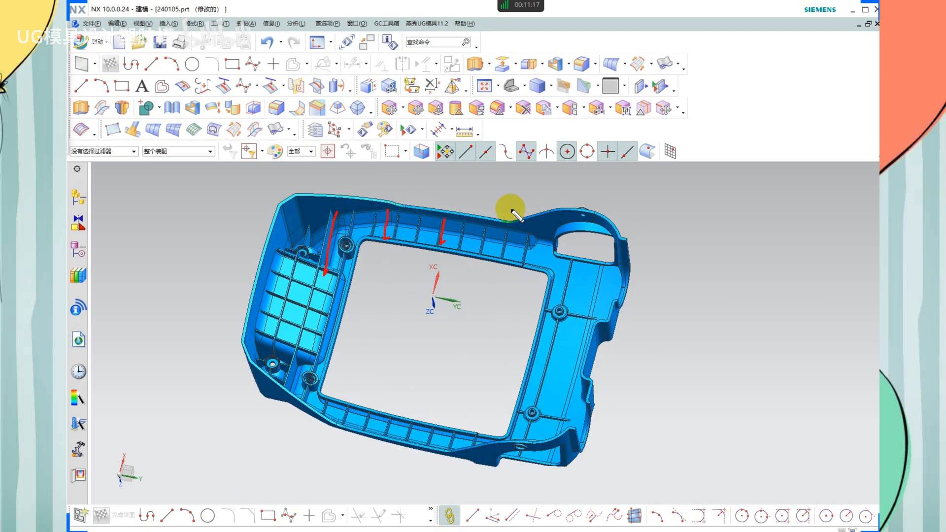
pyautogui.moveTo(510, 222); pyautogui.dragTo(510, 243)
pyautogui.moveTo(561, 245); pyautogui.dragTo(557, 271)
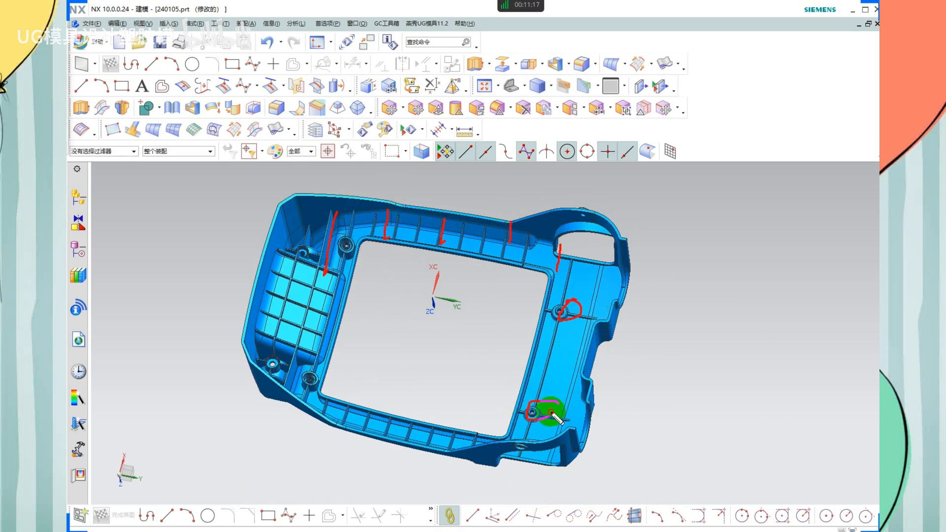
pyautogui.press('Escape')
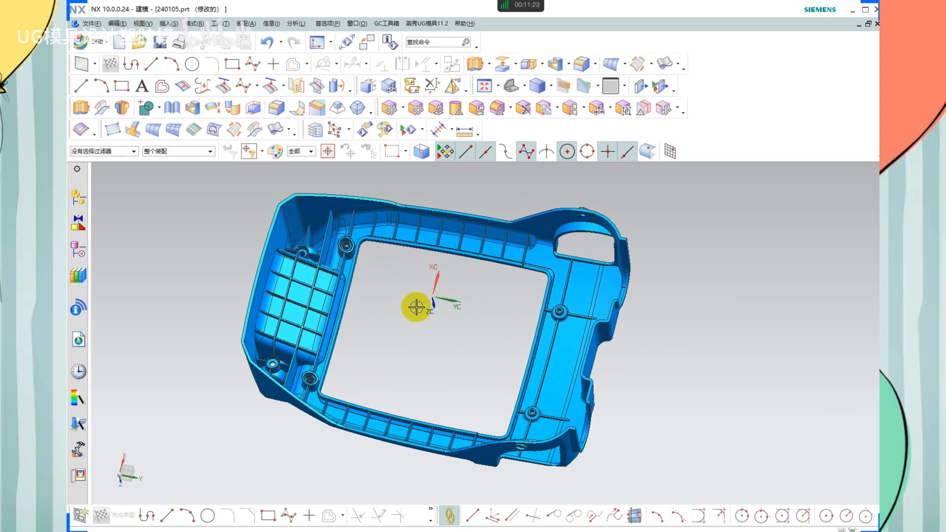
# Check the product's position and orientation against the XC, YC and ZC axes of the WCS
pyautogui.moveTo(416, 307); pyautogui.dragTo(417, 397, button='middle')
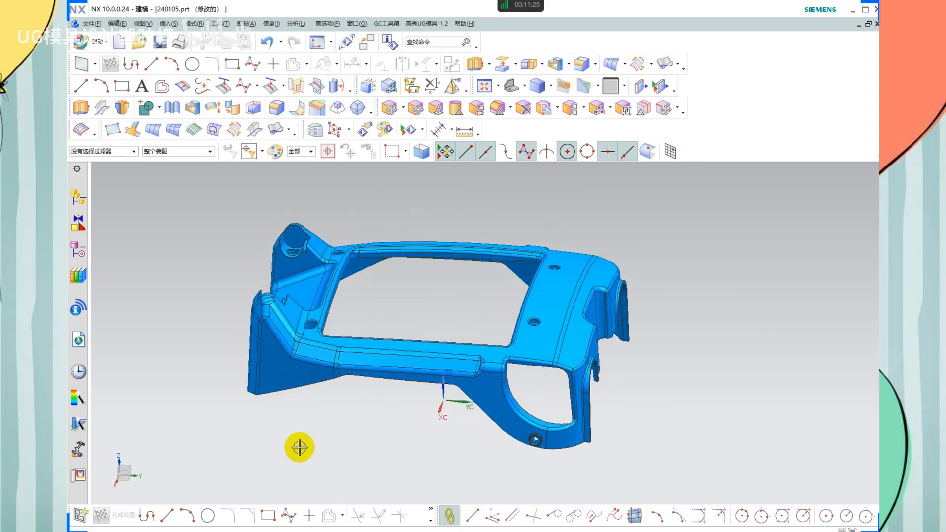
pyautogui.moveTo(262, 382)
pyautogui.mouseDown()
pyautogui.moveTo(482, 416)
pyautogui.moveTo(594, 386)
pyautogui.mouseUp()
pyautogui.moveTo(558, 284)
pyautogui.mouseDown()
pyautogui.moveTo(558, 328)
pyautogui.moveTo(543, 304)
pyautogui.moveTo(555, 313)
pyautogui.mouseUp()
pyautogui.press('Escape')
pyautogui.moveTo(575, 363); pyautogui.dragTo(583, 337, button='middle')
pyautogui.moveTo(590, 302)
pyautogui.keyDown('shift'); pyautogui.mouseDown(button='middle')
pyautogui.moveTo(604, 301)
pyautogui.moveTo(469, 305)
pyautogui.mouseUp(button='middle'); pyautogui.keyUp('shift')
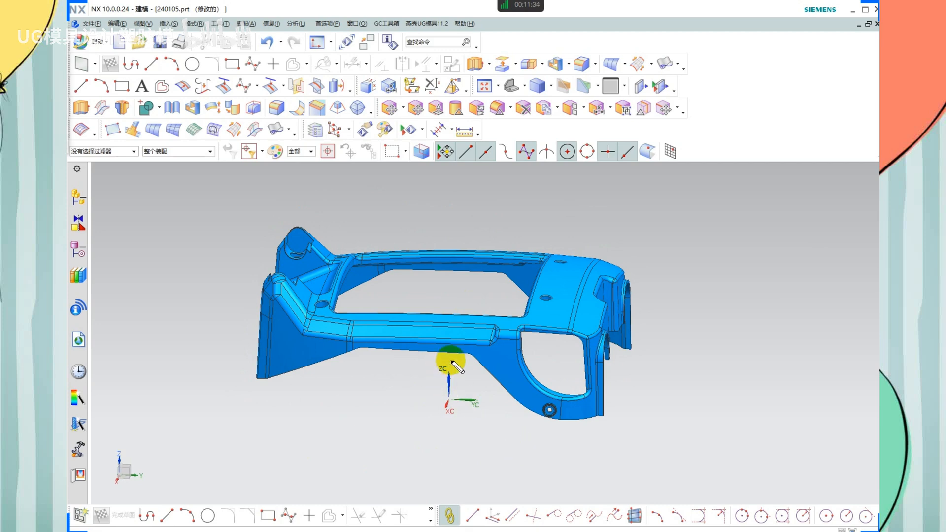
pyautogui.moveTo(446, 363)
pyautogui.mouseDown()
pyautogui.moveTo(433, 376)
pyautogui.moveTo(439, 363)
pyautogui.moveTo(448, 376)
pyautogui.moveTo(412, 404)
pyautogui.mouseUp()
pyautogui.moveTo(400, 365)
pyautogui.mouseDown()
pyautogui.moveTo(388, 383)
pyautogui.moveTo(423, 383)
pyautogui.mouseUp()
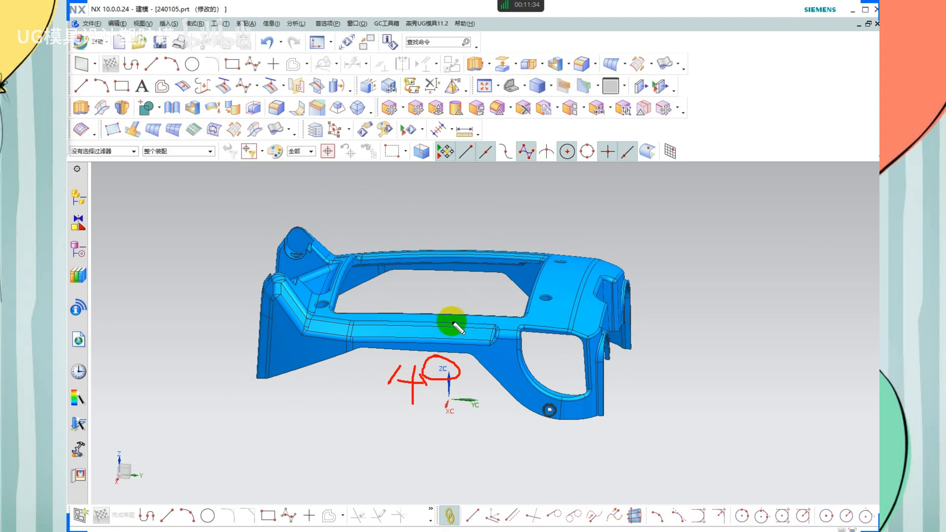
pyautogui.moveTo(447, 424)
pyautogui.mouseDown()
pyautogui.moveTo(447, 470)
pyautogui.moveTo(455, 457)
pyautogui.mouseUp()
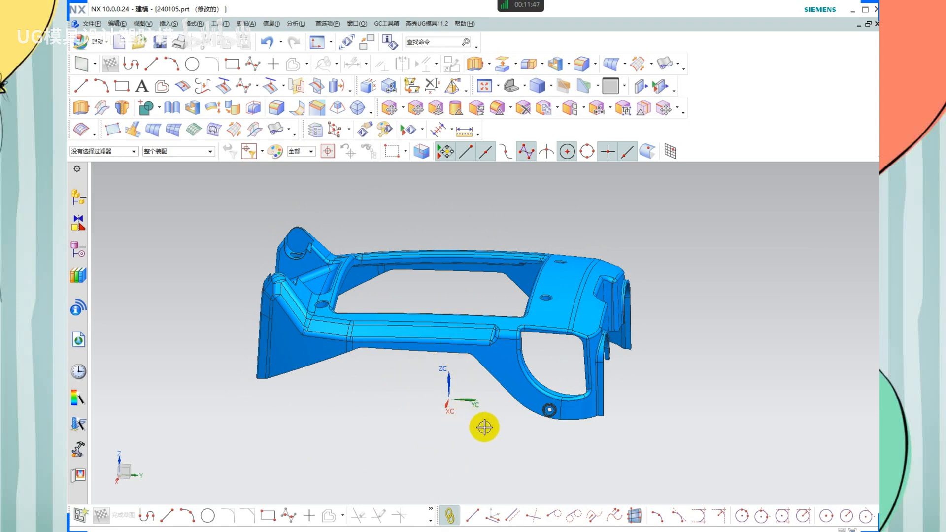
pyautogui.moveTo(484, 427)
pyautogui.mouseDown(button='middle')
pyautogui.moveTo(488, 405)
pyautogui.moveTo(490, 427)
pyautogui.mouseUp(button='middle')
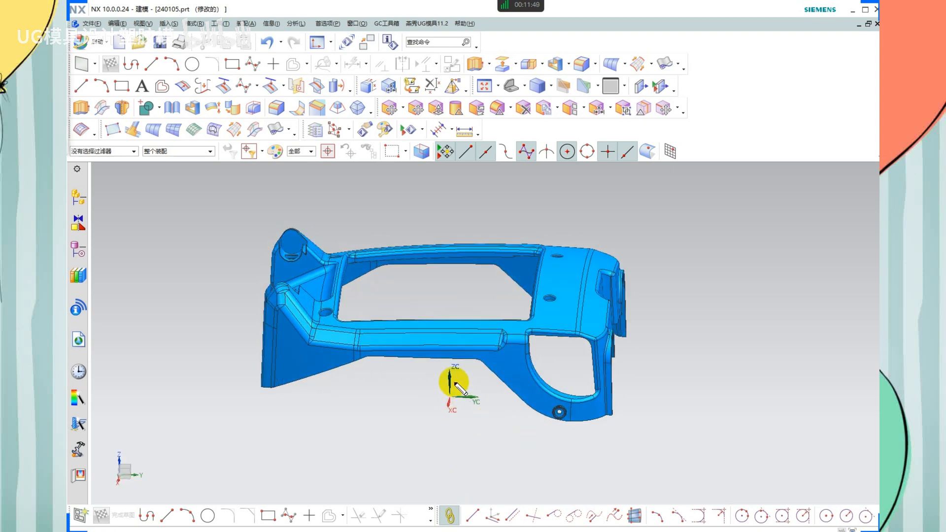
pyautogui.moveTo(448, 377)
pyautogui.mouseDown()
pyautogui.moveTo(488, 407)
pyautogui.moveTo(455, 418)
pyautogui.mouseUp()
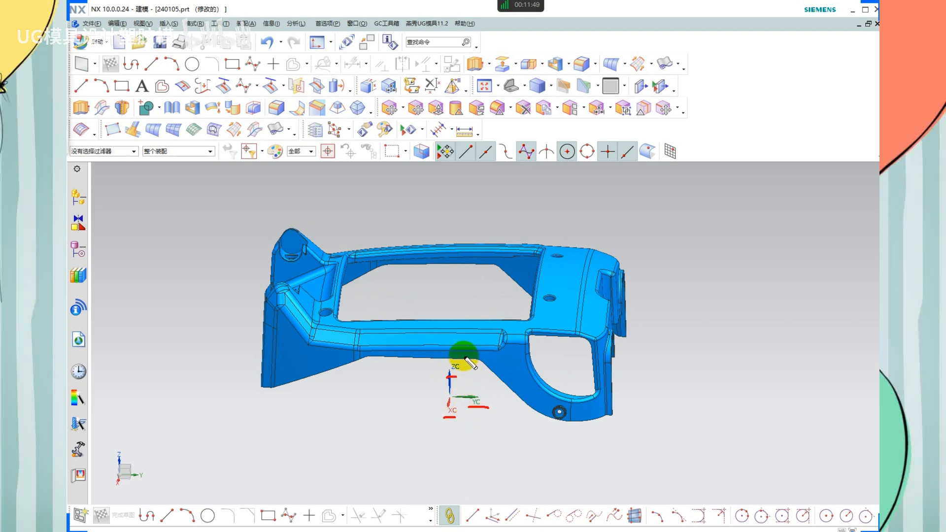
pyautogui.moveTo(454, 351)
pyautogui.mouseDown()
pyautogui.moveTo(436, 363)
pyautogui.moveTo(456, 352)
pyautogui.mouseUp()
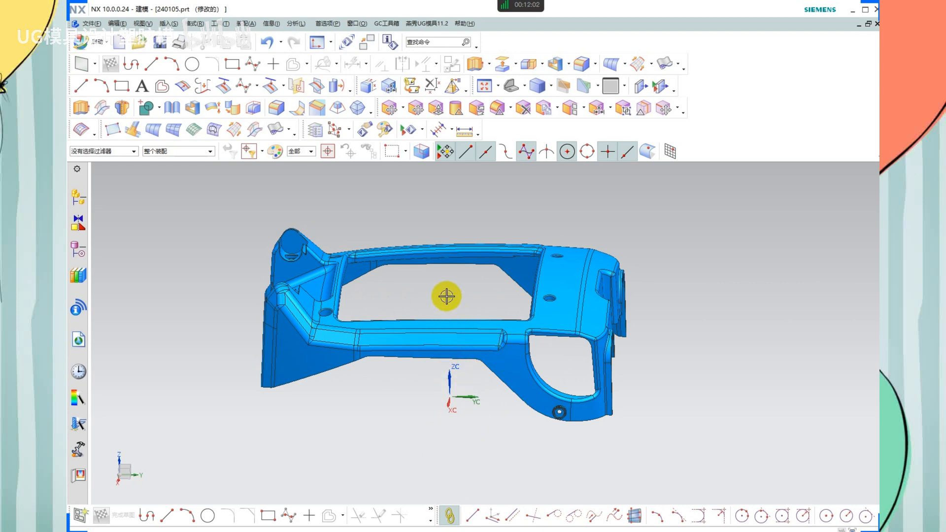
pyautogui.keyDown('shift'); pyautogui.moveTo(462, 288); pyautogui.dragTo(475, 286, button='middle'); pyautogui.keyUp('shift')
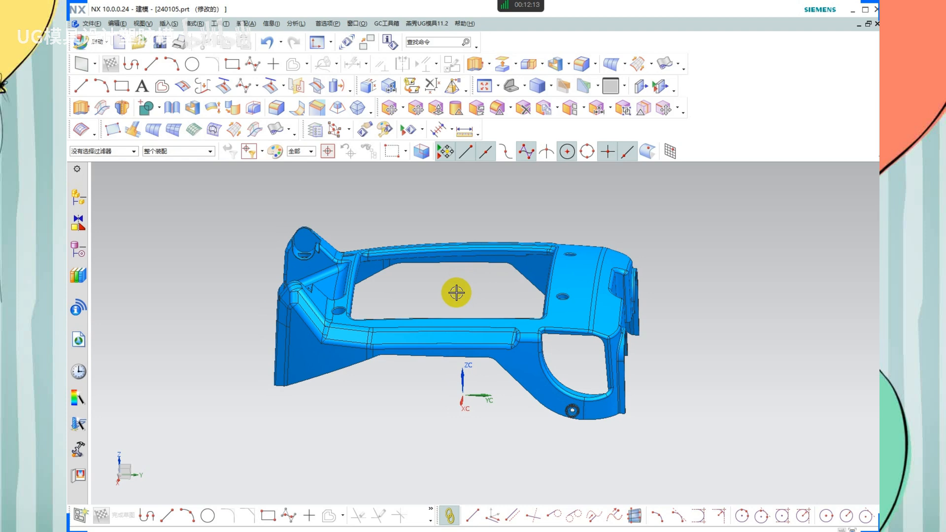
pyautogui.click(428, 23)
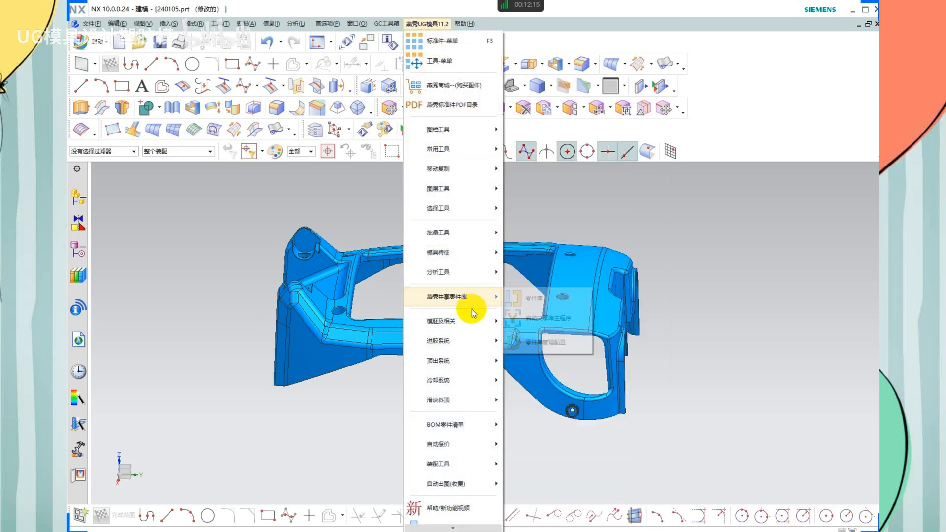
pyautogui.moveTo(469, 315)
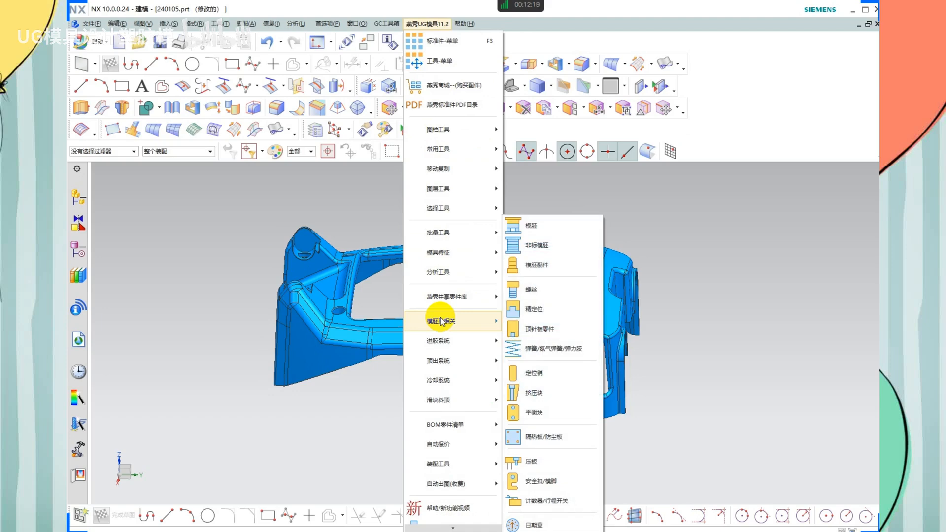
pyautogui.click(386, 298)
# Examine the product's upper frame and central opening in relation to the ZC direction of the WCS
pyautogui.moveTo(536, 438); pyautogui.dragTo(539, 425, button='middle')
pyautogui.moveTo(499, 250); pyautogui.dragTo(495, 297)
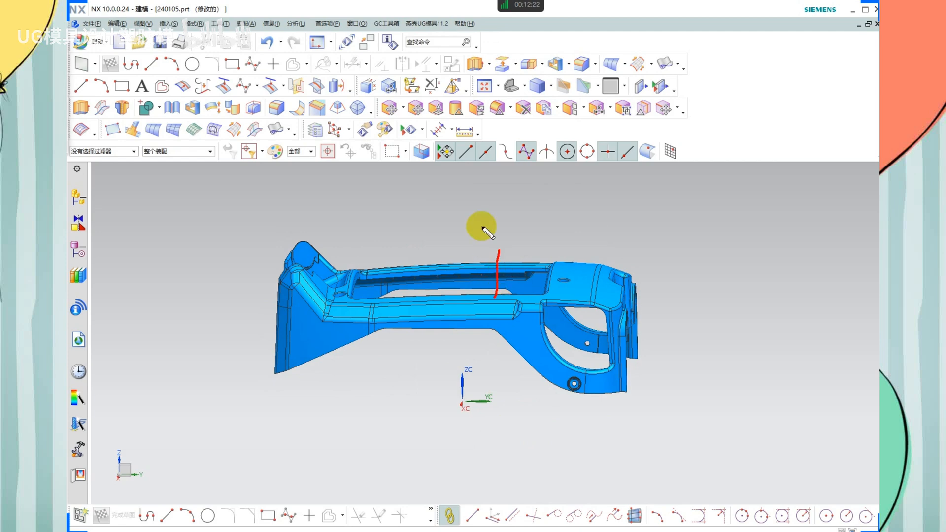
pyautogui.moveTo(481, 227); pyautogui.dragTo(465, 287)
pyautogui.moveTo(504, 238); pyautogui.dragTo(514, 264)
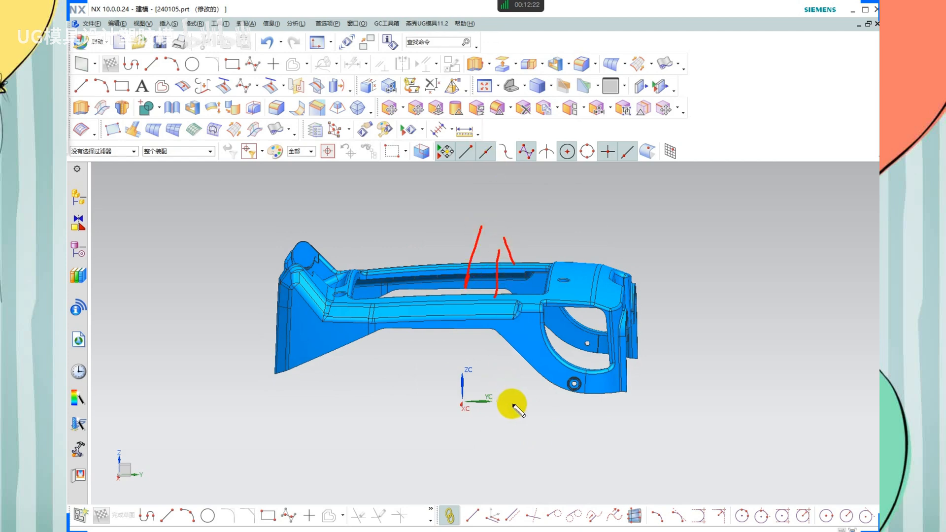
pyautogui.moveTo(497, 352); pyautogui.dragTo(504, 347, button='middle')
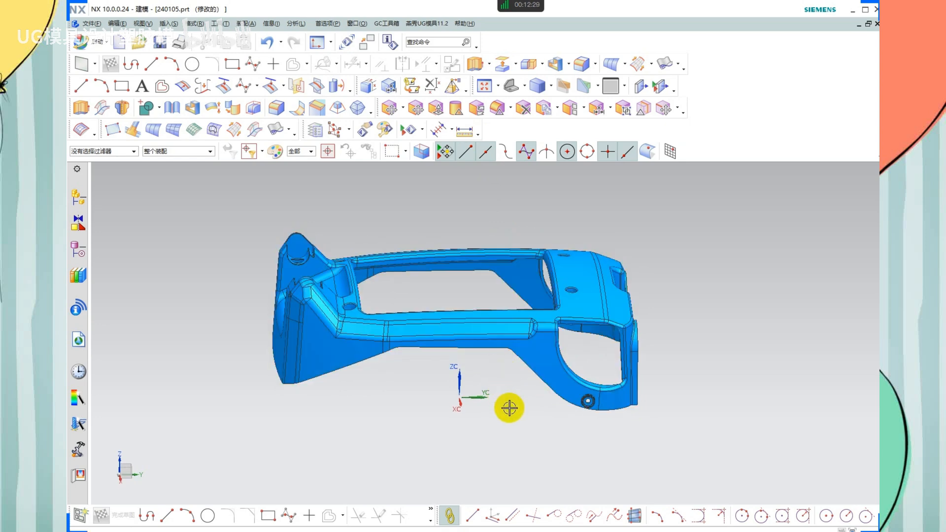
pyautogui.moveTo(503, 413); pyautogui.dragTo(499, 421, button='middle')
pyautogui.moveTo(473, 344)
pyautogui.mouseDown()
pyautogui.moveTo(453, 363)
pyautogui.moveTo(467, 350)
pyautogui.mouseUp()
pyautogui.press('Escape')
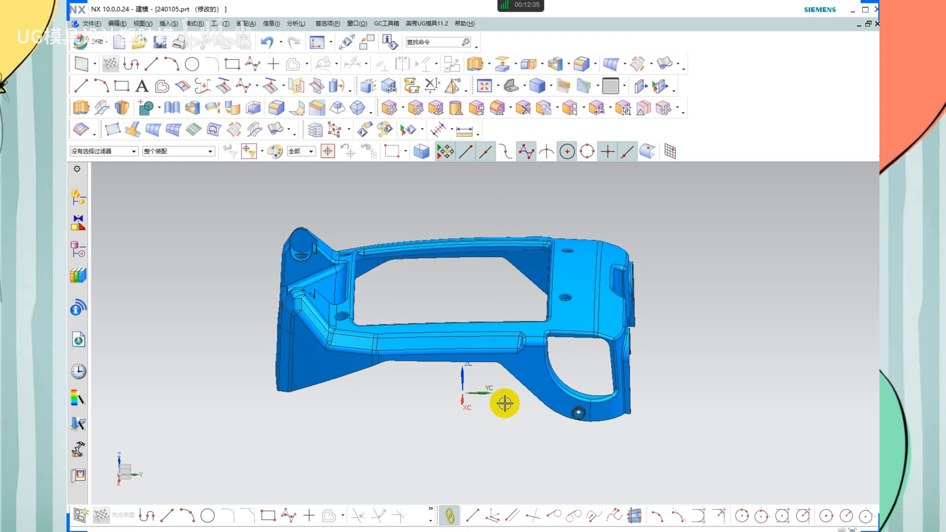
pyautogui.moveTo(505, 394); pyautogui.dragTo(509, 364, button='middle')
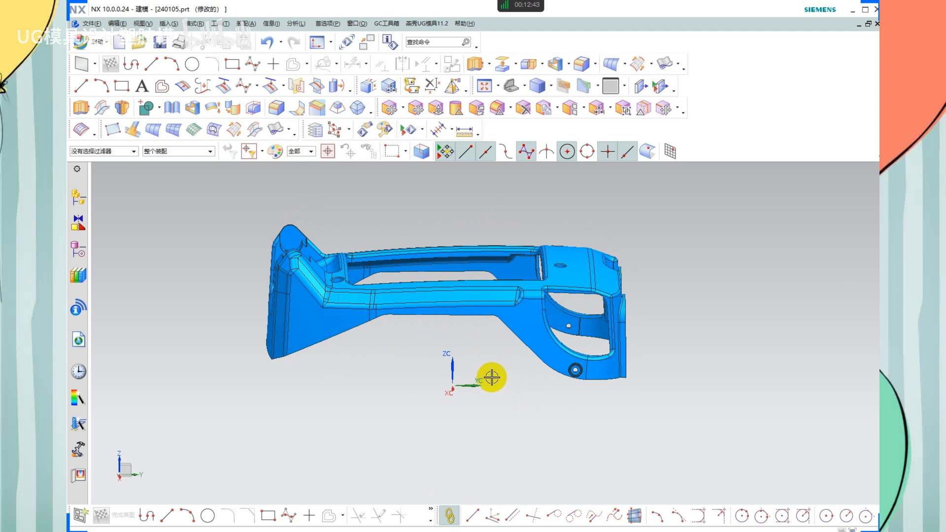
pyautogui.moveTo(492, 369); pyautogui.dragTo(486, 363, button='middle')
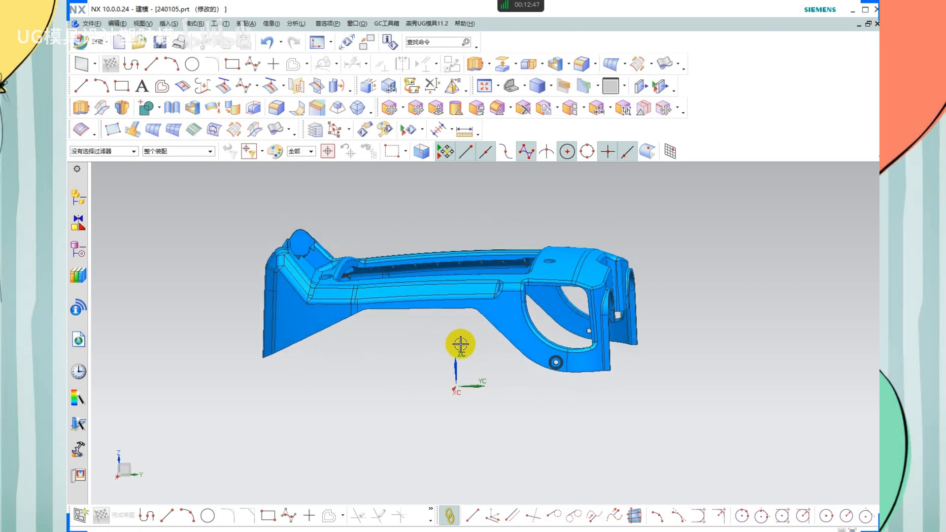
pyautogui.click(522, 399)
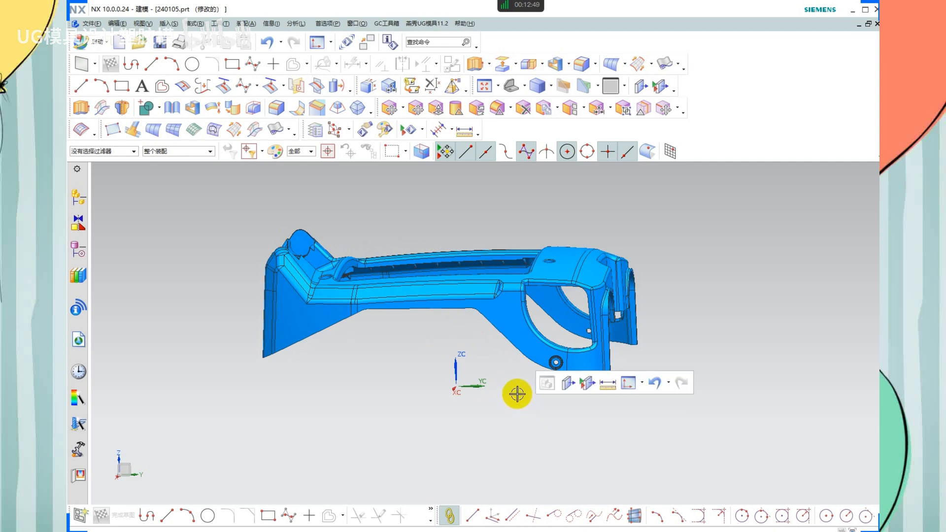
pyautogui.click(518, 395)
pyautogui.moveTo(517, 397); pyautogui.dragTo(522, 398, button='middle')
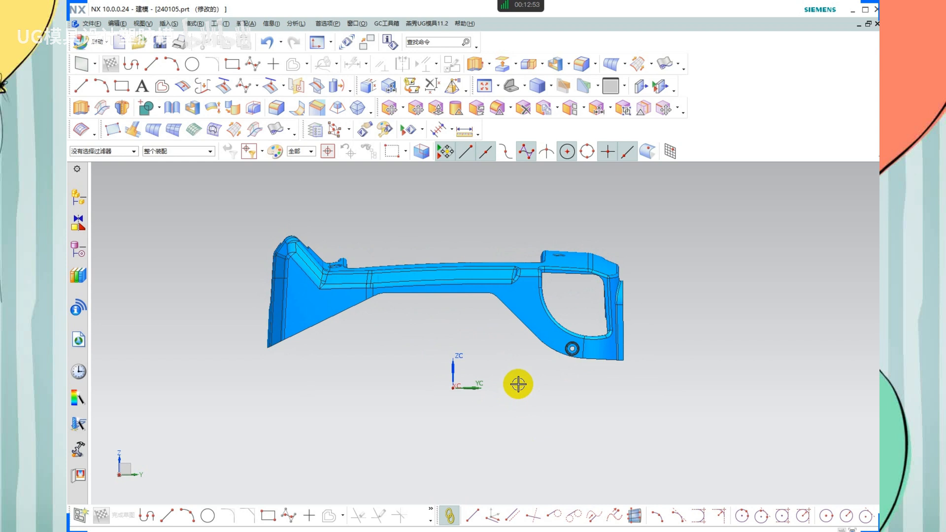
pyautogui.click(418, 351)
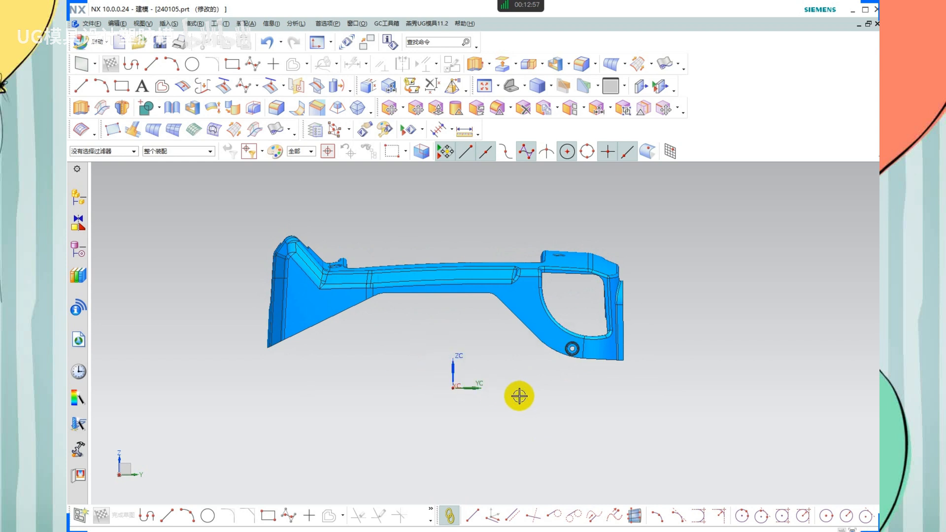
pyautogui.moveTo(519, 395); pyautogui.dragTo(496, 394, button='middle')
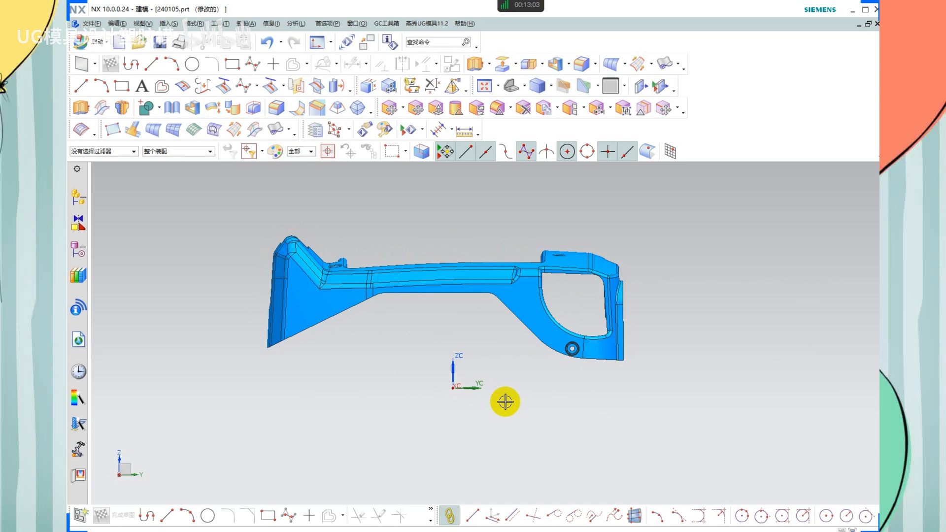
pyautogui.moveTo(454, 338); pyautogui.dragTo(423, 357, button='middle')
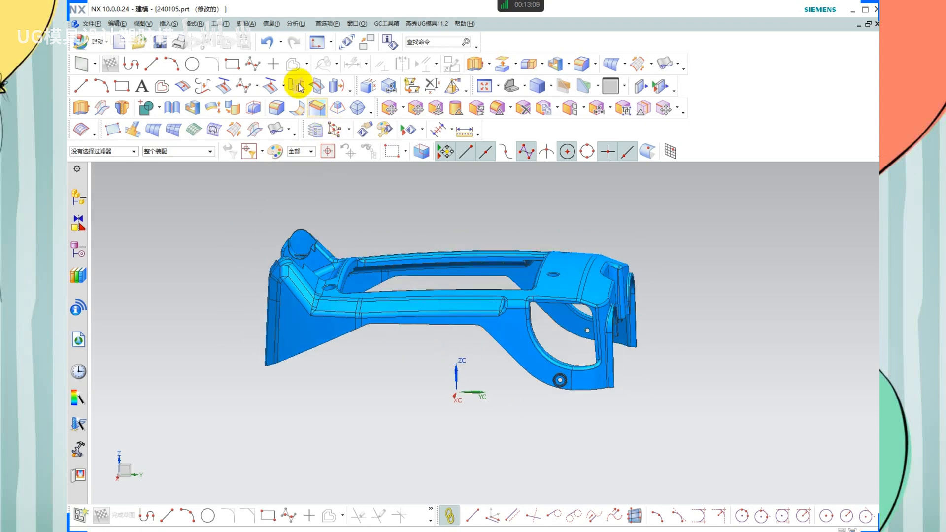
# Start a Slope face analysis with the ZC axis as the reference vector
pyautogui.click(294, 24)
pyautogui.moveTo(344, 351)
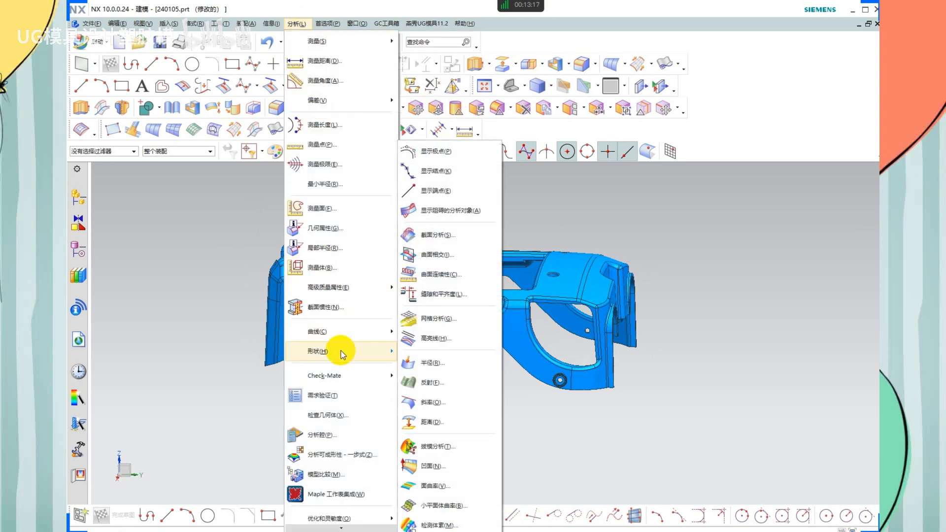
pyautogui.click(450, 384)
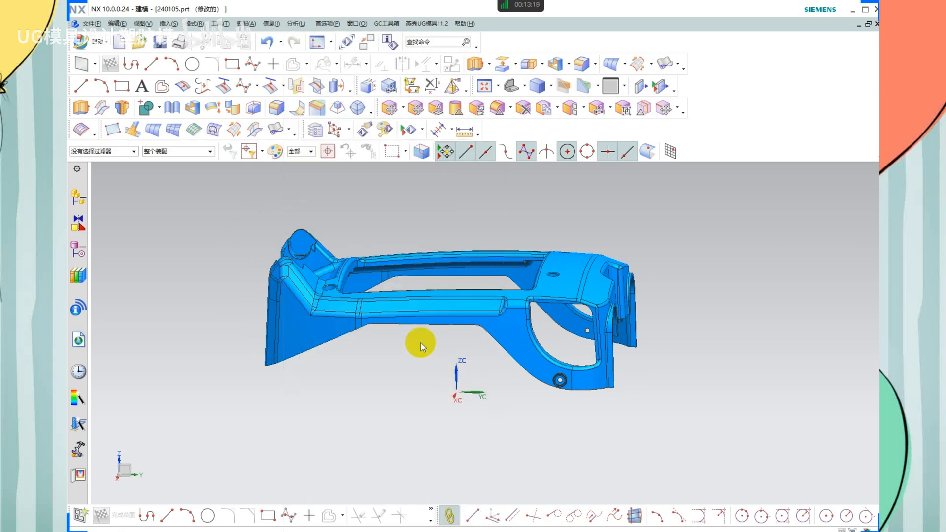
pyautogui.moveTo(450, 335)
pyautogui.mouseDown(button='middle')
pyautogui.moveTo(455, 309)
pyautogui.moveTo(453, 323)
pyautogui.mouseUp(button='middle')
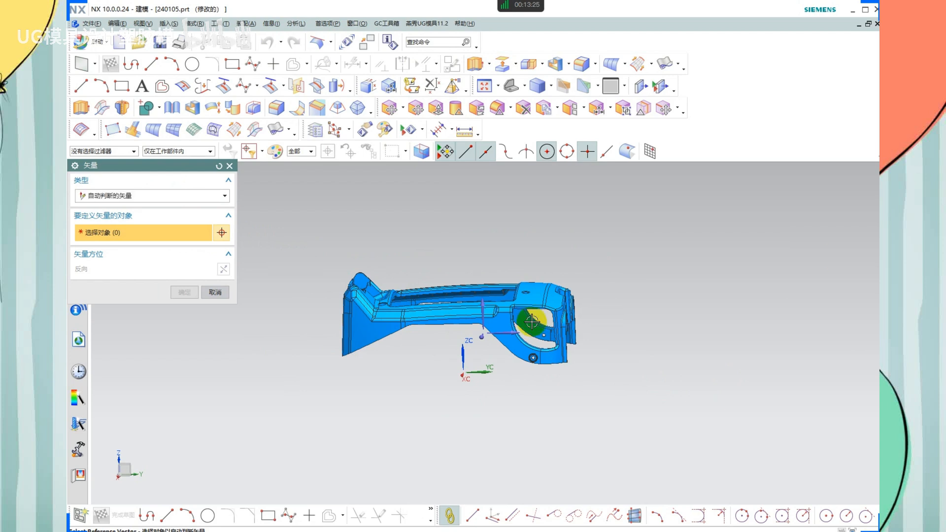
pyautogui.click(473, 318)
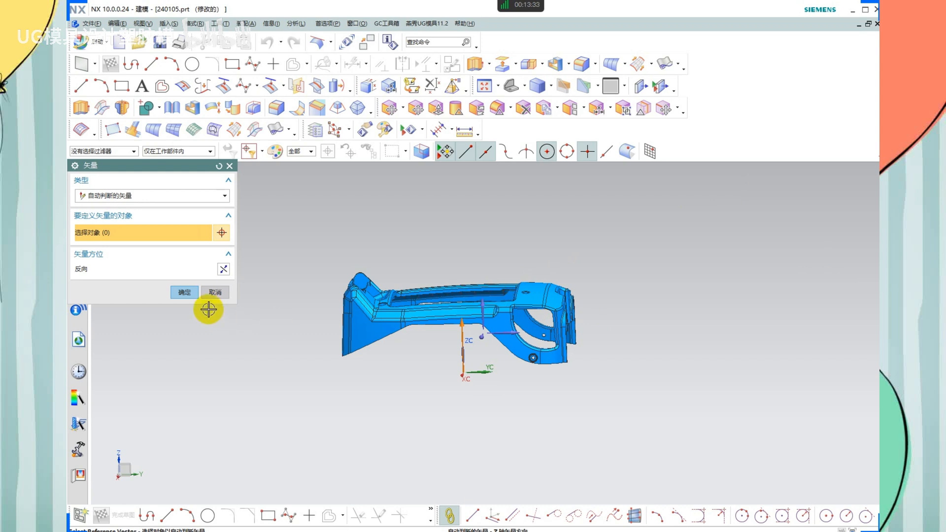
pyautogui.click(185, 292)
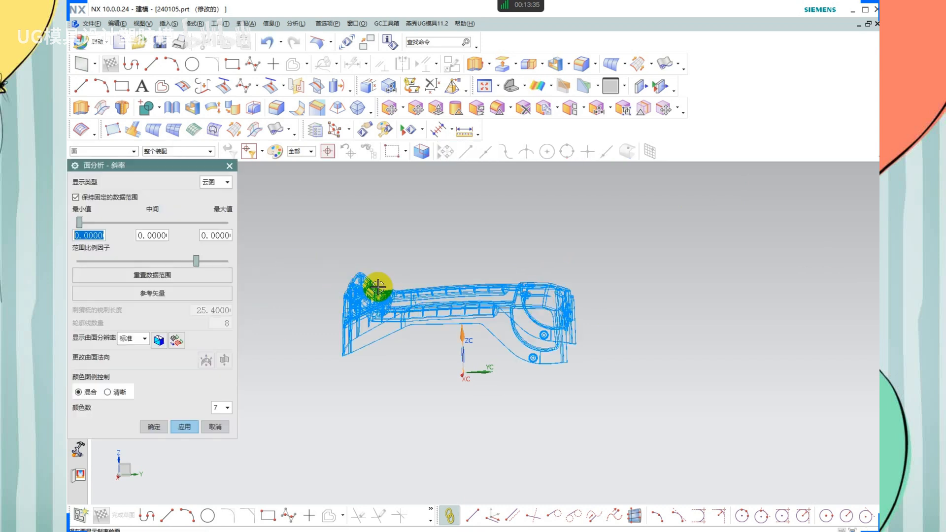
# Set the slope analysis data range to a minimum of -0.5 and a maximum of 0.5
pyautogui.keyDown('shift'); pyautogui.moveTo(468, 331); pyautogui.dragTo(468, 319, button='middle'); pyautogui.keyUp('shift')
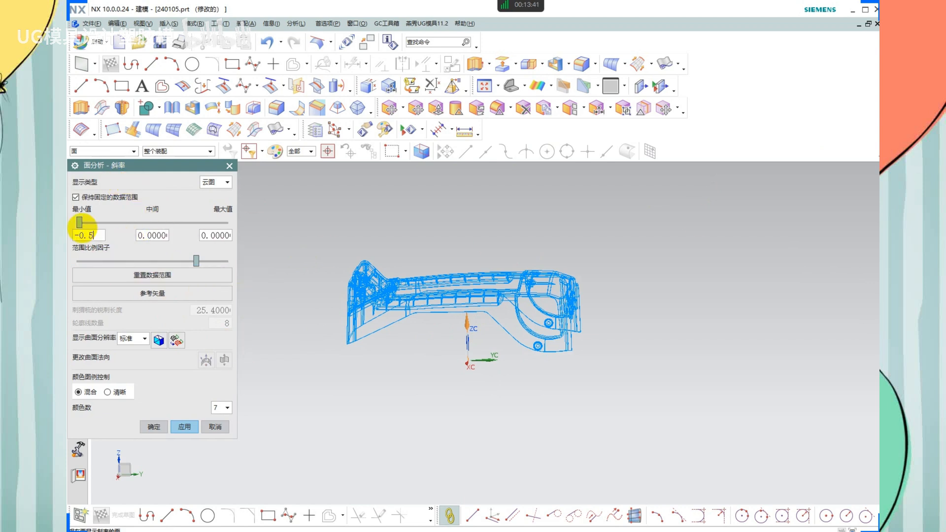
pyautogui.write('500')
pyautogui.click(215, 236)
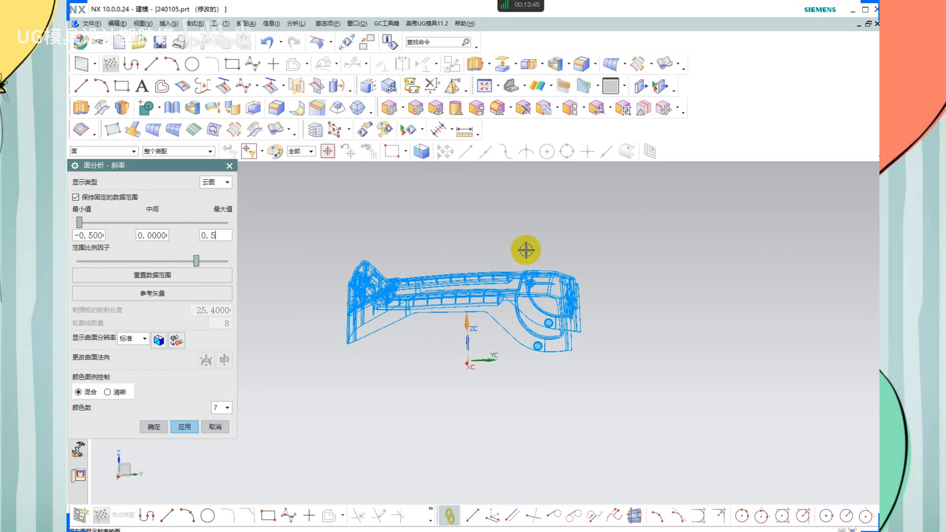
pyautogui.moveTo(456, 251)
pyautogui.mouseDown(button='middle')
pyautogui.moveTo(474, 261)
pyautogui.moveTo(463, 252)
pyautogui.mouseUp(button='middle')
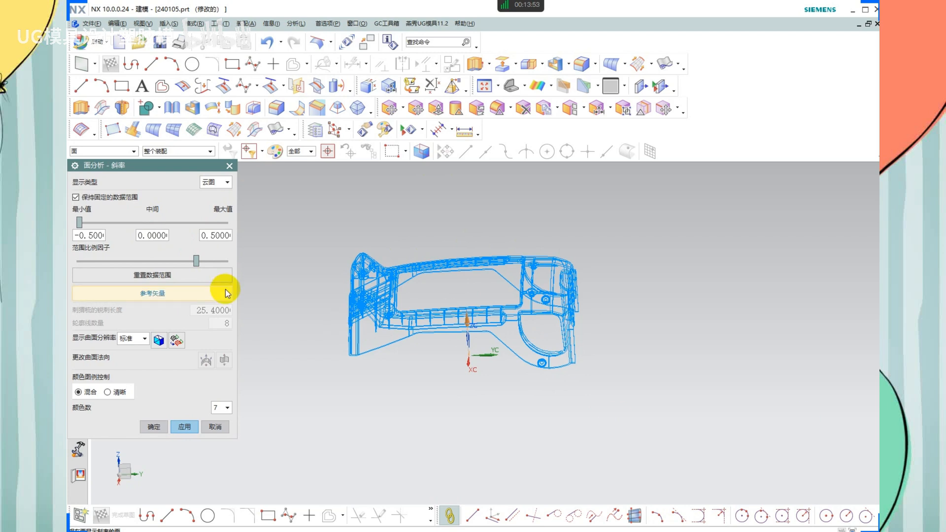
pyautogui.scroll(-1, 484, 354)
pyautogui.moveTo(615, 207); pyautogui.dragTo(306, 419)
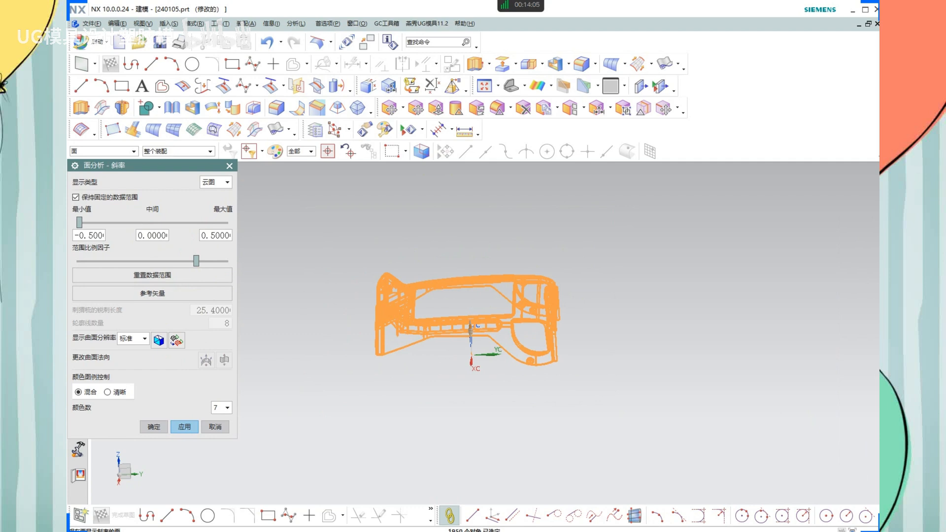
pyautogui.scroll(2, 508, 337)
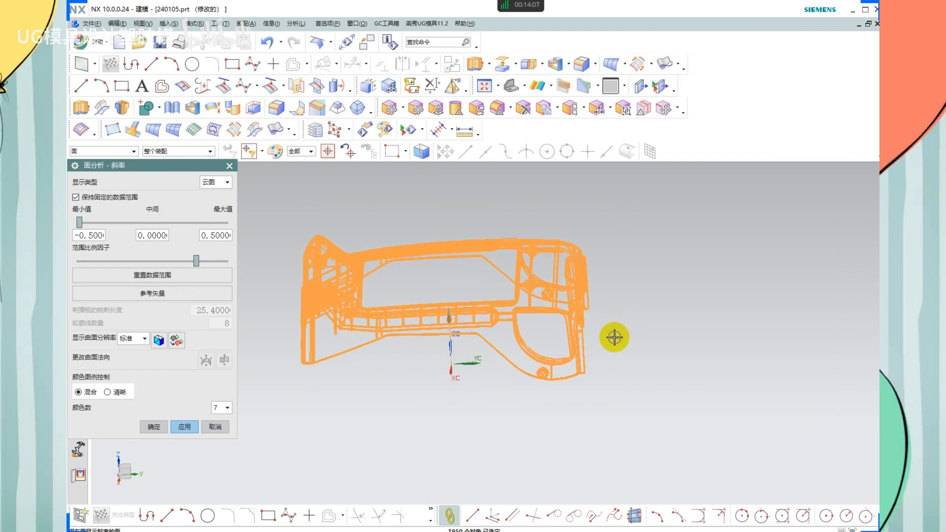
pyautogui.scroll(-2, 615, 337)
pyautogui.keyDown('shift'); pyautogui.moveTo(619, 200); pyautogui.dragTo(296, 416); pyautogui.keyUp('shift')
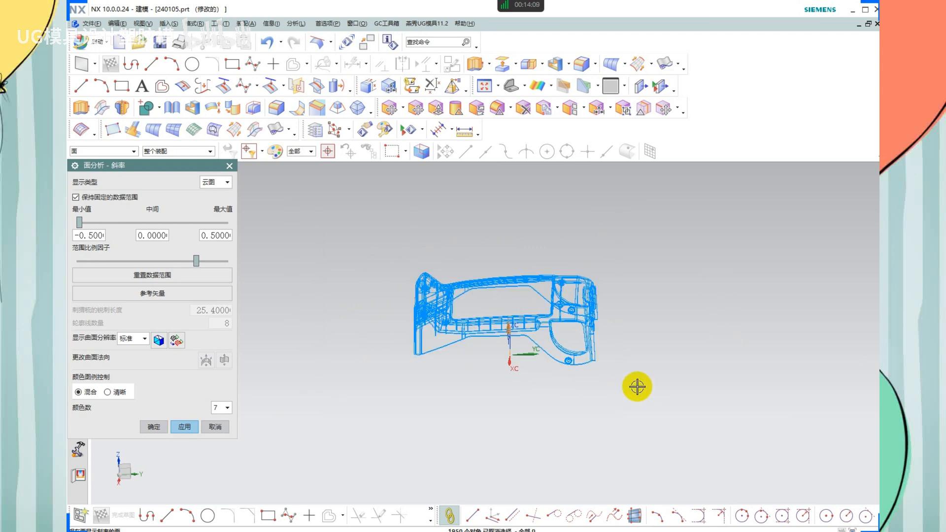
pyautogui.scroll(2, 570, 330)
pyautogui.moveTo(676, 338); pyautogui.dragTo(671, 355, button='middle')
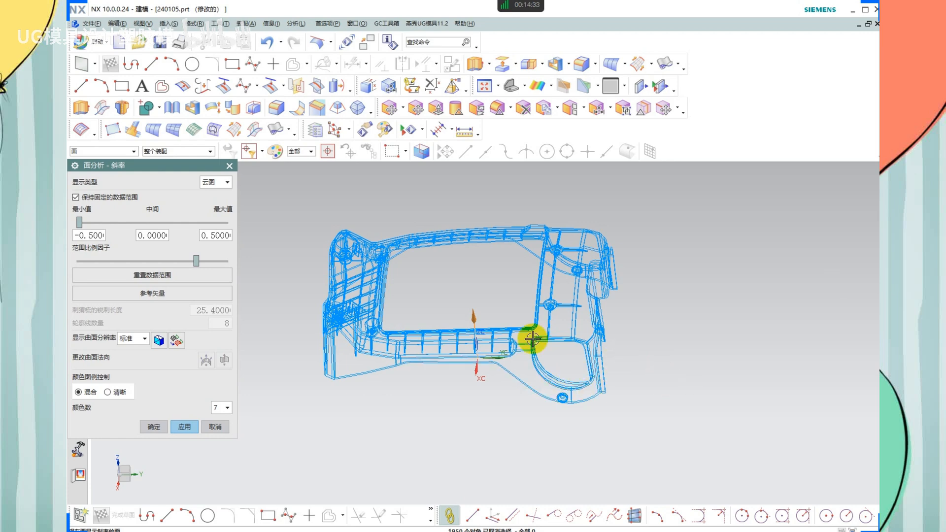
# Select all faces of the product and run the slope analysis on them
pyautogui.scroll(-1, 434, 278)
pyautogui.moveTo(160, 166); pyautogui.dragTo(160, 142)
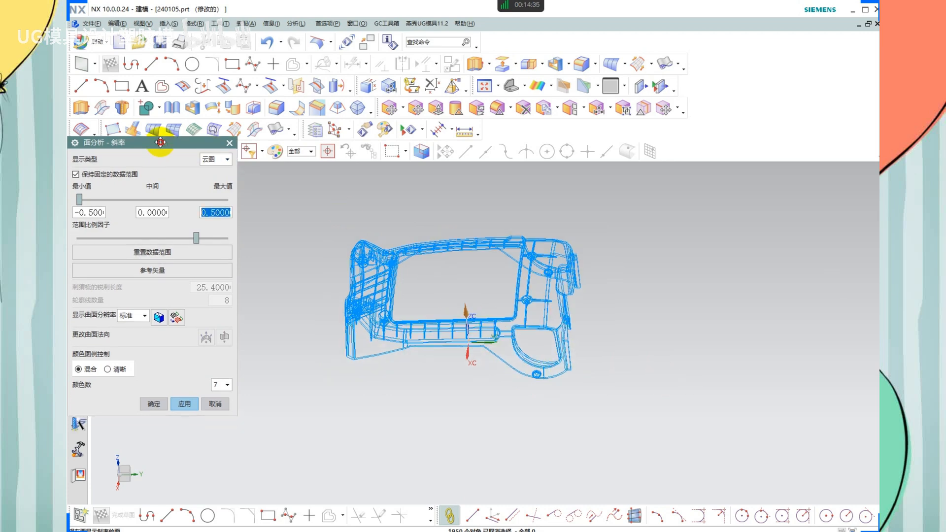
pyautogui.moveTo(620, 180); pyautogui.dragTo(296, 436)
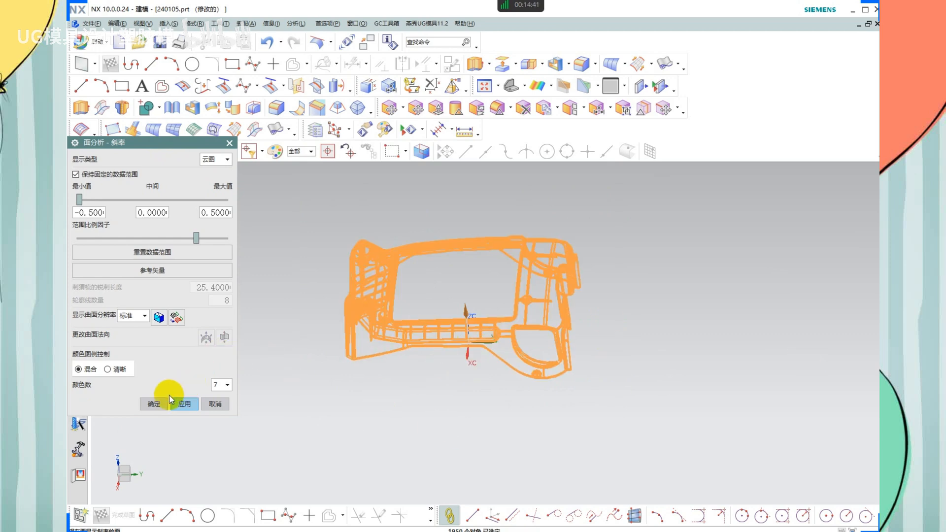
pyautogui.click(154, 404)
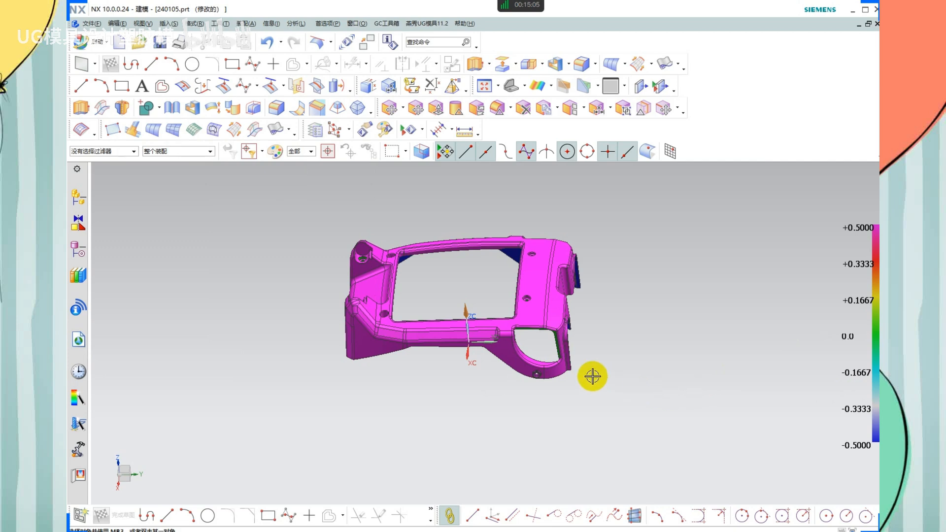
# Examine the slope colours on the product's outer faces, inner walls and openings
pyautogui.moveTo(594, 376); pyautogui.dragTo(591, 368, button='middle')
pyautogui.scroll(2, 440, 318)
pyautogui.keyDown('shift'); pyautogui.moveTo(527, 354); pyautogui.dragTo(587, 365, button='middle'); pyautogui.keyUp('shift')
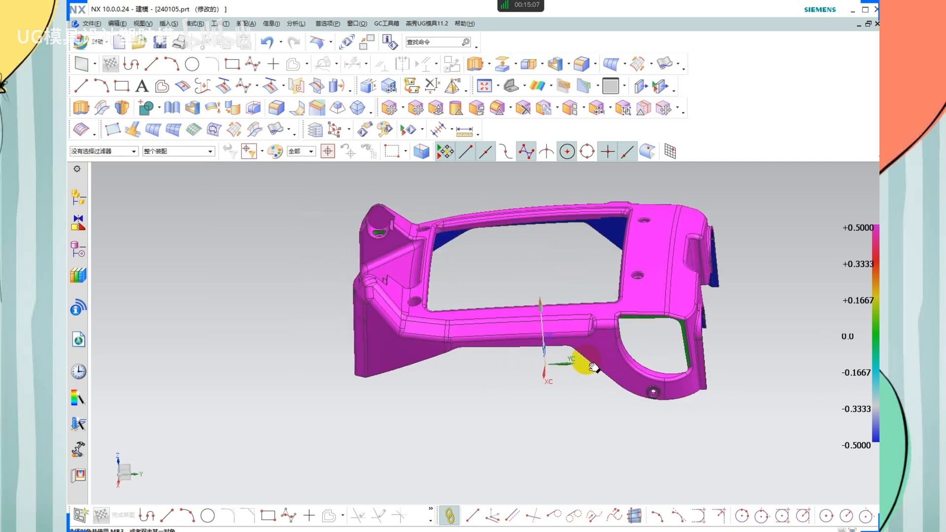
pyautogui.moveTo(589, 400)
pyautogui.mouseDown(button='middle')
pyautogui.moveTo(594, 378)
pyautogui.moveTo(599, 393)
pyautogui.mouseUp(button='middle')
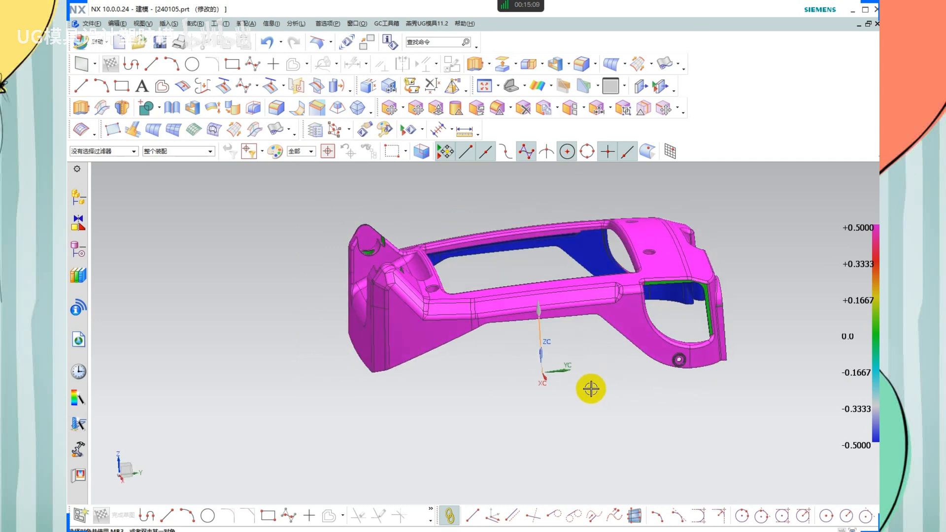
pyautogui.rightClick(606, 385)
pyautogui.press('f')
pyautogui.scroll(-3, 631, 373)
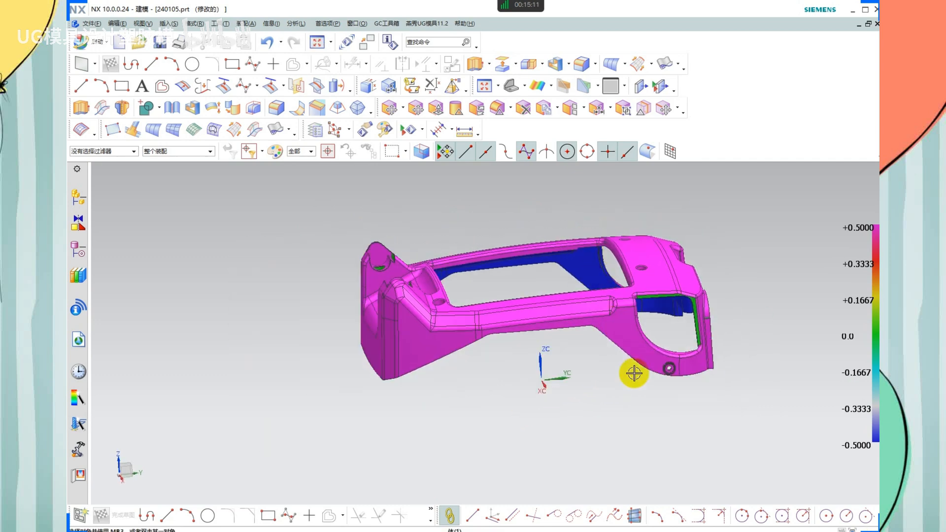
pyautogui.moveTo(667, 384)
pyautogui.mouseDown(button='middle')
pyautogui.moveTo(680, 312)
pyautogui.moveTo(663, 383)
pyautogui.moveTo(671, 391)
pyautogui.mouseUp(button='middle')
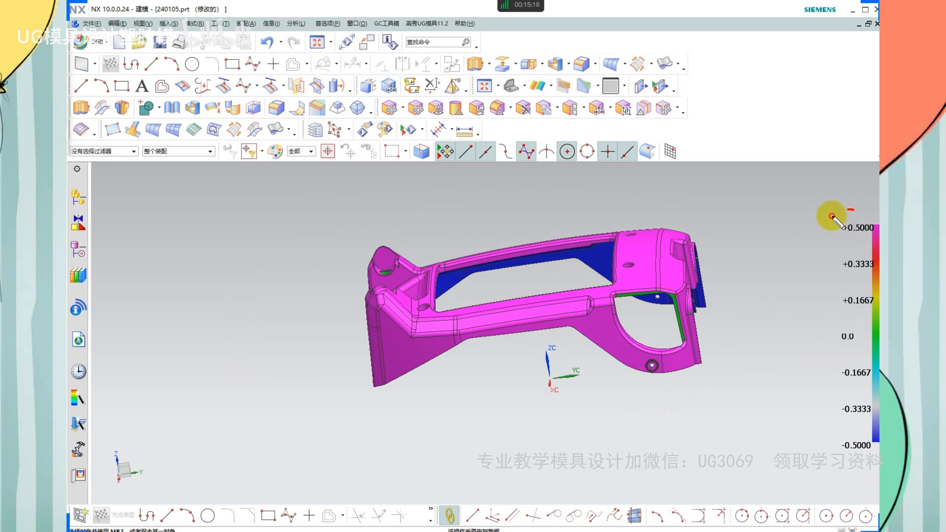
# Examine the positive and negative 0.5 limits of the slope colour legend
pyautogui.moveTo(842, 210); pyautogui.dragTo(833, 206)
pyautogui.moveTo(853, 429); pyautogui.dragTo(870, 449)
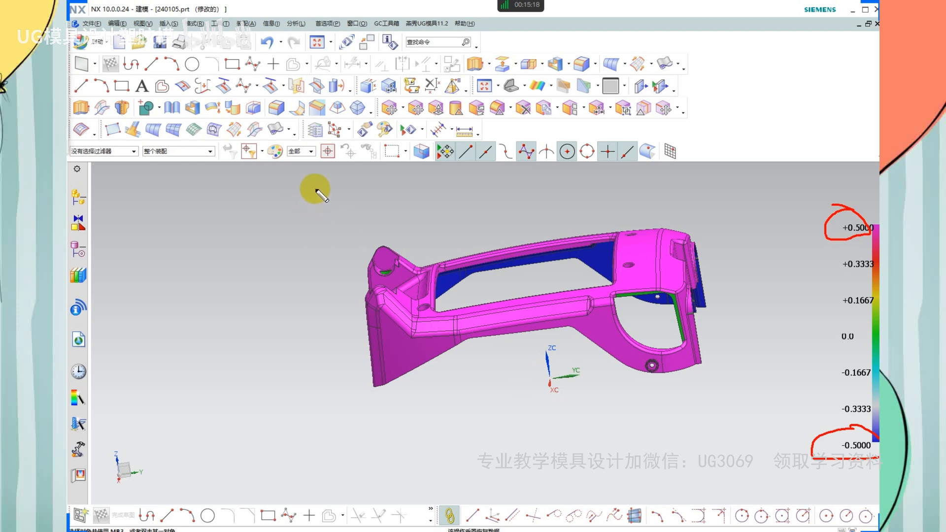
pyautogui.moveTo(822, 238); pyautogui.dragTo(877, 236)
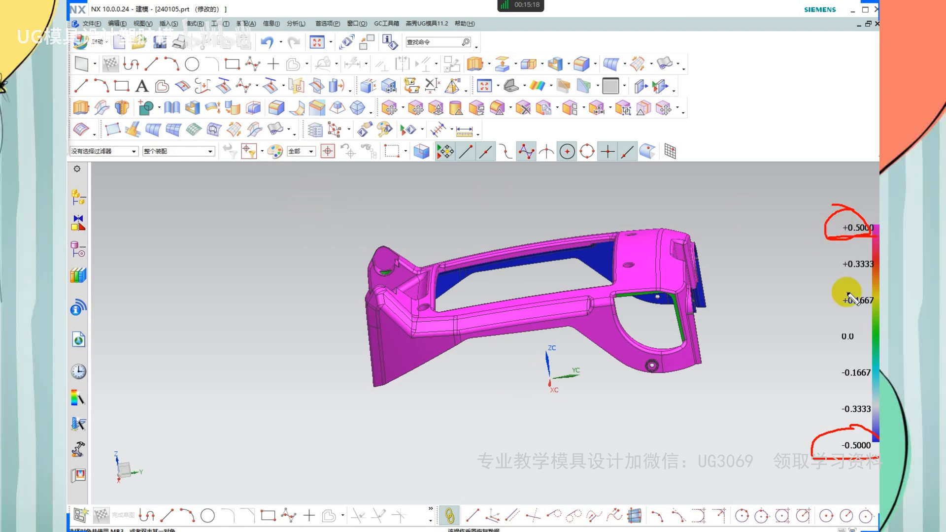
pyautogui.moveTo(843, 459); pyautogui.dragTo(879, 458)
pyautogui.moveTo(287, 213); pyautogui.dragTo(324, 201)
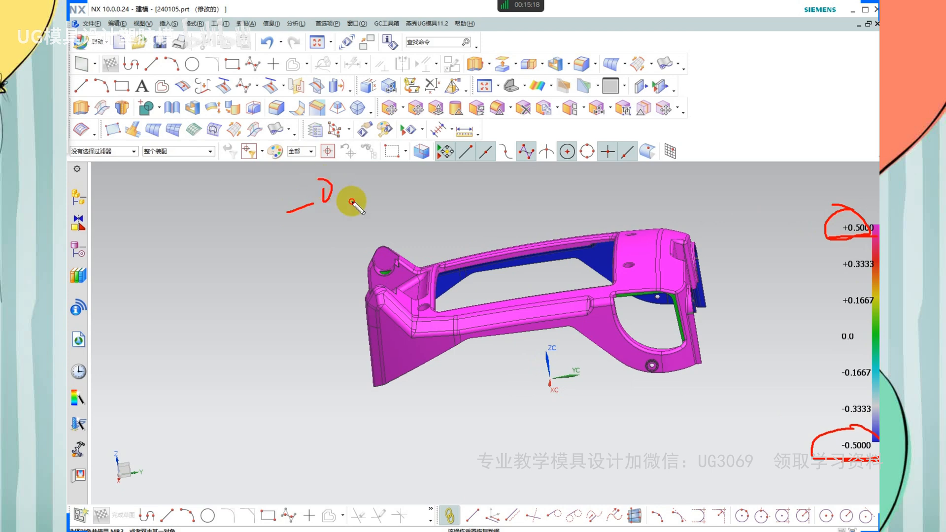
pyautogui.click(350, 200)
pyautogui.moveTo(372, 180)
pyautogui.mouseDown()
pyautogui.moveTo(378, 202)
pyautogui.moveTo(346, 247)
pyautogui.mouseUp()
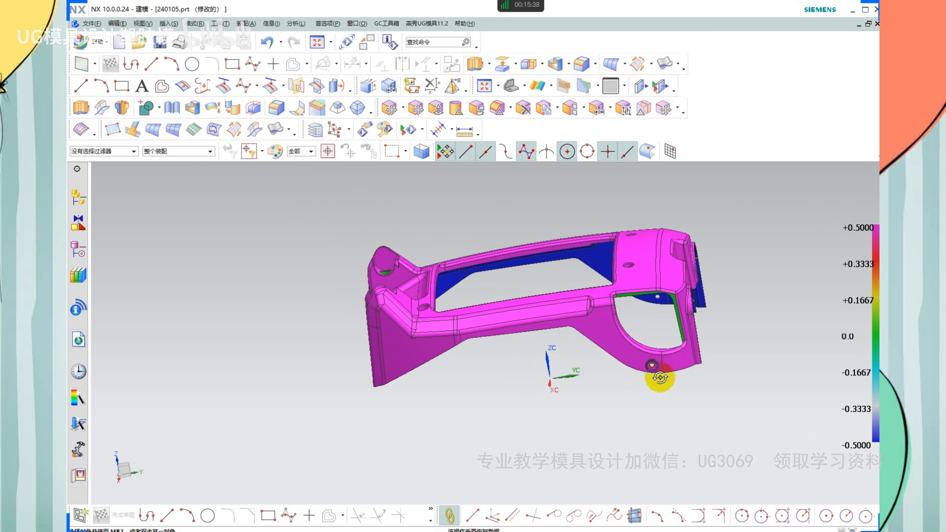
# Examine the slope colours of the outer faces from the product's lower edge up to its top surface and around the side openings
pyautogui.moveTo(660, 377)
pyautogui.mouseDown(button='middle')
pyautogui.moveTo(633, 394)
pyautogui.moveTo(642, 406)
pyautogui.moveTo(663, 371)
pyautogui.moveTo(669, 390)
pyautogui.mouseUp(button='middle')
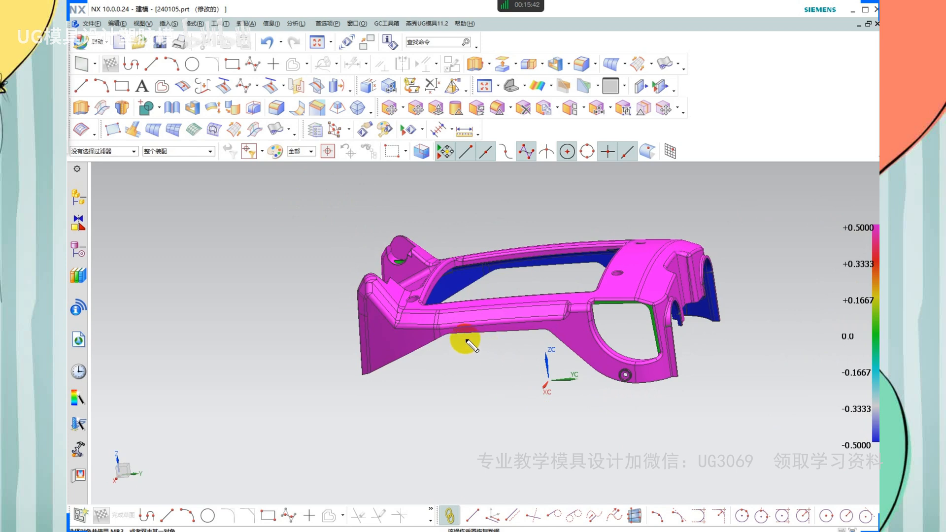
pyautogui.moveTo(463, 335)
pyautogui.mouseDown()
pyautogui.moveTo(555, 343)
pyautogui.moveTo(674, 377)
pyautogui.mouseUp()
pyautogui.moveTo(464, 332)
pyautogui.mouseDown()
pyautogui.moveTo(347, 345)
pyautogui.moveTo(342, 359)
pyautogui.mouseUp()
pyautogui.press('Escape')
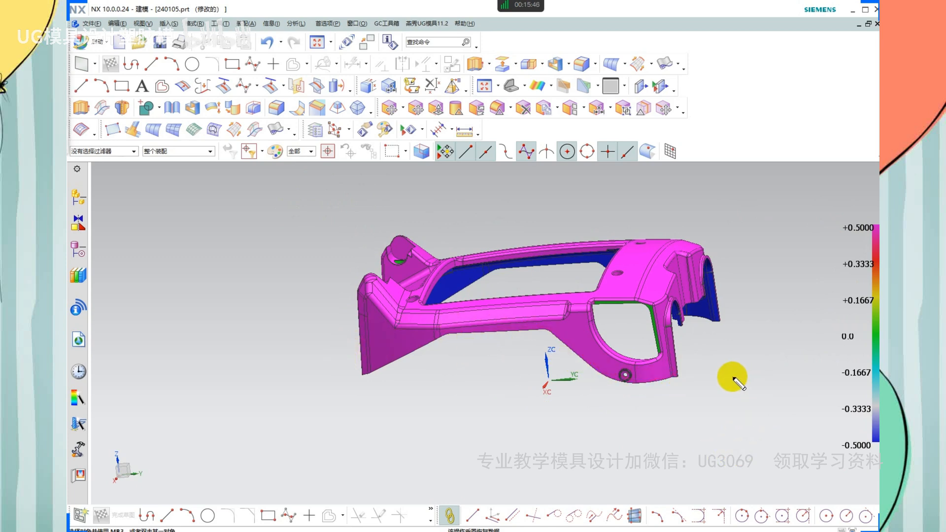
pyautogui.moveTo(690, 201)
pyautogui.mouseDown()
pyautogui.moveTo(670, 243)
pyautogui.moveTo(683, 236)
pyautogui.mouseUp()
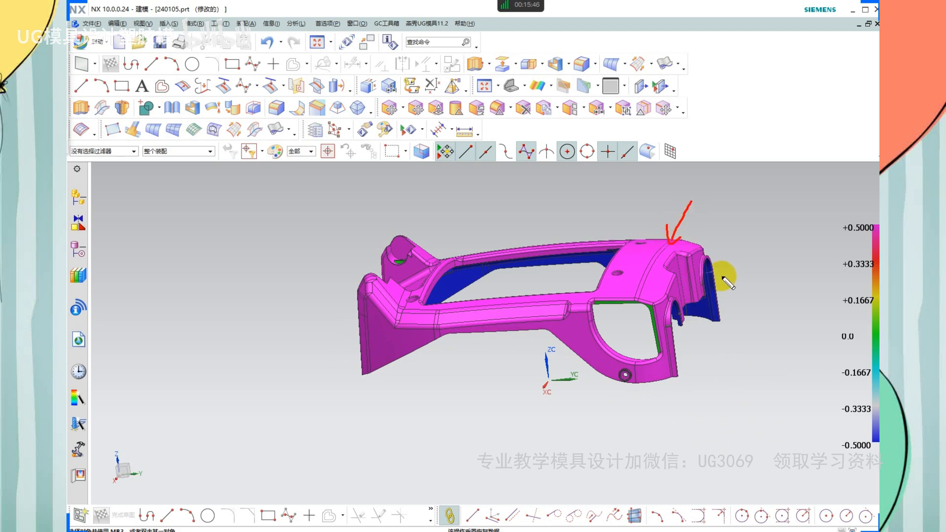
pyautogui.moveTo(598, 186)
pyautogui.mouseDown()
pyautogui.moveTo(600, 206)
pyautogui.moveTo(595, 176)
pyautogui.moveTo(633, 196)
pyautogui.mouseUp()
pyautogui.moveTo(636, 167)
pyautogui.mouseDown()
pyautogui.moveTo(640, 200)
pyautogui.moveTo(655, 163)
pyautogui.mouseUp()
pyautogui.moveTo(651, 162)
pyautogui.mouseDown()
pyautogui.moveTo(649, 118)
pyautogui.moveTo(636, 109)
pyautogui.moveTo(662, 120)
pyautogui.mouseUp()
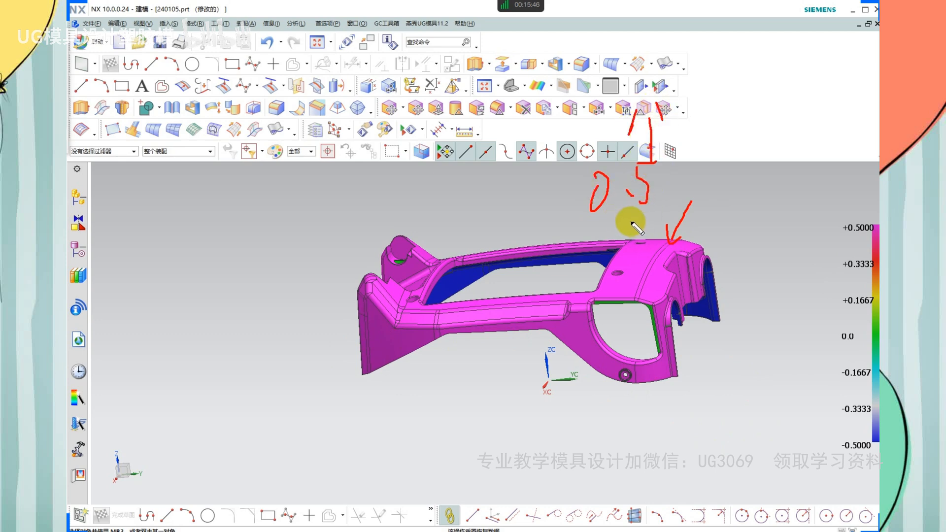
pyautogui.moveTo(690, 392)
pyautogui.mouseDown(button='middle')
pyautogui.moveTo(691, 310)
pyautogui.moveTo(744, 435)
pyautogui.moveTo(655, 399)
pyautogui.moveTo(655, 387)
pyautogui.mouseUp(button='middle')
pyautogui.moveTo(652, 363)
pyautogui.mouseDown()
pyautogui.moveTo(667, 416)
pyautogui.moveTo(659, 397)
pyautogui.mouseUp()
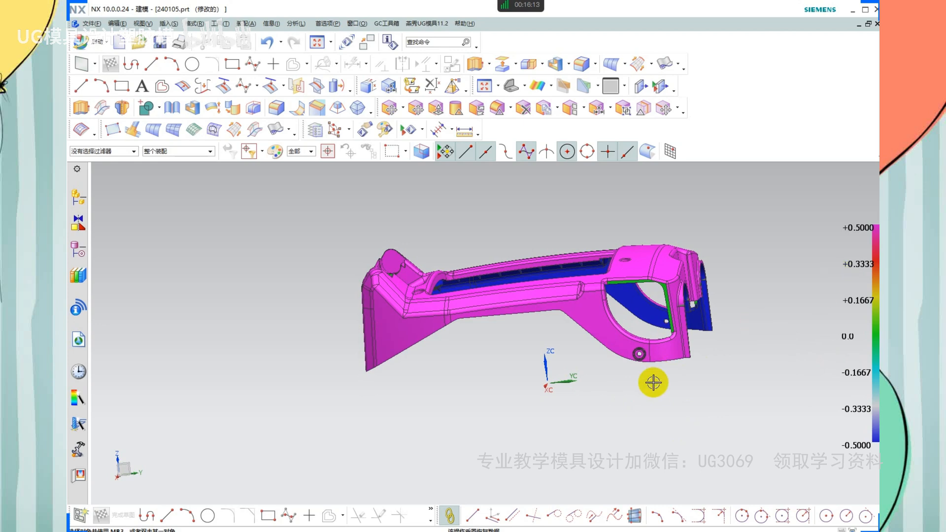
pyautogui.moveTo(627, 363); pyautogui.dragTo(630, 375, button='middle')
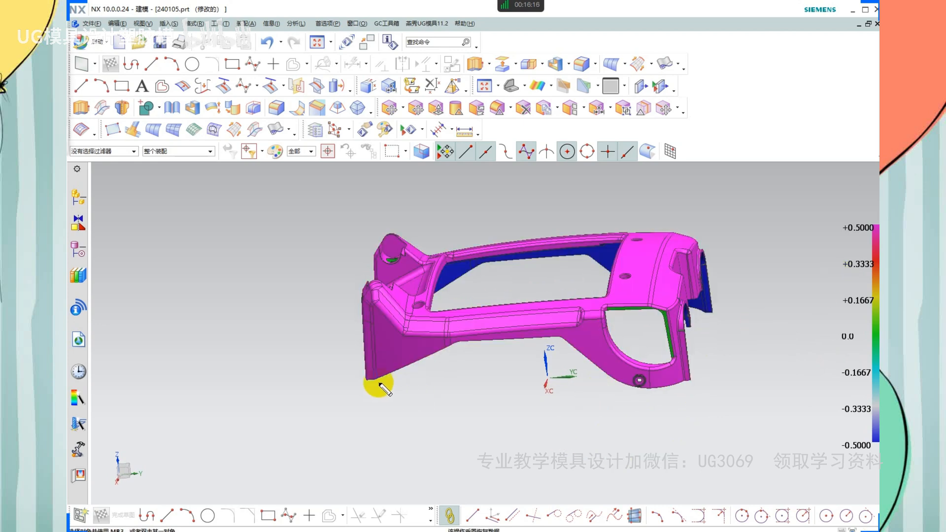
pyautogui.moveTo(377, 380)
pyautogui.mouseDown()
pyautogui.moveTo(458, 344)
pyautogui.moveTo(524, 334)
pyautogui.moveTo(567, 380)
pyautogui.moveTo(628, 405)
pyautogui.moveTo(695, 388)
pyautogui.mouseUp()
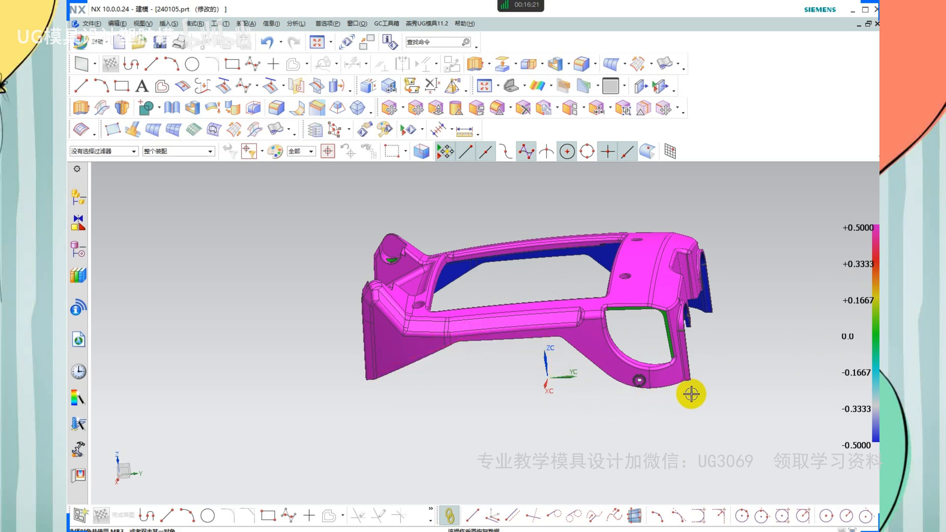
pyautogui.moveTo(725, 349)
pyautogui.mouseDown(button='middle')
pyautogui.moveTo(697, 344)
pyautogui.moveTo(686, 306)
pyautogui.moveTo(668, 331)
pyautogui.moveTo(680, 317)
pyautogui.moveTo(667, 269)
pyautogui.moveTo(671, 317)
pyautogui.moveTo(697, 336)
pyautogui.mouseUp(button='middle')
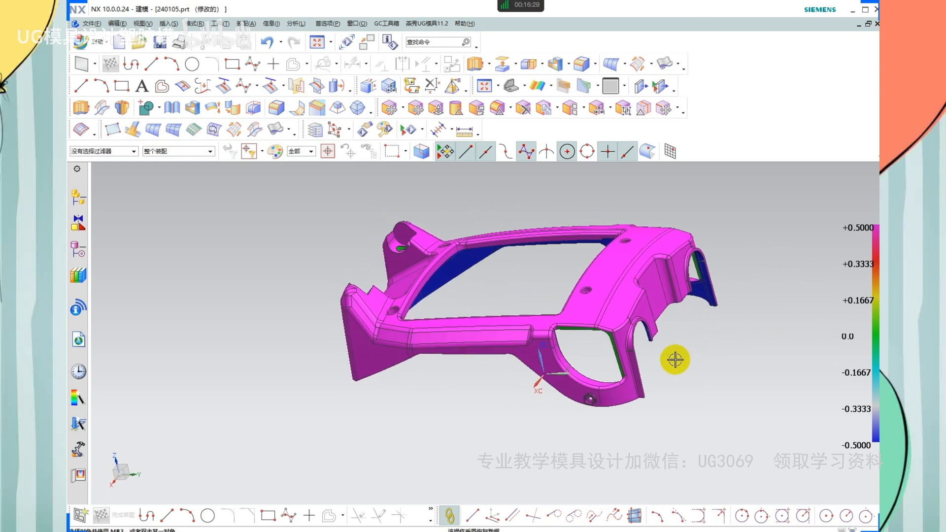
pyautogui.moveTo(659, 363); pyautogui.dragTo(663, 356, button='middle')
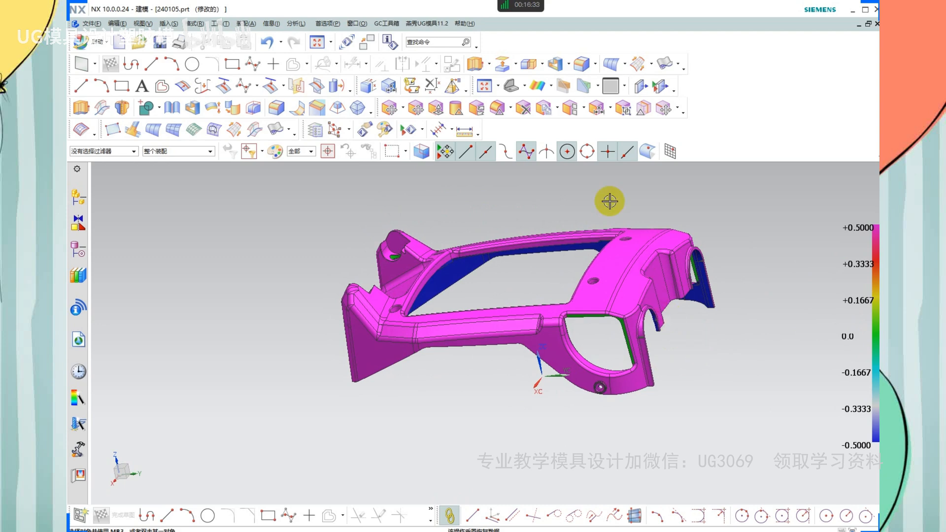
# Switch the display from face analysis back to shaded with edges
pyautogui.click(551, 86)
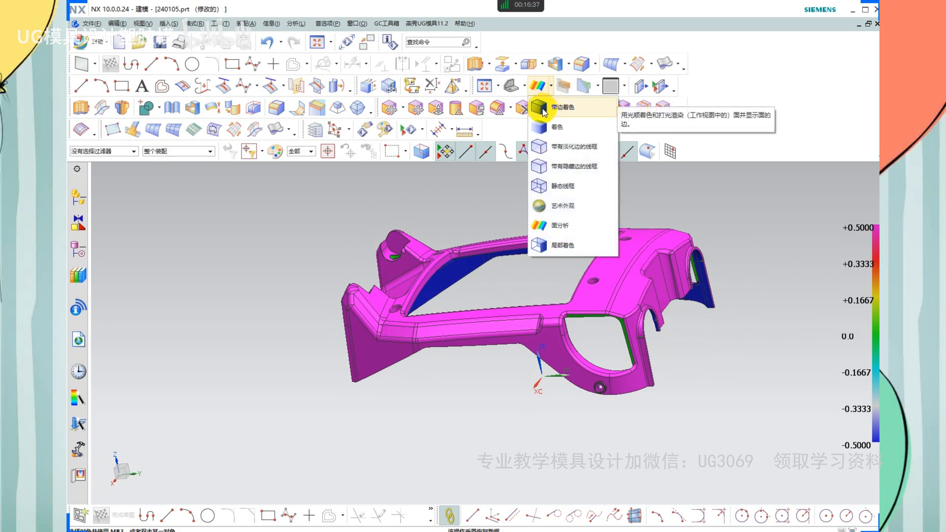
pyautogui.click(543, 109)
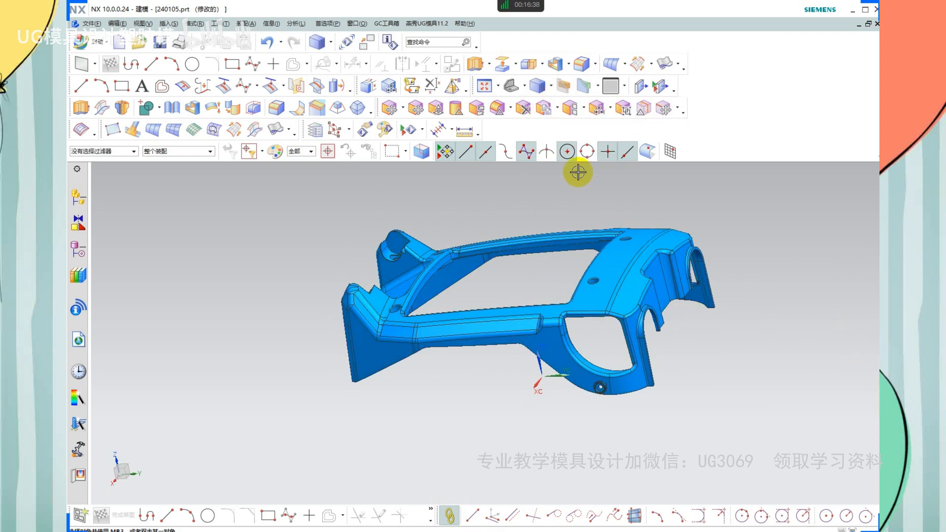
pyautogui.rightClick(491, 388)
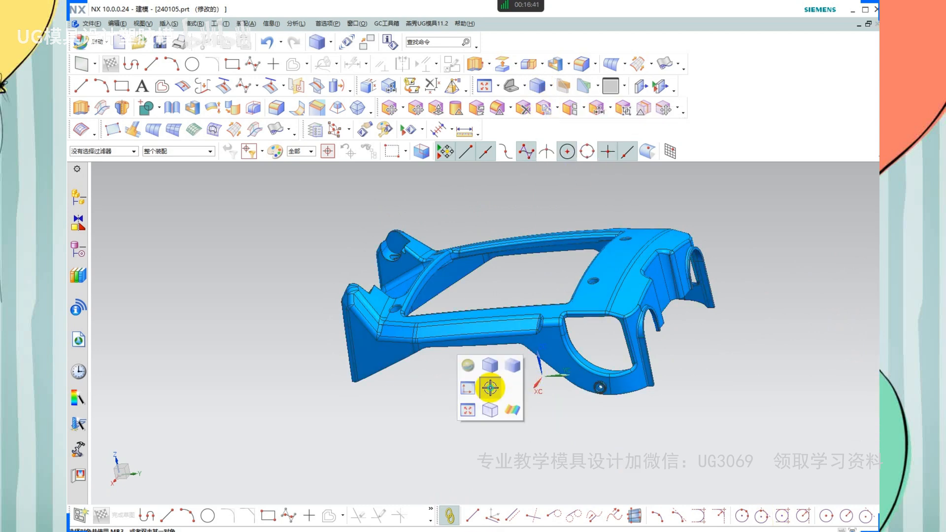
# Switch the display to face analysis and back to shaded with edges
pyautogui.click(511, 410)
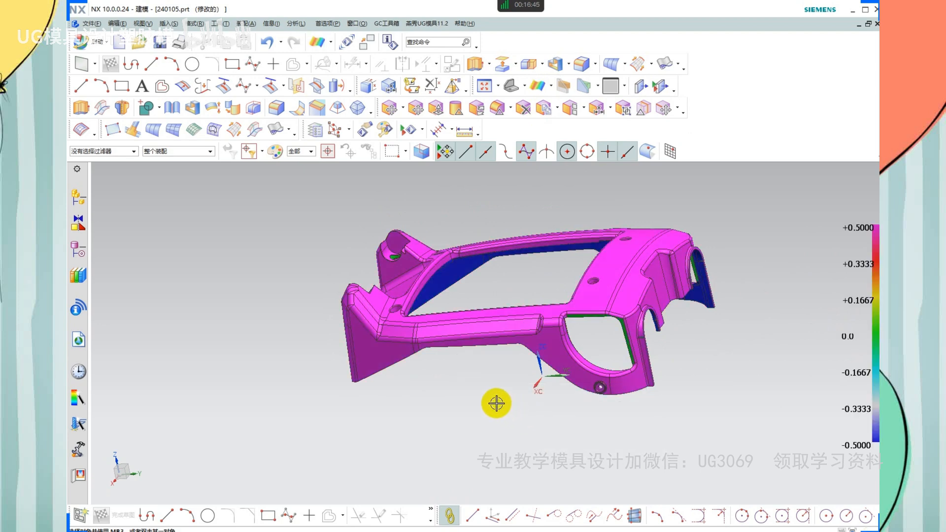
pyautogui.rightClick(483, 396)
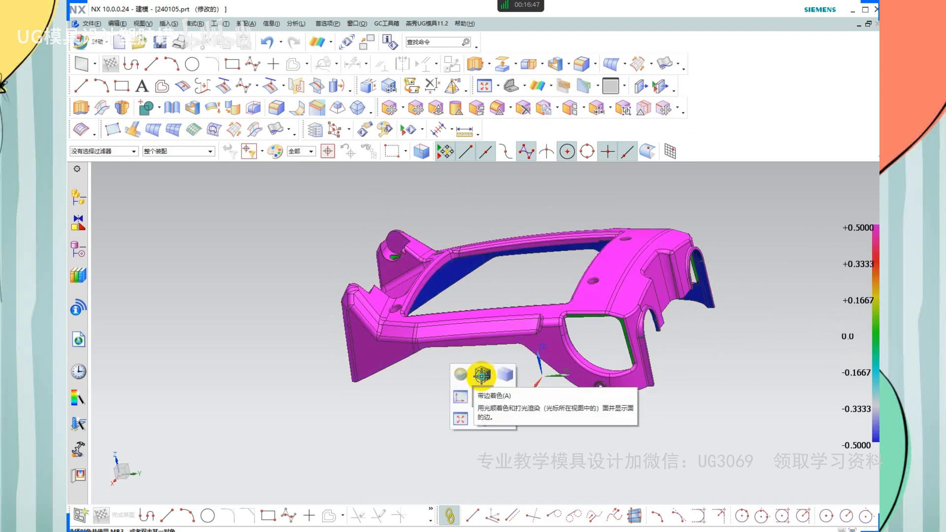
pyautogui.click(481, 375)
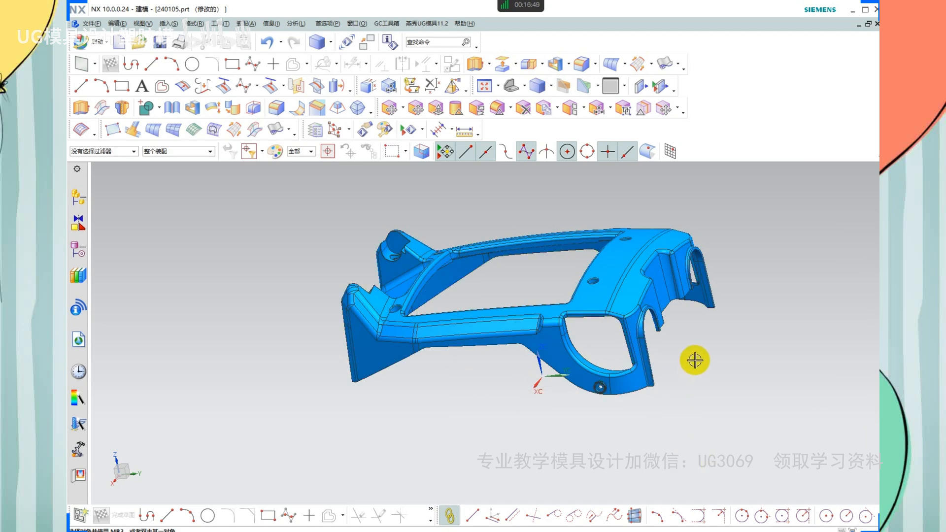
# Switch the model's display style from shaded with edges to face analysis
pyautogui.keyDown('shift'); pyautogui.moveTo(693, 347); pyautogui.dragTo(644, 363, button='middle'); pyautogui.keyUp('shift')
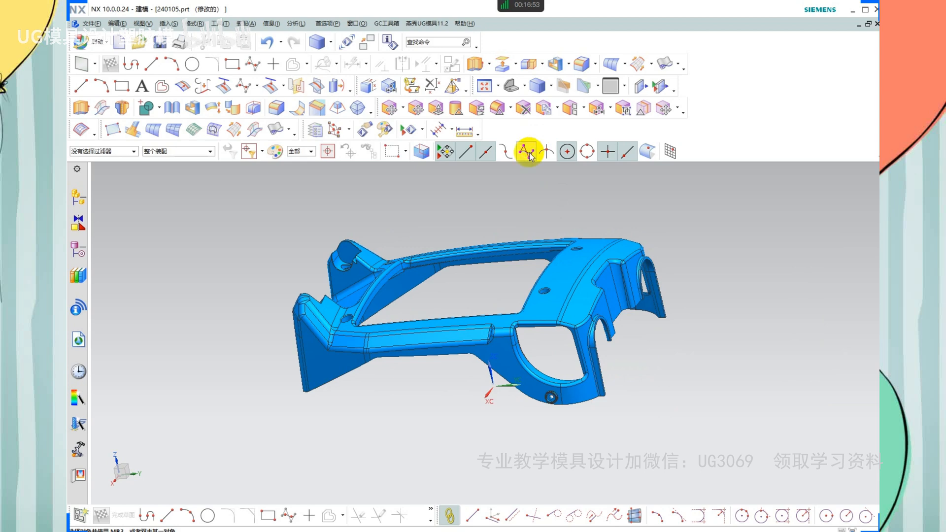
pyautogui.moveTo(565, 296); pyautogui.dragTo(563, 274, button='middle')
pyautogui.click(551, 86)
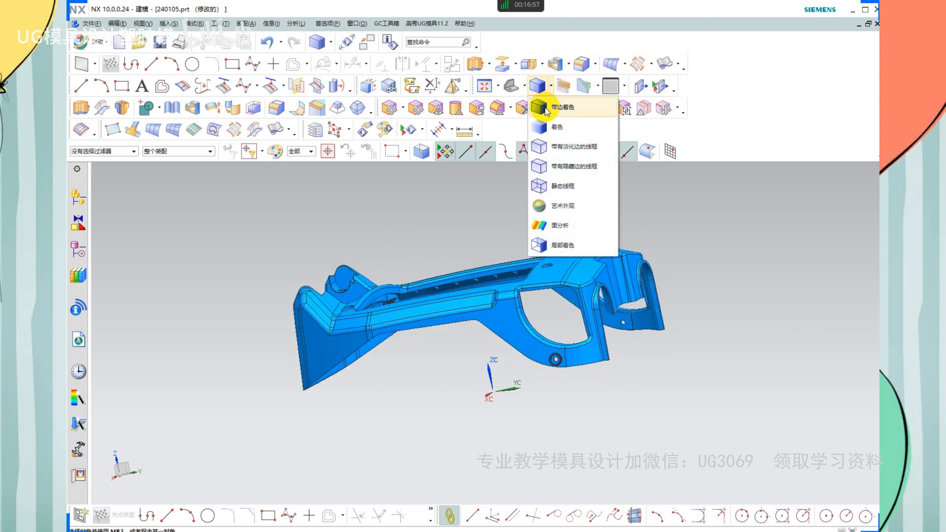
pyautogui.click(450, 205)
pyautogui.moveTo(589, 276); pyautogui.dragTo(397, 413, button='middle')
pyautogui.moveTo(481, 376); pyautogui.dragTo(475, 383, button='middle')
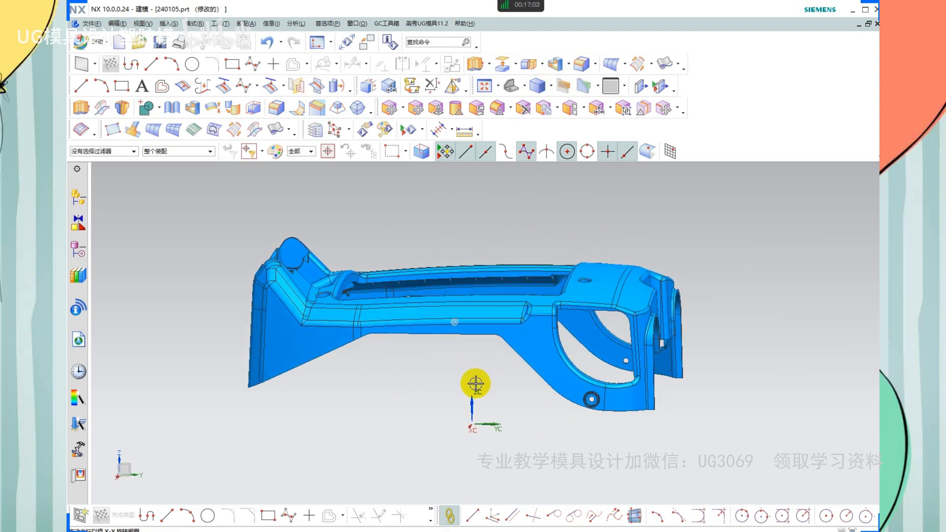
pyautogui.rightClick(540, 222)
pyautogui.click(560, 243)
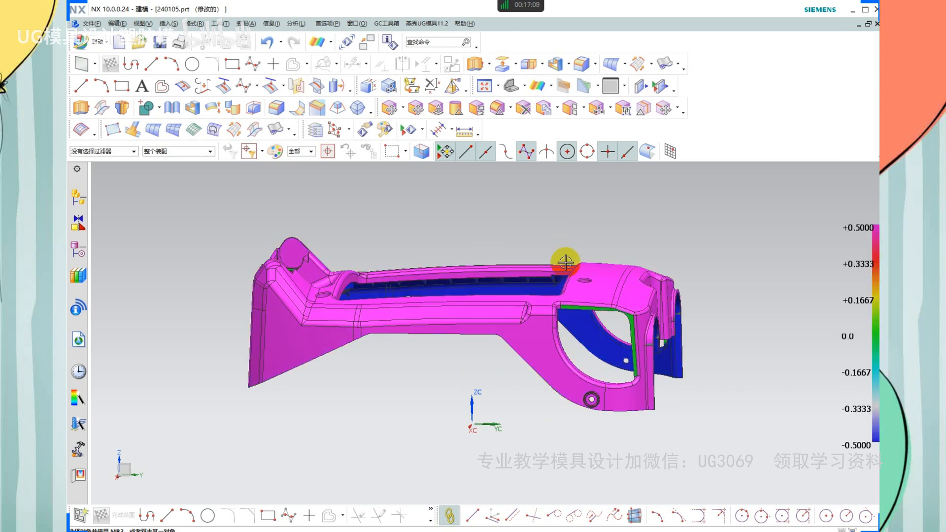
# In the straight end view, rotate the product body 15 degrees in the XC-ZC plane with Move Object, using dynamic motion and moving the original
pyautogui.moveTo(609, 337); pyautogui.dragTo(569, 356, button='middle')
pyautogui.press('F8')
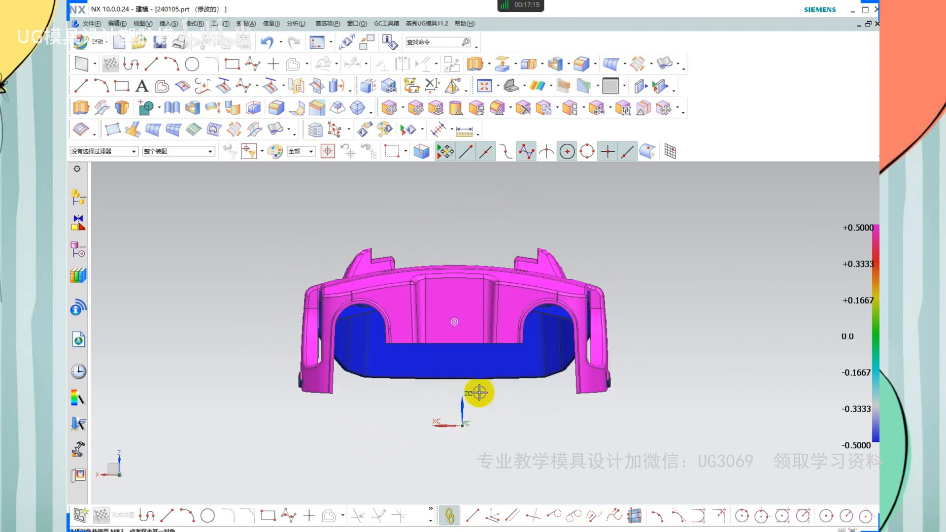
pyautogui.scroll(1, 356, 391)
pyautogui.scroll(-2, 411, 311)
pyautogui.moveTo(416, 333); pyautogui.dragTo(465, 351, button='middle')
pyautogui.press('F8')
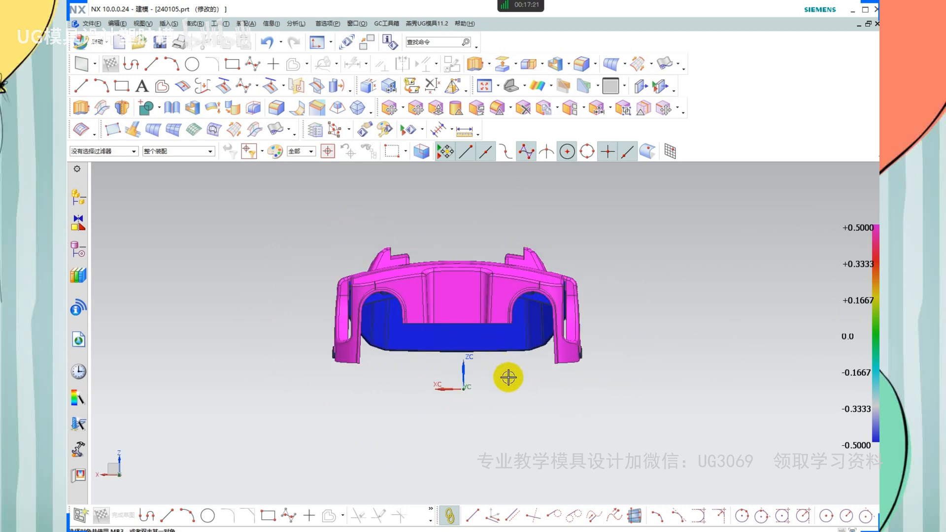
pyautogui.click(474, 296)
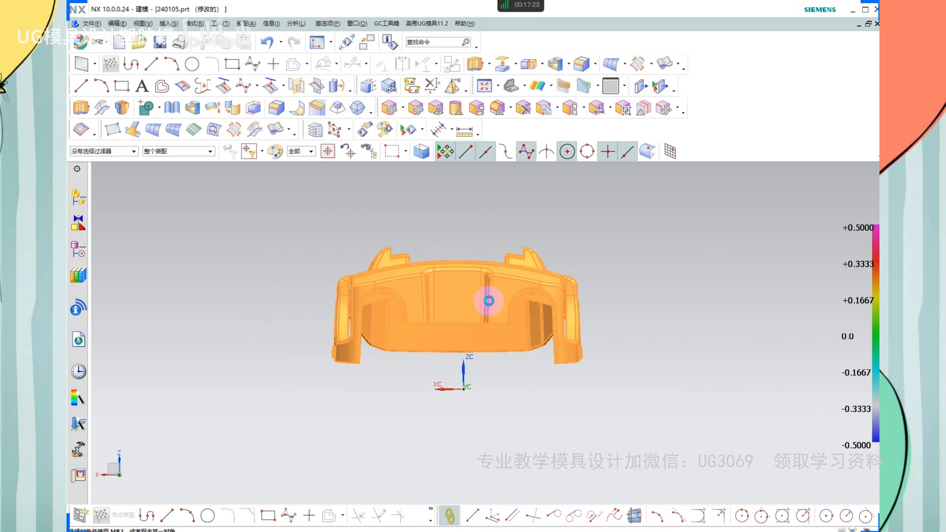
pyautogui.hotkey('ctrl', 't')
pyautogui.click(433, 284)
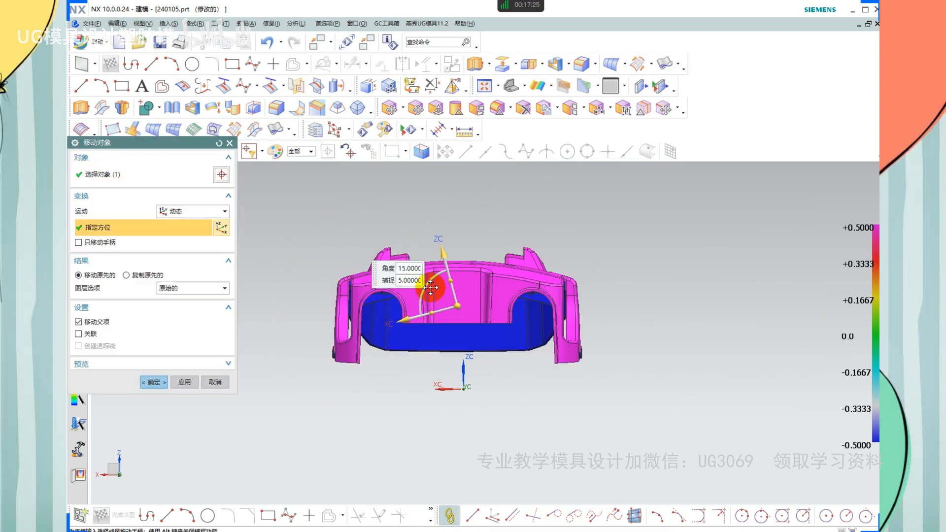
pyautogui.click(494, 314)
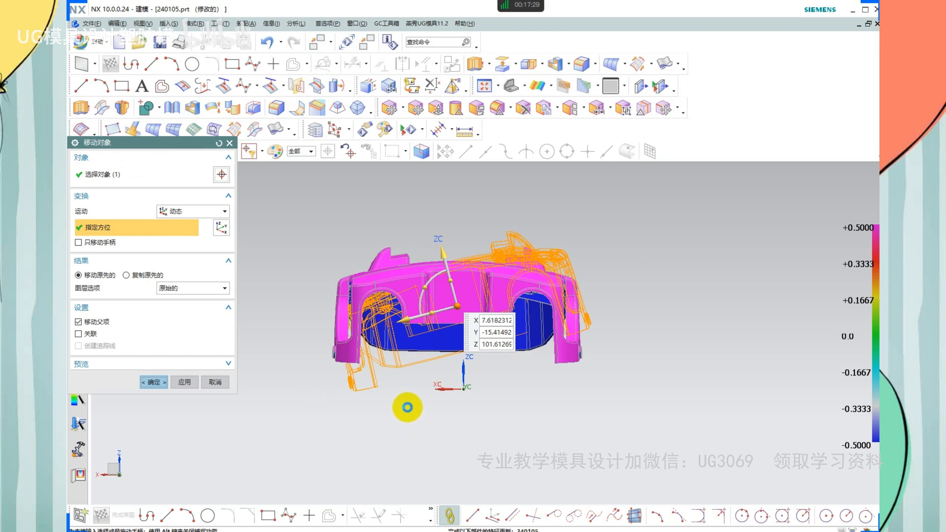
pyautogui.middleClick(407, 406)
# Examine the tilted product's slope colours on the side walls, around the side opening, on the end wall's step and on the ribbed underside
pyautogui.moveTo(393, 369); pyautogui.dragTo(587, 418, button='middle')
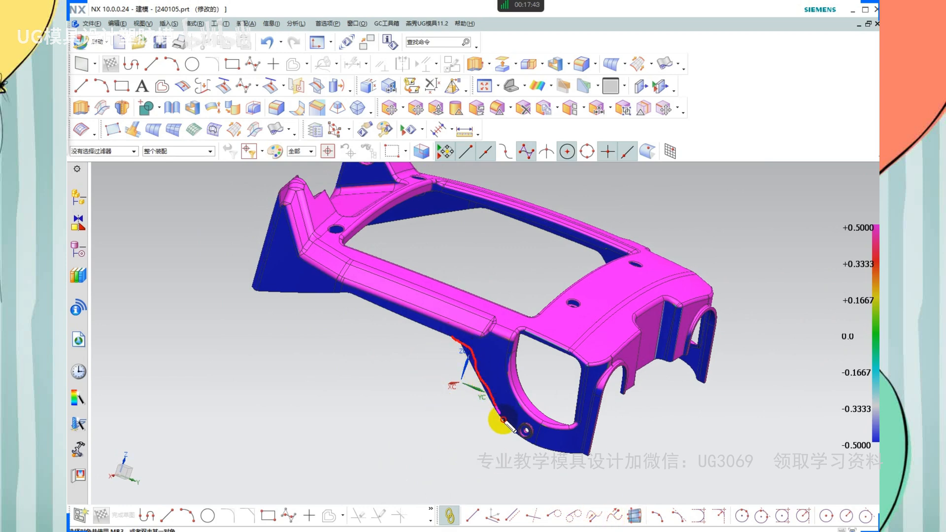
pyautogui.scroll(1, 481, 390)
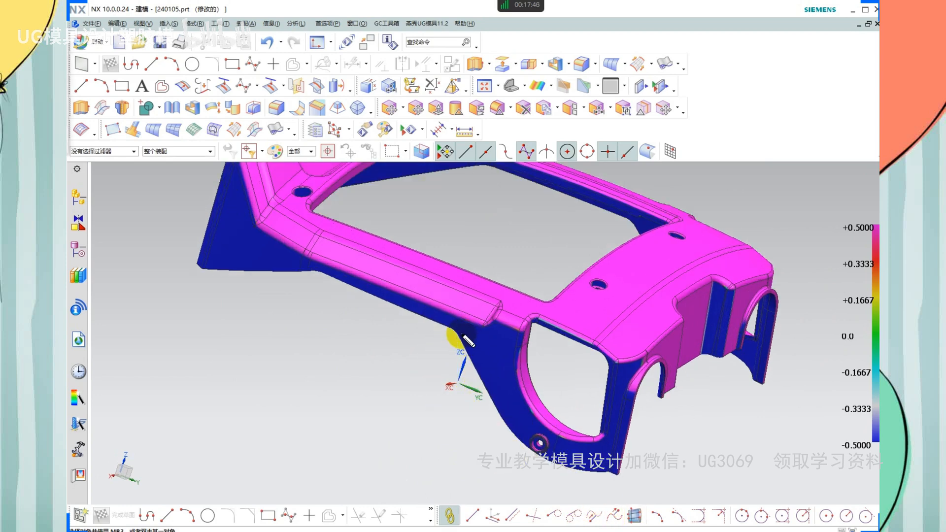
pyautogui.scroll(4, 551, 365)
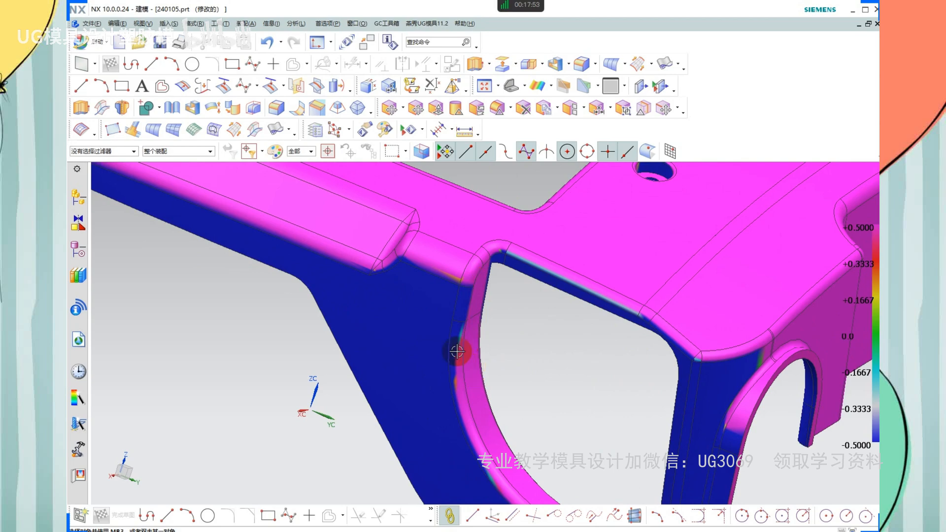
pyautogui.moveTo(474, 356); pyautogui.dragTo(614, 338, button='middle')
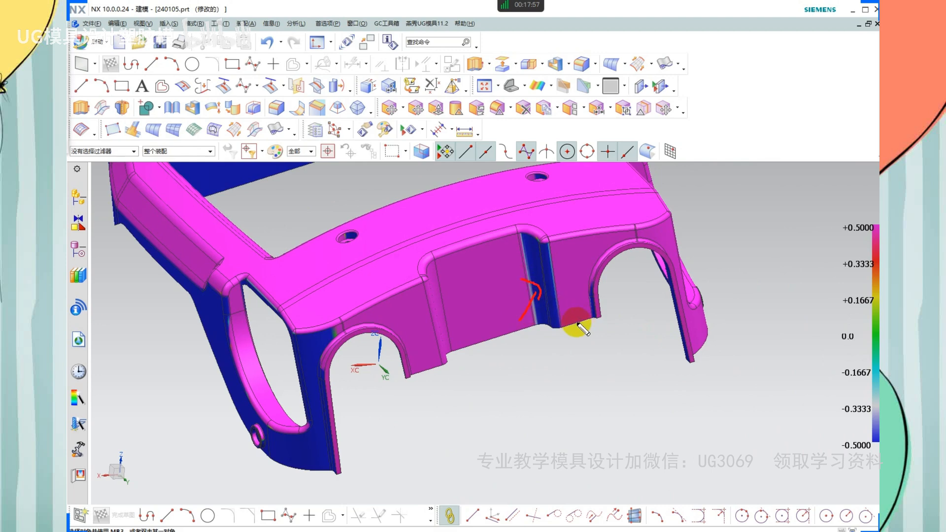
pyautogui.scroll(-3, 625, 353)
pyautogui.moveTo(626, 352)
pyautogui.mouseDown(button='middle')
pyautogui.moveTo(665, 393)
pyautogui.moveTo(641, 308)
pyautogui.mouseUp(button='middle')
pyautogui.scroll(3, 503, 224)
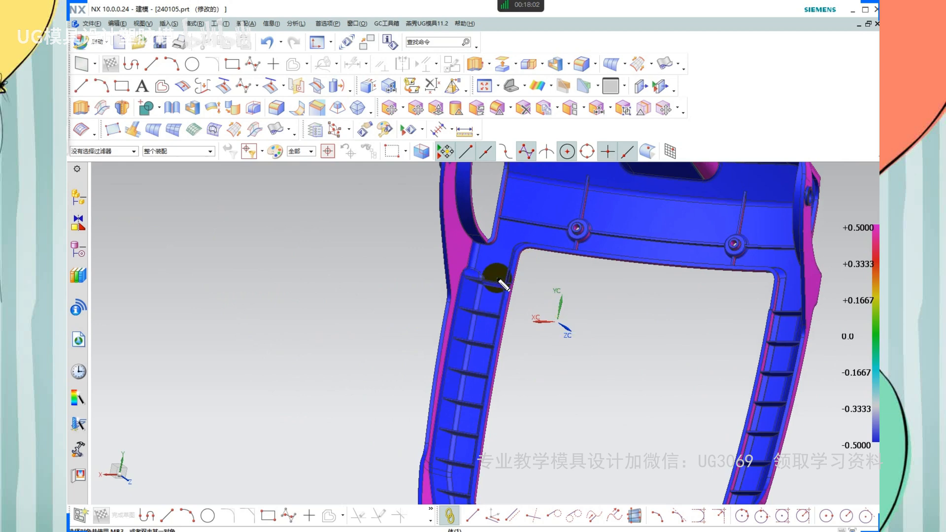
pyautogui.moveTo(502, 272)
pyautogui.mouseDown()
pyautogui.moveTo(468, 258)
pyautogui.moveTo(480, 270)
pyautogui.mouseUp()
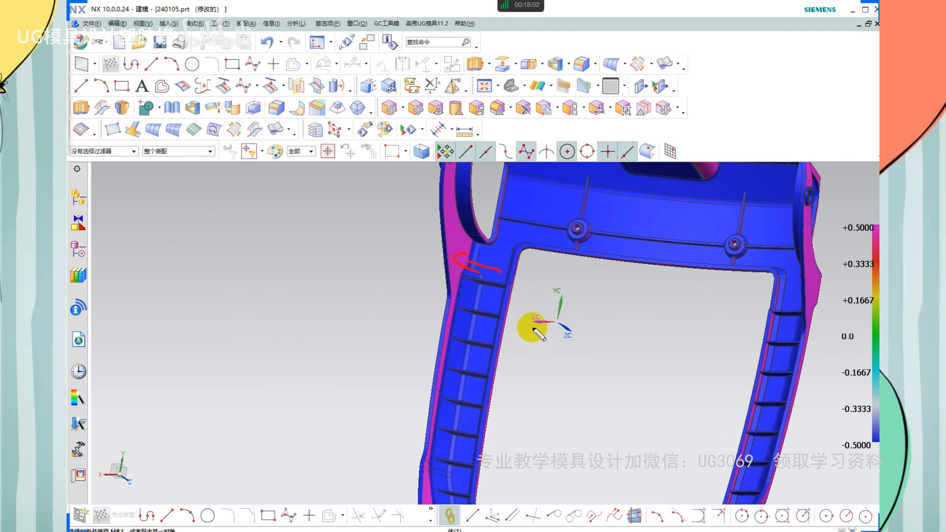
pyautogui.scroll(-4, 514, 330)
pyautogui.moveTo(475, 281)
pyautogui.mouseDown(button='middle')
pyautogui.moveTo(528, 270)
pyautogui.moveTo(539, 352)
pyautogui.moveTo(554, 360)
pyautogui.mouseUp(button='middle')
pyautogui.scroll(2, 567, 389)
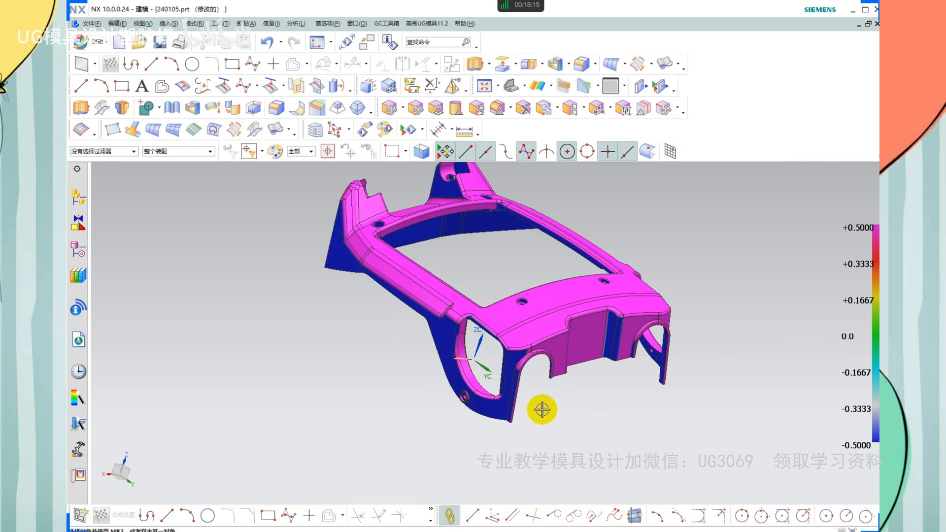
# Undo the product body's rotation and return to the straight end view
pyautogui.scroll(1, 542, 408)
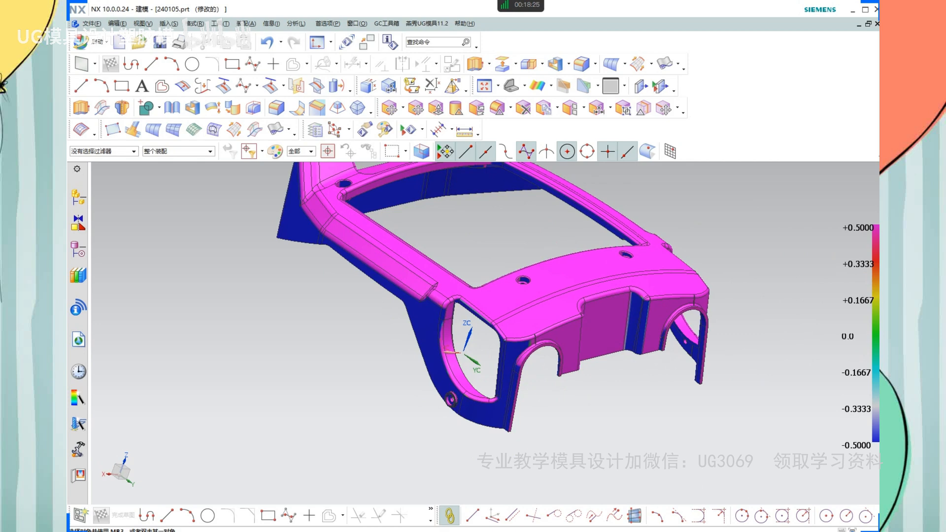
pyautogui.moveTo(585, 393); pyautogui.dragTo(575, 393, button='middle')
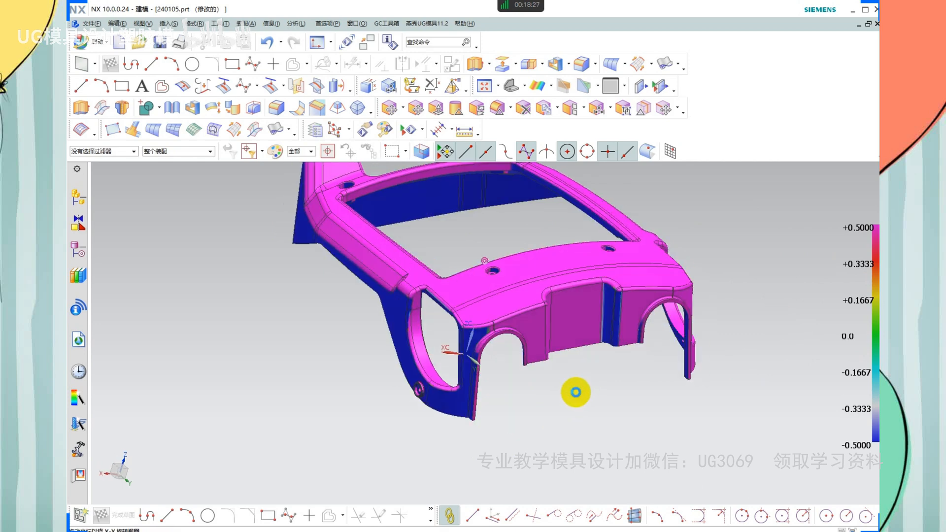
pyautogui.click(575, 411)
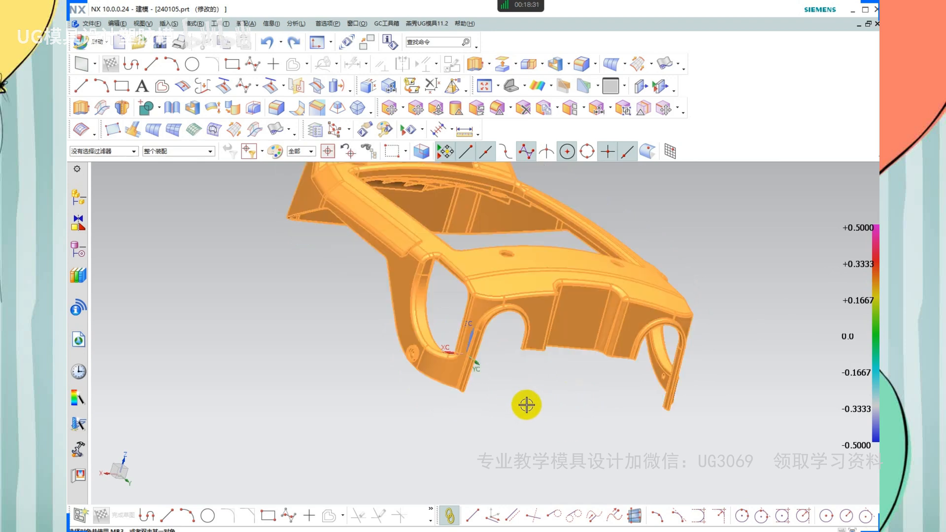
pyautogui.press('Escape')
pyautogui.scroll(-2, 541, 394)
pyautogui.press('F8')
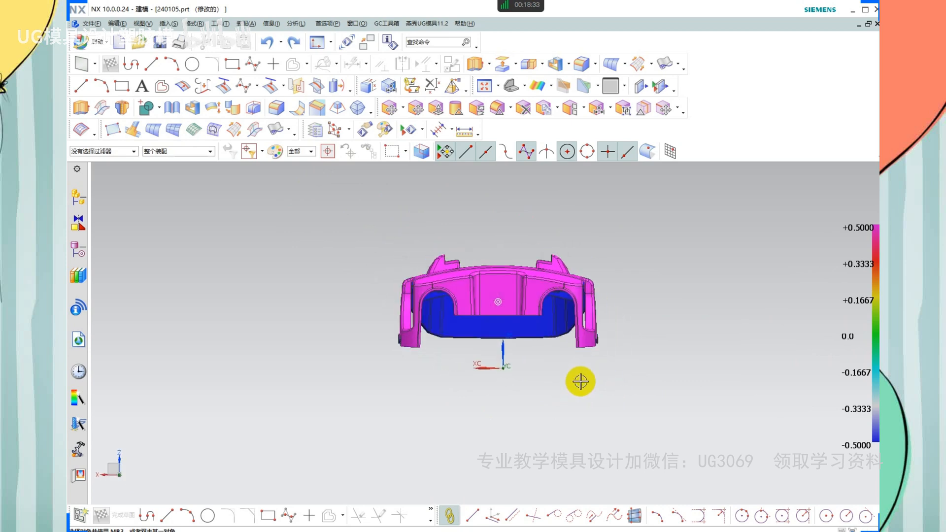
# Examine the end wall's slope colours and its lower edge in the straight end view, relative to the ZC direction
pyautogui.scroll(2, 579, 380)
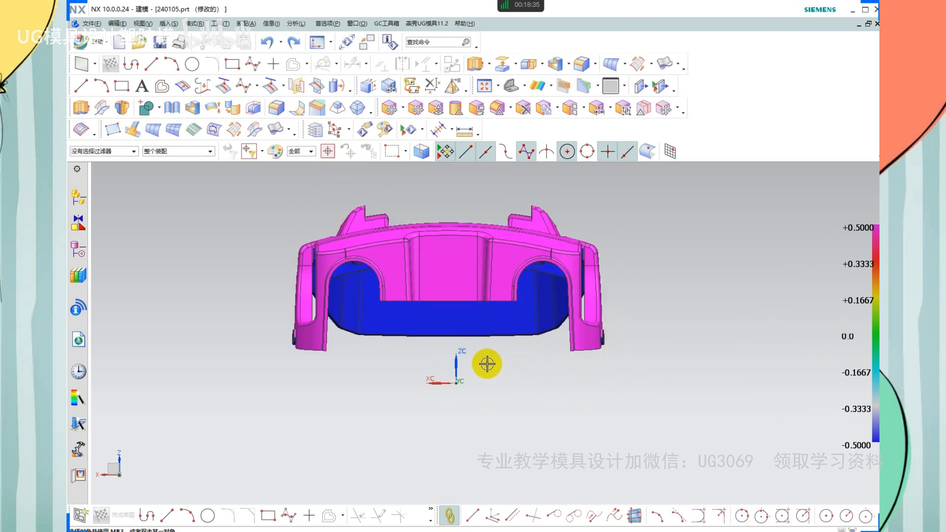
pyautogui.moveTo(486, 363); pyautogui.dragTo(509, 377, button='middle')
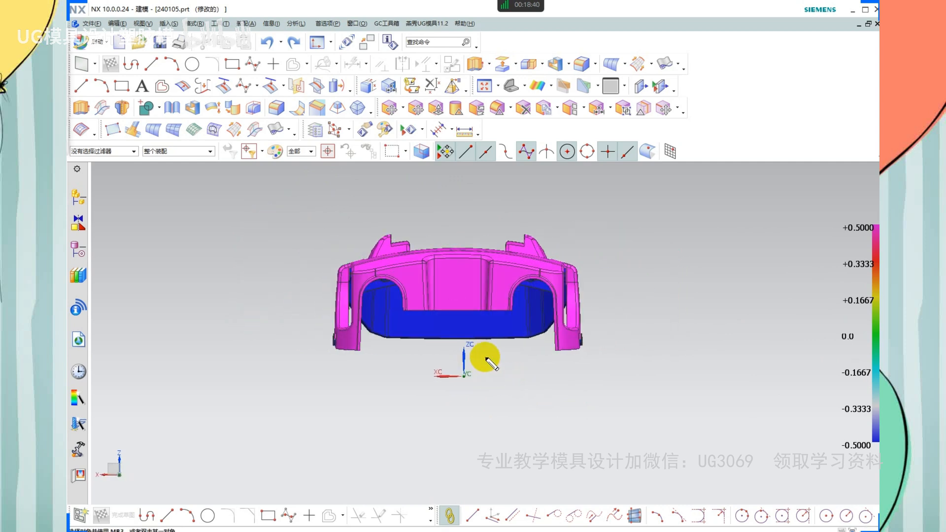
pyautogui.click(467, 309)
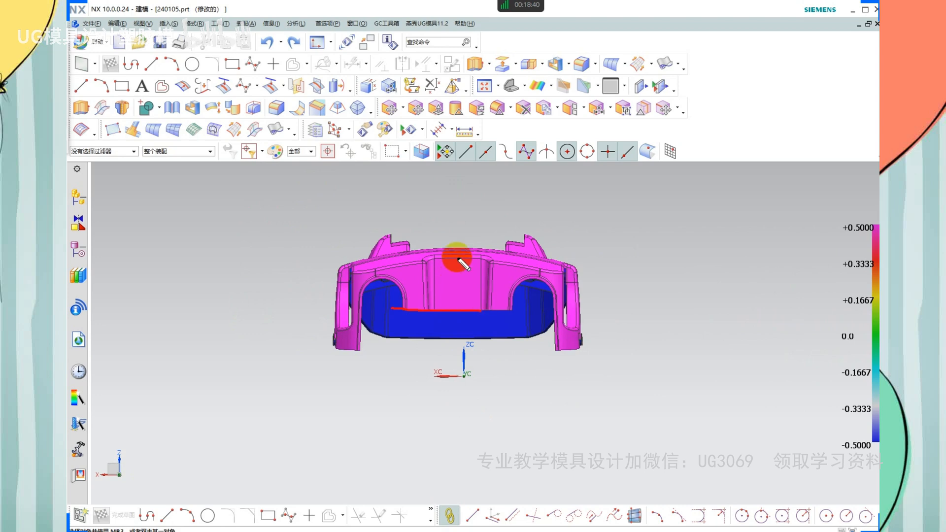
pyautogui.moveTo(458, 258); pyautogui.dragTo(461, 307)
pyautogui.moveTo(456, 265)
pyautogui.mouseDown()
pyautogui.moveTo(439, 285)
pyautogui.moveTo(482, 275)
pyautogui.mouseUp()
pyautogui.moveTo(466, 377)
pyautogui.mouseDown()
pyautogui.moveTo(471, 417)
pyautogui.moveTo(488, 419)
pyautogui.mouseUp()
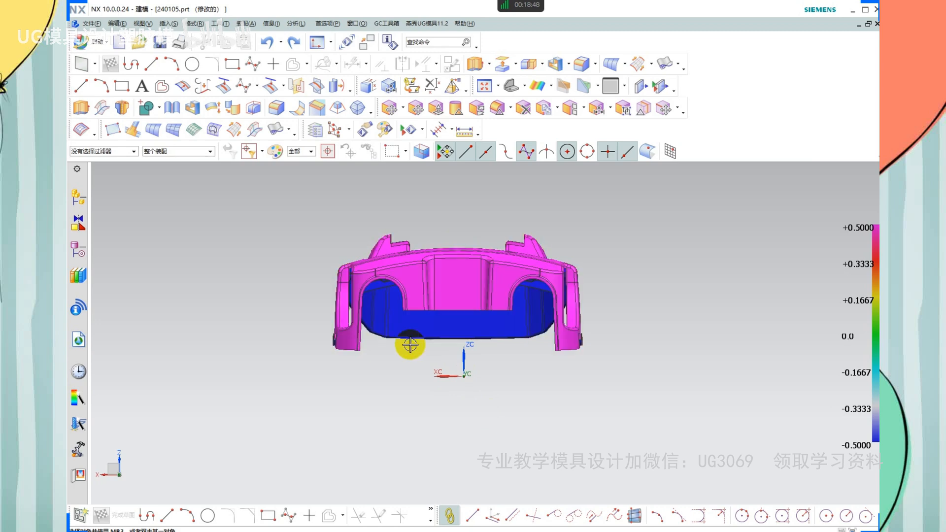
pyautogui.scroll(2, 412, 344)
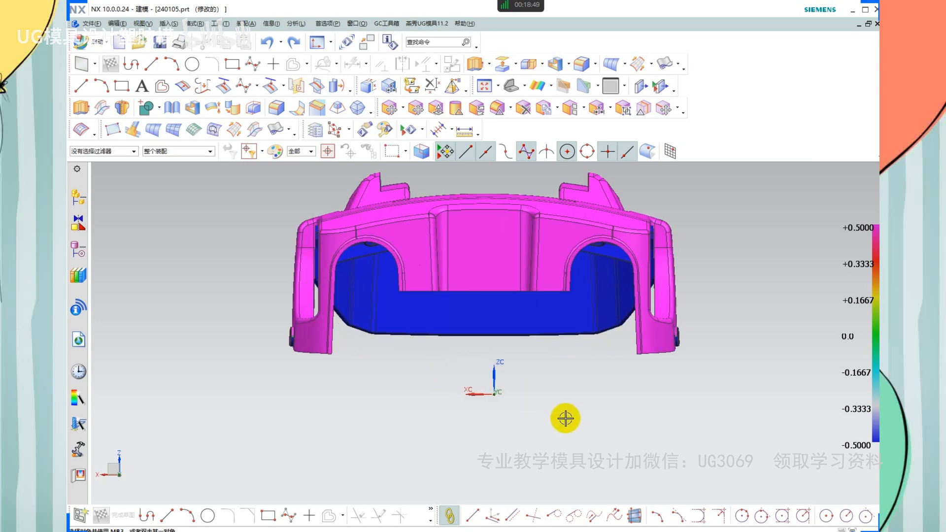
pyautogui.moveTo(501, 351); pyautogui.dragTo(494, 380)
# Compare the slope colours of the product's outer side walls with those of the ribbed inner side around the large opening
pyautogui.moveTo(338, 328); pyautogui.dragTo(385, 338, button='middle')
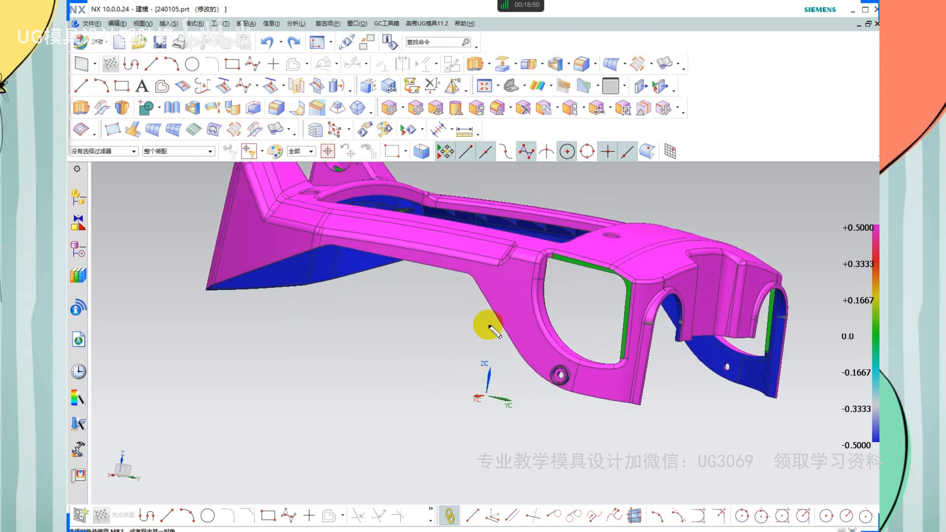
pyautogui.moveTo(488, 323); pyautogui.dragTo(555, 316)
pyautogui.moveTo(562, 337)
pyautogui.mouseDown(button='middle')
pyautogui.moveTo(560, 380)
pyautogui.moveTo(538, 380)
pyautogui.moveTo(547, 301)
pyautogui.moveTo(628, 338)
pyautogui.mouseUp(button='middle')
pyautogui.scroll(3, 620, 227)
pyautogui.moveTo(683, 294); pyautogui.dragTo(640, 303)
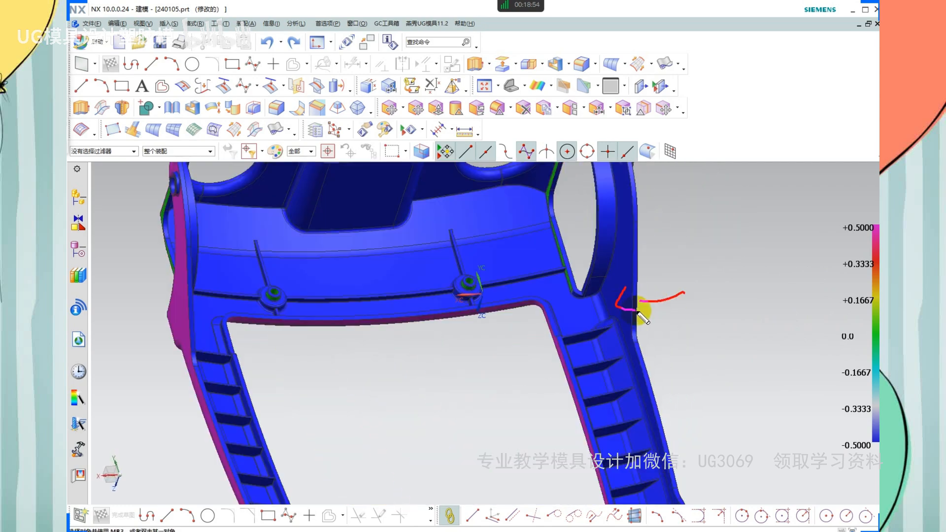
pyautogui.scroll(-4, 513, 347)
pyautogui.moveTo(513, 346); pyautogui.dragTo(428, 334, button='middle')
pyautogui.scroll(4, 423, 342)
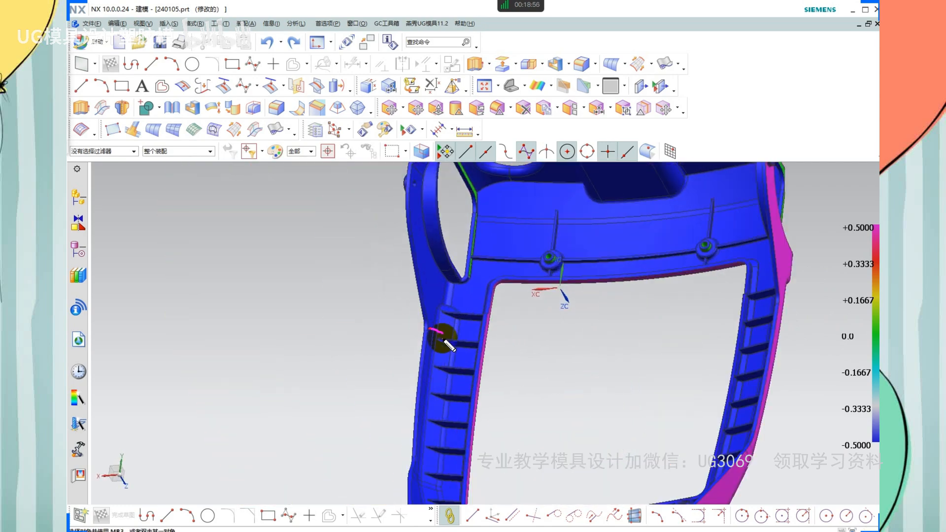
pyautogui.scroll(-4, 433, 338)
pyautogui.moveTo(501, 295); pyautogui.dragTo(584, 424, button='middle')
pyautogui.scroll(3, 641, 394)
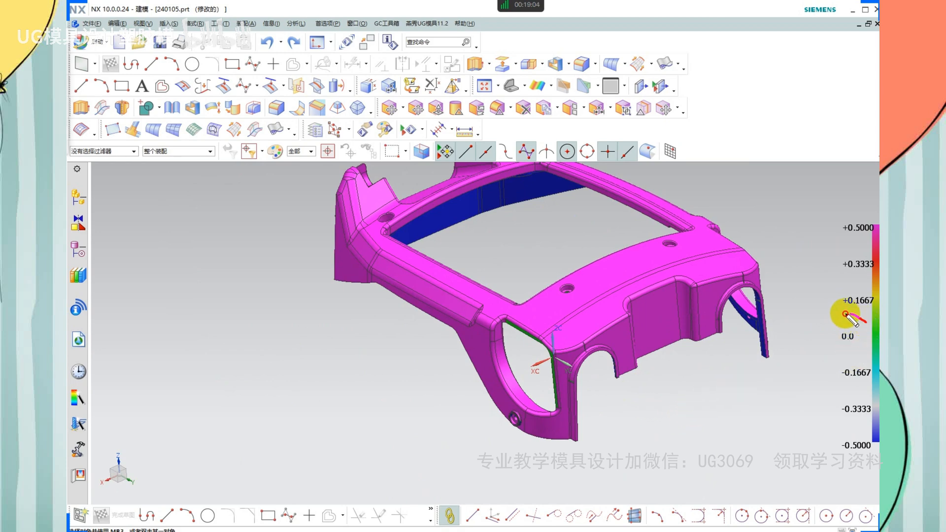
# Examine the 0.0 value on the slope colour legend against the product's wall faces
pyautogui.moveTo(865, 320)
pyautogui.mouseDown()
pyautogui.moveTo(877, 341)
pyautogui.moveTo(860, 348)
pyautogui.mouseUp()
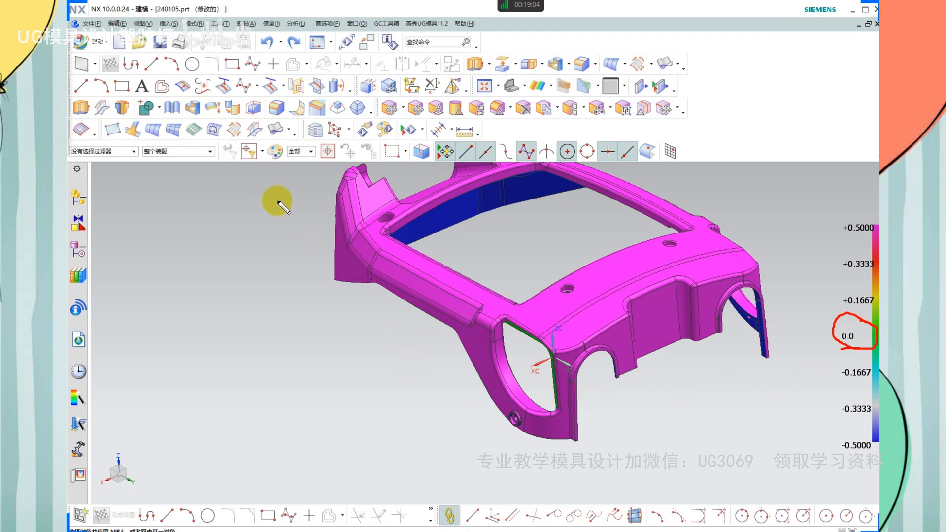
pyautogui.moveTo(274, 176); pyautogui.dragTo(268, 233)
pyautogui.moveTo(295, 192); pyautogui.dragTo(271, 236)
pyautogui.moveTo(306, 171)
pyautogui.mouseDown()
pyautogui.moveTo(359, 184)
pyautogui.moveTo(335, 236)
pyautogui.mouseUp()
pyautogui.moveTo(343, 217); pyautogui.dragTo(408, 235)
pyautogui.moveTo(266, 248); pyautogui.dragTo(558, 255)
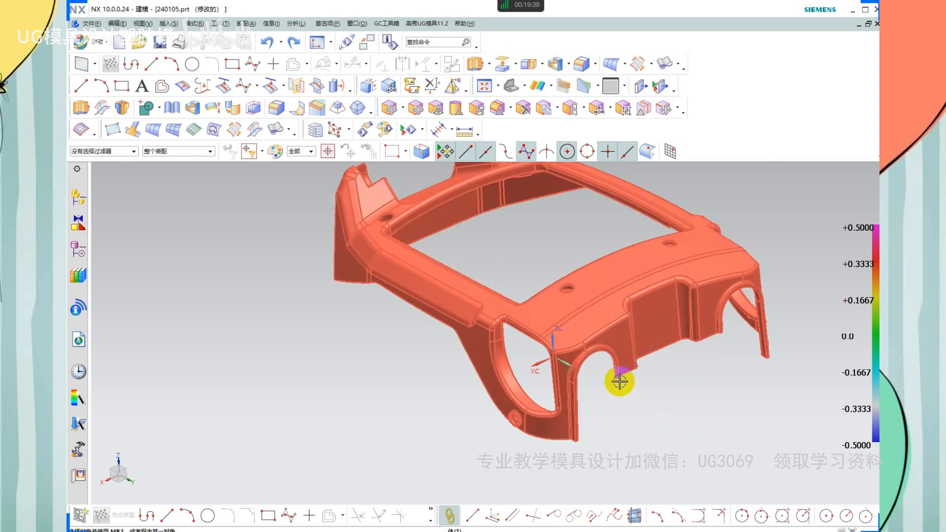
pyautogui.keyDown('shift'); pyautogui.moveTo(629, 393); pyautogui.dragTo(592, 414, button='middle'); pyautogui.keyUp('shift')
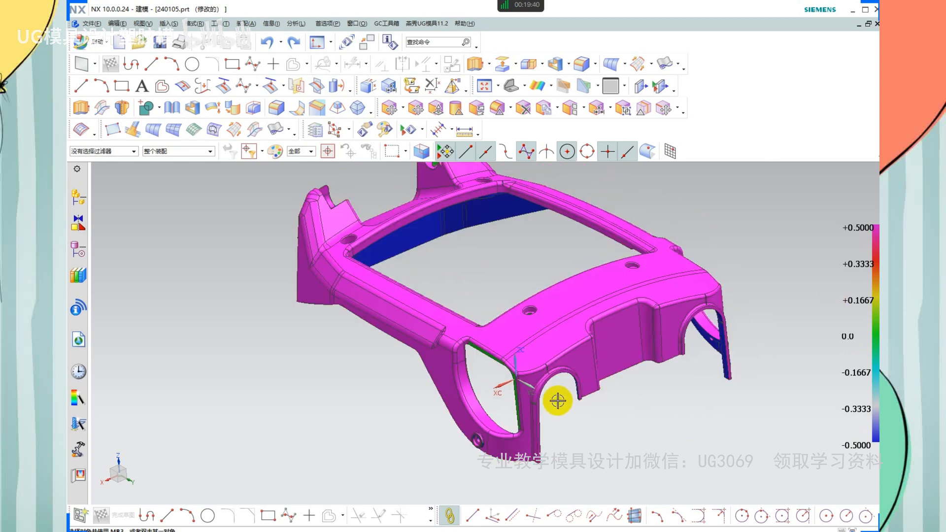
# Switch the product display to shaded with edges and turn the model to a straight side view
pyautogui.rightClick(673, 421)
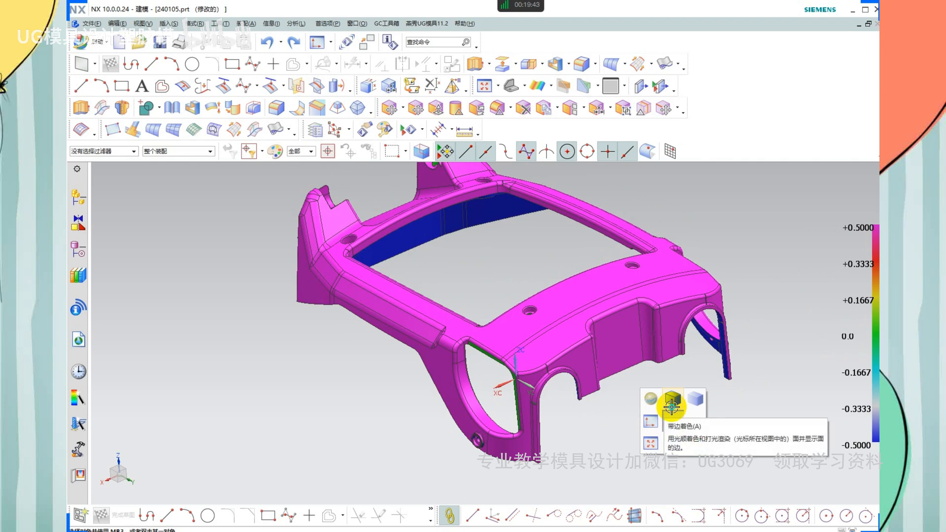
pyautogui.click(672, 405)
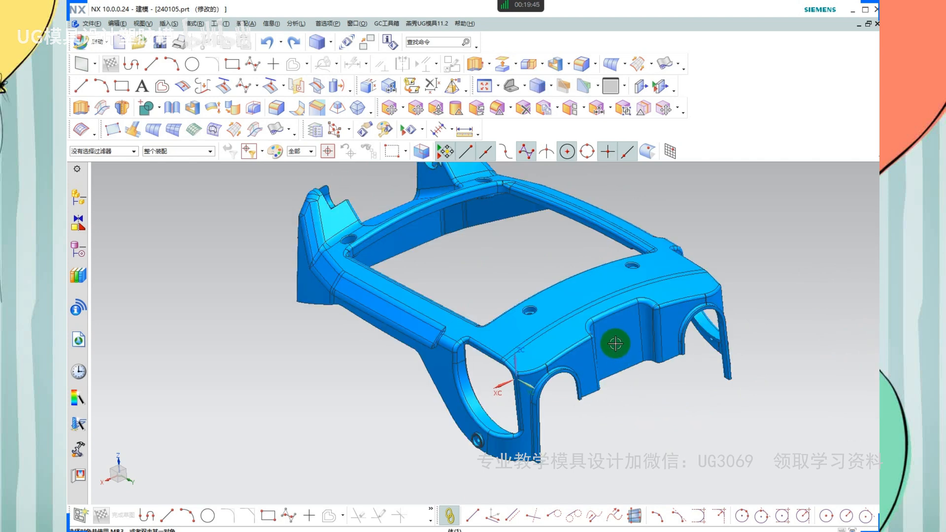
pyautogui.moveTo(615, 343); pyautogui.dragTo(402, 290, button='middle')
pyautogui.click(415, 283)
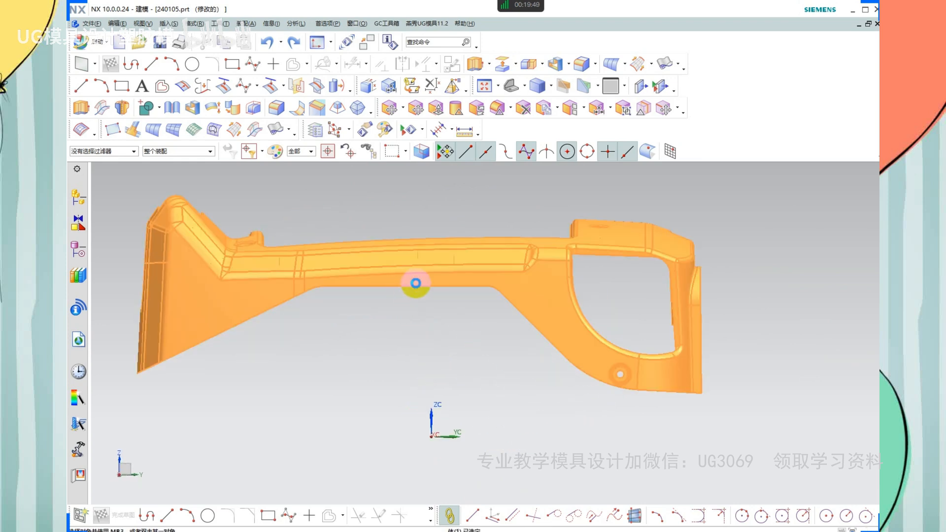
pyautogui.hotkey('ctrl', 'b')
pyautogui.scroll(-1, 575, 288)
pyautogui.hotkey('ctrl', 'z')
# Trace the side wall's lower edge from the sloped leg to the end beside the round hole as the parting contour
pyautogui.moveTo(482, 310); pyautogui.dragTo(409, 353, button='middle')
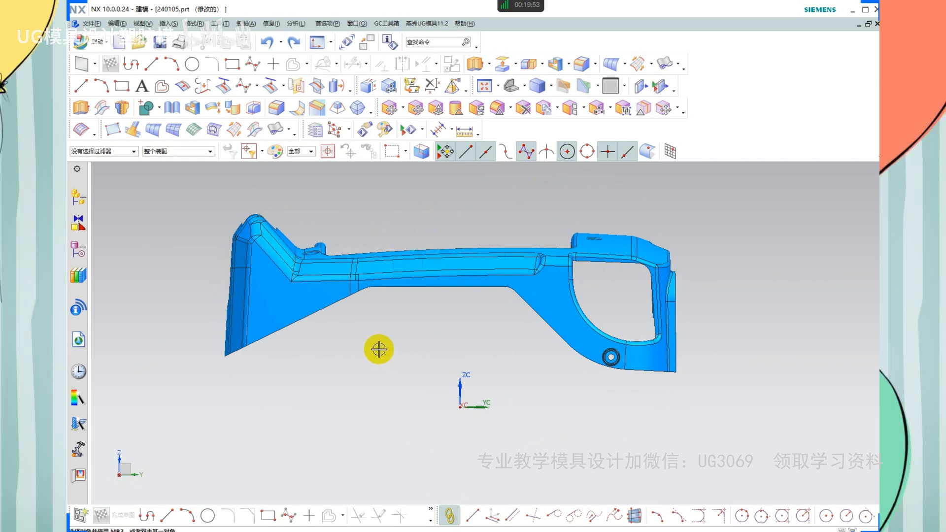
pyautogui.scroll(1, 327, 333)
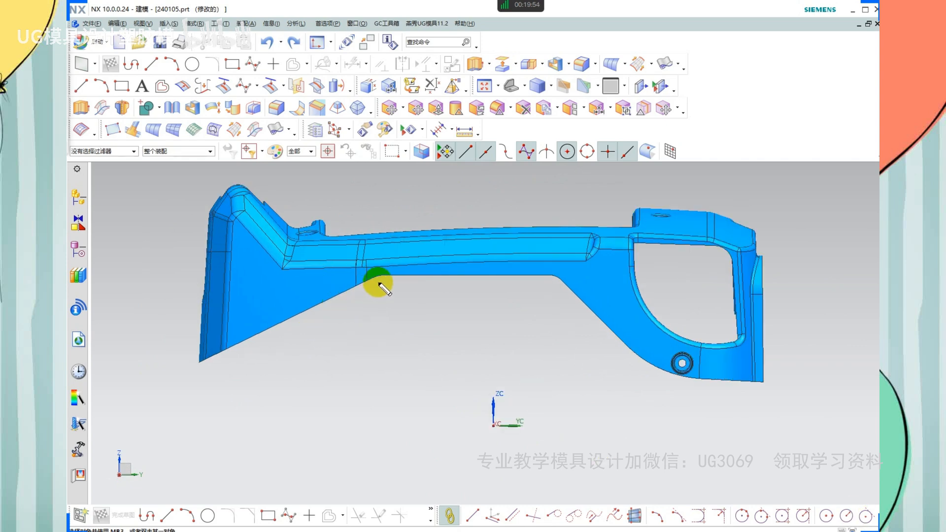
pyautogui.moveTo(375, 278); pyautogui.dragTo(186, 361)
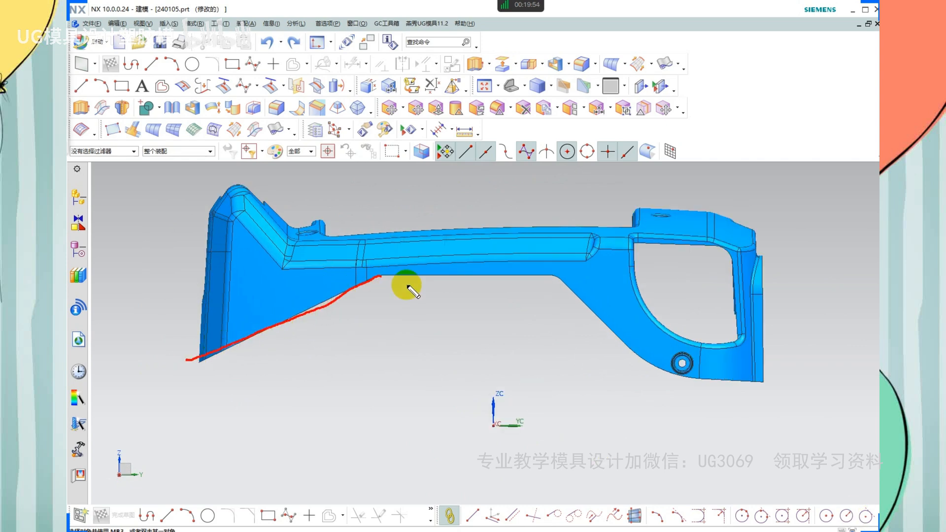
pyautogui.moveTo(380, 275)
pyautogui.mouseDown()
pyautogui.moveTo(507, 274)
pyautogui.moveTo(566, 286)
pyautogui.moveTo(650, 363)
pyautogui.moveTo(774, 388)
pyautogui.mouseUp()
pyautogui.scroll(5, 759, 379)
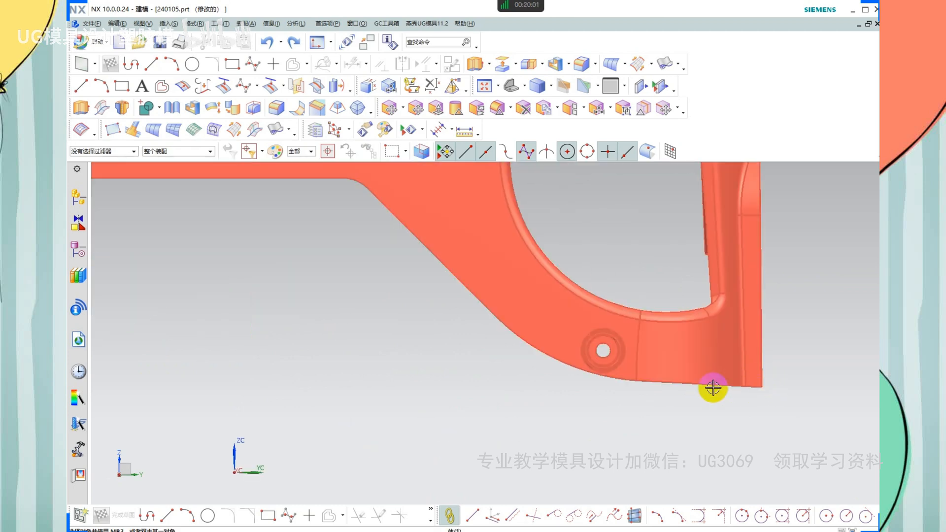
# Switch the display to face analysis and examine the round recessed hole's slope colours relative to the lower edge beneath it
pyautogui.rightClick(557, 422)
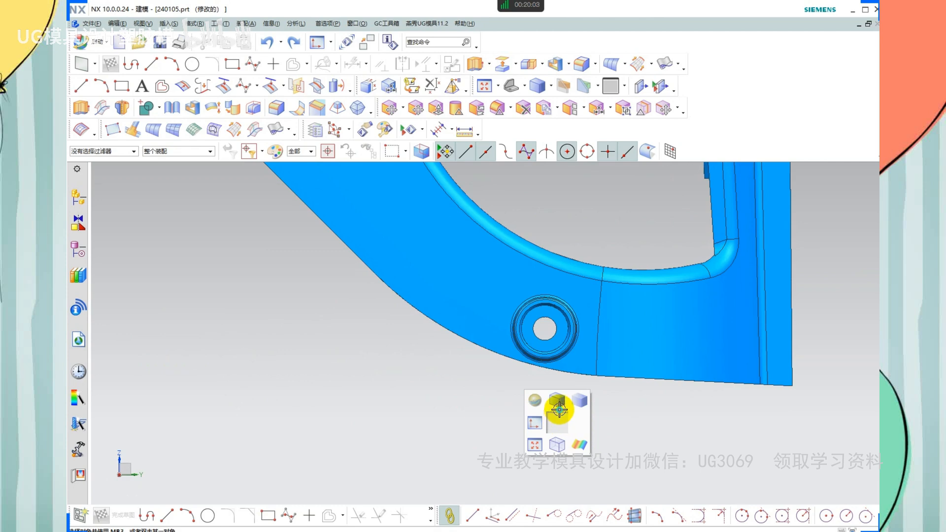
pyautogui.click(578, 444)
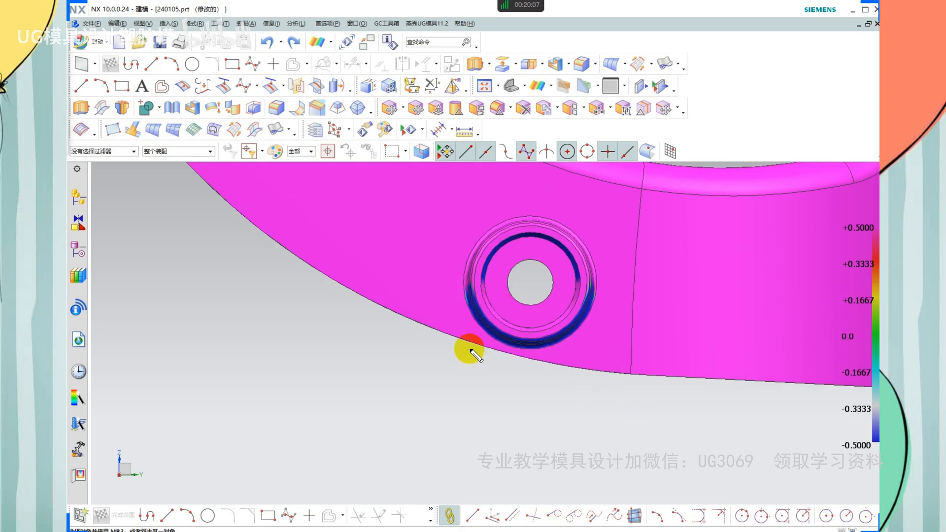
pyautogui.moveTo(399, 315)
pyautogui.mouseDown()
pyautogui.moveTo(555, 368)
pyautogui.moveTo(658, 377)
pyautogui.mouseUp()
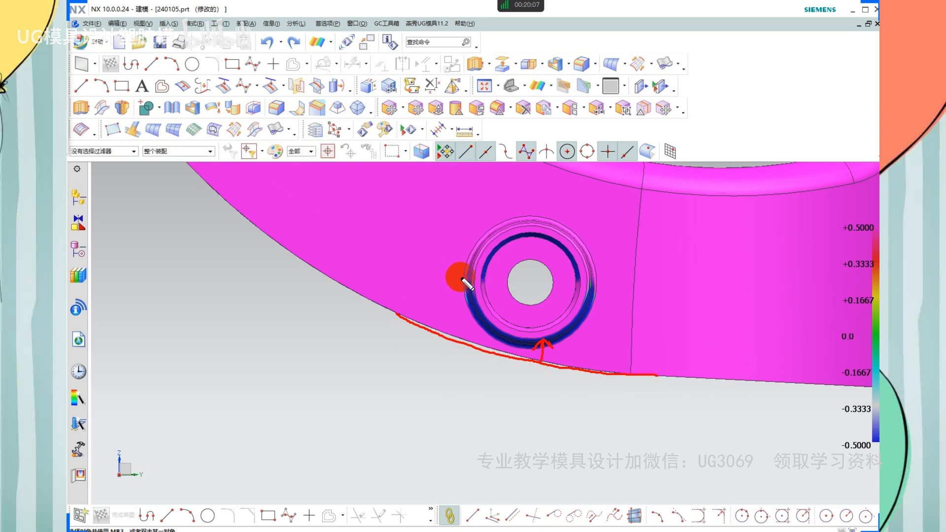
pyautogui.moveTo(211, 154)
pyautogui.mouseDown()
pyautogui.moveTo(183, 240)
pyautogui.moveTo(210, 264)
pyautogui.mouseUp()
pyautogui.moveTo(240, 177)
pyautogui.mouseDown()
pyautogui.moveTo(290, 229)
pyautogui.moveTo(363, 249)
pyautogui.moveTo(450, 192)
pyautogui.moveTo(465, 198)
pyautogui.mouseUp()
pyautogui.moveTo(151, 286); pyautogui.dragTo(586, 249)
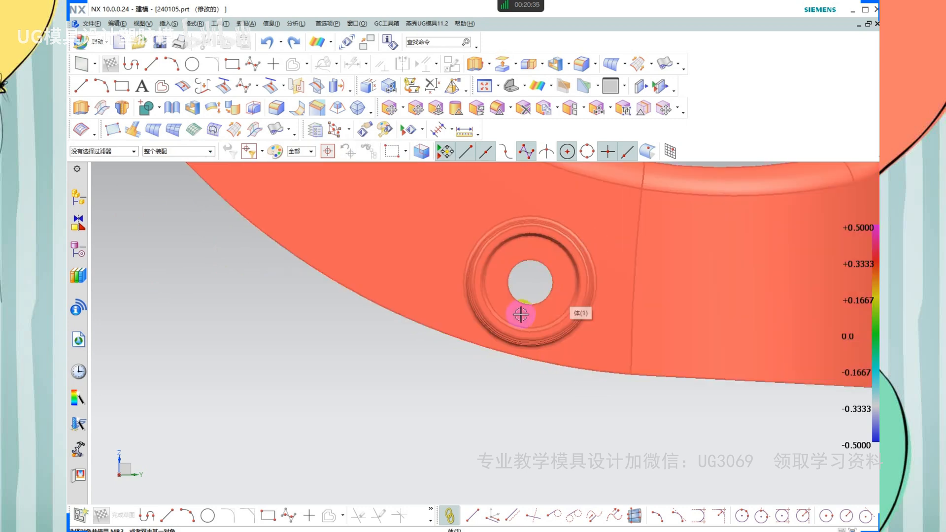
# Compare the round hole near the lower edge with the large side-wall opening in the slope colours from an oblique view
pyautogui.moveTo(522, 312)
pyautogui.mouseDown(button='middle')
pyautogui.moveTo(547, 344)
pyautogui.moveTo(663, 289)
pyautogui.mouseUp(button='middle')
pyautogui.scroll(5, 534, 338)
pyautogui.scroll(-6, 515, 272)
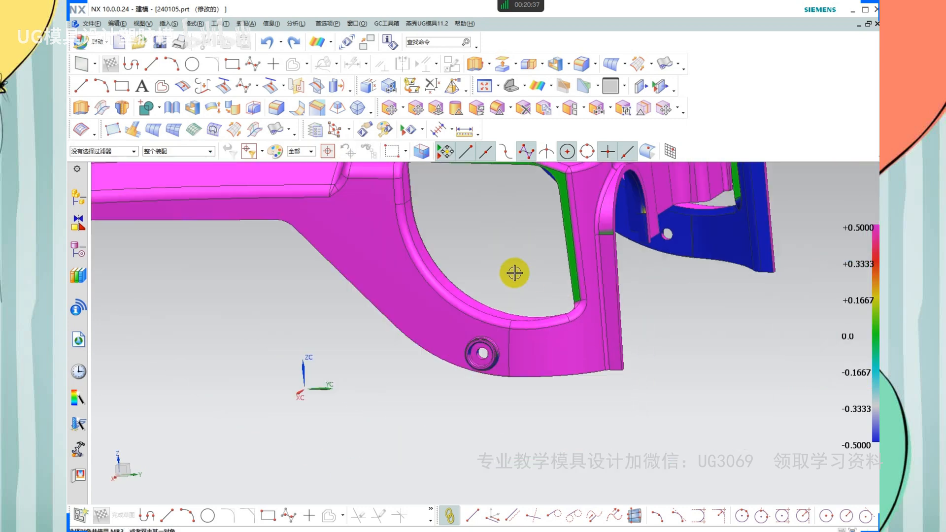
pyautogui.moveTo(606, 302); pyautogui.dragTo(471, 397, button='middle')
pyautogui.scroll(2, 420, 386)
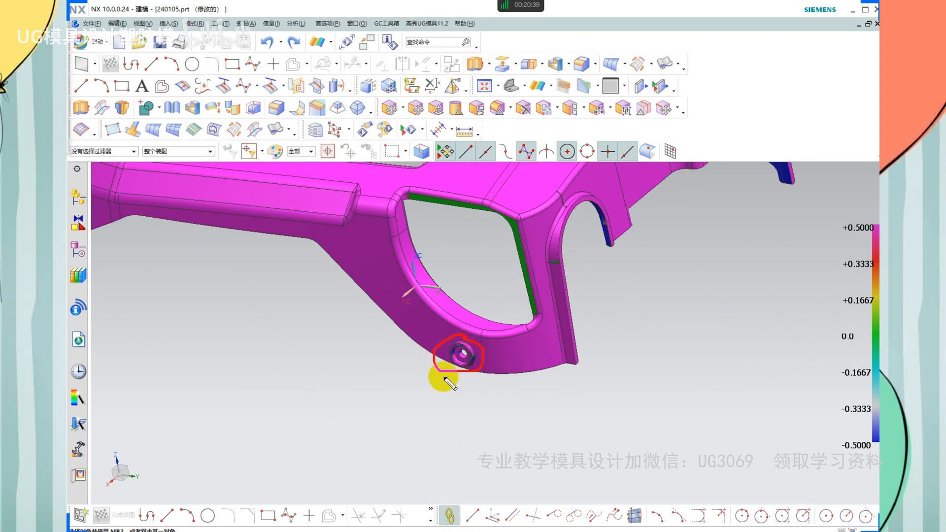
pyautogui.click(470, 327)
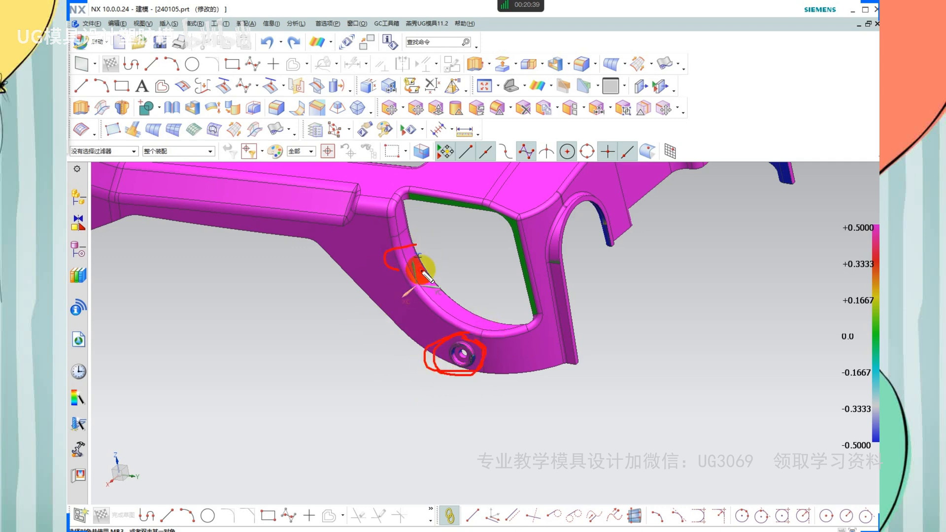
pyautogui.moveTo(423, 274); pyautogui.dragTo(419, 244)
pyautogui.click(621, 238)
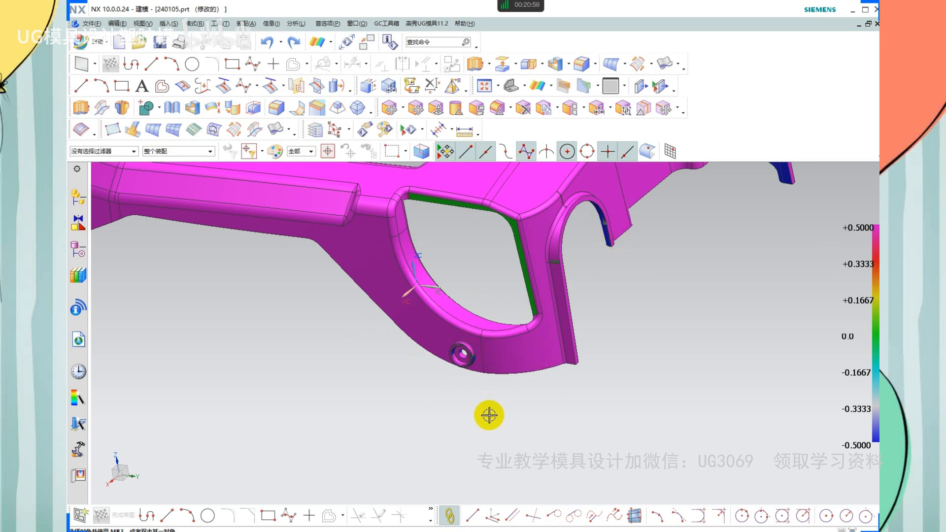
# Examine the round recessed hole closely as an undercut area, together with the wall and lower edge around it
pyautogui.scroll(3, 484, 413)
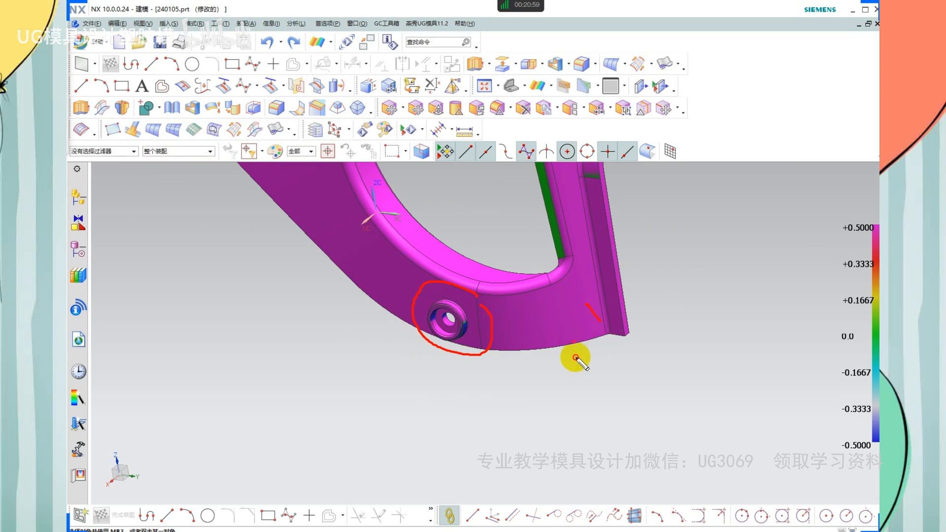
pyautogui.moveTo(575, 358)
pyautogui.mouseDown()
pyautogui.moveTo(616, 320)
pyautogui.moveTo(598, 376)
pyautogui.moveTo(616, 404)
pyautogui.mouseUp()
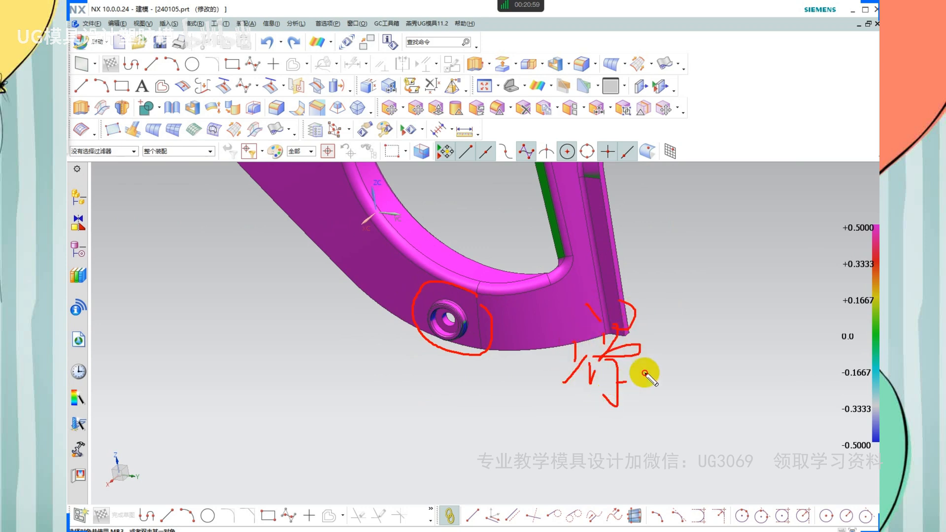
pyautogui.moveTo(645, 373); pyautogui.dragTo(707, 365)
pyautogui.moveTo(694, 400); pyautogui.dragTo(714, 371)
pyautogui.moveTo(700, 387); pyautogui.dragTo(733, 404)
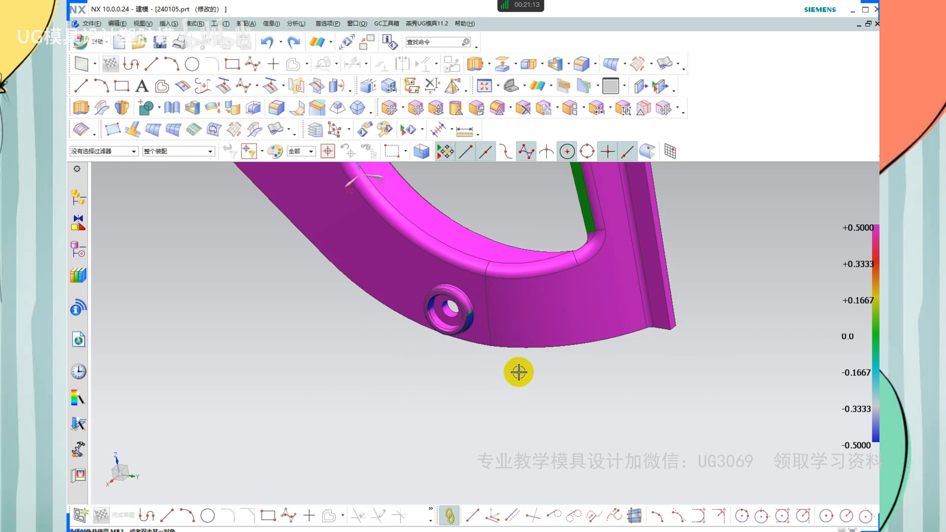
pyautogui.moveTo(518, 372)
pyautogui.mouseDown(button='middle')
pyautogui.moveTo(532, 359)
pyautogui.moveTo(447, 327)
pyautogui.mouseUp(button='middle')
pyautogui.moveTo(402, 300)
pyautogui.mouseDown()
pyautogui.moveTo(488, 331)
pyautogui.moveTo(600, 336)
pyautogui.mouseUp()
pyautogui.press('Escape')
pyautogui.hotkey('ctrl', '2')
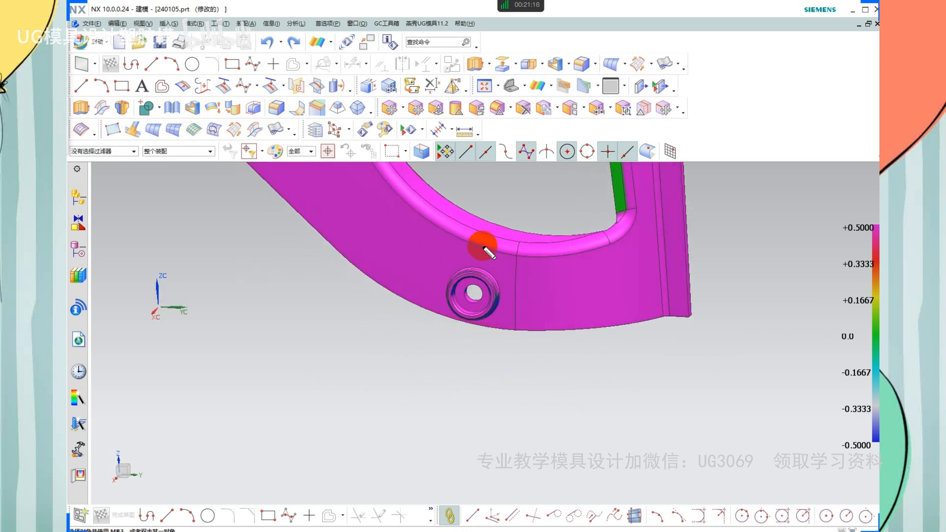
pyautogui.moveTo(488, 253)
pyautogui.mouseDown()
pyautogui.moveTo(528, 310)
pyautogui.moveTo(490, 236)
pyautogui.mouseUp()
pyautogui.press('Escape')
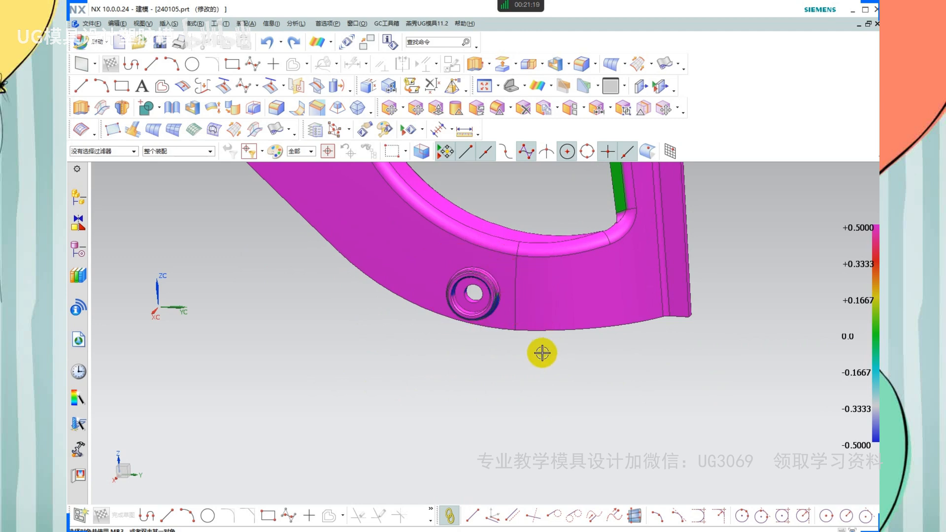
# Return the display to shaded with edges and turn the model to show its ribbed inner side
pyautogui.scroll(-3, 542, 353)
pyautogui.rightClick(545, 387)
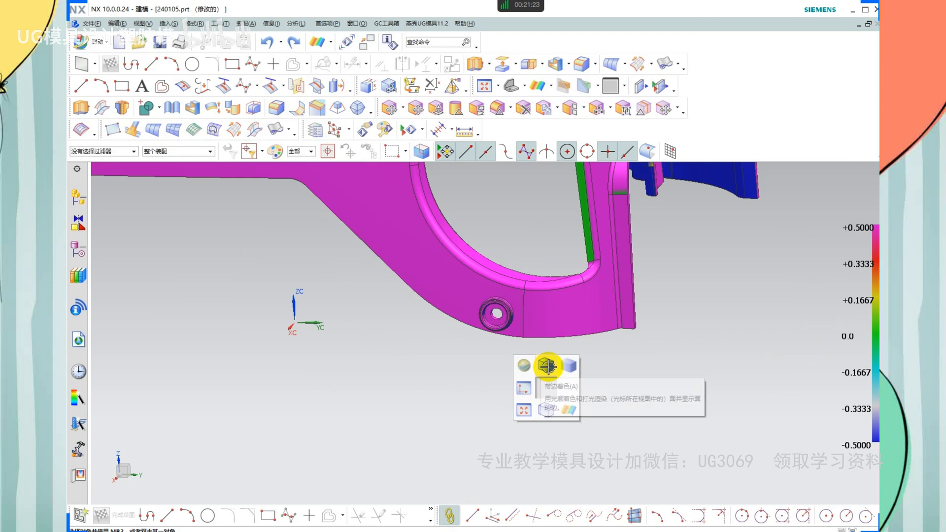
pyautogui.click(549, 366)
pyautogui.scroll(-4, 552, 361)
pyautogui.moveTo(514, 295); pyautogui.dragTo(452, 270, button='middle')
pyautogui.scroll(3, 534, 323)
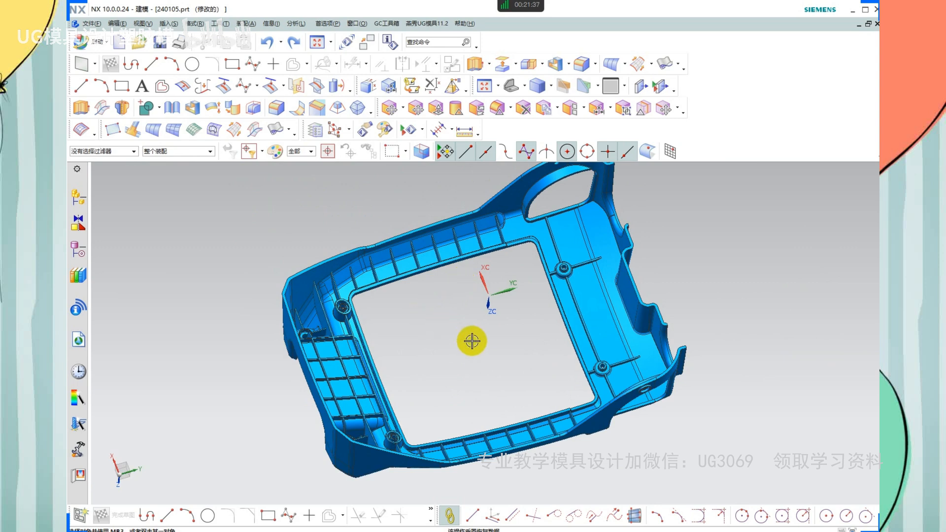
# Start an Extrude from the straight outer bottom edge of the side wall next to the rib row
pyautogui.press('x')
pyautogui.moveTo(153, 144); pyautogui.dragTo(157, 82)
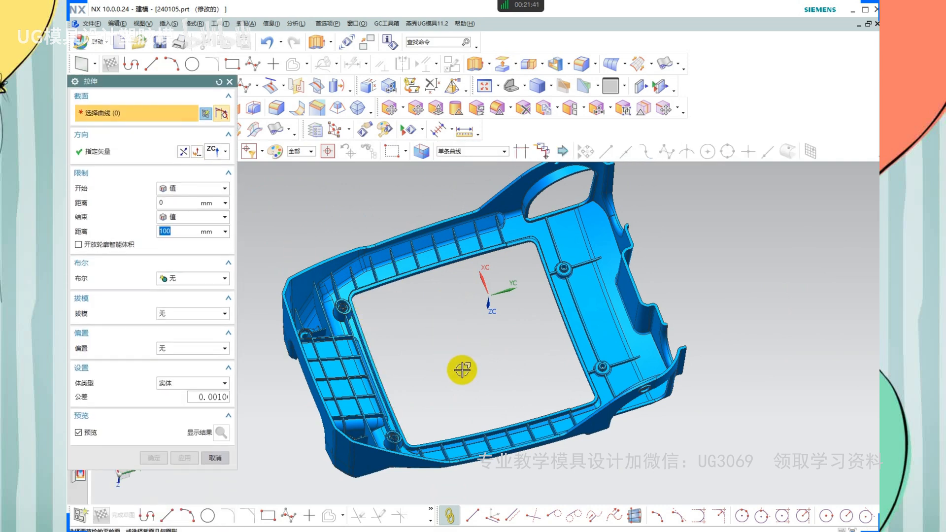
pyautogui.scroll(-2, 492, 364)
pyautogui.scroll(2, 447, 270)
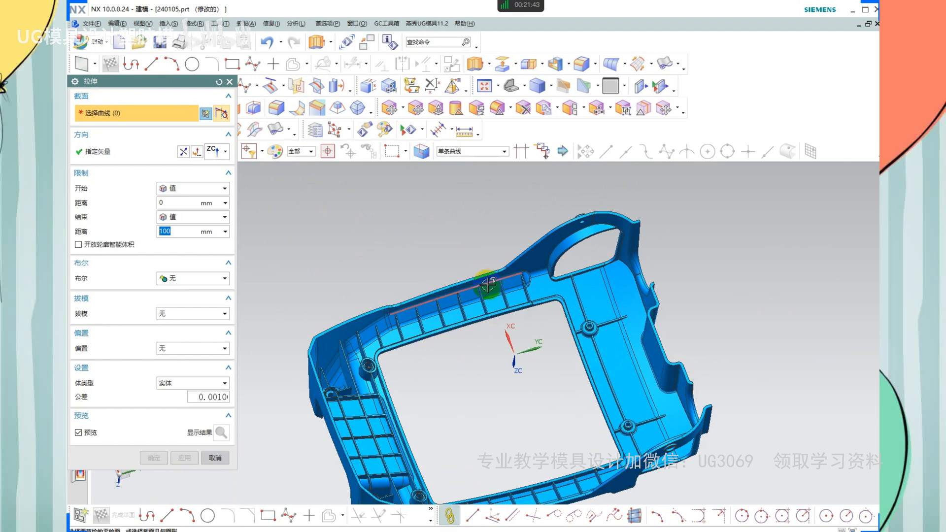
pyautogui.scroll(2, 483, 276)
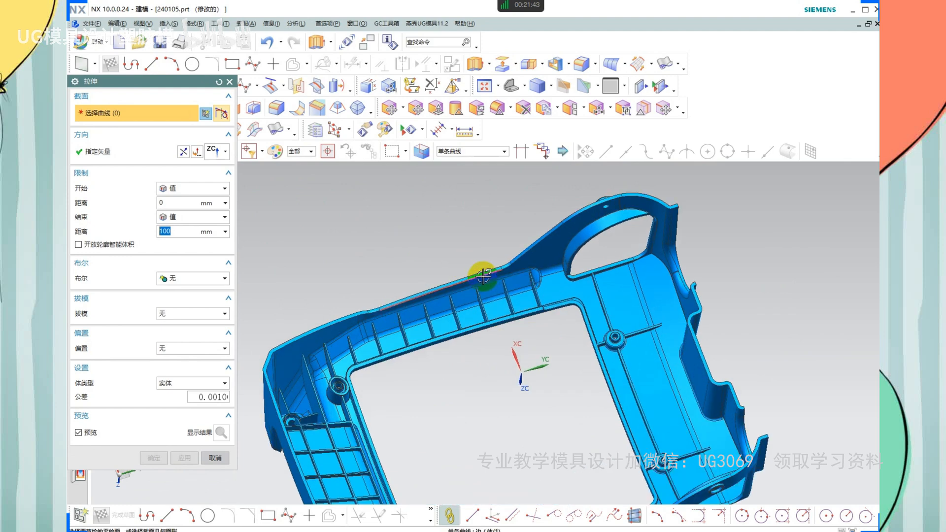
pyautogui.click(458, 275)
pyautogui.scroll(-2, 602, 363)
pyautogui.scroll(-2, 602, 363)
# Direct the extrusion outward from the side wall along XC using an inferred vector, with an end distance of 190 mm
pyautogui.click(113, 152)
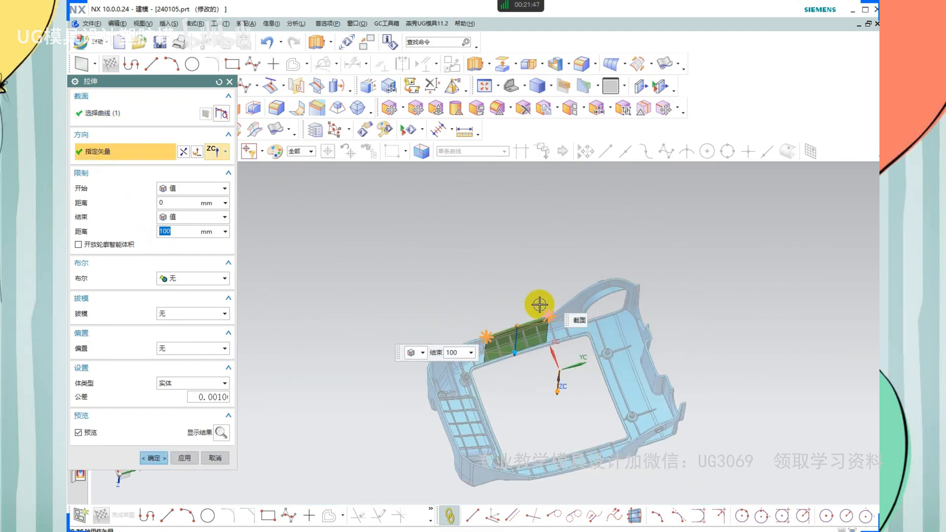
pyautogui.click(225, 151)
pyautogui.click(215, 173)
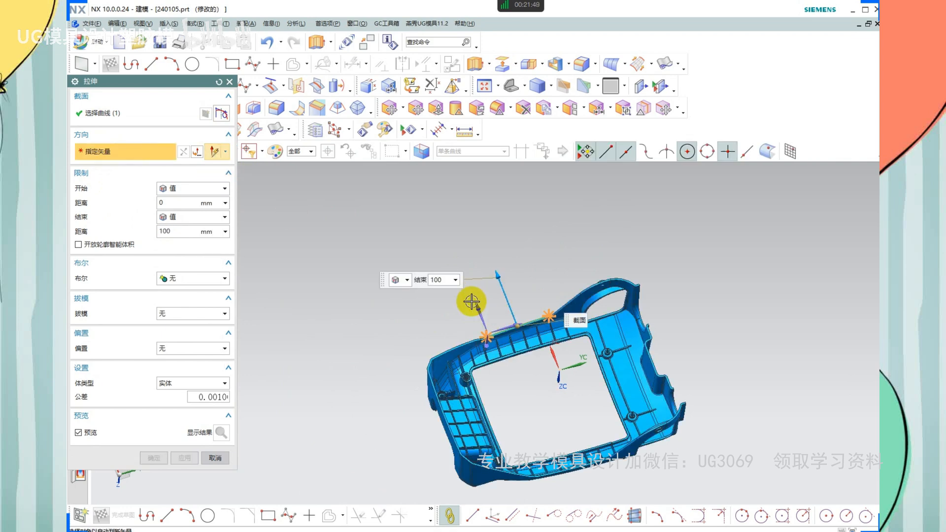
pyautogui.click(477, 310)
pyautogui.scroll(3, 532, 334)
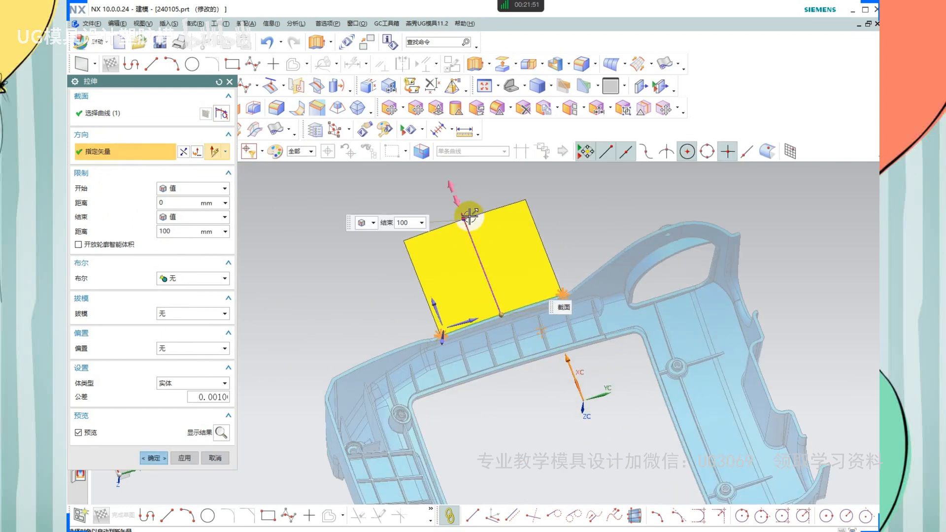
pyautogui.moveTo(469, 217); pyautogui.dragTo(414, 143)
pyautogui.scroll(-2, 473, 365)
# Add the five adjoining outer edges up to the end of the arched wall to the section and complete the extruded sheet
pyautogui.click(132, 119)
pyautogui.scroll(1, 590, 298)
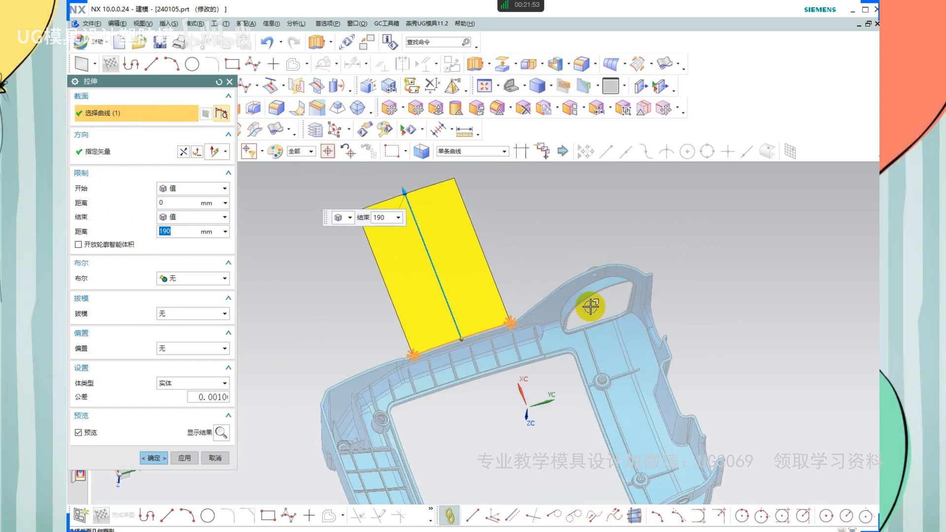
pyautogui.scroll(4, 552, 308)
pyautogui.scroll(3, 468, 332)
pyautogui.click(467, 341)
pyautogui.click(498, 313)
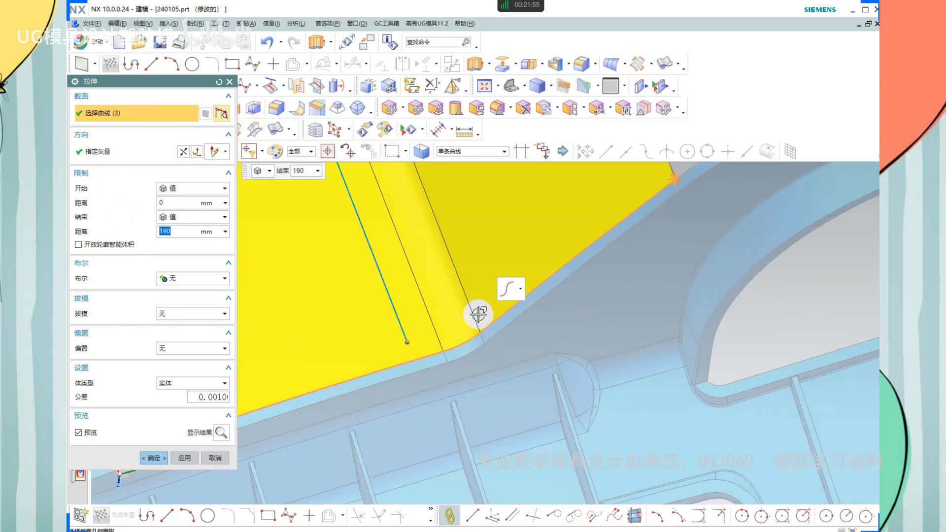
pyautogui.scroll(-3, 478, 314)
pyautogui.click(606, 235)
pyautogui.click(688, 207)
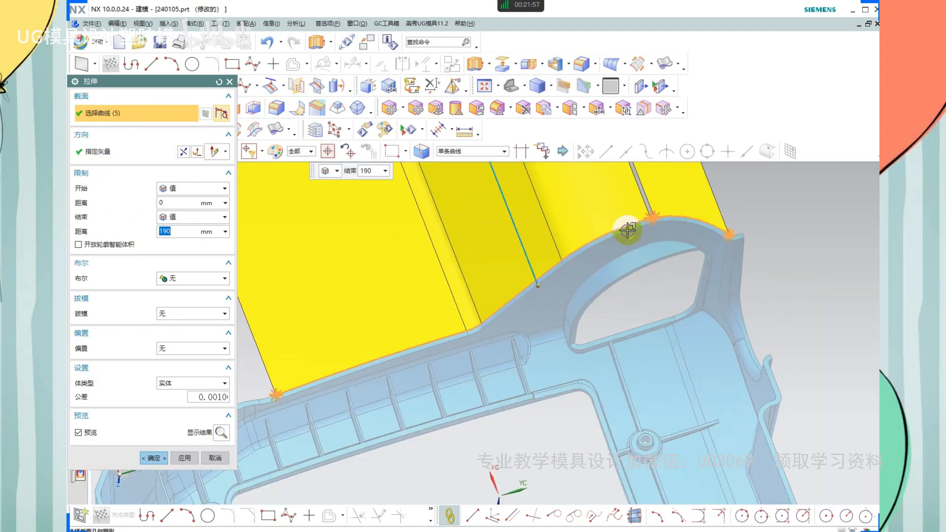
pyautogui.scroll(-3, 607, 222)
pyautogui.scroll(3, 611, 237)
pyautogui.scroll(5, 624, 251)
pyautogui.click(635, 289)
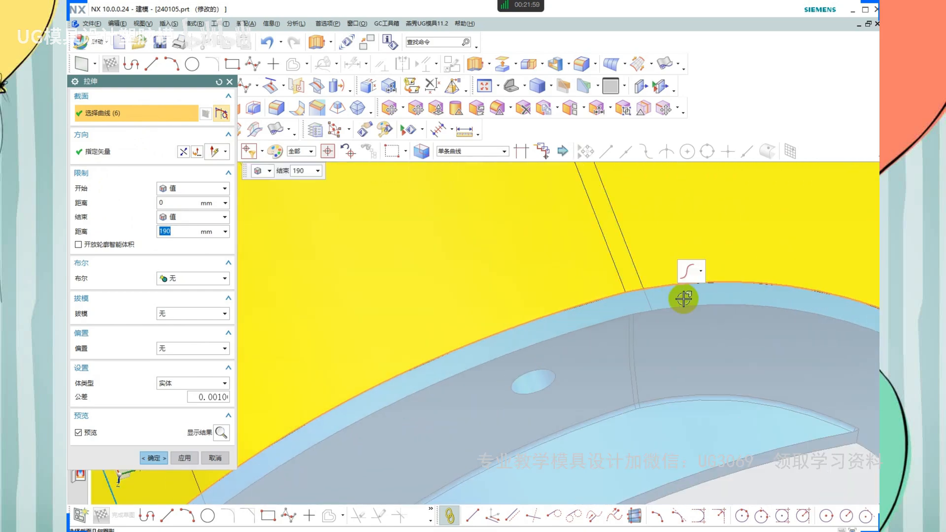
pyautogui.middleClick(682, 299)
pyautogui.scroll(-7, 583, 262)
pyautogui.scroll(-4, 627, 259)
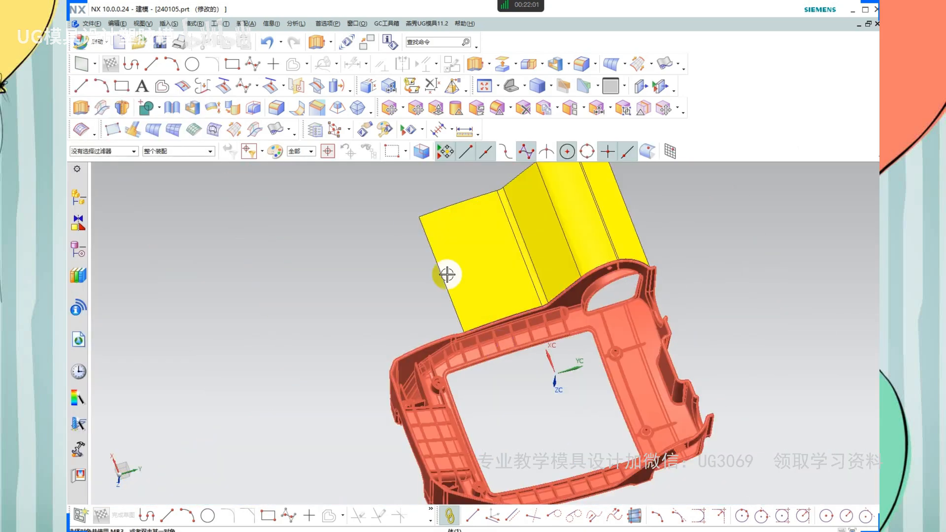
# Start another Extrude with the Tangent Curves rule and try picking the outer bottom edges of the opposite arched wall
pyautogui.scroll(-2, 447, 274)
pyautogui.press('x')
pyautogui.click(470, 151)
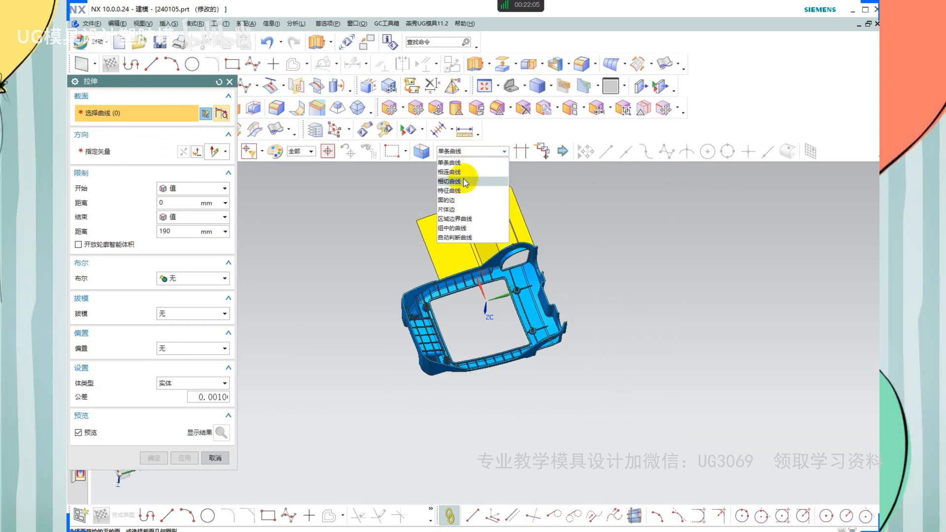
pyautogui.click(464, 182)
pyautogui.moveTo(587, 376); pyautogui.dragTo(561, 357, button='middle')
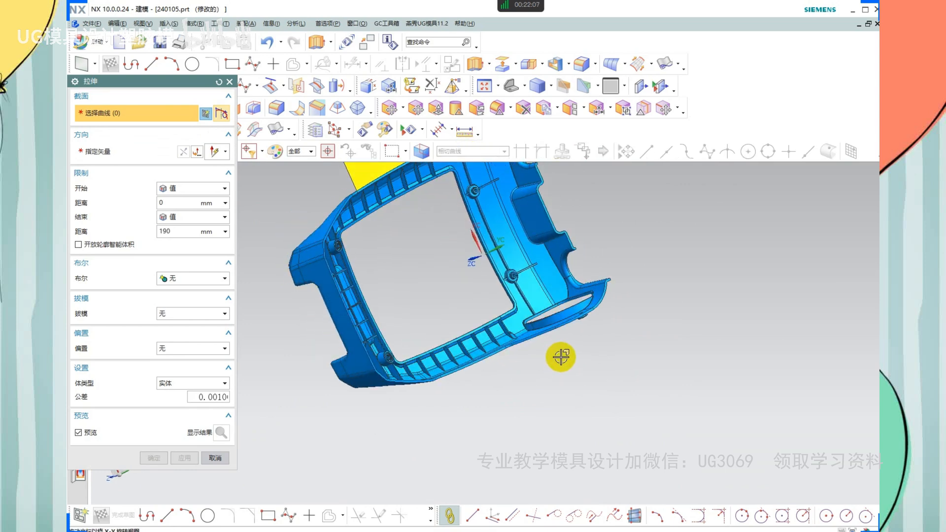
pyautogui.scroll(4, 621, 277)
pyautogui.click(566, 317)
pyautogui.scroll(2, 560, 318)
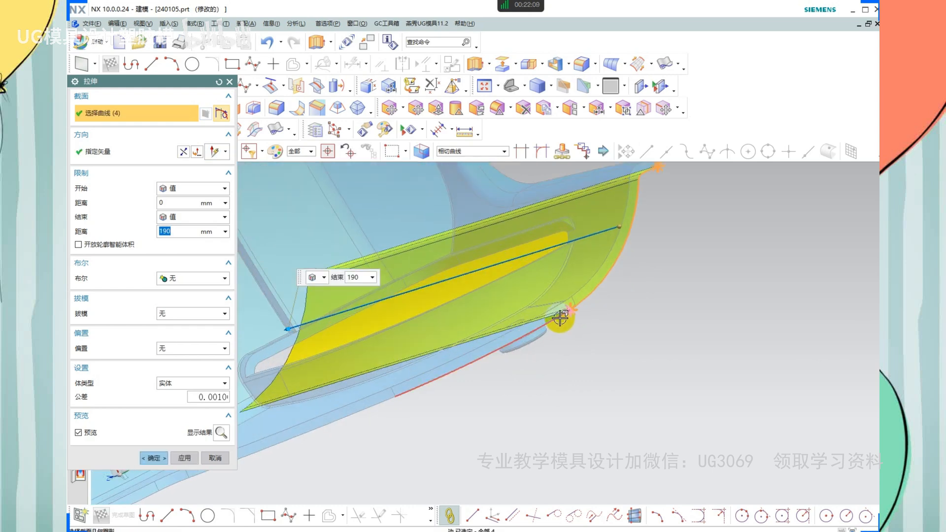
pyautogui.click(559, 318)
# Deselect all the tangent edges from the extrude section
pyautogui.scroll(-4, 640, 331)
pyautogui.moveTo(561, 345); pyautogui.dragTo(611, 380, button='middle')
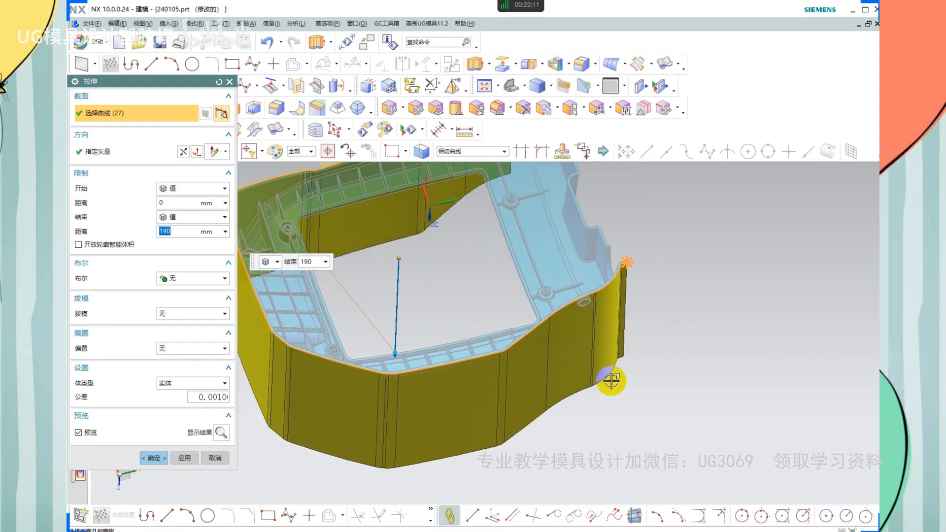
pyautogui.scroll(-3, 611, 381)
pyautogui.scroll(1, 540, 369)
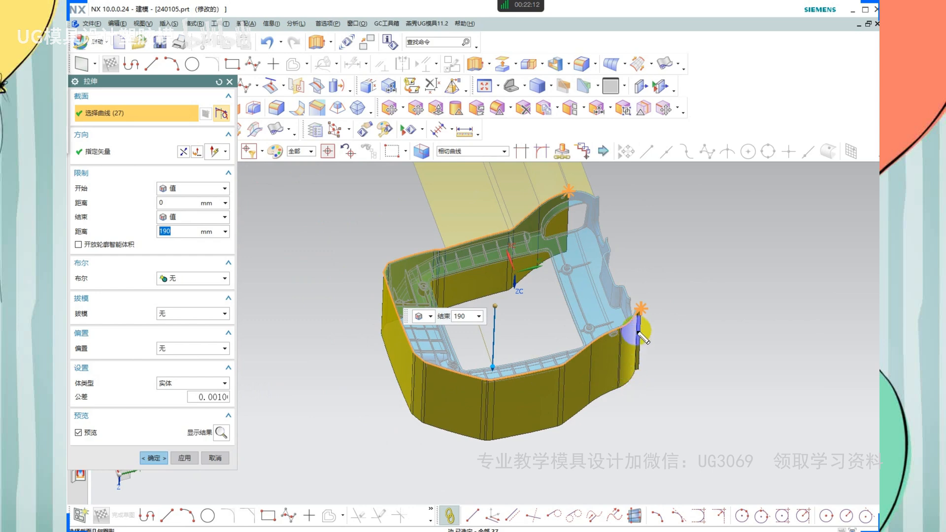
pyautogui.moveTo(639, 316)
pyautogui.mouseDown()
pyautogui.moveTo(586, 340)
pyautogui.moveTo(428, 367)
pyautogui.moveTo(450, 242)
pyautogui.mouseUp()
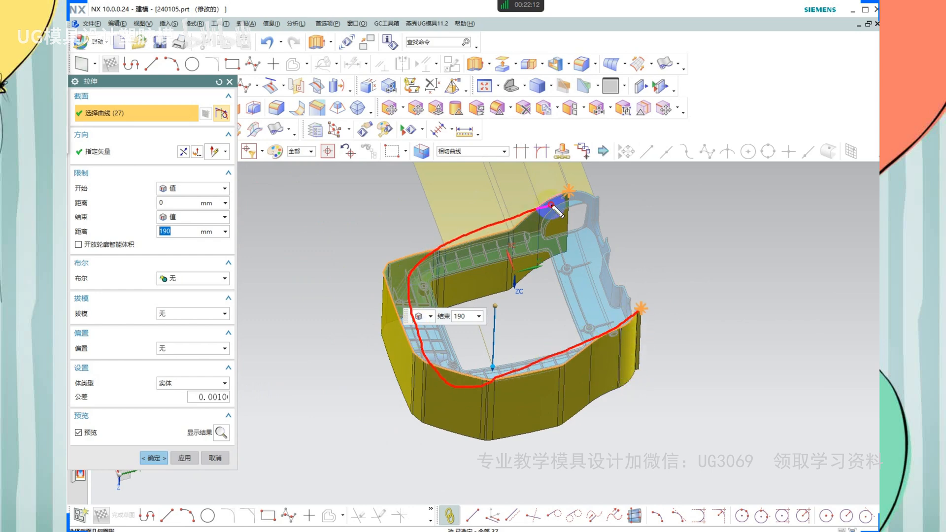
pyautogui.scroll(3, 446, 380)
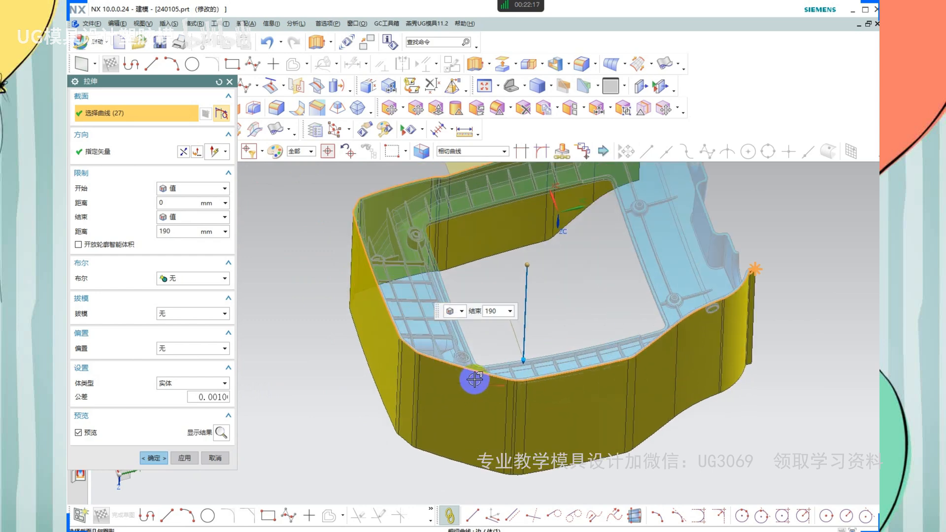
pyautogui.keyDown('shift'); pyautogui.click(461, 367); pyautogui.keyUp('shift')
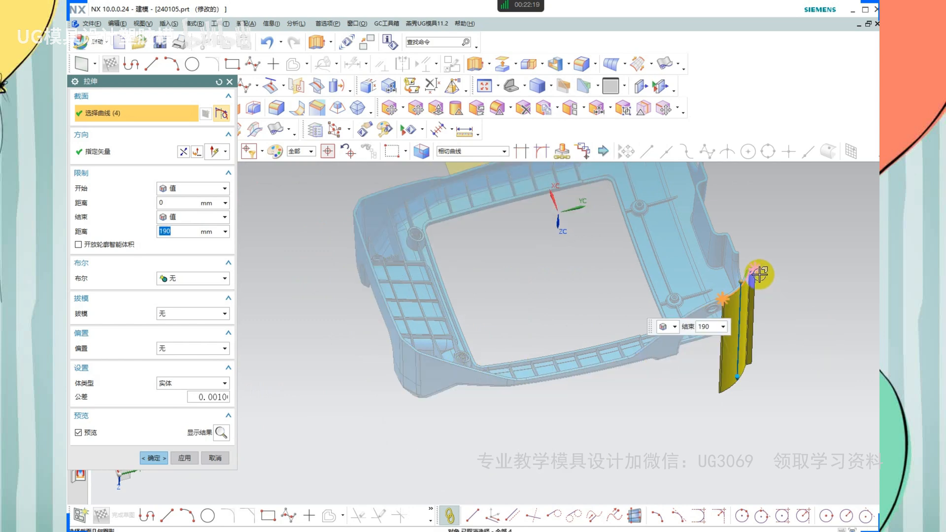
pyautogui.keyDown('shift'); pyautogui.moveTo(696, 241); pyautogui.dragTo(806, 341); pyautogui.keyUp('shift')
pyautogui.scroll(4, 776, 273)
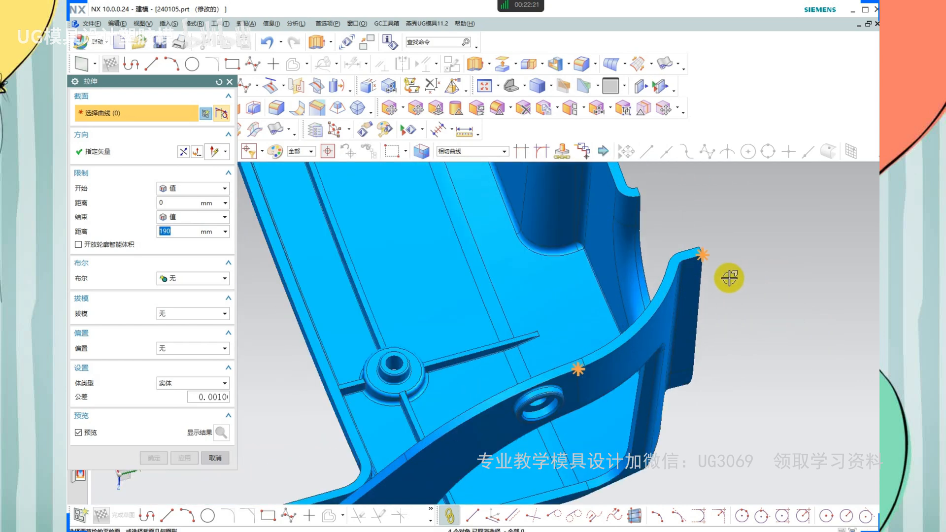
pyautogui.scroll(-1, 727, 275)
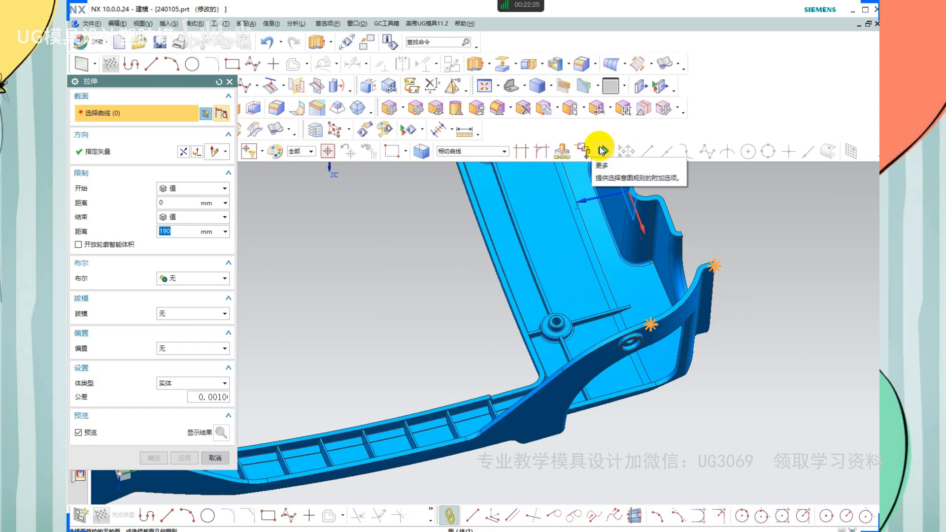
# Enable Chain Between and try to chain tangent edges from the arched wall's end to the straight edge along the rib row
pyautogui.click(602, 151)
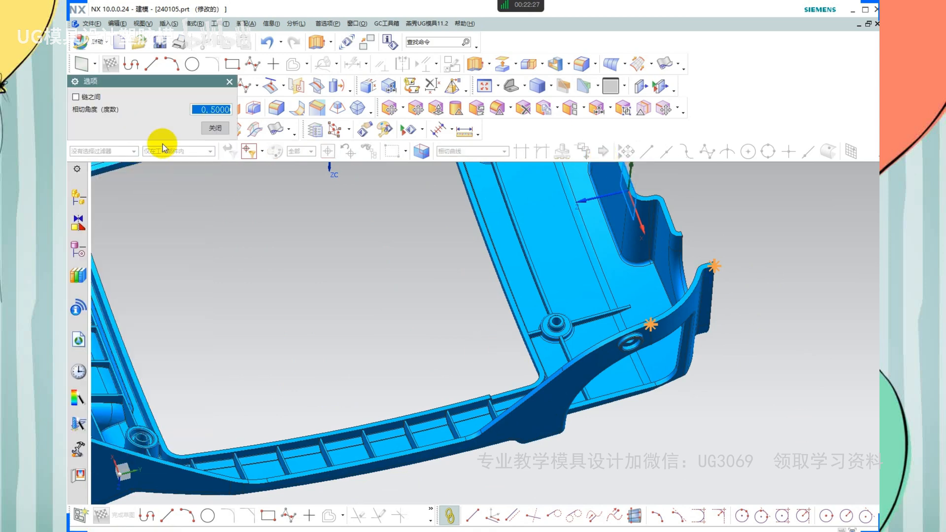
pyautogui.click(82, 99)
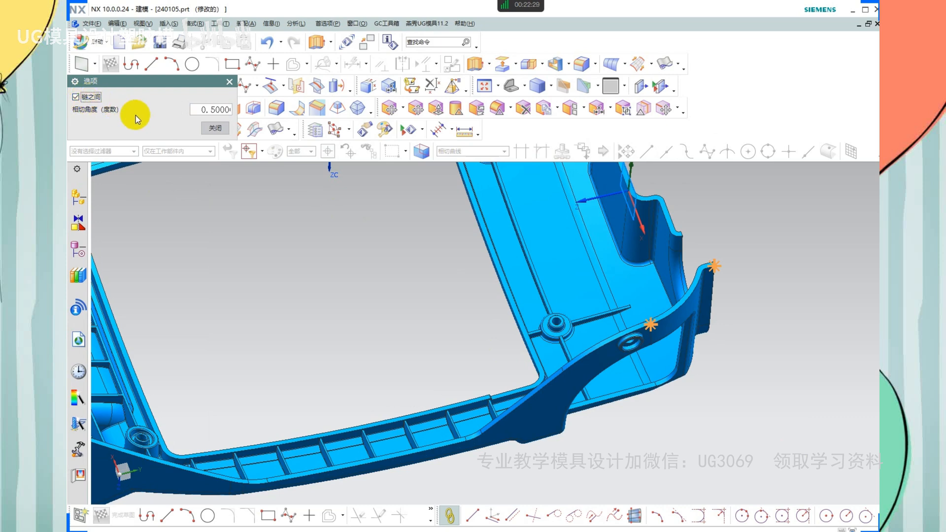
pyautogui.click(213, 130)
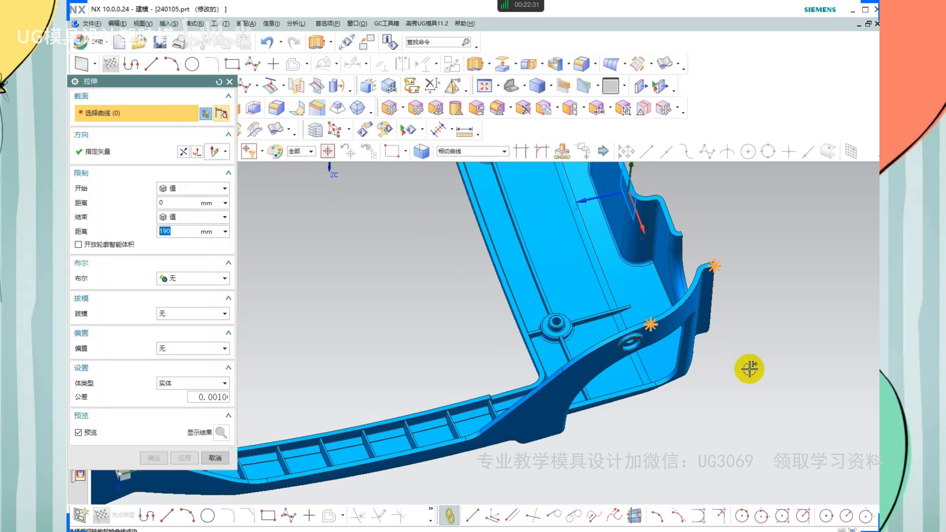
pyautogui.scroll(2, 683, 279)
pyautogui.scroll(3, 698, 325)
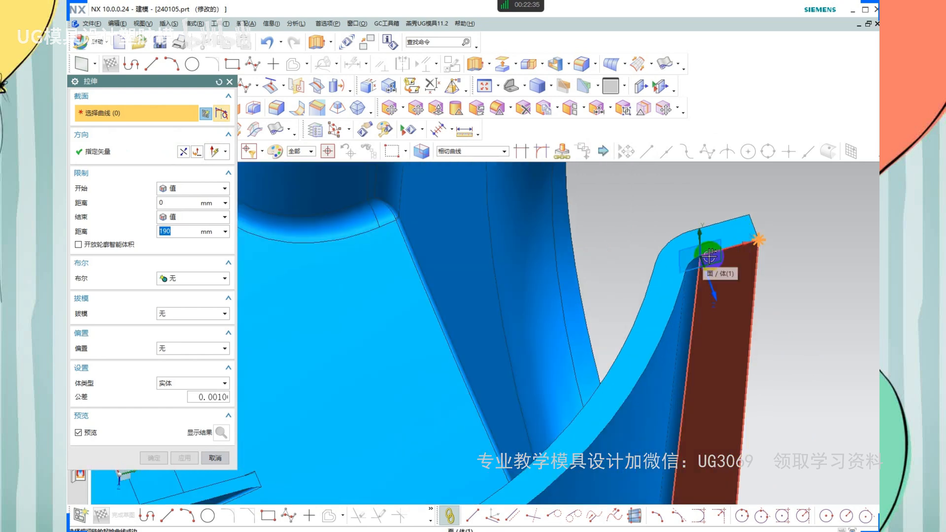
pyautogui.scroll(2, 710, 252)
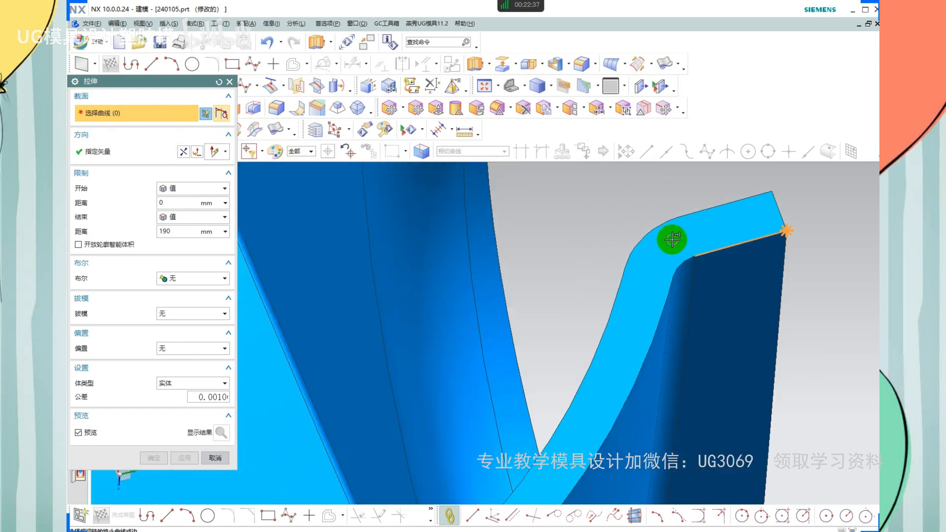
pyautogui.scroll(-5, 667, 238)
pyautogui.scroll(2, 484, 390)
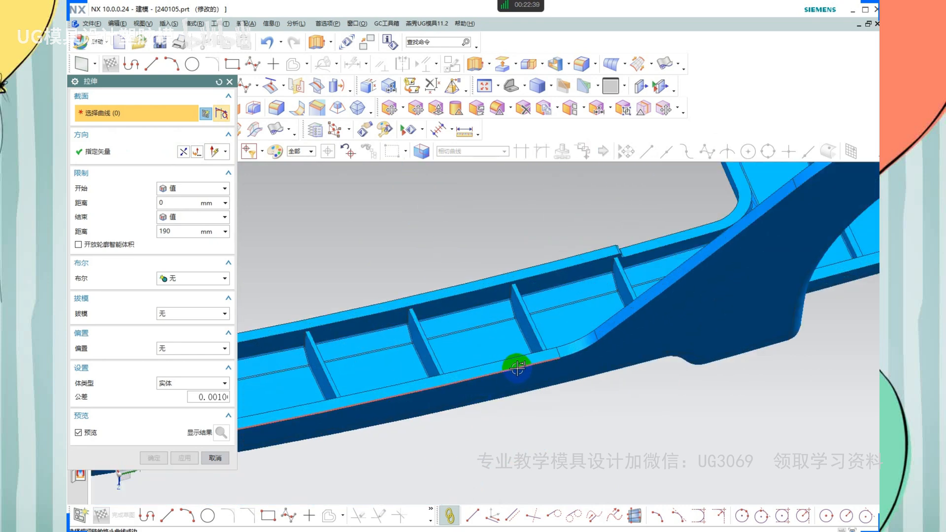
pyautogui.click(538, 361)
pyautogui.scroll(-4, 537, 360)
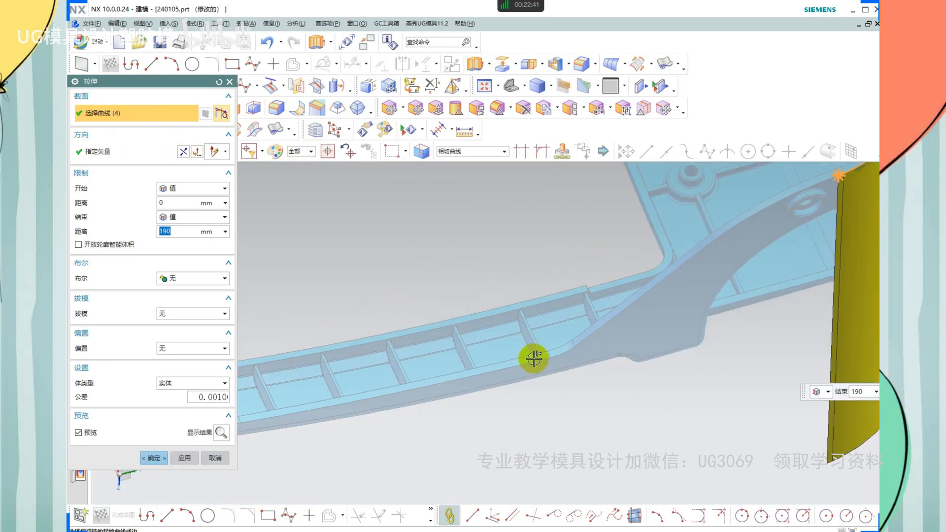
# Clear the remaining chained edges from the section and cancel the Extrude
pyautogui.scroll(3, 573, 355)
pyautogui.scroll(2, 484, 397)
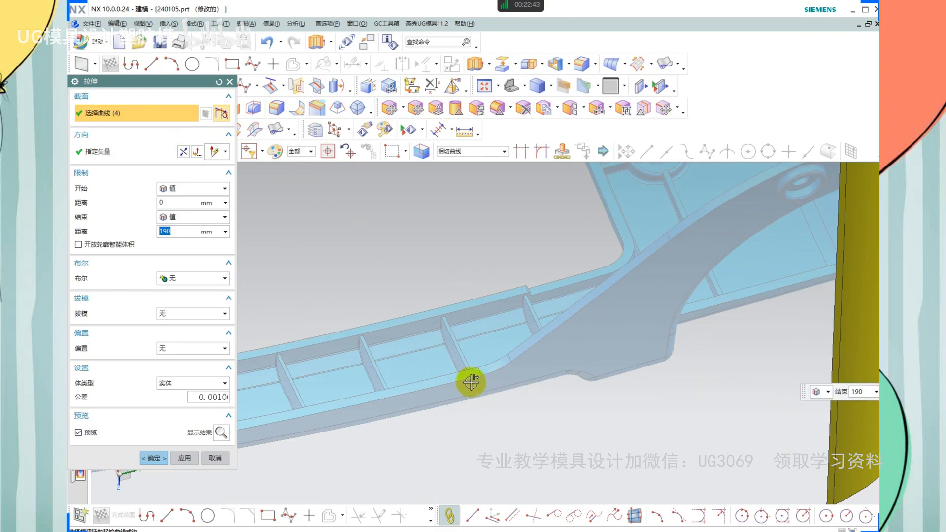
pyautogui.scroll(-1, 480, 368)
pyautogui.scroll(-2, 476, 370)
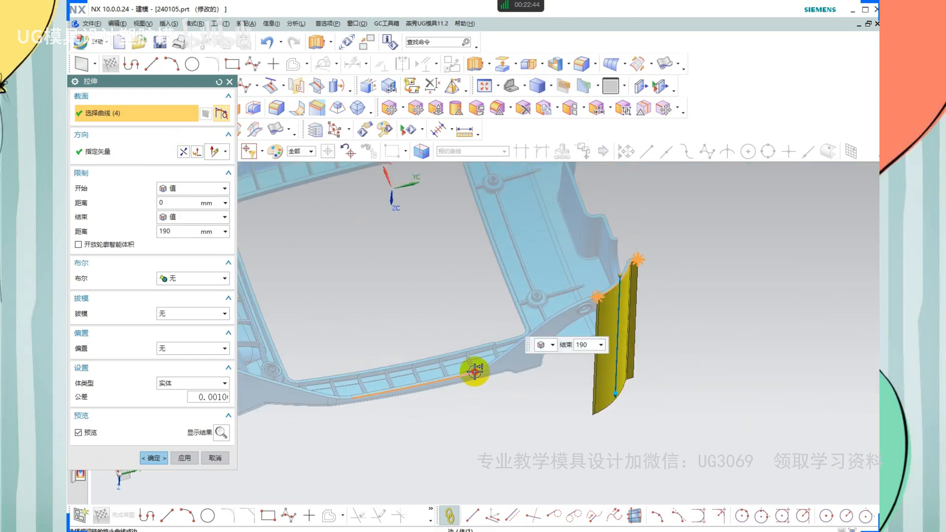
pyautogui.scroll(2, 612, 275)
pyautogui.click(613, 276)
pyautogui.keyDown('shift'); pyautogui.moveTo(593, 215); pyautogui.dragTo(707, 378); pyautogui.keyUp('shift')
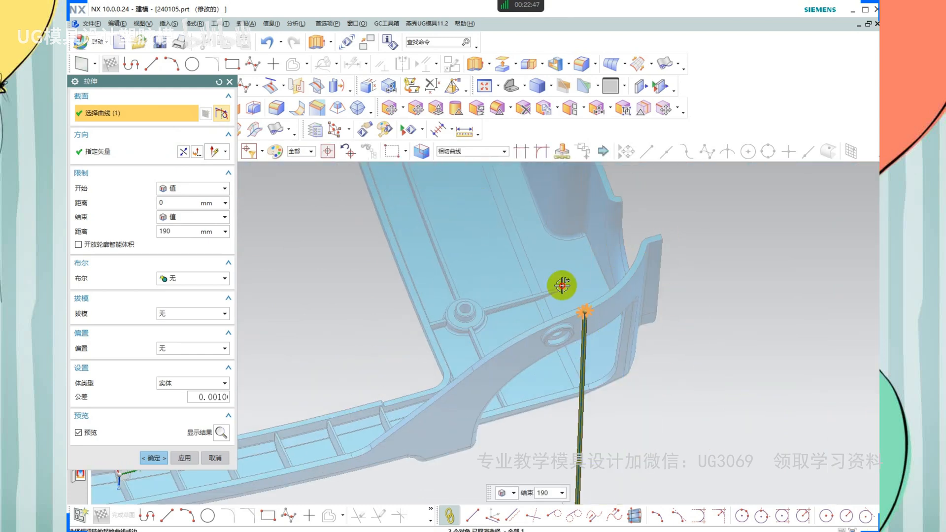
pyautogui.keyDown('shift'); pyautogui.moveTo(477, 197); pyautogui.dragTo(656, 402); pyautogui.keyUp('shift')
pyautogui.press('Escape')
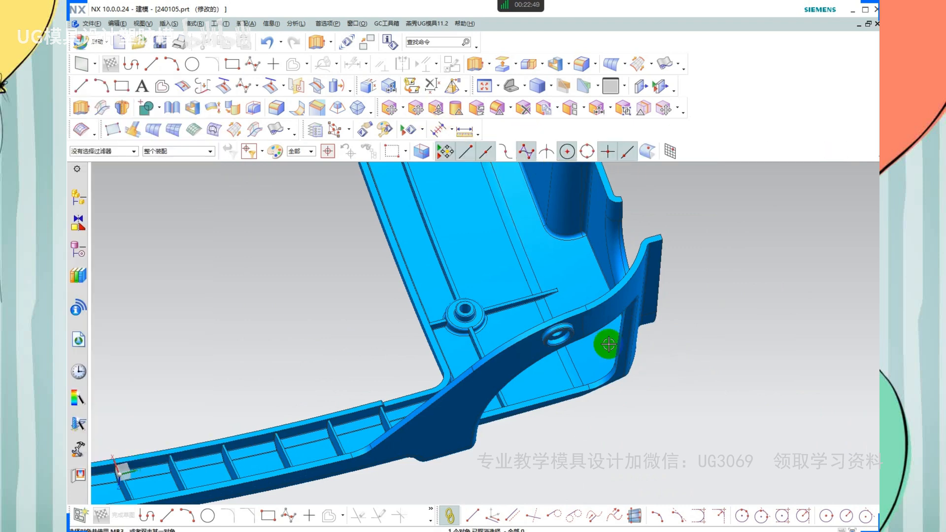
# Restart the Extrude using the Connected Curves rule with Chain Between enabled
pyautogui.press('x')
pyautogui.click(562, 151)
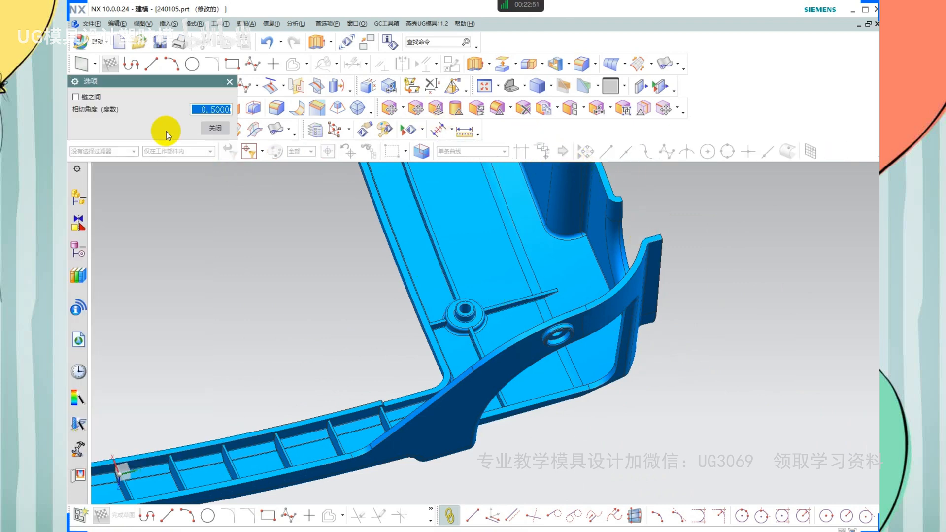
pyautogui.click(82, 97)
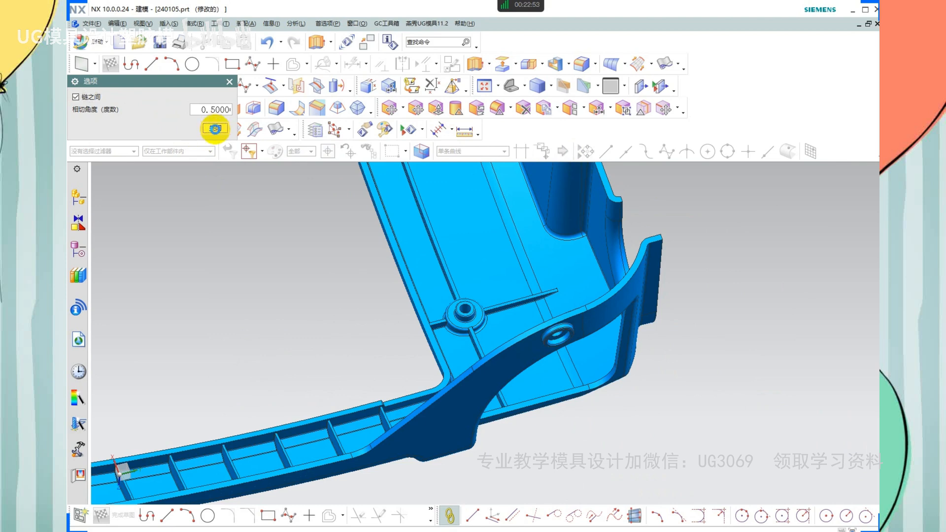
pyautogui.click(214, 129)
# Try to define a connected edge chain starting from the sloped outer edge of the arched wall
pyautogui.scroll(5, 453, 385)
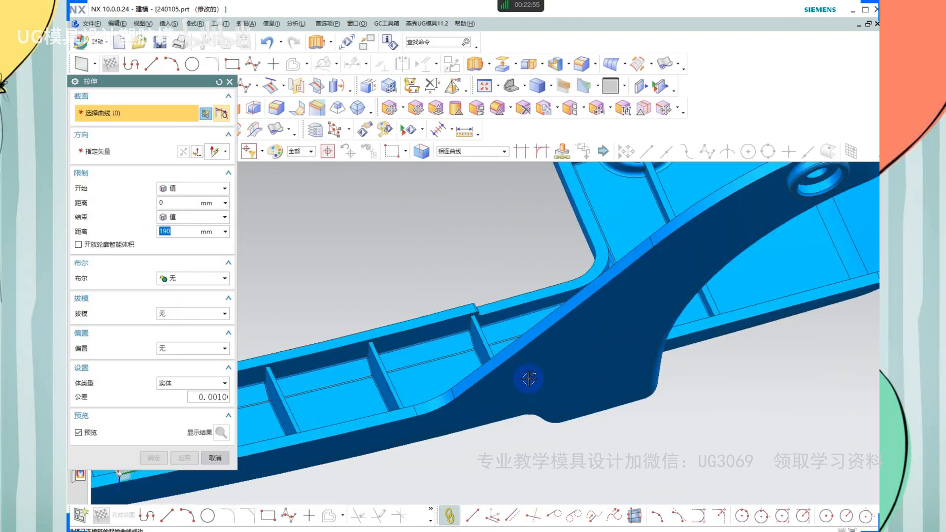
pyautogui.scroll(2, 484, 381)
pyautogui.click(485, 381)
pyautogui.scroll(-4, 493, 374)
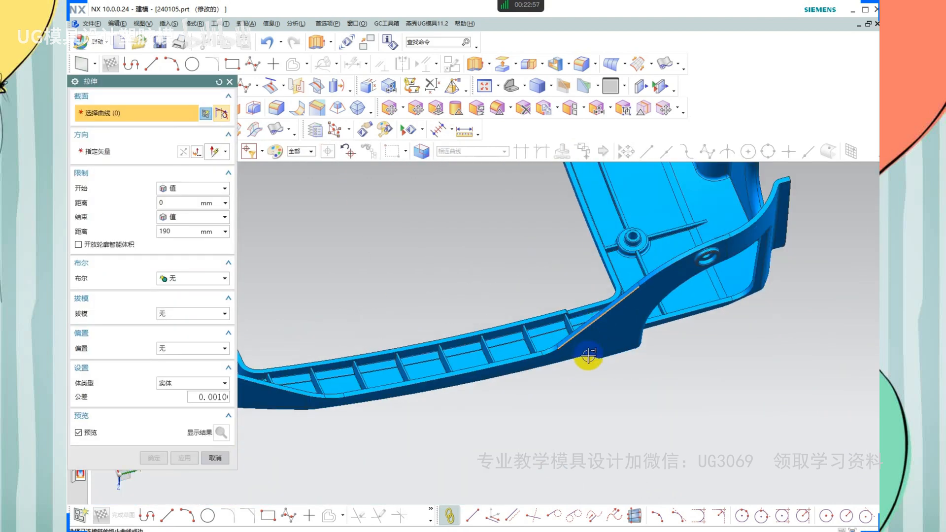
pyautogui.scroll(2, 571, 350)
pyautogui.keyDown('shift'); pyautogui.click(572, 334); pyautogui.keyUp('shift')
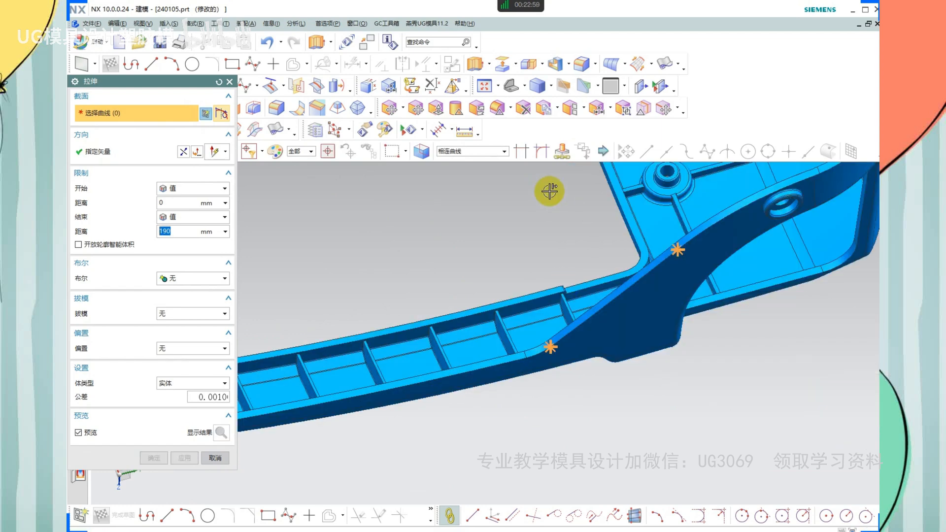
# Chain the outer bottom edges from the arched wall's sloped edge to the short curved edge at the far end of the rib row
pyautogui.click(605, 154)
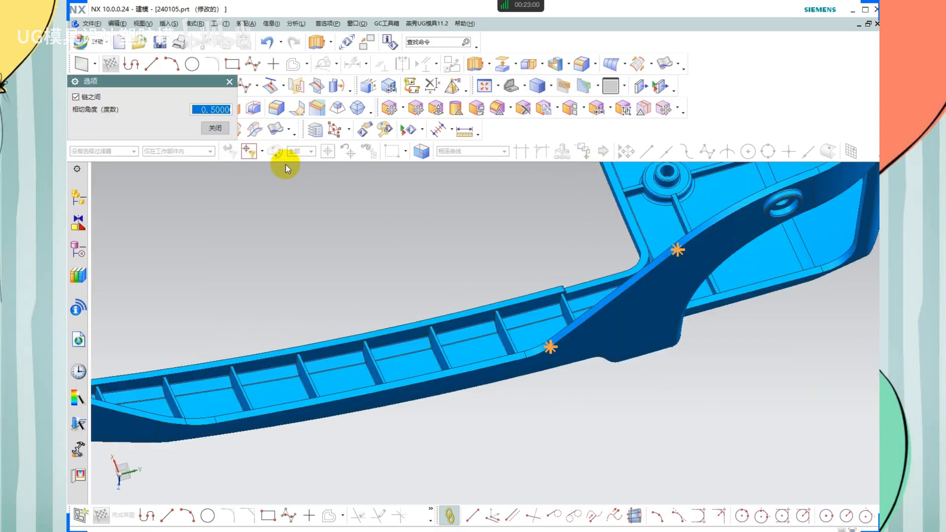
pyautogui.click(216, 128)
pyautogui.scroll(1, 579, 315)
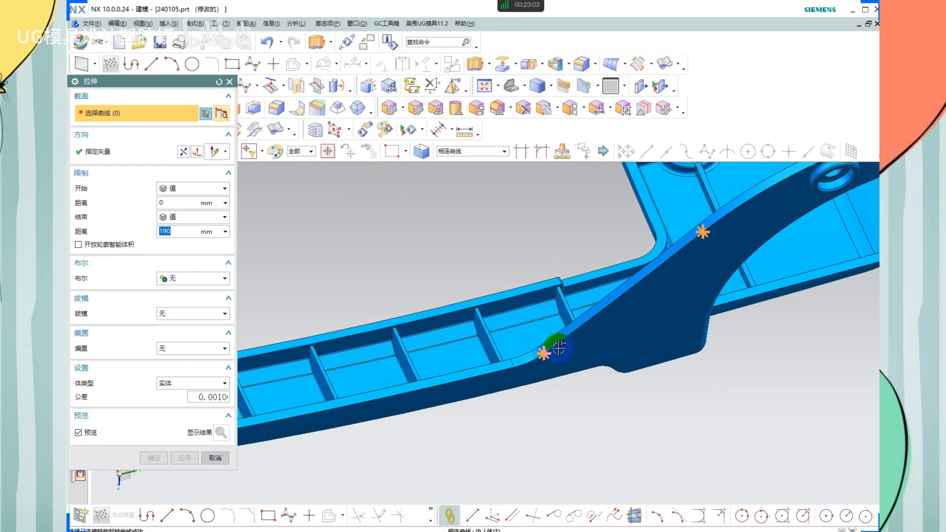
pyautogui.scroll(3, 542, 345)
pyautogui.scroll(-2, 486, 371)
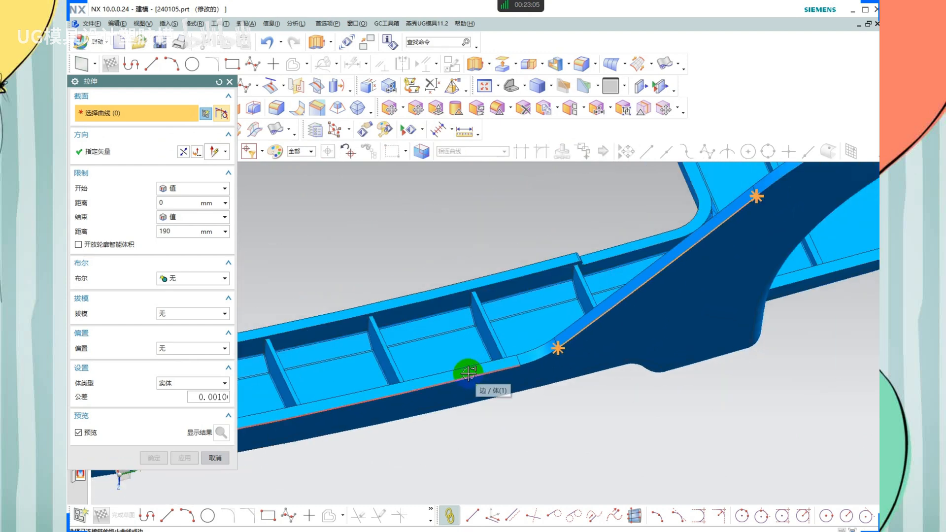
pyautogui.scroll(-2, 465, 376)
pyautogui.scroll(4, 345, 394)
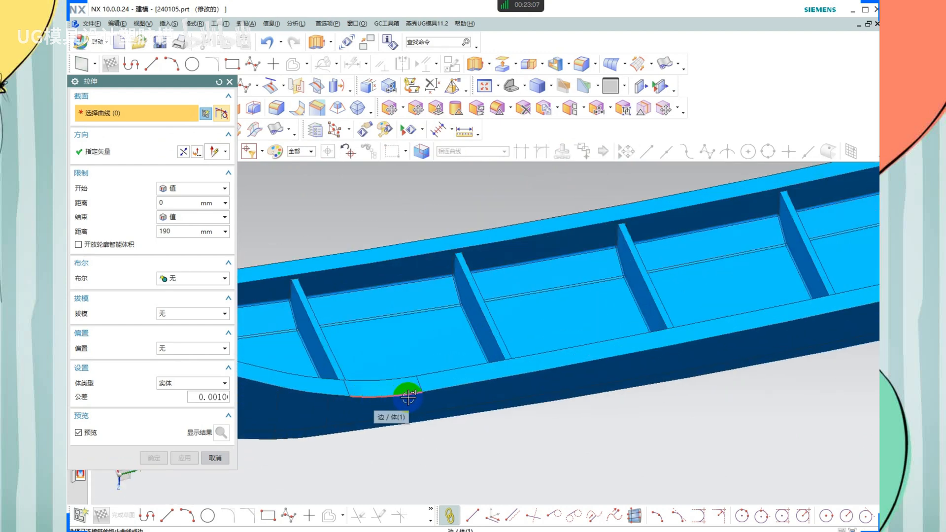
pyautogui.click(414, 392)
pyautogui.scroll(-4, 379, 331)
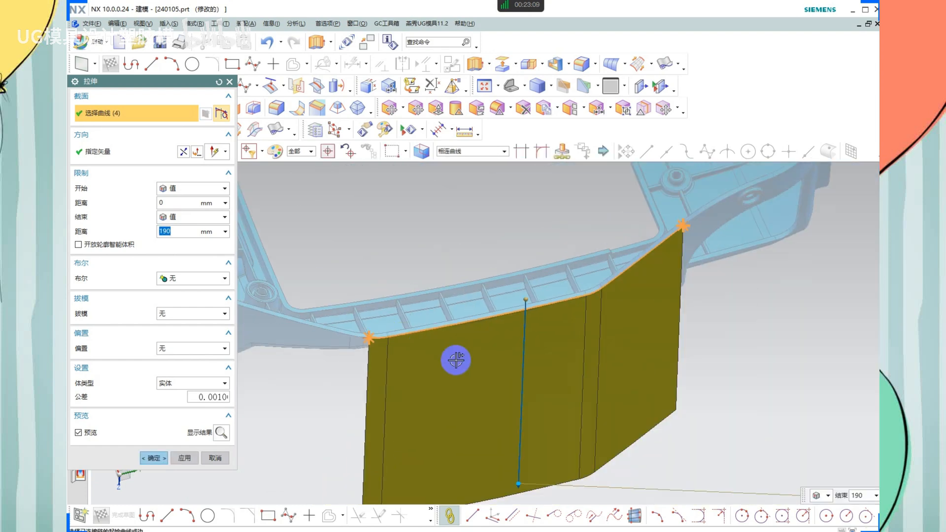
pyautogui.moveTo(681, 227); pyautogui.dragTo(652, 258)
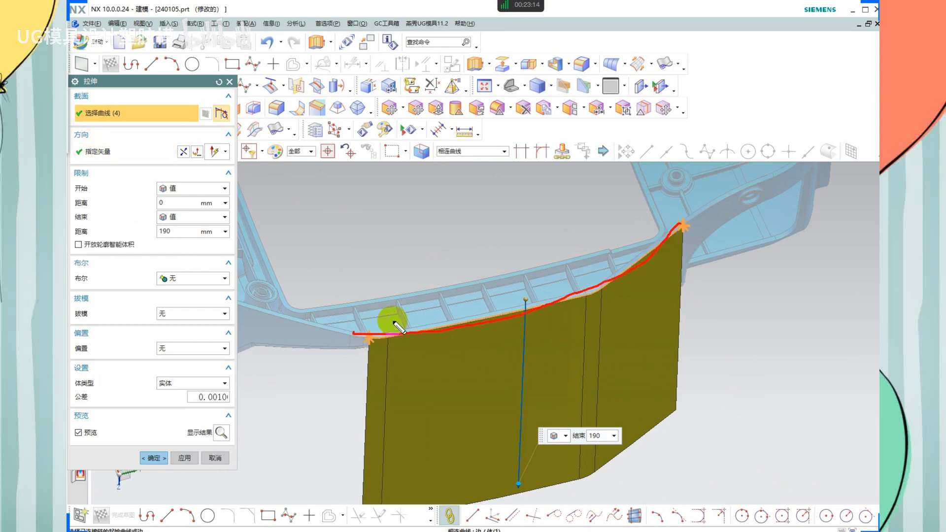
# Direct the extrusion along XC, reversed to point outward from the side wall, and complete the 190 mm sheet
pyautogui.click(163, 152)
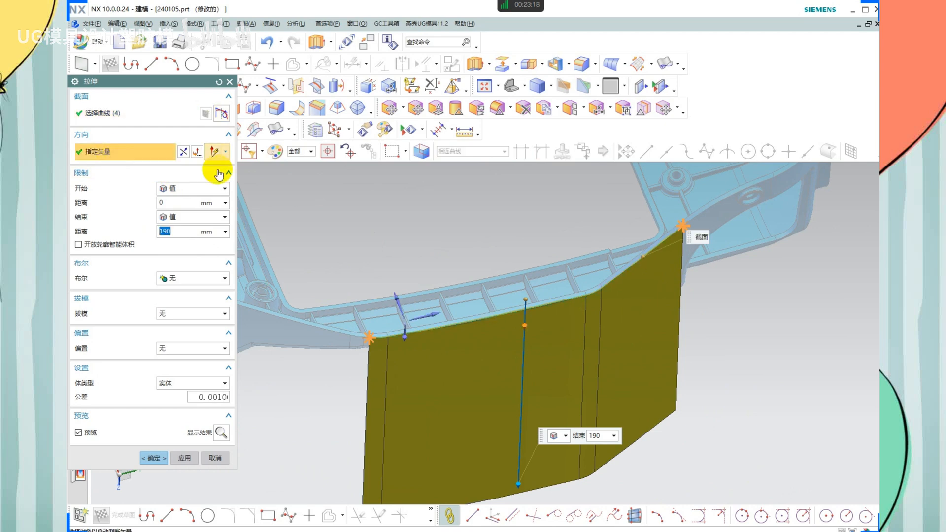
pyautogui.click(401, 301)
pyautogui.click(184, 152)
pyautogui.scroll(-3, 436, 386)
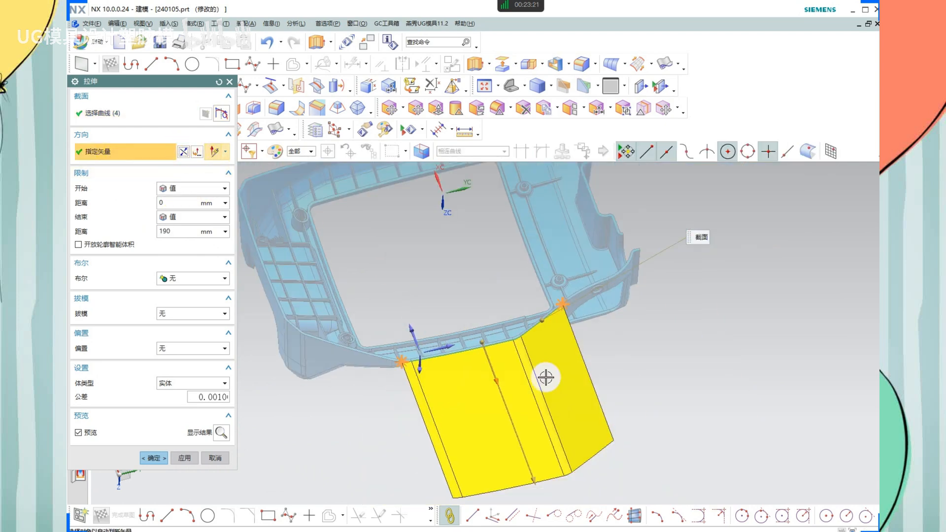
pyautogui.middleClick(546, 377)
pyautogui.moveTo(546, 377); pyautogui.dragTo(569, 352, button='middle')
pyautogui.scroll(-3, 543, 365)
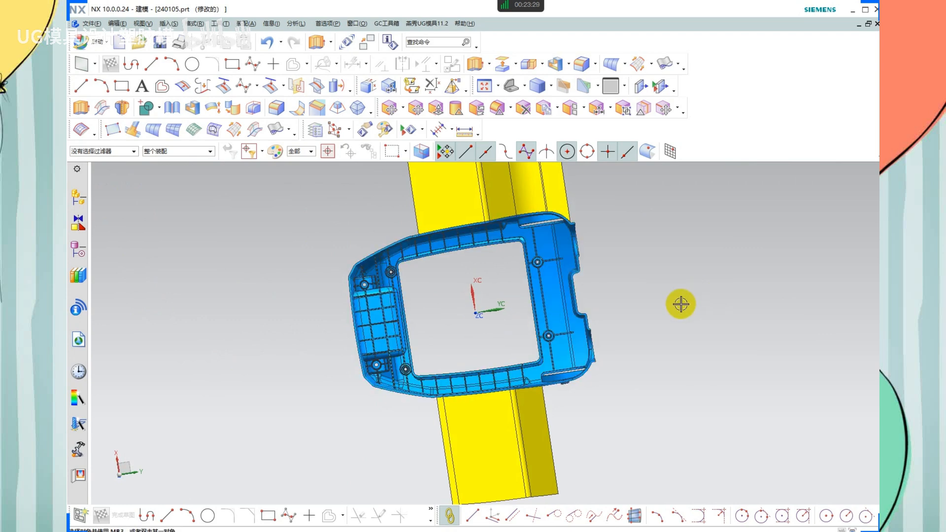
pyautogui.moveTo(346, 248); pyautogui.dragTo(602, 224)
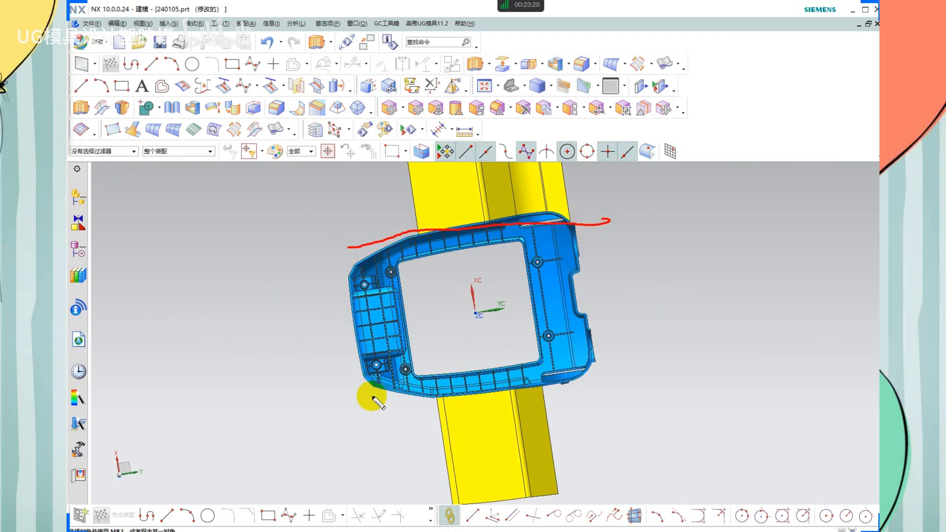
pyautogui.moveTo(426, 385); pyautogui.dragTo(608, 363)
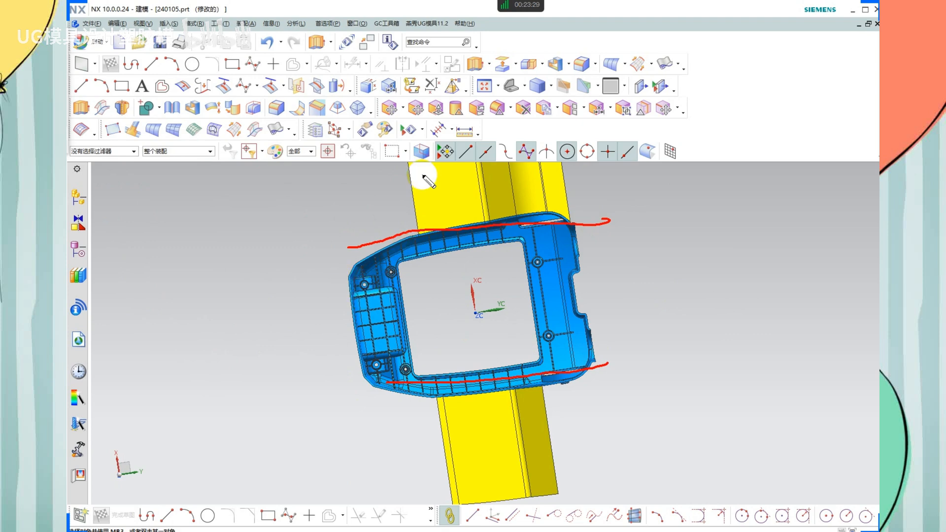
pyautogui.moveTo(373, 241); pyautogui.dragTo(574, 221)
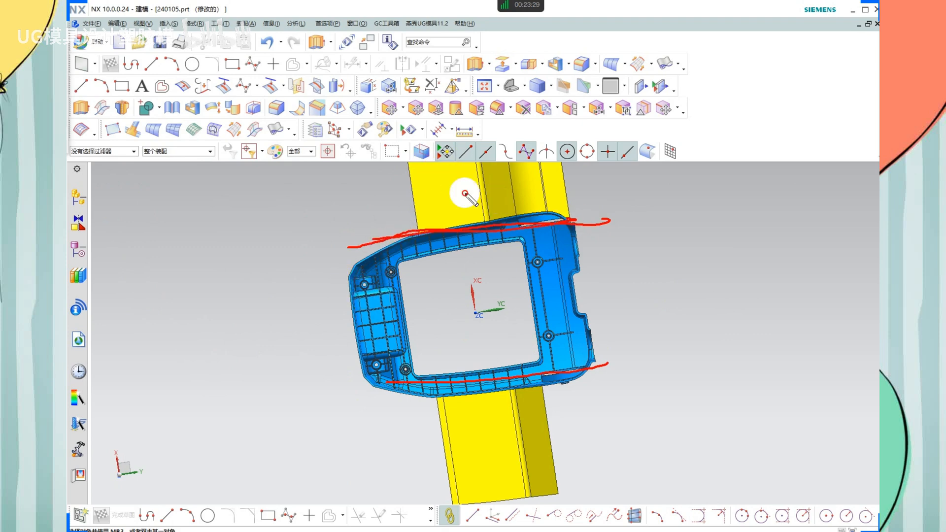
pyautogui.moveTo(465, 203)
pyautogui.mouseDown()
pyautogui.moveTo(461, 165)
pyautogui.moveTo(477, 177)
pyautogui.mouseUp()
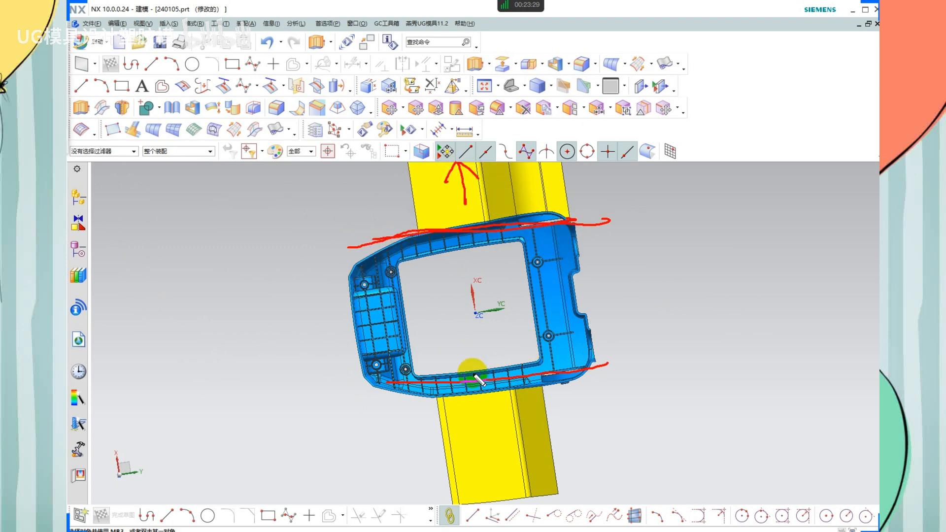
pyautogui.moveTo(402, 394); pyautogui.dragTo(577, 380)
pyautogui.moveTo(490, 408)
pyautogui.mouseDown()
pyautogui.moveTo(493, 444)
pyautogui.moveTo(505, 427)
pyautogui.mouseUp()
pyautogui.moveTo(351, 285); pyautogui.dragTo(359, 380)
pyautogui.moveTo(332, 325)
pyautogui.mouseDown()
pyautogui.moveTo(294, 328)
pyautogui.moveTo(331, 344)
pyautogui.mouseUp()
pyautogui.moveTo(582, 228); pyautogui.dragTo(597, 359)
pyautogui.moveTo(584, 276)
pyautogui.mouseDown()
pyautogui.moveTo(644, 270)
pyautogui.moveTo(655, 289)
pyautogui.mouseUp()
pyautogui.moveTo(507, 234); pyautogui.dragTo(517, 240)
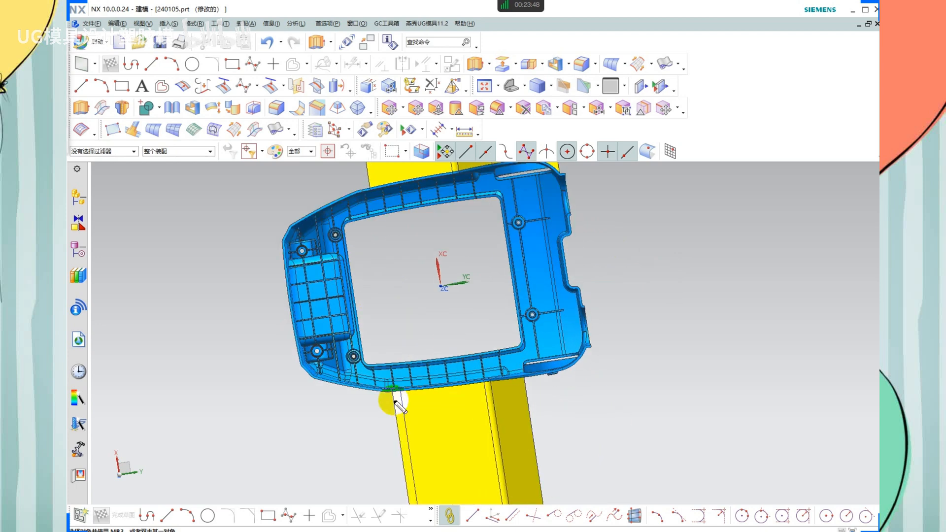
pyautogui.moveTo(319, 382)
pyautogui.mouseDown()
pyautogui.moveTo(591, 374)
pyautogui.moveTo(592, 364)
pyautogui.mouseUp()
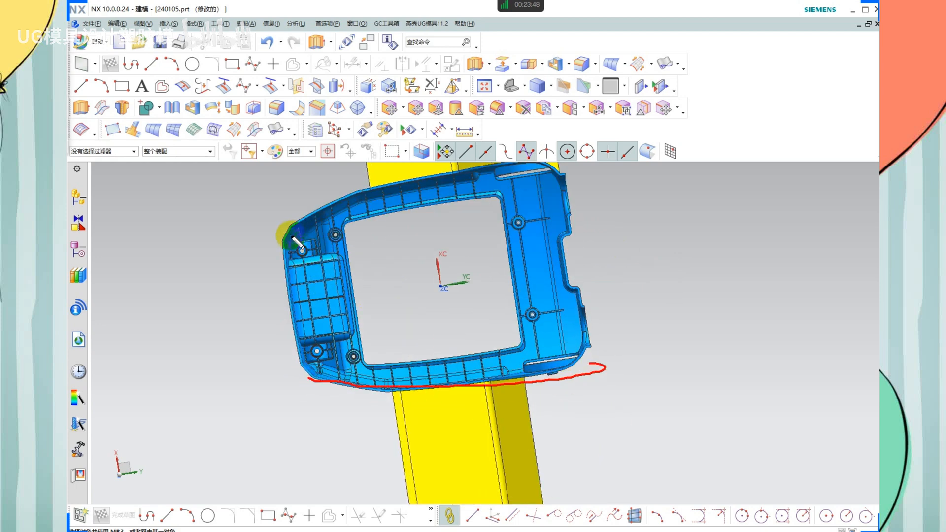
pyautogui.moveTo(288, 247); pyautogui.dragTo(298, 343)
pyautogui.moveTo(512, 166); pyautogui.dragTo(360, 201)
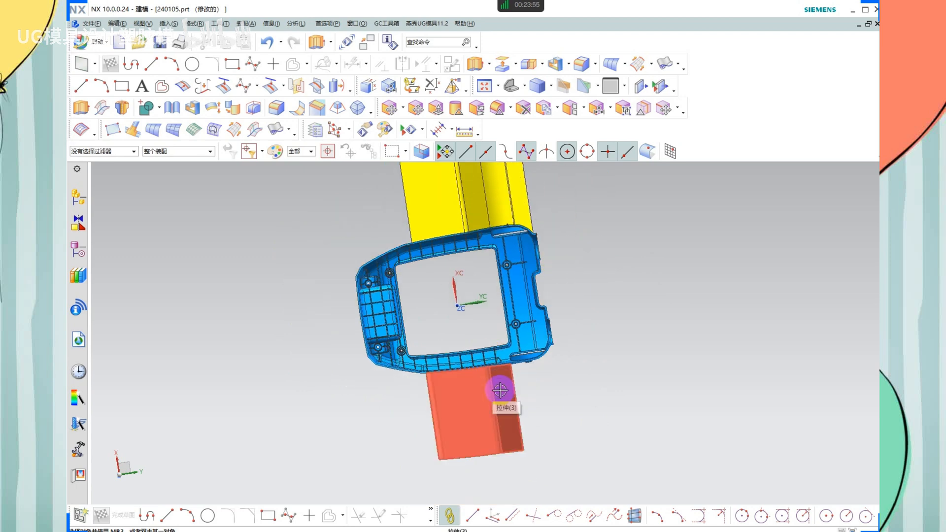
# Undo the extruded parting sheets on both side walls of the product
pyautogui.click(561, 395)
pyautogui.hotkey('ctrl', 'z')
pyautogui.hotkey('ctrl', 'z')
pyautogui.scroll(2, 475, 216)
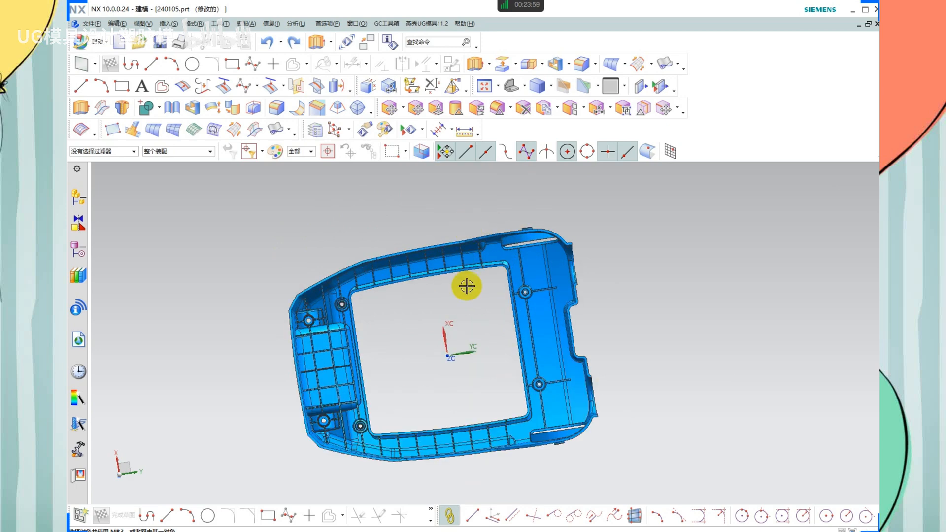
pyautogui.keyDown('shift'); pyautogui.moveTo(460, 315); pyautogui.dragTo(479, 310, button='middle'); pyautogui.keyUp('shift')
pyautogui.moveTo(463, 348); pyautogui.dragTo(462, 326, button='middle')
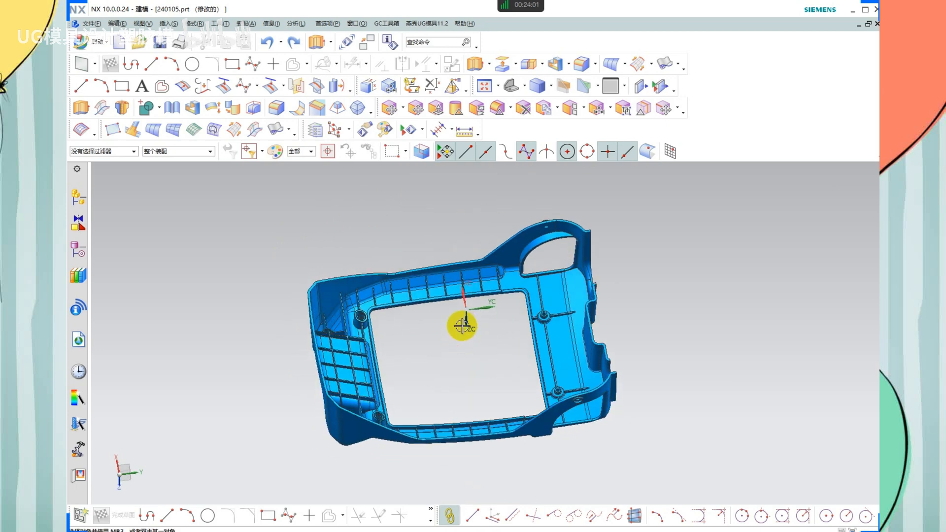
pyautogui.press('r')
pyautogui.scroll(1, 449, 318)
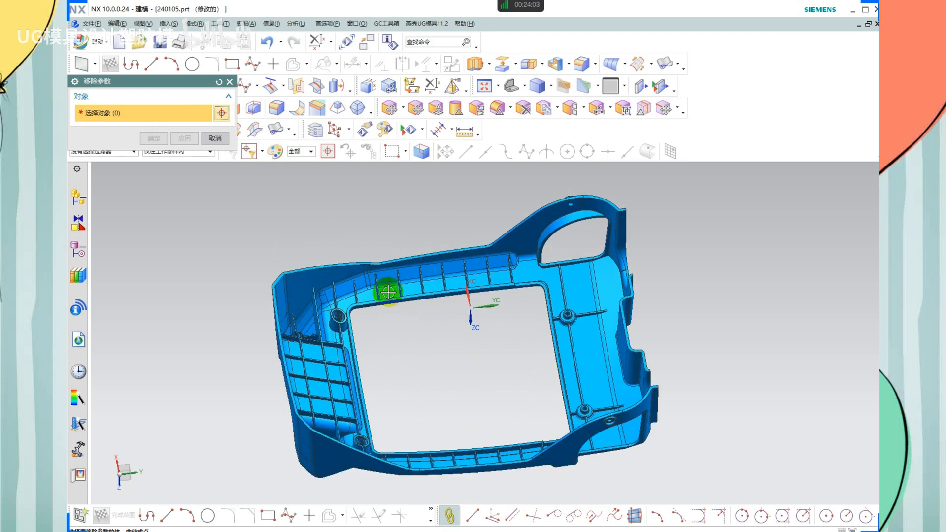
pyautogui.scroll(-2, 394, 291)
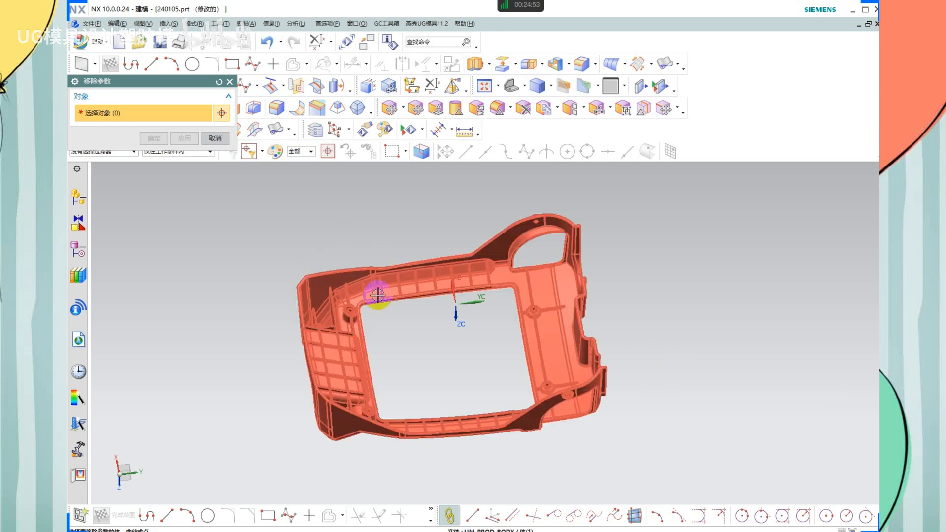
pyautogui.click(213, 136)
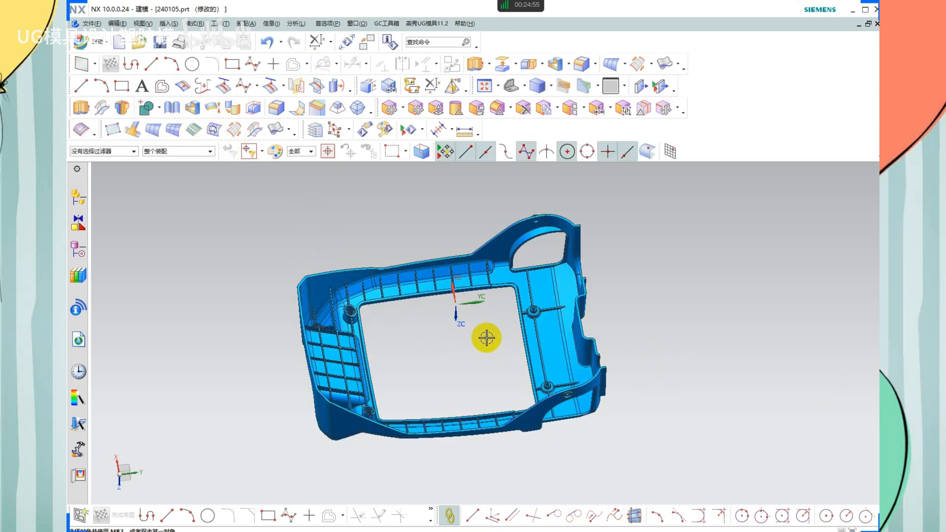
# Remove the parameters from the product body
pyautogui.press('r')
pyautogui.click(435, 279)
pyautogui.middleClick(511, 289)
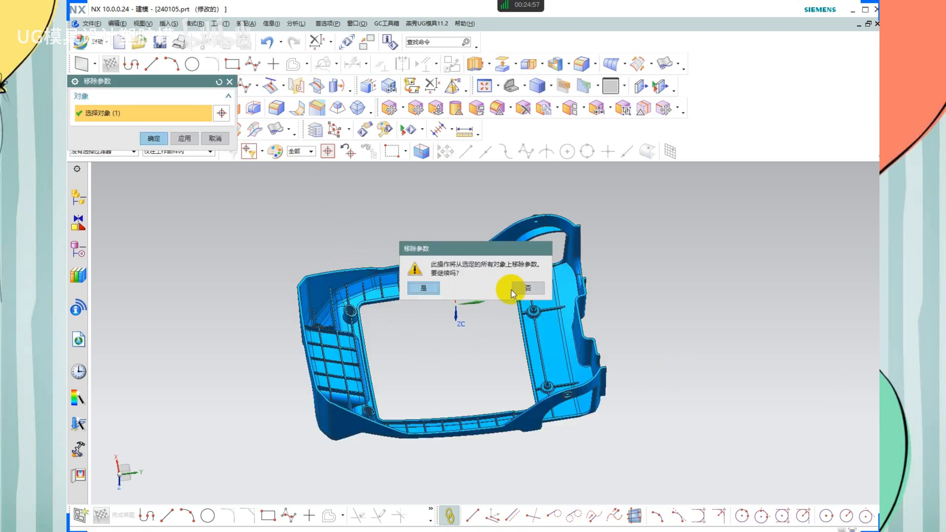
pyautogui.middleClick(512, 289)
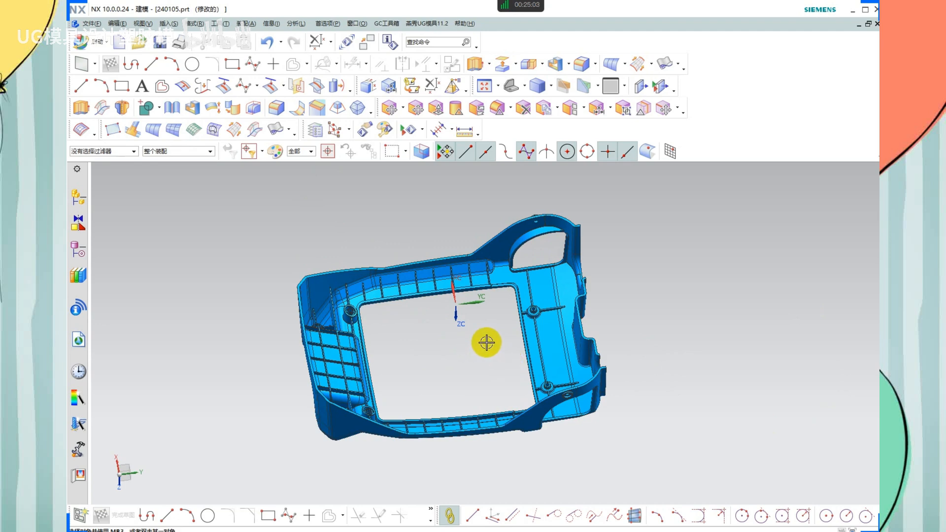
# Start Extract Geometry with single faces and pick the bottom rim faces around the closed end and along the first side wall's rib row
pyautogui.moveTo(484, 340); pyautogui.dragTo(473, 309, button='middle')
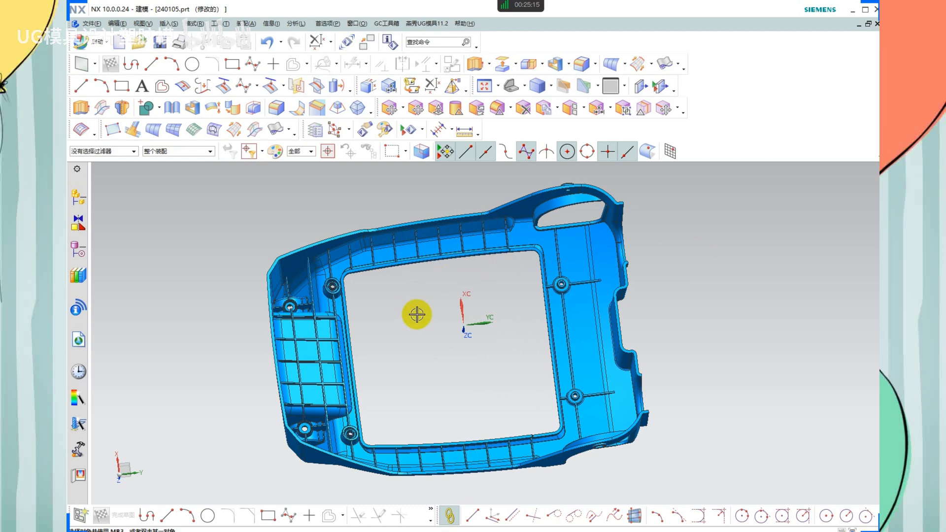
pyautogui.moveTo(415, 310); pyautogui.dragTo(445, 285, button='middle')
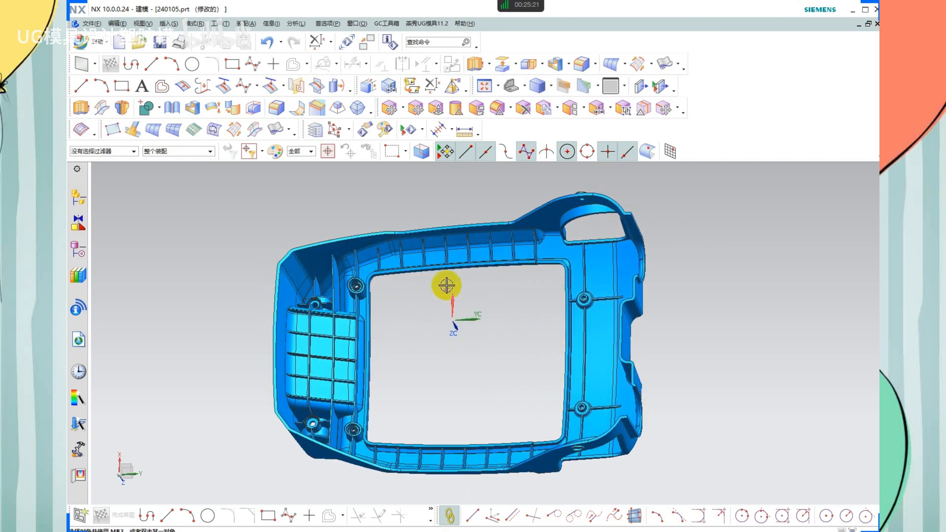
pyautogui.click(501, 65)
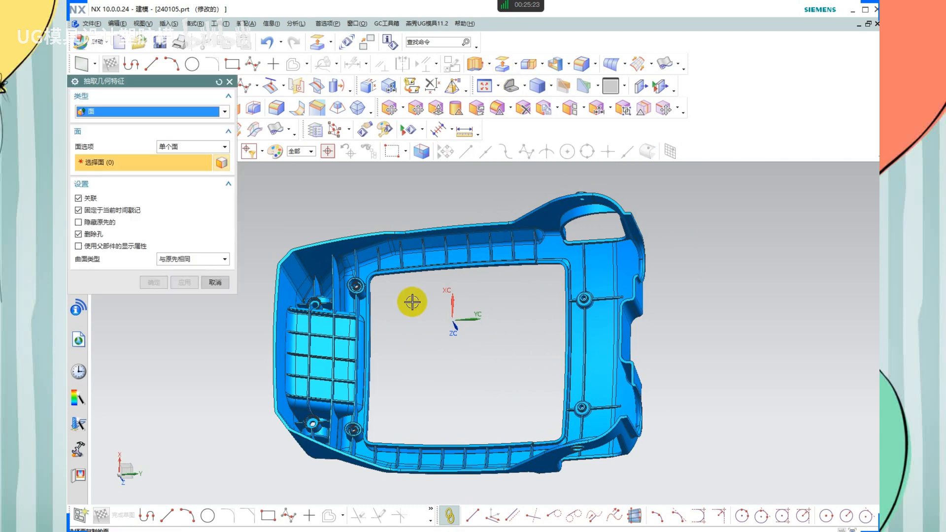
pyautogui.scroll(2, 308, 252)
pyautogui.click(312, 258)
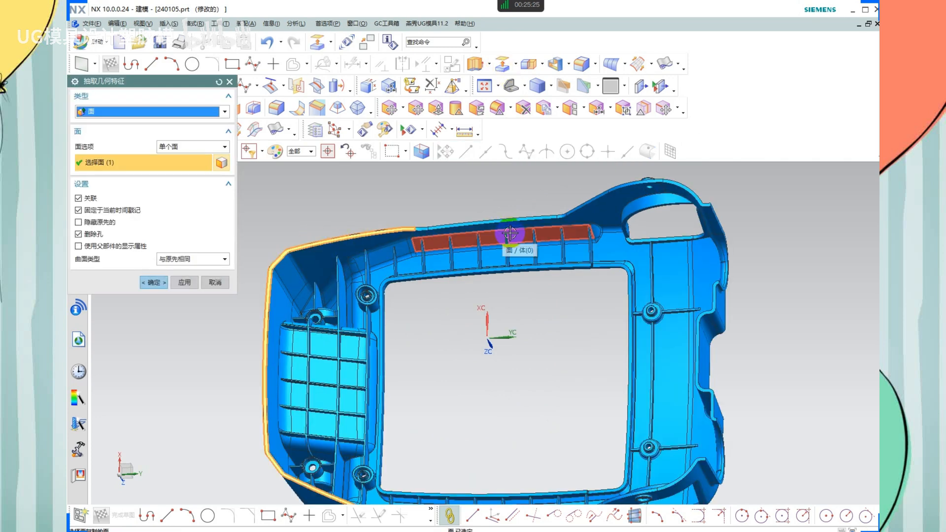
pyautogui.scroll(1, 448, 222)
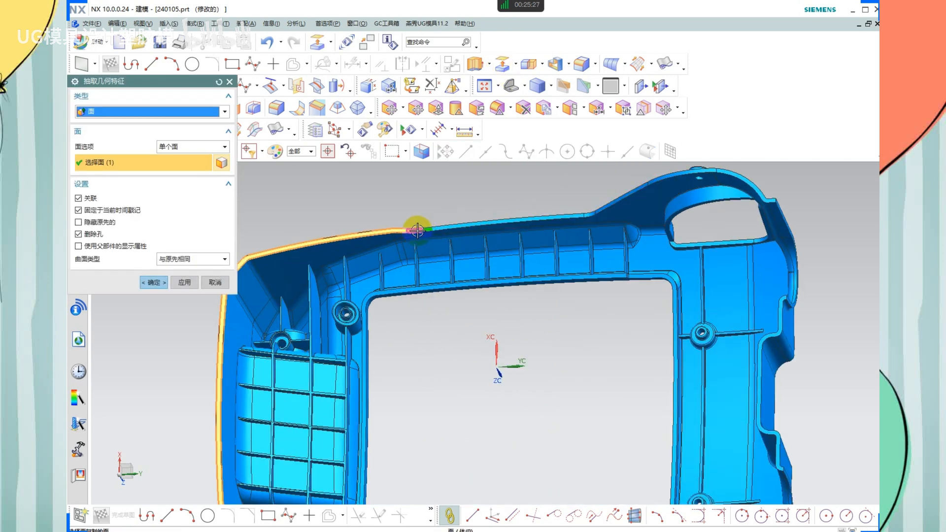
pyautogui.click(417, 230)
pyautogui.click(440, 227)
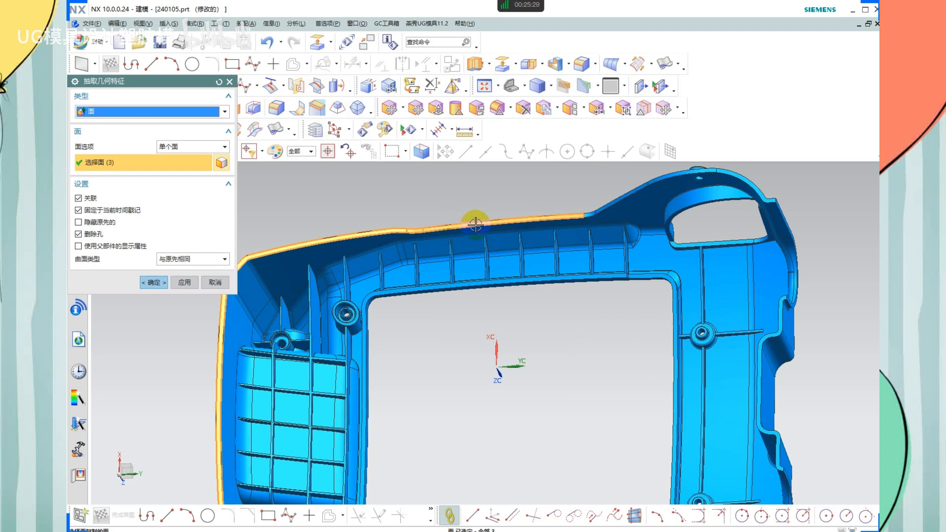
# Add the bottom rim faces running up the slope and over the arched wall on the same side to the extraction
pyautogui.scroll(-2, 479, 218)
pyautogui.scroll(2, 564, 210)
pyautogui.scroll(-2, 565, 210)
pyautogui.click(533, 214)
pyautogui.click(552, 205)
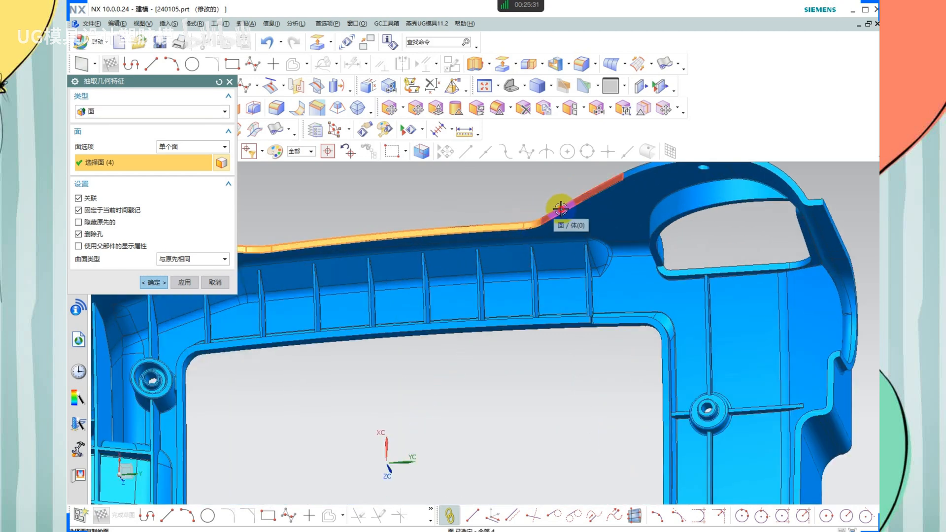
pyautogui.scroll(2, 625, 186)
pyautogui.scroll(-1, 625, 186)
pyautogui.click(636, 183)
pyautogui.click(687, 209)
pyautogui.scroll(-2, 685, 213)
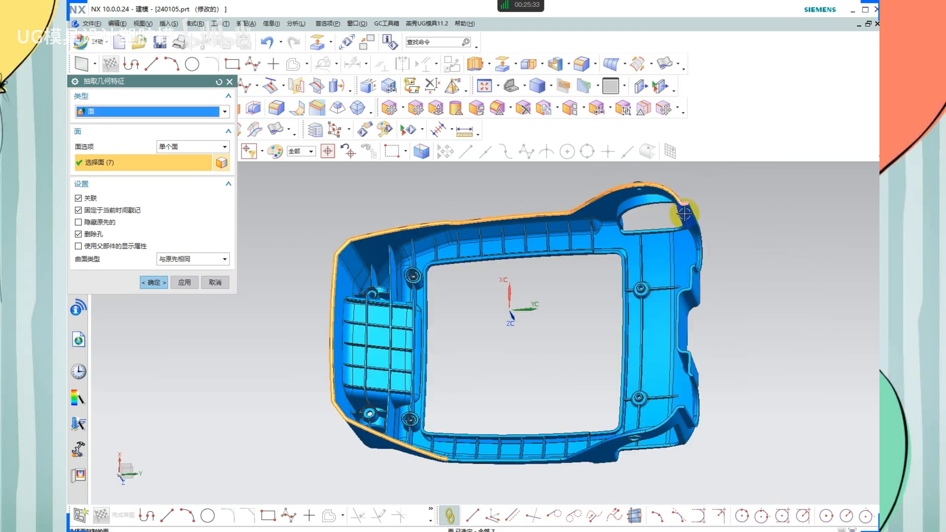
# Add the opposite side wall's bottom rim faces from the closed end along the rib row to the start of the slope
pyautogui.scroll(-1, 662, 208)
pyautogui.scroll(4, 562, 335)
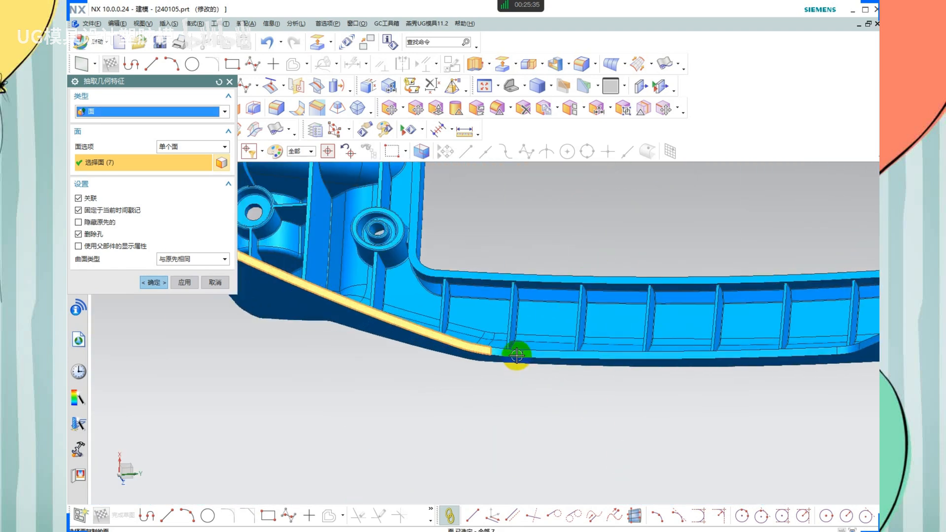
pyautogui.click(516, 351)
pyautogui.click(557, 354)
pyautogui.scroll(-2, 538, 373)
pyautogui.scroll(3, 675, 355)
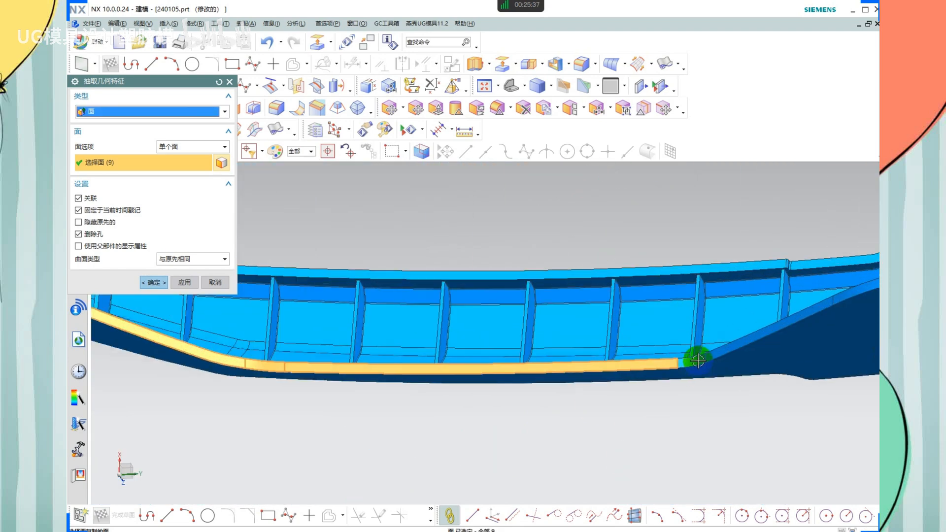
pyautogui.click(695, 358)
pyautogui.click(724, 349)
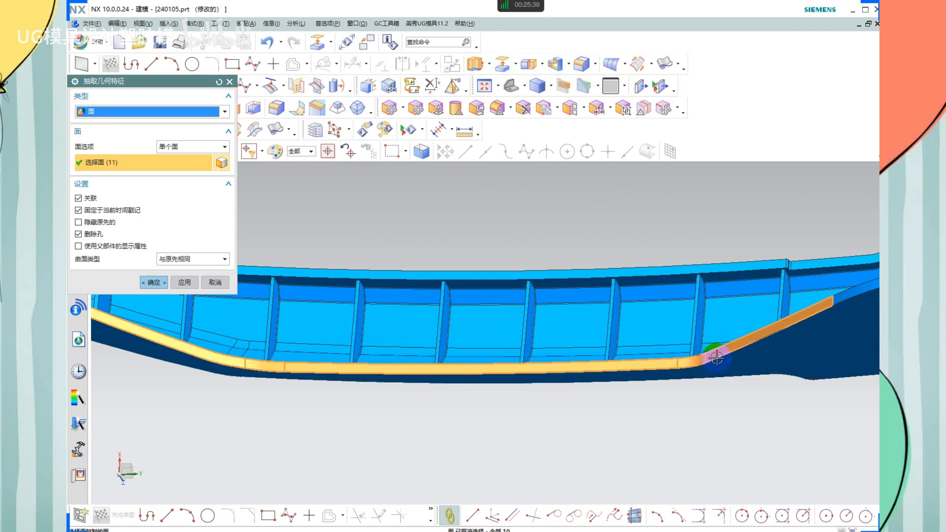
# Add the opposite arched wall's remaining rim faces and the notched end's rim face, and complete the face extraction
pyautogui.scroll(-2, 777, 328)
pyautogui.scroll(2, 777, 328)
pyautogui.click(778, 328)
pyautogui.scroll(-4, 665, 377)
pyautogui.scroll(2, 768, 337)
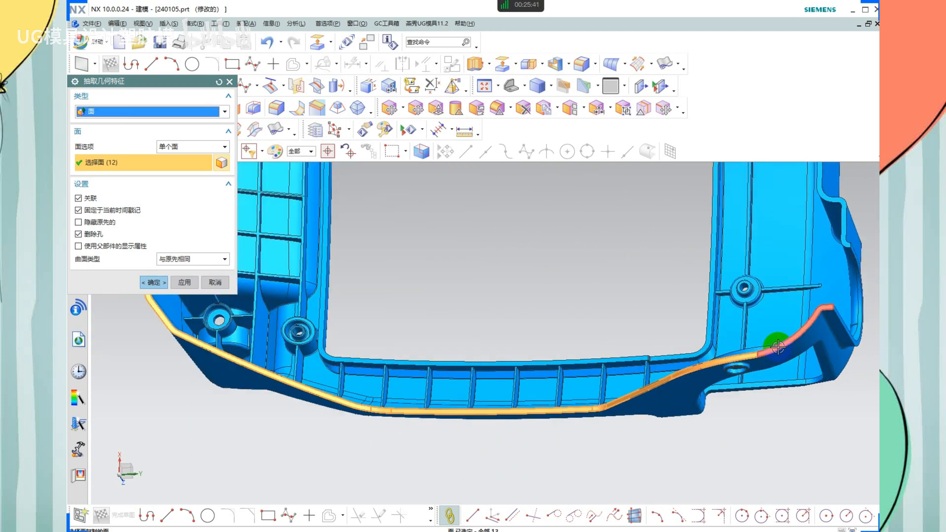
pyautogui.click(777, 343)
pyautogui.scroll(-3, 739, 306)
pyautogui.scroll(3, 752, 298)
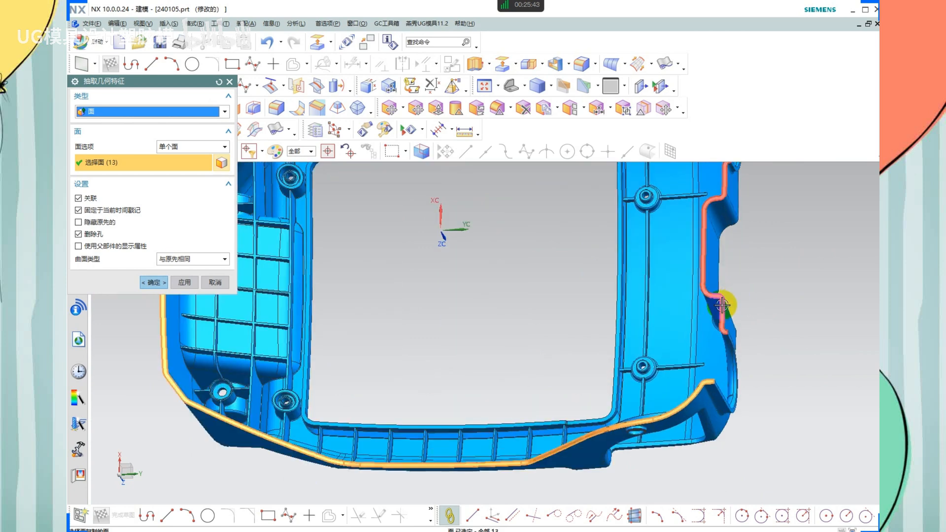
pyautogui.click(724, 300)
pyautogui.scroll(-4, 690, 298)
pyautogui.scroll(2, 716, 295)
pyautogui.scroll(-1, 655, 271)
pyautogui.middleClick(652, 268)
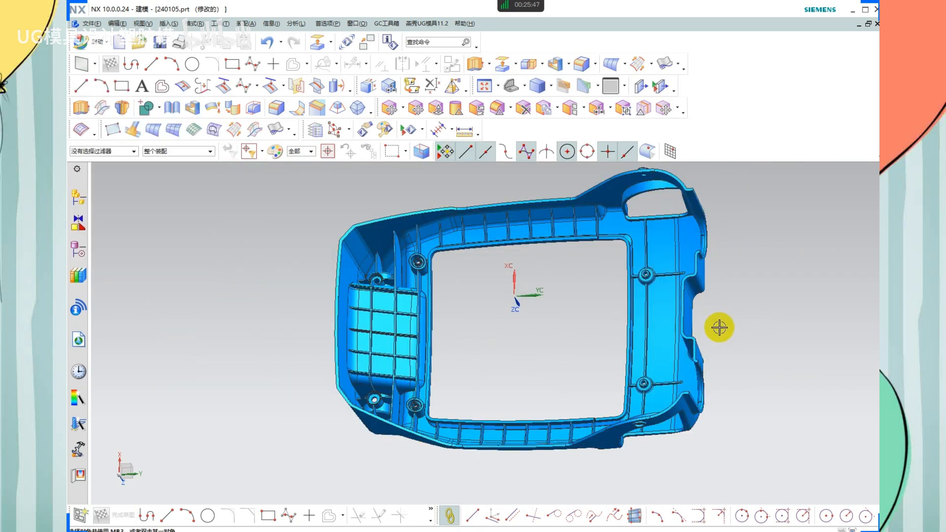
# Start Extend Sheet and select the extracted rim's outer edges around the closed end and along the first rib row
pyautogui.keyDown('shift'); pyautogui.moveTo(719, 327); pyautogui.dragTo(703, 328, button='middle'); pyautogui.keyUp('shift')
pyautogui.moveTo(481, 287); pyautogui.dragTo(481, 289, button='middle')
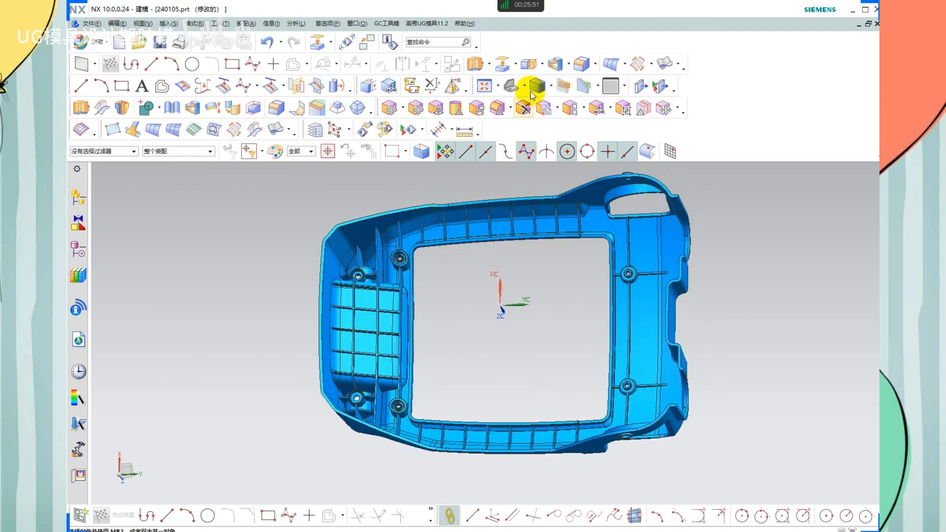
pyautogui.click(542, 65)
pyautogui.moveTo(535, 65)
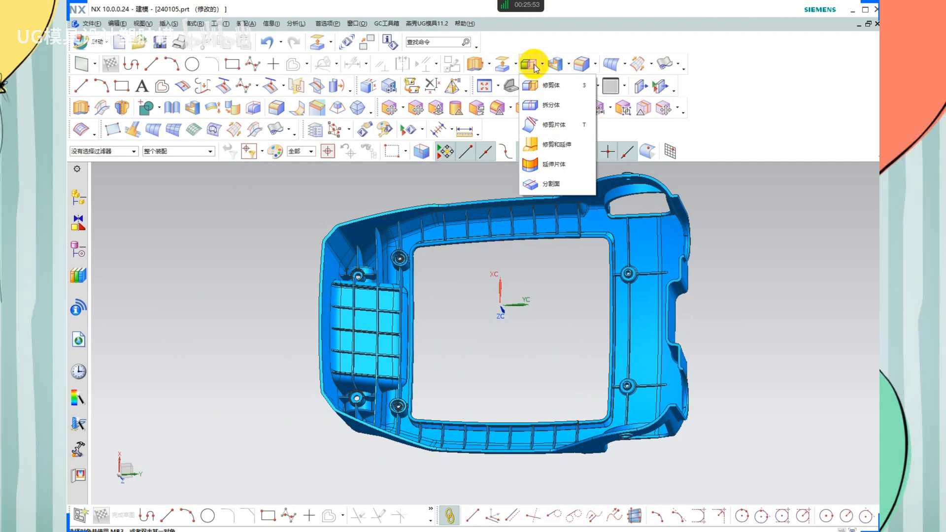
pyautogui.click(544, 164)
pyautogui.scroll(-2, 503, 301)
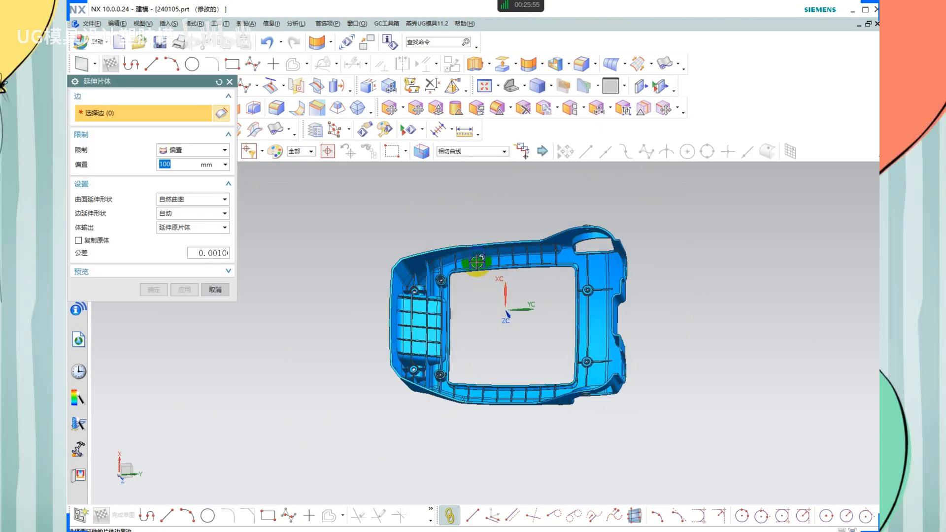
pyautogui.scroll(5, 463, 253)
pyautogui.click(432, 245)
pyautogui.scroll(3, 480, 241)
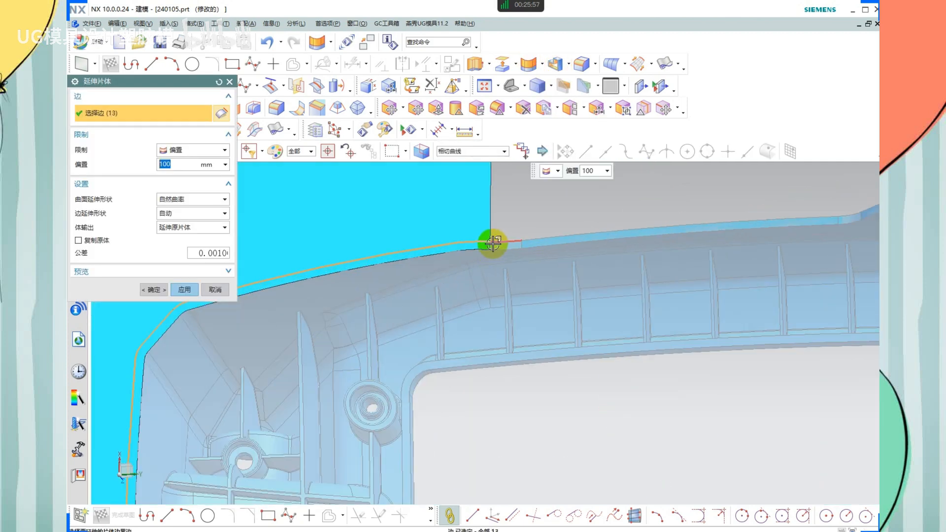
pyautogui.scroll(-4, 456, 219)
pyautogui.scroll(3, 591, 226)
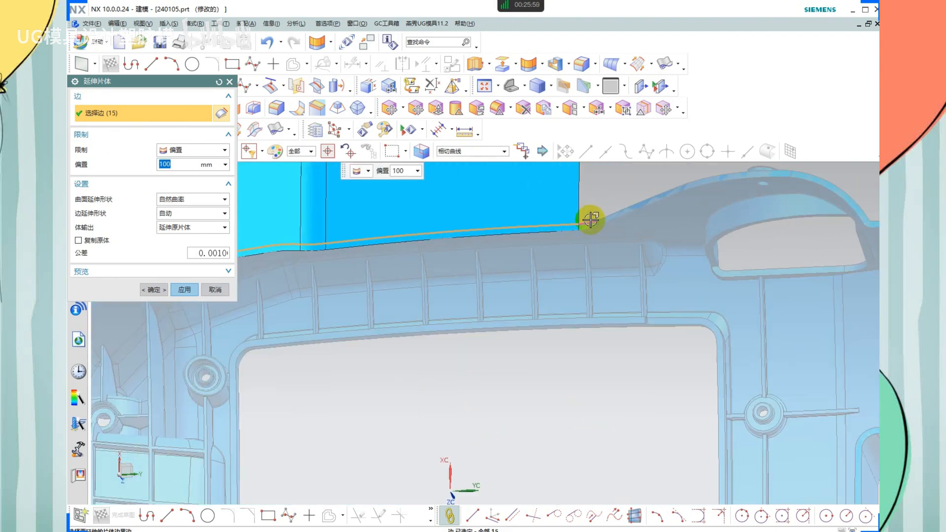
# Add the outer rim edges along the first side's slope and over its arched wall to the notched end
pyautogui.click(591, 223)
pyautogui.scroll(-3, 645, 202)
pyautogui.scroll(4, 672, 186)
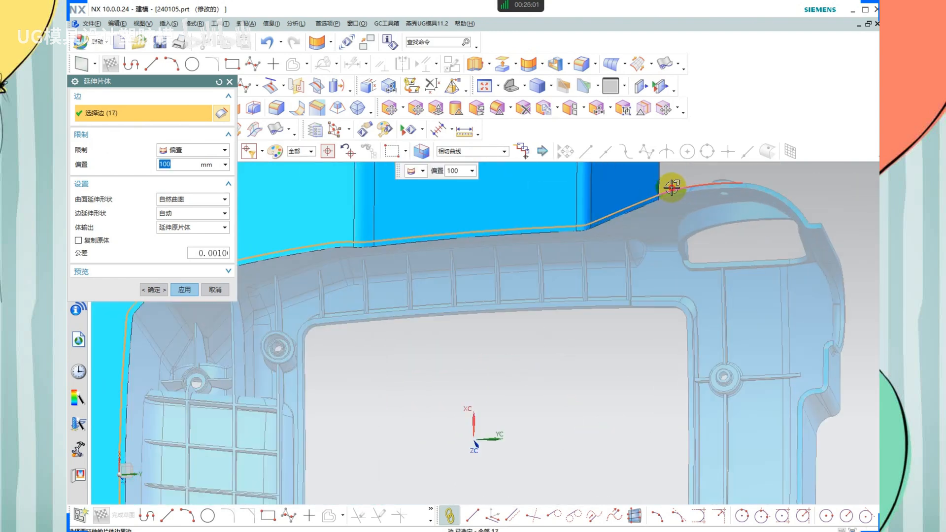
pyautogui.click(743, 182)
pyautogui.click(743, 180)
pyautogui.scroll(-5, 626, 184)
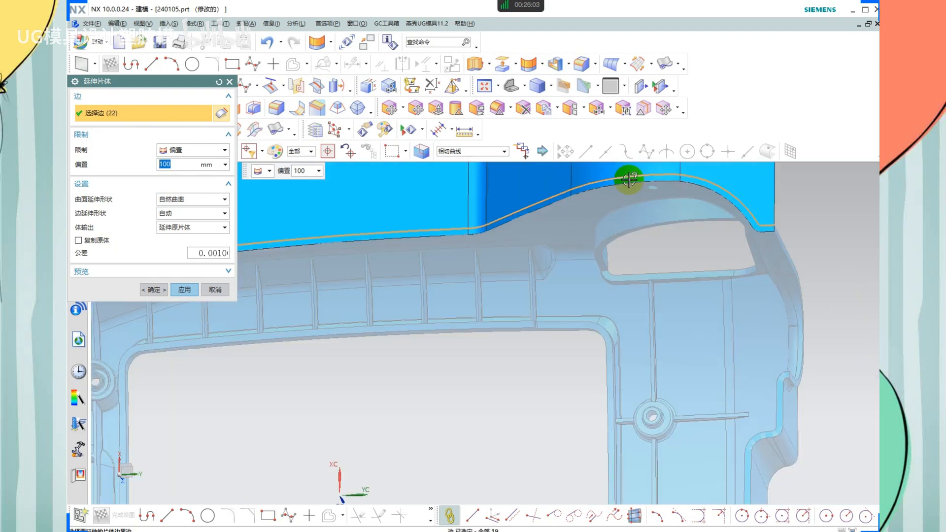
# Add the opposite side's outer rim edges from the closed end's corner along the rib row to the start of the slope
pyautogui.scroll(4, 532, 359)
pyautogui.scroll(2, 518, 350)
pyautogui.click(505, 347)
pyautogui.scroll(2, 530, 353)
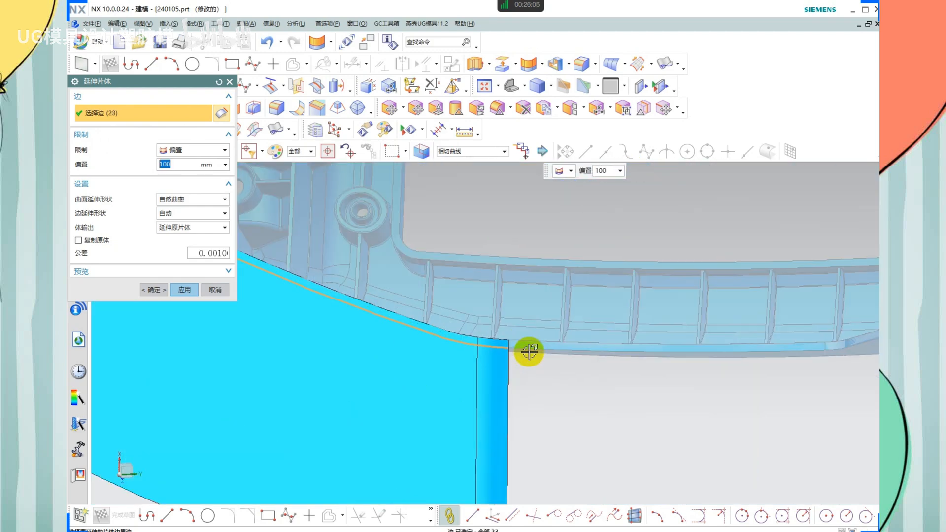
pyautogui.click(530, 353)
pyautogui.scroll(-3, 529, 353)
pyautogui.scroll(3, 667, 345)
pyautogui.scroll(2, 675, 352)
pyautogui.click(665, 346)
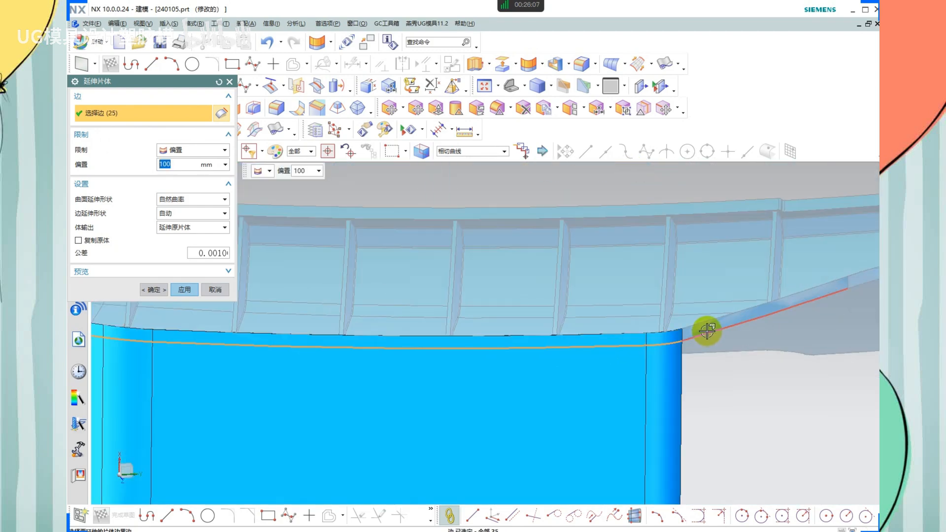
# Add the opposite side's outer rim edges up the slope and around the arched wall to the notched end
pyautogui.click(707, 331)
pyautogui.scroll(-4, 709, 330)
pyautogui.scroll(2, 660, 322)
pyautogui.click(644, 328)
pyautogui.scroll(-4, 645, 328)
pyautogui.scroll(6, 719, 312)
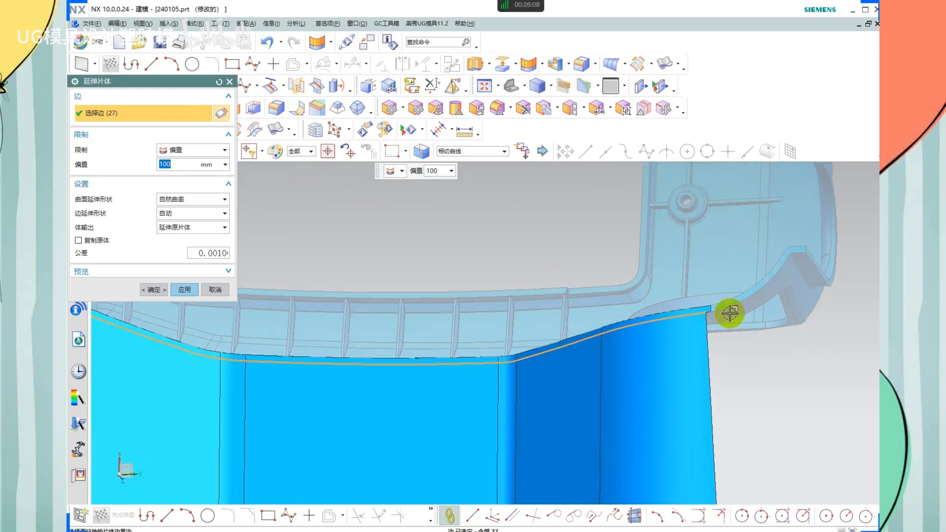
pyautogui.click(696, 311)
pyautogui.click(727, 306)
pyautogui.scroll(-7, 613, 311)
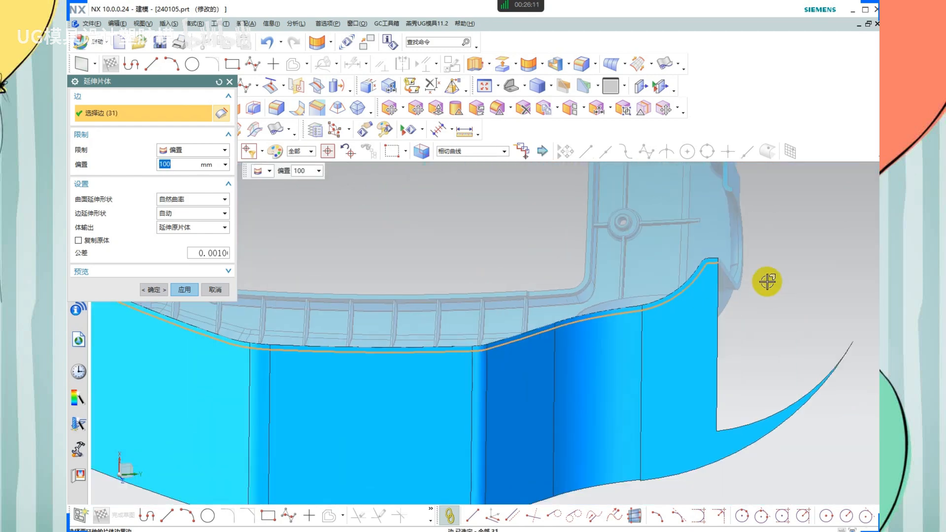
# Set the sheet extension offset to 150 mm and complete the extension of the selected rim edges
pyautogui.scroll(2, 733, 266)
pyautogui.scroll(-6, 591, 321)
pyautogui.moveTo(563, 292)
pyautogui.mouseDown(button='middle')
pyautogui.moveTo(574, 365)
pyautogui.moveTo(563, 386)
pyautogui.moveTo(589, 395)
pyautogui.moveTo(563, 422)
pyautogui.moveTo(580, 422)
pyautogui.mouseUp(button='middle')
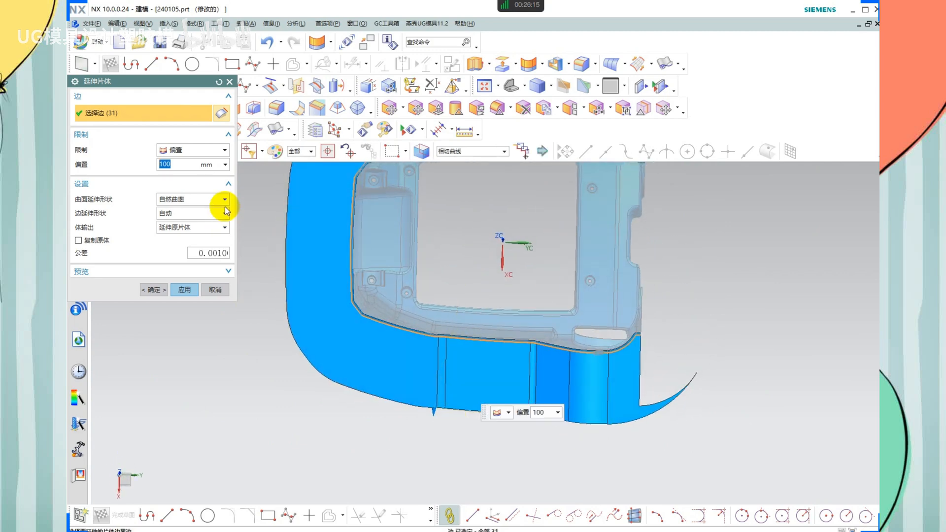
pyautogui.moveTo(432, 436); pyautogui.dragTo(429, 445)
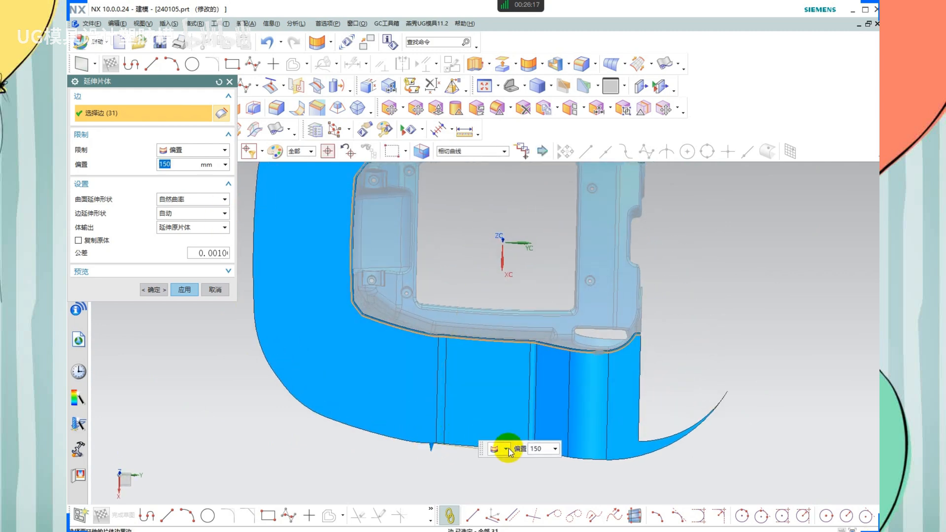
pyautogui.middleClick(448, 377)
pyautogui.moveTo(595, 380); pyautogui.dragTo(574, 350, button='middle')
pyautogui.middleClick(539, 355)
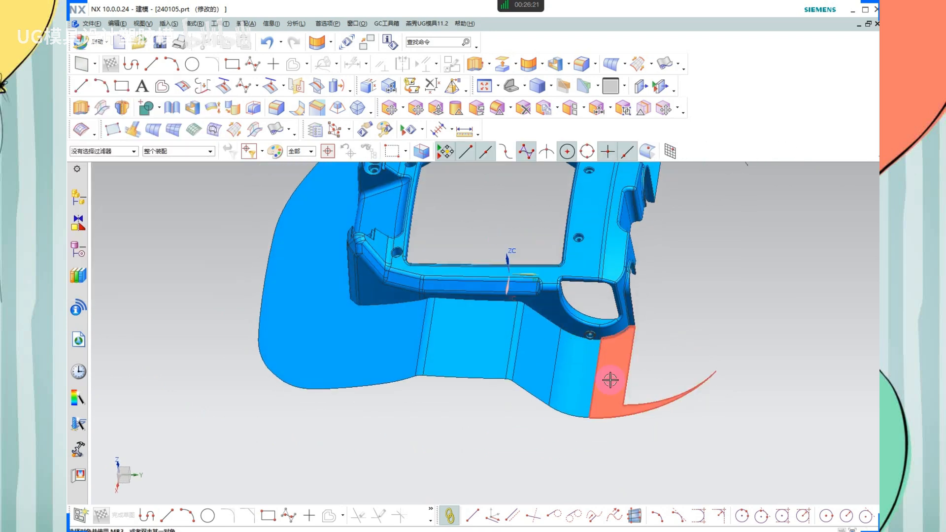
# Examine the extended sheets near the notched end, including the straight side edge and the thin curved tail, from both sides
pyautogui.moveTo(611, 379); pyautogui.dragTo(647, 444, button='middle')
pyautogui.scroll(-2, 647, 445)
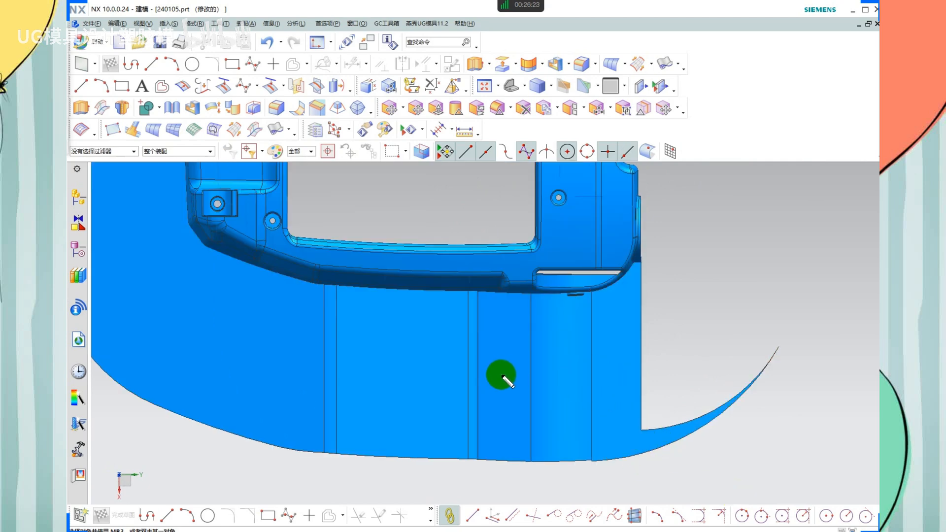
pyautogui.scroll(2, 552, 373)
pyautogui.scroll(-2, 620, 390)
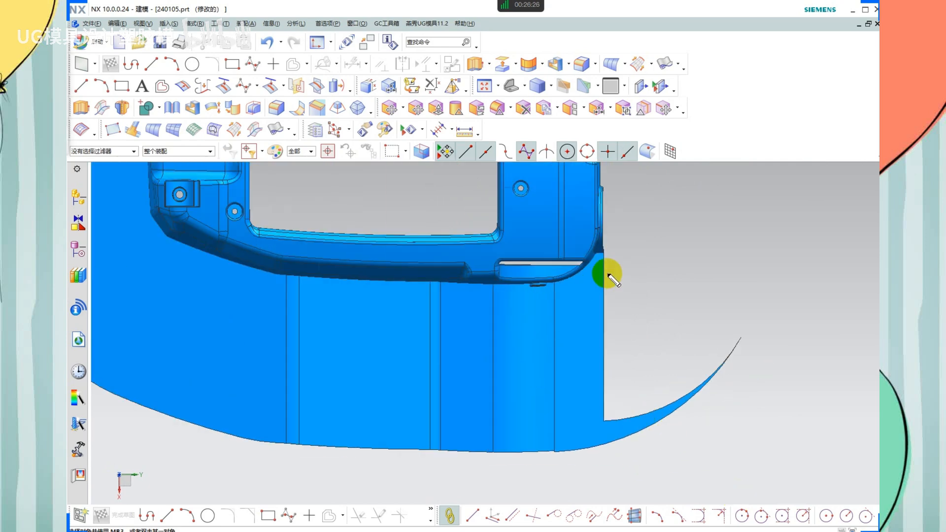
pyautogui.moveTo(623, 416); pyautogui.dragTo(605, 249, button='middle')
pyautogui.keyDown('shift'); pyautogui.moveTo(633, 308); pyautogui.dragTo(606, 335, button='middle'); pyautogui.keyUp('shift')
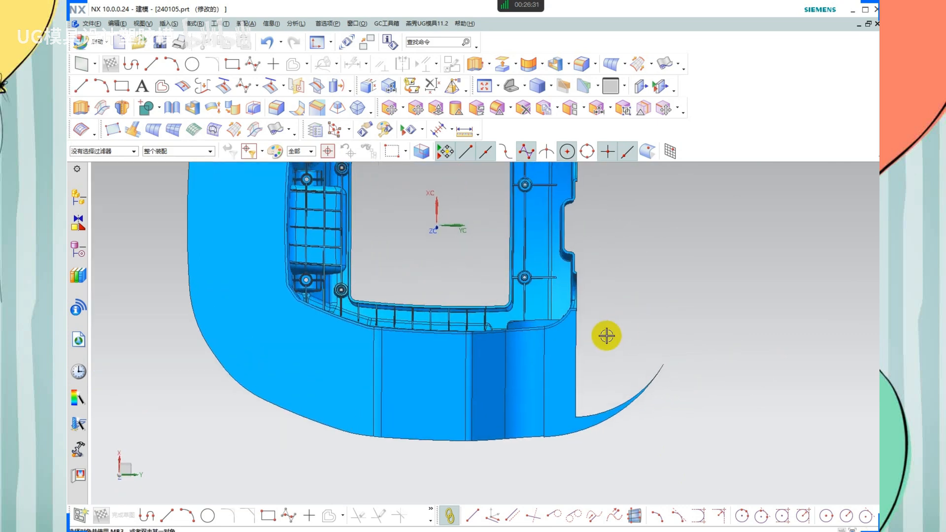
pyautogui.scroll(-1, 588, 307)
pyautogui.keyDown('shift'); pyautogui.moveTo(616, 426); pyautogui.dragTo(598, 420, button='middle'); pyautogui.keyUp('shift')
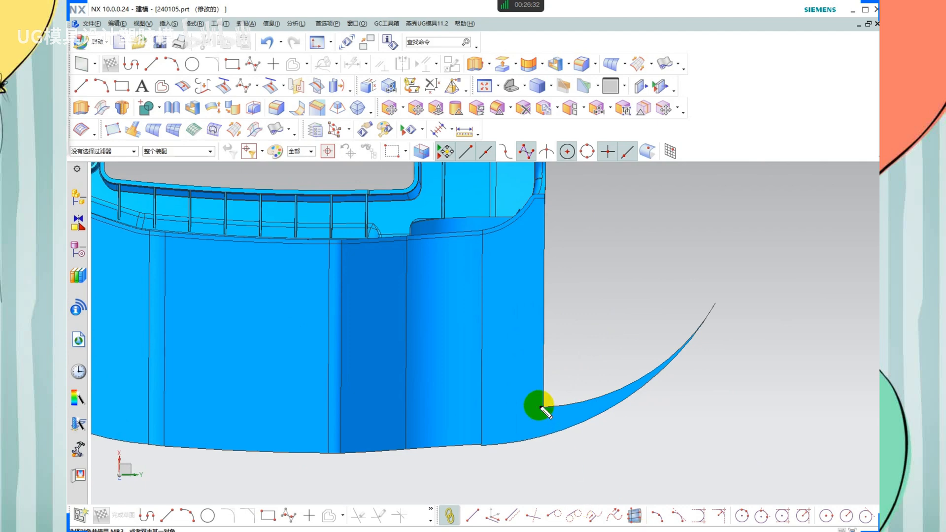
pyautogui.click(544, 435)
pyautogui.moveTo(543, 455); pyautogui.dragTo(543, 458)
pyautogui.moveTo(542, 396); pyautogui.dragTo(538, 446)
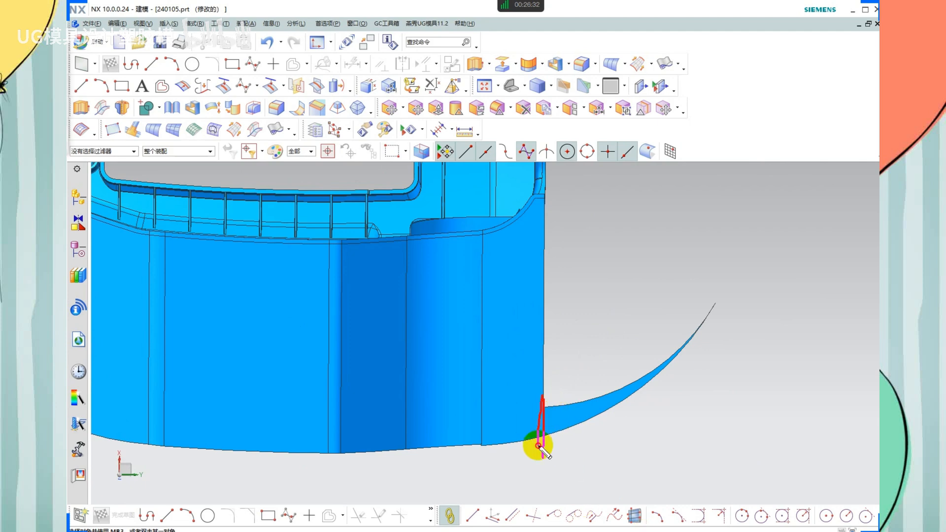
pyautogui.moveTo(579, 415); pyautogui.dragTo(595, 392)
pyautogui.moveTo(643, 364); pyautogui.dragTo(649, 370)
pyautogui.moveTo(676, 371); pyautogui.dragTo(714, 317)
pyautogui.moveTo(630, 377); pyautogui.dragTo(594, 423)
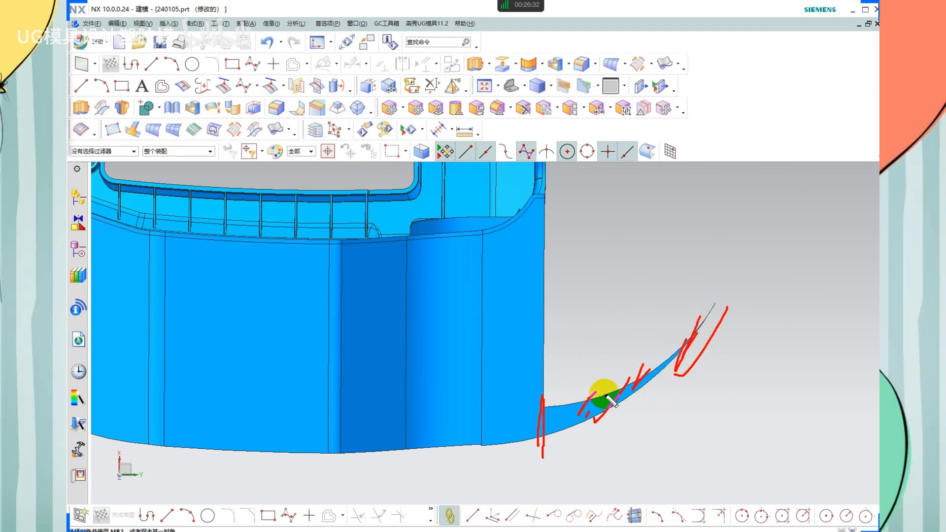
pyautogui.press('Escape')
pyautogui.scroll(-3, 651, 365)
pyautogui.scroll(3, 598, 327)
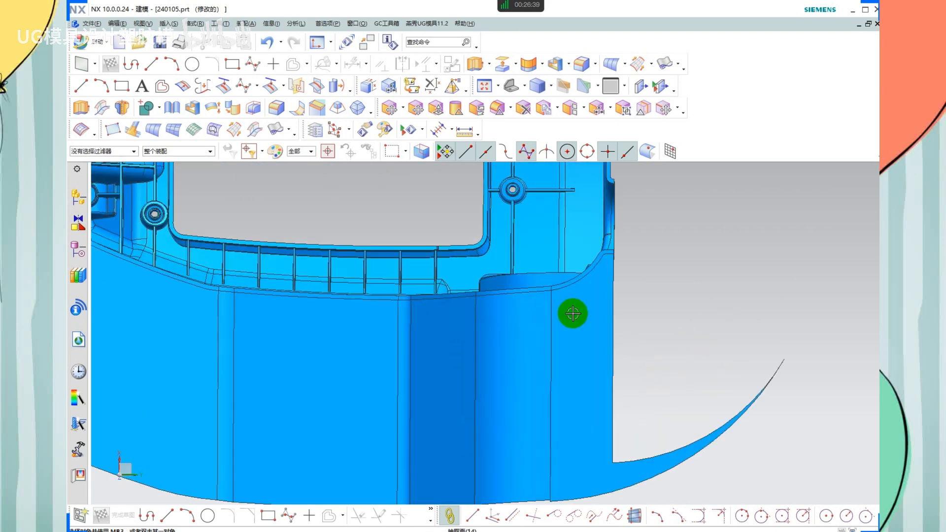
# Hide the extended sheet with the curved tail beside the notched end, and undo the hiding
pyautogui.click(580, 342)
pyautogui.hotkey('ctrl', 'b')
pyautogui.hotkey('ctrl', 'z')
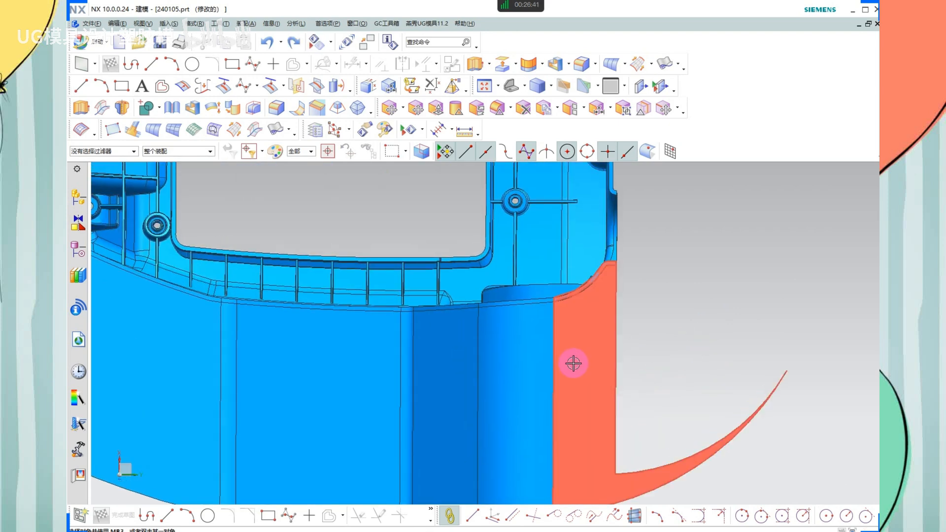
pyautogui.scroll(-3, 573, 363)
pyautogui.click(528, 63)
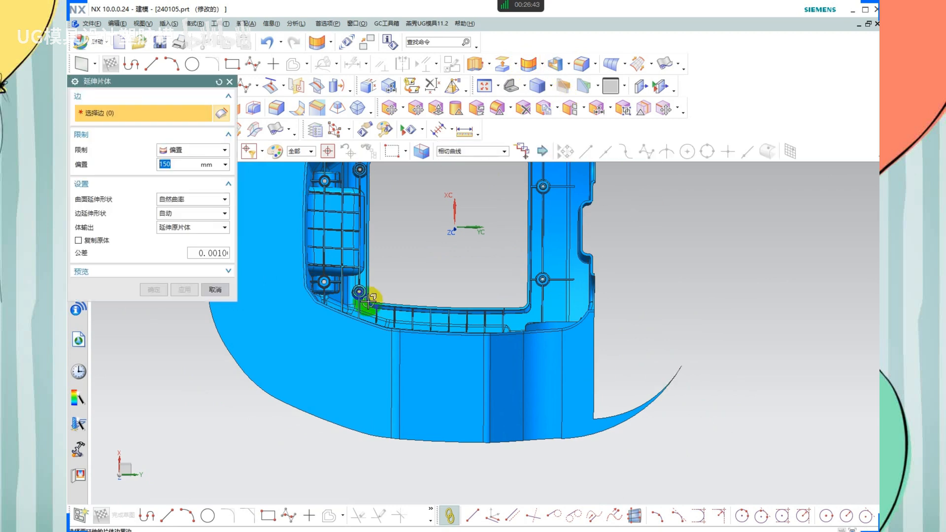
pyautogui.keyDown('shift'); pyautogui.moveTo(545, 272); pyautogui.dragTo(527, 301, button='middle'); pyautogui.keyUp('shift')
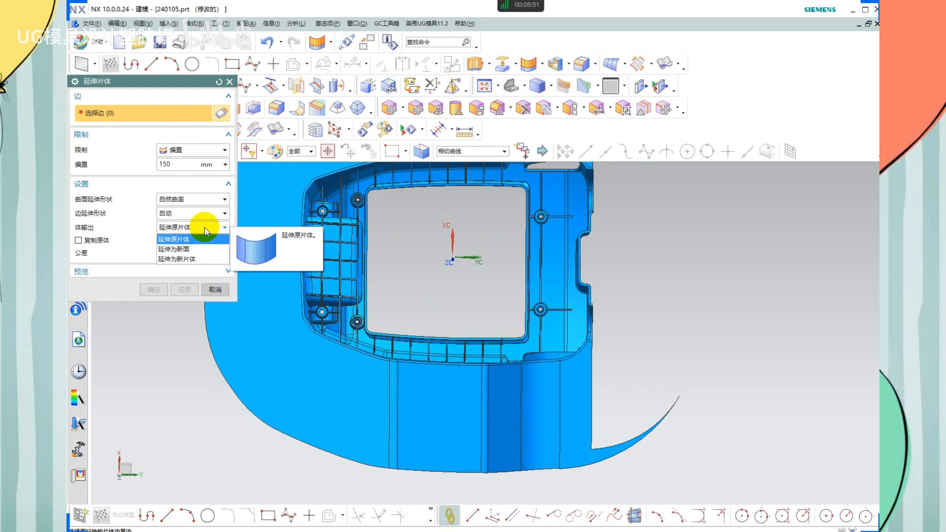
pyautogui.click(205, 239)
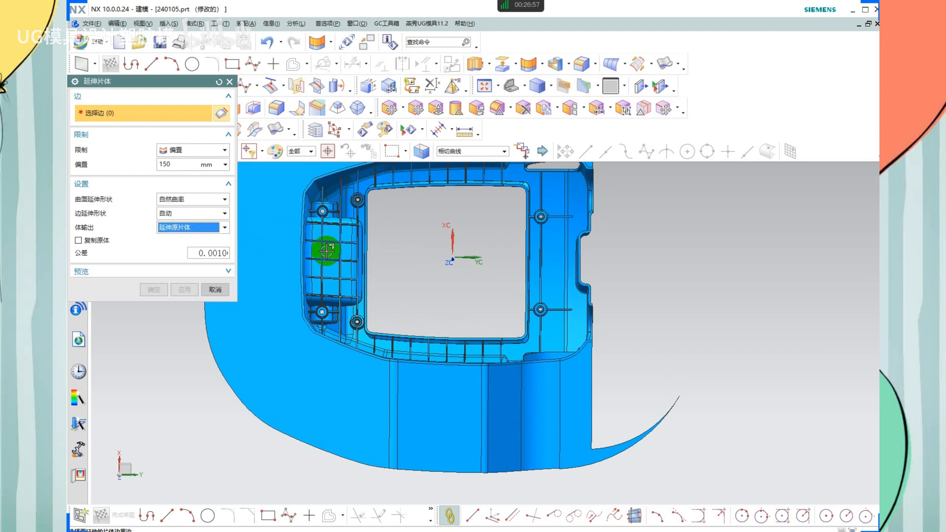
pyautogui.middleClick(349, 272)
# Try hiding the large extended sheet around the closed end to inspect its rim, and undo the hiding
pyautogui.scroll(-2, 377, 254)
pyautogui.scroll(8, 388, 218)
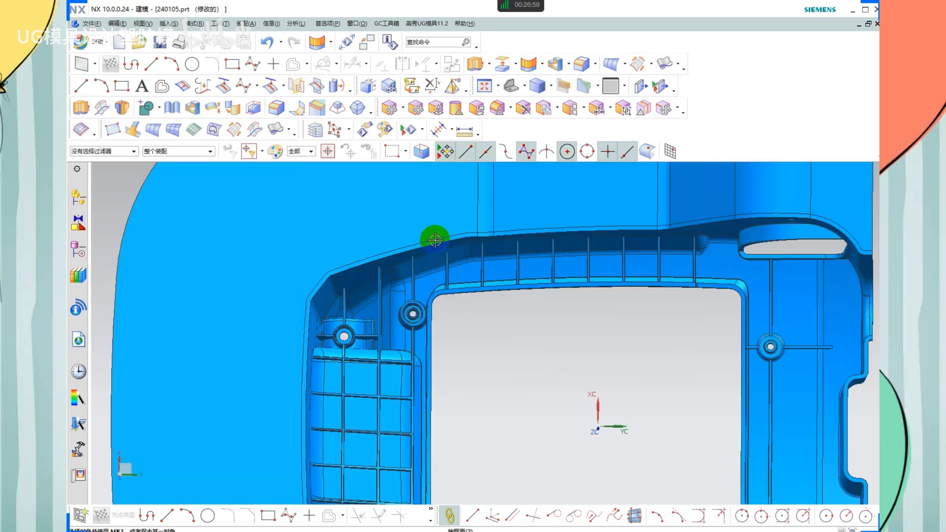
pyautogui.hotkey('ctrl', 'z')
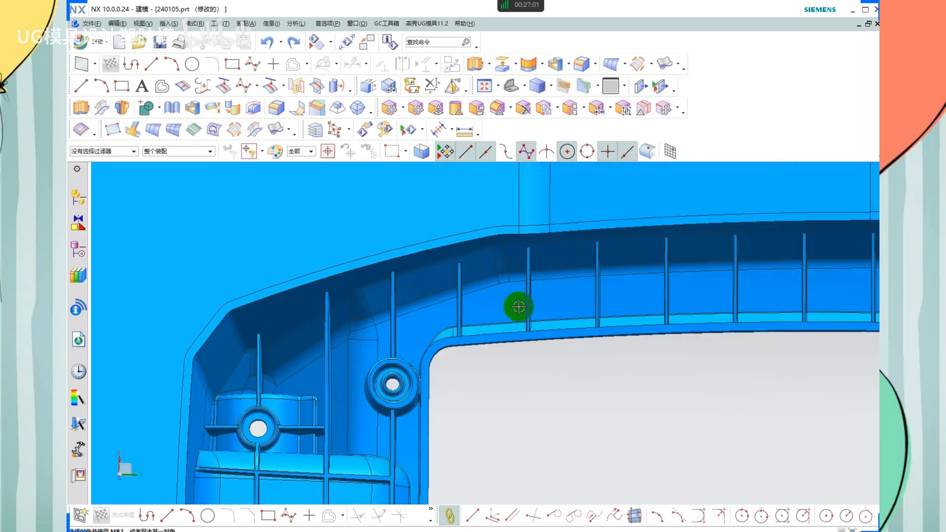
pyautogui.moveTo(512, 222); pyautogui.dragTo(468, 232)
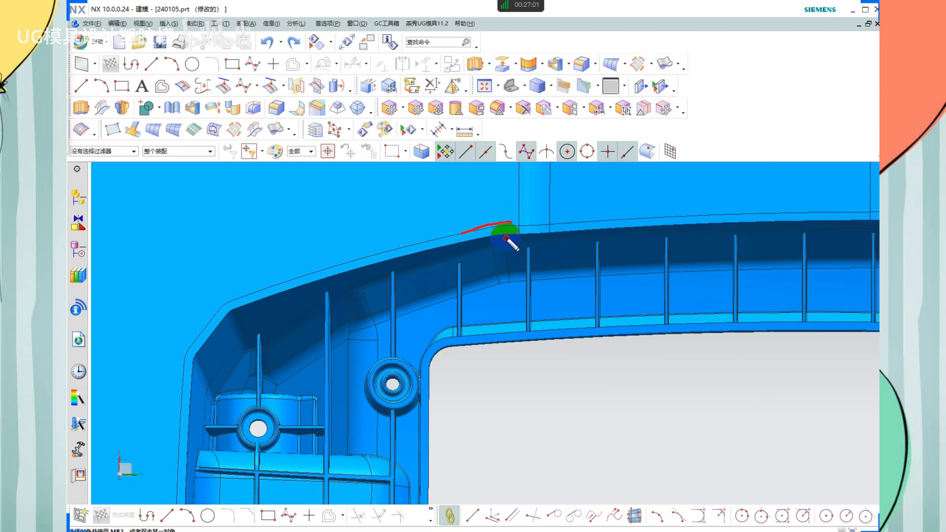
pyautogui.press('Escape')
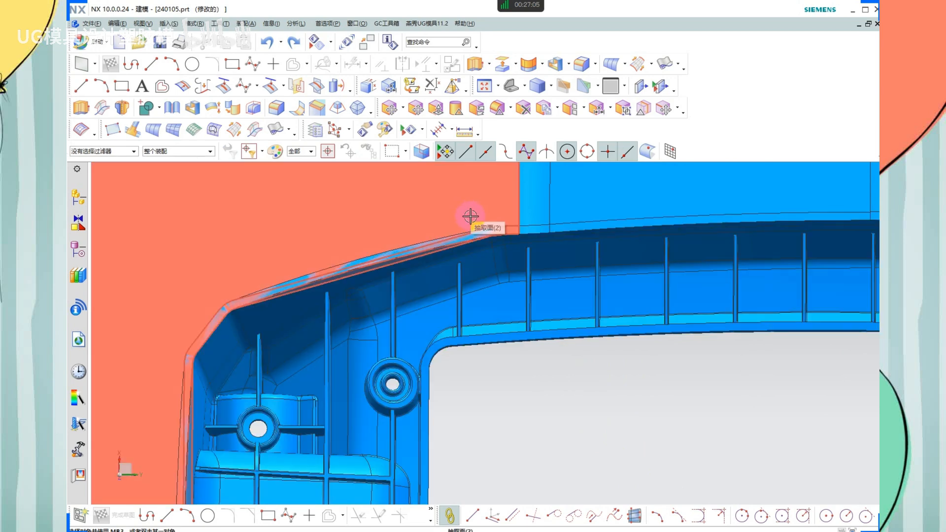
pyautogui.click(497, 260)
pyautogui.hotkey('ctrl', 'b')
pyautogui.hotkey('ctrl', 'z')
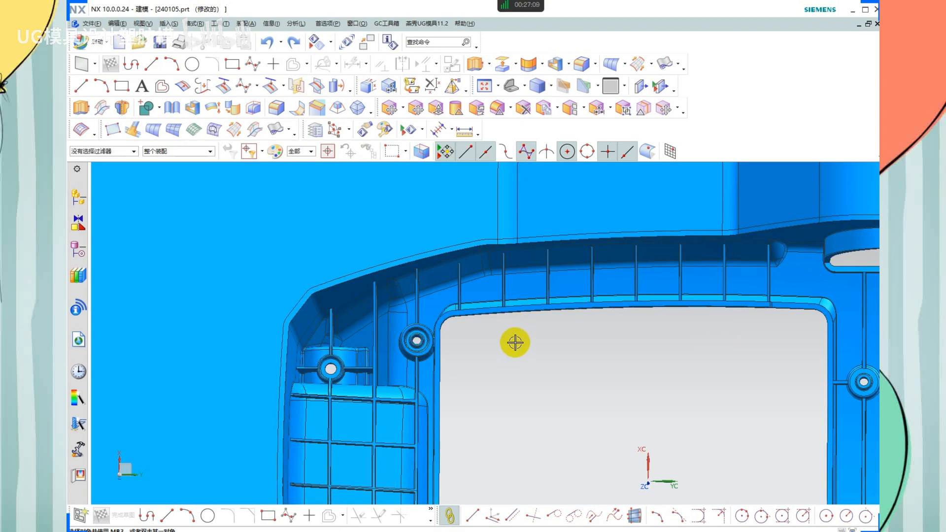
pyautogui.scroll(-2, 515, 342)
pyautogui.click(82, 128)
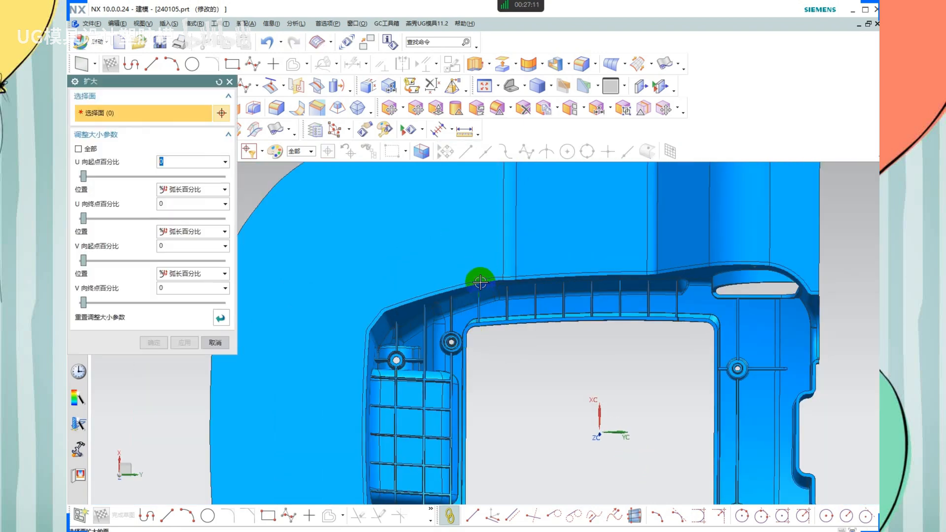
pyautogui.scroll(3, 480, 282)
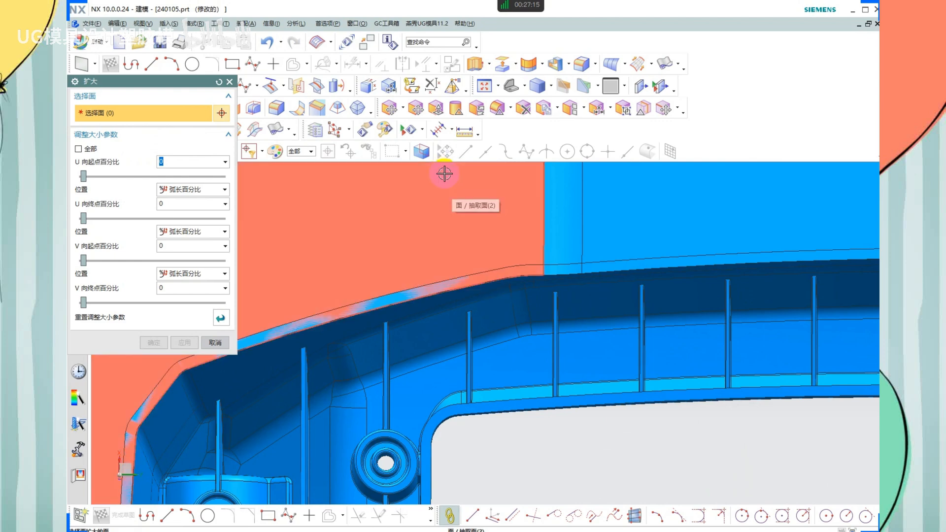
pyautogui.scroll(-5, 448, 201)
pyautogui.press('Escape')
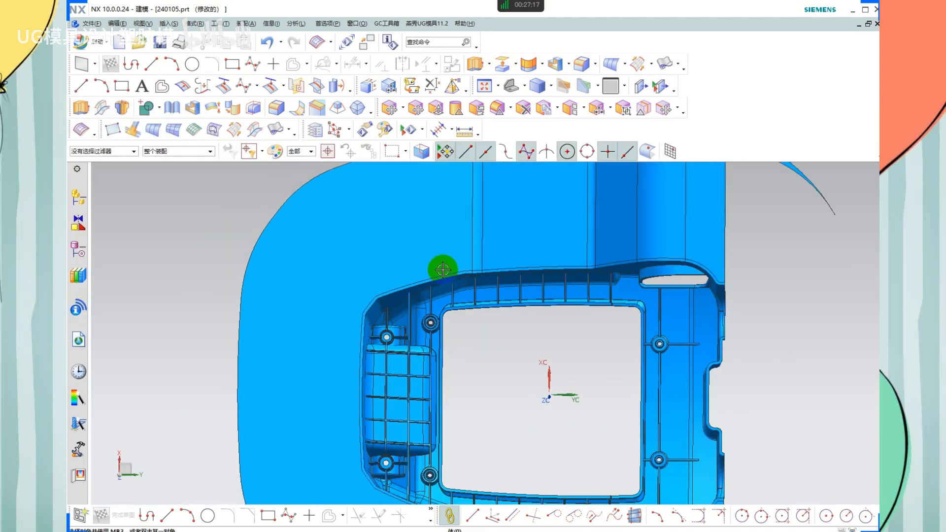
# Extend one sloped outer edge of the closed-end sheet by 150 mm, with the body output set to extend as new face
pyautogui.click(524, 92)
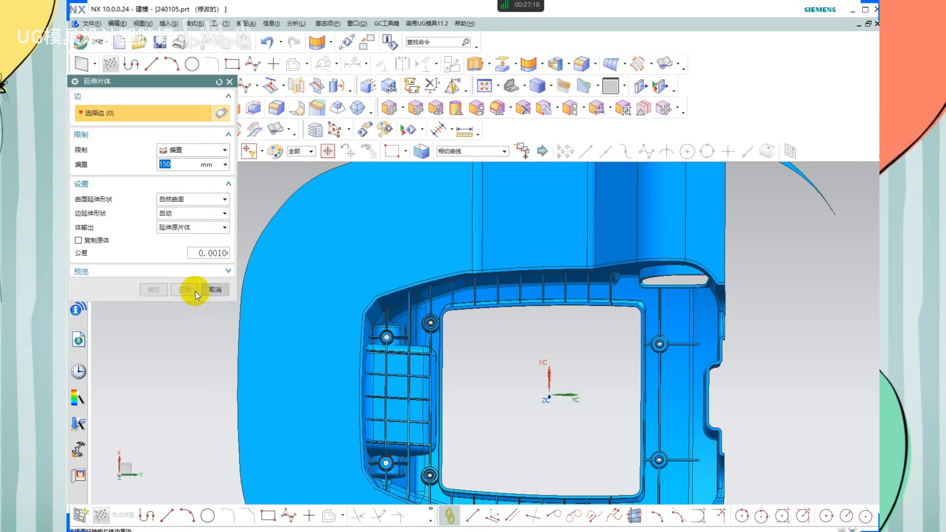
pyautogui.click(192, 227)
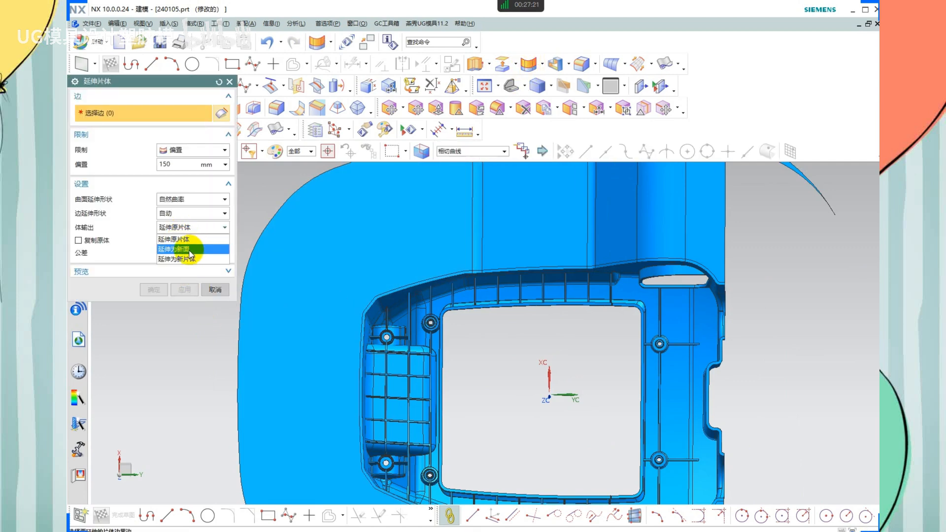
pyautogui.click(189, 250)
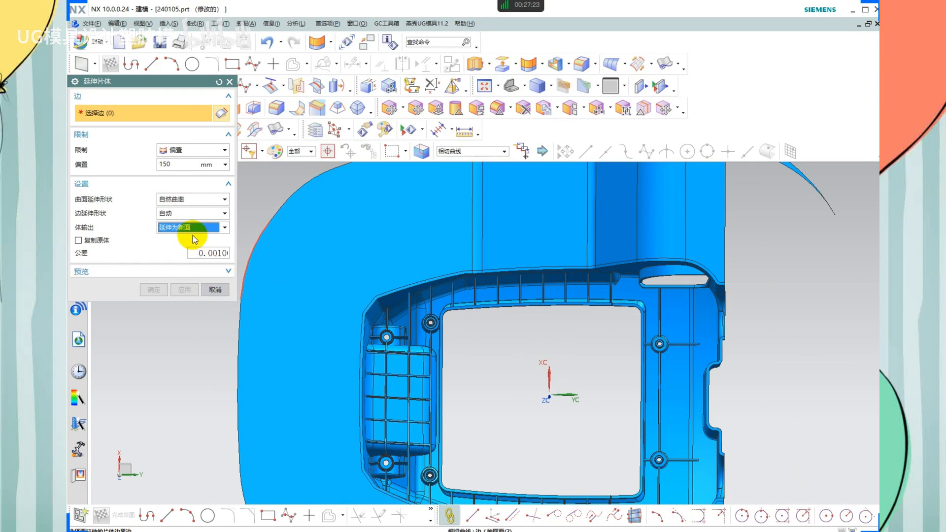
pyautogui.scroll(-3, 481, 256)
pyautogui.scroll(5, 483, 246)
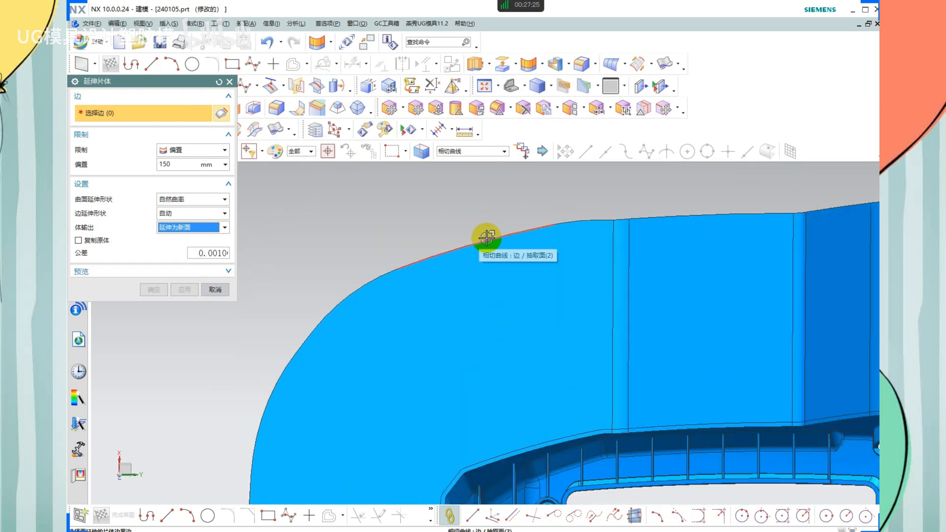
pyautogui.click(483, 238)
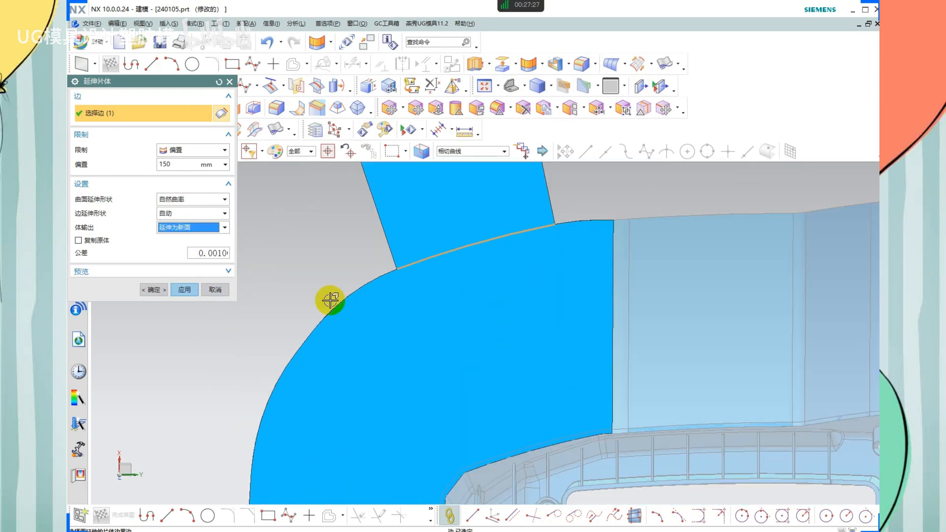
pyautogui.click(144, 289)
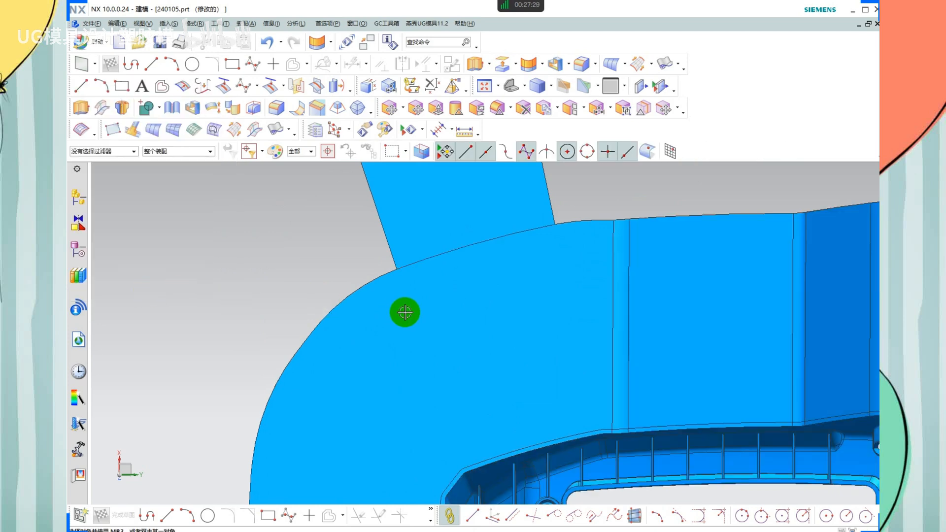
pyautogui.scroll(2, 583, 186)
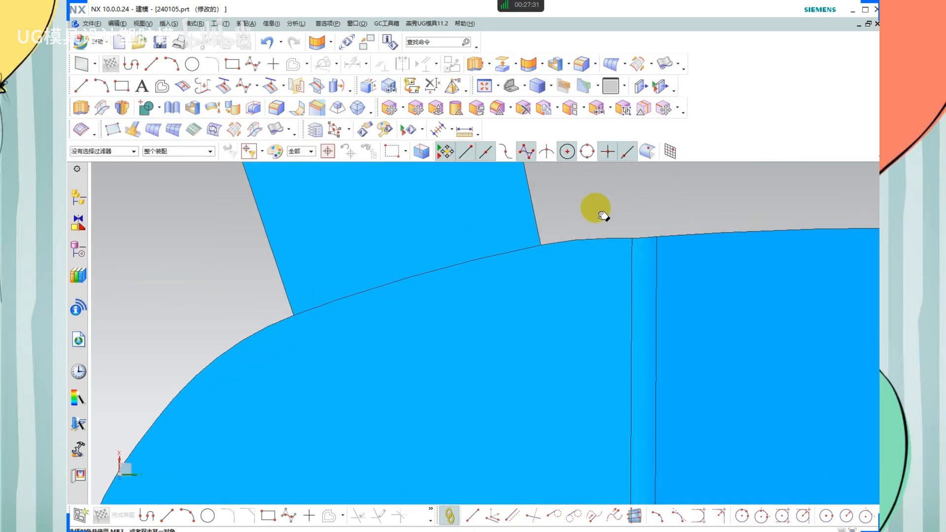
pyautogui.moveTo(534, 257); pyautogui.dragTo(348, 336)
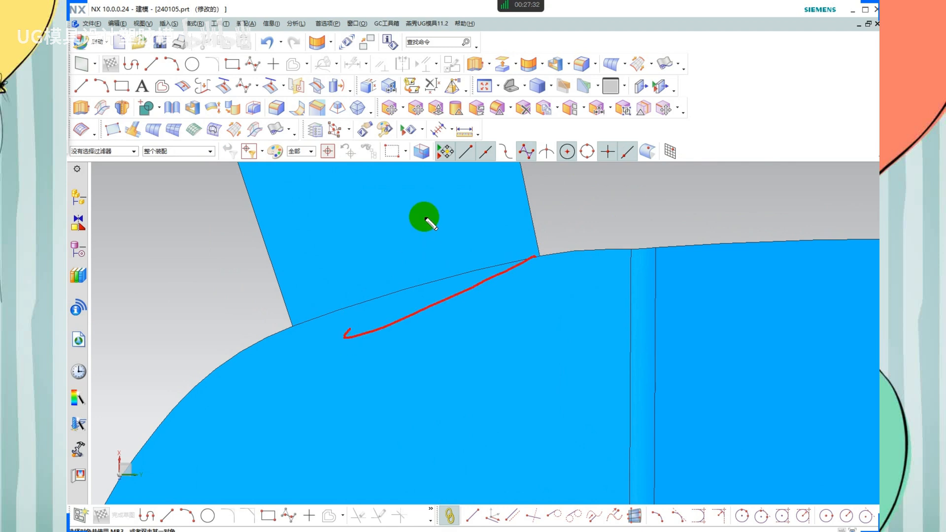
pyautogui.moveTo(421, 216); pyautogui.dragTo(354, 259)
pyautogui.moveTo(387, 205); pyautogui.dragTo(386, 232)
pyautogui.moveTo(378, 198); pyautogui.dragTo(365, 222)
pyautogui.moveTo(398, 191); pyautogui.dragTo(407, 214)
pyautogui.moveTo(462, 314)
pyautogui.mouseDown()
pyautogui.moveTo(457, 333)
pyautogui.moveTo(488, 326)
pyautogui.mouseUp()
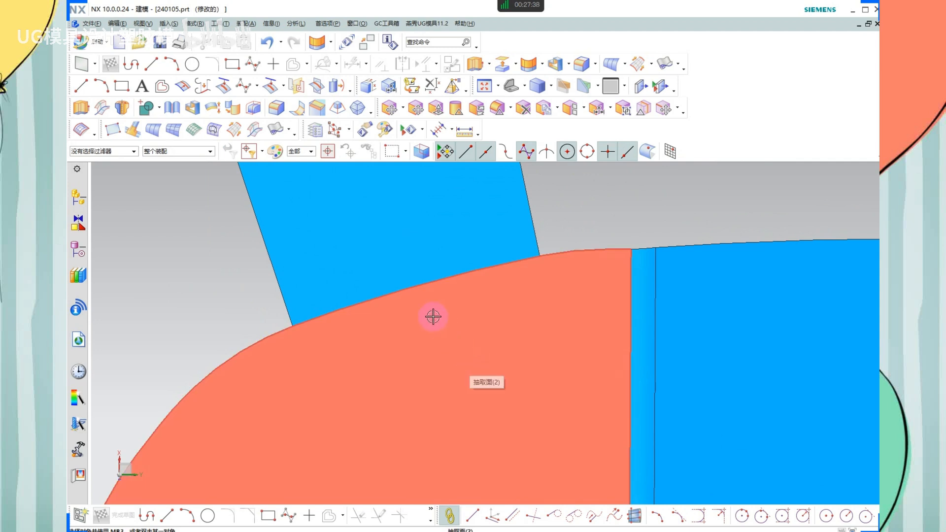
# Remove the parameters from the closed-end sheet together with the face extended from its sloped outer edge
pyautogui.scroll(-3, 433, 317)
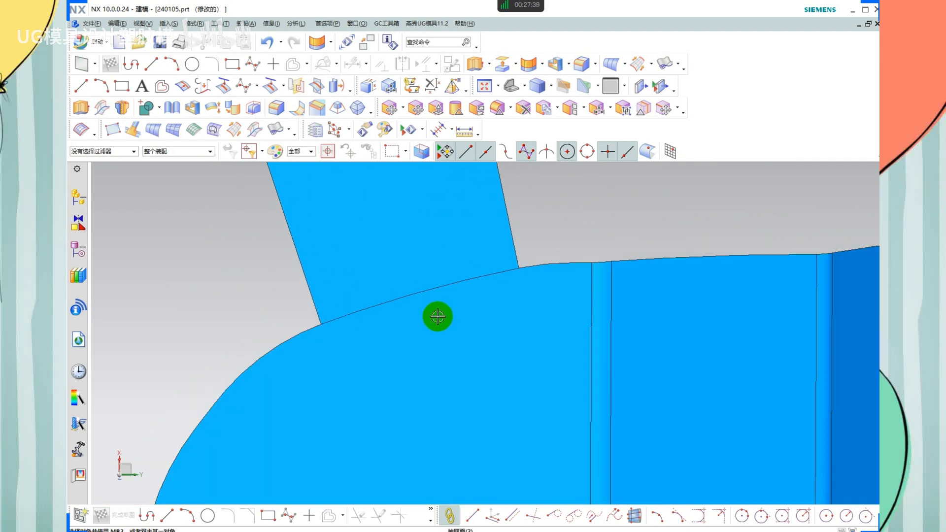
pyautogui.click(493, 290)
pyautogui.click(473, 263)
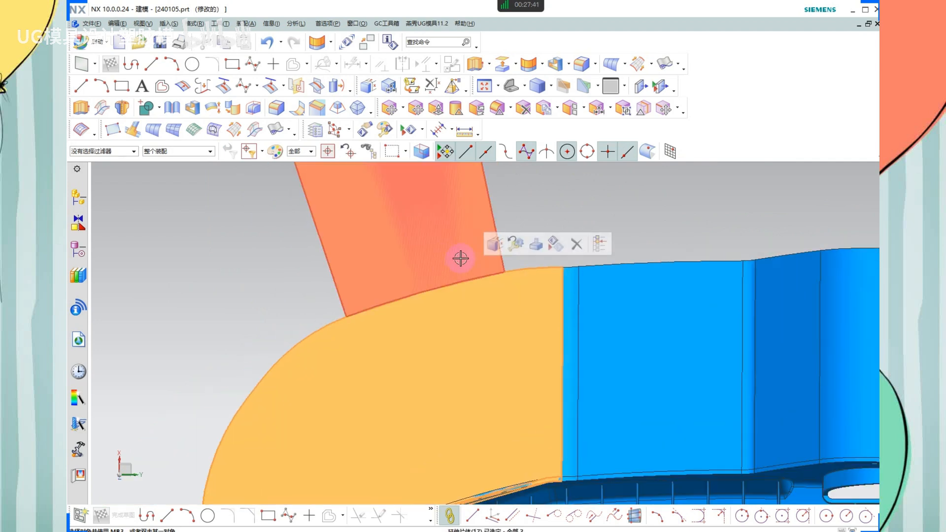
pyautogui.press('r')
pyautogui.middleClick(447, 300)
pyautogui.scroll(1, 470, 318)
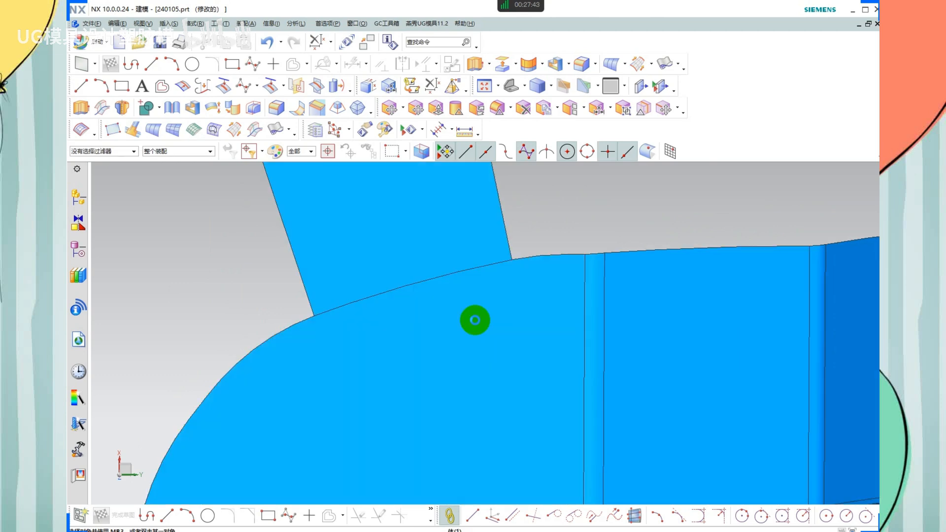
# Hide the closed-end sheet with its attached sloped extension as one body, and undo the hiding
pyautogui.keyDown('shift'); pyautogui.moveTo(556, 216); pyautogui.dragTo(582, 245, button='middle'); pyautogui.keyUp('shift')
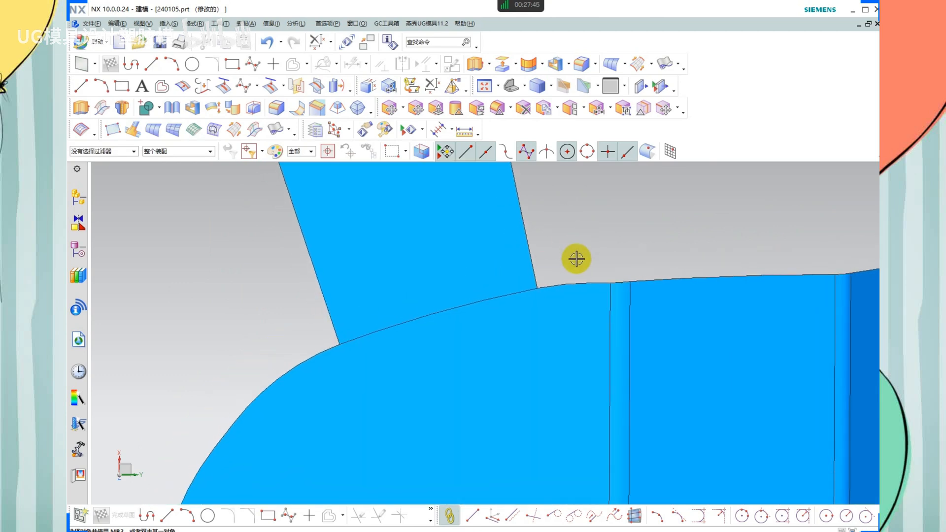
pyautogui.scroll(-2, 433, 273)
pyautogui.click(468, 296)
pyautogui.hotkey('ctrl', 'b')
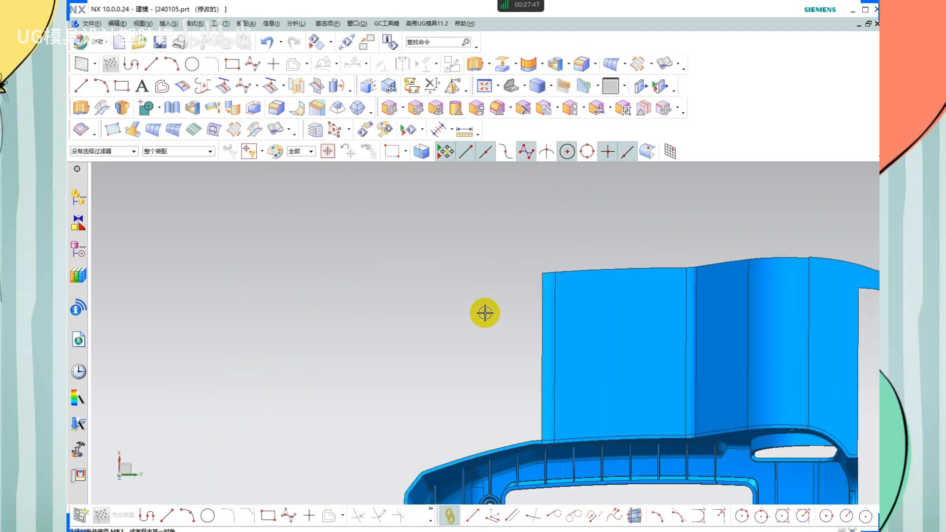
pyautogui.hotkey('ctrl', 'z')
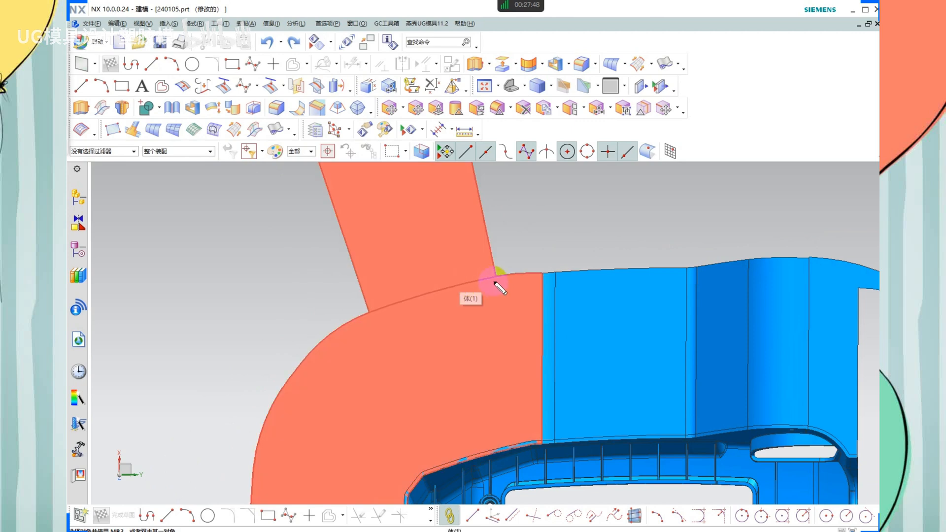
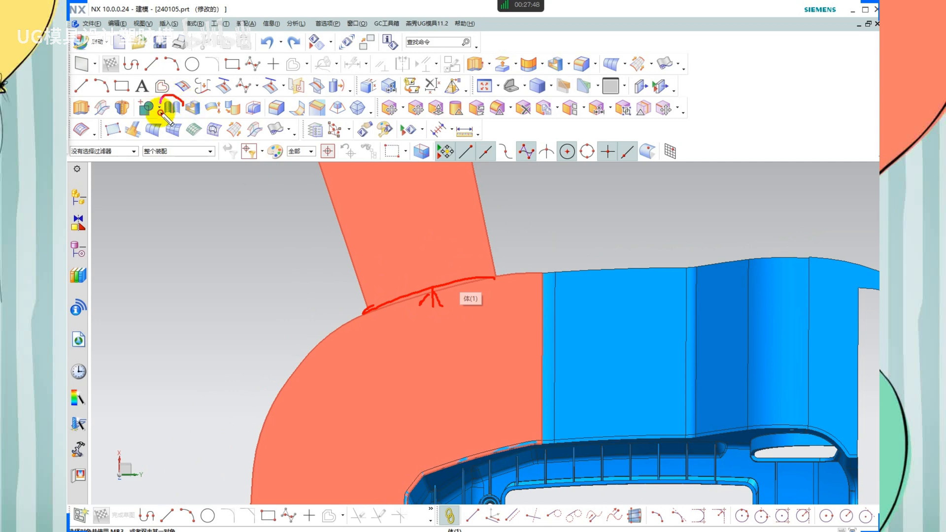
pyautogui.moveTo(178, 118)
pyautogui.mouseDown()
pyautogui.moveTo(196, 171)
pyautogui.moveTo(174, 136)
pyautogui.mouseUp()
pyautogui.moveTo(176, 118); pyautogui.dragTo(198, 134)
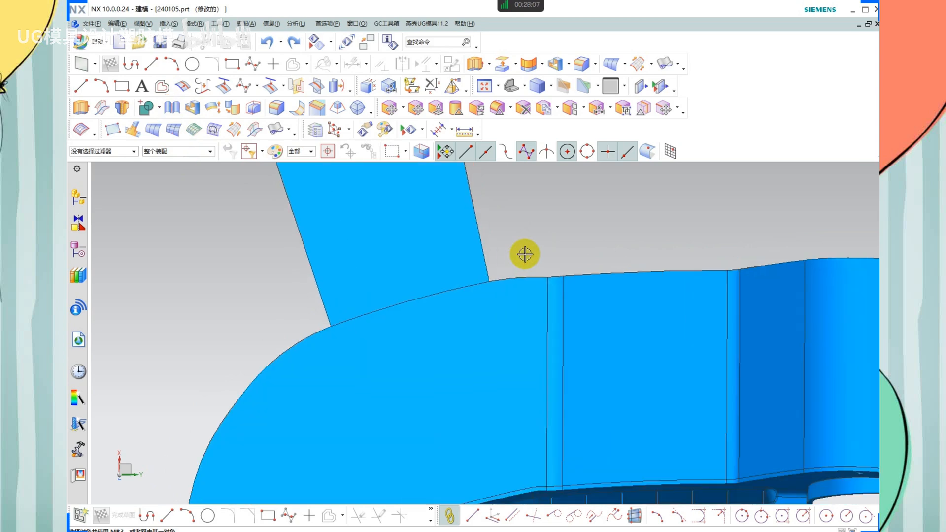
pyautogui.scroll(2, 535, 246)
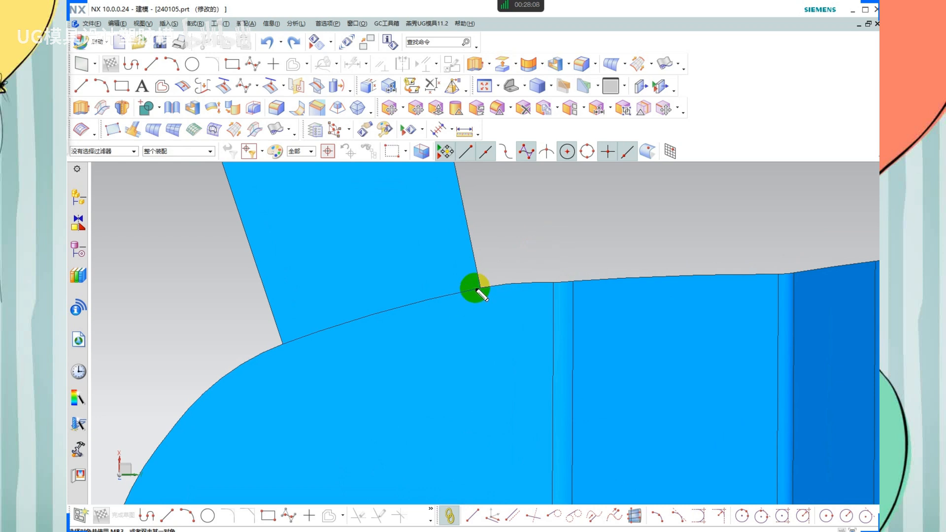
pyautogui.moveTo(477, 287); pyautogui.dragTo(281, 340)
pyautogui.press('Escape')
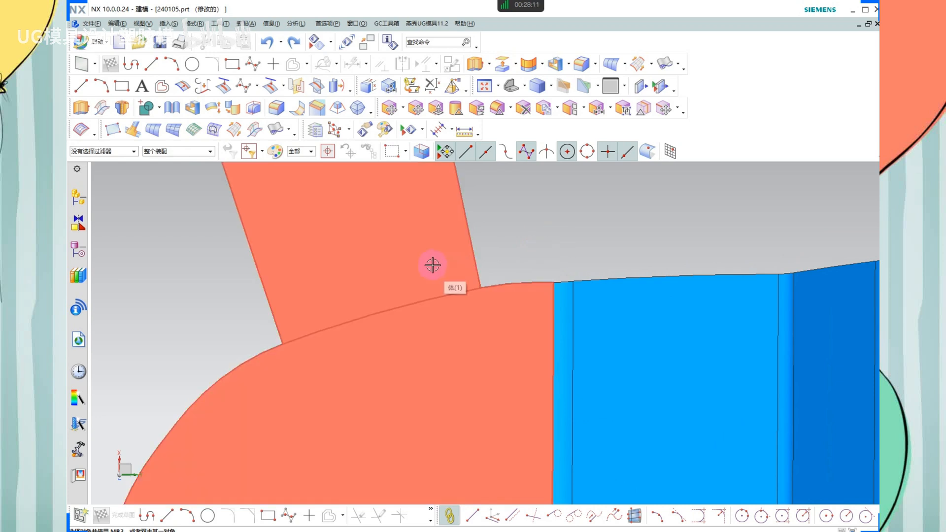
pyautogui.scroll(-3, 454, 264)
pyautogui.scroll(2, 517, 276)
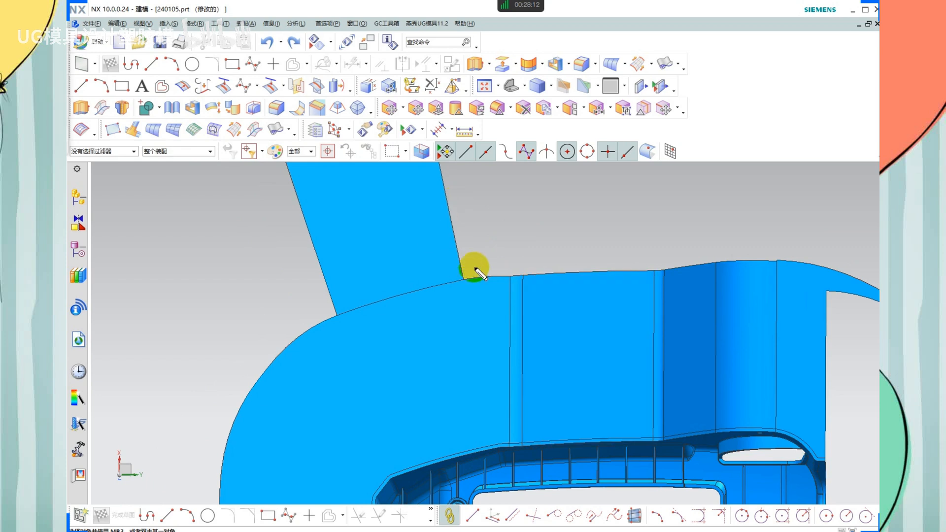
pyautogui.moveTo(475, 268)
pyautogui.mouseDown()
pyautogui.moveTo(339, 236)
pyautogui.moveTo(408, 145)
pyautogui.moveTo(417, 249)
pyautogui.moveTo(368, 302)
pyautogui.moveTo(354, 438)
pyautogui.mouseUp()
pyautogui.moveTo(404, 282)
pyautogui.mouseDown()
pyautogui.moveTo(415, 277)
pyautogui.moveTo(522, 408)
pyautogui.moveTo(363, 456)
pyautogui.mouseUp()
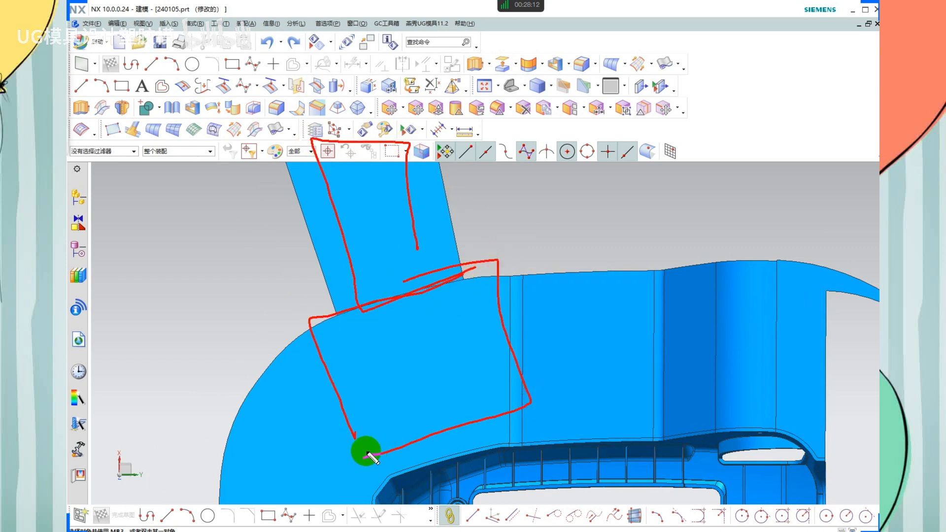
pyautogui.moveTo(420, 295); pyautogui.dragTo(401, 337)
pyautogui.moveTo(421, 296); pyautogui.dragTo(439, 313)
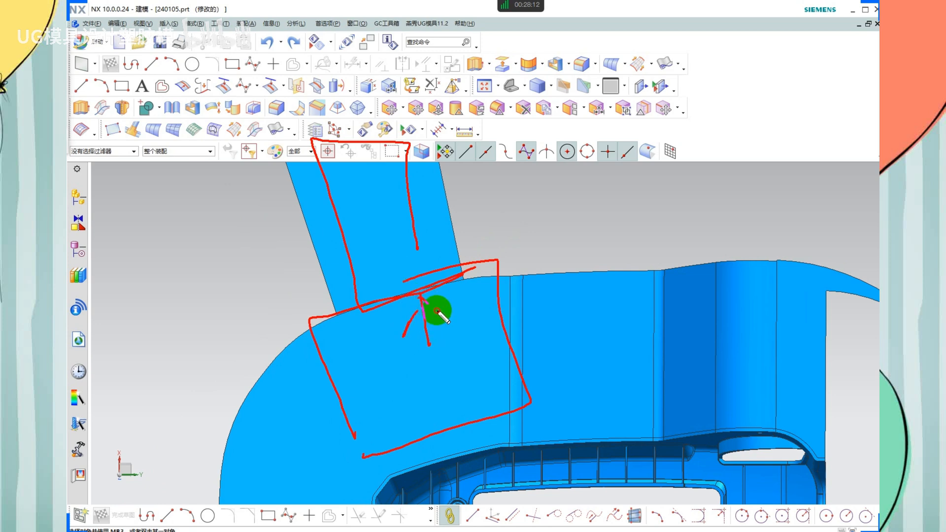
pyautogui.press('Escape')
pyautogui.scroll(-1, 530, 240)
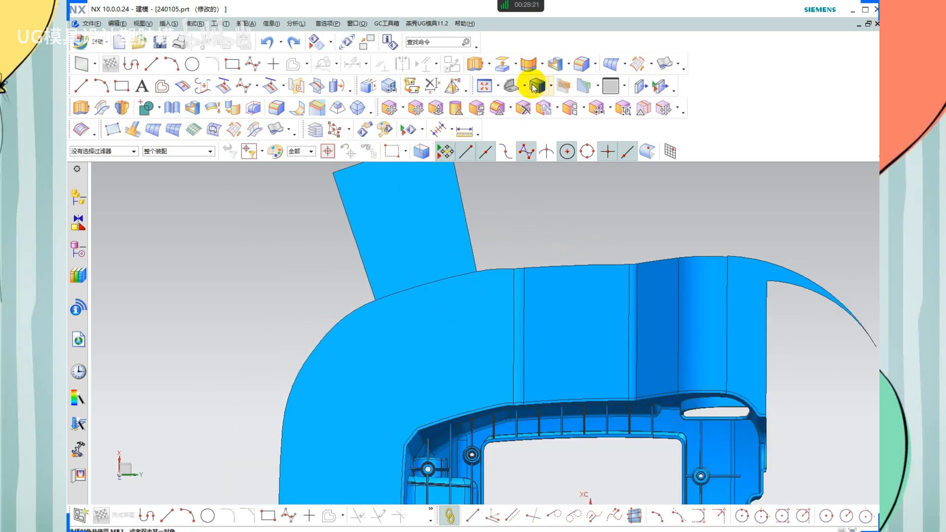
# Extend the outer edge of the sloped strip by 150 mm, with the body output set to extend as new sheet body
pyautogui.click(524, 65)
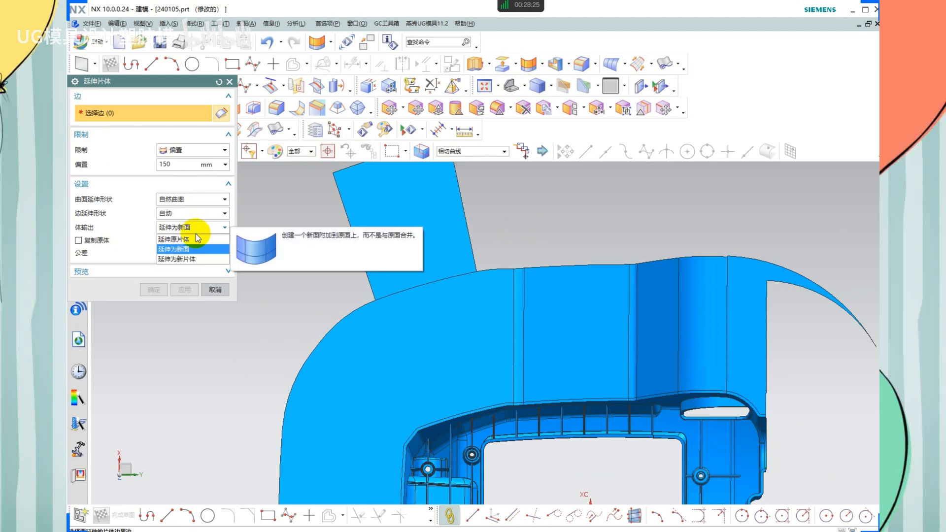
pyautogui.click(187, 260)
pyautogui.scroll(-2, 634, 392)
pyautogui.scroll(4, 502, 251)
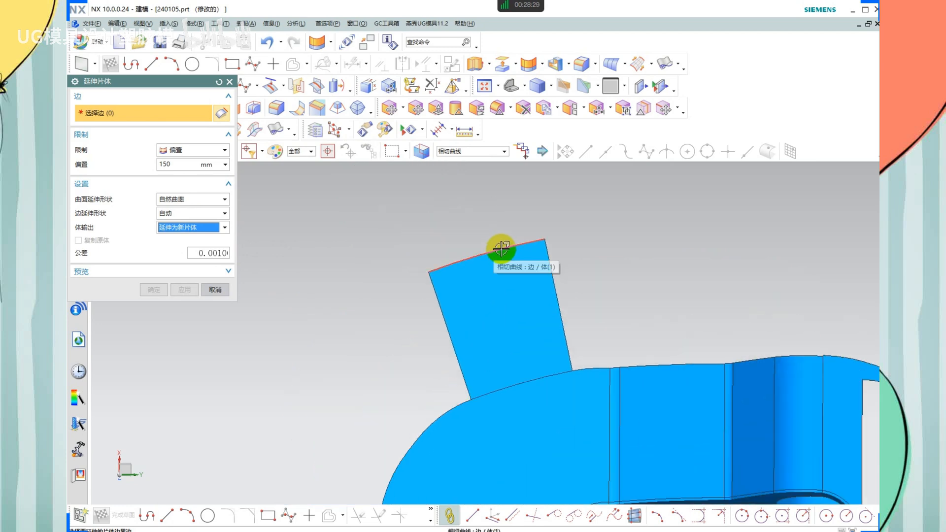
pyautogui.click(501, 248)
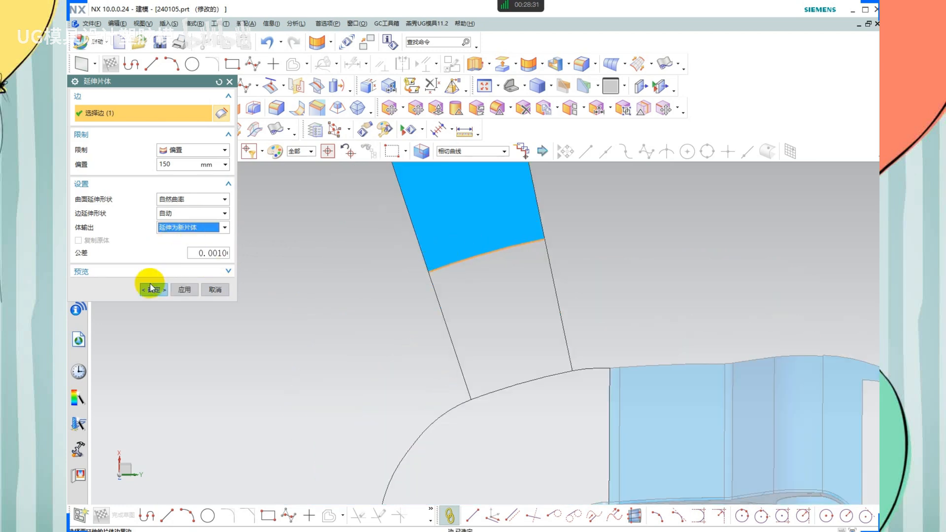
pyautogui.click(153, 290)
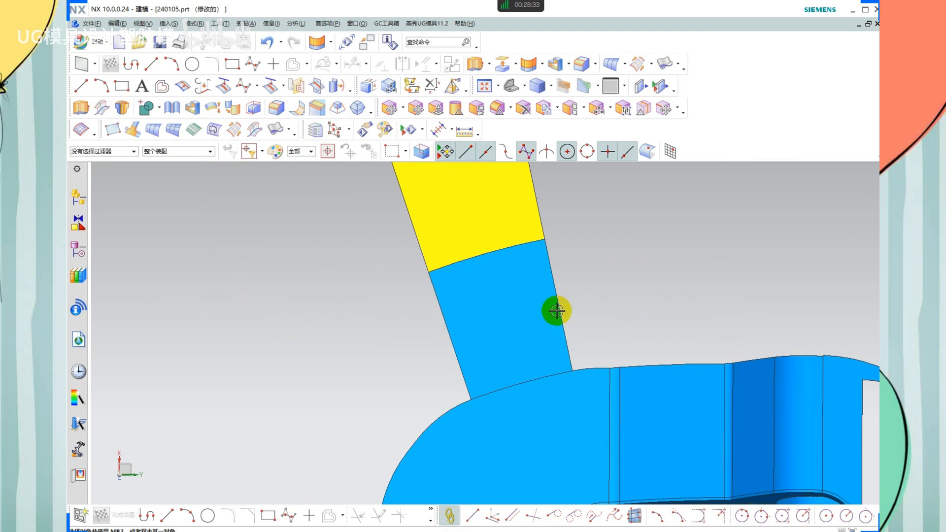
# Hide the separate yellow sheet beyond the sloped strip several times, undoing the hiding each time
pyautogui.keyDown('shift'); pyautogui.moveTo(583, 279); pyautogui.dragTo(553, 332, button='middle'); pyautogui.keyUp('shift')
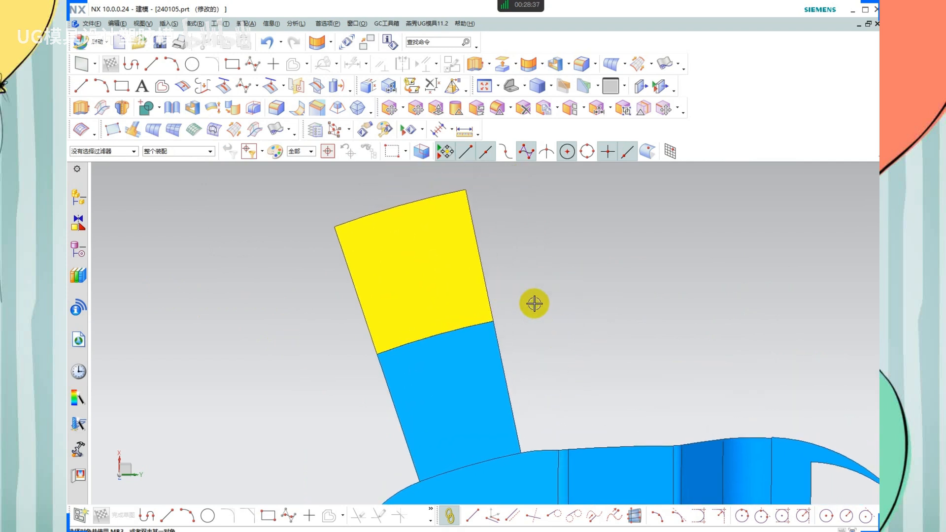
pyautogui.moveTo(510, 276)
pyautogui.mouseDown()
pyautogui.moveTo(493, 289)
pyautogui.moveTo(500, 304)
pyautogui.mouseUp()
pyautogui.moveTo(544, 338)
pyautogui.mouseDown()
pyautogui.moveTo(518, 349)
pyautogui.moveTo(539, 364)
pyautogui.mouseUp()
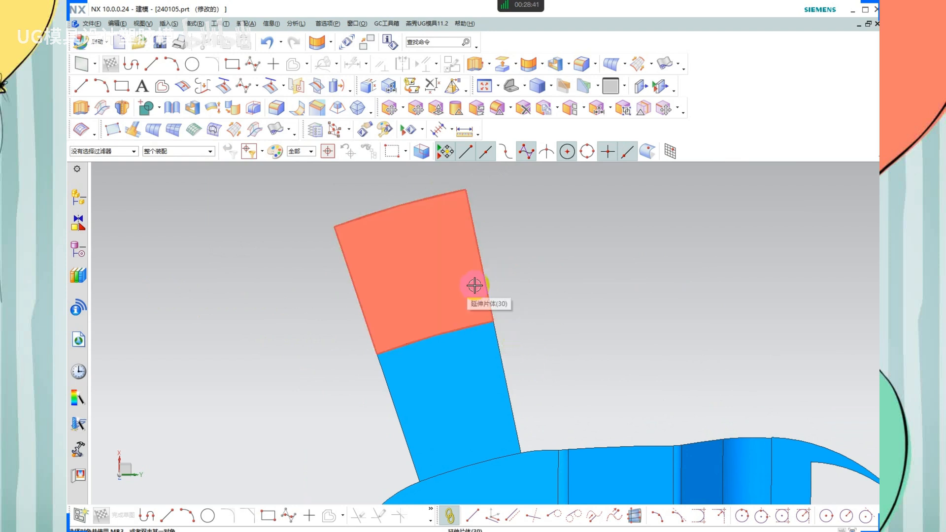
pyautogui.click(464, 276)
pyautogui.hotkey('ctrl', 'b')
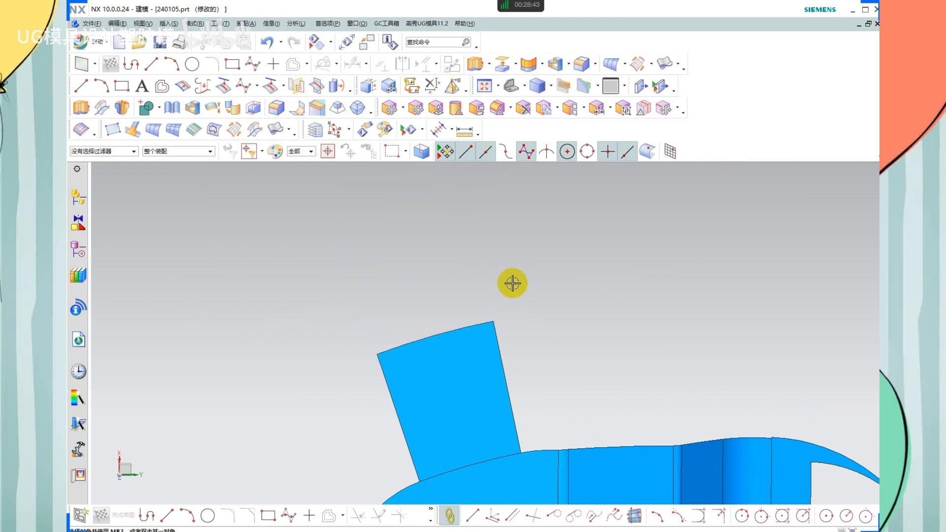
pyautogui.hotkey('ctrl', 'z')
pyautogui.click(473, 285)
pyautogui.hotkey('ctrl', 'b')
pyautogui.hotkey('ctrl', 'z')
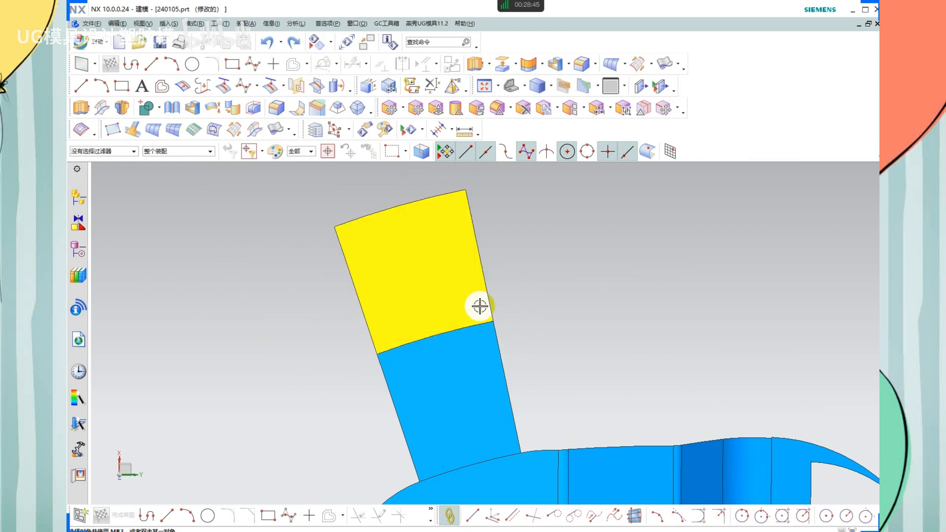
pyautogui.click(480, 306)
pyautogui.hotkey('ctrl', 'b')
pyautogui.hotkey('ctrl', 'z')
pyautogui.click(468, 291)
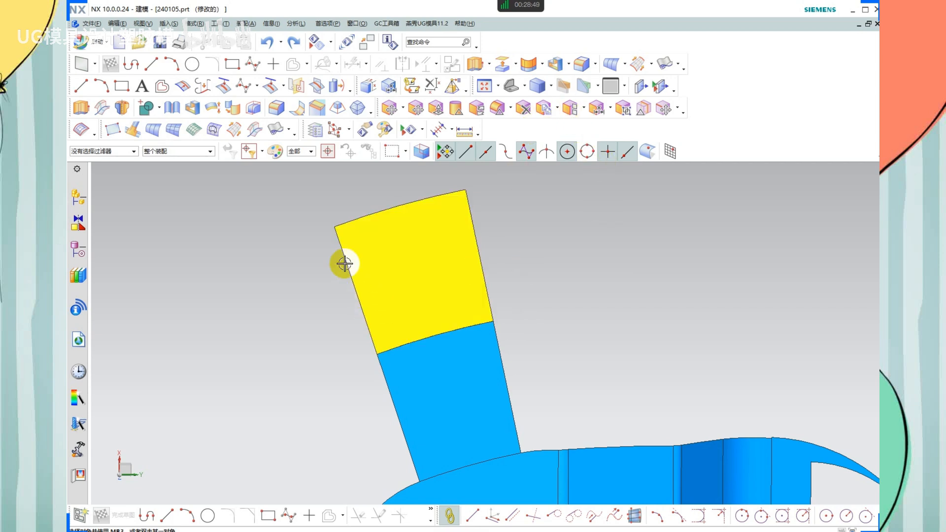
# Undo the sloped strip and its new sheet along with the earlier extensions around the product, back to the unextended rim faces
pyautogui.scroll(-5, 349, 241)
pyautogui.hotkey('ctrl', 'z')
pyautogui.hotkey('ctrl', 'z')
pyautogui.hotkey('ctrl', 'z')
pyautogui.hotkey('ctrl', 'z')
pyautogui.hotkey('ctrl', 'z')
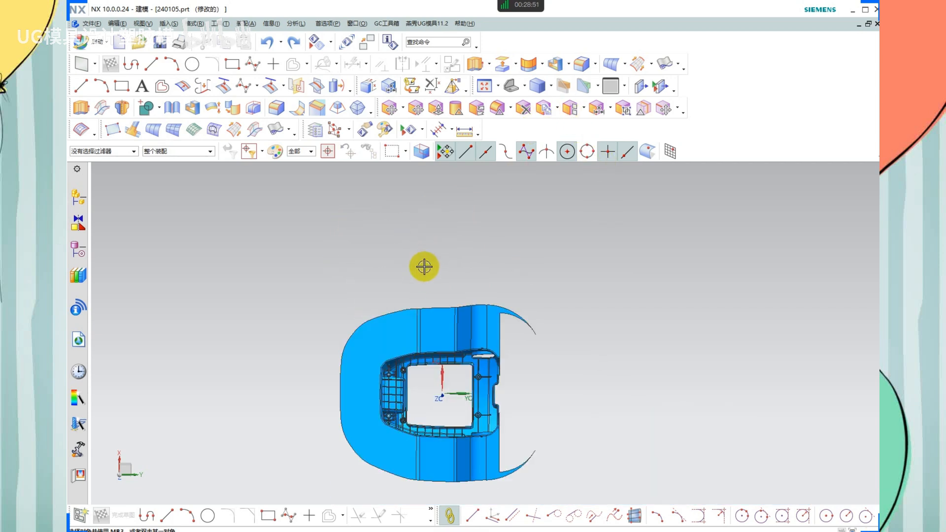
pyautogui.scroll(2, 468, 397)
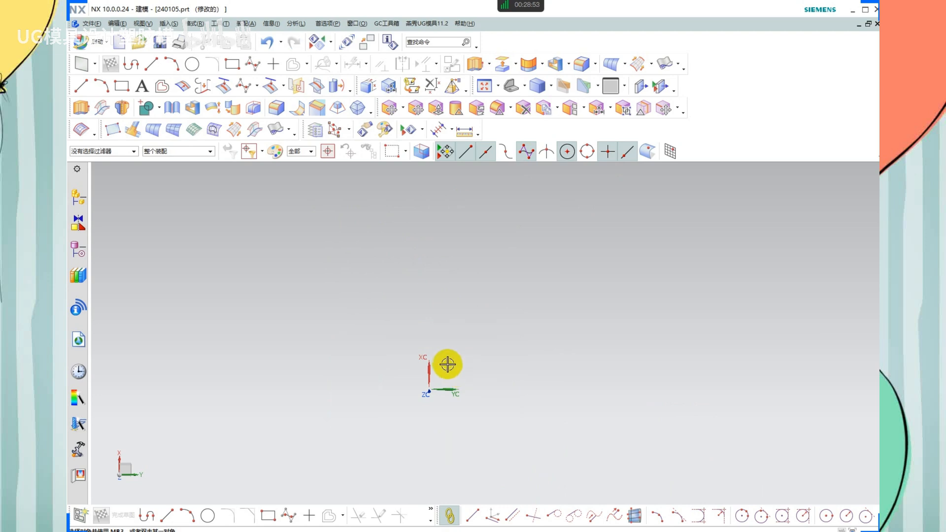
# Select the closed-end rim edges and the adjoining long-side edges for a 150 mm sheet extension output as new sheet bodies
pyautogui.click(527, 64)
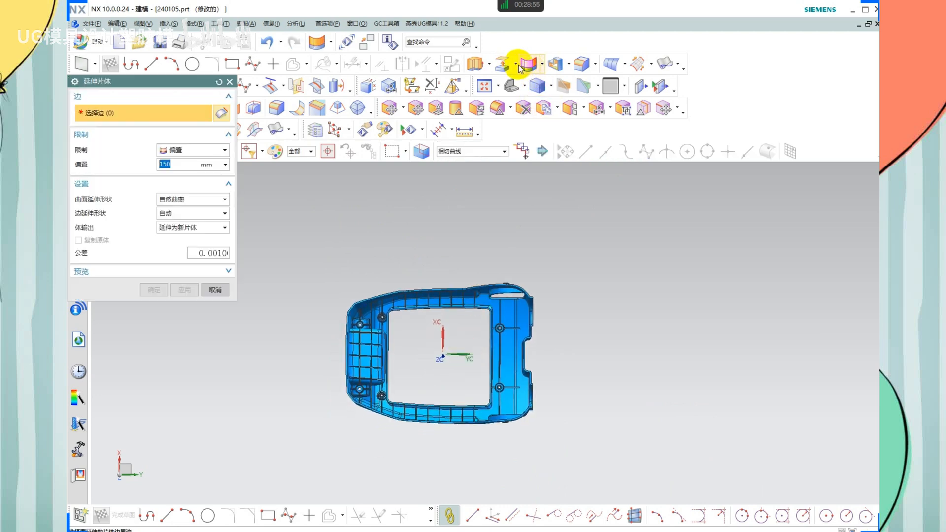
pyautogui.scroll(6, 357, 312)
pyautogui.click(418, 276)
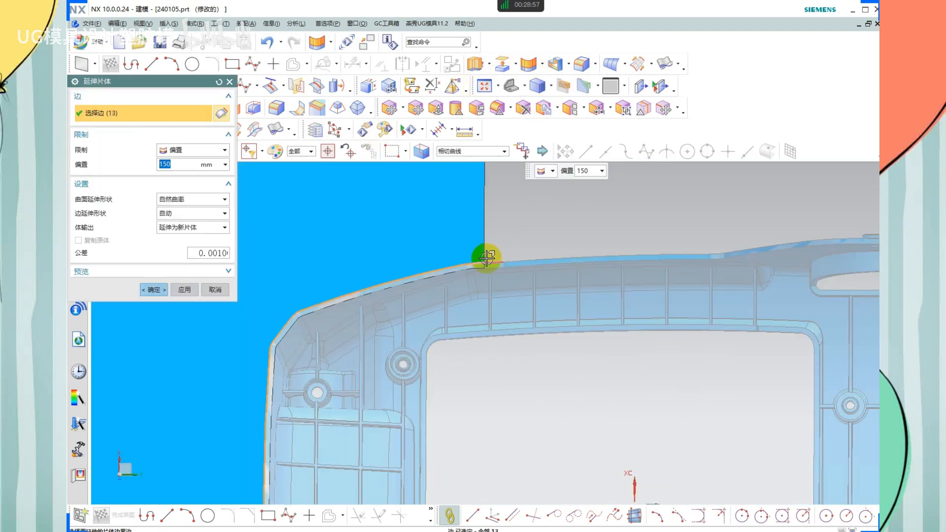
pyautogui.scroll(3, 487, 258)
pyautogui.click(495, 265)
pyautogui.click(541, 263)
pyautogui.scroll(-5, 546, 265)
pyautogui.scroll(3, 648, 234)
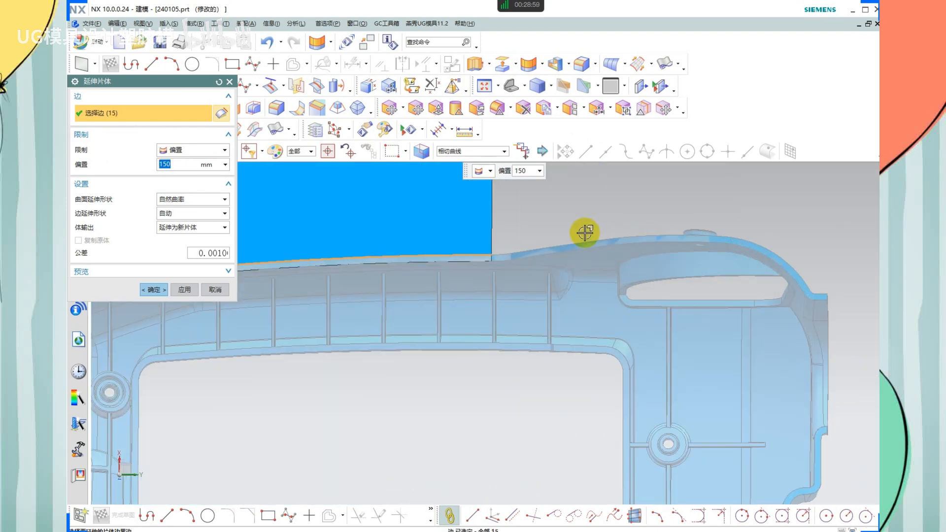
# Add the remaining outer rim edges on that long side, past the slot to the notched end's corner, to the sheet extension
pyautogui.click(504, 254)
pyautogui.click(553, 246)
pyautogui.click(633, 234)
pyautogui.scroll(-2, 616, 233)
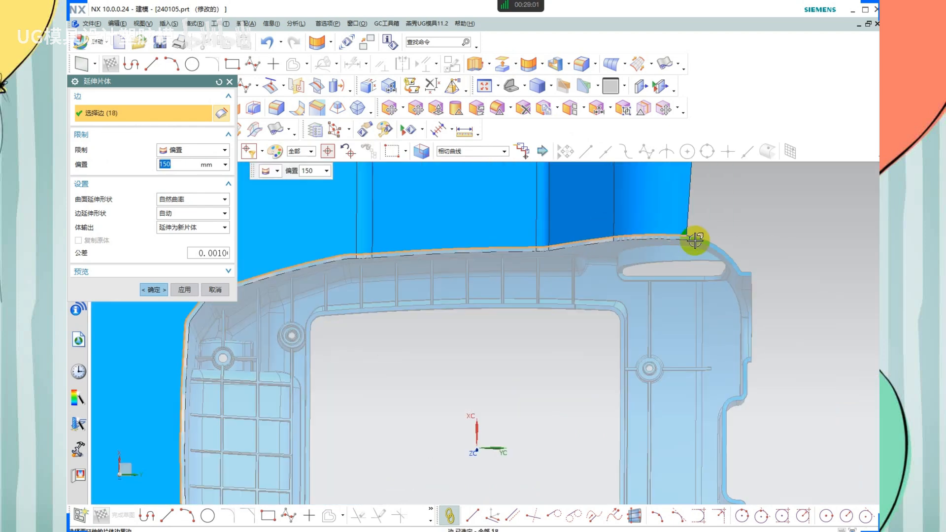
pyautogui.scroll(5, 695, 240)
pyautogui.click(668, 239)
pyautogui.click(691, 243)
pyautogui.scroll(-4, 653, 222)
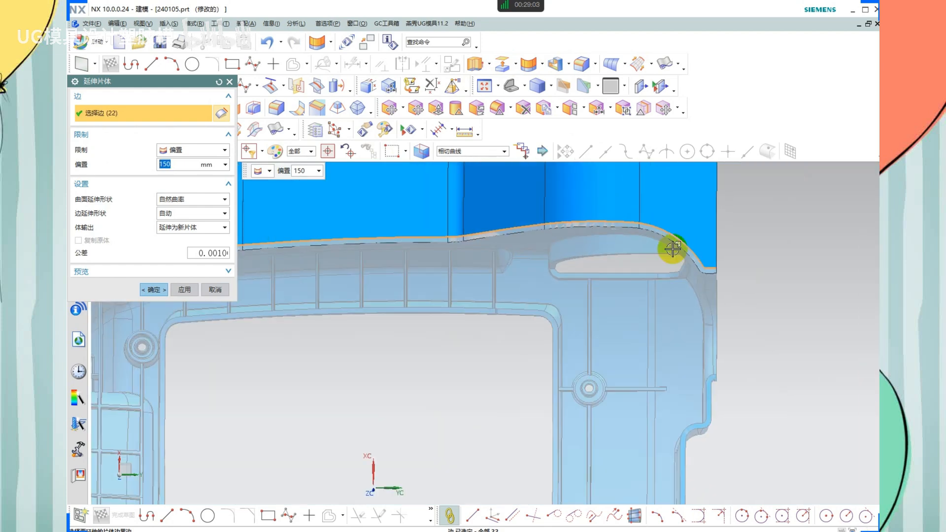
# Add the outer rim edges along the opposite long side to the 150 mm sheet extension, towards the notched end
pyautogui.scroll(-4, 545, 256)
pyautogui.scroll(6, 412, 414)
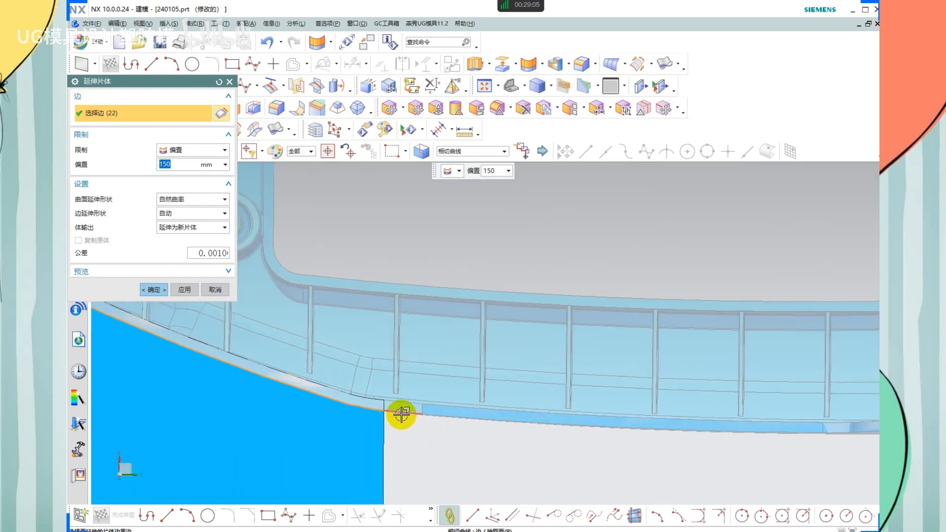
pyautogui.click(402, 415)
pyautogui.click(433, 416)
pyautogui.scroll(-2, 431, 417)
pyautogui.scroll(1, 667, 419)
pyautogui.click(718, 408)
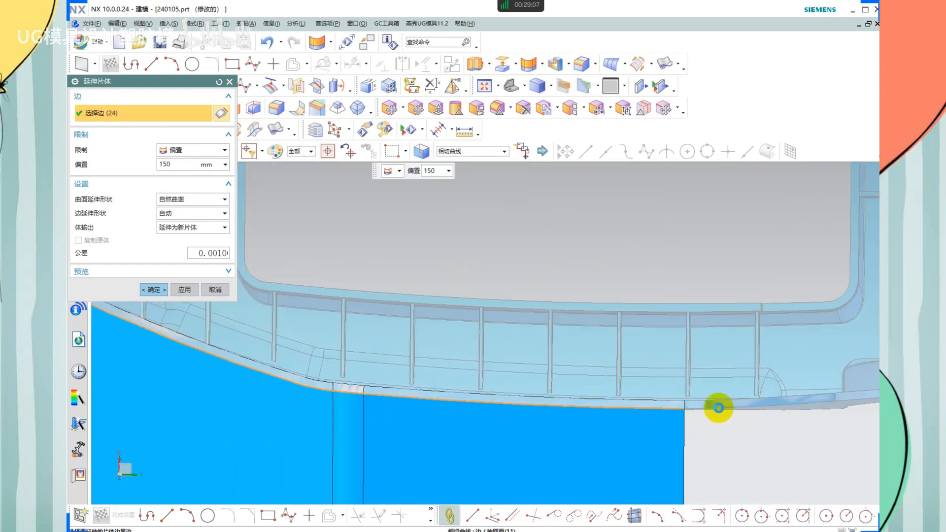
pyautogui.scroll(3, 721, 407)
pyautogui.click(726, 402)
pyautogui.scroll(-4, 634, 401)
pyautogui.scroll(2, 690, 389)
# Add the remaining curved rim edges up to the notched end's corner on that long side to the sheet extension
pyautogui.click(668, 383)
pyautogui.scroll(-1, 648, 381)
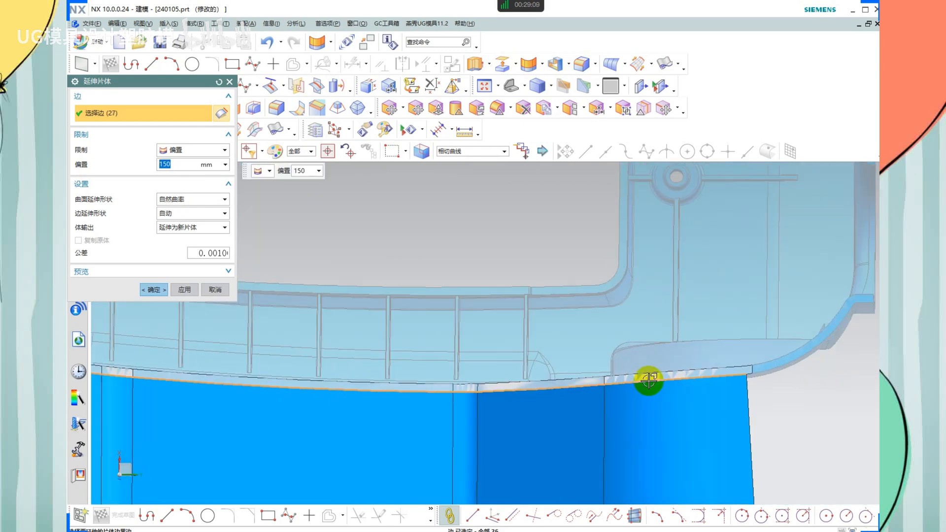
pyautogui.scroll(-3, 650, 381)
pyautogui.scroll(6, 683, 380)
pyautogui.click(646, 384)
pyautogui.click(674, 378)
pyautogui.scroll(-3, 637, 368)
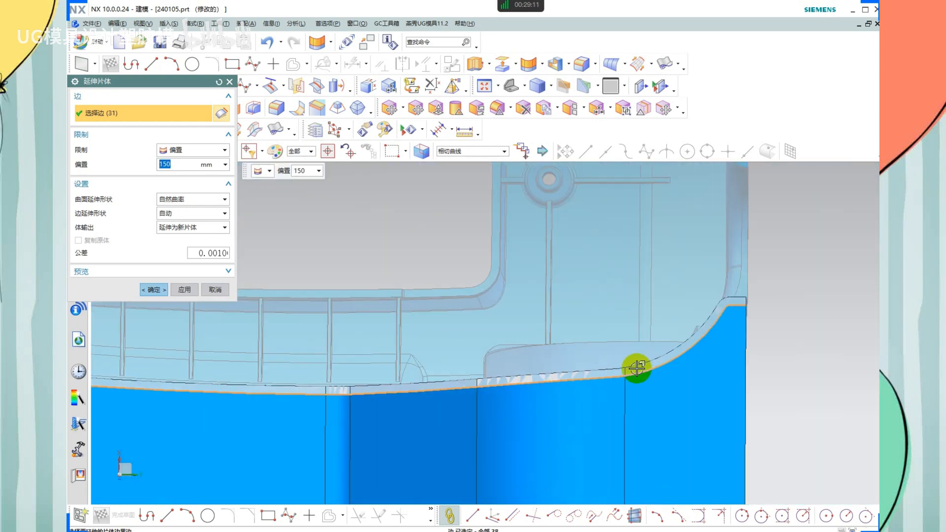
pyautogui.scroll(-5, 637, 369)
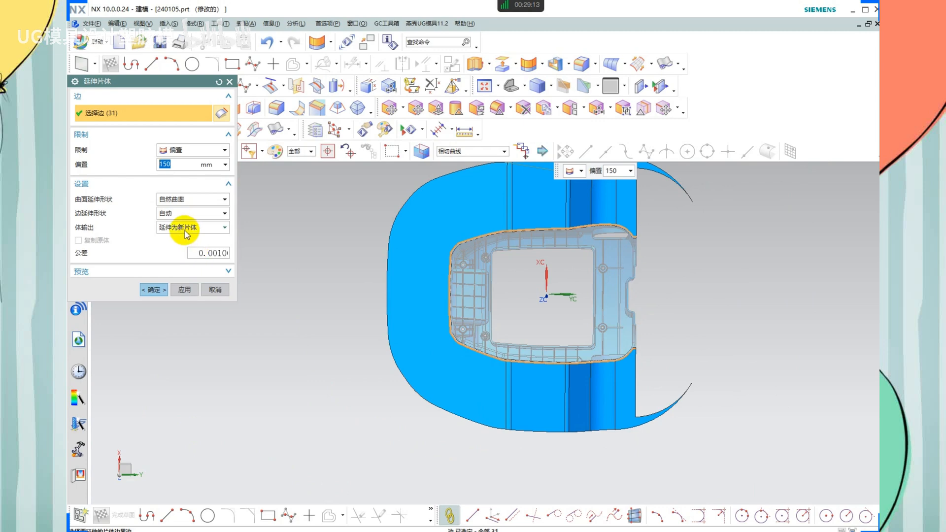
# Review the body output choices for the extension and keep the option to extend as new sheet bodies
pyautogui.click(186, 234)
pyautogui.click(190, 229)
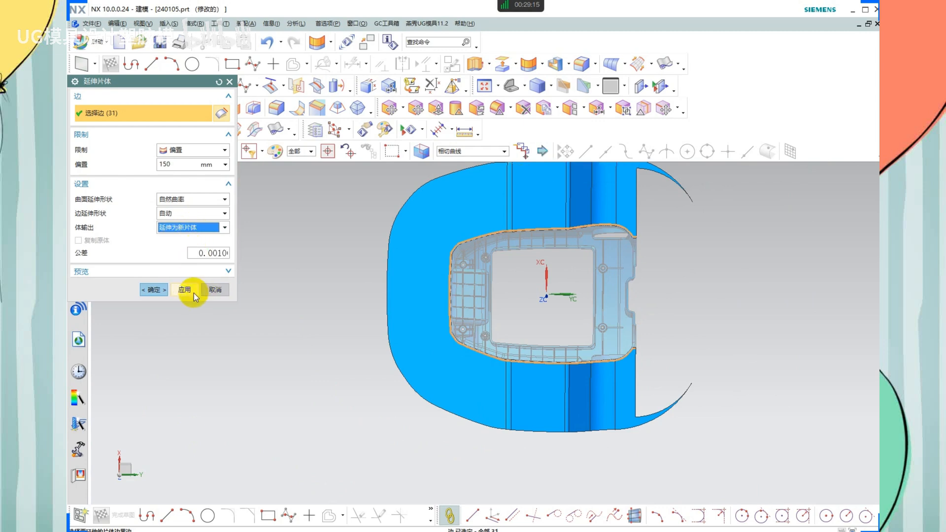
pyautogui.scroll(1, 561, 224)
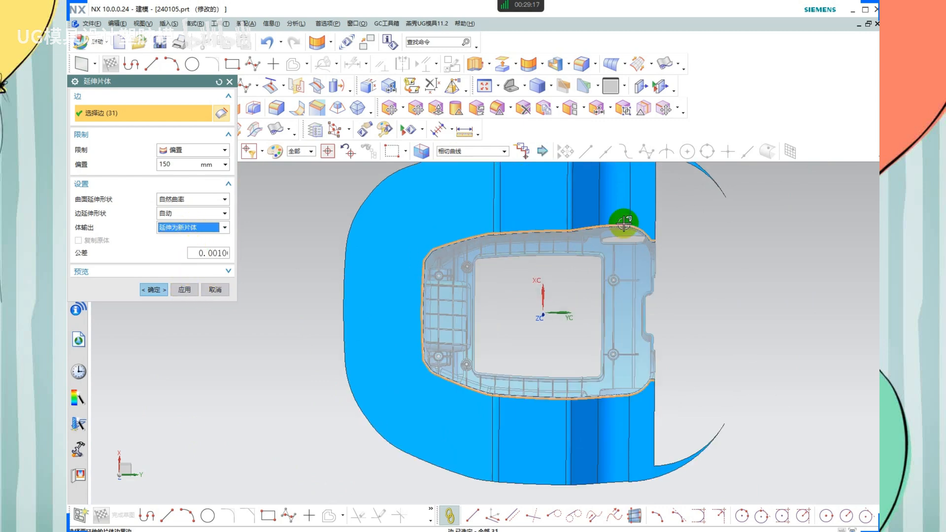
pyautogui.scroll(1, 554, 220)
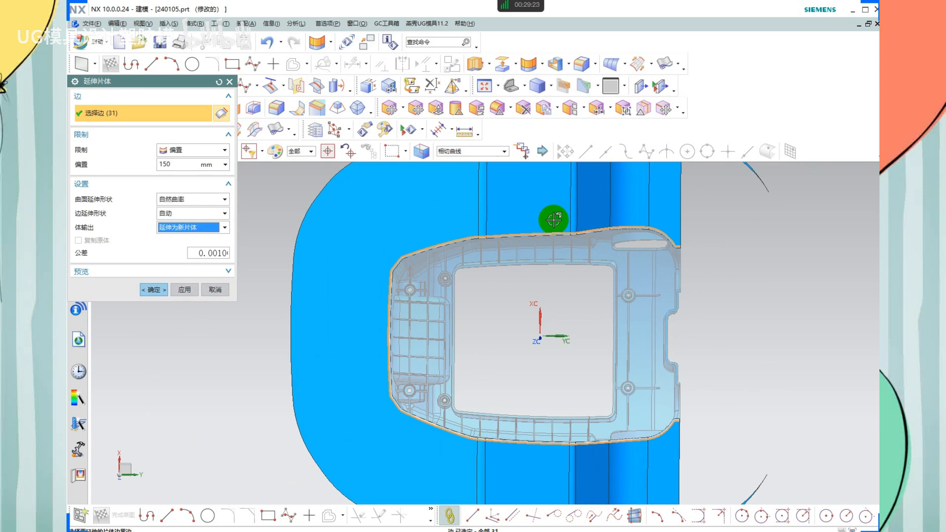
pyautogui.click(187, 229)
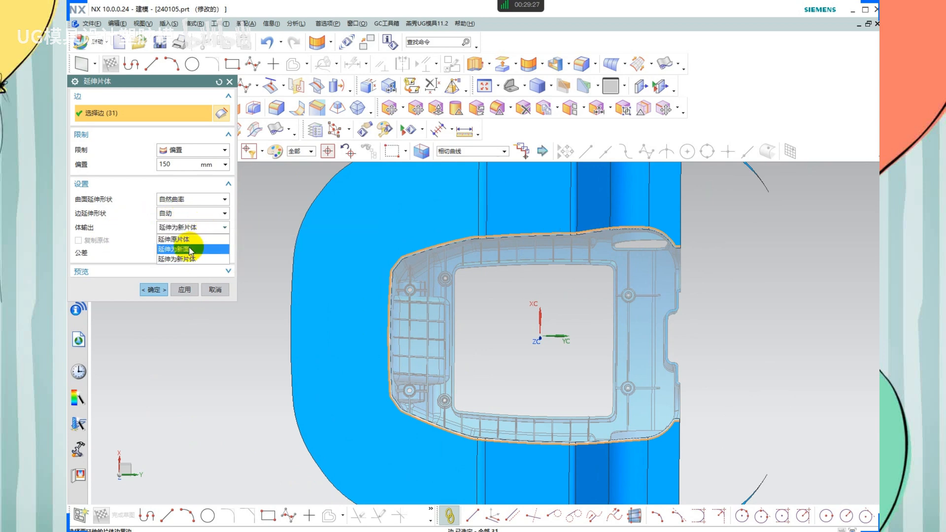
pyautogui.click(206, 229)
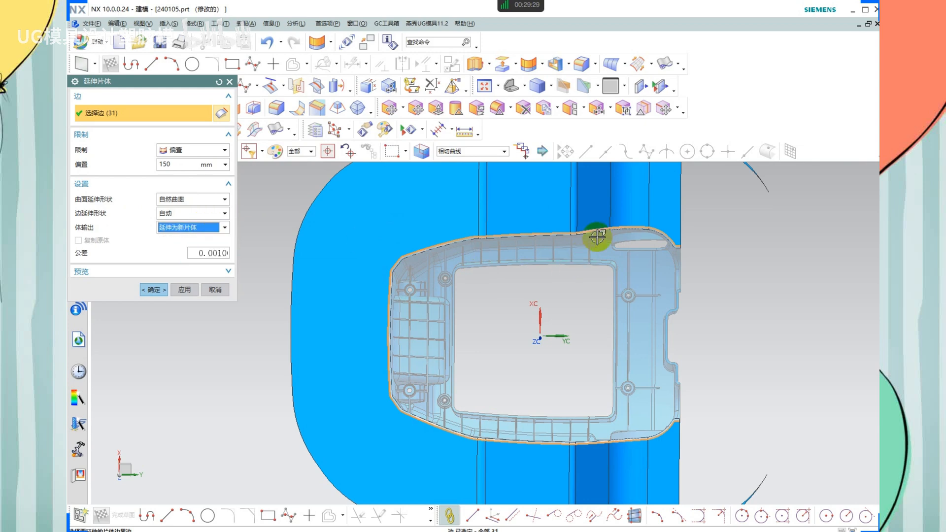
# Check the previewed surfaces along the sloped rim section and apply the 150 mm extension to the selected outer rim edges
pyautogui.scroll(3, 596, 239)
pyautogui.scroll(-2, 587, 264)
pyautogui.moveTo(586, 264); pyautogui.dragTo(553, 397, button='middle')
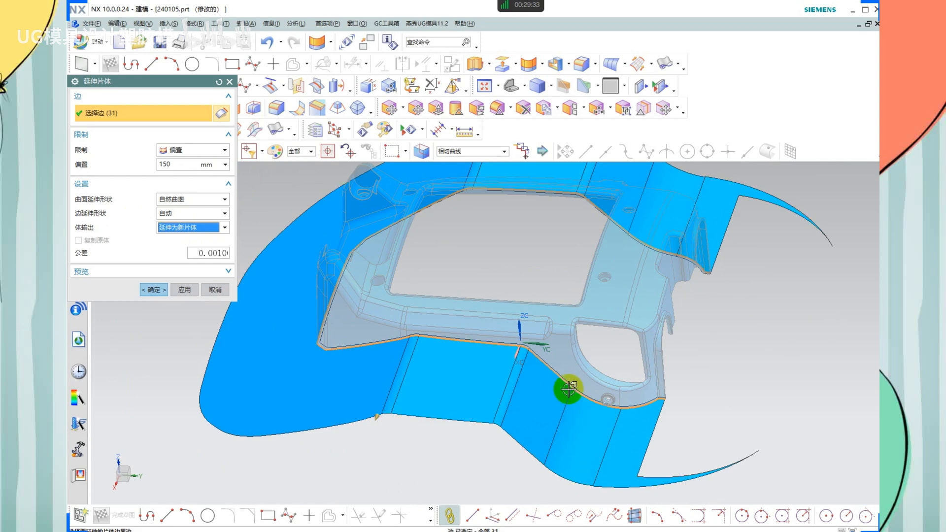
pyautogui.scroll(3, 567, 387)
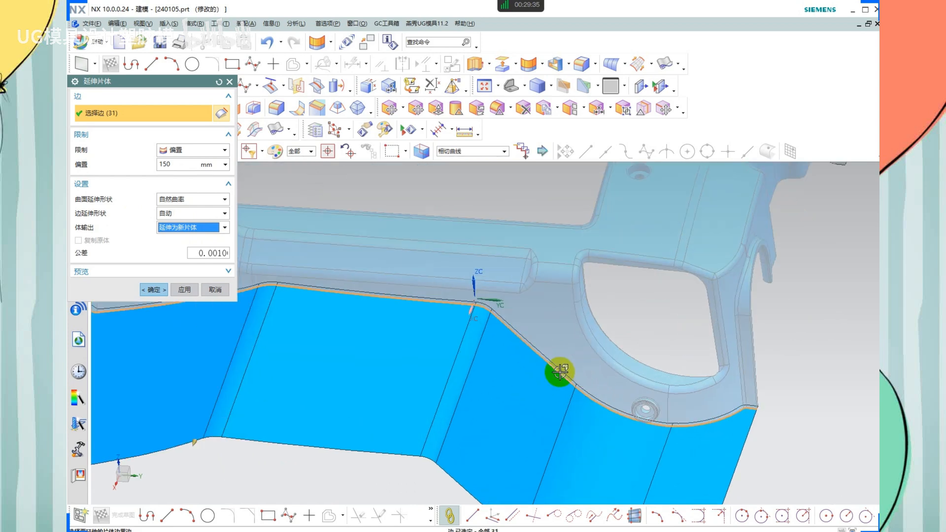
pyautogui.scroll(2, 545, 371)
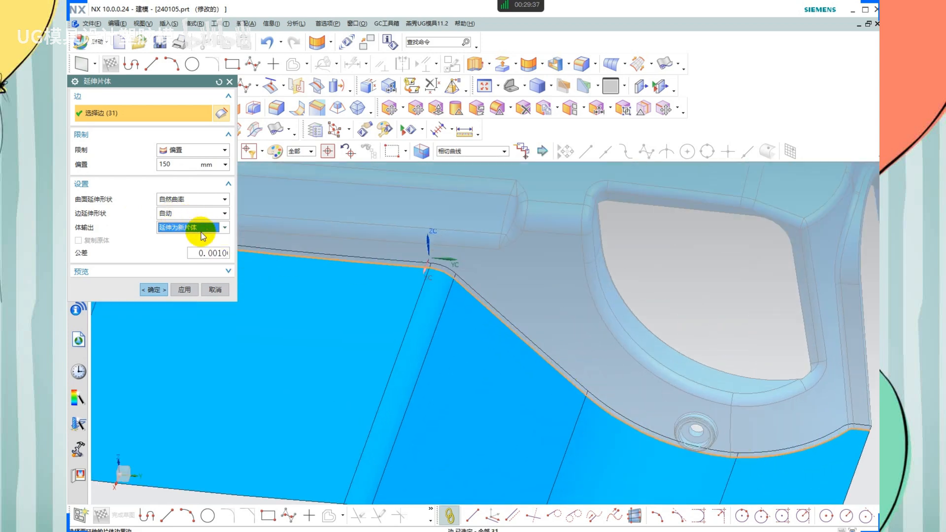
pyautogui.scroll(-2, 443, 276)
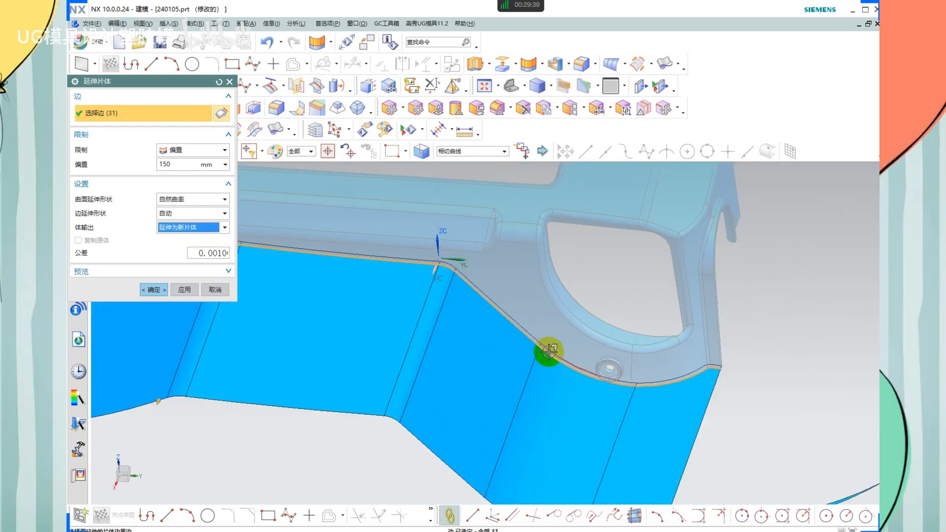
pyautogui.moveTo(495, 361)
pyautogui.mouseDown()
pyautogui.moveTo(521, 314)
pyautogui.moveTo(521, 339)
pyautogui.mouseUp()
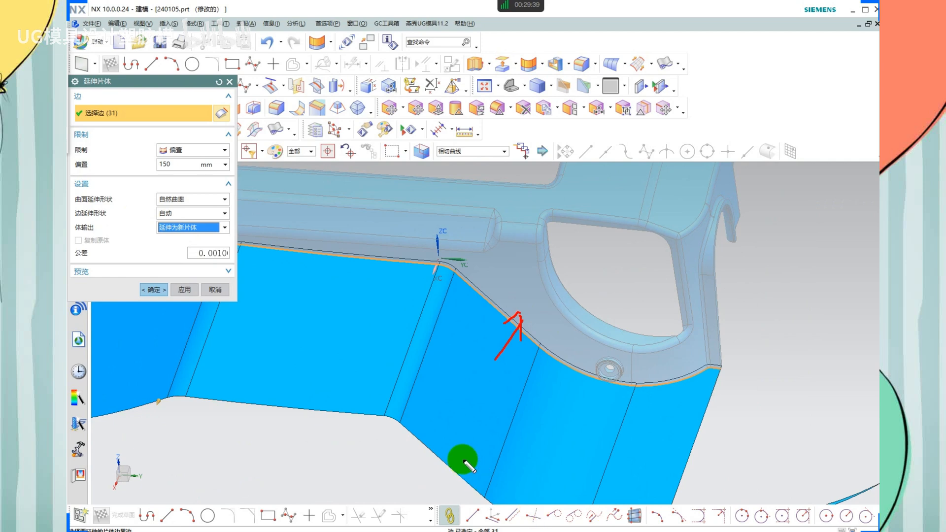
pyautogui.press('Escape')
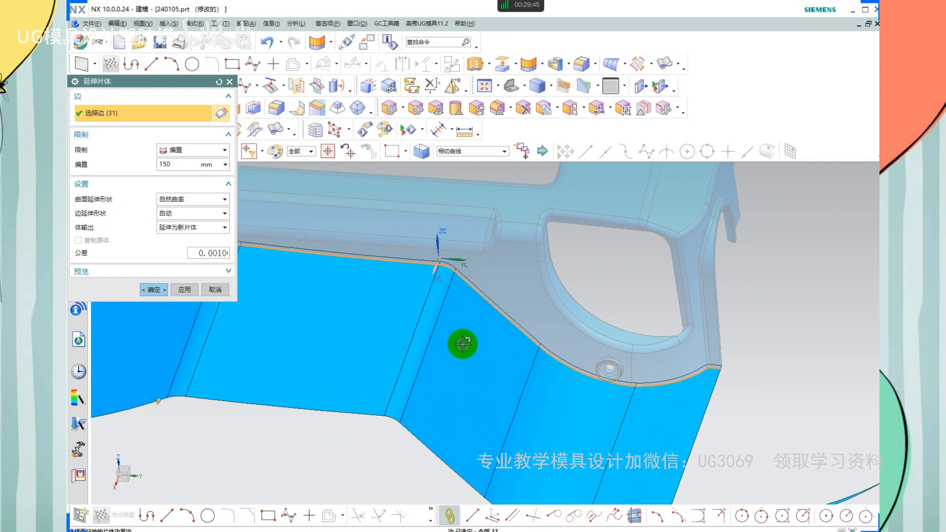
pyautogui.moveTo(460, 338); pyautogui.dragTo(560, 321, button='middle')
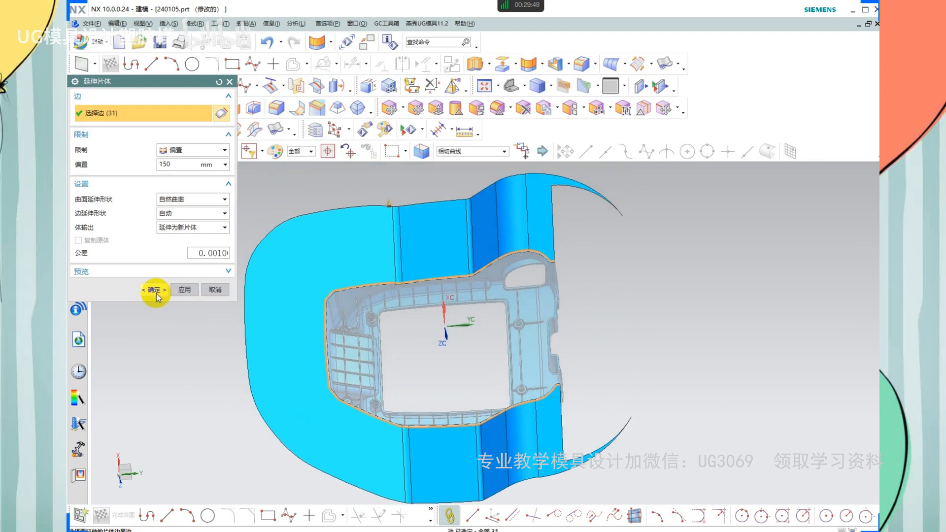
pyautogui.click(184, 292)
# Extend the rim edges around the notch at the open end 150 mm as a new sheet body
pyautogui.scroll(4, 554, 290)
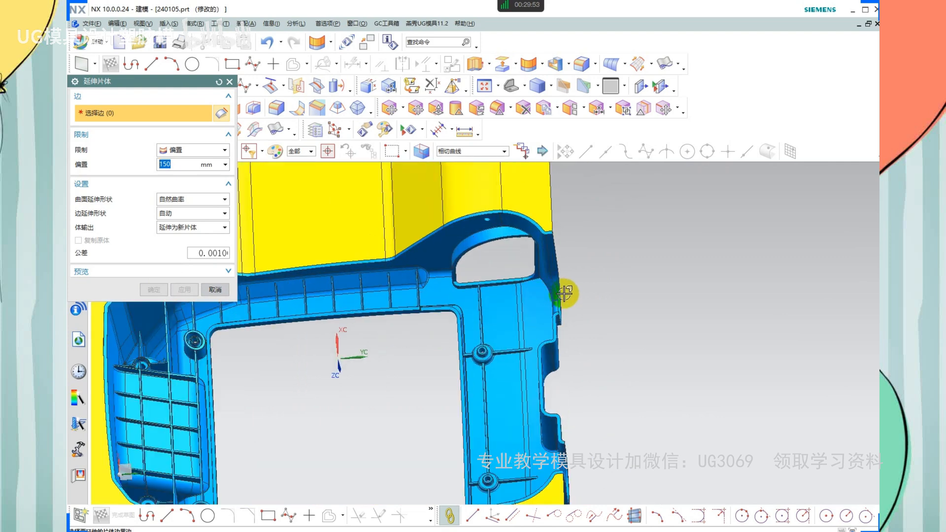
pyautogui.scroll(5, 562, 327)
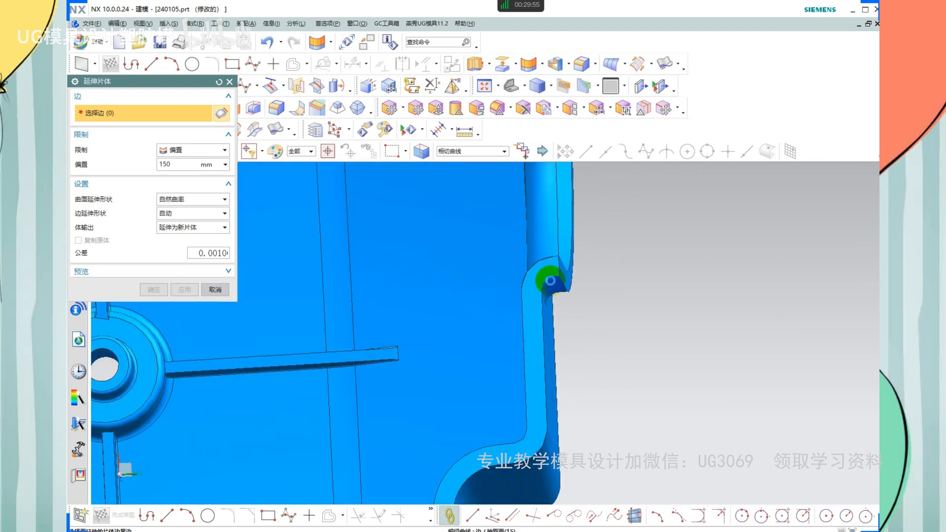
pyautogui.click(555, 267)
pyautogui.scroll(-5, 550, 253)
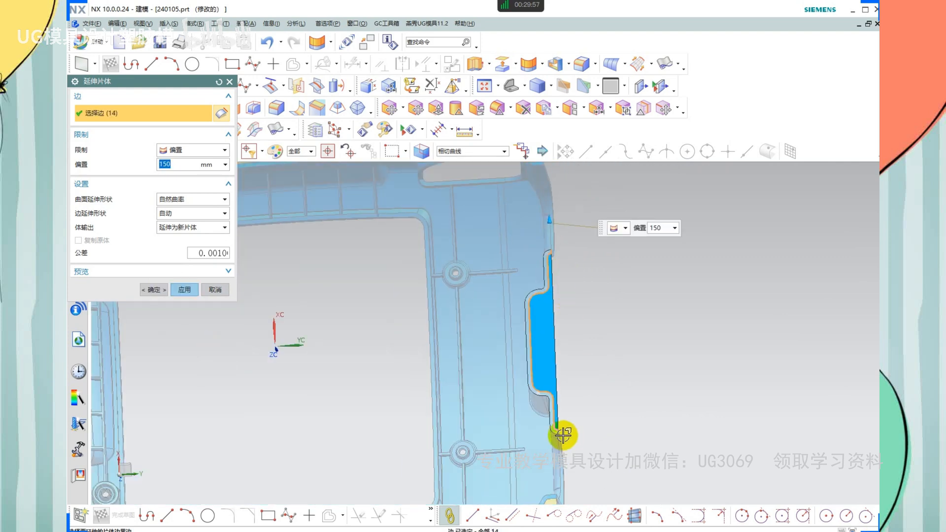
pyautogui.scroll(5, 561, 435)
pyautogui.click(550, 446)
pyautogui.scroll(-5, 532, 361)
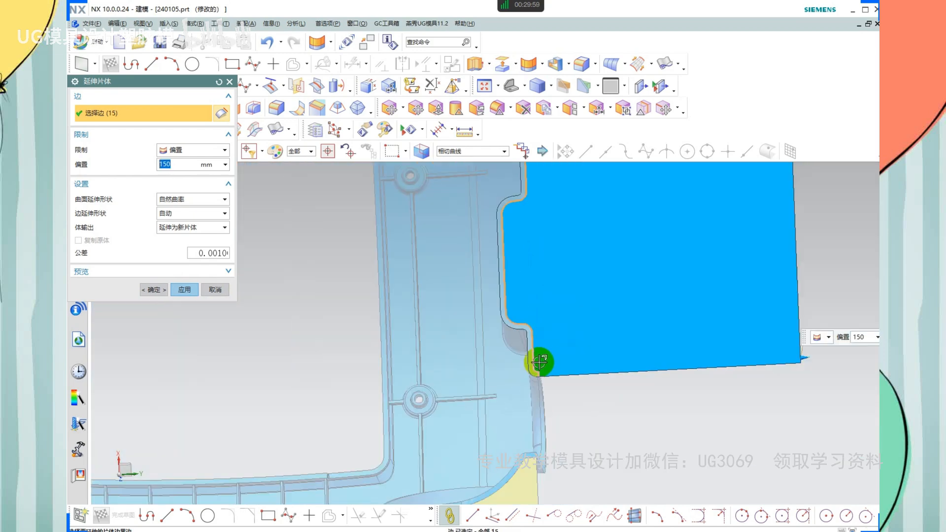
pyautogui.click(182, 289)
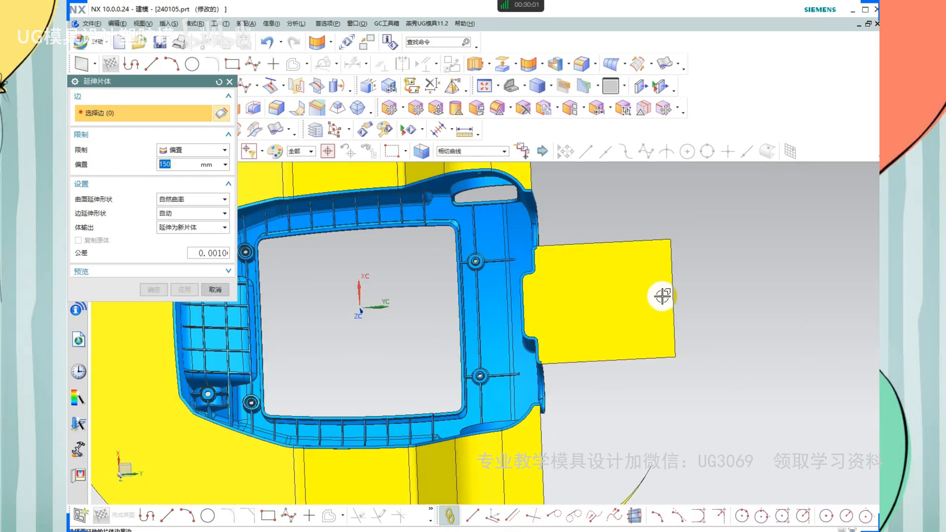
# Close the sheet extension and examine the side-wall corner between the long-side sheet and the notched-end sheet
pyautogui.scroll(8, 604, 239)
pyautogui.middleClick(566, 231)
pyautogui.scroll(-5, 567, 230)
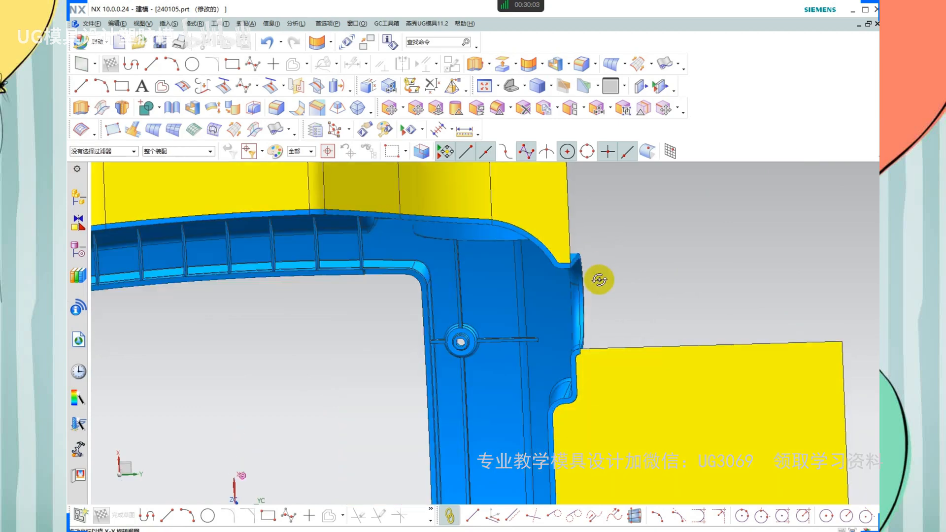
pyautogui.moveTo(599, 276); pyautogui.dragTo(648, 401, button='middle')
pyautogui.scroll(5, 553, 334)
pyautogui.scroll(6, 554, 335)
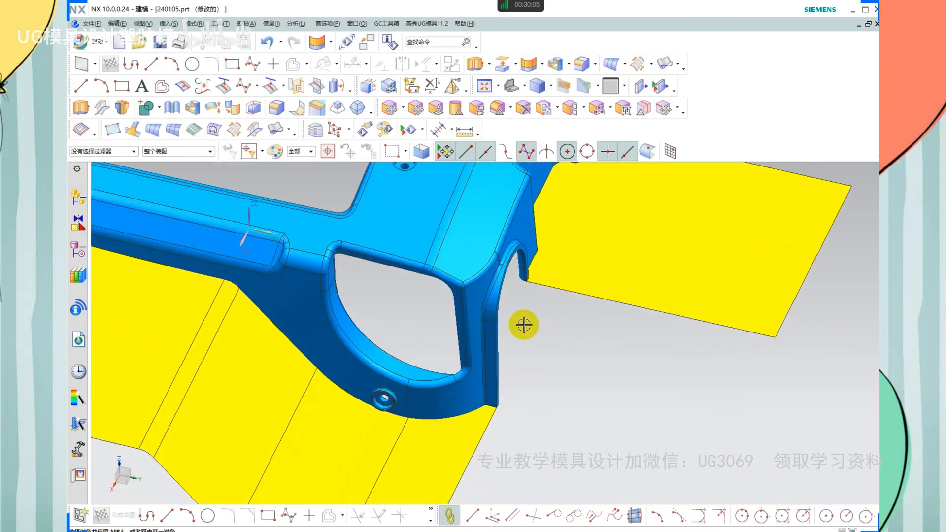
pyautogui.scroll(2, 552, 469)
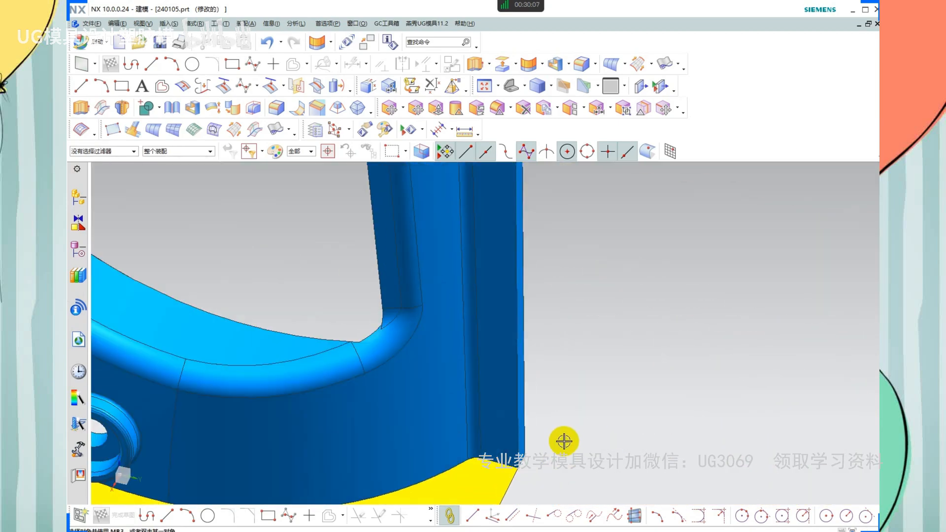
pyautogui.scroll(-6, 509, 325)
pyautogui.moveTo(580, 360); pyautogui.dragTo(568, 352, button='middle')
pyautogui.scroll(5, 553, 372)
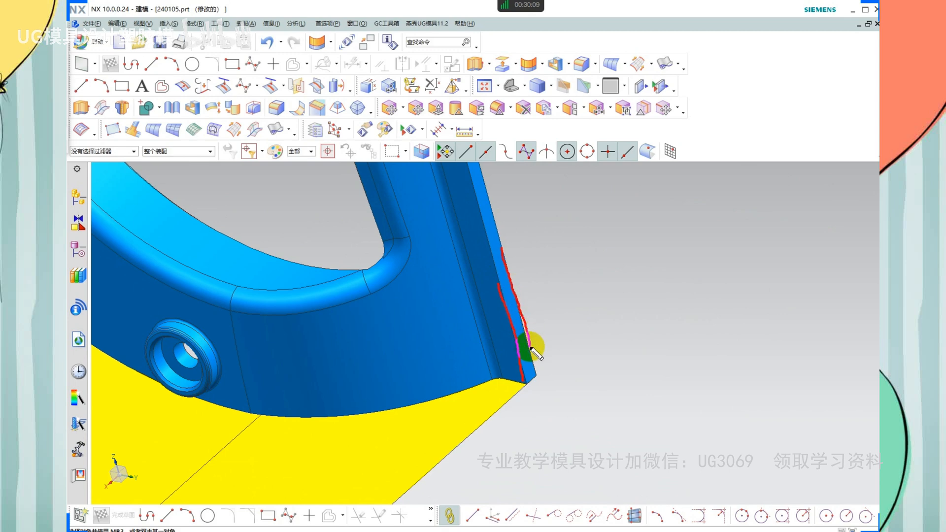
# Switch the display to face analysis rendering and examine the narrow wall faces at the notched end's corner
pyautogui.rightClick(583, 298)
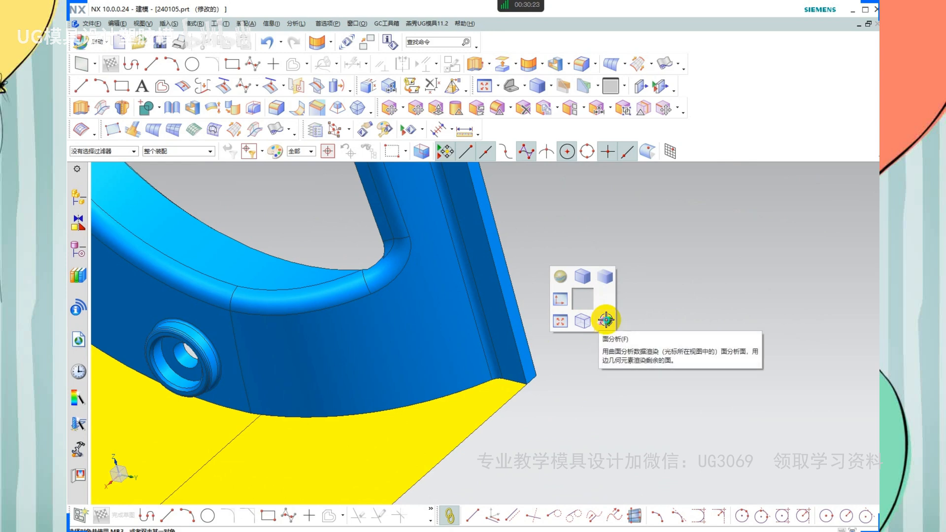
pyautogui.click(605, 320)
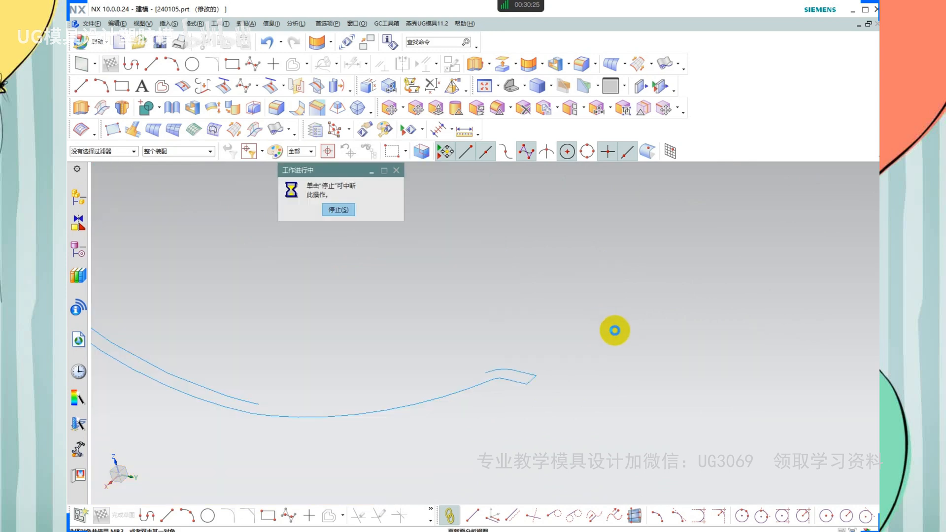
pyautogui.scroll(4, 526, 389)
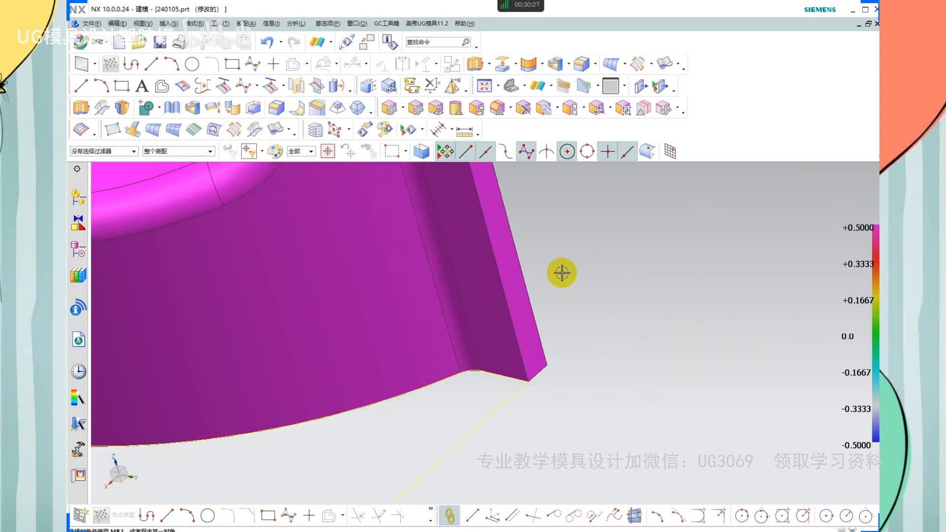
pyautogui.scroll(-1, 562, 273)
pyautogui.scroll(1, 631, 347)
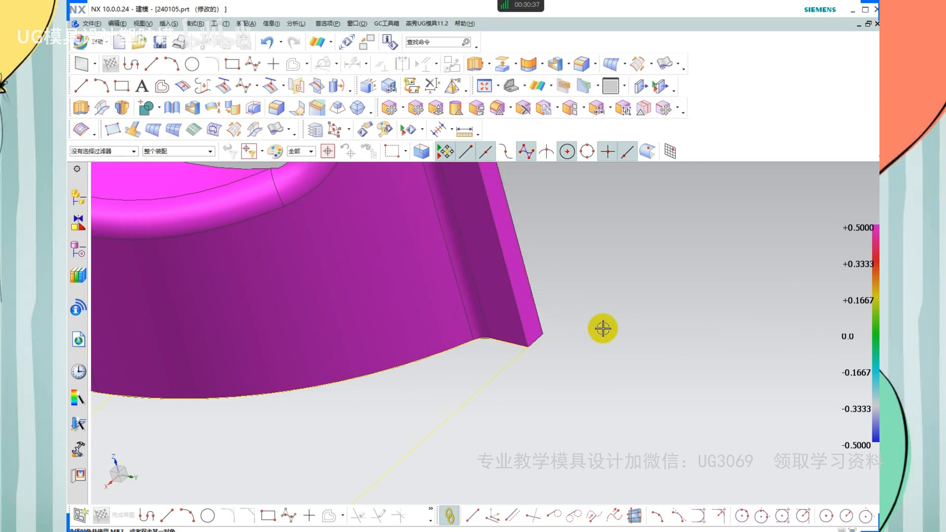
pyautogui.moveTo(527, 269); pyautogui.dragTo(526, 257)
pyautogui.press('Escape')
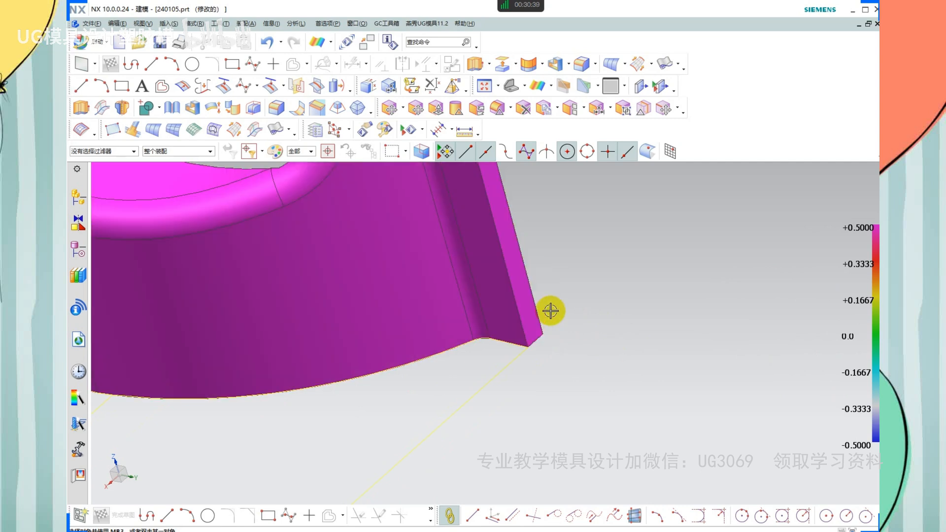
# Examine the overall layout of the extended rim sheets and the areas beside the narrow sheet at the notched end
pyautogui.scroll(-10, 525, 319)
pyautogui.moveTo(529, 323)
pyautogui.mouseDown(button='middle')
pyautogui.moveTo(559, 339)
pyautogui.moveTo(548, 348)
pyautogui.moveTo(627, 464)
pyautogui.mouseUp(button='middle')
pyautogui.moveTo(660, 412)
pyautogui.mouseDown()
pyautogui.moveTo(598, 434)
pyautogui.moveTo(653, 449)
pyautogui.mouseUp()
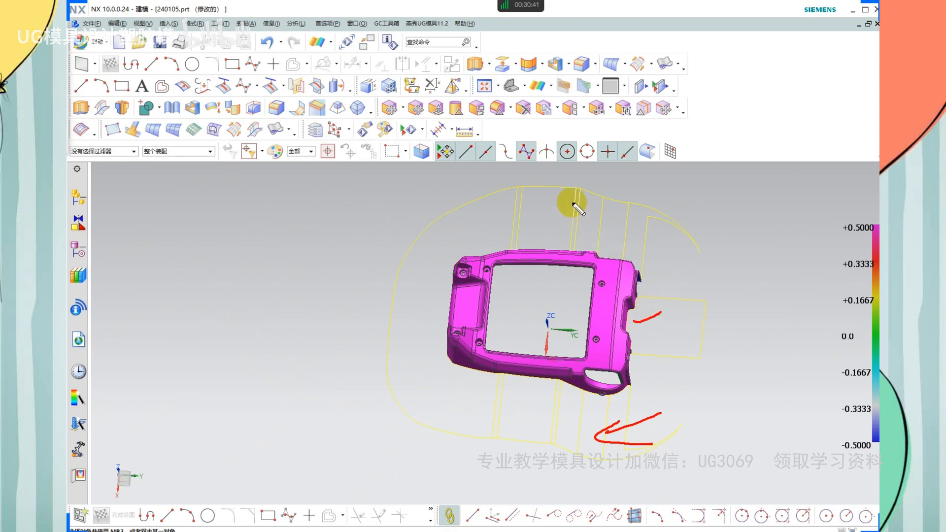
pyautogui.moveTo(501, 196); pyautogui.dragTo(570, 200)
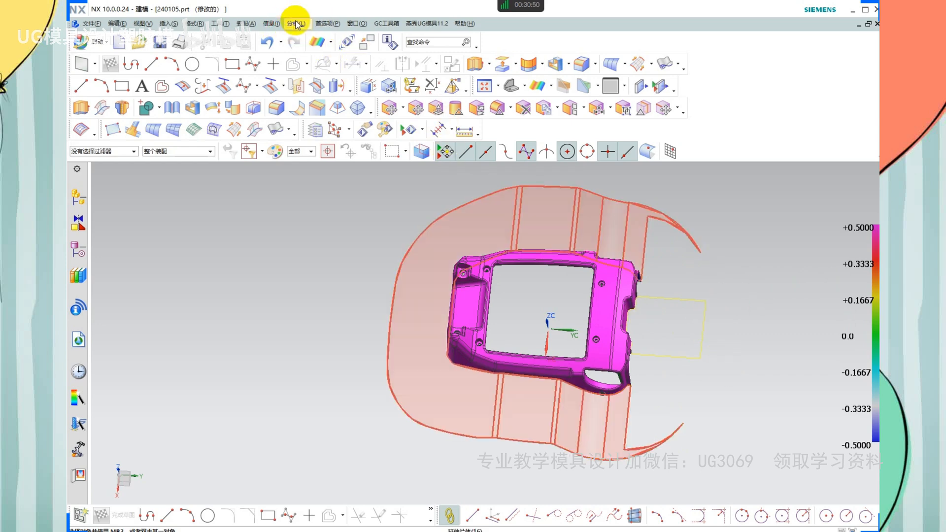
pyautogui.click(295, 23)
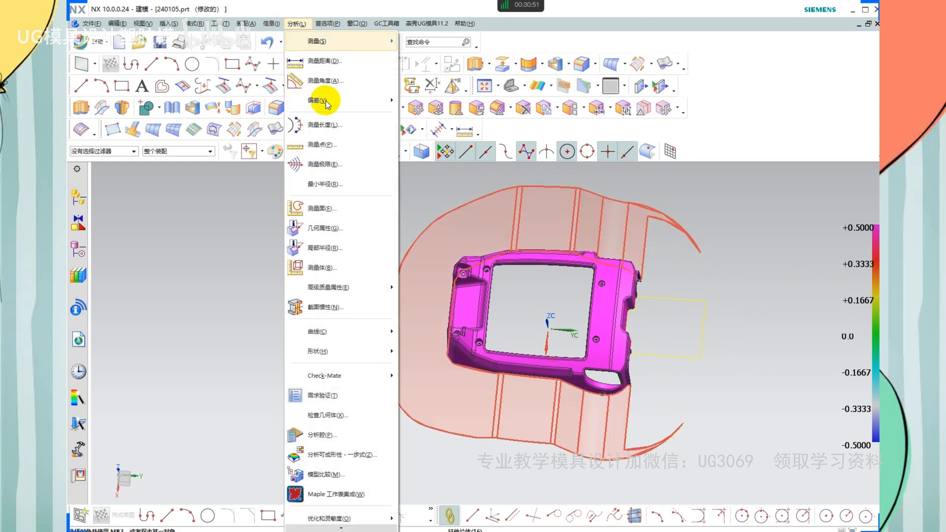
pyautogui.moveTo(331, 351)
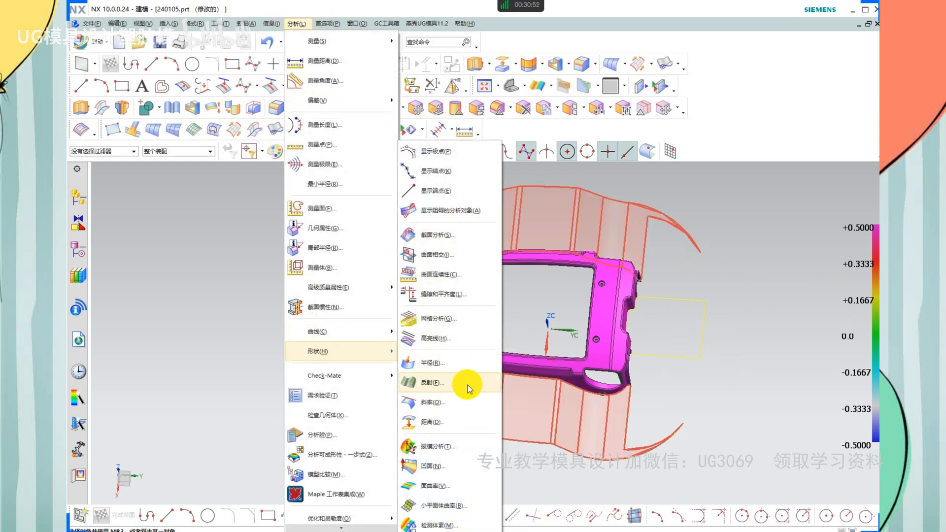
pyautogui.click(697, 353)
pyautogui.click(703, 321)
pyautogui.scroll(3, 713, 319)
pyautogui.scroll(-3, 638, 306)
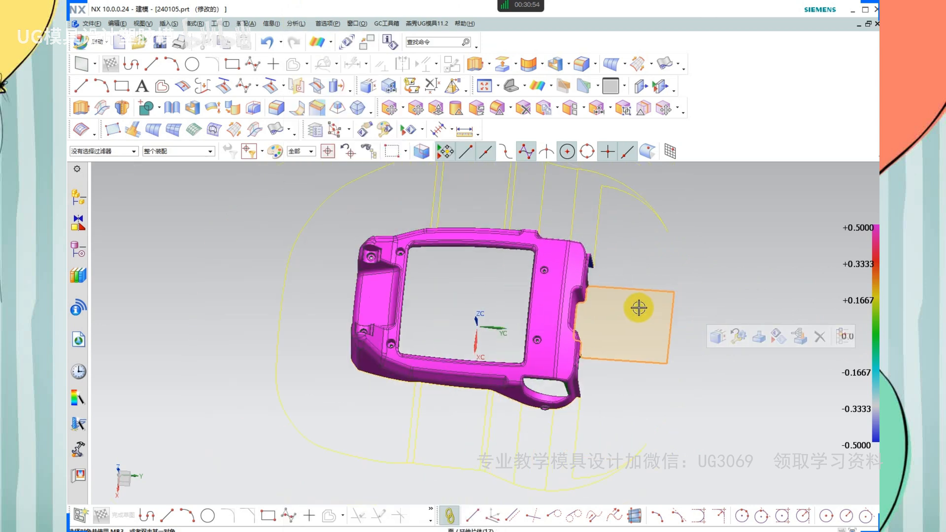
pyautogui.click(684, 339)
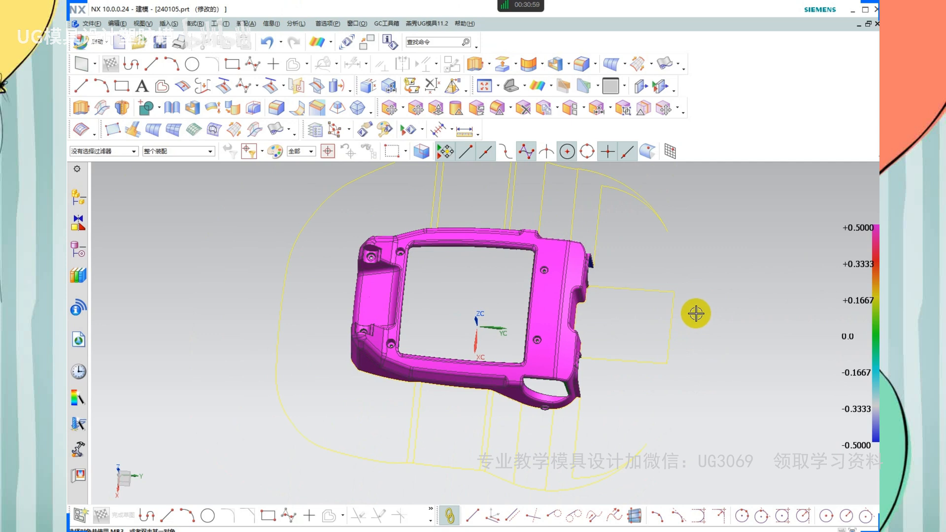
# Switch the display from face analysis back to shaded rendering with edges
pyautogui.moveTo(682, 394); pyautogui.dragTo(680, 384, button='middle')
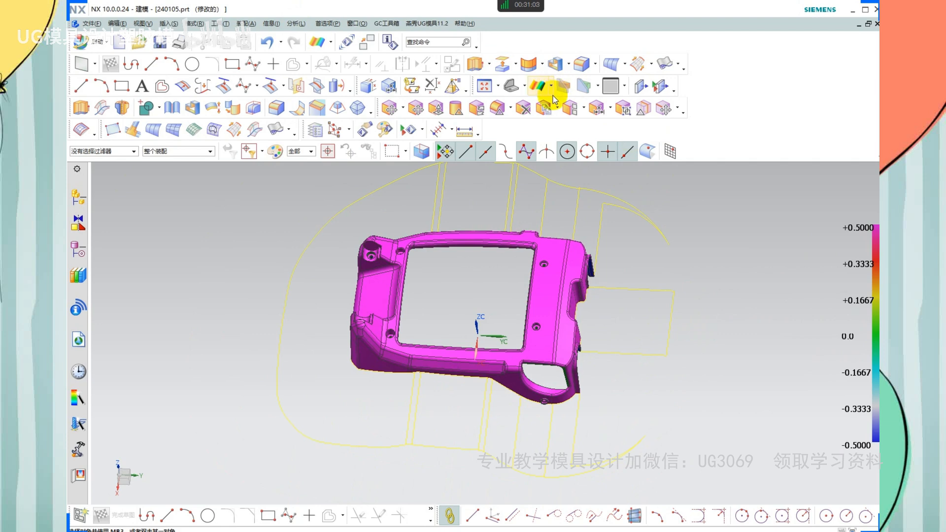
pyautogui.rightClick(659, 197)
pyautogui.click(660, 178)
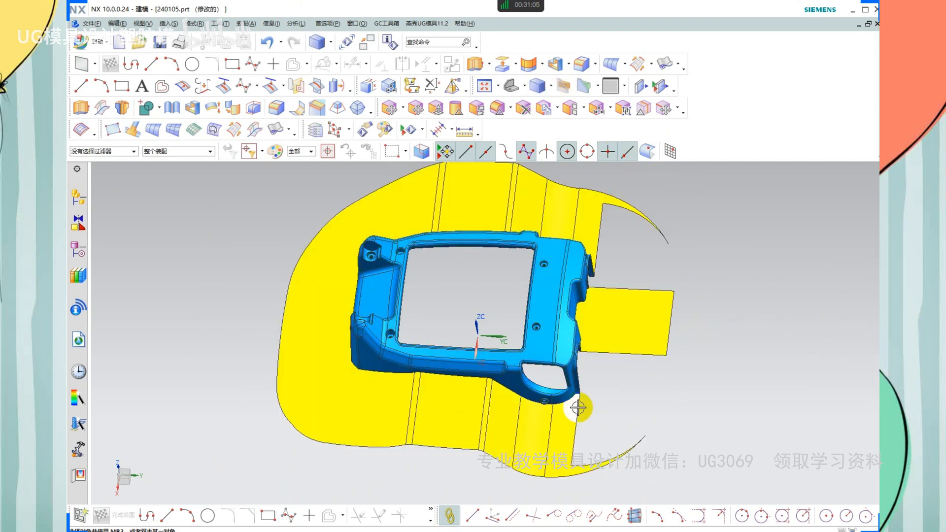
# Start a 190 mm Extrude from the arched and sloped edges of the notched end's wall beside the oval opening
pyautogui.scroll(3, 578, 407)
pyautogui.moveTo(658, 339); pyautogui.dragTo(643, 340, button='middle')
pyautogui.scroll(2, 554, 368)
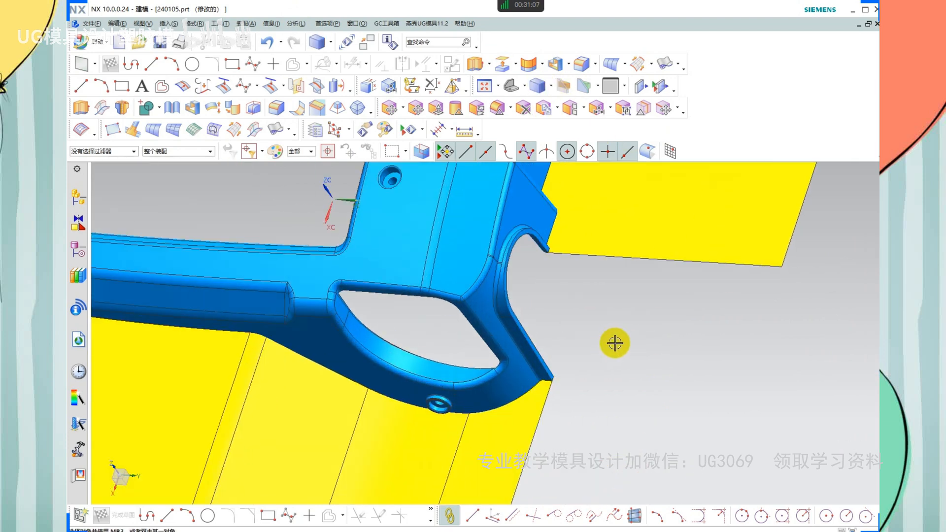
pyautogui.press('x')
pyautogui.scroll(3, 534, 320)
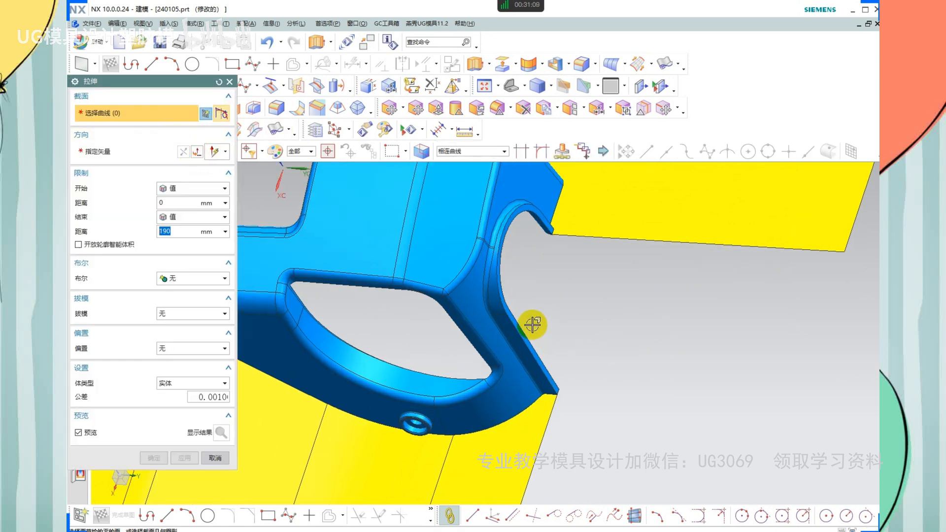
pyautogui.click(511, 312)
pyautogui.click(497, 291)
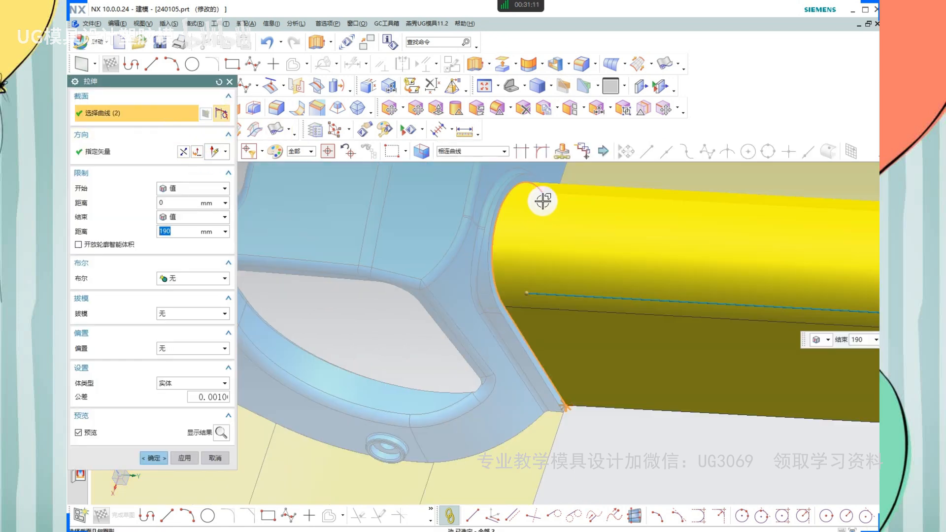
# Add the adjoining edge at the arch's upper end and the short corner edge at the slope's foot to the extrusion section
pyautogui.scroll(-2, 544, 210)
pyautogui.moveTo(552, 252); pyautogui.dragTo(548, 286, button='middle')
pyautogui.scroll(3, 539, 199)
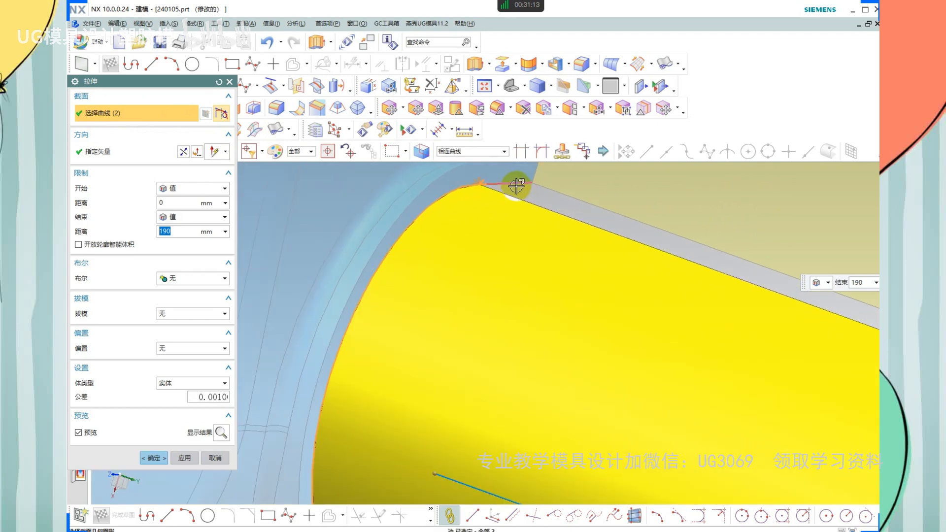
pyautogui.click(527, 194)
pyautogui.scroll(-3, 542, 202)
pyautogui.click(124, 157)
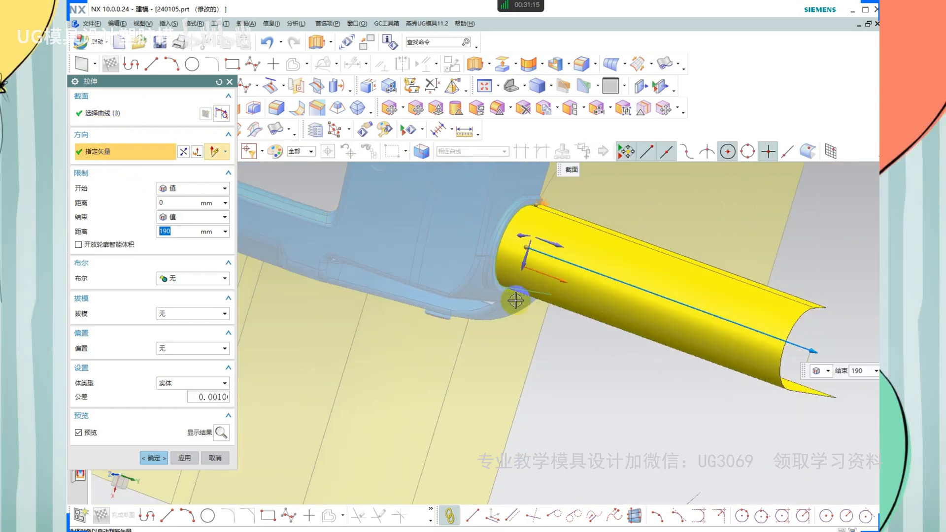
pyautogui.moveTo(513, 298); pyautogui.dragTo(553, 359, button='middle')
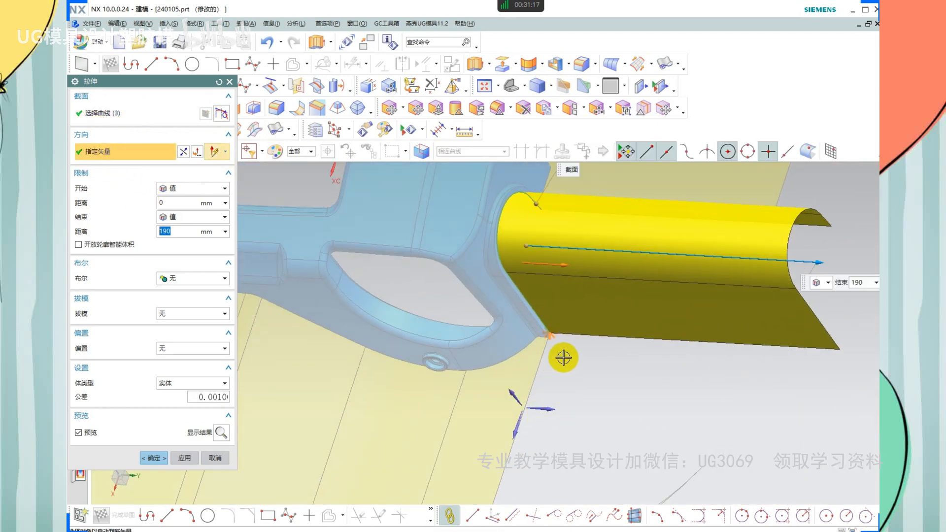
pyautogui.scroll(4, 555, 345)
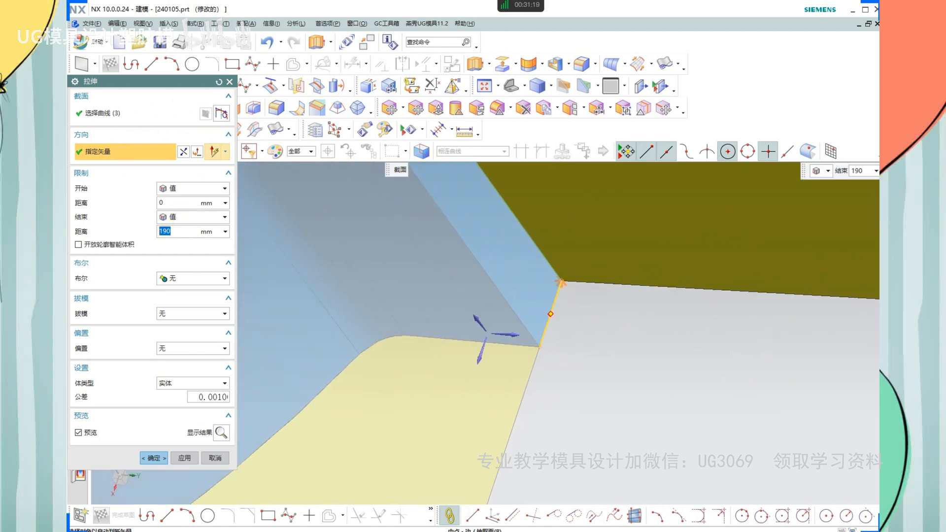
pyautogui.click(116, 113)
pyautogui.click(555, 303)
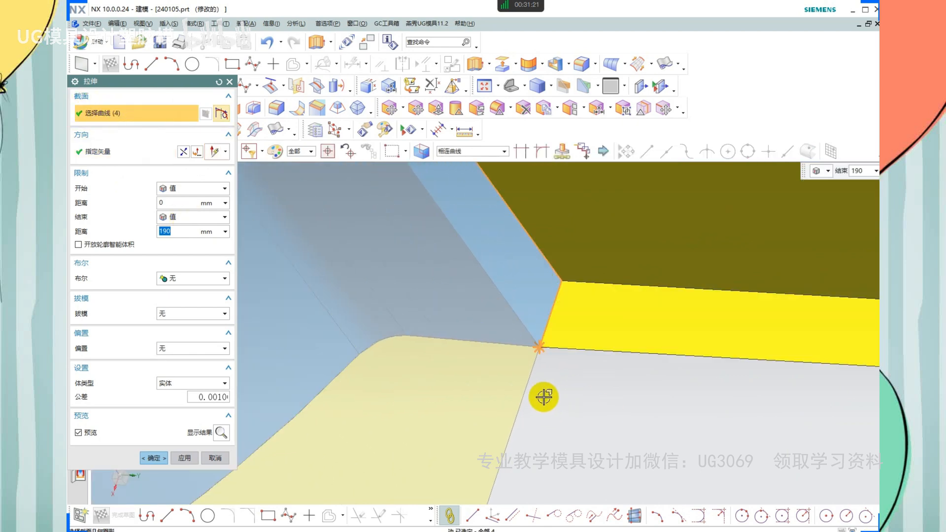
# Try to add the long-side sheet's connected edges to the extrusion section, and deselect them again
pyautogui.click(529, 381)
pyautogui.scroll(-4, 478, 306)
pyautogui.scroll(-4, 501, 312)
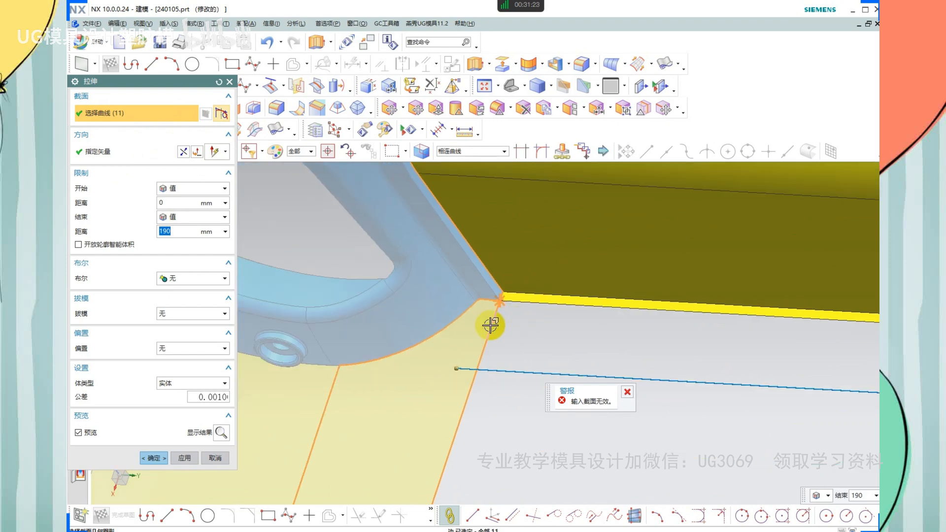
pyautogui.keyDown('shift'); pyautogui.click(491, 325); pyautogui.keyUp('shift')
# Restrict the curve selection to single curves and add the long-side sheet's straight end edge to the 190 mm extrusion section
pyautogui.click(449, 151)
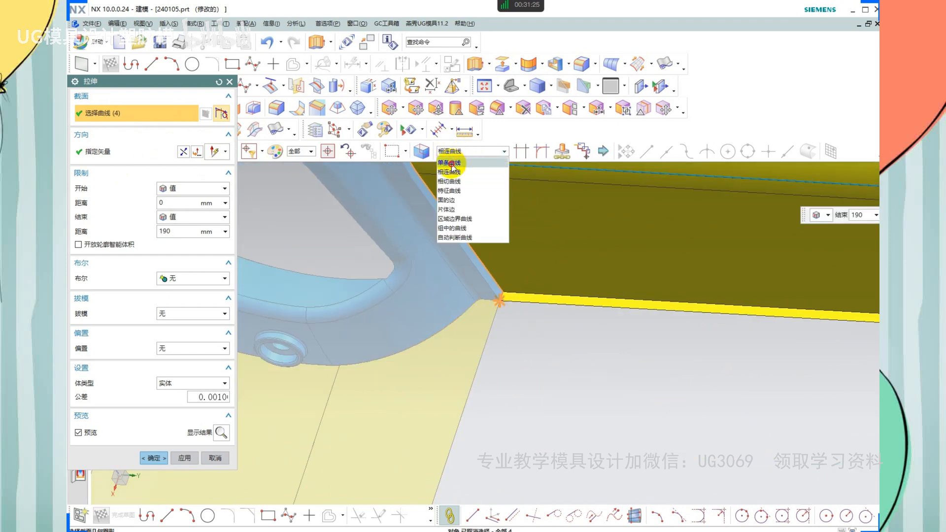
pyautogui.click(454, 169)
pyautogui.click(495, 332)
pyautogui.scroll(-6, 477, 270)
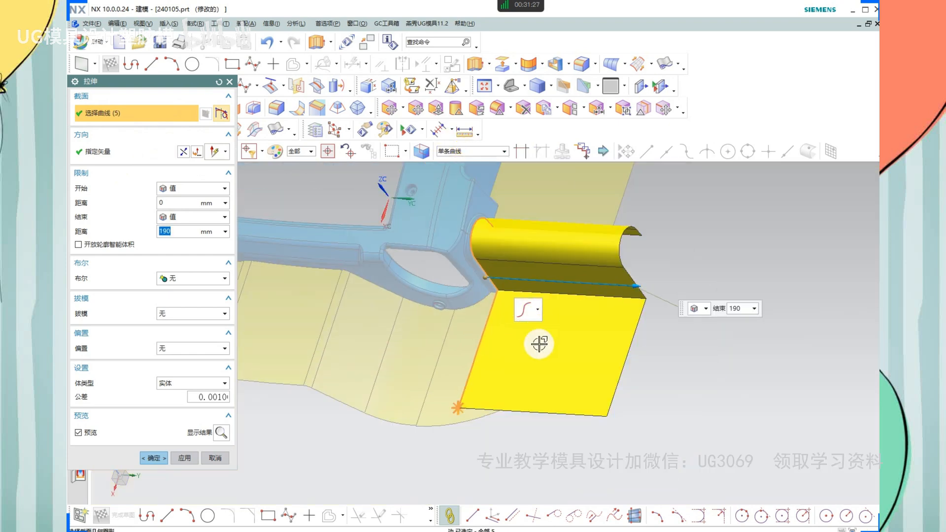
# Complete the 190 mm extrusion of the five selected edges beside the housing's lower oval opening
pyautogui.middleClick(626, 282)
pyautogui.scroll(-3, 532, 321)
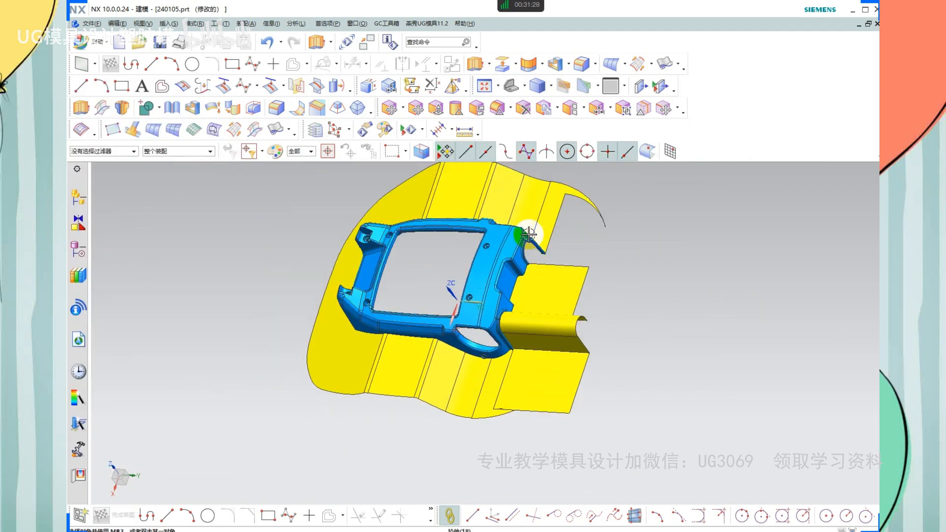
# Begin a 190 mm extrusion from the five connected edges around the curved notch at the housing's upper outer corner
pyautogui.scroll(5, 542, 276)
pyautogui.press('x')
pyautogui.scroll(5, 596, 293)
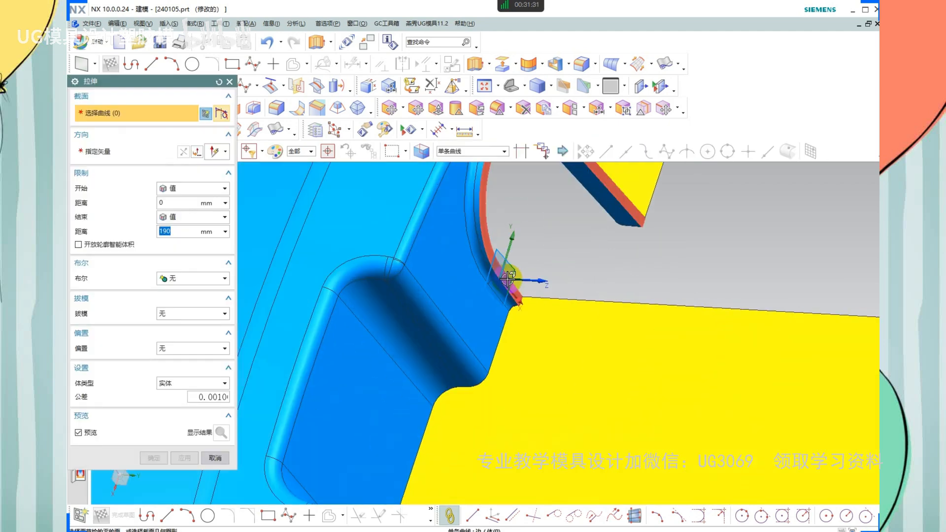
pyautogui.click(504, 271)
pyautogui.click(514, 282)
pyautogui.scroll(-3, 537, 295)
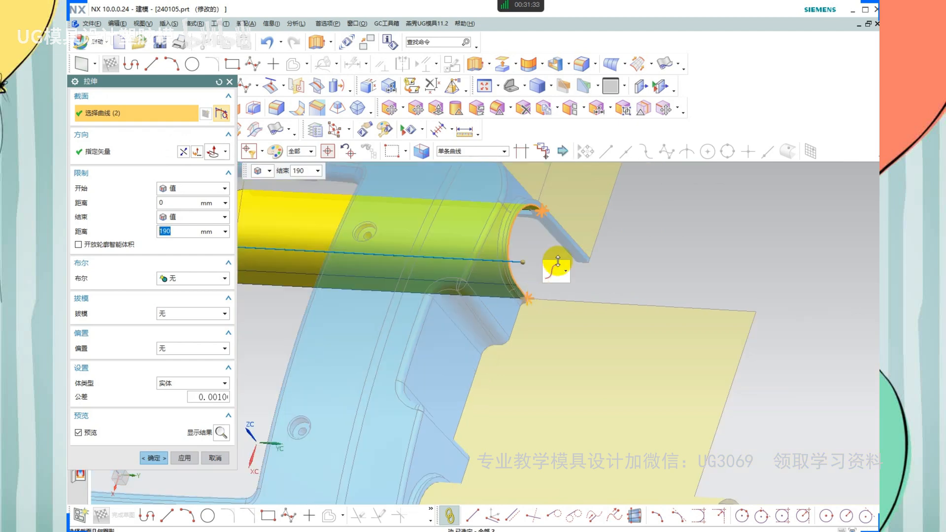
pyautogui.scroll(6, 549, 217)
pyautogui.scroll(-3, 567, 276)
pyautogui.click(507, 334)
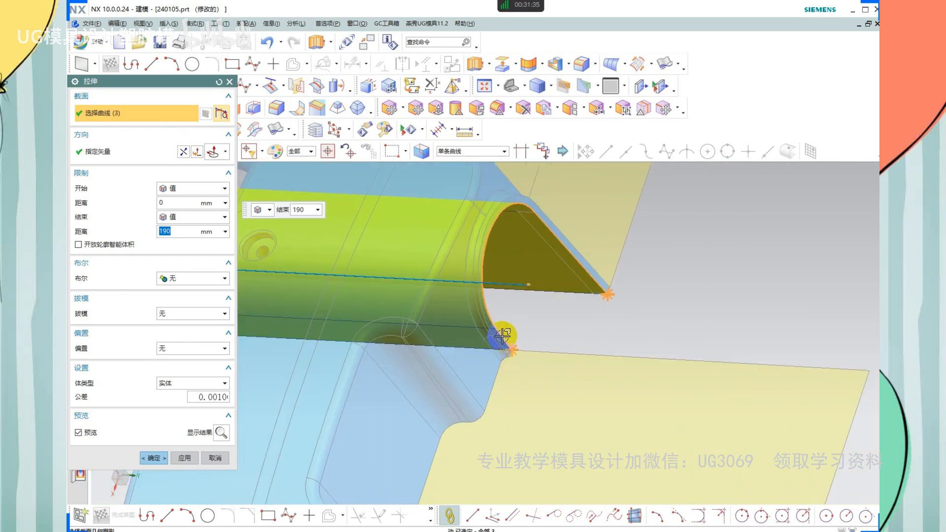
pyautogui.scroll(5, 735, 247)
pyautogui.click(705, 254)
pyautogui.click(714, 220)
pyautogui.scroll(-4, 698, 268)
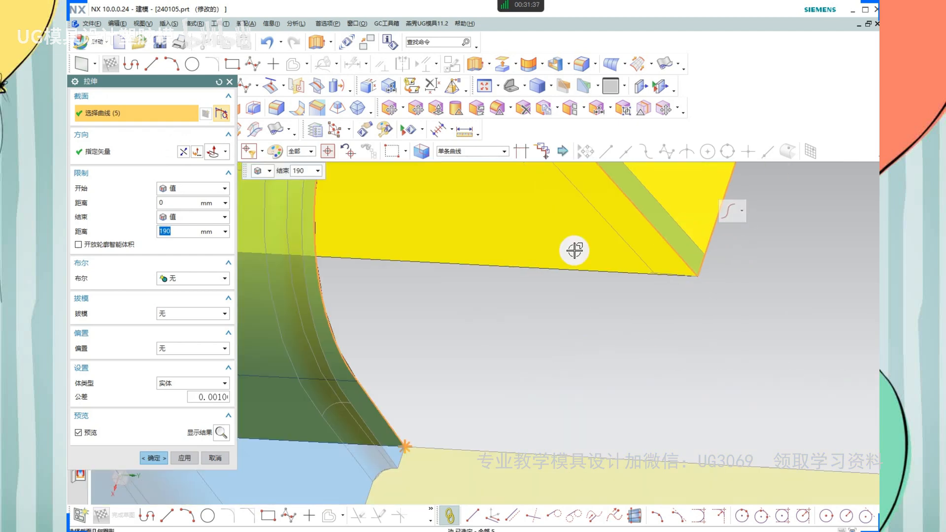
# Point the upper notch extrusion outward, away from the housing, using an inferred vector, and create the sheets
pyautogui.click(136, 153)
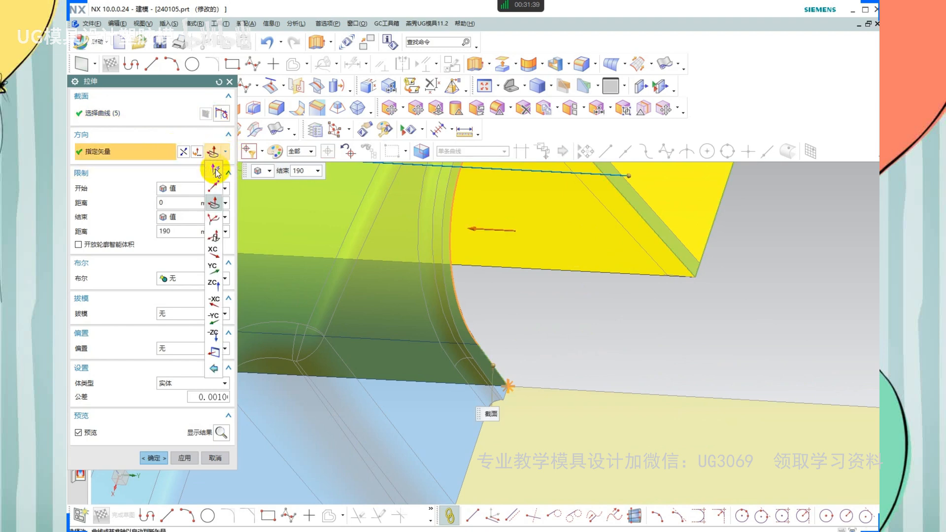
pyautogui.moveTo(503, 291); pyautogui.dragTo(570, 264, button='middle')
pyautogui.scroll(-3, 483, 281)
pyautogui.middleClick(577, 310)
pyautogui.scroll(-2, 528, 283)
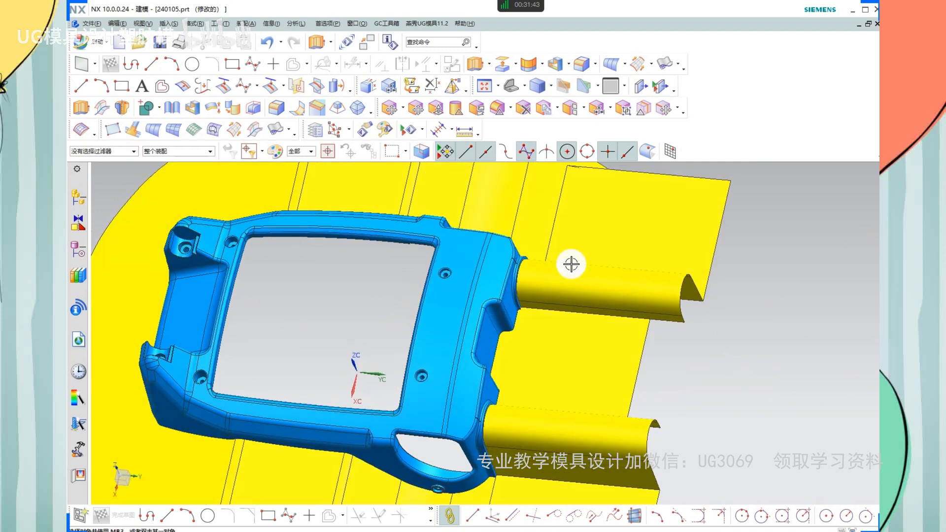
# Remove the parameters from the housing and all the parting sheets
pyautogui.scroll(-3, 581, 276)
pyautogui.press('r')
pyautogui.scroll(-3, 590, 269)
pyautogui.moveTo(703, 201); pyautogui.dragTo(354, 466)
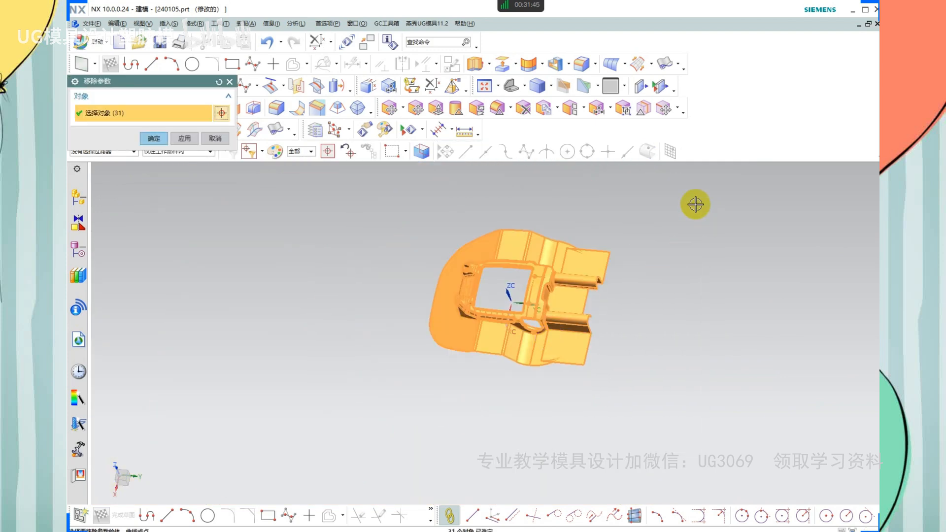
pyautogui.middleClick(545, 325)
pyautogui.scroll(1, 566, 293)
pyautogui.scroll(1, 565, 293)
pyautogui.press('r')
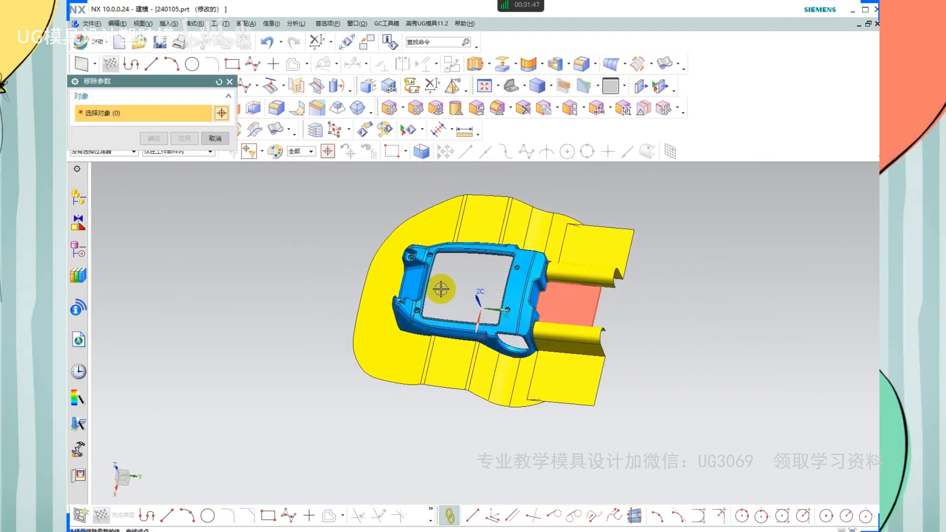
pyautogui.moveTo(138, 86); pyautogui.dragTo(185, 132)
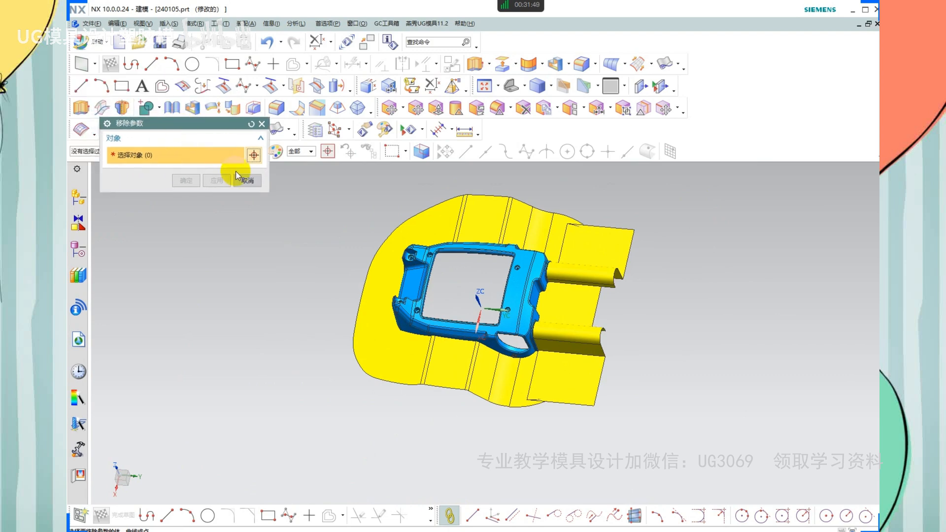
pyautogui.scroll(2, 488, 258)
pyautogui.scroll(1, 606, 275)
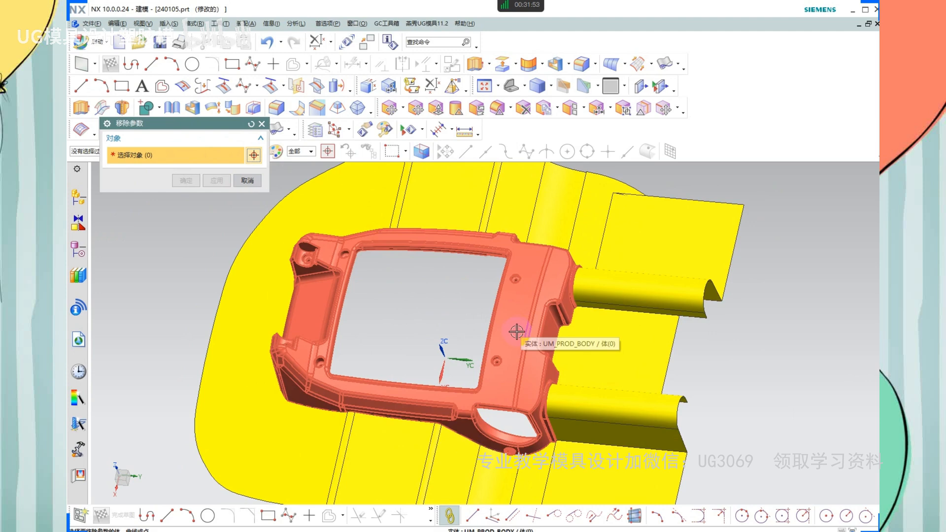
pyautogui.press('Escape')
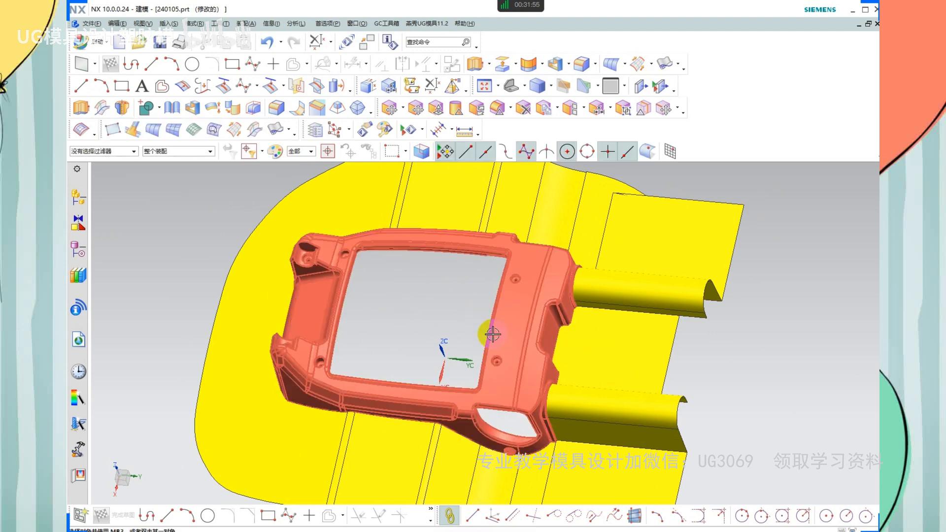
pyautogui.press('F4')
pyautogui.press('Escape')
# Undo the removal of the rectangular extruded sheet at the upper outer corner
pyautogui.scroll(-1, 585, 287)
pyautogui.keyDown('shift'); pyautogui.moveTo(662, 257); pyautogui.dragTo(629, 301, button='middle'); pyautogui.keyUp('shift')
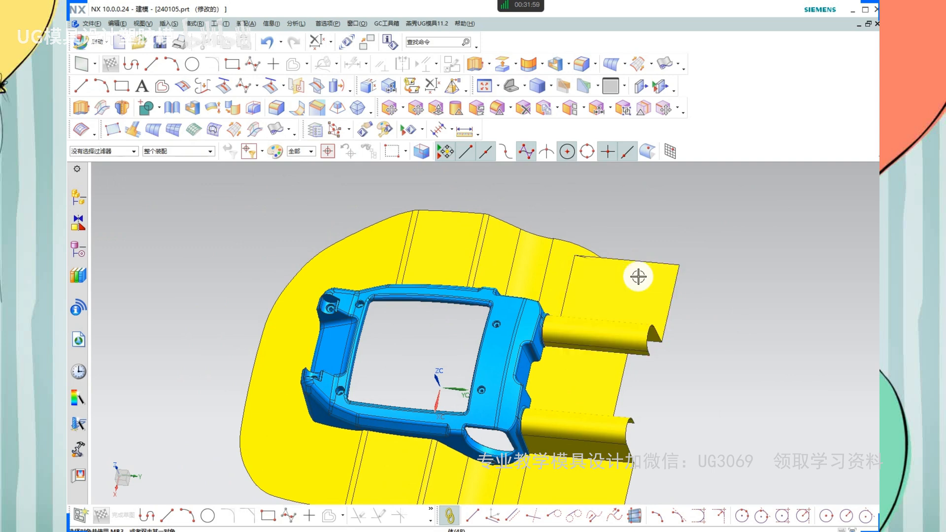
pyautogui.scroll(5, 635, 275)
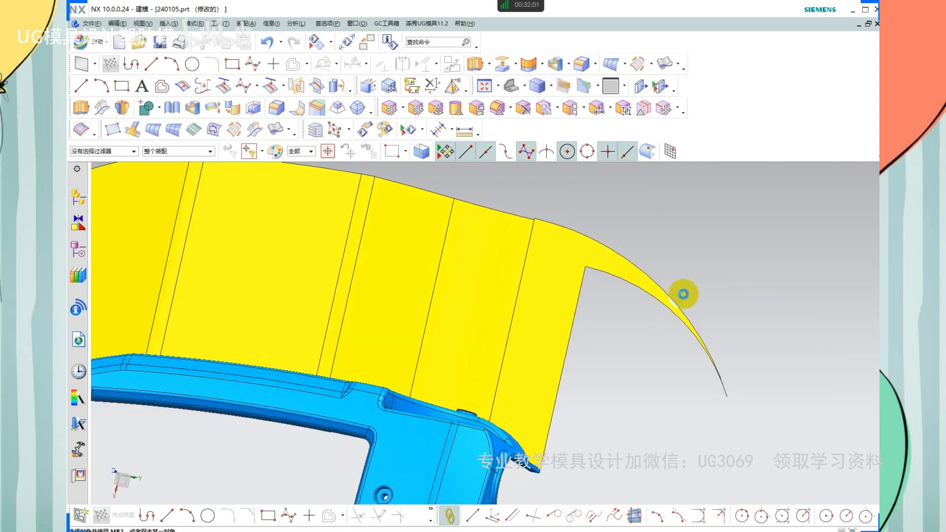
pyautogui.hotkey('ctrl', 'z')
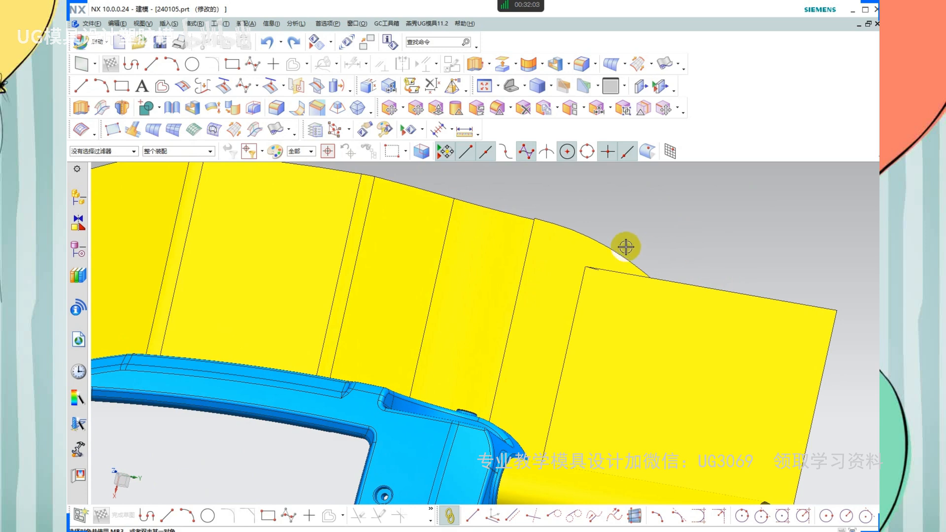
pyautogui.moveTo(590, 230)
pyautogui.mouseDown()
pyautogui.moveTo(686, 268)
pyautogui.moveTo(592, 269)
pyautogui.mouseUp()
pyautogui.scroll(3, 596, 256)
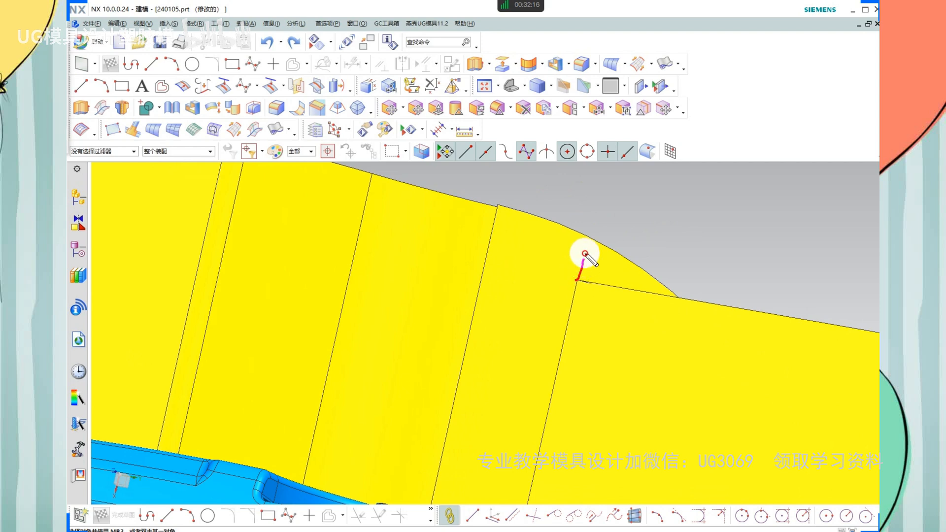
pyautogui.moveTo(585, 254); pyautogui.dragTo(597, 206)
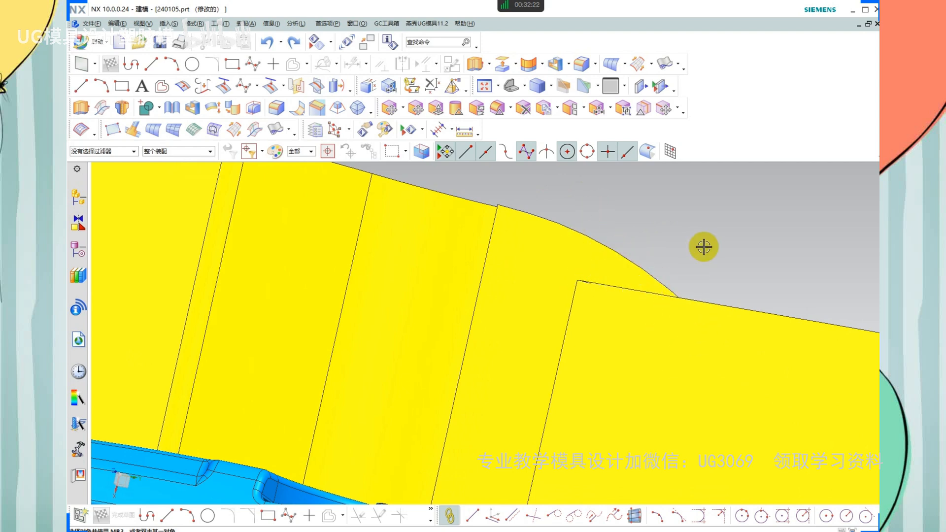
pyautogui.moveTo(703, 246); pyautogui.dragTo(611, 243, button='middle')
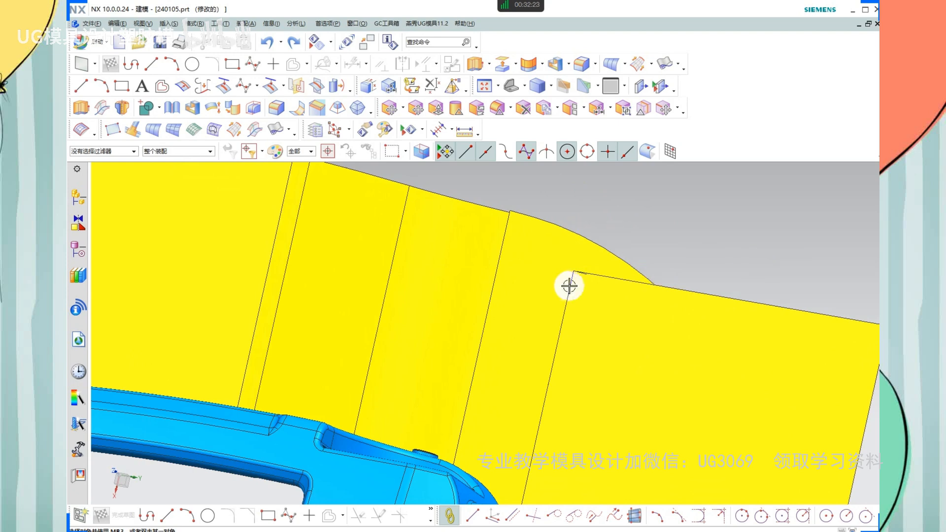
pyautogui.moveTo(576, 272); pyautogui.dragTo(843, 315)
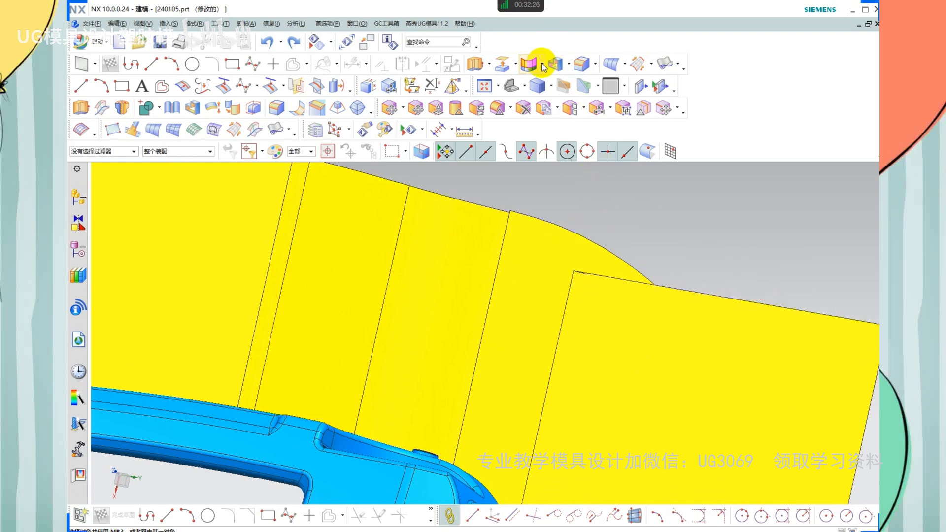
# Extend the upper rectangular sheet by 150 mm from its outer edge, with the body output set to extend the original sheet
pyautogui.click(544, 67)
pyautogui.click(531, 64)
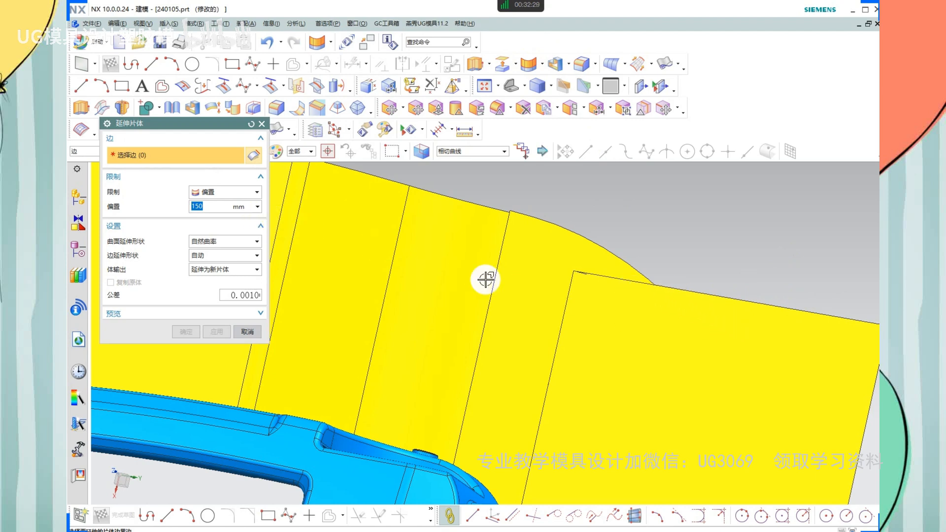
pyautogui.click(230, 272)
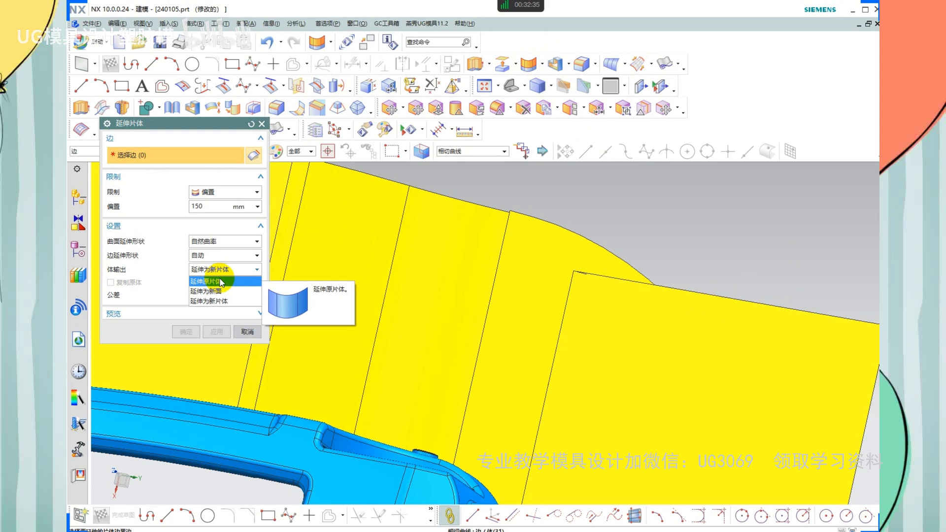
pyautogui.click(220, 282)
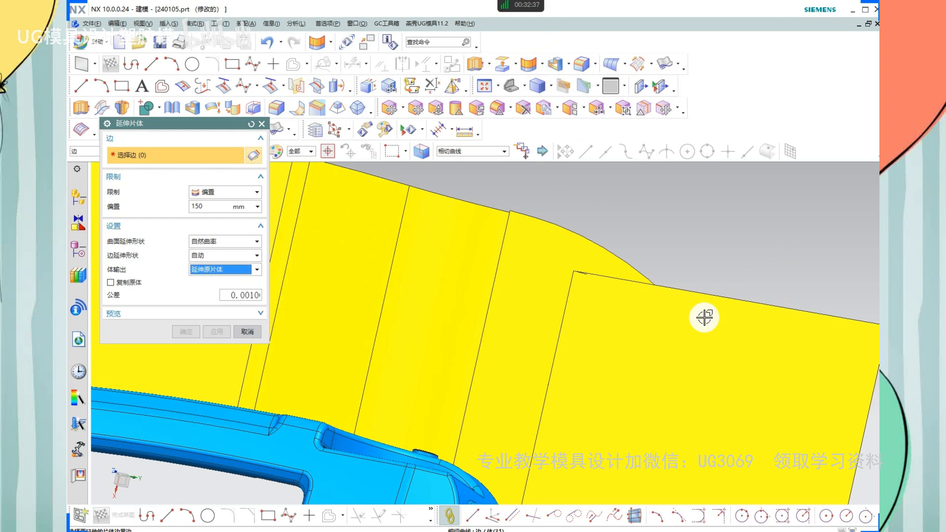
pyautogui.click(658, 284)
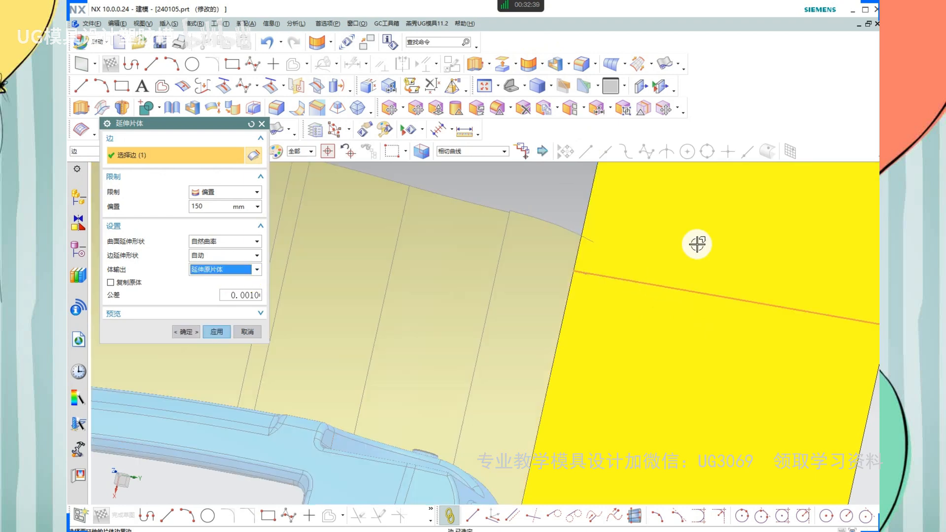
pyautogui.click(217, 332)
# Extend the outer edge of the lower rectangular sheet by 150 mm as part of the original sheet
pyautogui.scroll(-5, 609, 233)
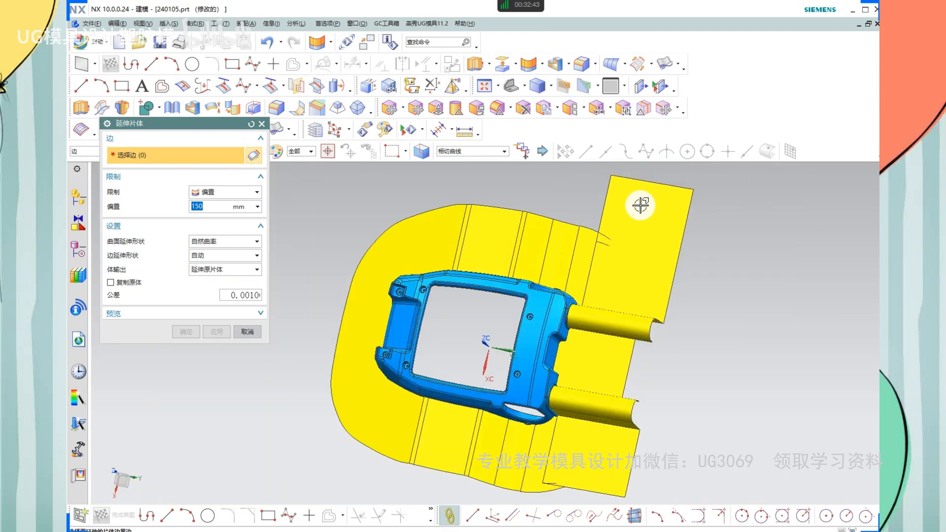
pyautogui.scroll(4, 597, 351)
pyautogui.click(619, 350)
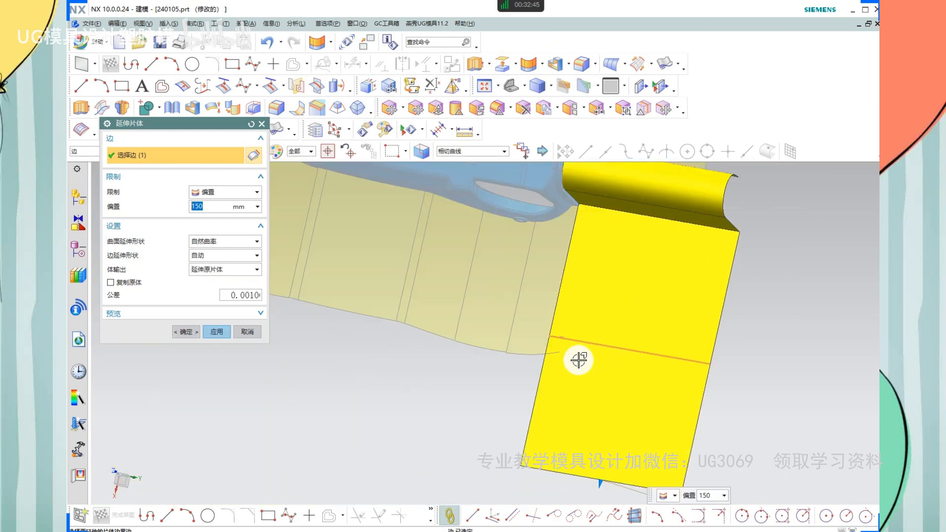
pyautogui.click(186, 332)
# Trim the upper curved parting sheet against the long inner edge of the extended rectangular sheet, keeping the selected region
pyautogui.scroll(-4, 542, 310)
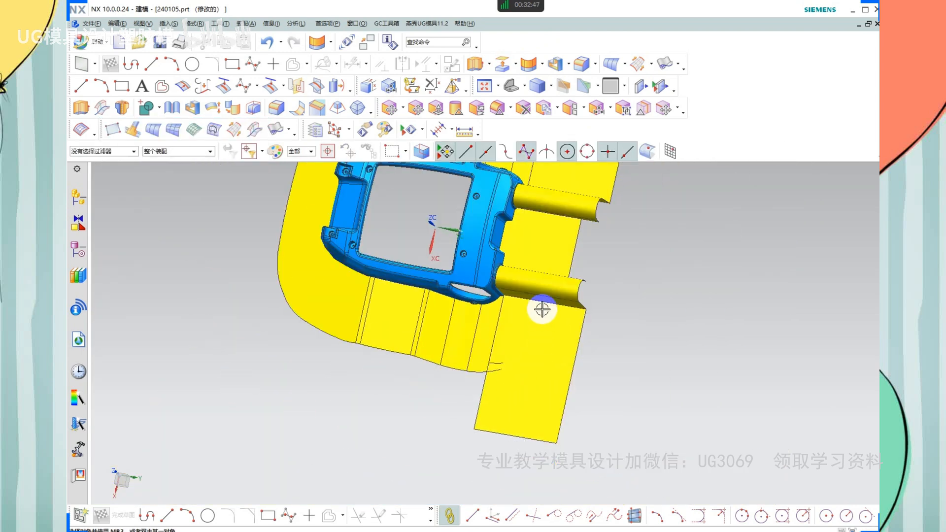
pyautogui.scroll(3, 568, 210)
pyautogui.keyDown('shift'); pyautogui.moveTo(580, 232); pyautogui.dragTo(571, 252, button='middle'); pyautogui.keyUp('shift')
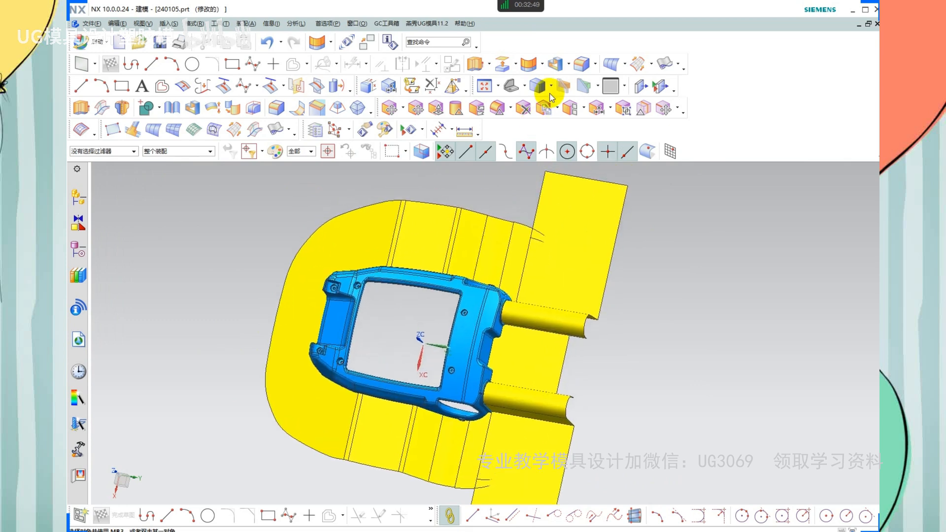
pyautogui.click(548, 70)
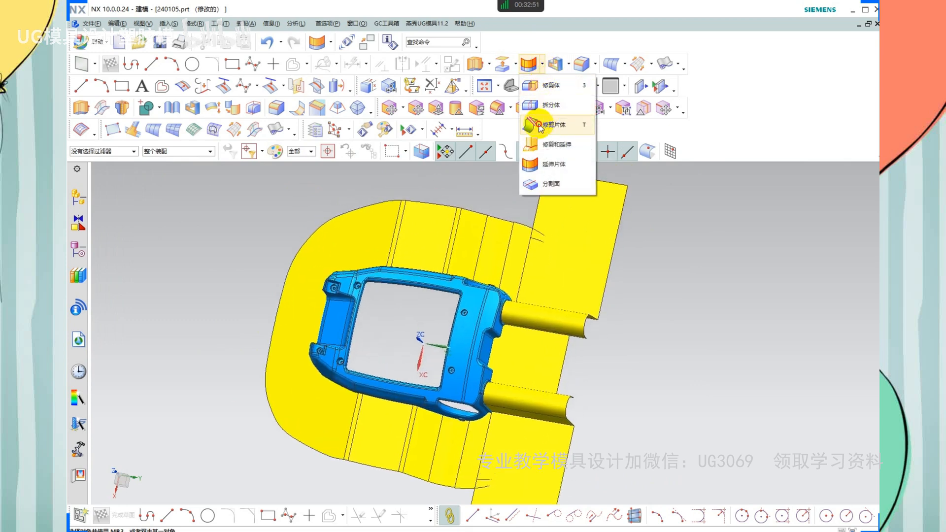
pyautogui.click(542, 127)
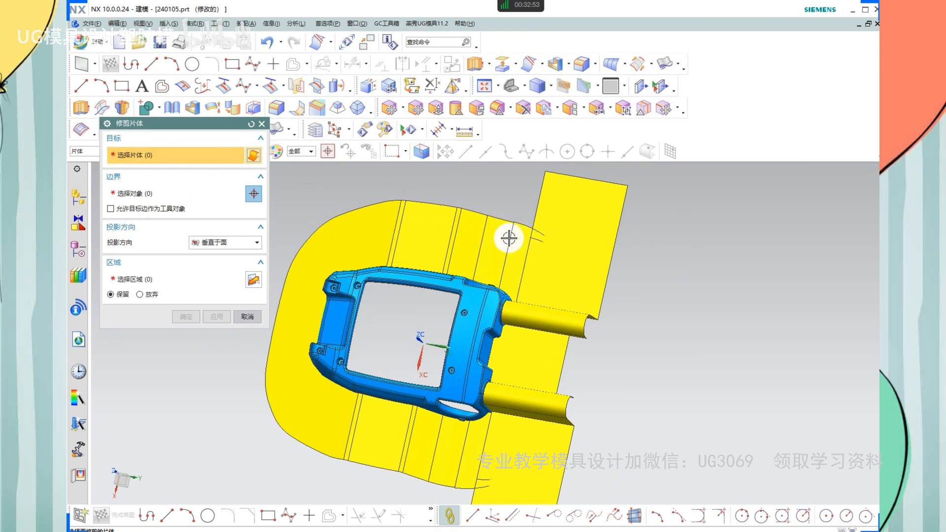
pyautogui.scroll(4, 538, 232)
pyautogui.click(540, 240)
pyautogui.scroll(-4, 590, 299)
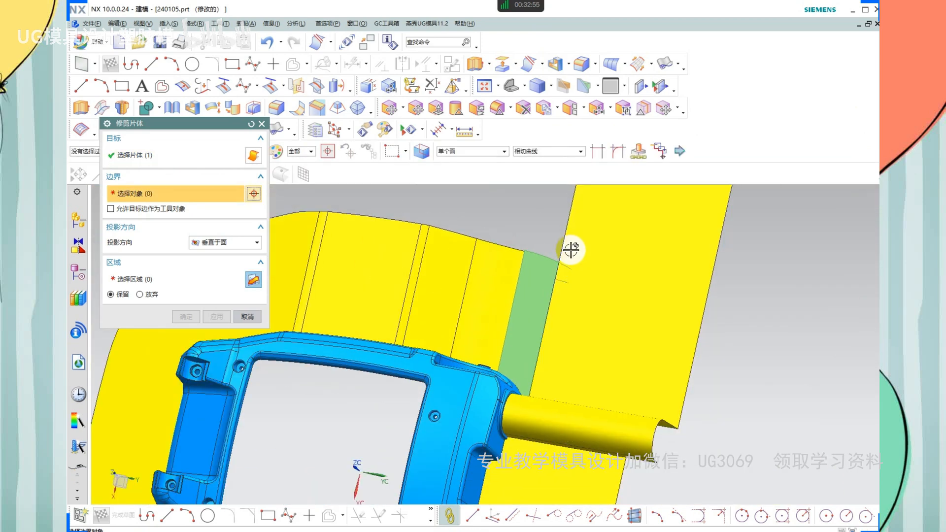
pyautogui.click(567, 243)
pyautogui.click(217, 314)
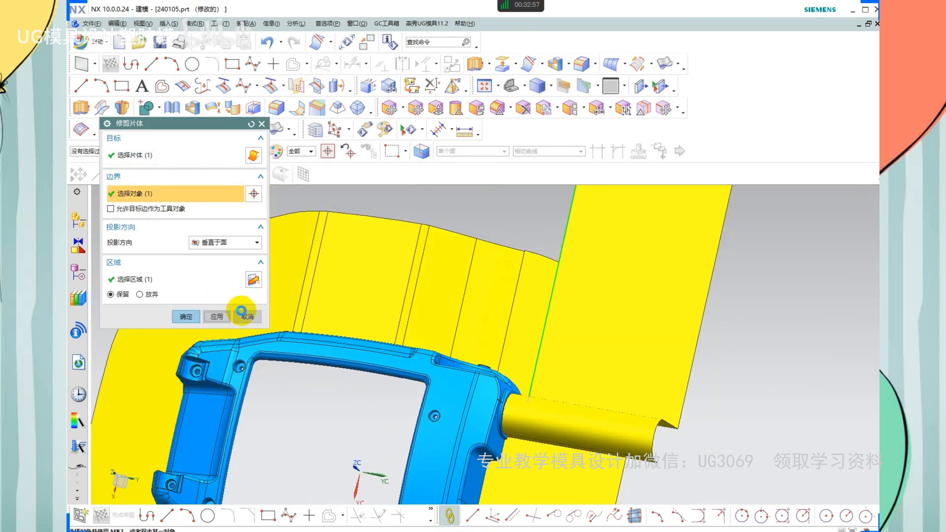
# Trim the lower curved parting sheet against the long inner edge of the lower extended sheet, keeping the housing-side region
pyautogui.scroll(-3, 566, 383)
pyautogui.scroll(3, 566, 383)
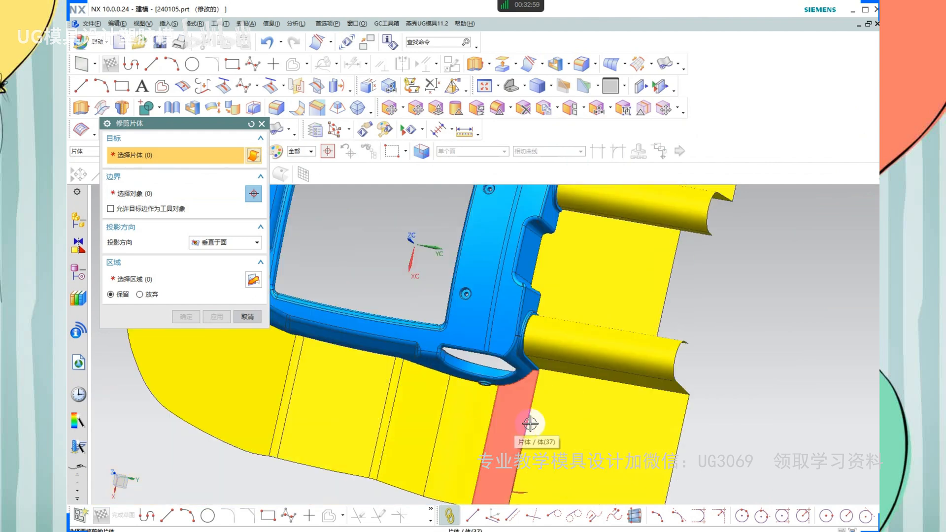
pyautogui.keyDown('shift'); pyautogui.moveTo(565, 430); pyautogui.dragTo(571, 359, button='middle'); pyautogui.keyUp('shift')
pyautogui.click(515, 353)
pyautogui.middleClick(592, 353)
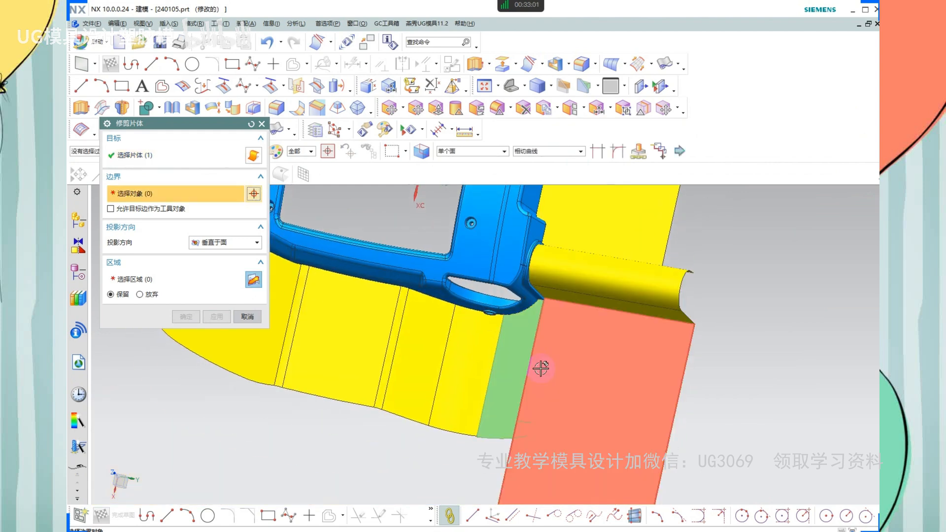
pyautogui.click(530, 364)
pyautogui.middleClick(628, 383)
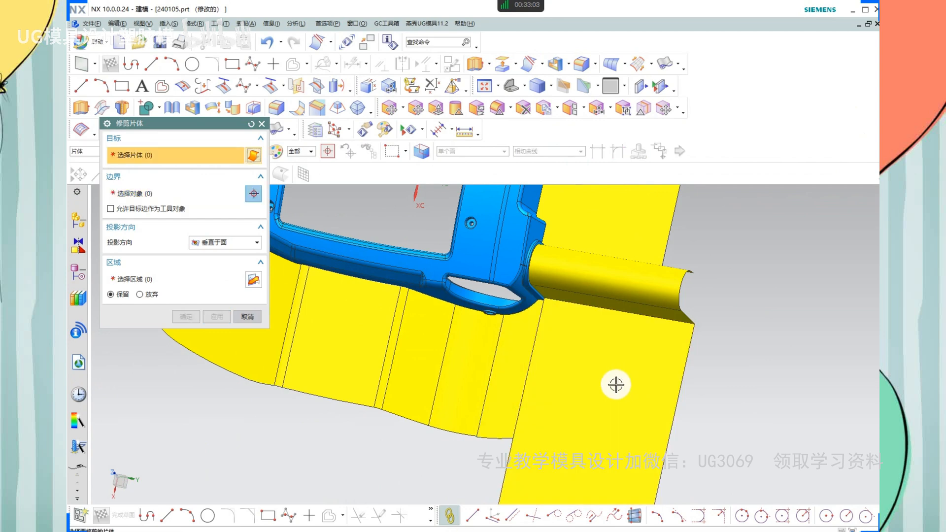
pyautogui.moveTo(615, 383); pyautogui.dragTo(601, 344, button='middle')
pyautogui.keyDown('shift'); pyautogui.moveTo(600, 344); pyautogui.dragTo(596, 406, button='middle'); pyautogui.keyUp('shift')
pyautogui.scroll(2, 596, 406)
pyautogui.moveTo(593, 473)
pyautogui.mouseDown()
pyautogui.moveTo(678, 433)
pyautogui.moveTo(635, 480)
pyautogui.moveTo(598, 498)
pyautogui.moveTo(663, 465)
pyautogui.mouseUp()
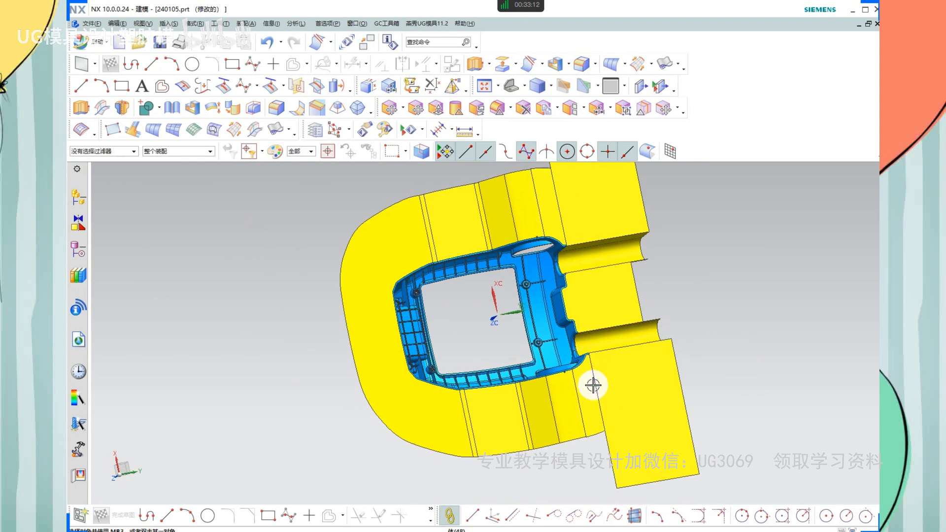
# Try hiding the plastic housing so that only the surrounding parting sheets stay in view, and undo the hide
pyautogui.click(574, 354)
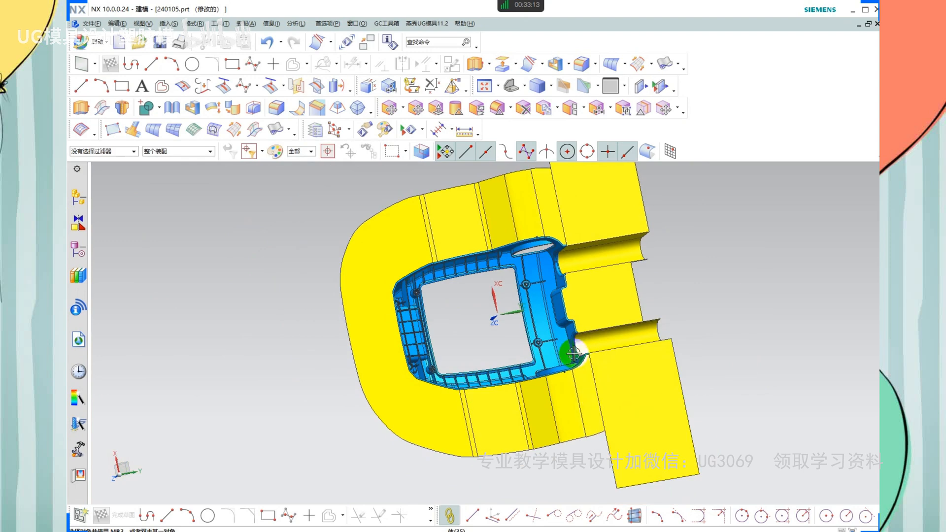
pyautogui.scroll(-1, 502, 312)
pyautogui.scroll(-1, 519, 316)
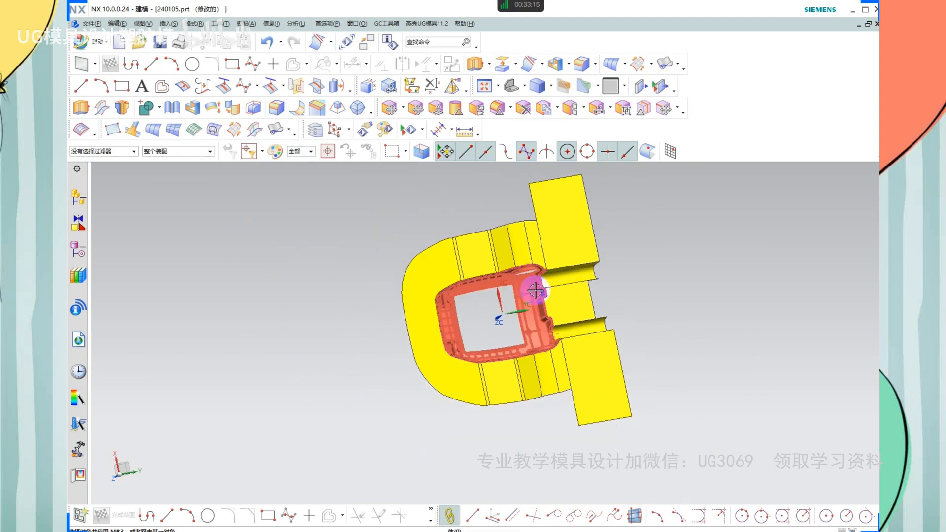
pyautogui.click(542, 273)
pyautogui.scroll(2, 543, 273)
pyautogui.scroll(1, 543, 273)
pyautogui.hotkey('ctrl', 'b')
pyautogui.moveTo(575, 310); pyautogui.dragTo(568, 278, button='middle')
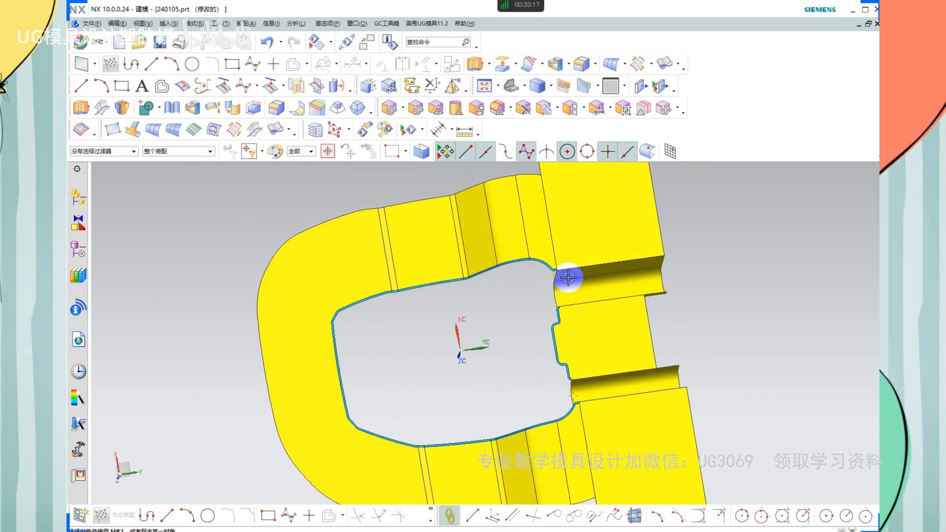
pyautogui.hotkey('ctrl', 'z')
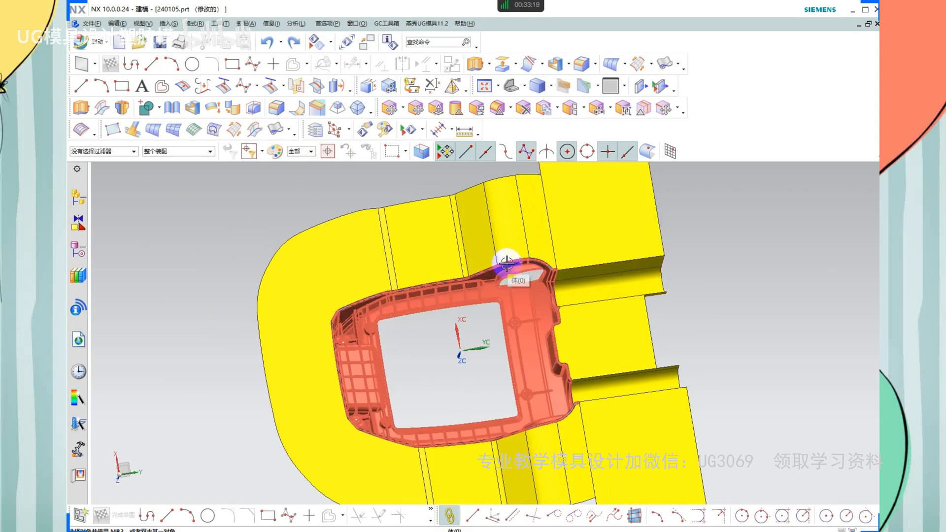
# Hide the plastic housing and examine the thin blue strips along the inner edge of the parting sheets
pyautogui.click(508, 265)
pyautogui.scroll(2, 508, 265)
pyautogui.hotkey('ctrl', 'b')
pyautogui.scroll(3, 485, 275)
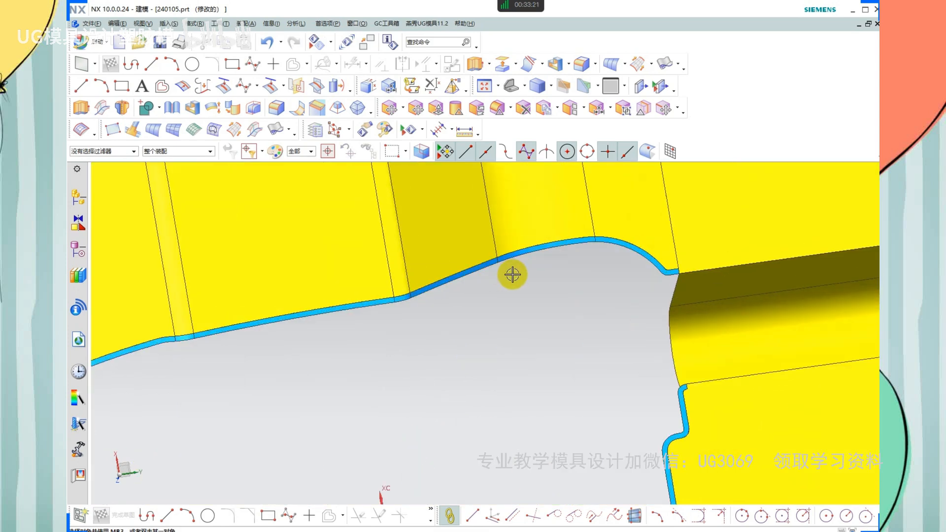
pyautogui.scroll(2, 511, 259)
pyautogui.hotkey('ctrl', 'z')
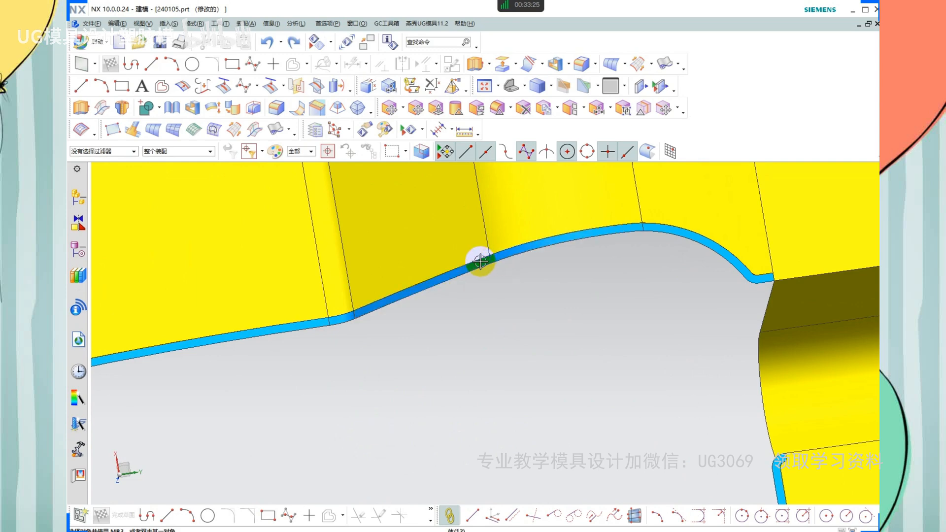
pyautogui.click(480, 261)
pyautogui.scroll(-5, 518, 271)
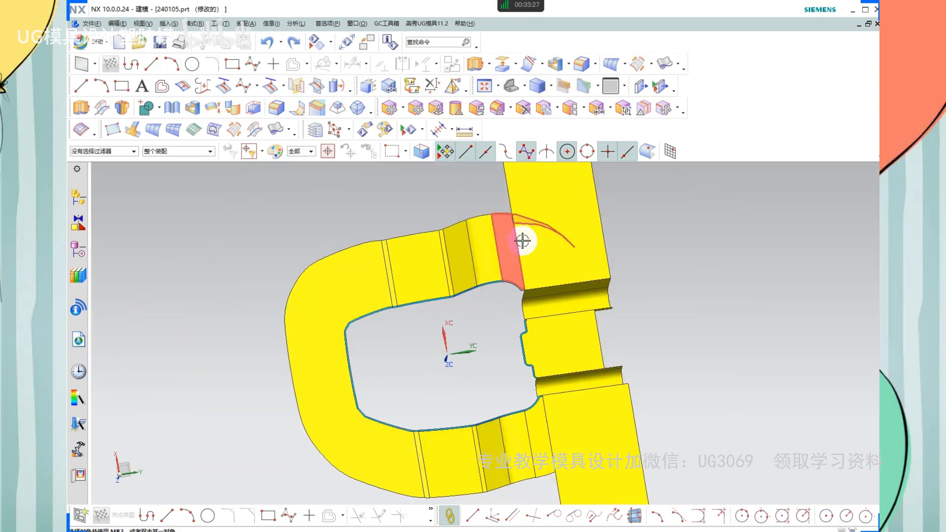
pyautogui.click(523, 240)
pyautogui.press('Escape')
pyautogui.click(526, 253)
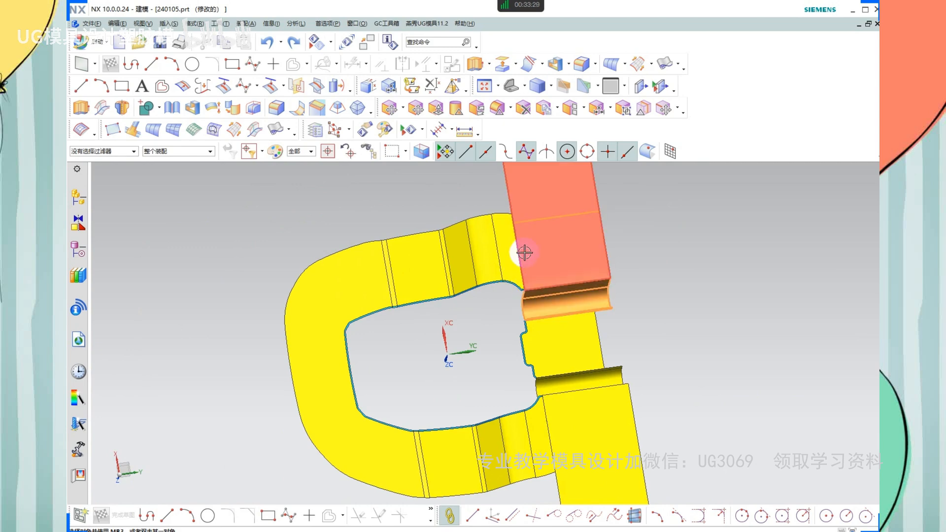
# Show all hidden bodies and remove the parameters from the housing and all parting sheets
pyautogui.hotkey('ctrl', 'shift', 'u')
pyautogui.press('r')
pyautogui.scroll(-3, 467, 300)
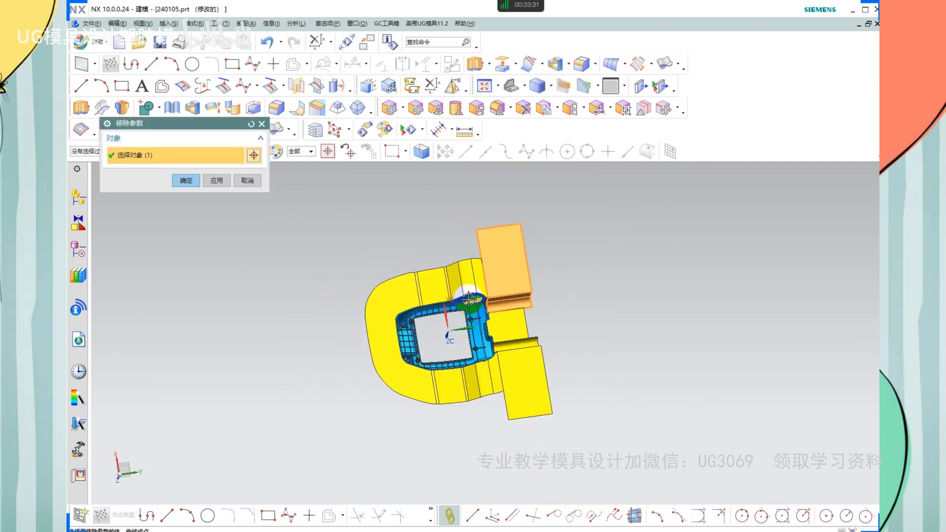
pyautogui.moveTo(581, 201); pyautogui.dragTo(276, 466)
pyautogui.moveTo(623, 204); pyautogui.dragTo(246, 488)
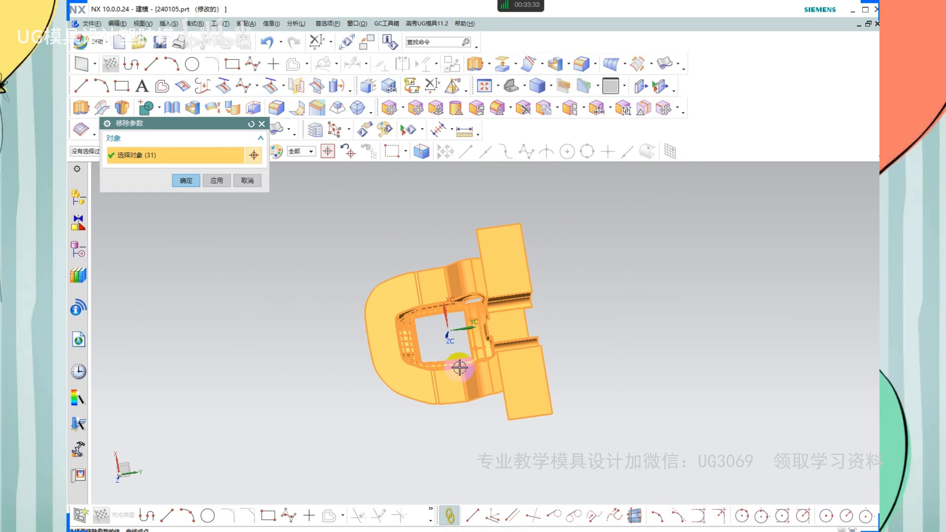
pyautogui.middleClick(459, 367)
# Hide the housing and the parting sheets along its upper side, including the large curved end sheet
pyautogui.scroll(3, 459, 367)
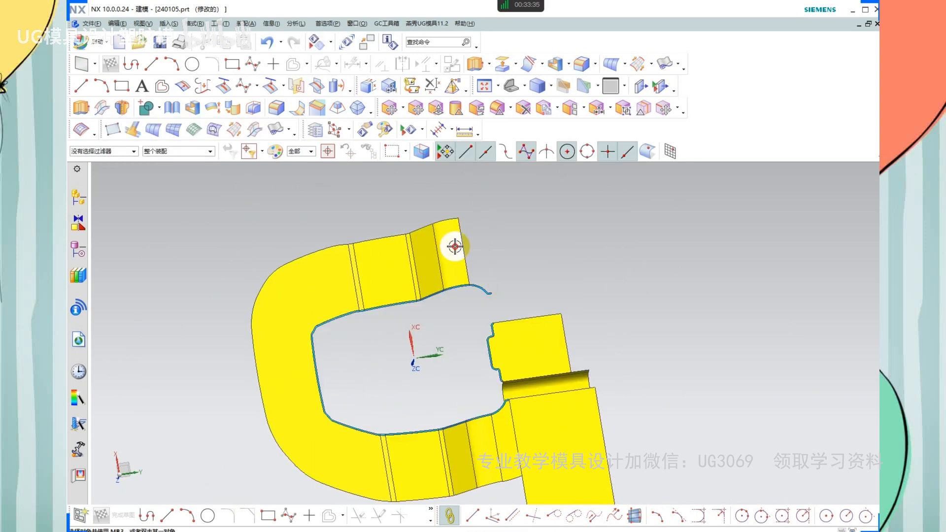
pyautogui.click(411, 247)
pyautogui.scroll(2, 389, 257)
pyautogui.press('Delete')
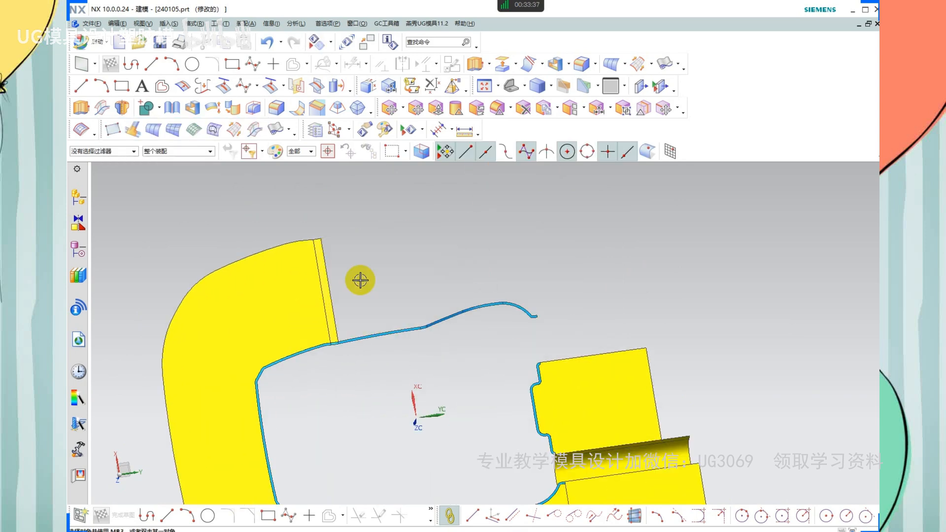
pyautogui.click(321, 275)
pyautogui.press('Delete')
pyautogui.scroll(-2, 450, 247)
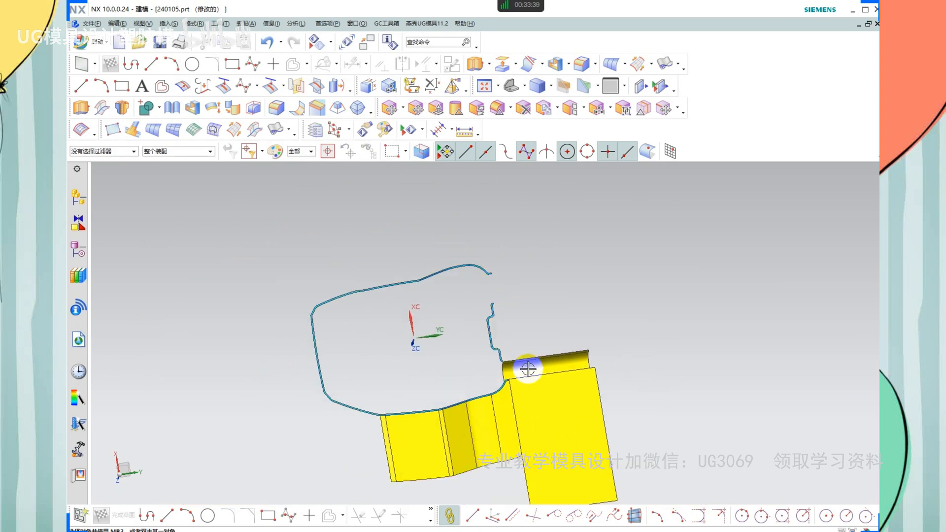
# Hide the lower channel and rectangular sheets together with the adjoining trimmed curved sheet
pyautogui.scroll(4, 528, 369)
pyautogui.click(528, 349)
pyautogui.press('Delete')
pyautogui.scroll(-2, 548, 287)
pyautogui.scroll(2, 515, 373)
pyautogui.click(506, 380)
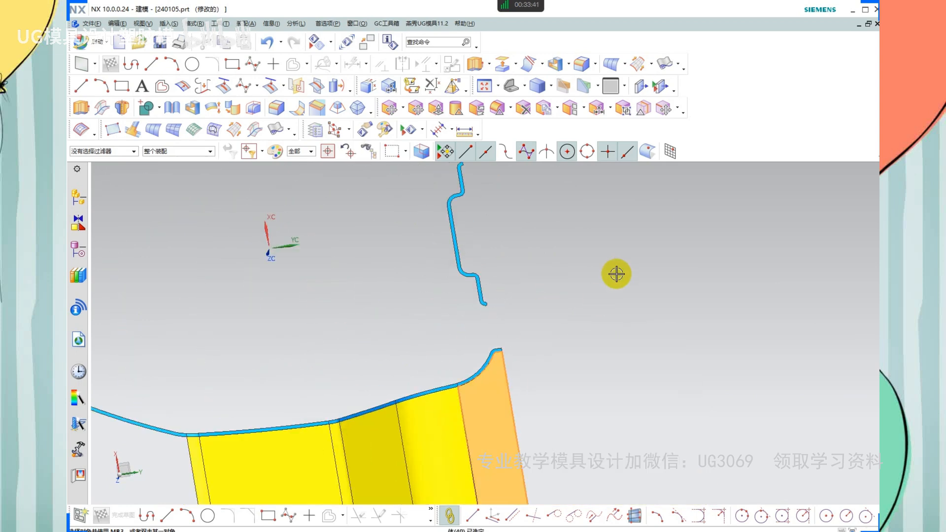
pyautogui.press('Delete')
# Hide the remaining parting sheets along the lower side, leaving only the thin blue edge strips in view
pyautogui.scroll(-1, 617, 274)
pyautogui.click(484, 403)
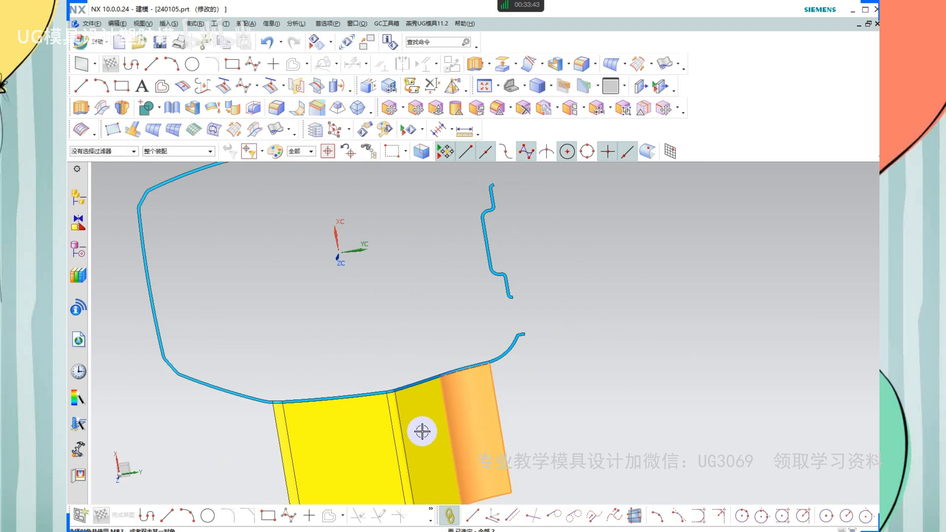
pyautogui.click(371, 429)
pyautogui.press('Delete')
pyautogui.click(288, 428)
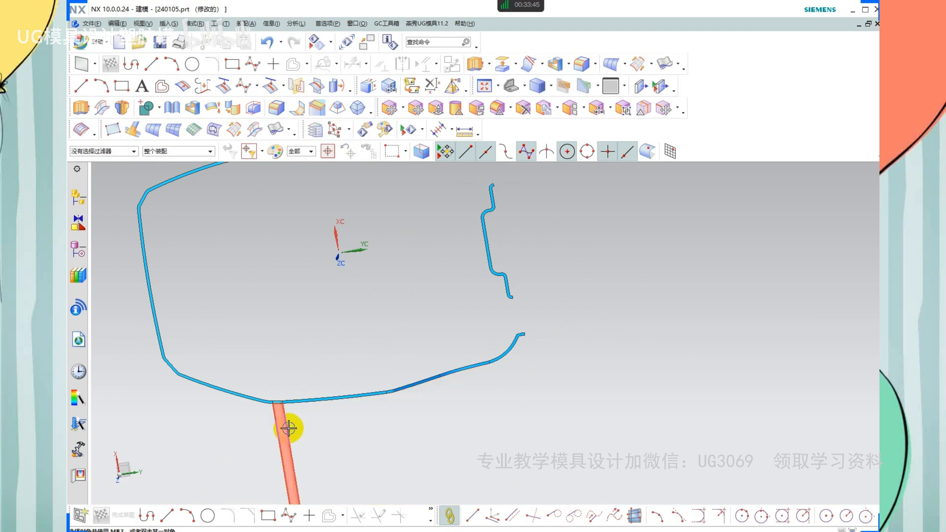
pyautogui.press('Delete')
pyautogui.scroll(-4, 527, 353)
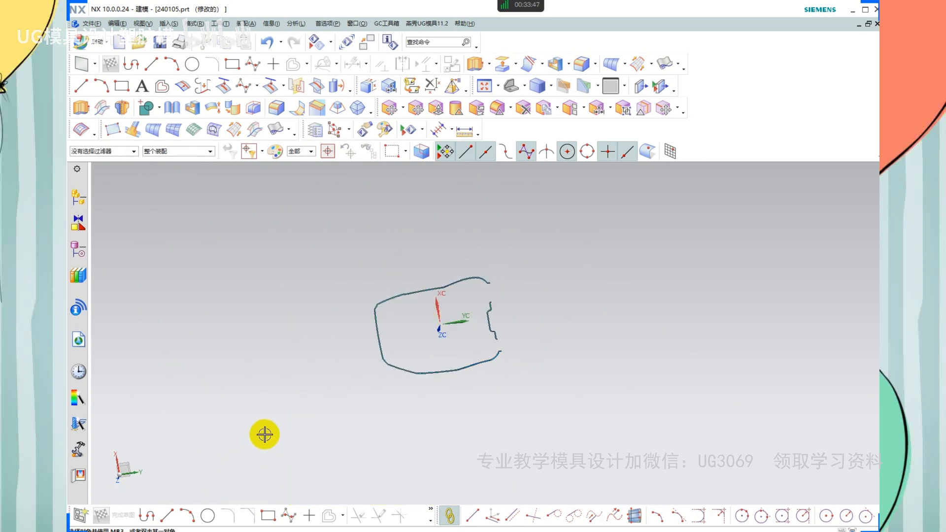
# Delete all the thin blue edge strips and show the hidden housing and parting sheets again
pyautogui.hotkey('ctrl', 'a')
pyautogui.press('Delete')
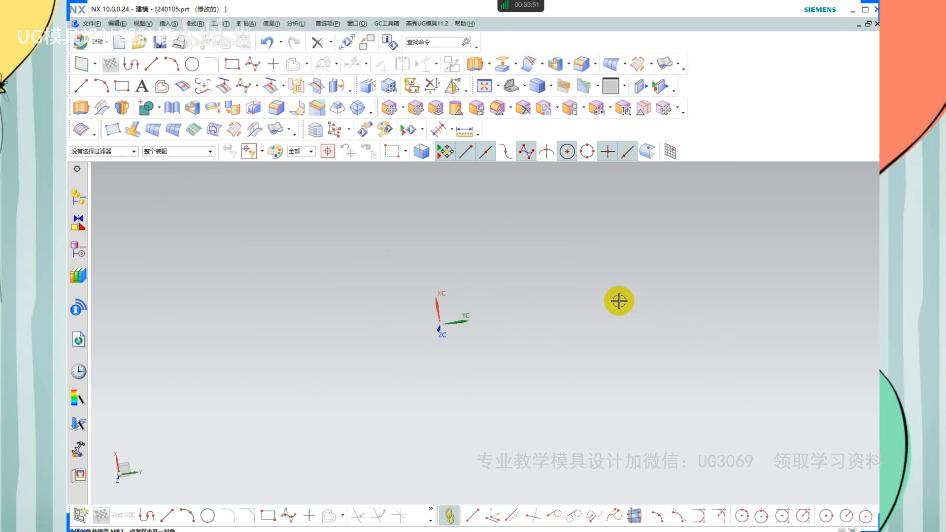
pyautogui.hotkey('ctrl', 'shift', 'u')
pyautogui.scroll(4, 492, 296)
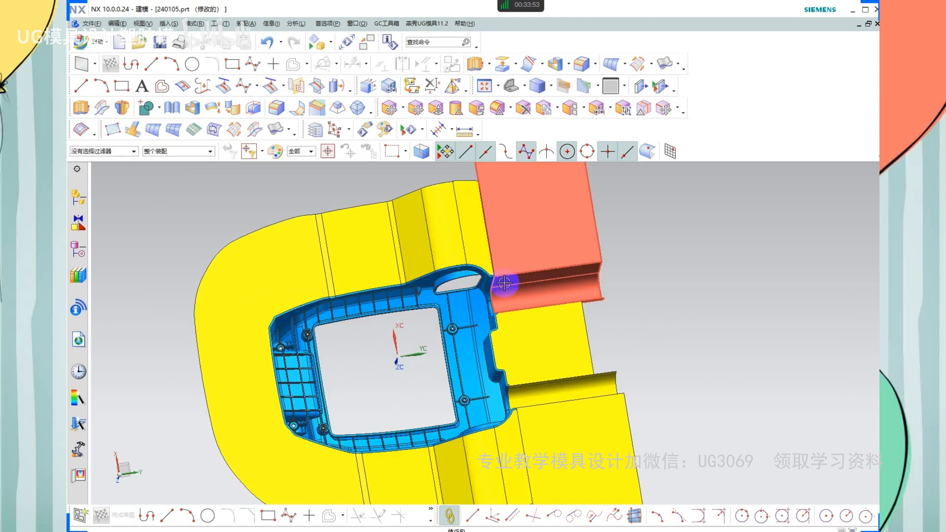
# Hide the plastic housing, leaving only the yellow parting sheets in view
pyautogui.moveTo(504, 283); pyautogui.dragTo(564, 323, button='middle')
pyautogui.scroll(3, 524, 294)
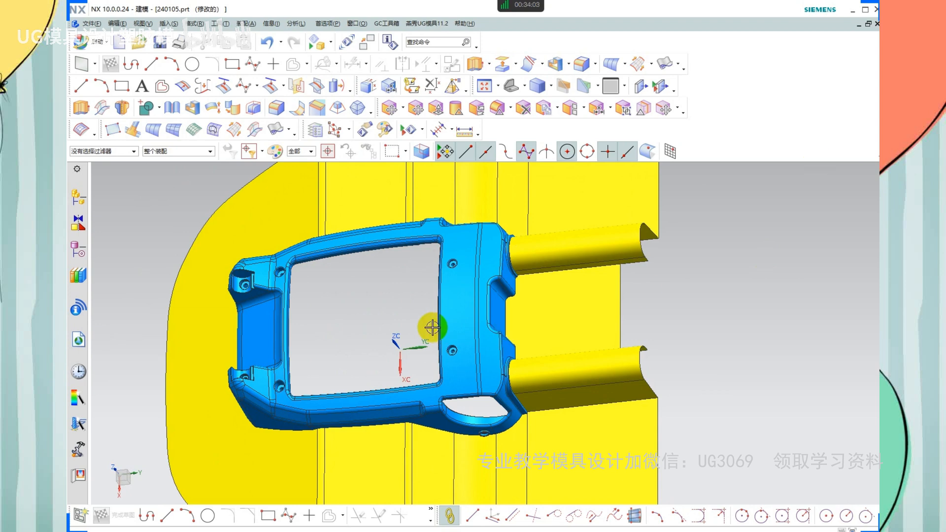
pyautogui.click(478, 291)
pyautogui.hotkey('ctrl', 'b')
# Try hiding the middle sheet, the channel sheet and the large curved end sheet one at a time, undoing each hide
pyautogui.click(568, 301)
pyautogui.hotkey('ctrl', 'b')
pyautogui.hotkey('ctrl', 'z')
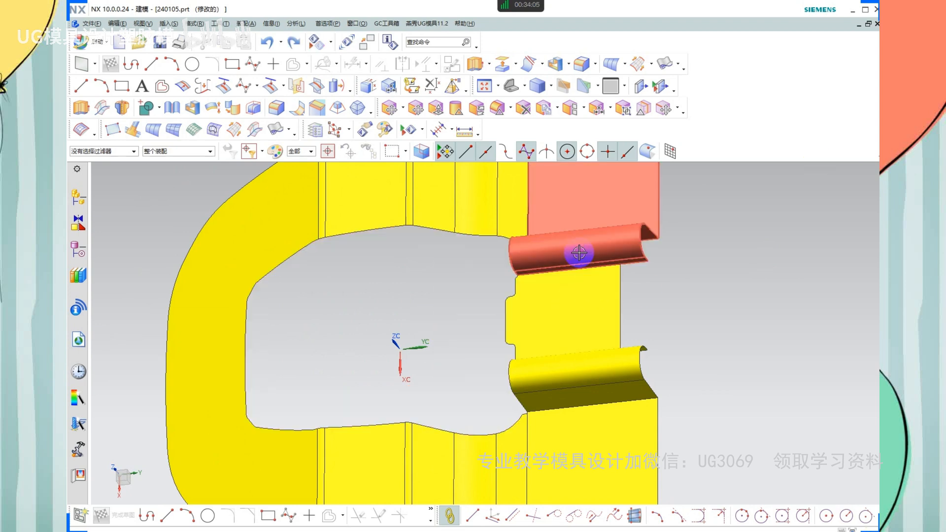
pyautogui.click(579, 256)
pyautogui.hotkey('ctrl', 'b')
pyautogui.hotkey('ctrl', 'z')
pyautogui.scroll(-2, 540, 232)
pyautogui.press('Escape')
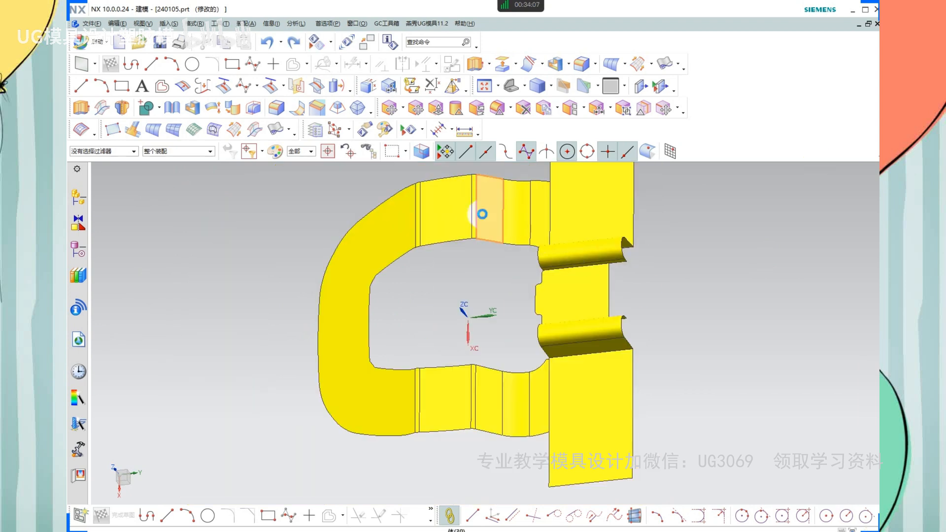
pyautogui.click(363, 237)
pyautogui.hotkey('ctrl', 'b')
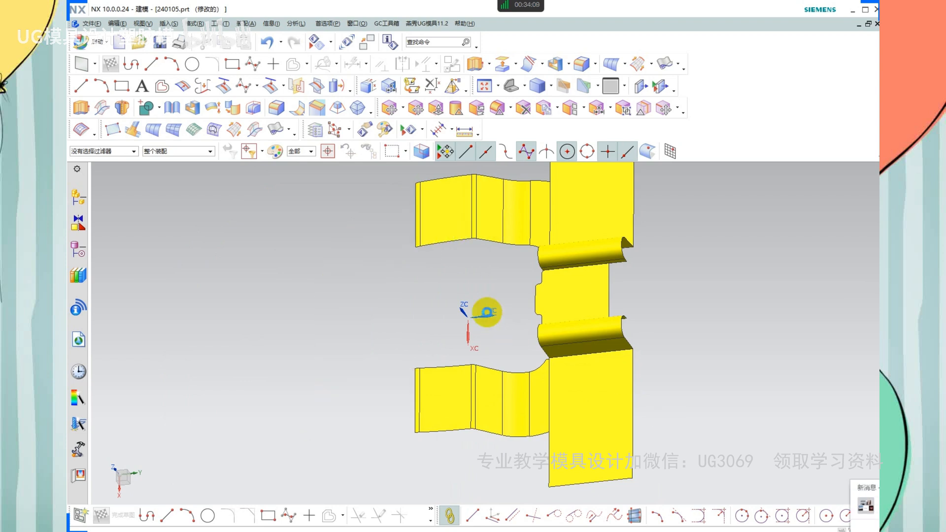
pyautogui.hotkey('ctrl', 'z')
pyautogui.moveTo(472, 294)
pyautogui.mouseDown(button='middle')
pyautogui.moveTo(480, 277)
pyautogui.moveTo(469, 281)
pyautogui.mouseUp(button='middle')
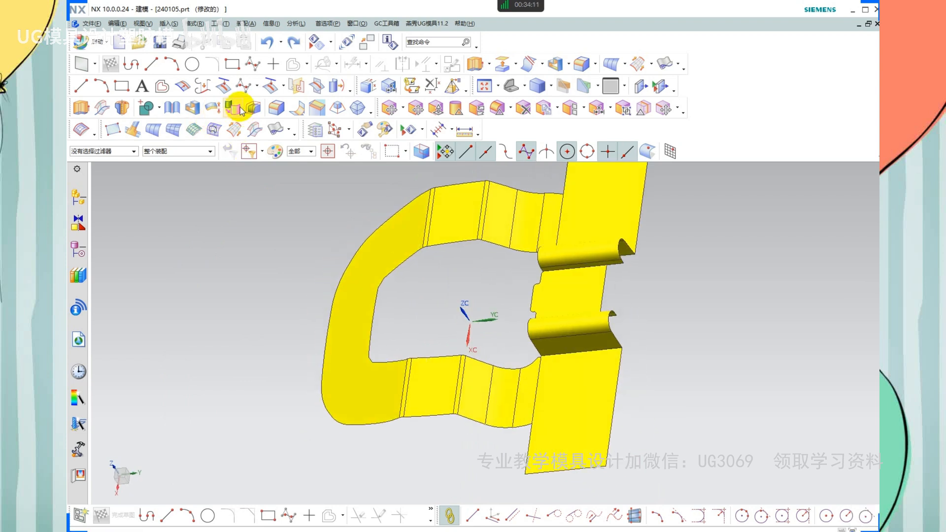
# Sew the parting sheets together, using the large curved end sheet as the target and all the other sheets as tools
pyautogui.click(173, 110)
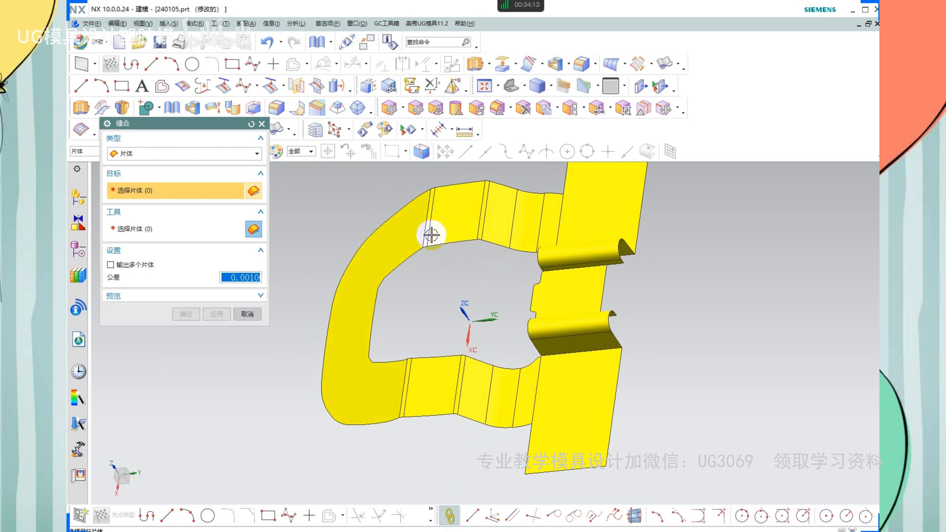
pyautogui.click(414, 215)
pyautogui.scroll(-3, 468, 254)
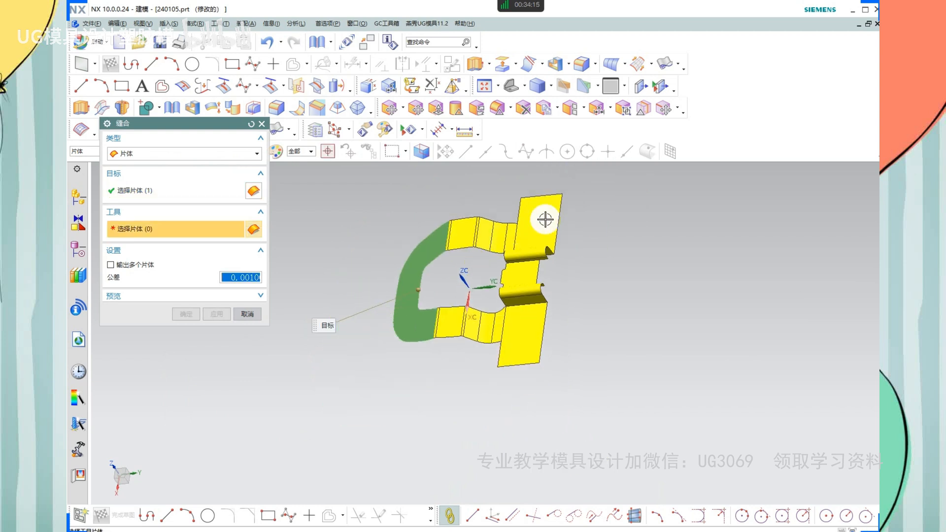
pyautogui.moveTo(623, 176); pyautogui.dragTo(392, 391)
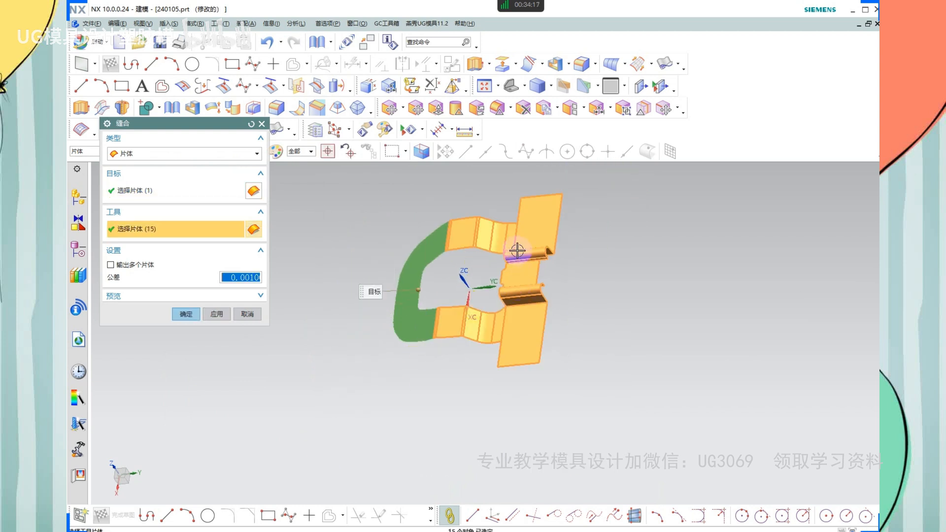
pyautogui.middleClick(447, 267)
pyautogui.scroll(3, 462, 262)
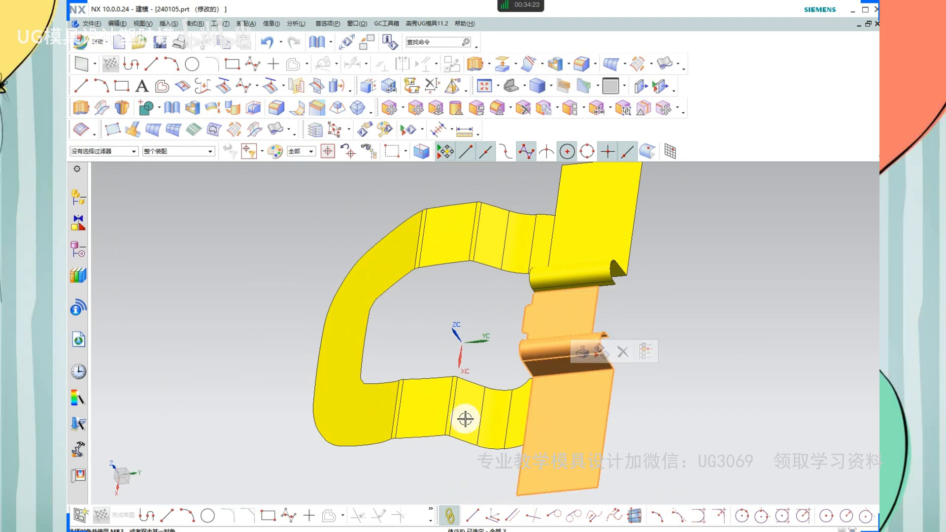
pyautogui.click(466, 399)
pyautogui.press('Escape')
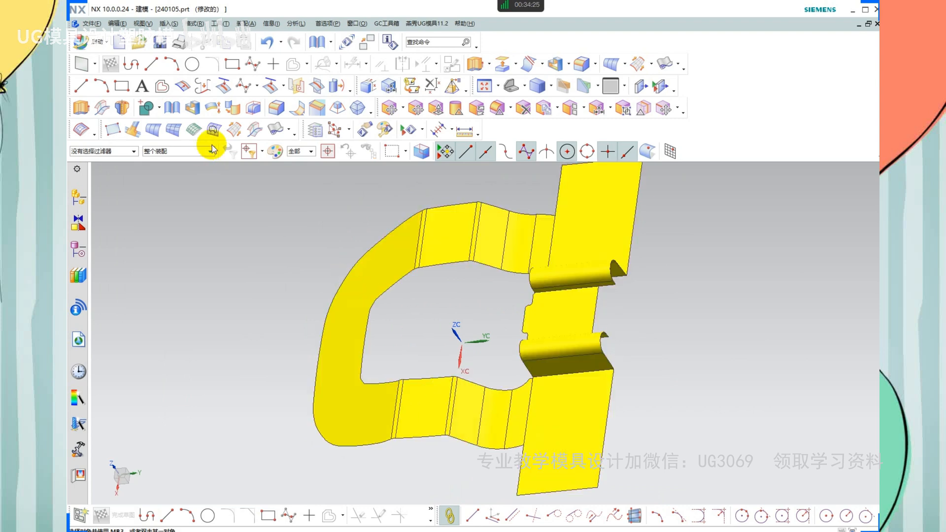
pyautogui.click(170, 107)
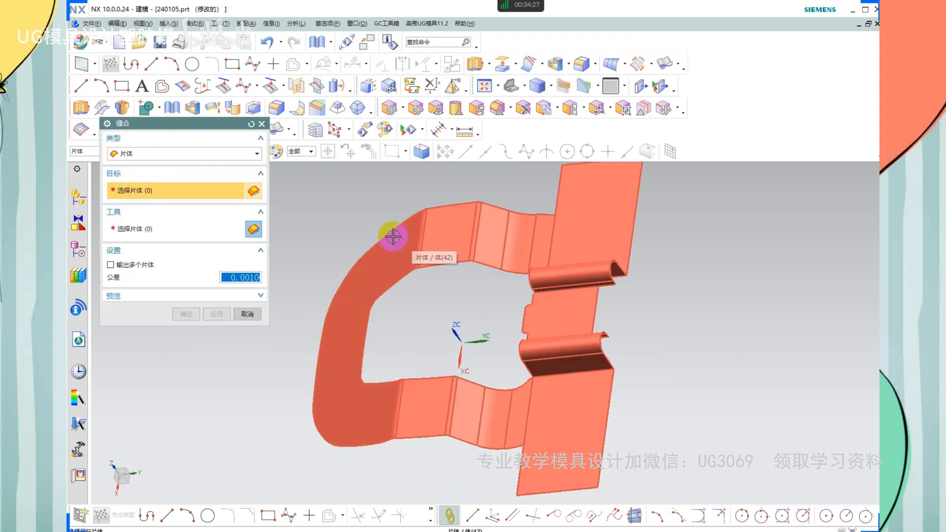
pyautogui.press('Escape')
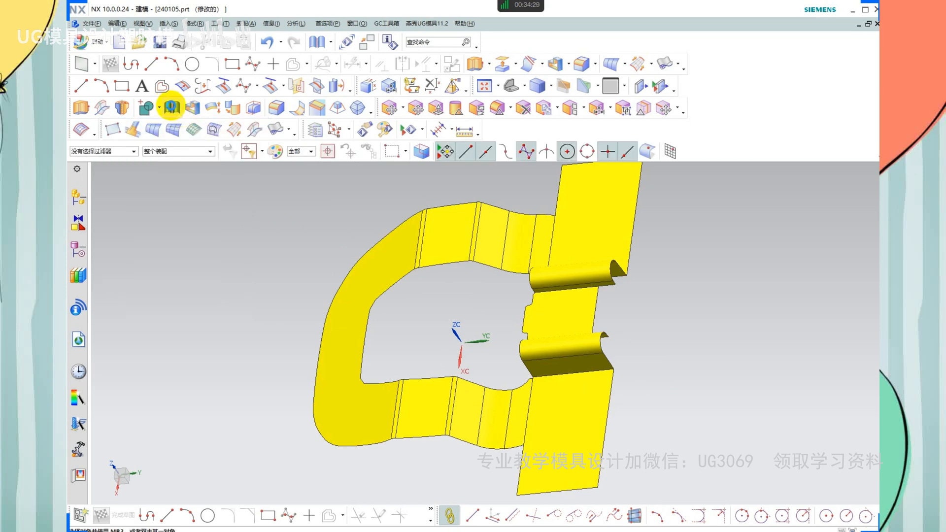
pyautogui.click(170, 108)
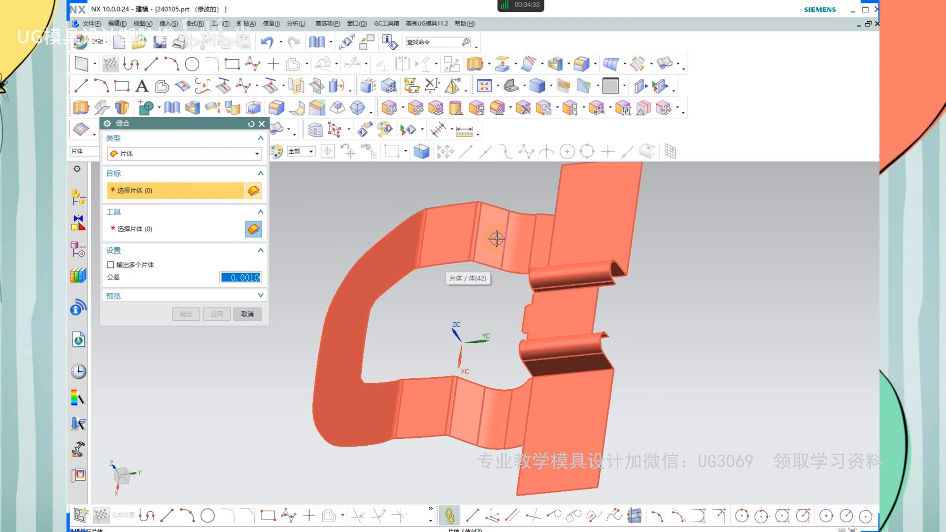
pyautogui.press('Escape')
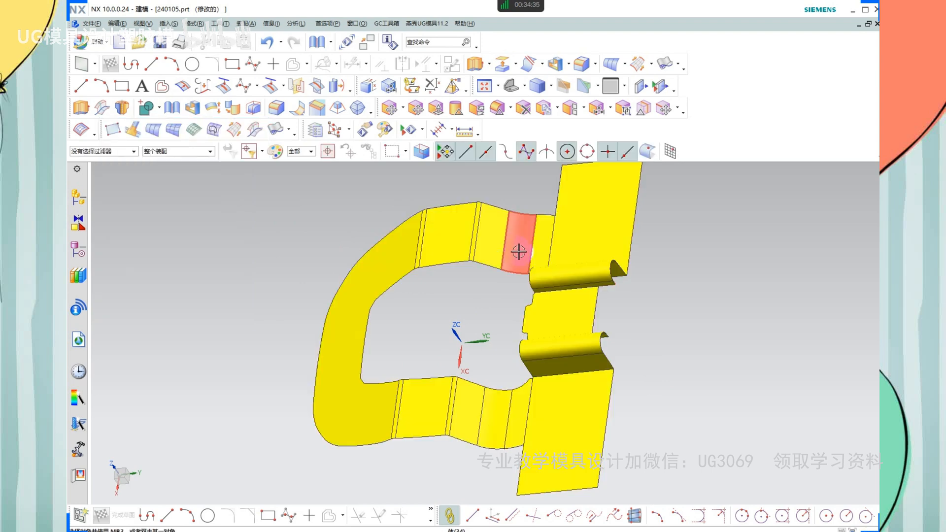
# Remove the parameters from the sewn parting sheet and show the hidden plastic housing again
pyautogui.scroll(-2, 513, 249)
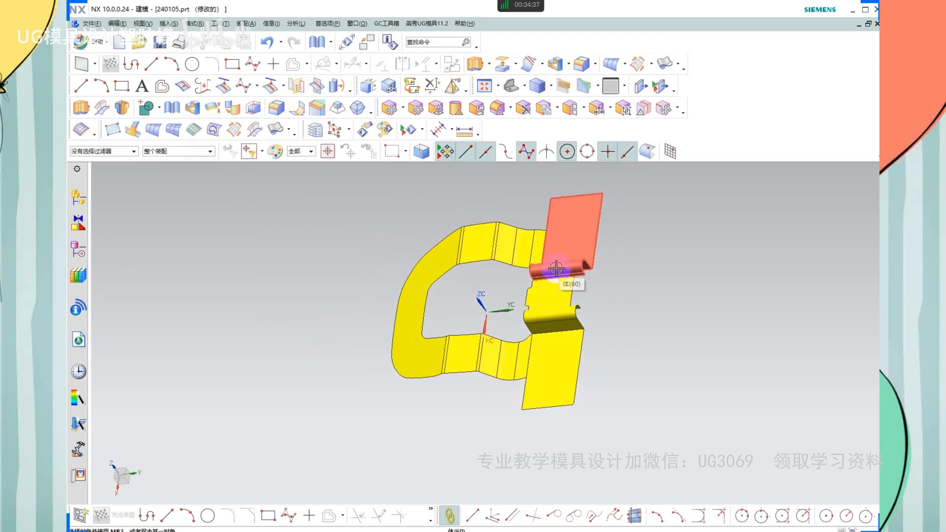
pyautogui.press('q')
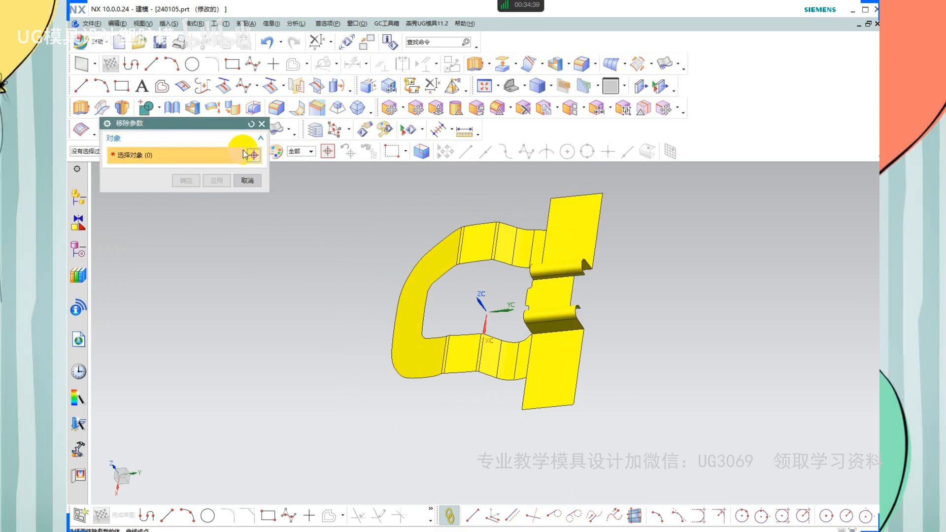
pyautogui.click(567, 249)
pyautogui.middleClick(603, 251)
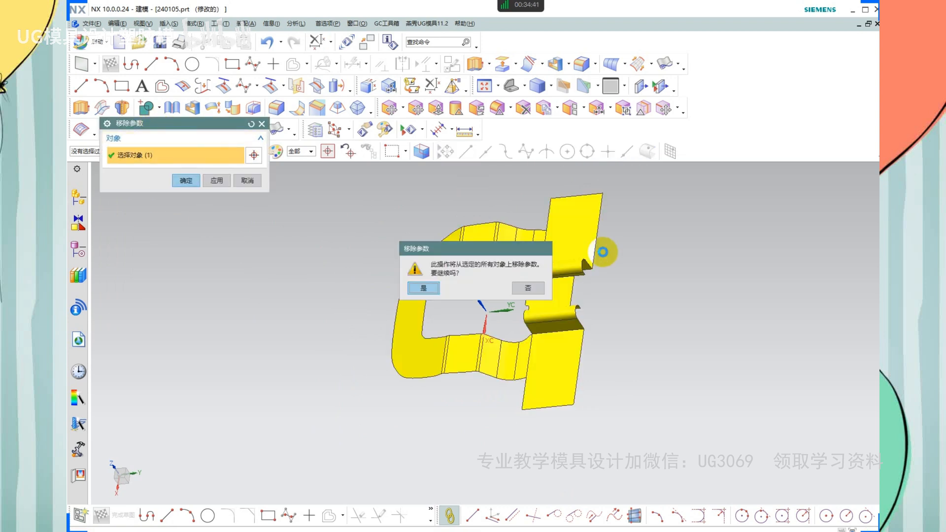
pyautogui.middleClick(602, 251)
pyautogui.hotkey('ctrl', 'shift', 'u')
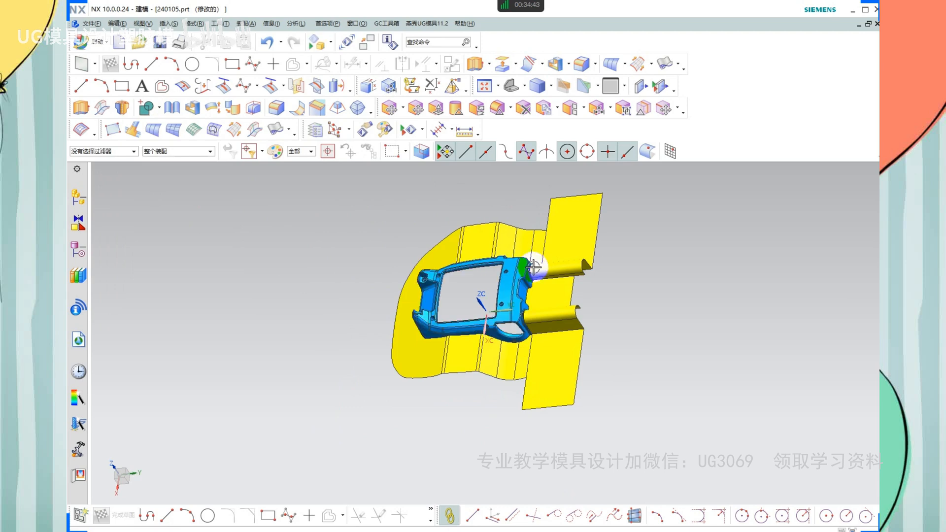
# Check the sewn parting sheet as one body by selecting it, try hiding it, undo the hide and fit the view
pyautogui.scroll(2, 536, 268)
pyautogui.moveTo(542, 291); pyautogui.dragTo(549, 248, button='middle')
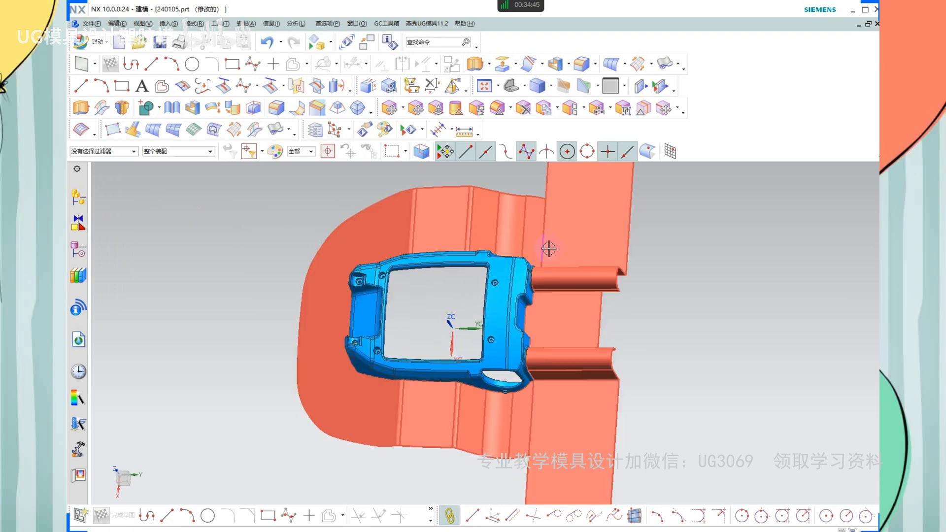
pyautogui.click(566, 251)
pyautogui.click(548, 217)
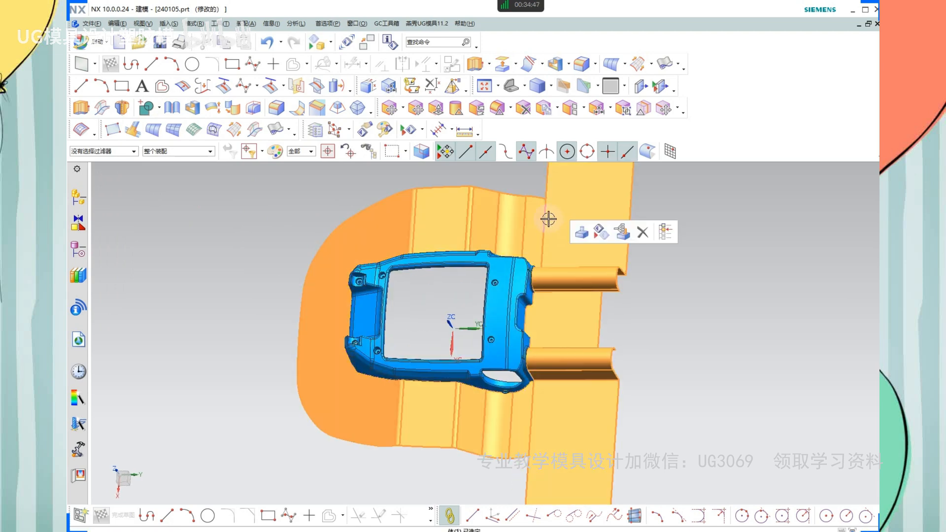
pyautogui.press('Escape')
pyautogui.moveTo(564, 320); pyautogui.dragTo(557, 292, button='middle')
pyautogui.click(566, 282)
pyautogui.hotkey('ctrl', 'b')
pyautogui.hotkey('ctrl', 'z')
pyautogui.hotkey('ctrl', 'f')
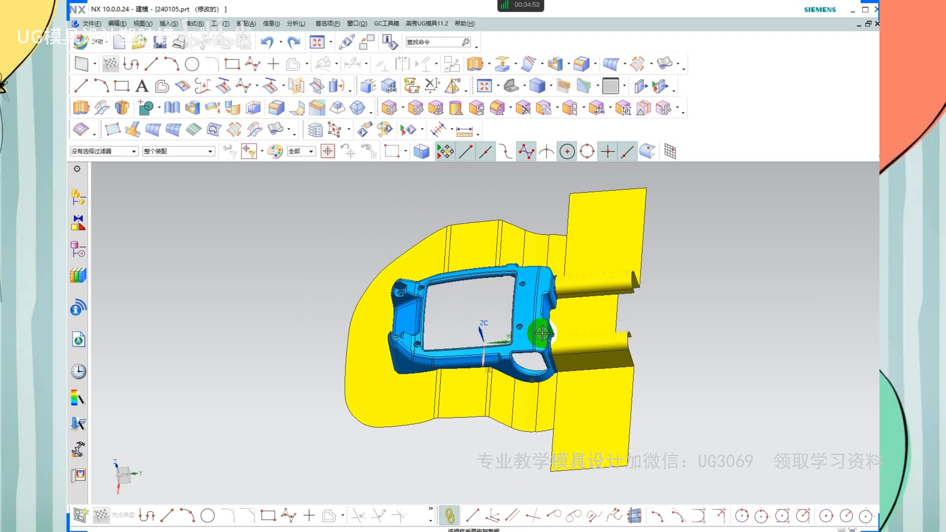
# Examine the openings on the housing's outer side: the large window, the small corner opening and the screw holes
pyautogui.scroll(2, 482, 316)
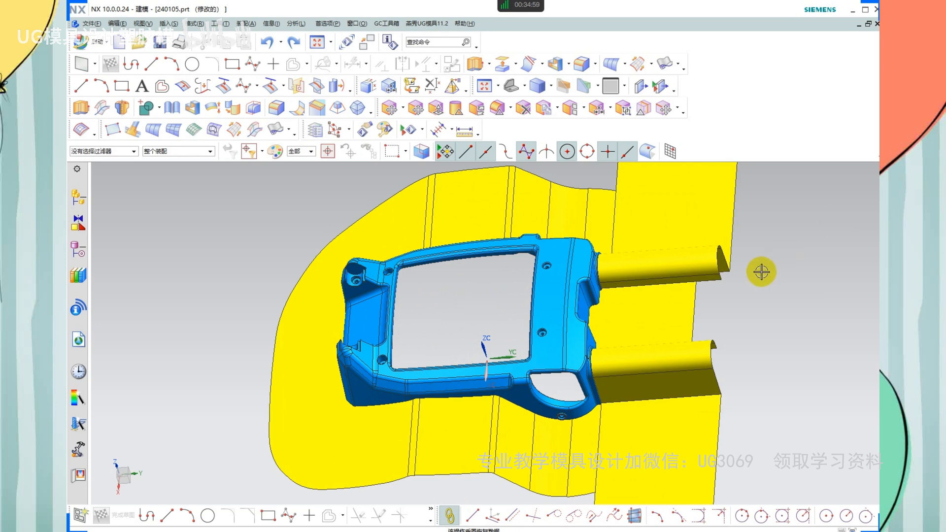
pyautogui.scroll(2, 475, 316)
pyautogui.moveTo(475, 317); pyautogui.dragTo(479, 245, button='middle')
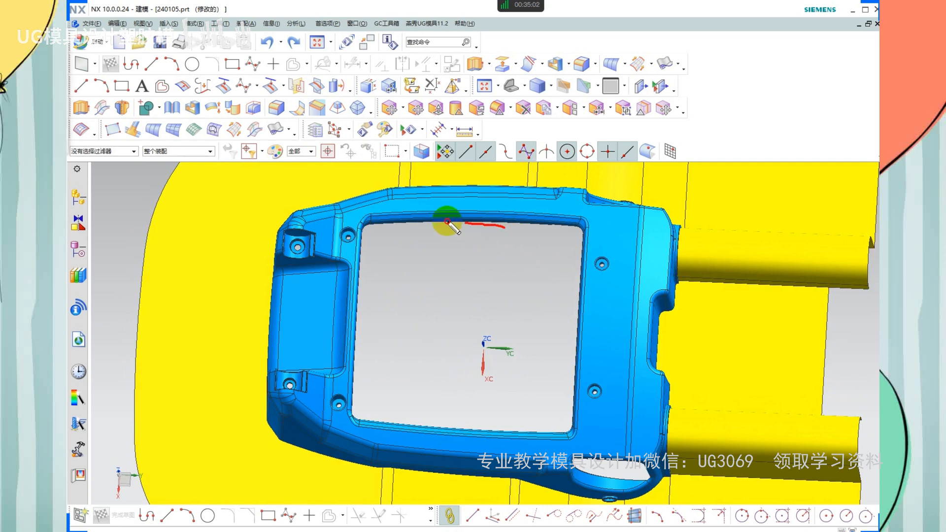
pyautogui.moveTo(448, 223)
pyautogui.mouseDown()
pyautogui.moveTo(372, 338)
pyautogui.moveTo(543, 412)
pyautogui.moveTo(517, 200)
pyautogui.moveTo(468, 216)
pyautogui.mouseUp()
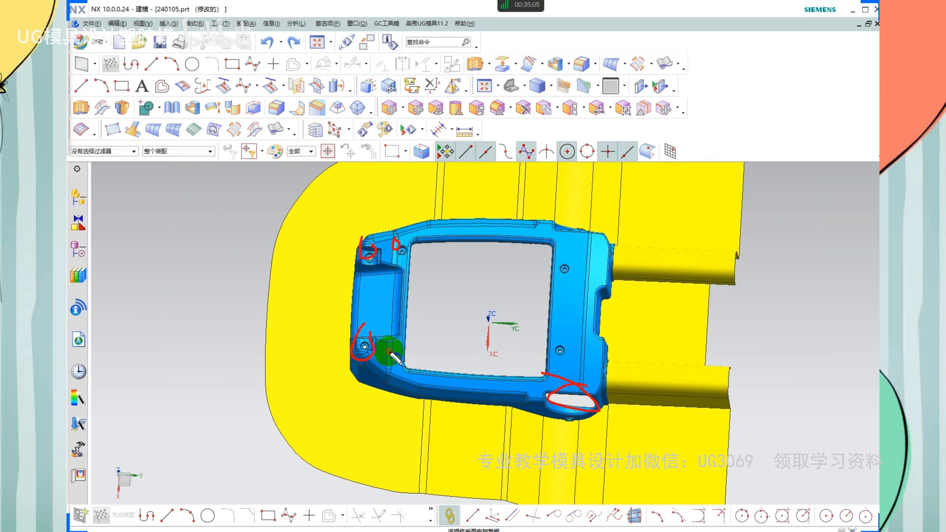
pyautogui.moveTo(390, 352); pyautogui.dragTo(394, 348)
pyautogui.moveTo(581, 249)
pyautogui.mouseDown()
pyautogui.moveTo(560, 226)
pyautogui.moveTo(566, 206)
pyautogui.mouseUp()
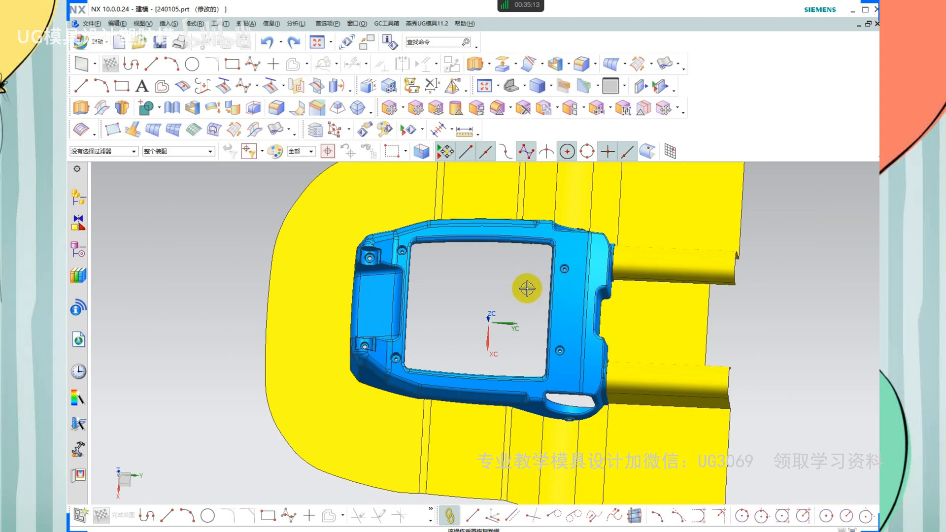
# Turn the housing over and examine its inner side, including the ribs, bosses and the edge of the large window
pyautogui.moveTo(527, 288); pyautogui.dragTo(493, 315, button='middle')
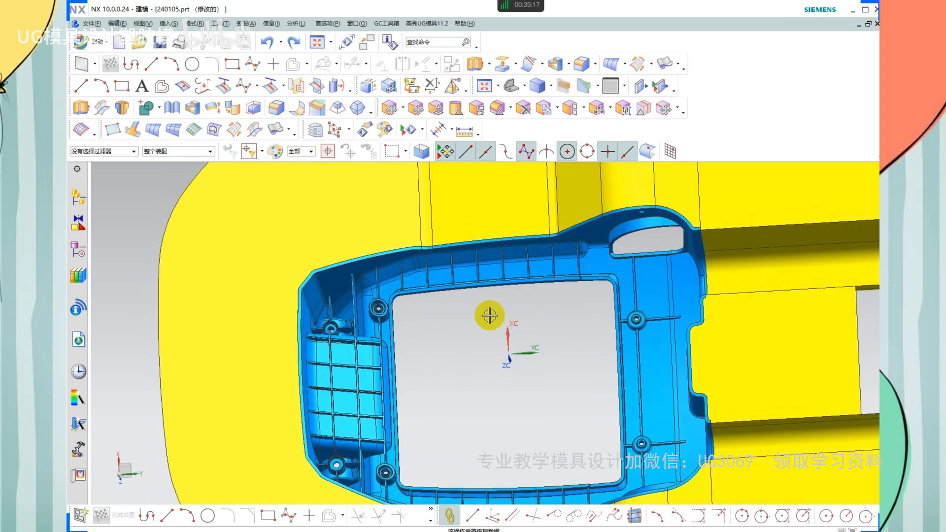
pyautogui.click(426, 293)
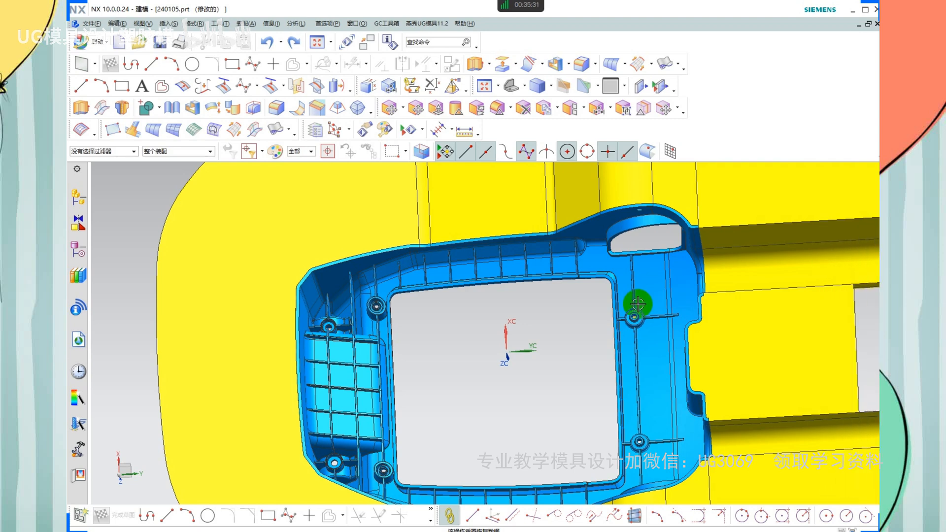
pyautogui.keyDown('shift'); pyautogui.moveTo(616, 350); pyautogui.dragTo(496, 344, button='middle'); pyautogui.keyUp('shift')
pyautogui.scroll(-2, 582, 350)
pyautogui.scroll(5, 424, 292)
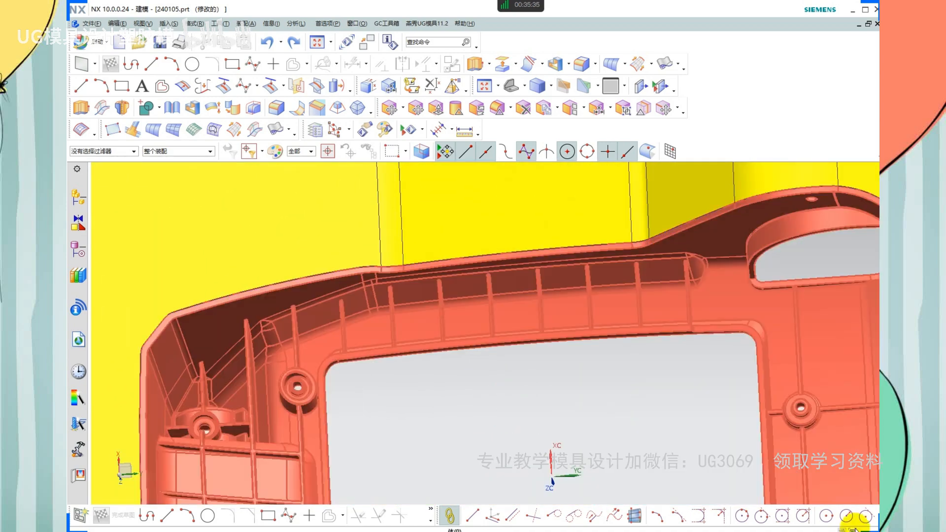
pyautogui.click(423, 312)
pyautogui.click(422, 310)
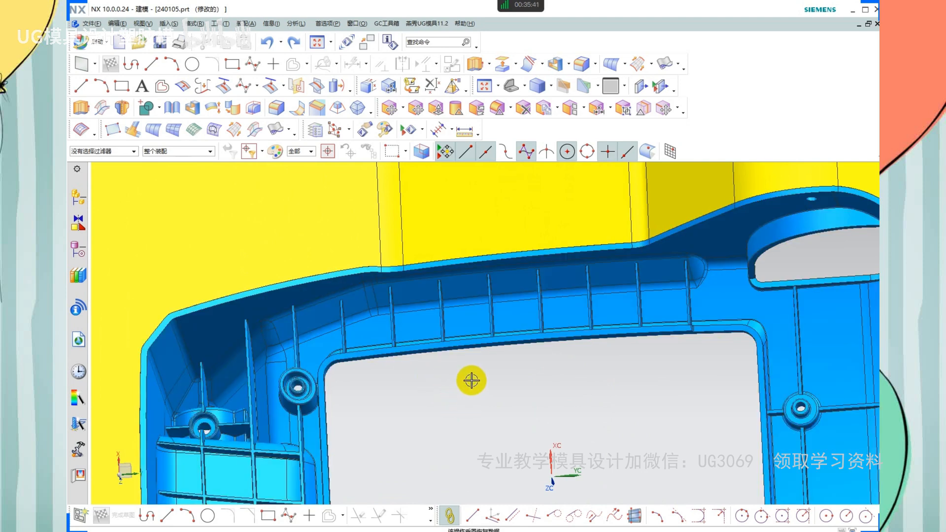
# Examine how the flat sheets and the narrow transition strip meet the housing's outer rim along the ribbed side
pyautogui.scroll(-4, 475, 316)
pyautogui.scroll(3, 452, 308)
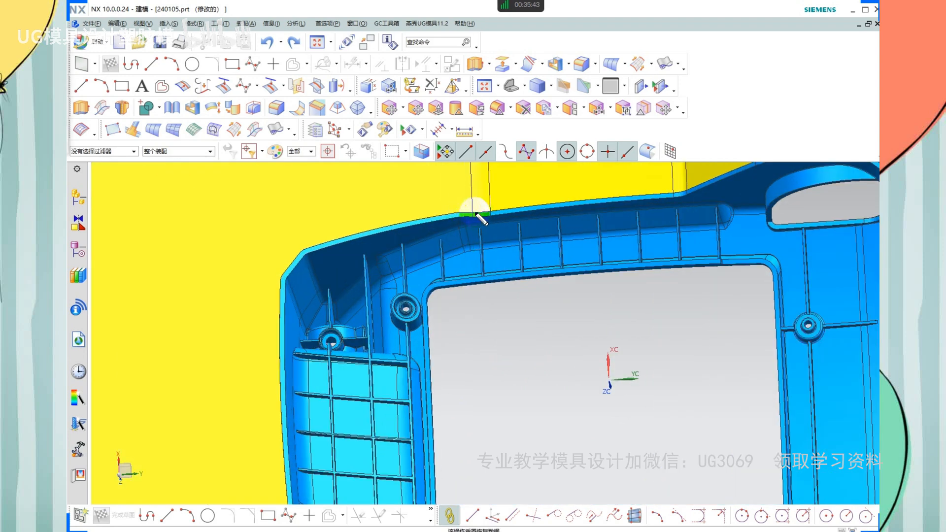
pyautogui.scroll(3, 491, 220)
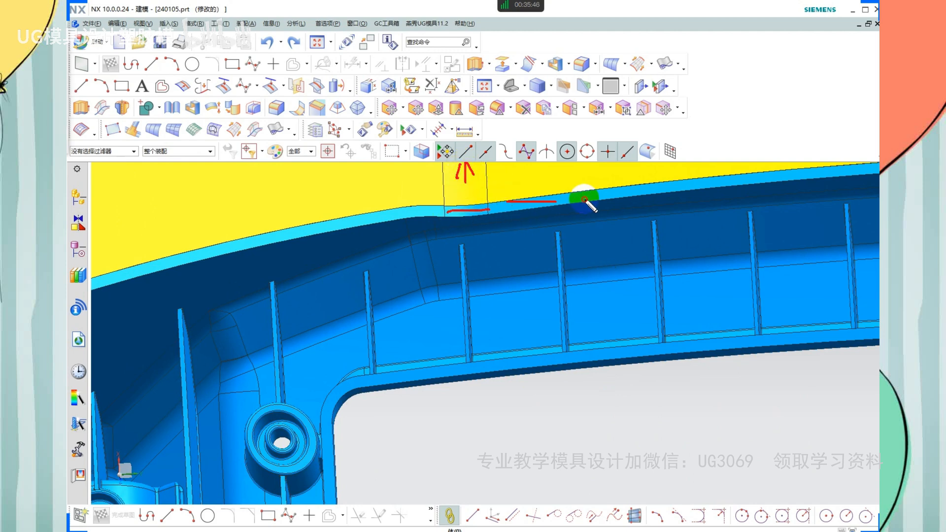
pyautogui.moveTo(615, 183); pyautogui.dragTo(616, 187)
pyautogui.moveTo(610, 149)
pyautogui.mouseDown()
pyautogui.moveTo(600, 161)
pyautogui.moveTo(626, 166)
pyautogui.mouseUp()
pyautogui.press('Escape')
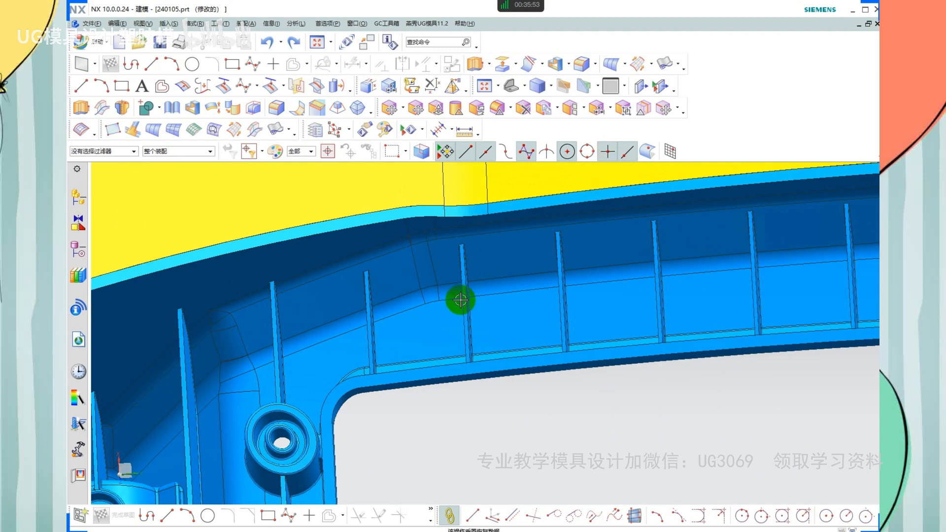
pyautogui.scroll(-4, 461, 300)
pyautogui.scroll(2, 678, 241)
pyautogui.hotkey('ctrl', '2')
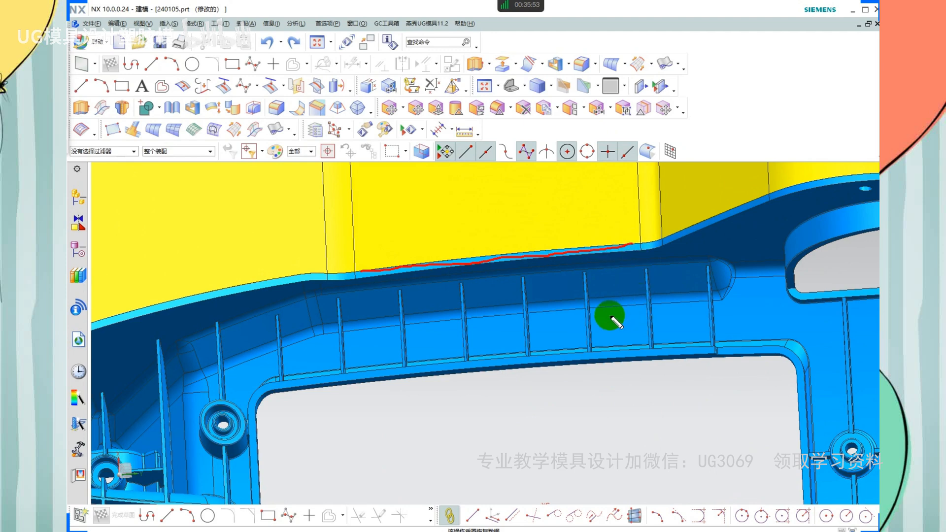
pyautogui.press('Escape')
pyautogui.hotkey('ctrl', '2')
pyautogui.moveTo(421, 262); pyautogui.dragTo(423, 168)
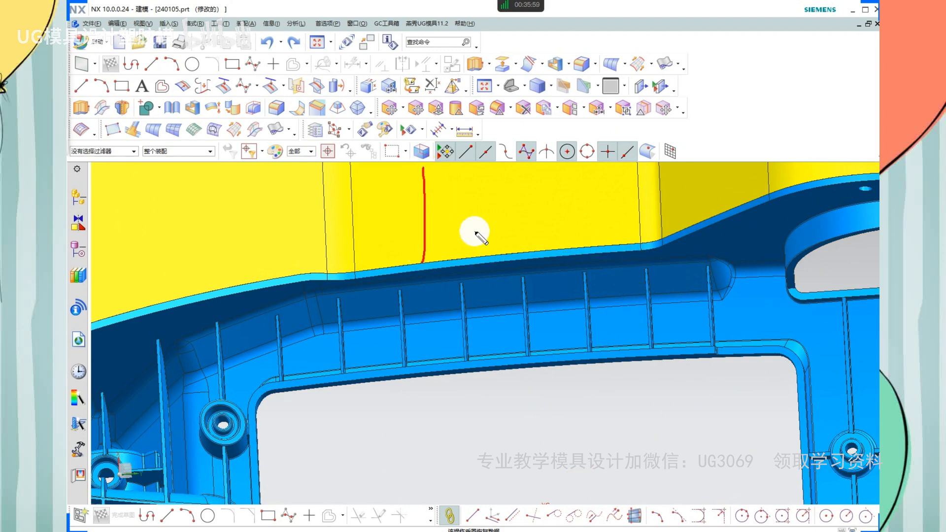
pyautogui.moveTo(490, 250); pyautogui.dragTo(494, 163)
pyautogui.moveTo(570, 243); pyautogui.dragTo(576, 143)
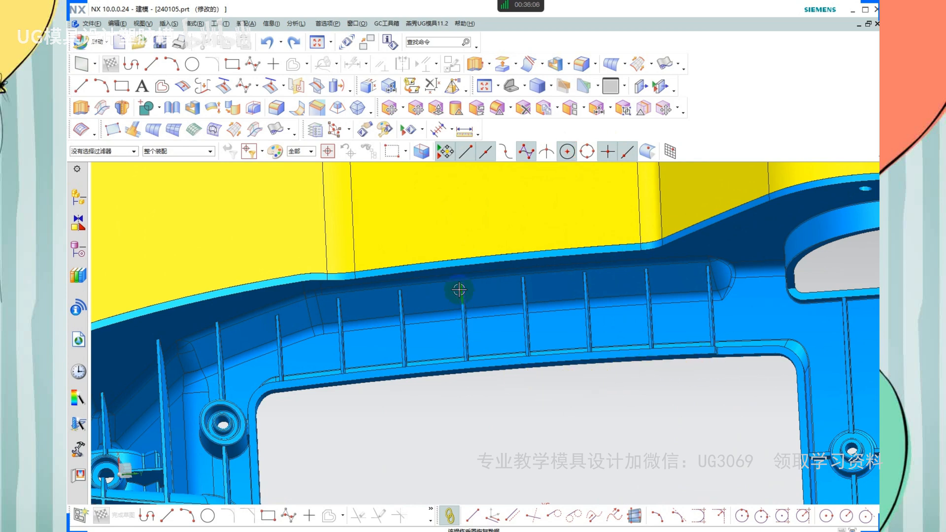
# Examine the housing's outer rim around its curved end and the large curved sheet and narrow strip extending from it
pyautogui.scroll(6, 454, 290)
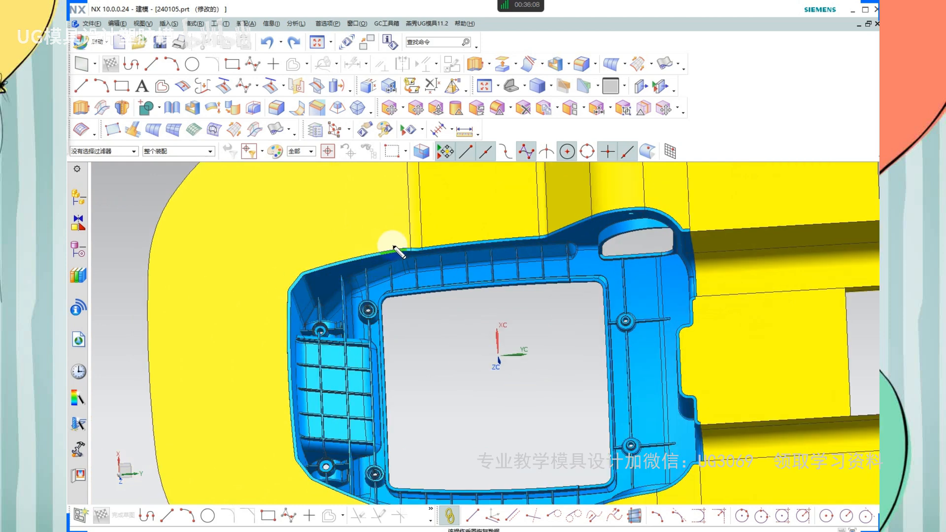
pyautogui.moveTo(288, 314); pyautogui.dragTo(301, 433)
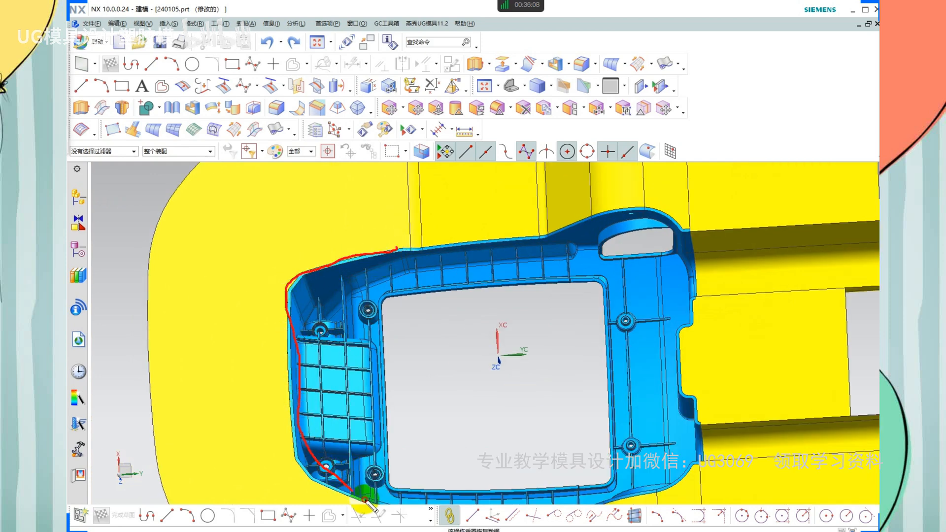
pyautogui.moveTo(364, 500); pyautogui.dragTo(376, 502)
pyautogui.press('Escape')
pyautogui.scroll(3, 381, 212)
pyautogui.scroll(-2, 370, 368)
pyautogui.moveTo(417, 370)
pyautogui.mouseDown()
pyautogui.moveTo(320, 302)
pyautogui.moveTo(336, 169)
pyautogui.mouseUp()
pyautogui.press('Escape')
pyautogui.scroll(2, 424, 331)
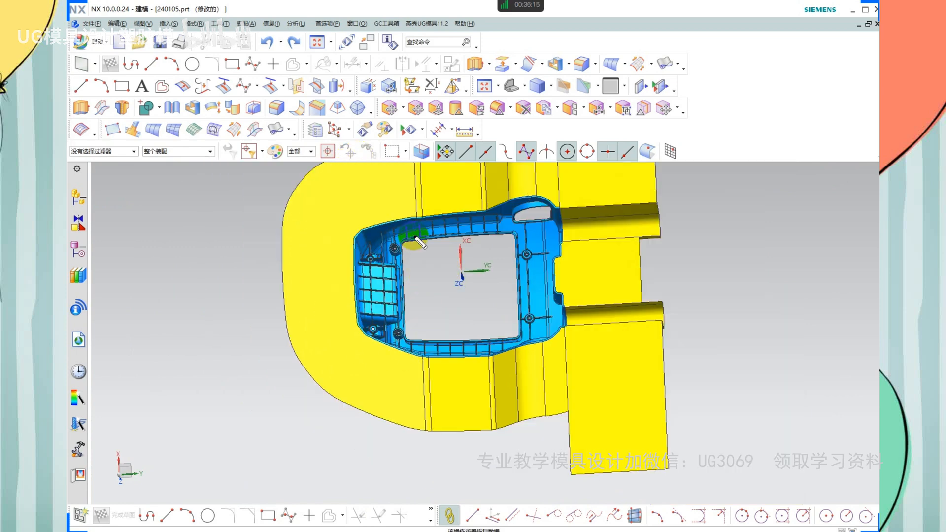
pyautogui.moveTo(389, 193)
pyautogui.mouseDown()
pyautogui.moveTo(331, 178)
pyautogui.moveTo(314, 347)
pyautogui.mouseUp()
pyautogui.press('Escape')
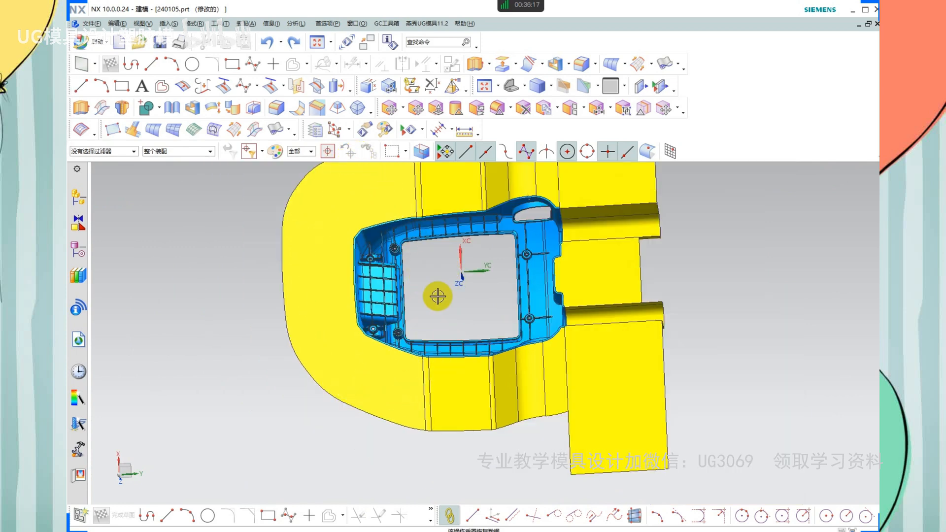
pyautogui.scroll(-3, 437, 295)
pyautogui.scroll(2, 489, 375)
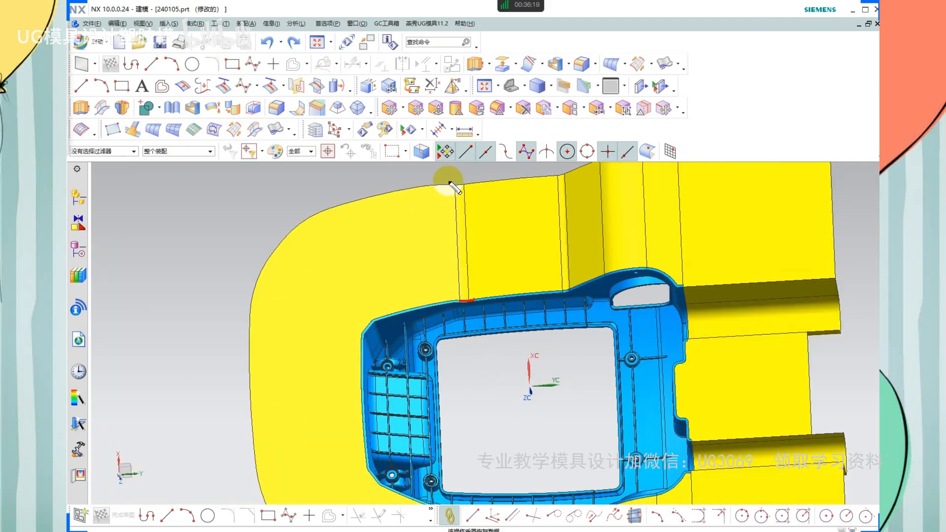
pyautogui.press('Escape')
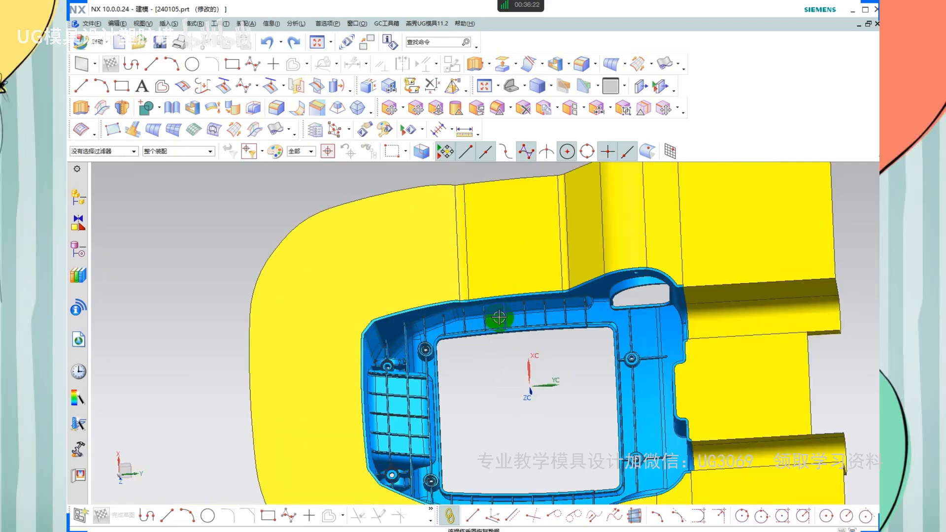
# Switch the display to face analysis shading with the view on the small step in the large window's inner edge
pyautogui.doubleClick(532, 376)
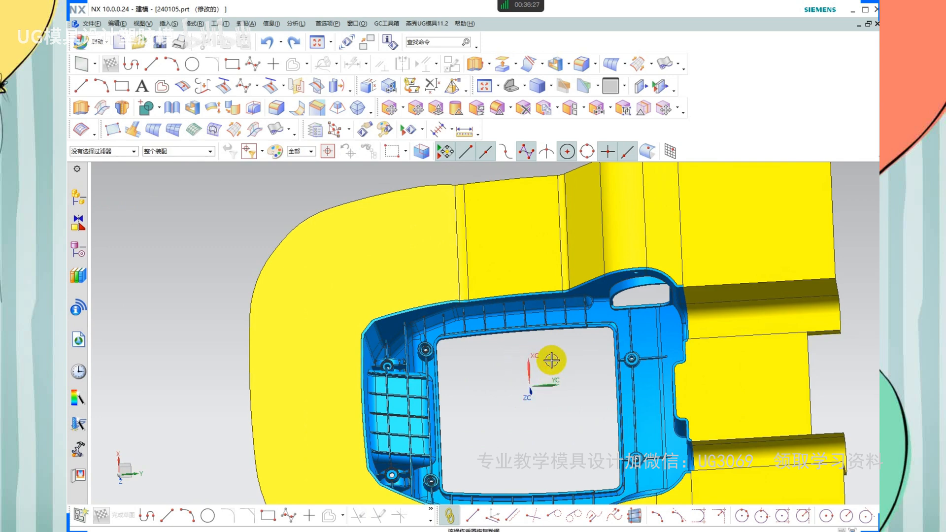
pyautogui.moveTo(551, 360); pyautogui.dragTo(427, 169, button='middle')
pyautogui.scroll(5, 469, 271)
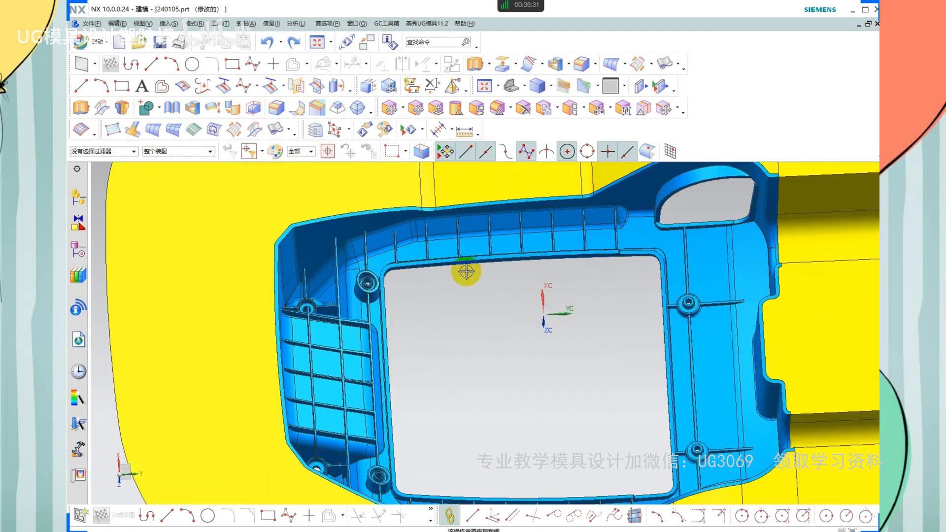
pyautogui.moveTo(431, 275); pyautogui.dragTo(688, 239, button='middle')
pyautogui.keyDown('shift'); pyautogui.moveTo(691, 336); pyautogui.dragTo(626, 339, button='middle'); pyautogui.keyUp('shift')
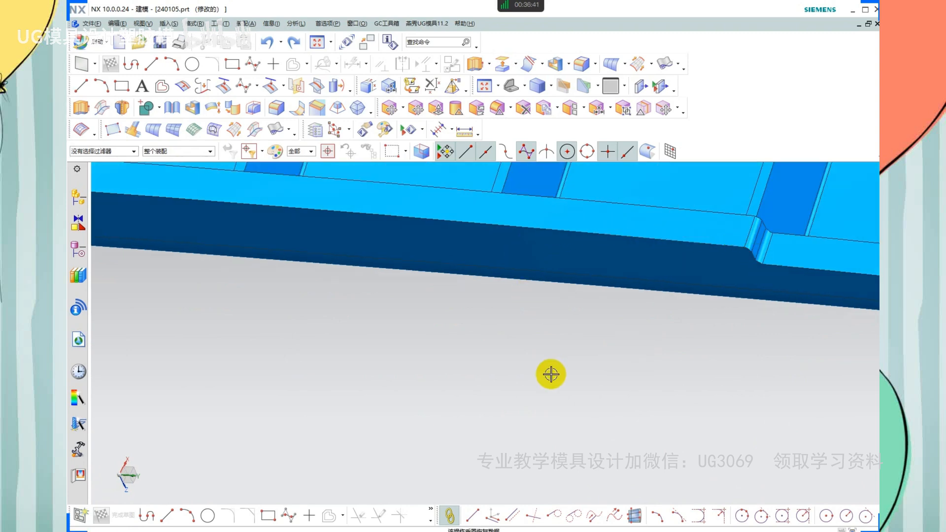
pyautogui.moveTo(549, 374); pyautogui.dragTo(560, 391, button='right')
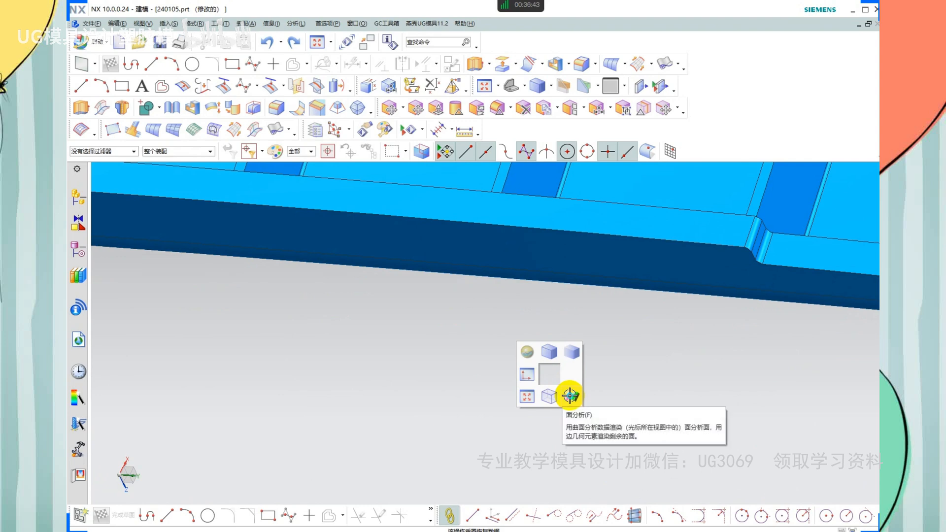
pyautogui.click(570, 395)
pyautogui.moveTo(652, 344); pyautogui.dragTo(641, 378)
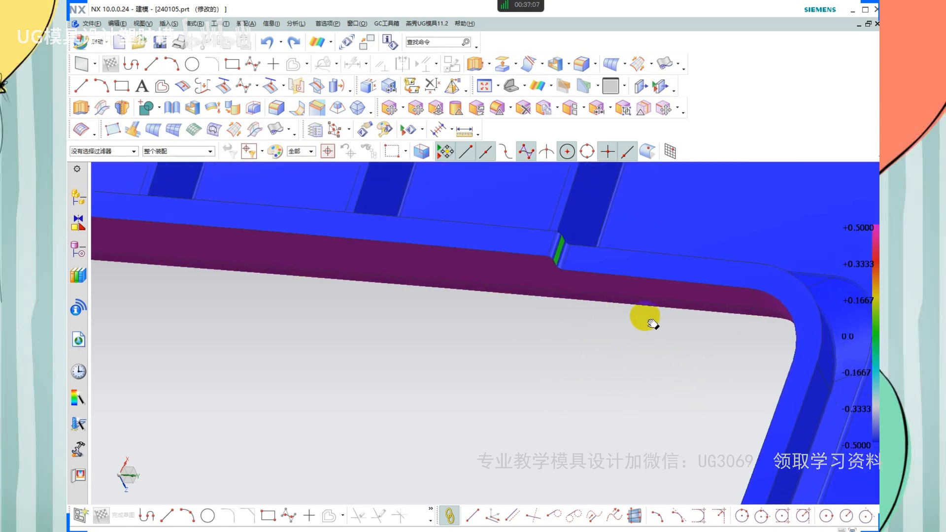
# Examine the analysis colours on the large window's inner wall and around the small step in its edge
pyautogui.scroll(-3, 571, 301)
pyautogui.keyDown('shift'); pyautogui.moveTo(534, 315); pyautogui.dragTo(585, 323, button='middle'); pyautogui.keyUp('shift')
pyautogui.scroll(2, 564, 284)
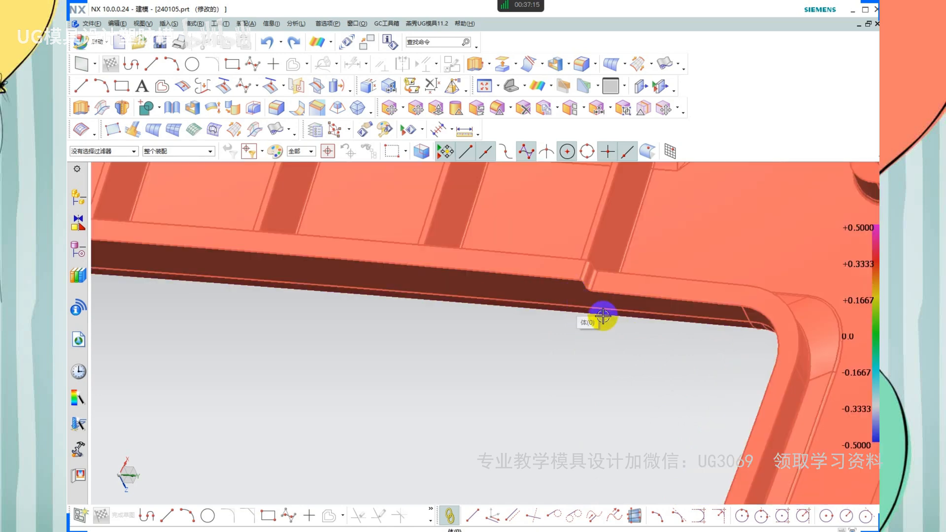
pyautogui.keyDown('shift'); pyautogui.moveTo(602, 316); pyautogui.dragTo(634, 236, button='middle'); pyautogui.keyUp('shift')
pyautogui.scroll(3, 634, 236)
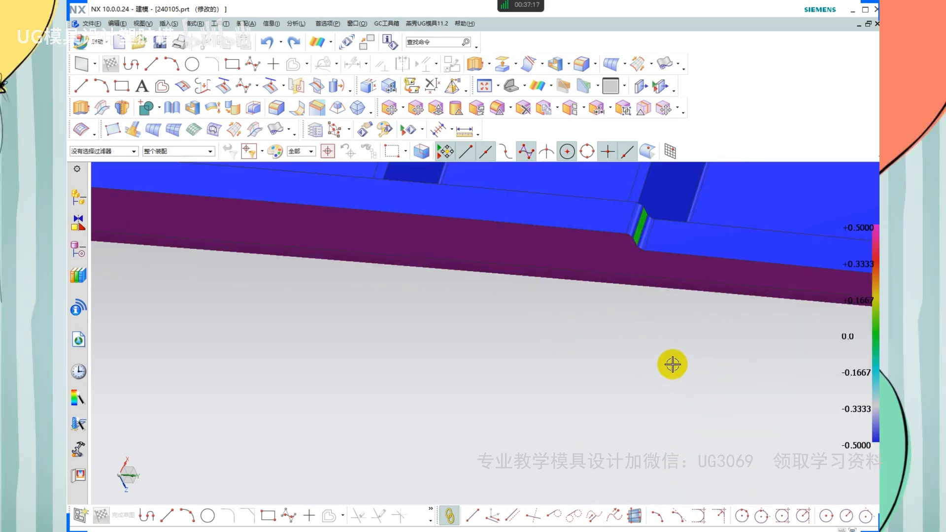
pyautogui.scroll(-3, 674, 264)
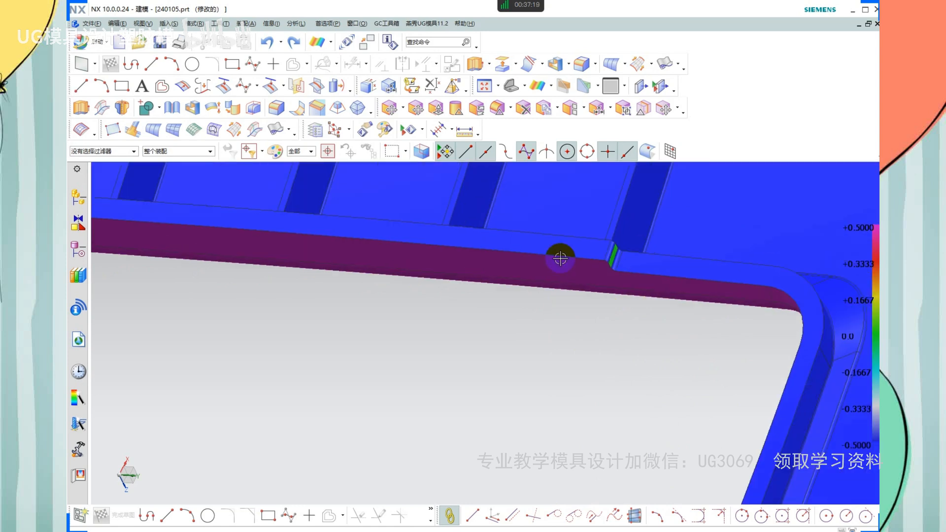
# Switch the display from face analysis back to shading with edges, with the whole large window in view
pyautogui.rightClick(526, 325)
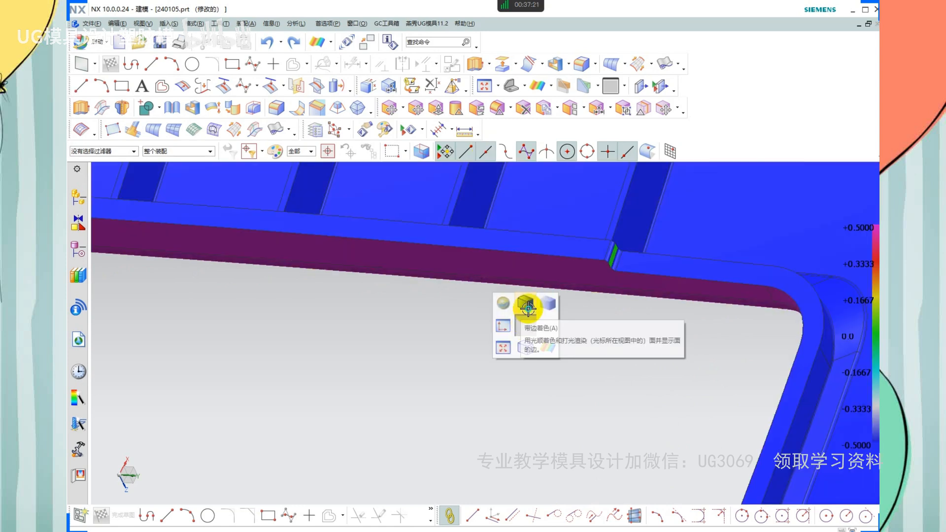
pyautogui.click(527, 307)
pyautogui.scroll(-5, 624, 312)
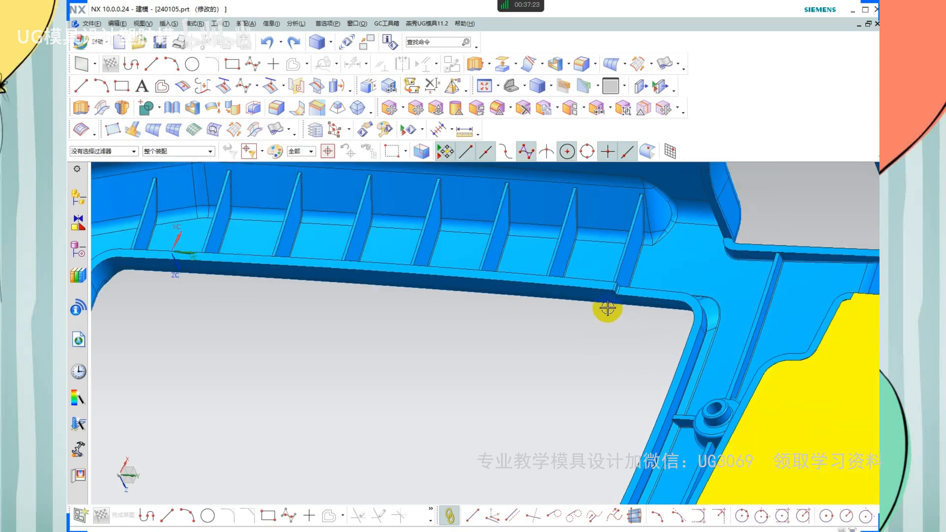
pyautogui.moveTo(606, 310); pyautogui.dragTo(521, 268, button='middle')
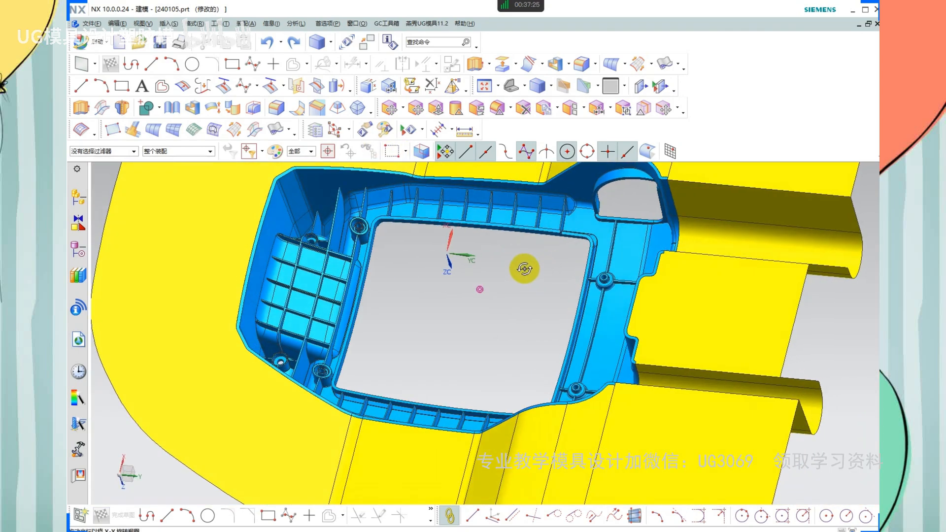
# Begin a single-face extraction with the large window's rim faces and the small step faces between them on one side
pyautogui.click(501, 61)
pyautogui.scroll(5, 546, 219)
pyautogui.click(639, 250)
pyautogui.scroll(4, 639, 250)
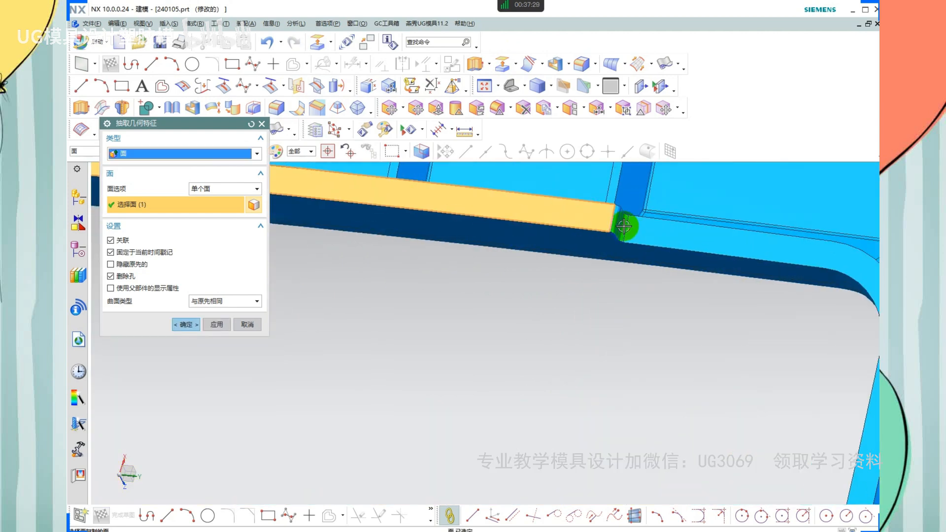
pyautogui.click(617, 226)
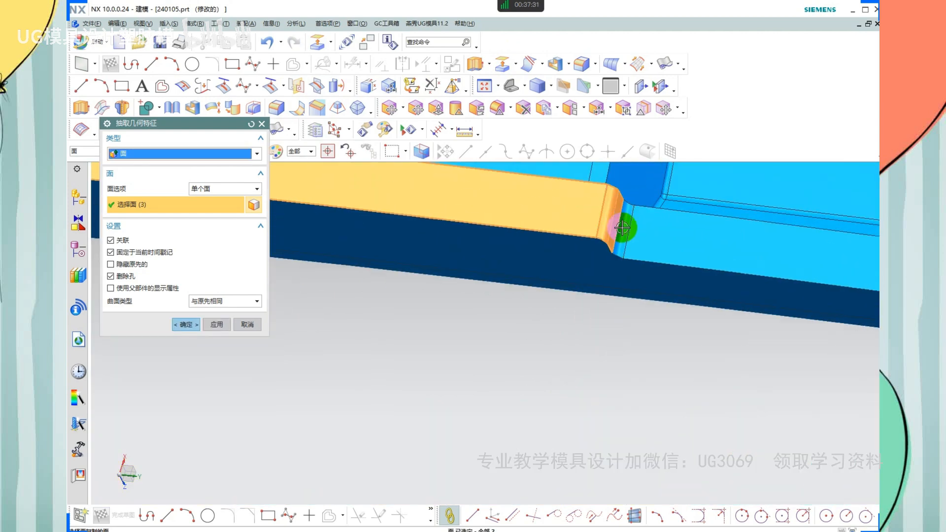
pyautogui.click(623, 228)
pyautogui.click(635, 229)
pyautogui.scroll(-10, 581, 214)
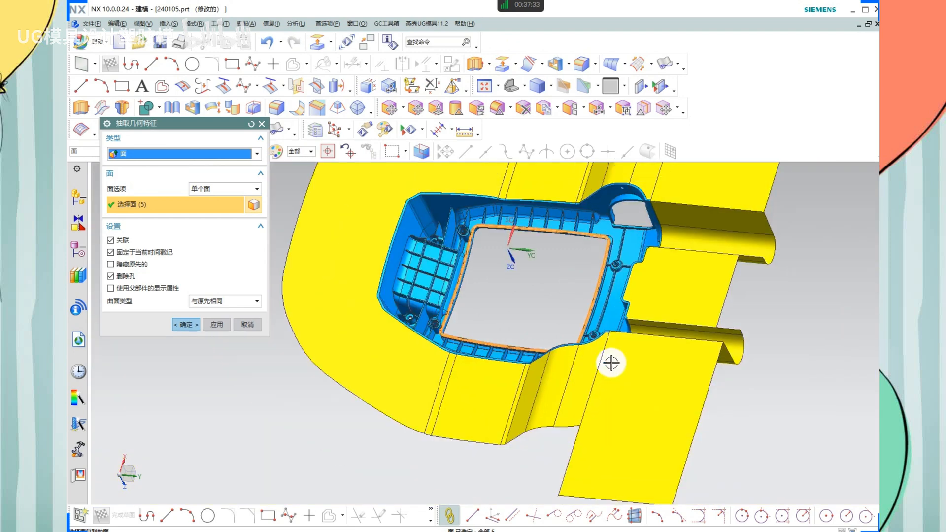
# Add the small step faces on the window's opposite side and extract the complete loop of rim faces
pyautogui.scroll(10, 600, 375)
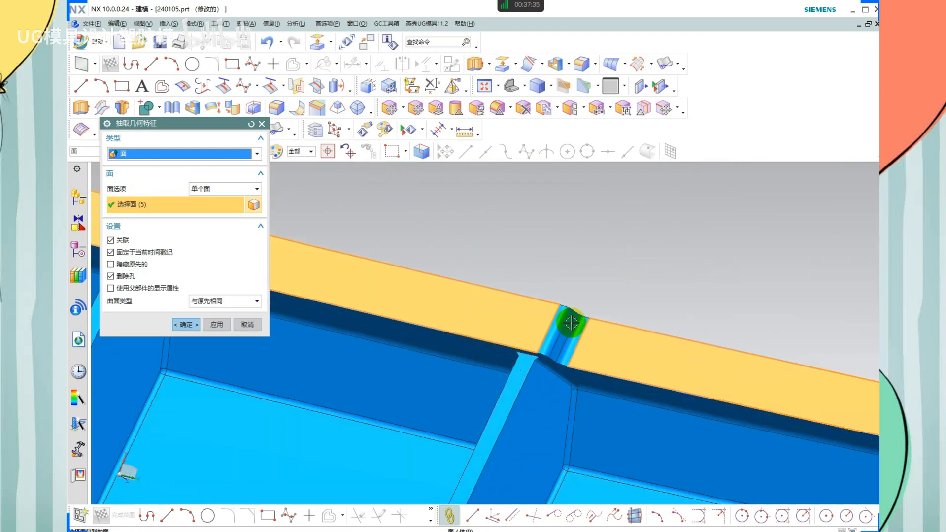
pyautogui.scroll(2, 567, 323)
pyautogui.click(561, 309)
pyautogui.click(587, 332)
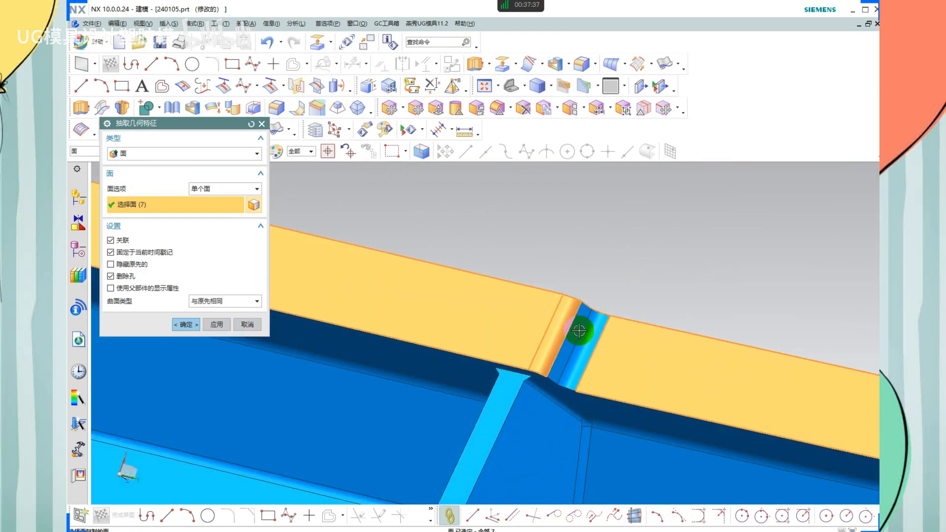
pyautogui.click(578, 332)
pyautogui.click(592, 334)
pyautogui.scroll(-6, 557, 274)
pyautogui.moveTo(587, 325); pyautogui.dragTo(637, 209, button='middle')
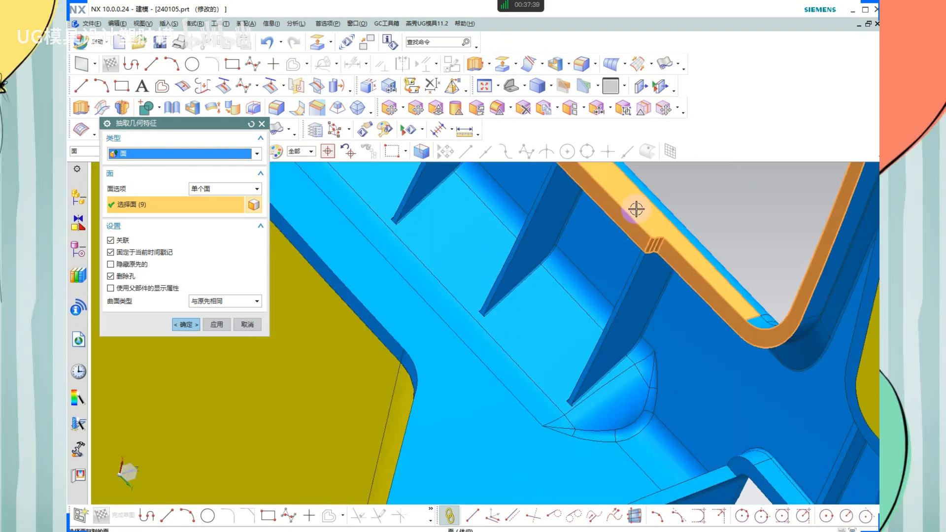
pyautogui.scroll(1, 637, 209)
pyautogui.scroll(-6, 544, 365)
pyautogui.middleClick(584, 320)
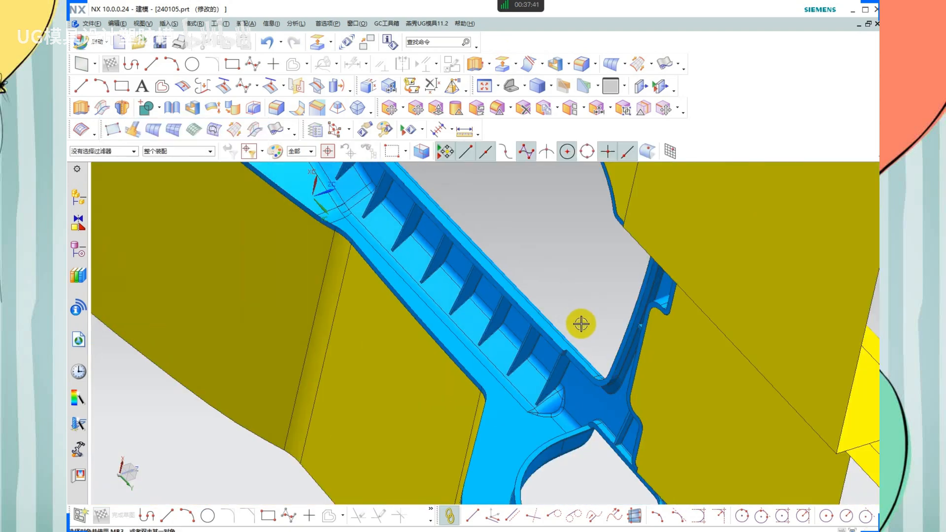
# Extend the larger rim face's edges 150 mm across the window with Extend Sheet, outputting the extension as a new sheet
pyautogui.moveTo(581, 324); pyautogui.dragTo(606, 289, button='middle')
pyautogui.scroll(-3, 592, 323)
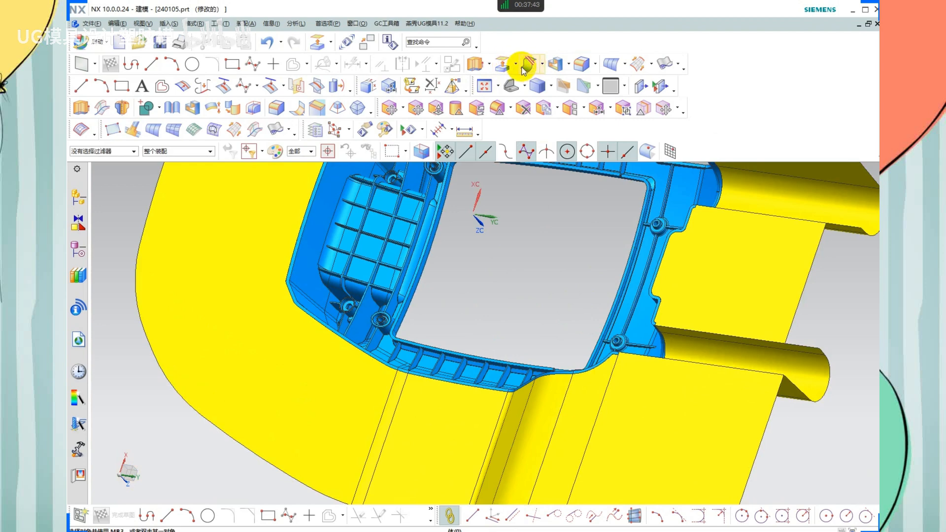
pyautogui.click(540, 69)
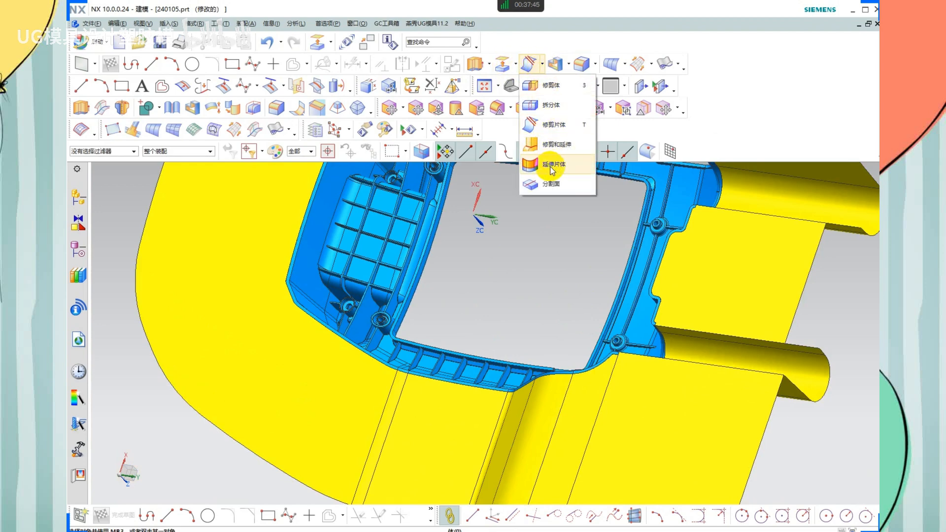
pyautogui.click(551, 169)
pyautogui.click(239, 269)
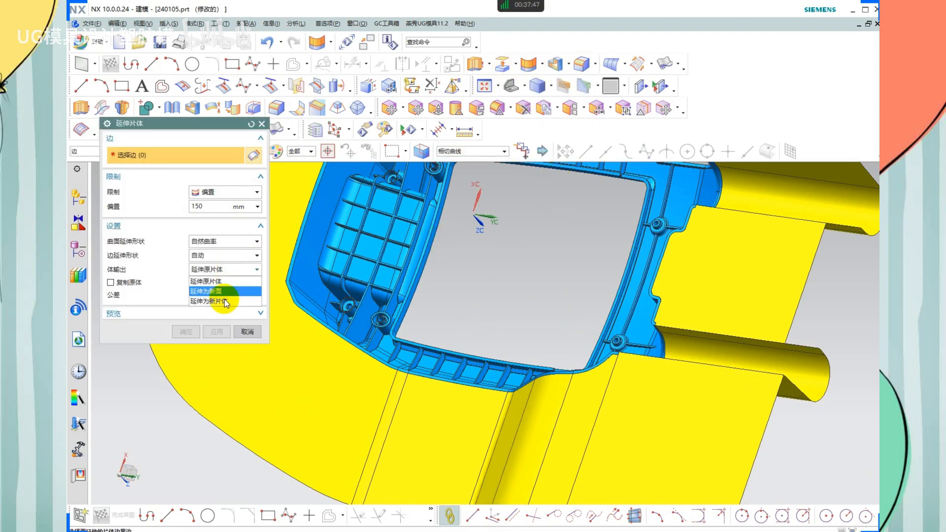
pyautogui.click(221, 301)
pyautogui.moveTo(472, 292); pyautogui.dragTo(457, 232, button='middle')
pyautogui.scroll(5, 442, 216)
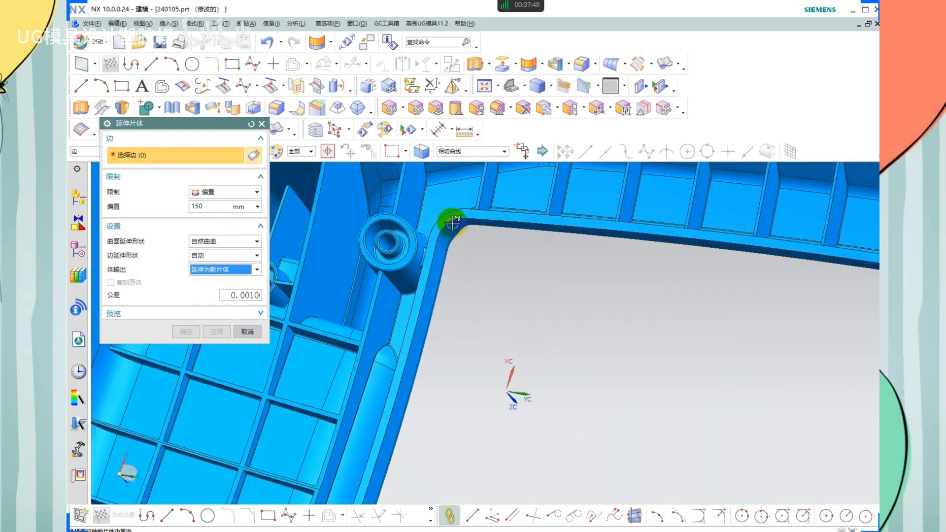
pyautogui.click(475, 213)
pyautogui.scroll(-5, 534, 223)
pyautogui.scroll(4, 613, 217)
pyautogui.scroll(-4, 591, 245)
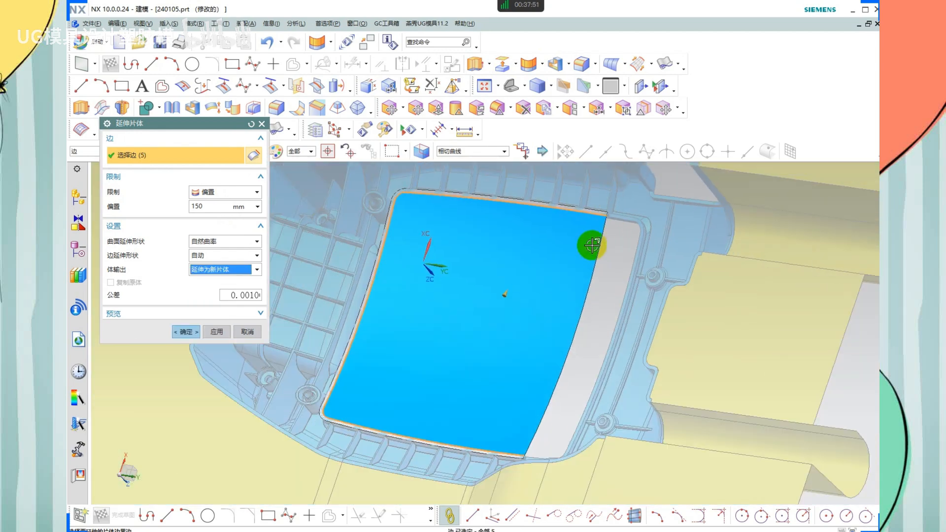
pyautogui.moveTo(603, 269); pyautogui.dragTo(596, 276, button='middle')
pyautogui.click(219, 332)
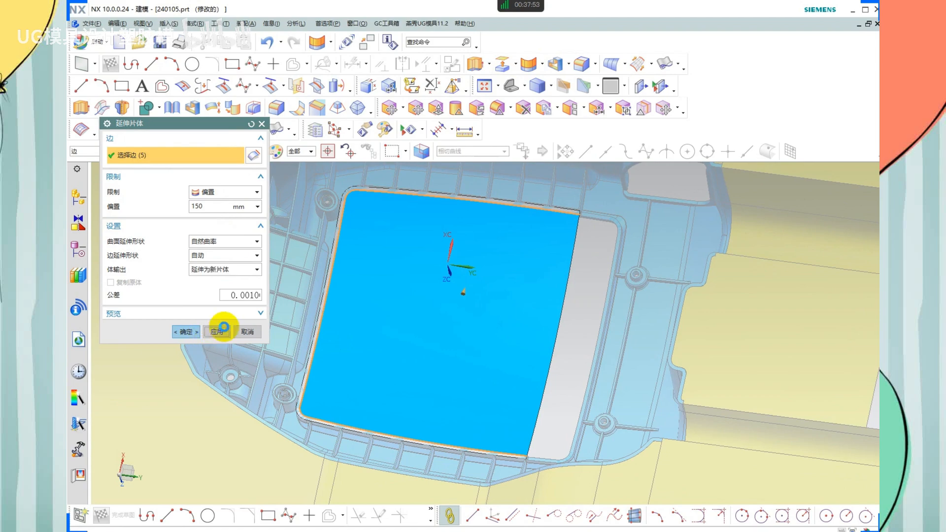
# Extend the smaller rim face's edges by 150 mm as a new sheet over the window's remaining end
pyautogui.scroll(5, 554, 202)
pyautogui.click(625, 217)
pyautogui.scroll(-5, 566, 194)
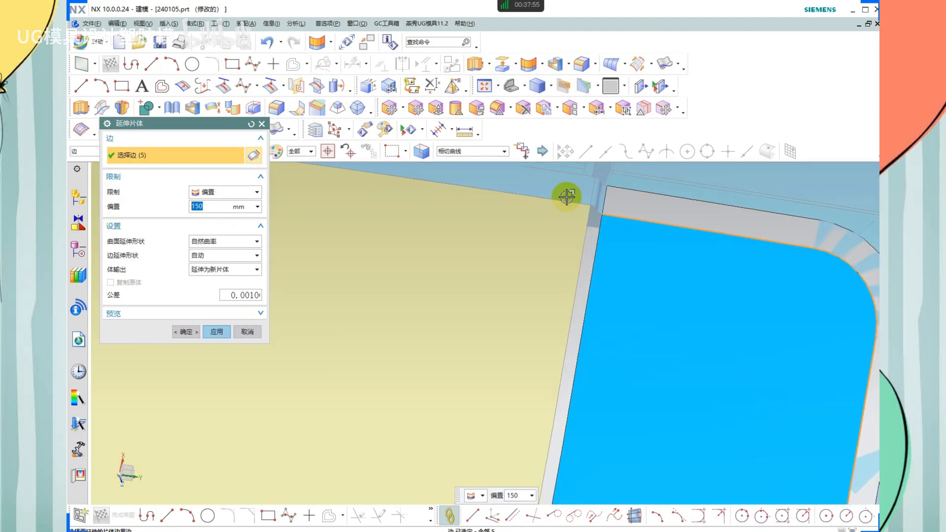
pyautogui.middleClick(597, 256)
# Extend the three small step edges 216.5 mm as new sheets, bridging the gap up to the opposite step
pyautogui.scroll(5, 581, 217)
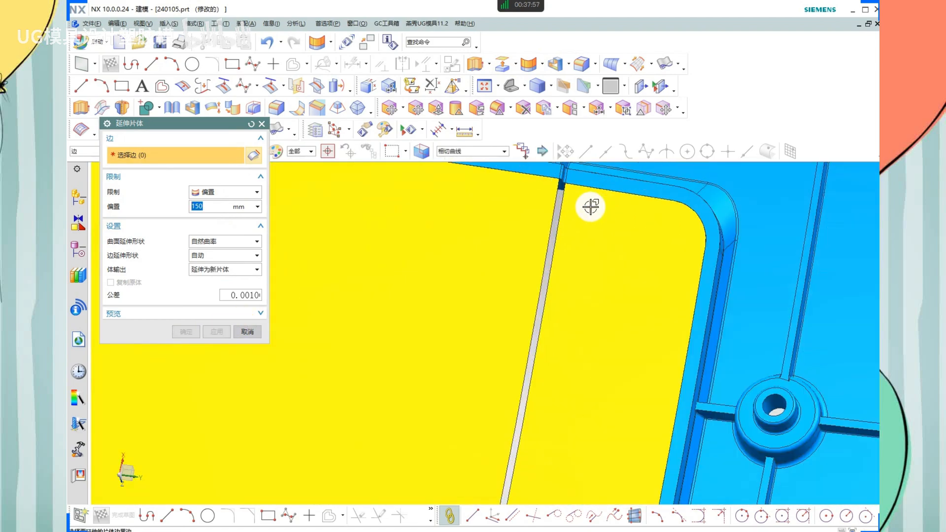
pyautogui.scroll(3, 680, 207)
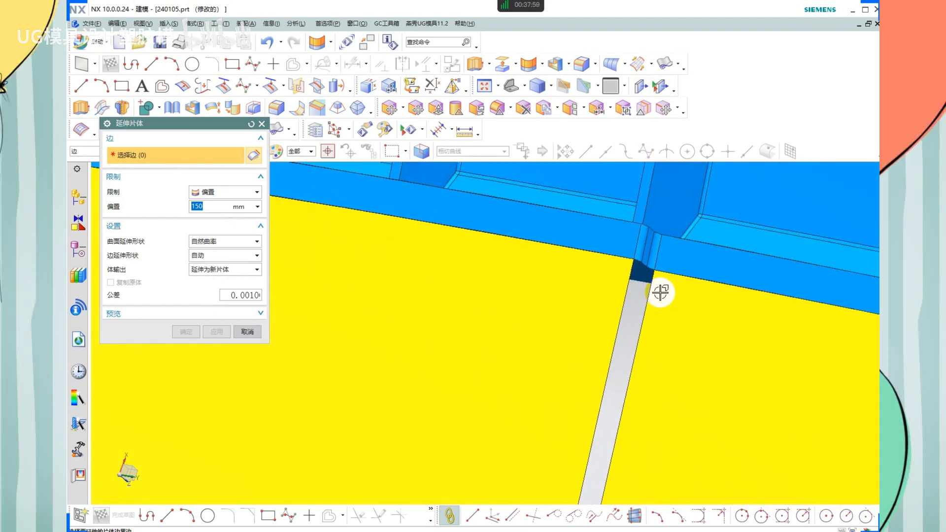
pyautogui.moveTo(616, 236); pyautogui.dragTo(695, 310)
pyautogui.scroll(-8, 623, 239)
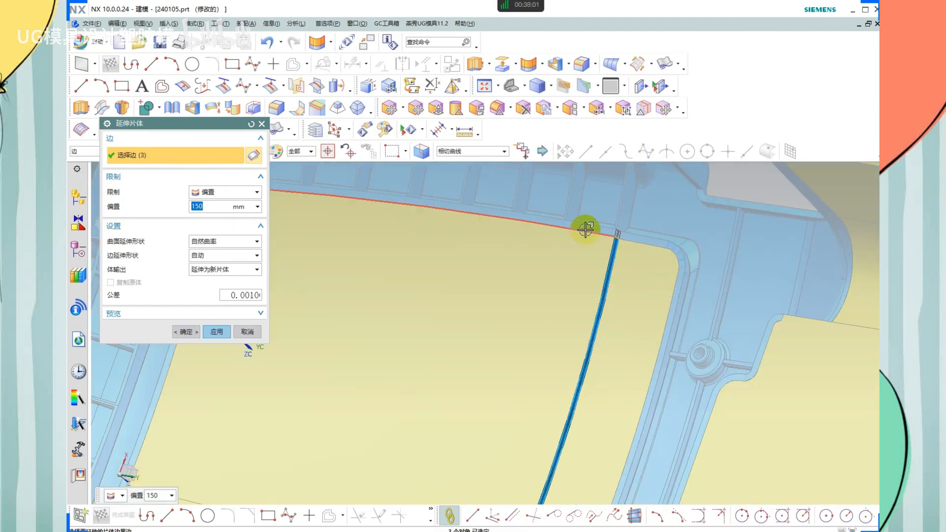
pyautogui.scroll(6, 574, 424)
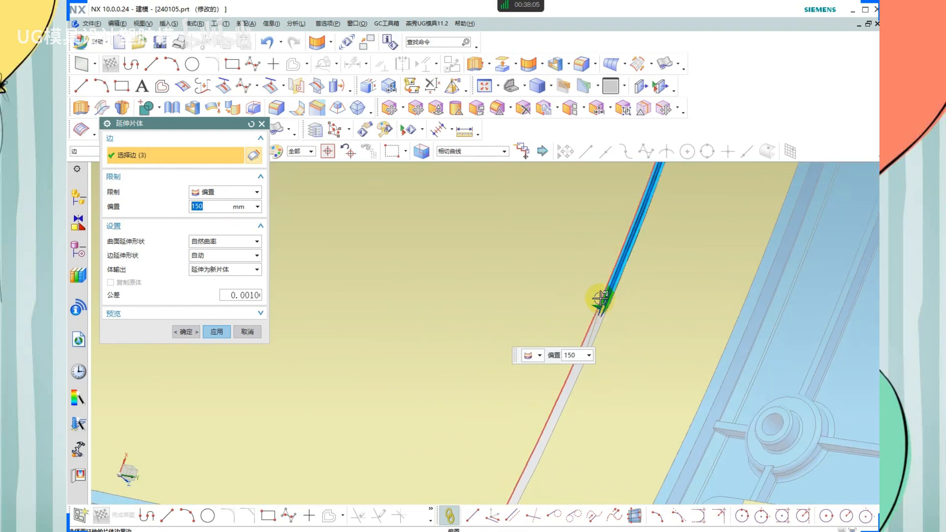
pyautogui.moveTo(601, 306); pyautogui.dragTo(505, 510)
pyautogui.scroll(-8, 544, 276)
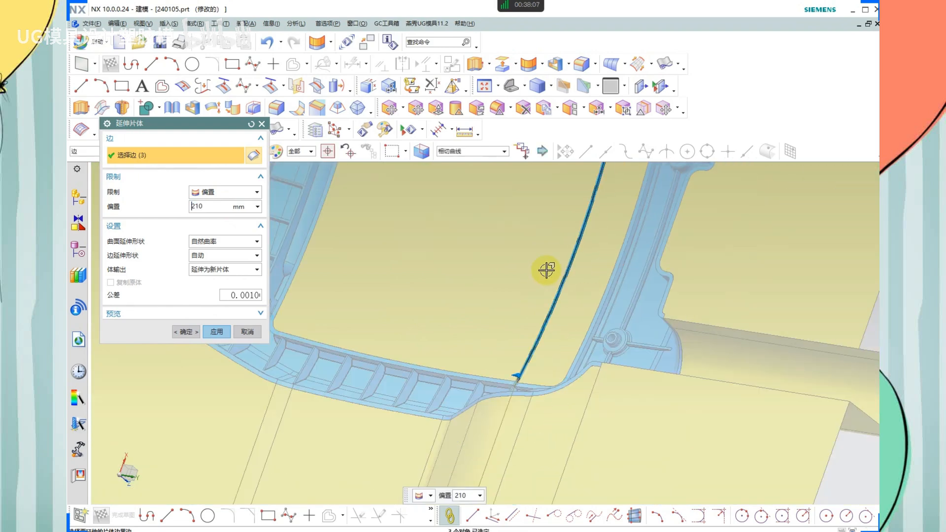
pyautogui.scroll(8, 545, 346)
pyautogui.scroll(2, 492, 296)
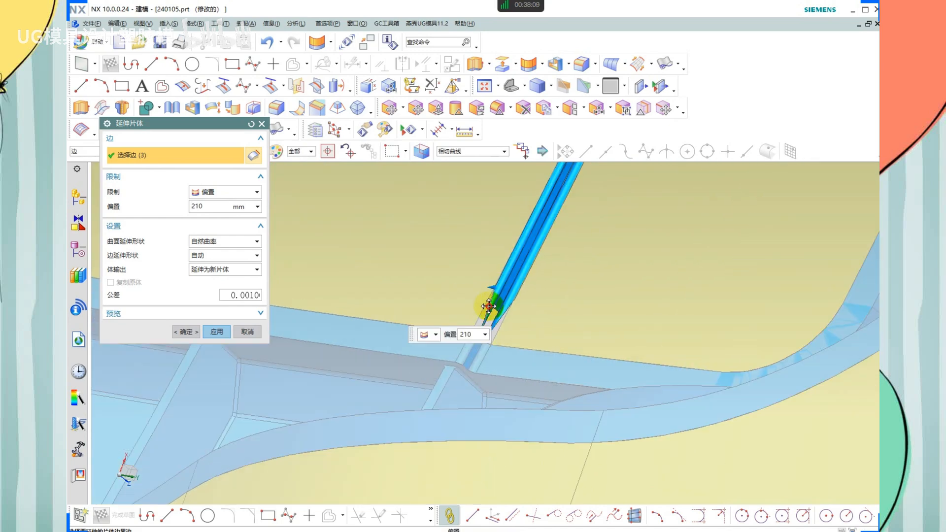
pyautogui.moveTo(488, 307); pyautogui.dragTo(468, 351)
pyautogui.scroll(3, 475, 327)
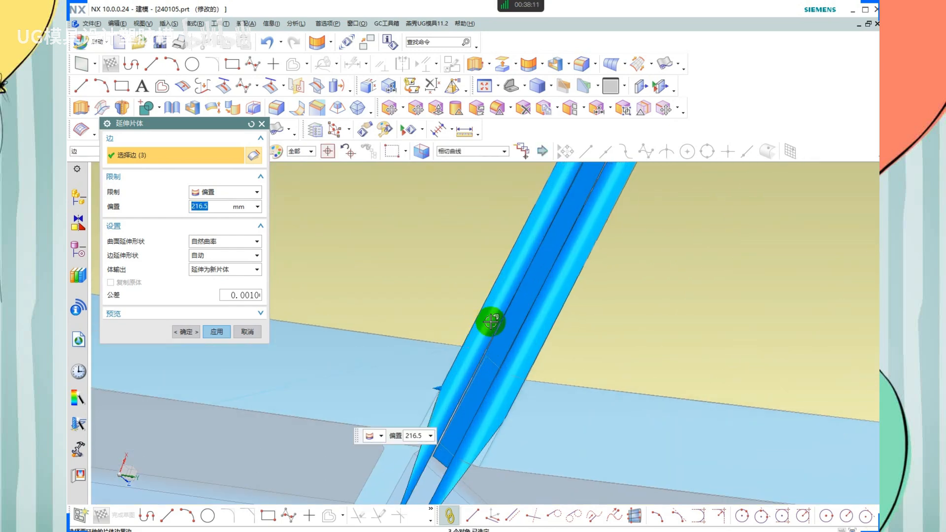
pyautogui.middleClick(491, 322)
# Examine where the extended narrow strips overrun the step faces on the window's far rim
pyautogui.scroll(2, 498, 327)
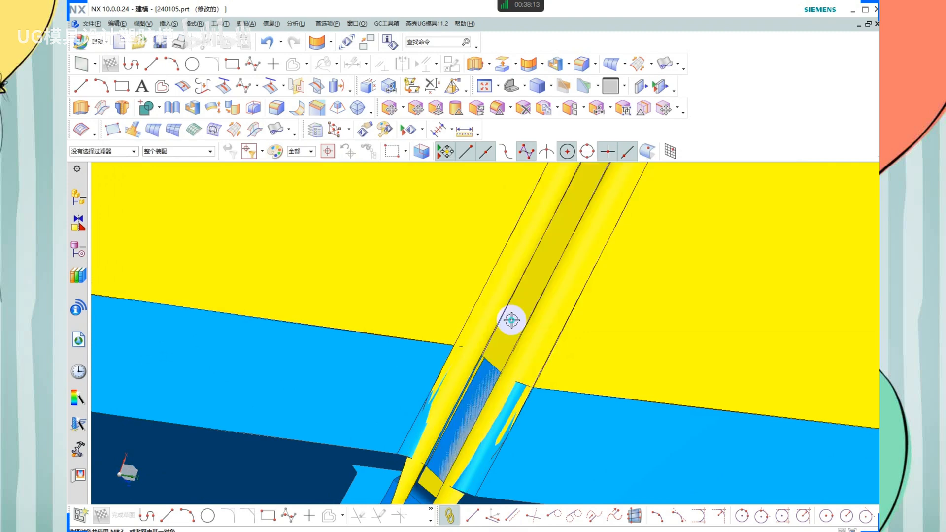
pyautogui.rightClick(511, 321)
pyautogui.click(574, 99)
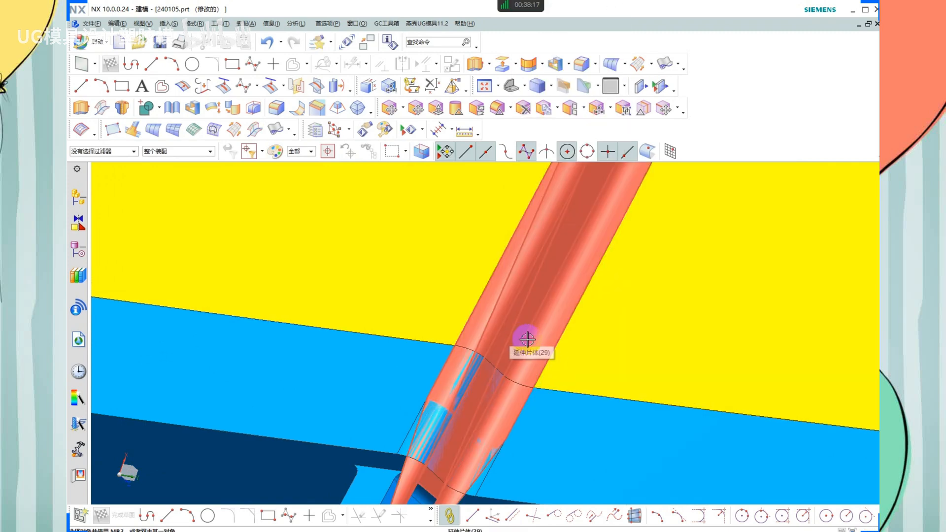
pyautogui.scroll(-2, 528, 339)
pyautogui.scroll(-2, 477, 422)
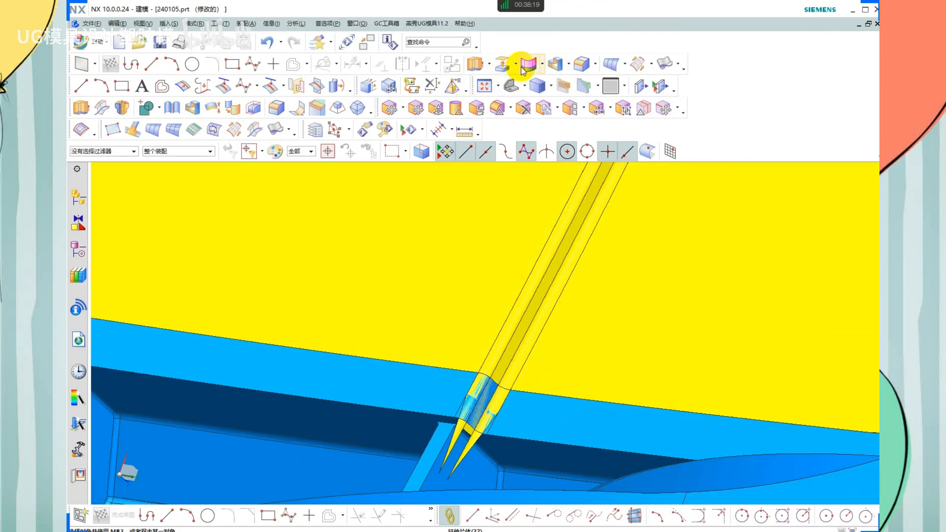
pyautogui.click(542, 63)
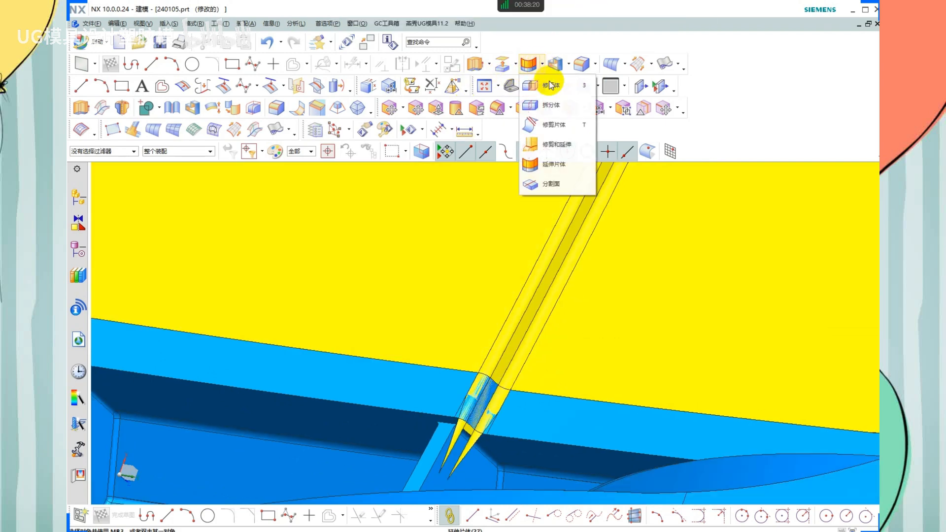
pyautogui.click(529, 125)
pyautogui.scroll(1, 577, 316)
pyautogui.click(532, 277)
pyautogui.press('Escape')
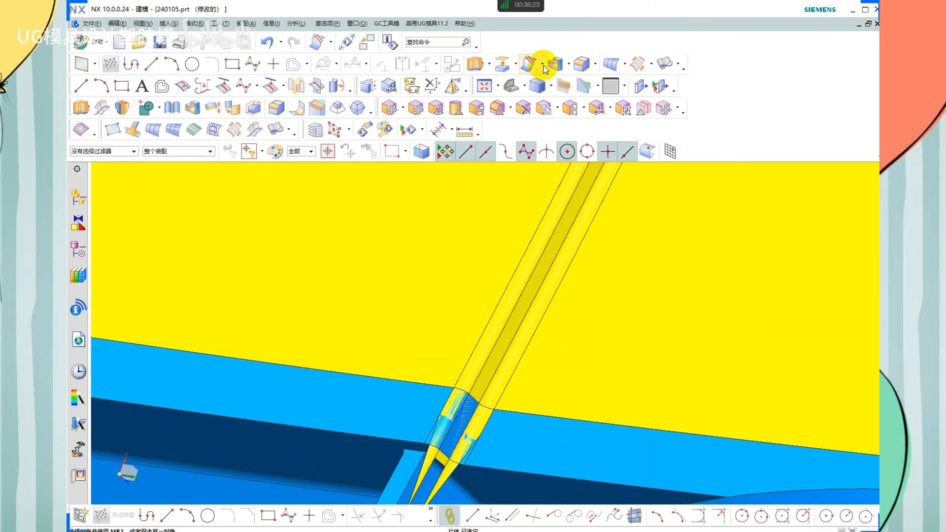
# Trim the three extended narrow strips with Trim Sheet, using the step's upper edges on the window's far rim as boundary
pyautogui.click(542, 63)
pyautogui.click(545, 127)
pyautogui.scroll(1, 532, 323)
pyautogui.click(532, 268)
pyautogui.click(539, 287)
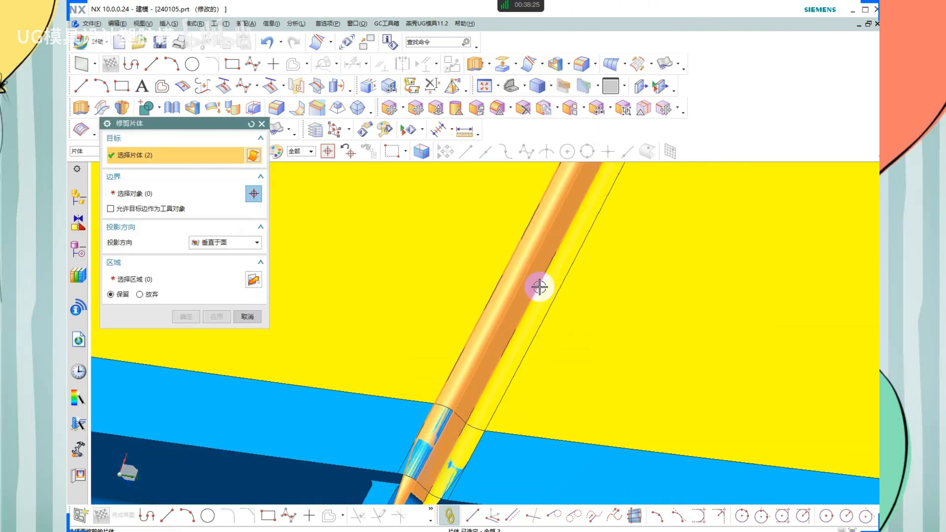
pyautogui.click(539, 287)
pyautogui.scroll(3, 477, 436)
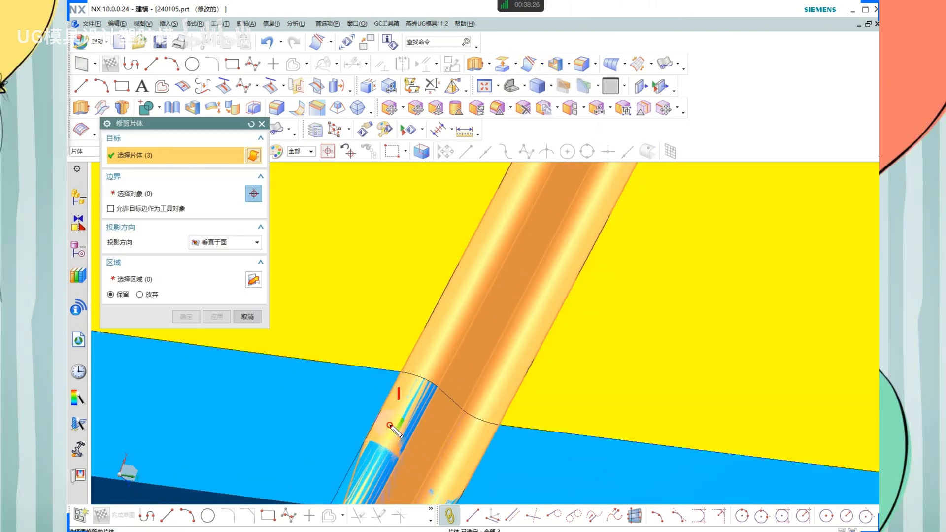
pyautogui.scroll(-2, 456, 282)
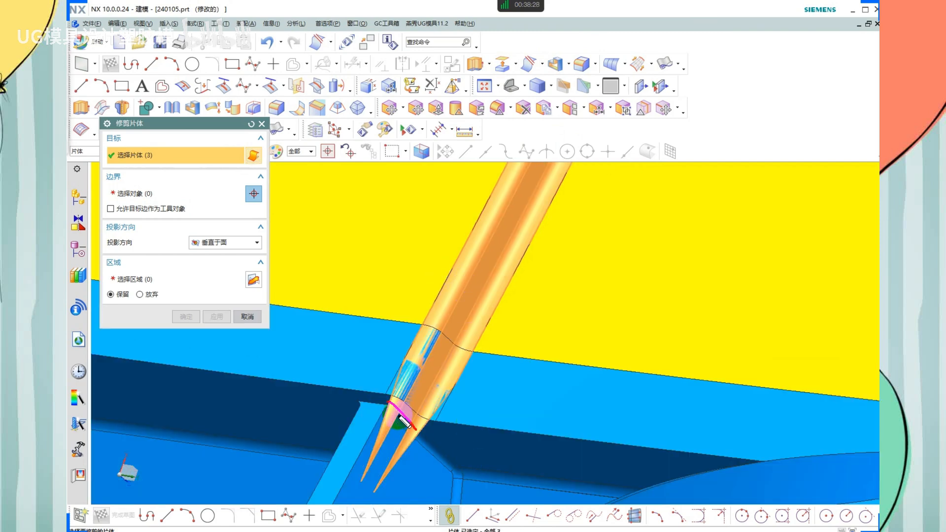
pyautogui.scroll(2, 430, 324)
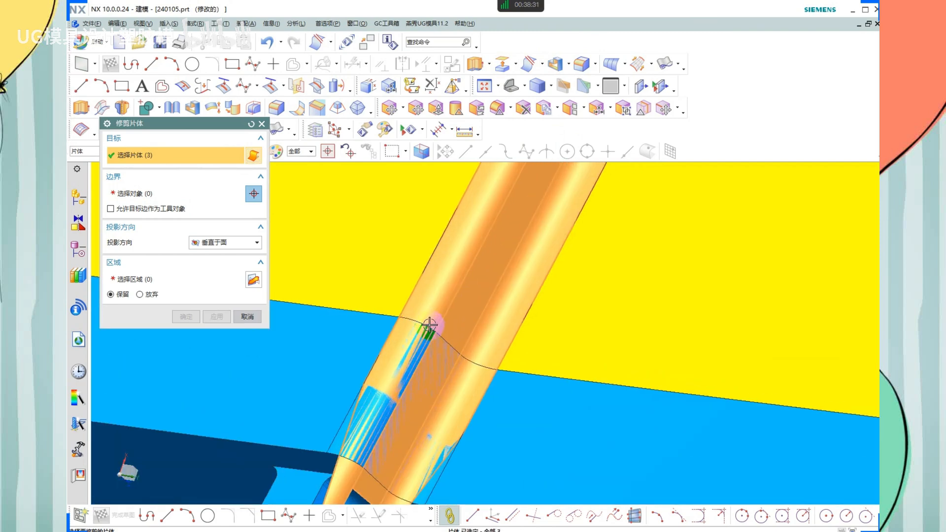
pyautogui.middleClick(427, 324)
pyautogui.click(425, 332)
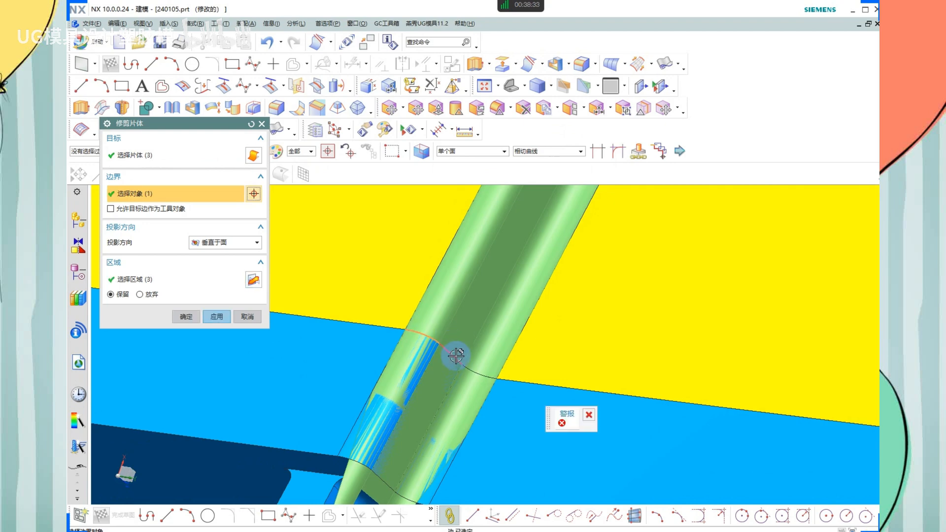
pyautogui.click(466, 361)
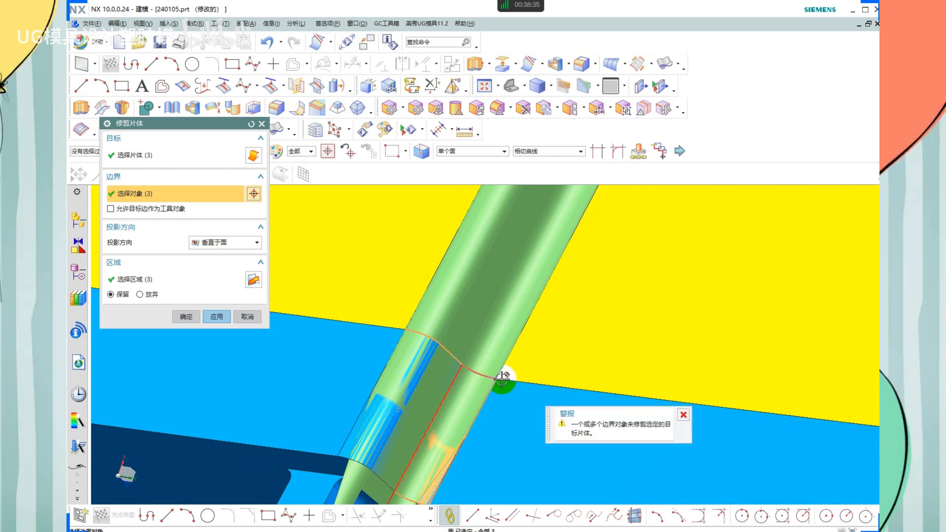
pyautogui.middleClick(461, 323)
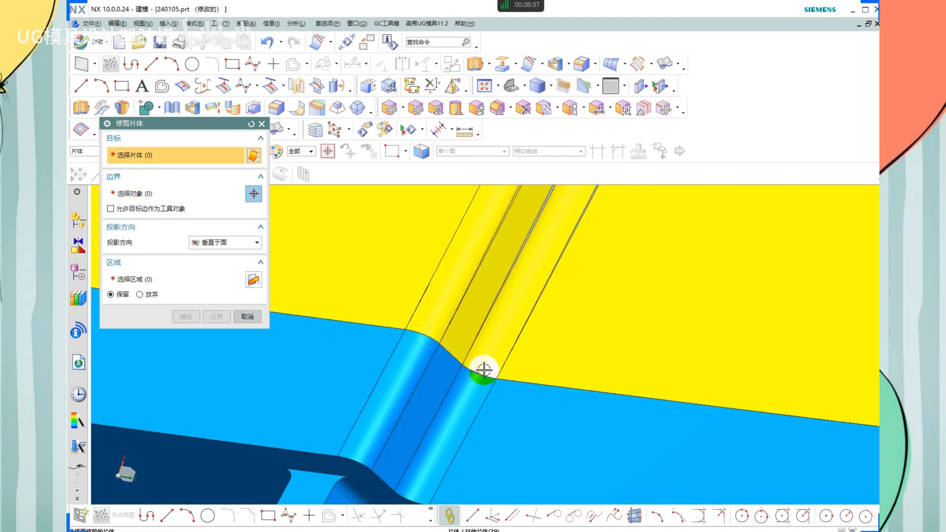
pyautogui.scroll(-9, 480, 371)
pyautogui.press('Escape')
# Remove the parameters from the two large window sheets and the three trimmed connecting strips
pyautogui.scroll(3, 524, 280)
pyautogui.press('y')
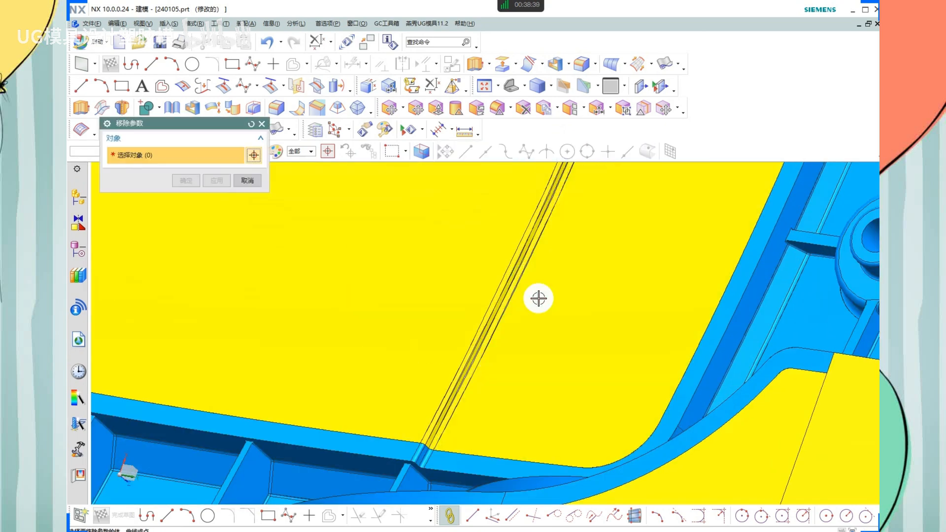
pyautogui.click(538, 298)
pyautogui.scroll(2, 513, 274)
pyautogui.click(522, 274)
pyautogui.click(513, 272)
pyautogui.click(503, 267)
pyautogui.click(489, 260)
pyautogui.middleClick(581, 297)
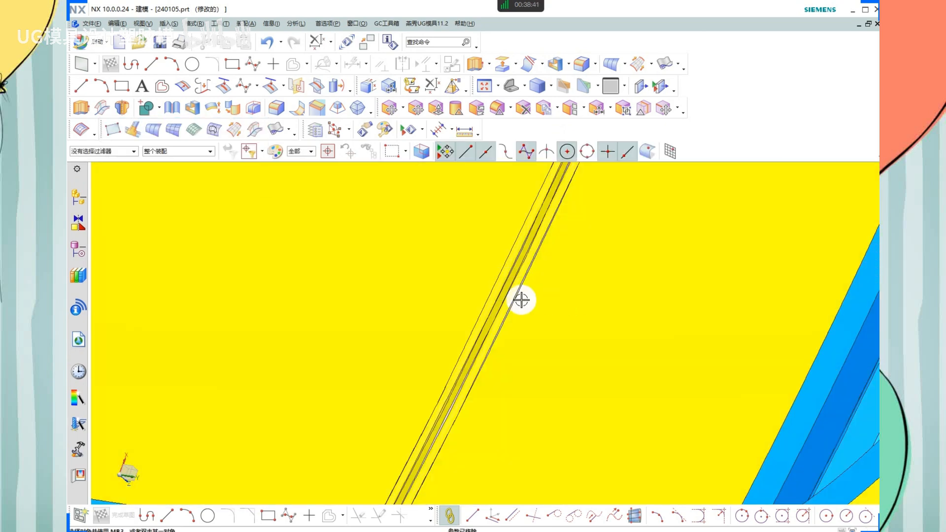
# Sew the two large window sheets and the connecting strips into one sheet and remove its parameters
pyautogui.click(172, 107)
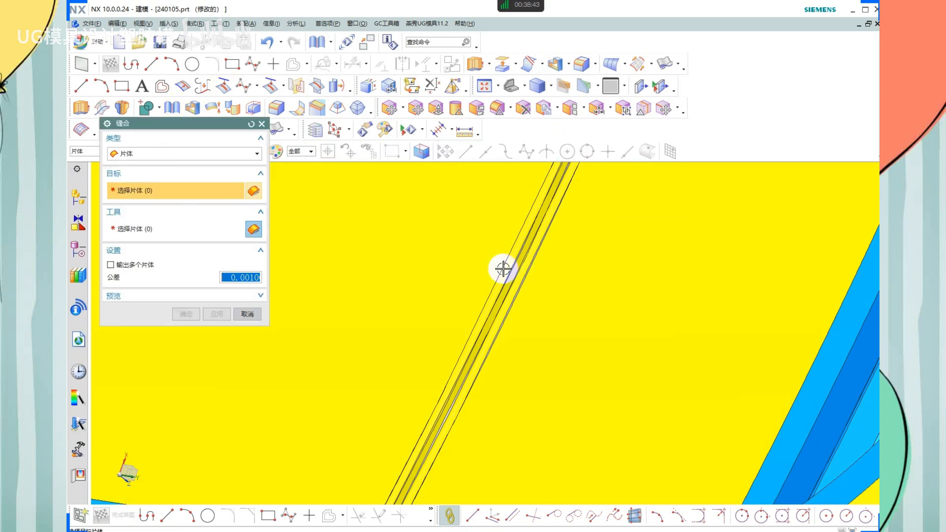
pyautogui.click(502, 268)
pyautogui.click(527, 271)
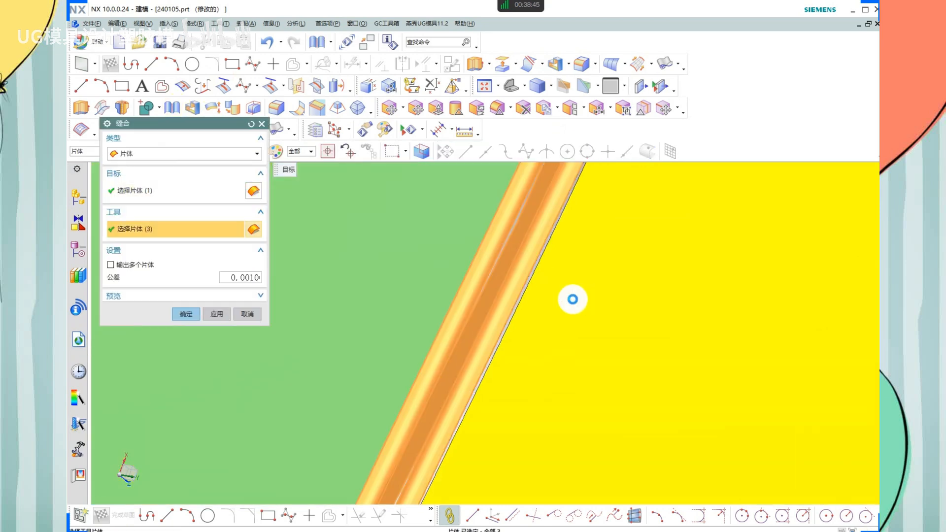
pyautogui.scroll(-3, 574, 308)
pyautogui.middleClick(567, 330)
pyautogui.press('r')
pyautogui.click(579, 288)
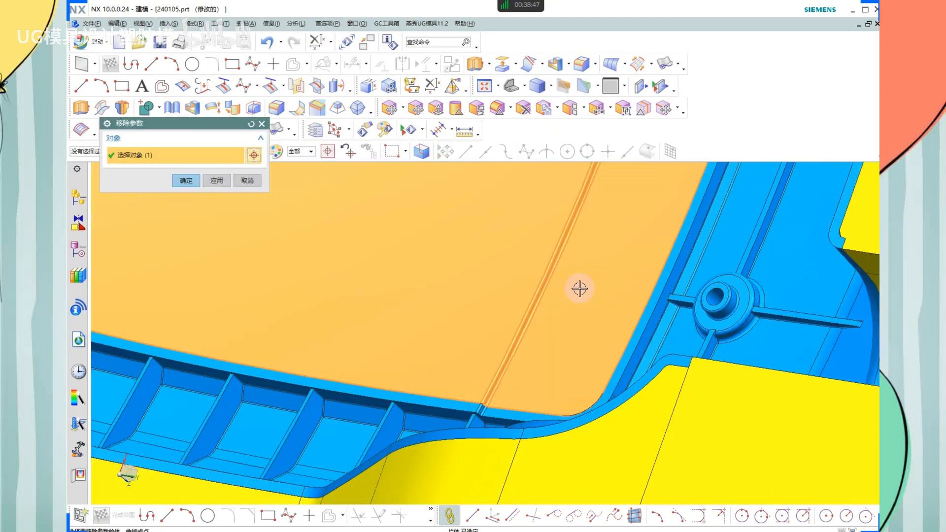
pyautogui.middleClick(577, 291)
# Isolate the sewn window sheet by hiding everything else, and update its display
pyautogui.scroll(-3, 551, 344)
pyautogui.click(540, 319)
pyautogui.hotkey('ctrl', 'b')
pyautogui.hotkey('ctrl', 'shift', 'b')
pyautogui.moveTo(532, 340); pyautogui.dragTo(540, 270, button='middle')
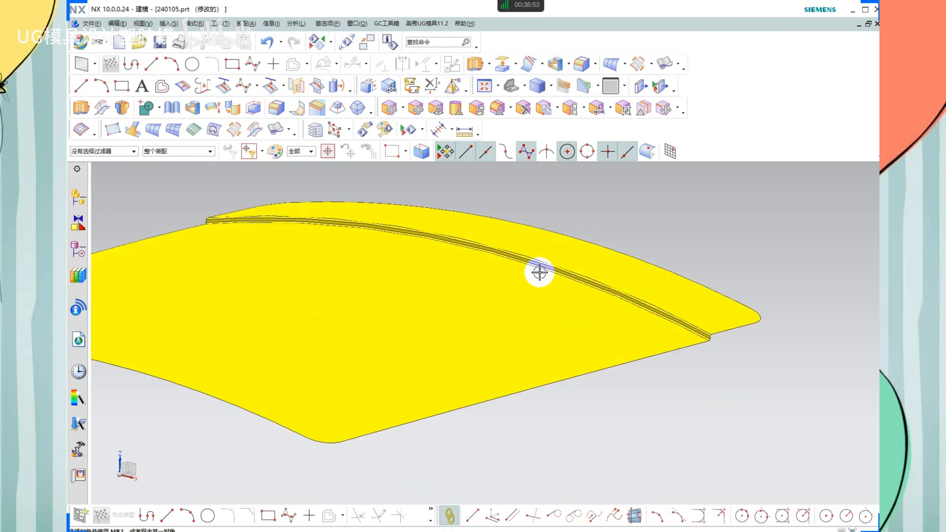
pyautogui.scroll(5, 484, 241)
pyautogui.rightClick(458, 232)
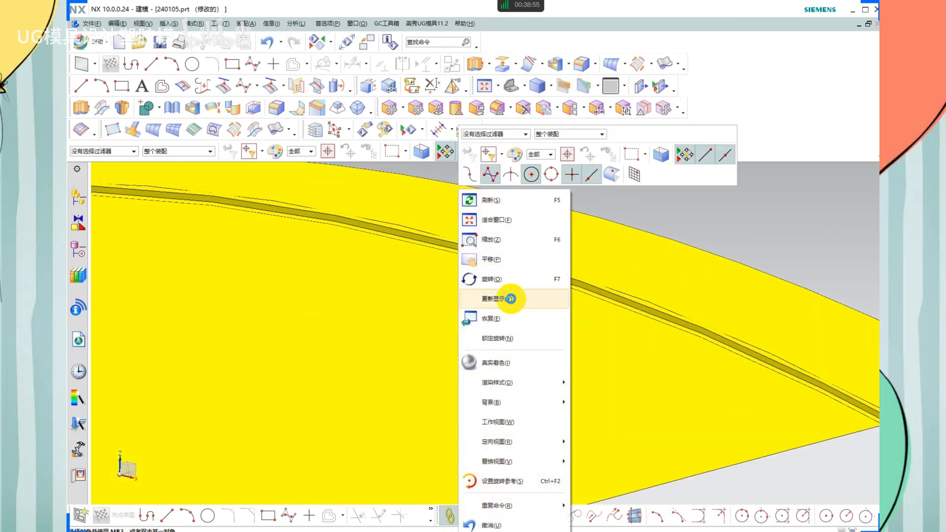
pyautogui.click(509, 299)
pyautogui.moveTo(606, 201); pyautogui.dragTo(605, 217, button='middle')
pyautogui.scroll(-2, 593, 318)
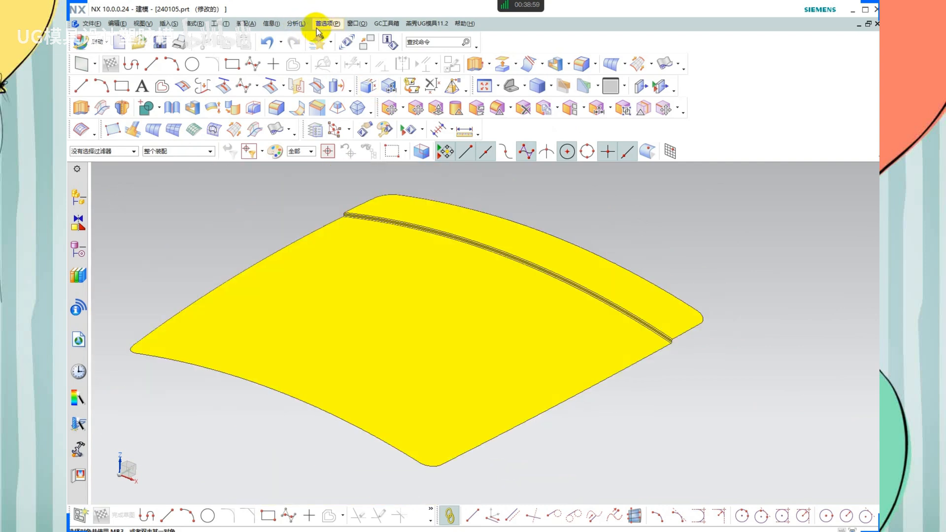
# Run Examine Geometry on the isolated window sheet, checking face intersections and sheet boundaries
pyautogui.click(327, 24)
pyautogui.moveTo(297, 26)
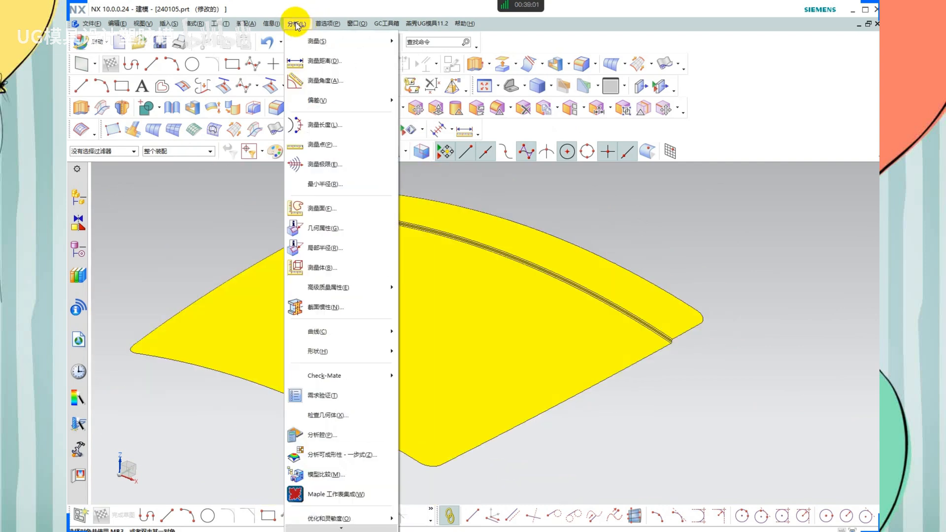
pyautogui.click(347, 416)
pyautogui.press('Home')
pyautogui.moveTo(605, 206); pyautogui.dragTo(276, 432)
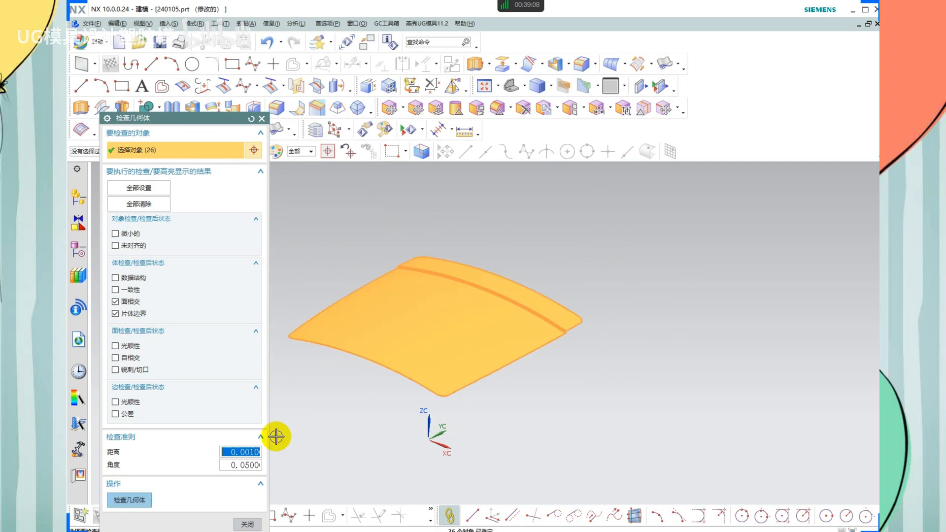
pyautogui.click(130, 501)
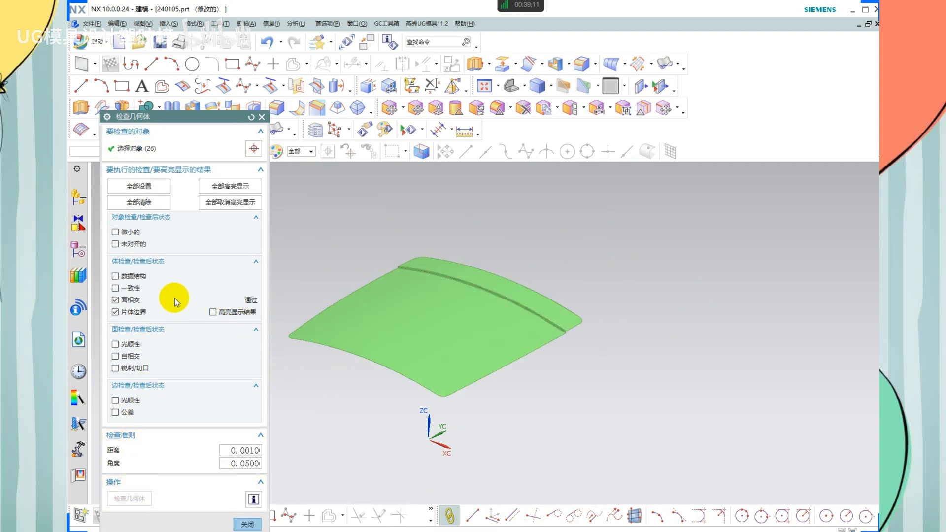
# Highlight the sheet boundary results and examine the outer contour and step seams for open edges
pyautogui.moveTo(214, 303); pyautogui.dragTo(269, 303)
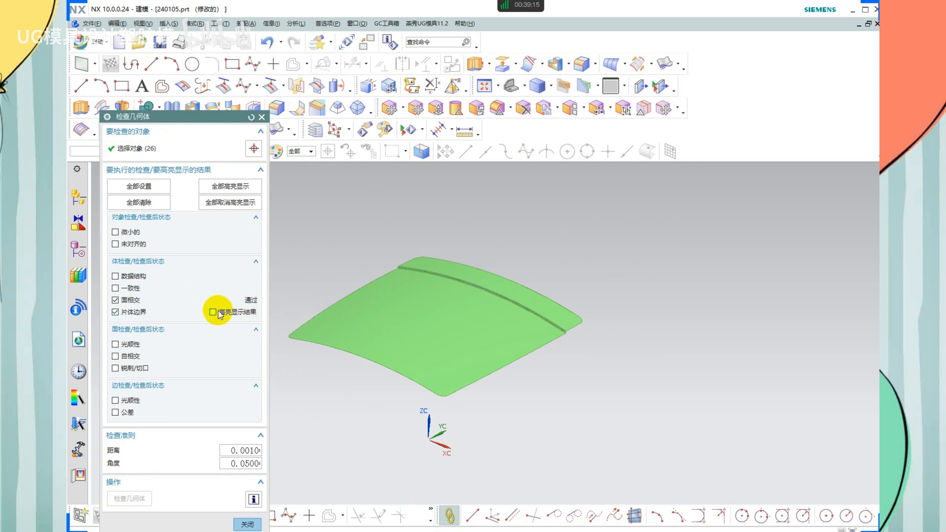
pyautogui.moveTo(121, 316); pyautogui.dragTo(177, 316)
pyautogui.click(213, 312)
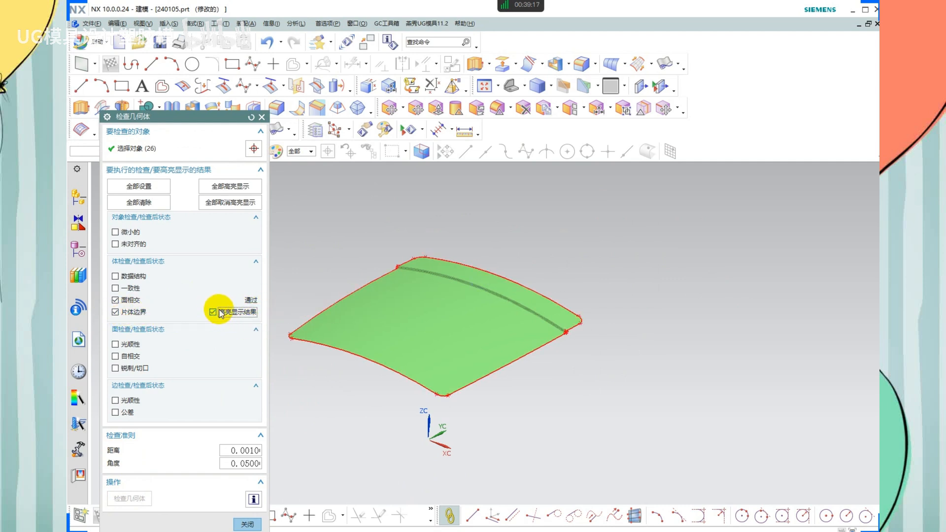
pyautogui.scroll(2, 398, 295)
pyautogui.moveTo(549, 322); pyautogui.dragTo(548, 326, button='middle')
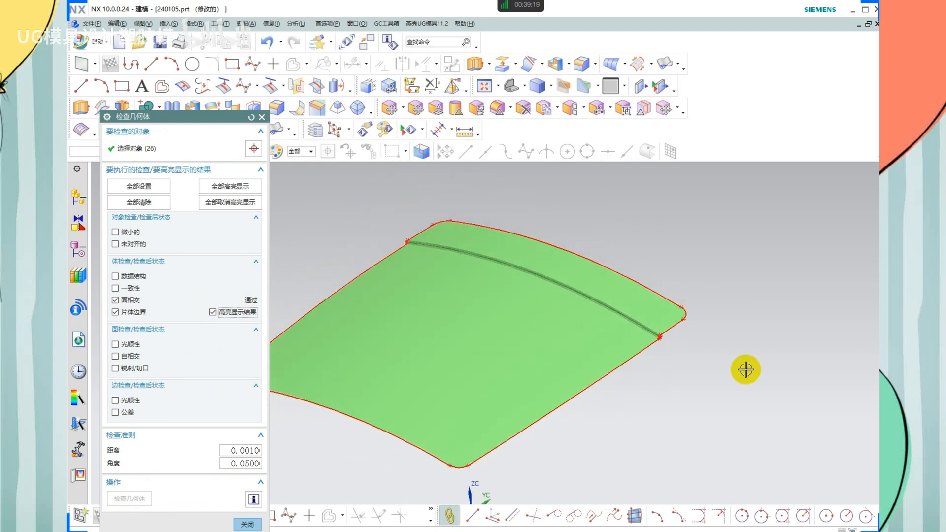
pyautogui.moveTo(682, 306)
pyautogui.mouseDown()
pyautogui.moveTo(672, 304)
pyautogui.moveTo(560, 416)
pyautogui.moveTo(397, 468)
pyautogui.moveTo(358, 385)
pyautogui.mouseUp()
pyautogui.moveTo(707, 313); pyautogui.dragTo(807, 360)
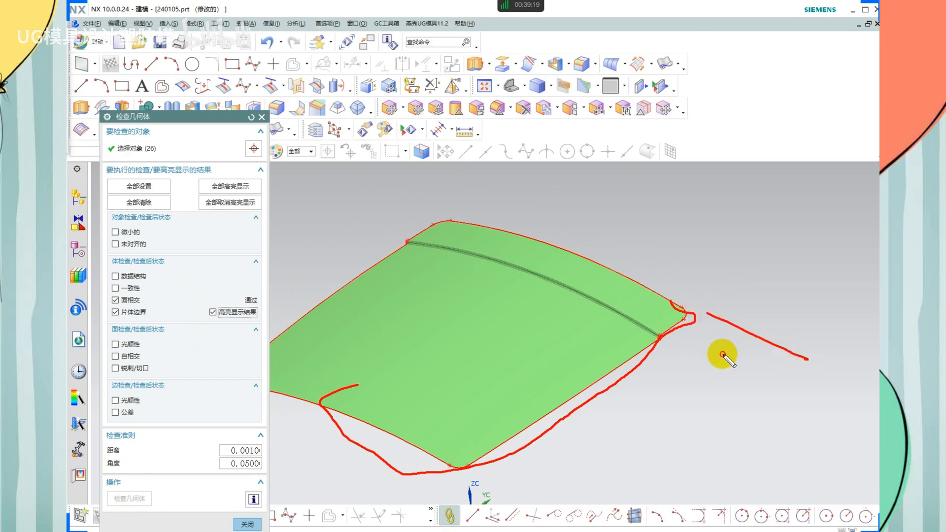
pyautogui.moveTo(711, 345); pyautogui.dragTo(798, 399)
pyautogui.moveTo(655, 389); pyautogui.dragTo(769, 435)
pyautogui.moveTo(638, 417); pyautogui.dragTo(796, 488)
pyautogui.moveTo(646, 434); pyautogui.dragTo(770, 470)
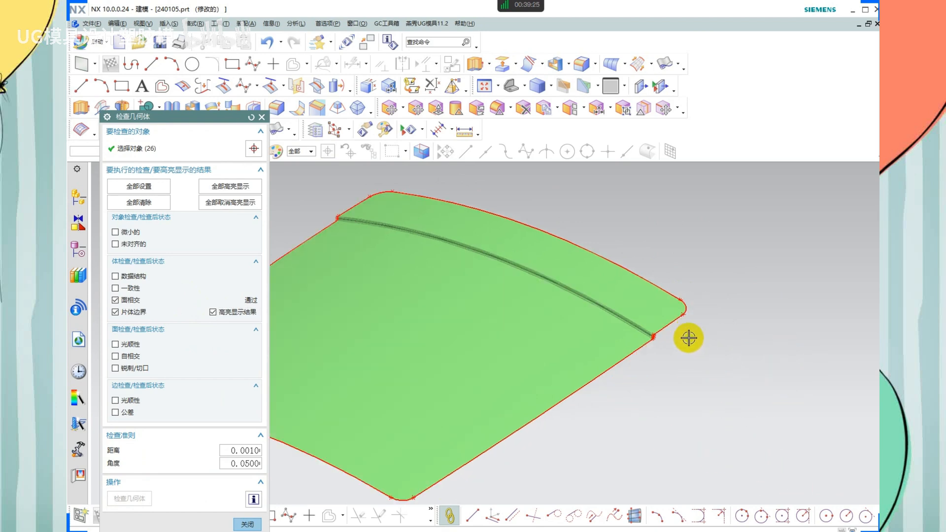
pyautogui.click(667, 288)
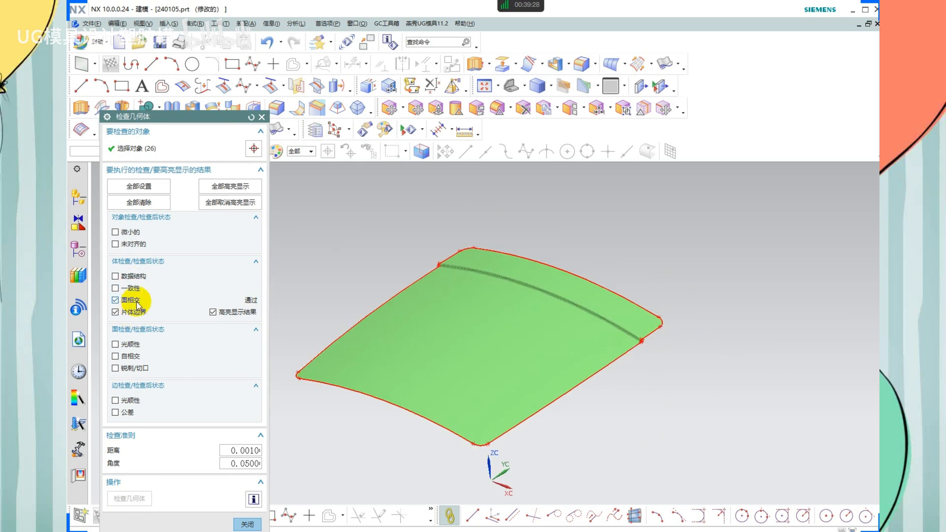
pyautogui.moveTo(123, 305); pyautogui.dragTo(141, 304)
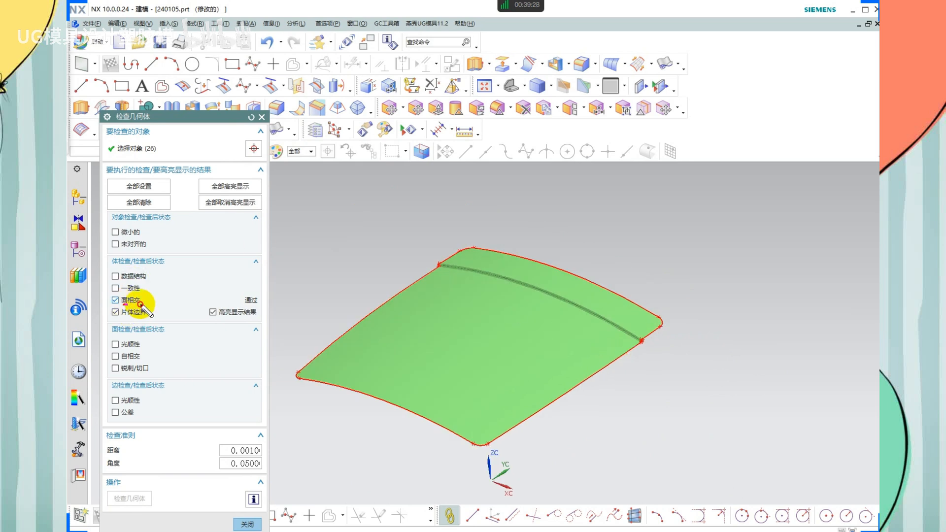
pyautogui.scroll(3, 602, 300)
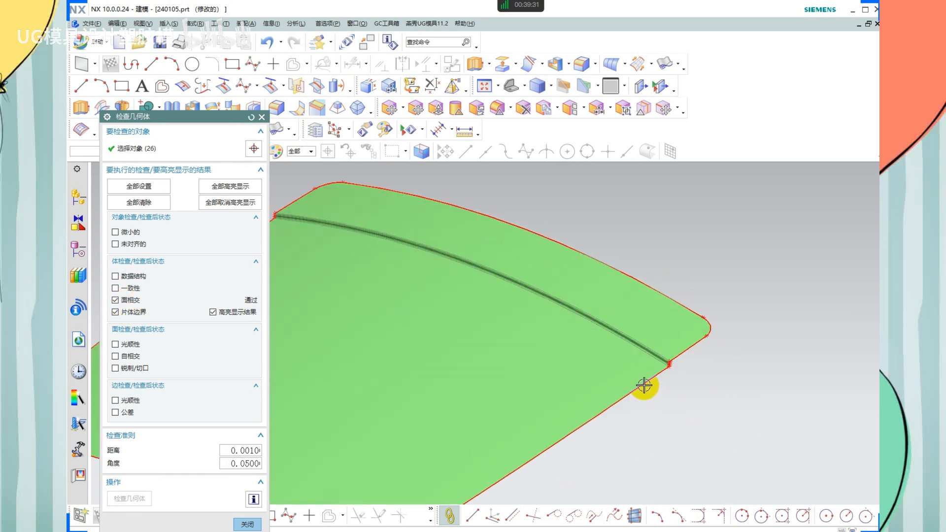
pyautogui.scroll(4, 699, 397)
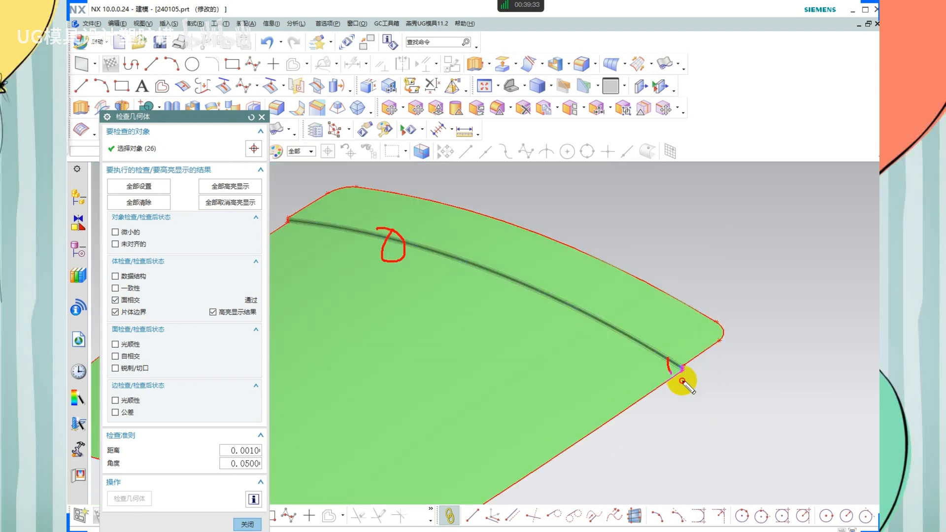
pyautogui.scroll(-3, 513, 298)
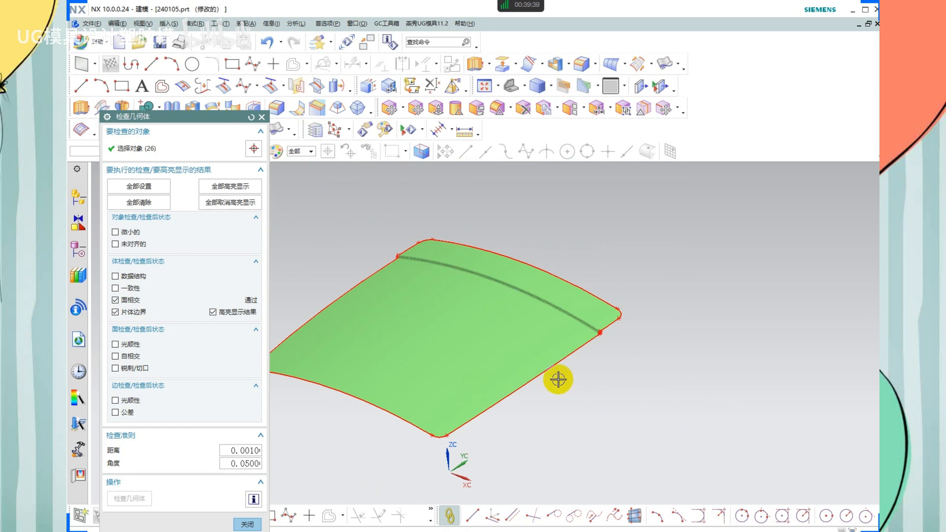
# Close the geometry check and show all hidden bodies again
pyautogui.click(247, 525)
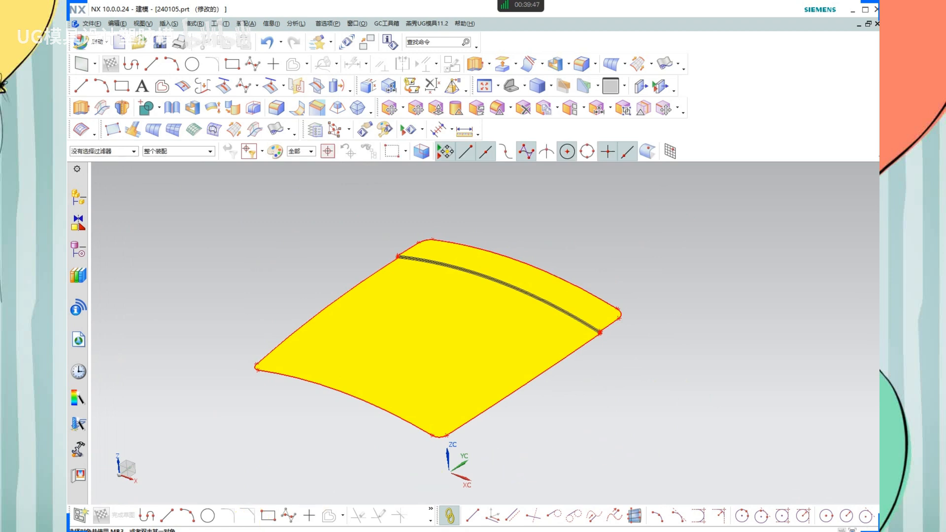
pyautogui.click(634, 347)
pyautogui.hotkey('ctrl', 'shift', 'u')
pyautogui.scroll(-3, 551, 279)
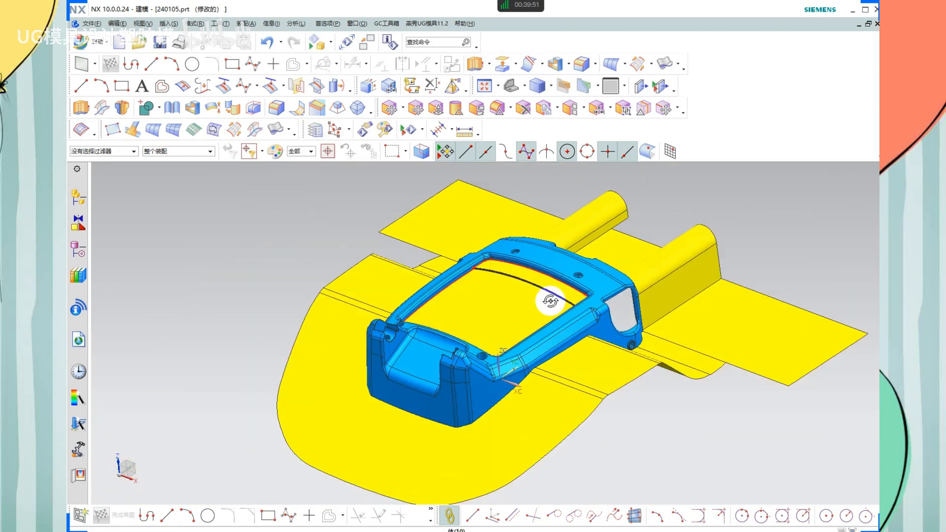
# Examine the housing from straight above, looking over the window surface, screw holes and side openings
pyautogui.moveTo(550, 301)
pyautogui.mouseDown(button='middle')
pyautogui.moveTo(515, 318)
pyautogui.moveTo(552, 307)
pyautogui.mouseUp(button='middle')
pyautogui.scroll(3, 550, 306)
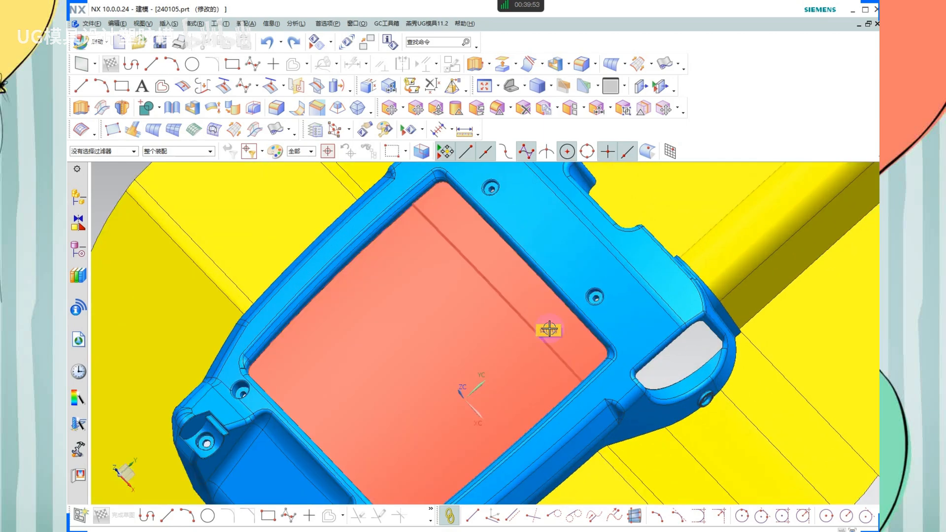
pyautogui.moveTo(545, 329)
pyautogui.mouseDown(button='middle')
pyautogui.moveTo(561, 302)
pyautogui.moveTo(522, 302)
pyautogui.moveTo(544, 324)
pyautogui.mouseUp(button='middle')
pyautogui.keyDown('shift'); pyautogui.moveTo(622, 383); pyautogui.dragTo(602, 330, button='middle'); pyautogui.keyUp('shift')
pyautogui.press('F8')
pyautogui.scroll(-1, 493, 231)
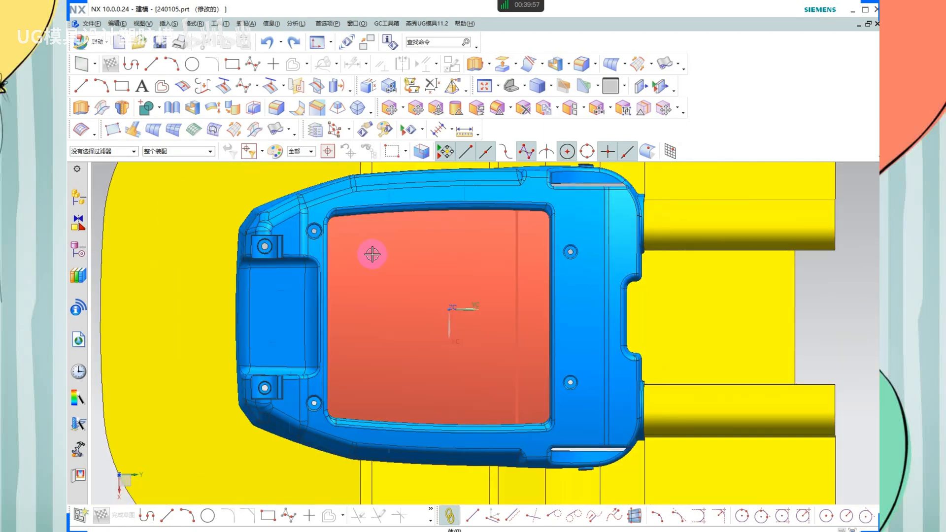
pyautogui.moveTo(587, 422)
pyautogui.mouseDown()
pyautogui.moveTo(592, 448)
pyautogui.moveTo(584, 425)
pyautogui.mouseUp()
pyautogui.moveTo(567, 366); pyautogui.dragTo(572, 382)
pyautogui.moveTo(565, 245); pyautogui.dragTo(572, 254)
pyautogui.moveTo(587, 180)
pyautogui.mouseDown()
pyautogui.moveTo(553, 186)
pyautogui.moveTo(617, 190)
pyautogui.mouseUp()
pyautogui.moveTo(315, 225)
pyautogui.mouseDown()
pyautogui.moveTo(309, 239)
pyautogui.moveTo(263, 233)
pyautogui.mouseUp()
pyautogui.press('Escape')
# Examine the screw boss and the neighbouring hole at the housing's corner close up
pyautogui.scroll(3, 266, 400)
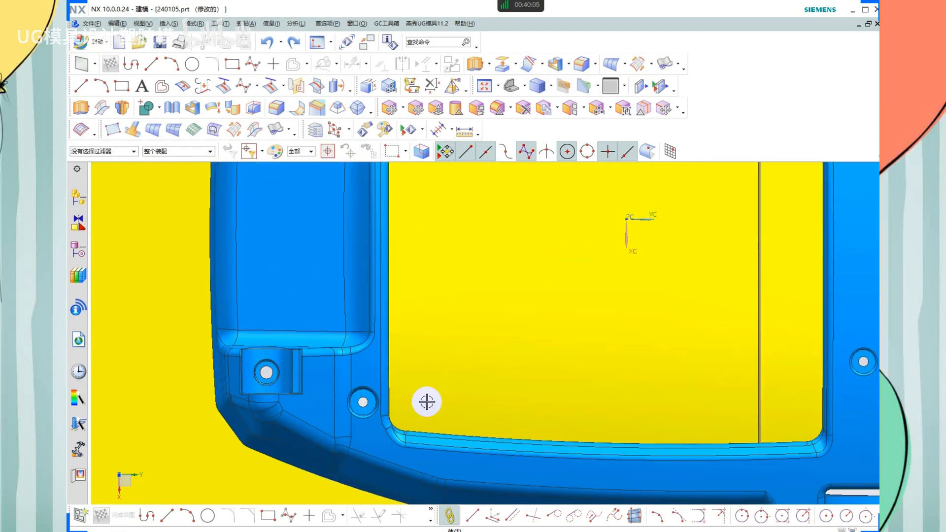
pyautogui.scroll(-3, 426, 401)
pyautogui.moveTo(350, 402); pyautogui.dragTo(355, 378, button='middle')
pyautogui.scroll(6, 376, 229)
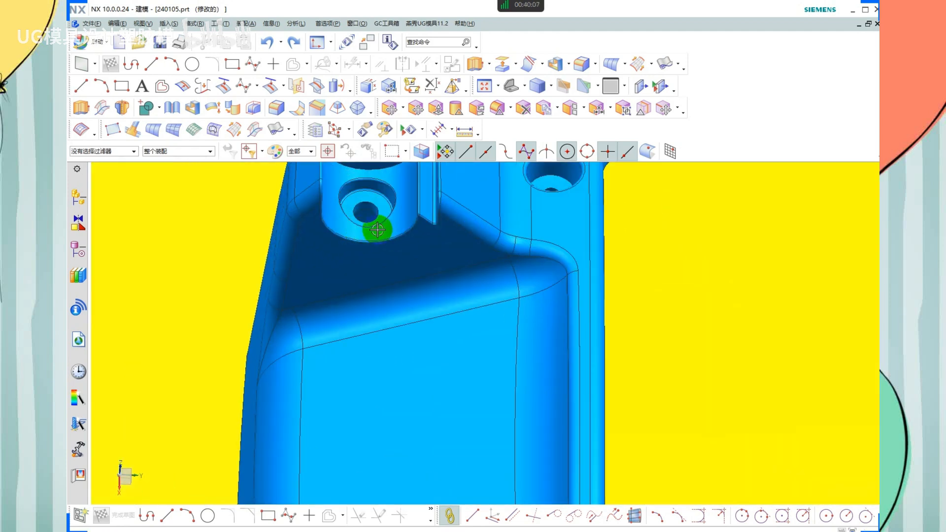
pyautogui.moveTo(470, 315); pyautogui.dragTo(684, 163, button='right')
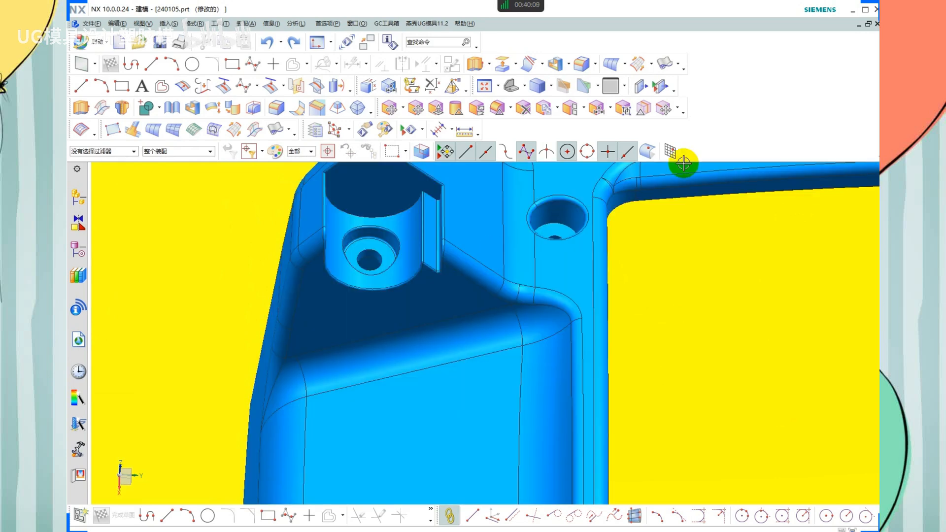
# Switch the housing to face analysis shading and examine the corner screw boss and the neighbouring counterbored hole
pyautogui.scroll(-5, 403, 363)
pyautogui.rightClick(201, 203)
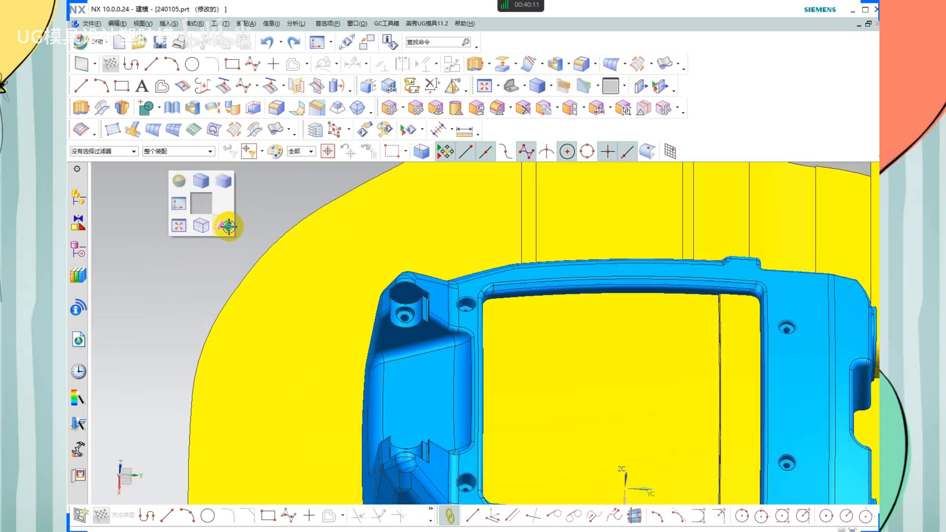
pyautogui.click(228, 227)
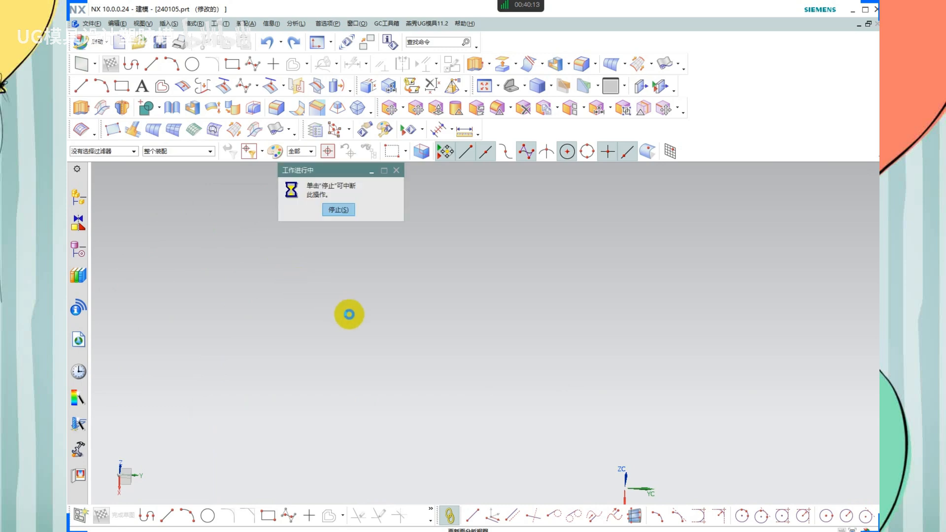
pyautogui.scroll(10, 392, 309)
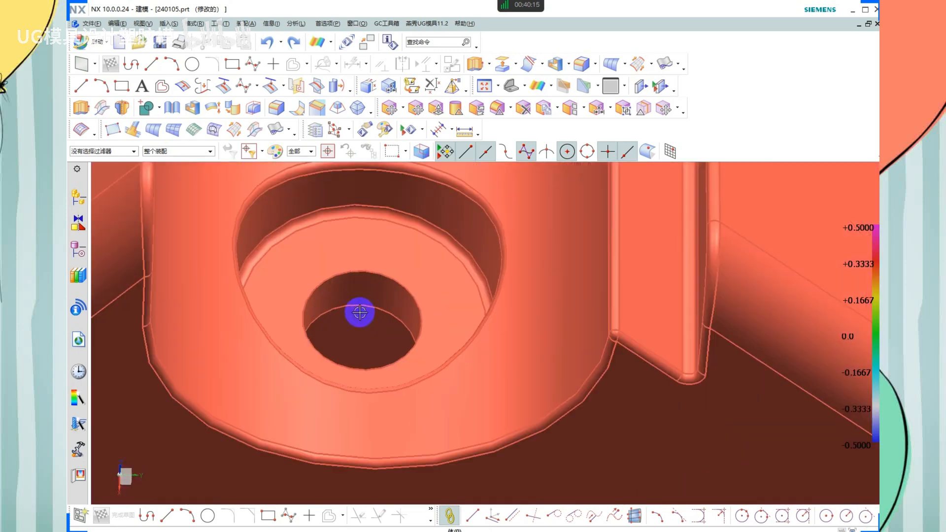
pyautogui.scroll(-10, 711, 288)
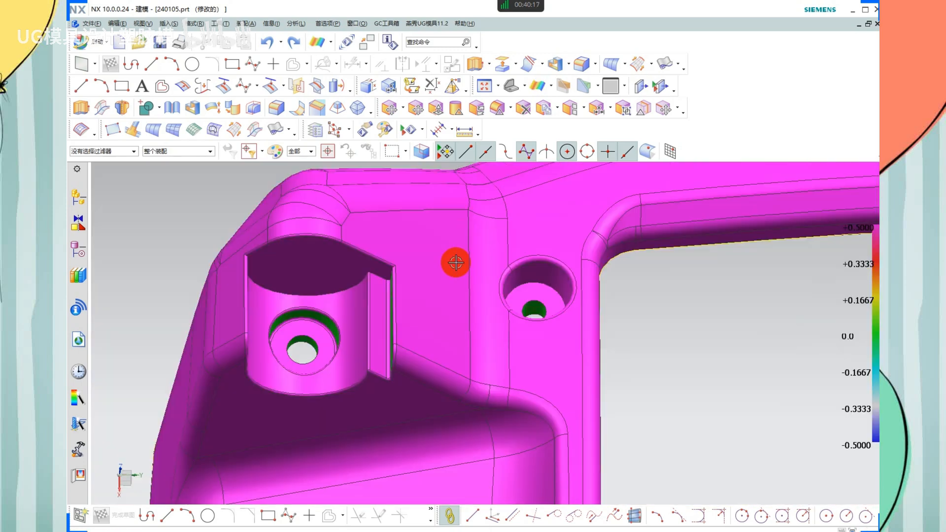
pyautogui.scroll(6, 798, 297)
pyautogui.scroll(-4, 613, 281)
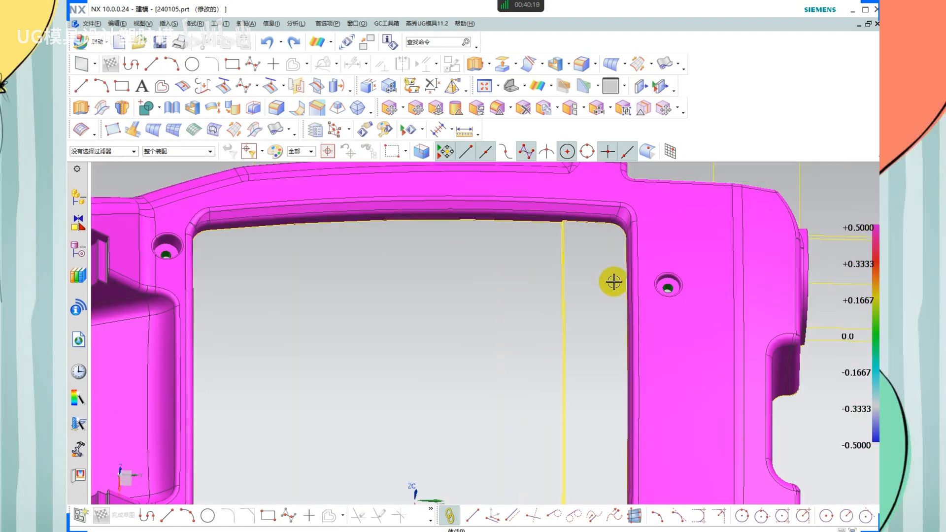
# Examine the draft colouring of the screw hole across the window, and return the display to shaded with edges
pyautogui.keyDown('shift'); pyautogui.moveTo(671, 302); pyautogui.dragTo(539, 288, button='middle'); pyautogui.keyUp('shift')
pyautogui.scroll(6, 543, 283)
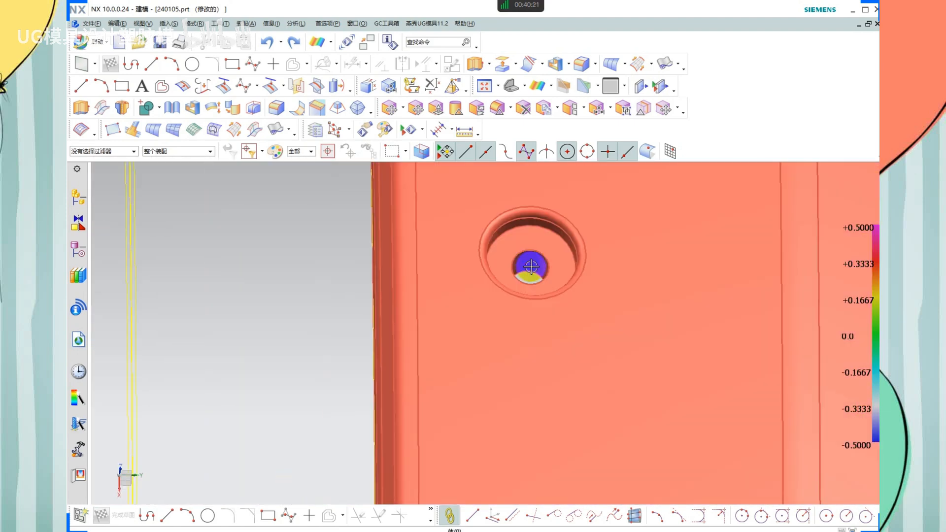
pyautogui.scroll(-3, 545, 270)
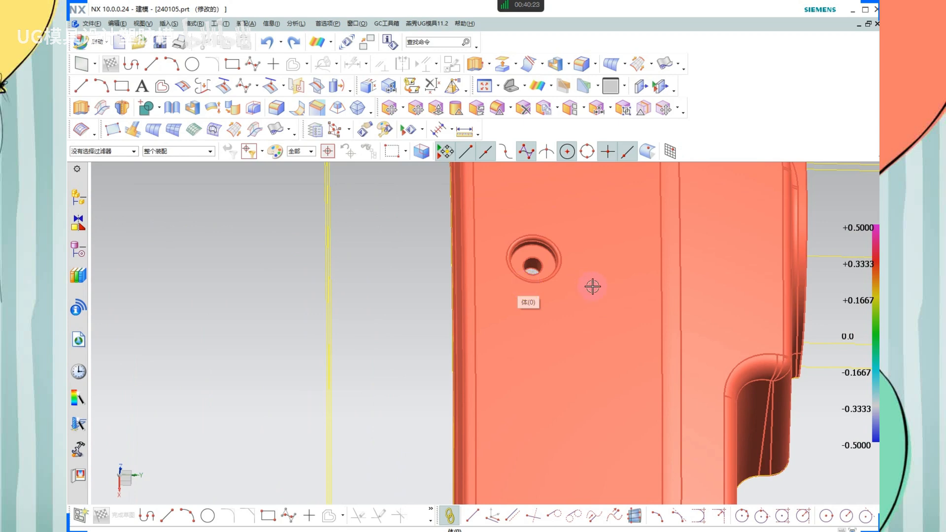
pyautogui.moveTo(554, 285)
pyautogui.mouseDown(button='middle')
pyautogui.moveTo(540, 275)
pyautogui.moveTo(543, 287)
pyautogui.mouseUp(button='middle')
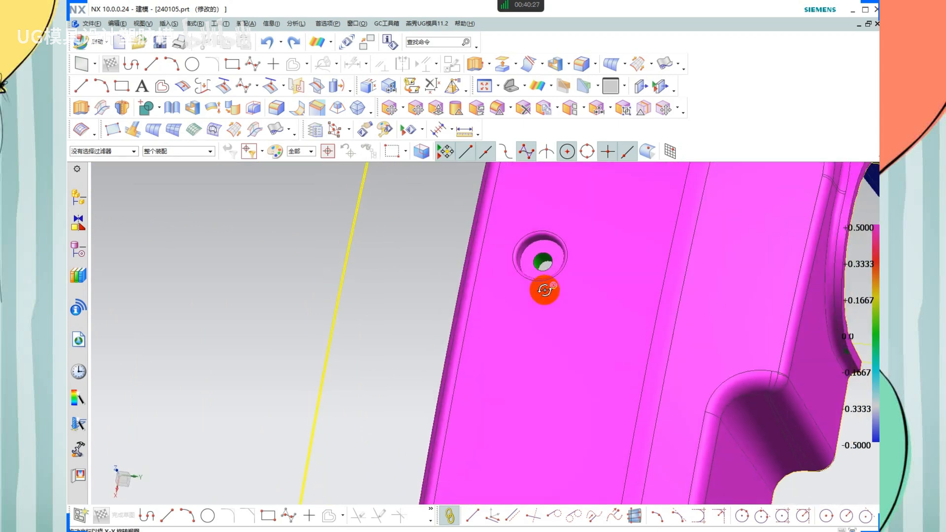
pyautogui.scroll(-6, 598, 282)
pyautogui.click(692, 382)
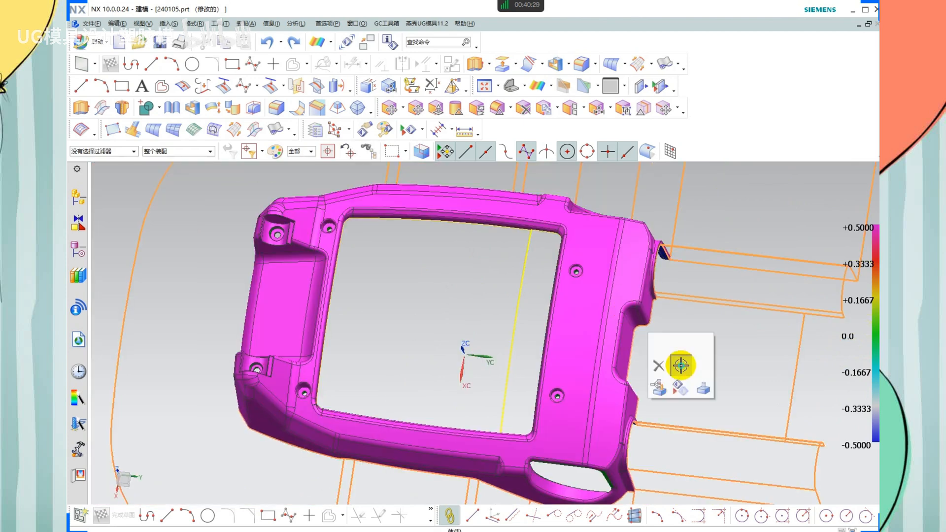
pyautogui.rightClick(135, 196)
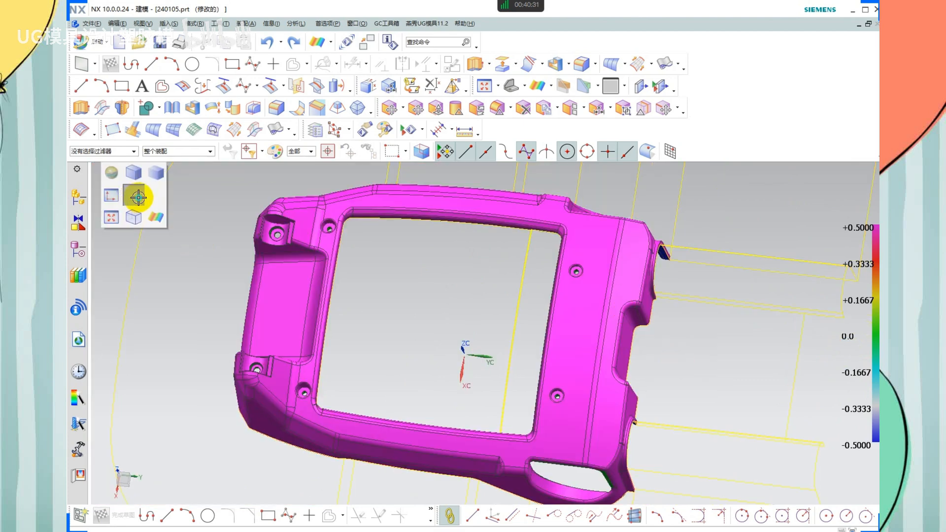
pyautogui.click(133, 174)
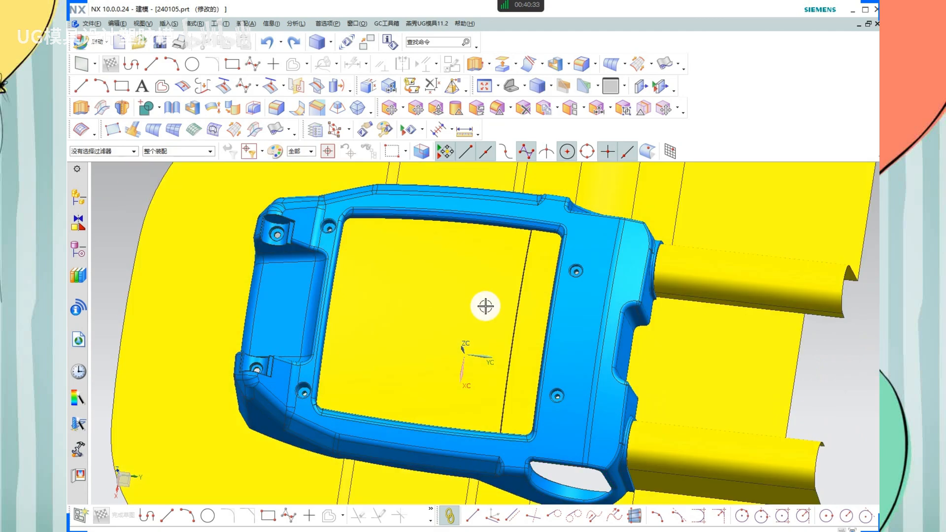
# Create a bounding block with 0 mm clearance around the through-hole in the screw boss at the housing's -XC corner
pyautogui.scroll(-3, 485, 306)
pyautogui.scroll(3, 378, 275)
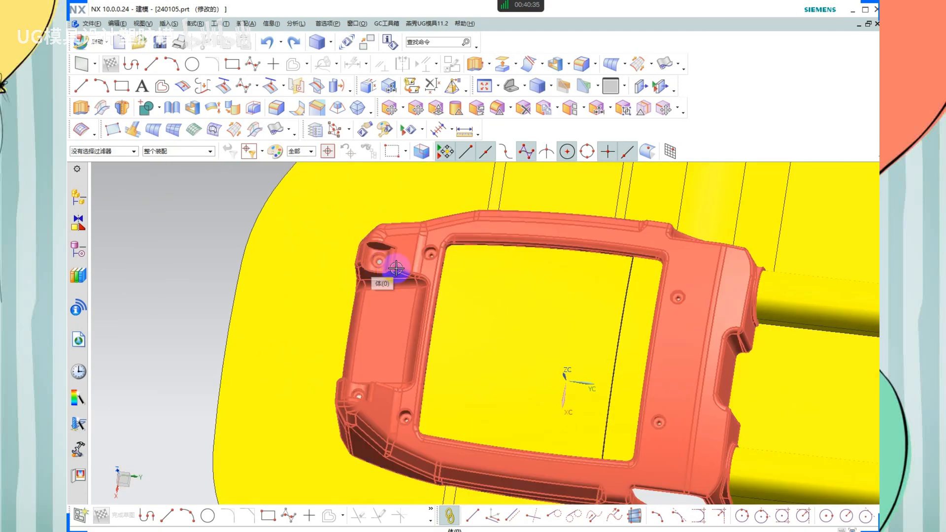
pyautogui.press('b')
pyautogui.scroll(11, 386, 252)
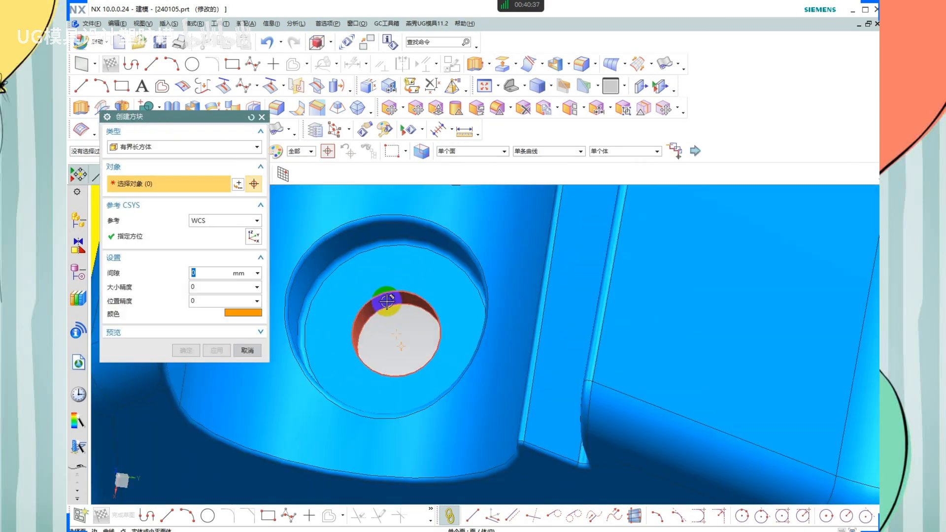
pyautogui.click(387, 300)
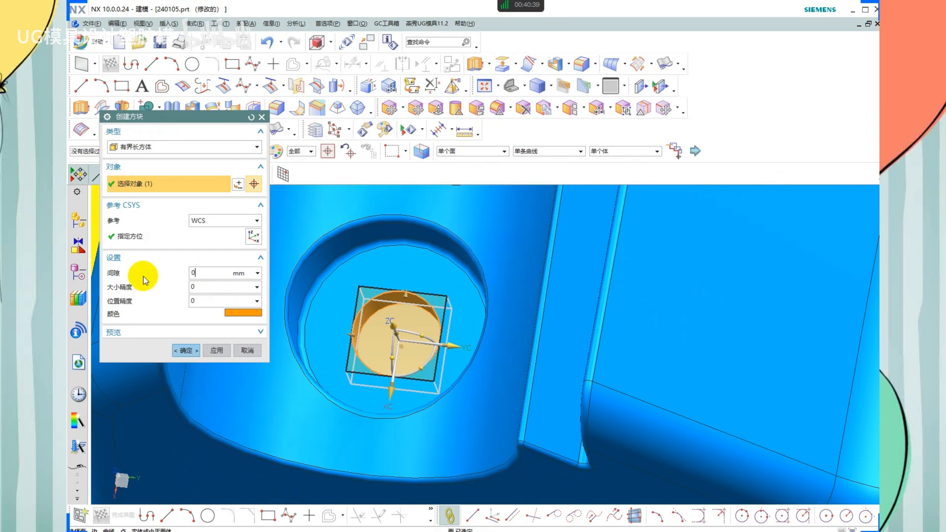
pyautogui.click(216, 351)
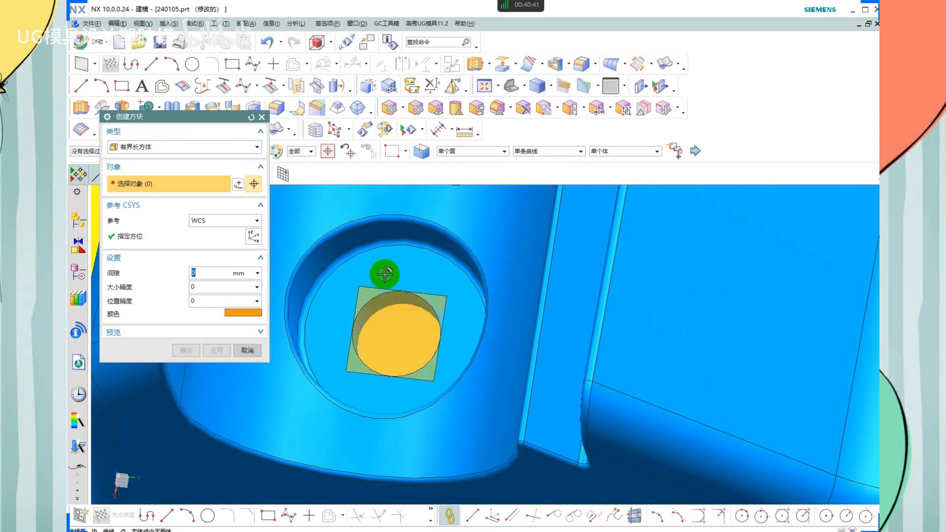
# Create a 0 mm clearance bounding block around the small through-hole between that boss and the window corner
pyautogui.scroll(-8, 383, 268)
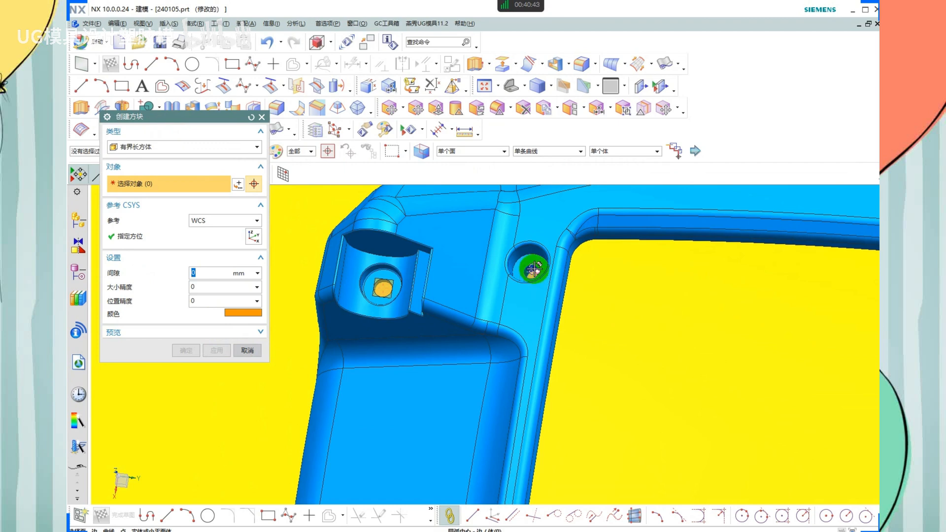
pyautogui.scroll(7, 533, 277)
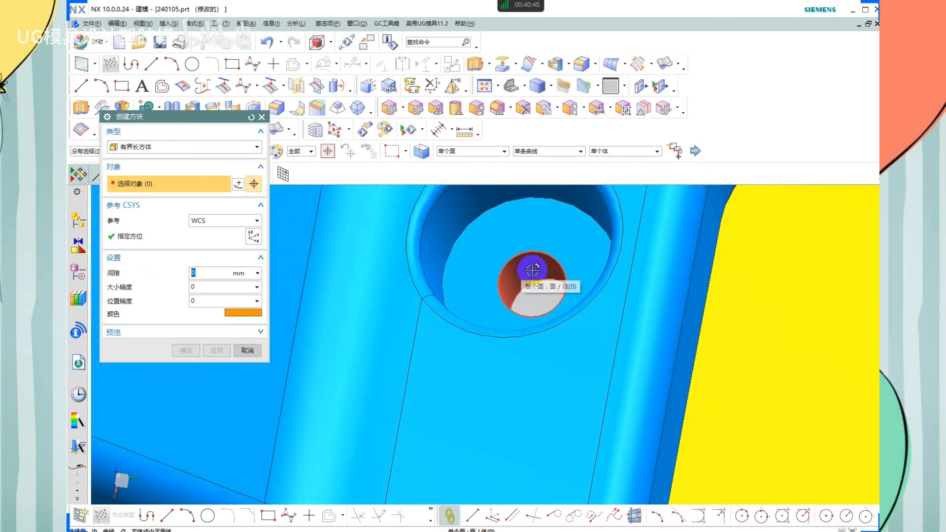
pyautogui.click(532, 270)
pyautogui.scroll(-5, 535, 278)
pyautogui.click(215, 349)
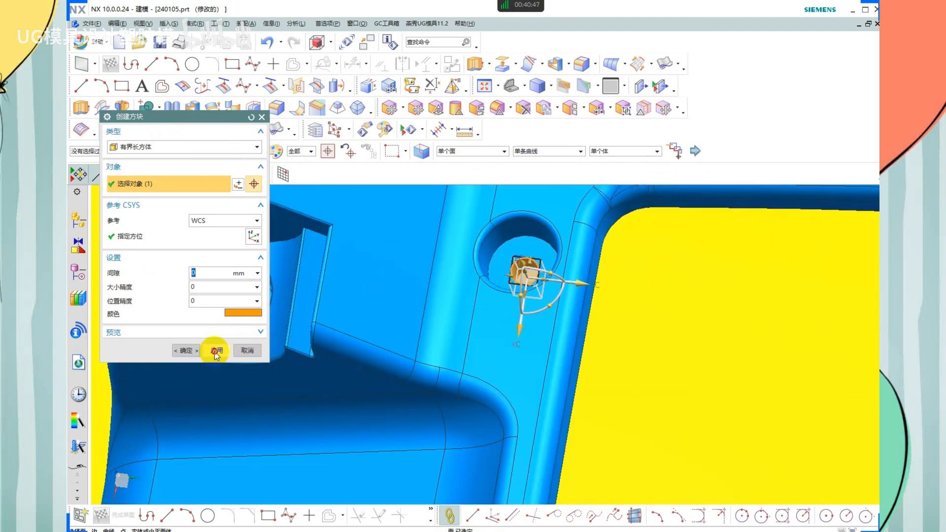
# Create a bounding block with 0 mm clearance in the counterbored hole beside the window's +XC corner
pyautogui.scroll(-5, 587, 446)
pyautogui.scroll(7, 515, 326)
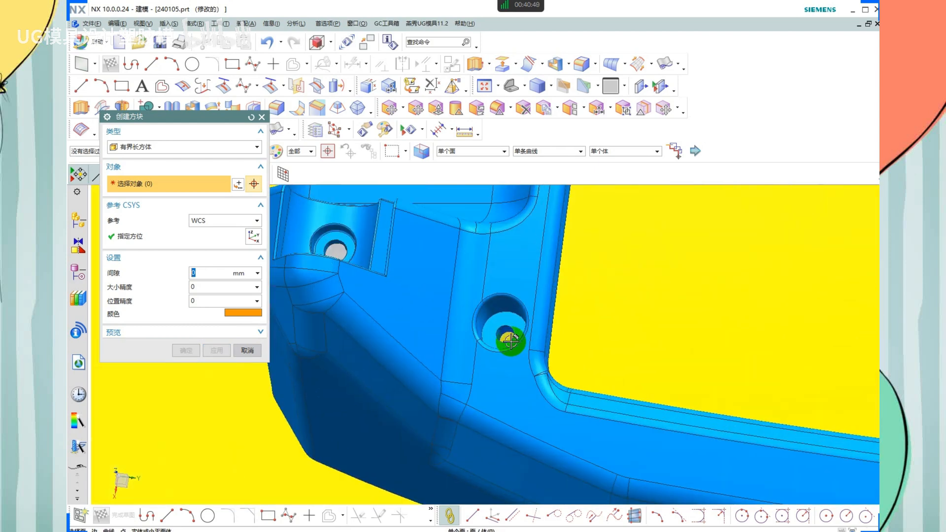
pyautogui.click(514, 327)
pyautogui.middleClick(624, 358)
# Add a 0 mm clearance bounding block in the through-hole of the screw boss at the housing's +XC corner
pyautogui.scroll(-3, 625, 359)
pyautogui.scroll(4, 355, 228)
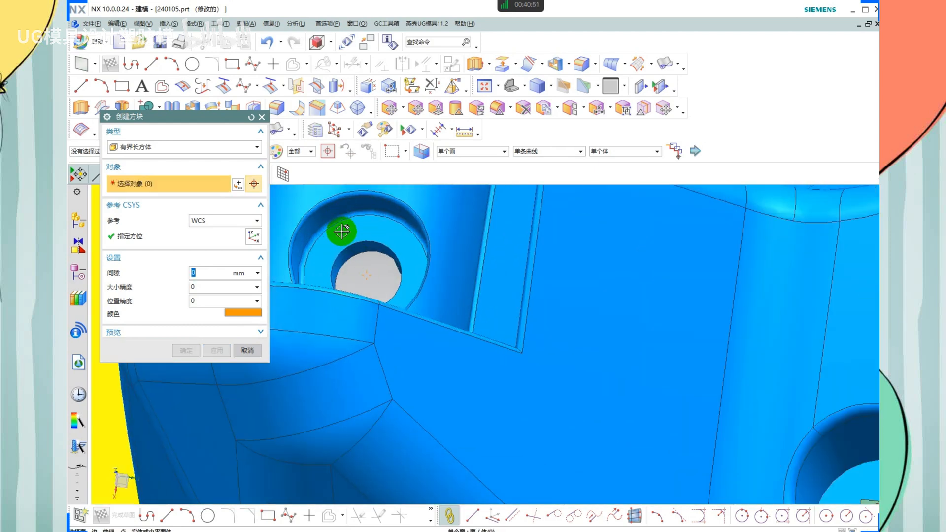
pyautogui.click(352, 245)
pyautogui.middleClick(508, 322)
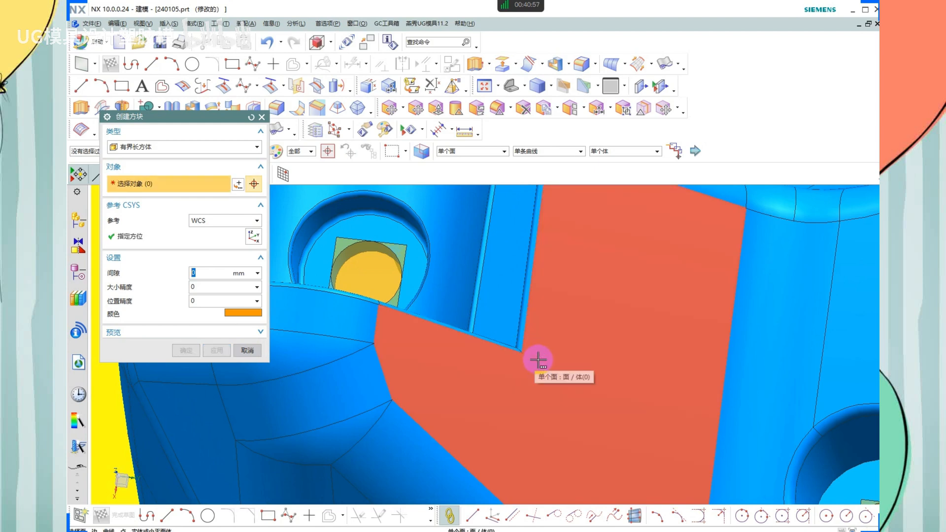
pyautogui.scroll(-4, 361, 294)
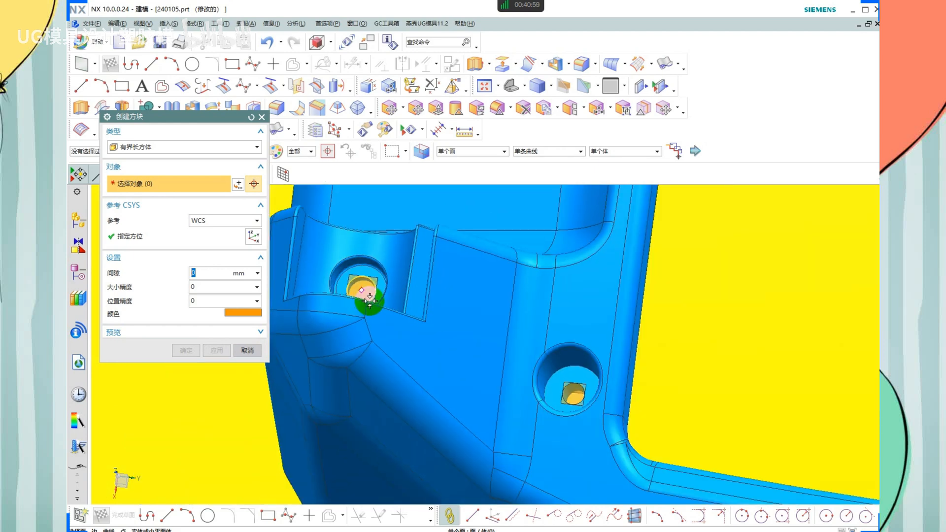
pyautogui.scroll(-4, 360, 316)
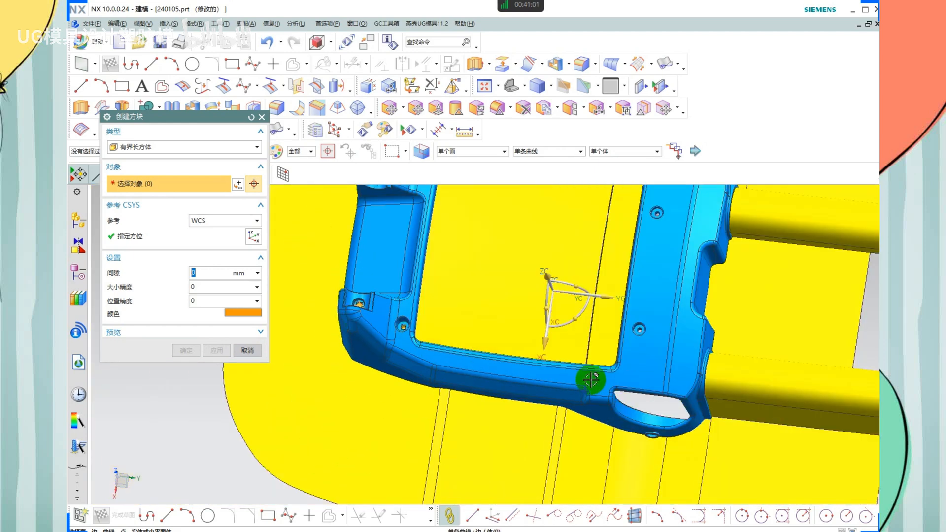
pyautogui.scroll(2, 658, 407)
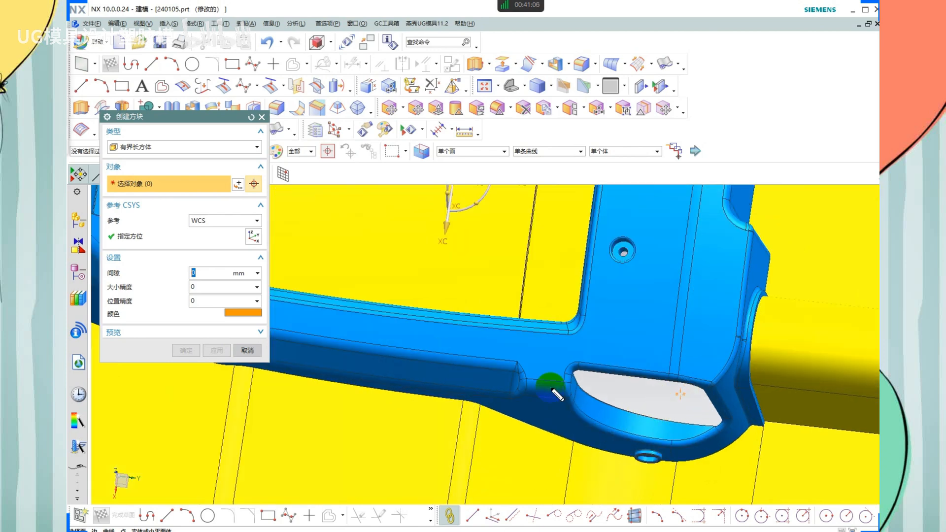
pyautogui.moveTo(382, 238); pyautogui.dragTo(364, 295)
pyautogui.moveTo(436, 238)
pyautogui.mouseDown()
pyautogui.moveTo(449, 272)
pyautogui.moveTo(425, 341)
pyautogui.mouseUp()
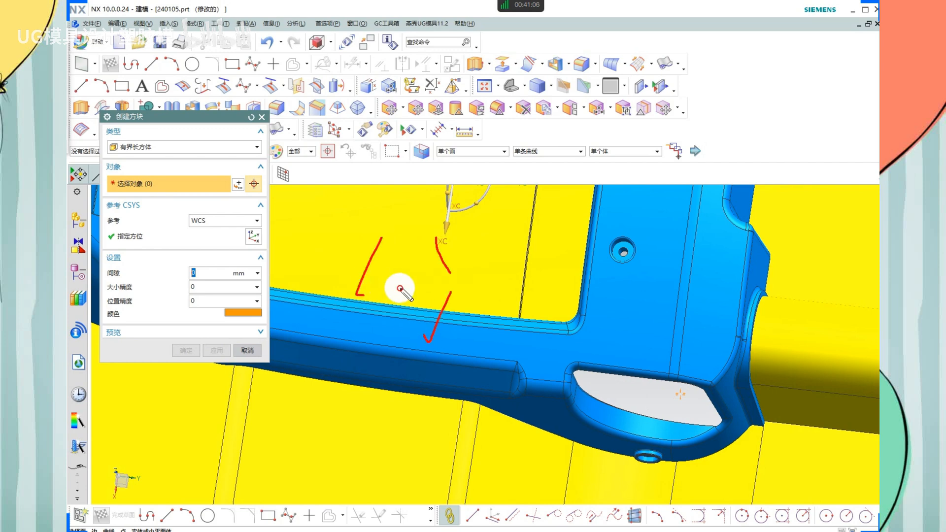
pyautogui.moveTo(394, 290); pyautogui.dragTo(421, 290)
pyautogui.moveTo(415, 294)
pyautogui.mouseDown()
pyautogui.moveTo(399, 344)
pyautogui.moveTo(423, 325)
pyautogui.mouseUp()
pyautogui.moveTo(474, 274)
pyautogui.mouseDown()
pyautogui.moveTo(532, 269)
pyautogui.moveTo(503, 335)
pyautogui.mouseUp()
pyautogui.moveTo(492, 287); pyautogui.dragTo(483, 314)
pyautogui.moveTo(504, 272)
pyautogui.mouseDown()
pyautogui.moveTo(512, 284)
pyautogui.moveTo(579, 252)
pyautogui.mouseUp()
pyautogui.click(551, 247)
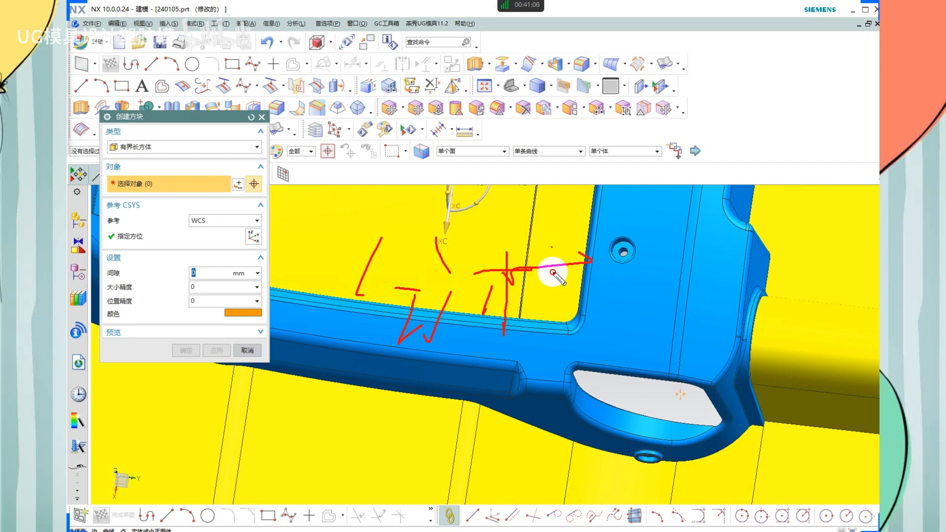
pyautogui.moveTo(570, 284); pyautogui.dragTo(579, 315)
pyautogui.moveTo(541, 291); pyautogui.dragTo(555, 303)
pyautogui.moveTo(541, 297); pyautogui.dragTo(590, 314)
pyautogui.moveTo(567, 315); pyautogui.dragTo(552, 345)
pyautogui.moveTo(570, 330); pyautogui.dragTo(598, 350)
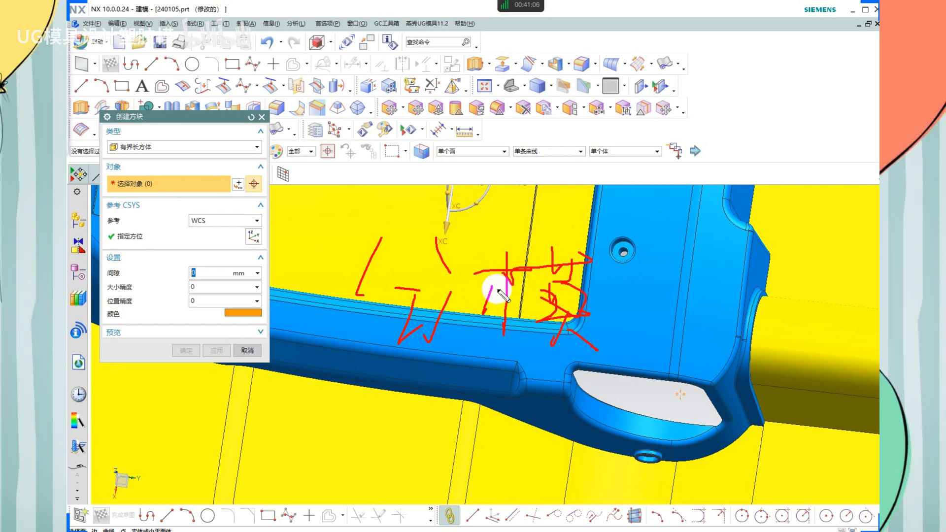
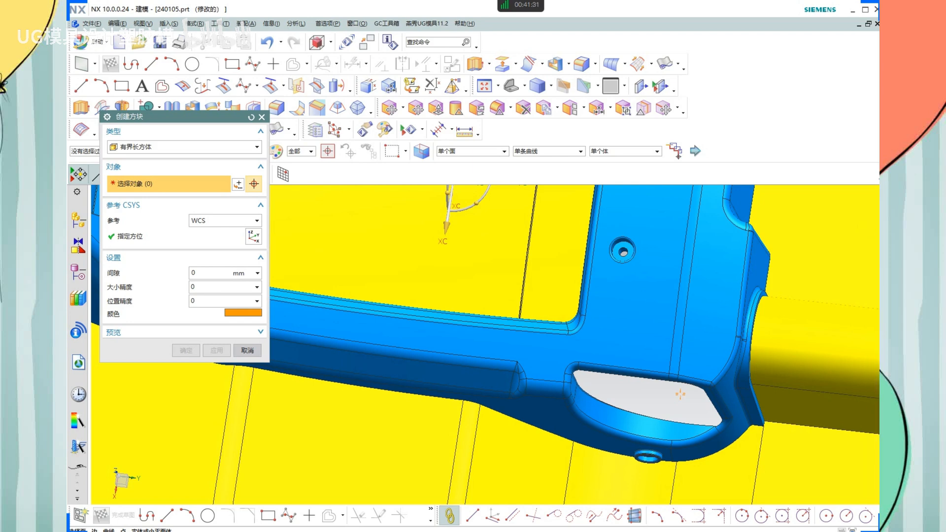
# Examine the blocked screw holes, close the block creation command, and look over the whole housing for holes still open
pyautogui.scroll(-2, 618, 410)
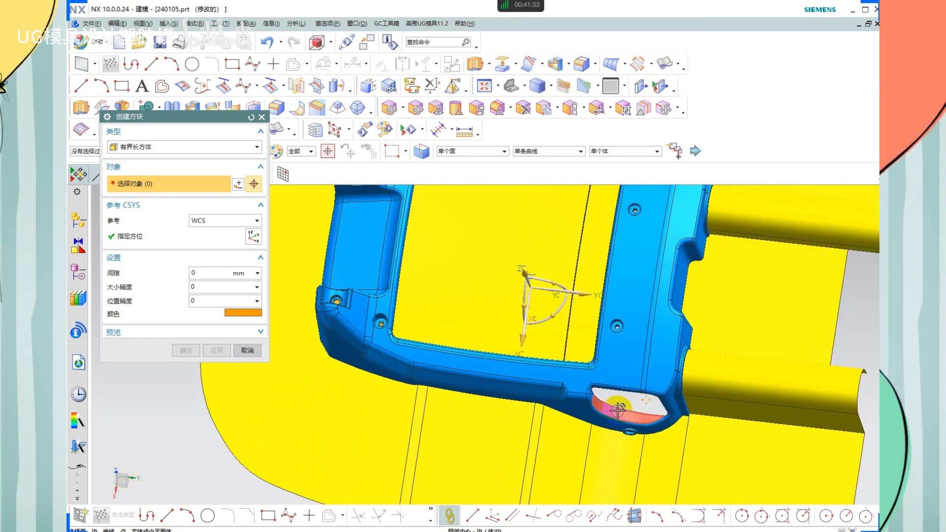
pyautogui.scroll(4, 380, 323)
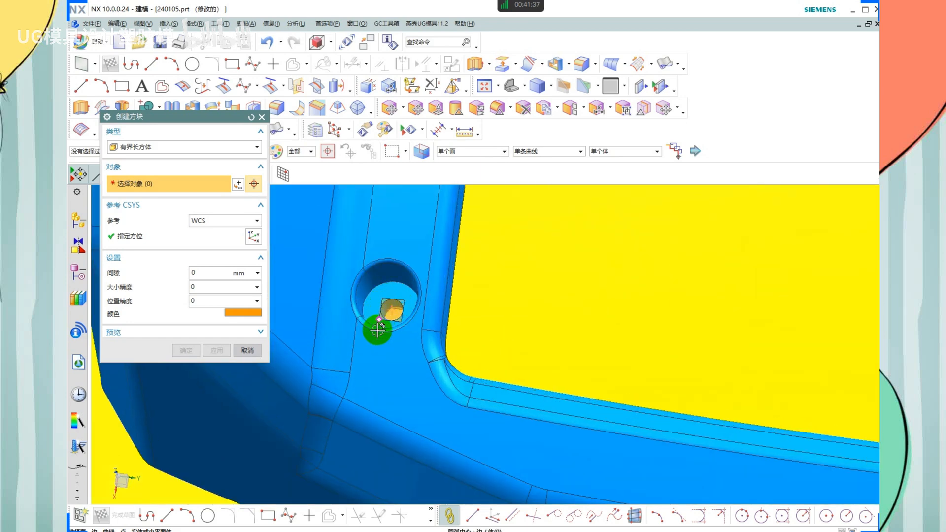
pyautogui.scroll(-5, 377, 330)
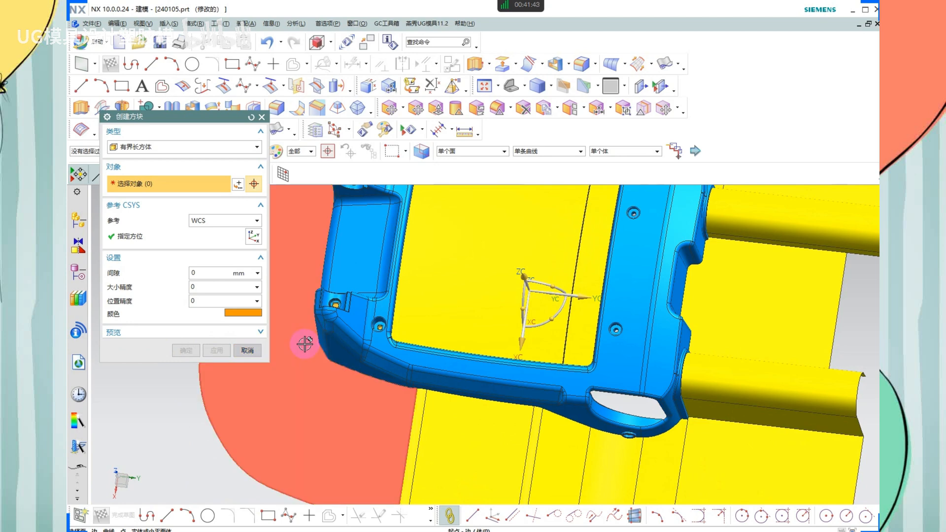
pyautogui.scroll(2, 382, 333)
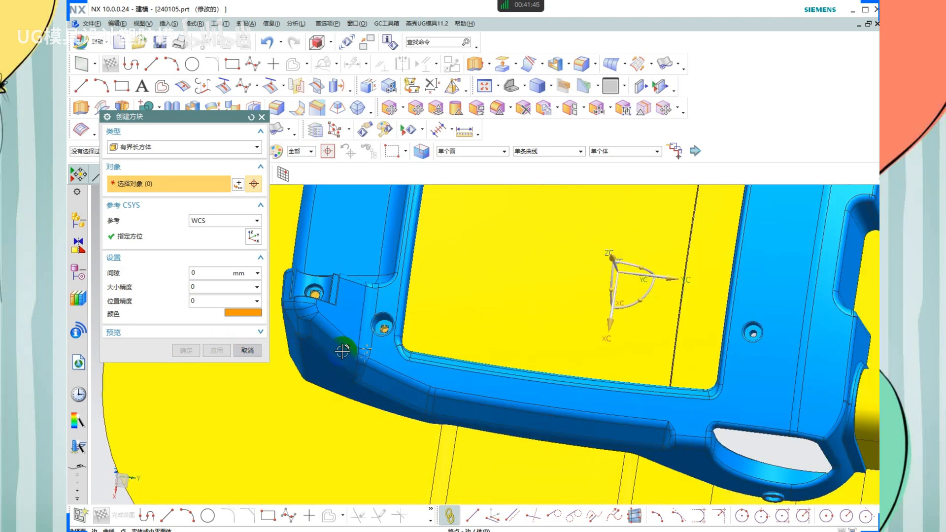
pyautogui.click(248, 350)
pyautogui.scroll(-4, 423, 399)
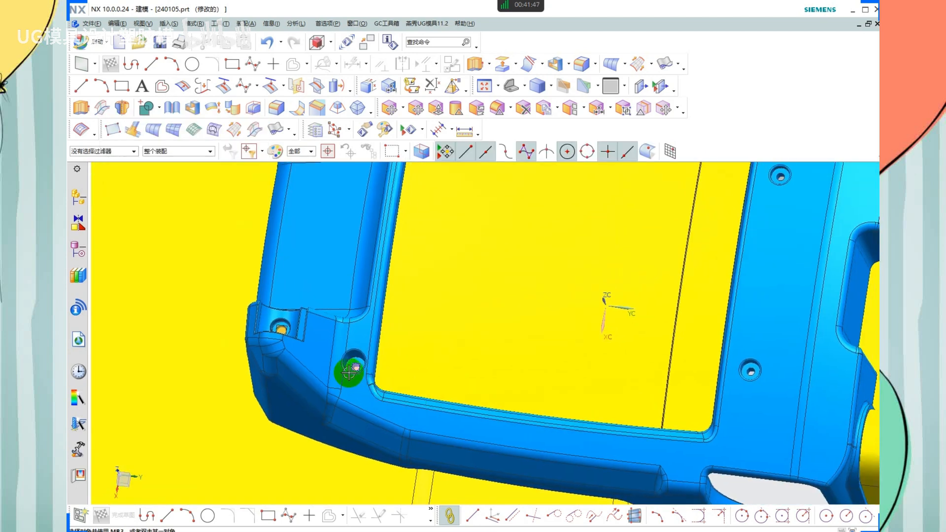
pyautogui.moveTo(562, 434)
pyautogui.mouseDown(button='middle')
pyautogui.moveTo(570, 432)
pyautogui.moveTo(562, 437)
pyautogui.mouseUp(button='middle')
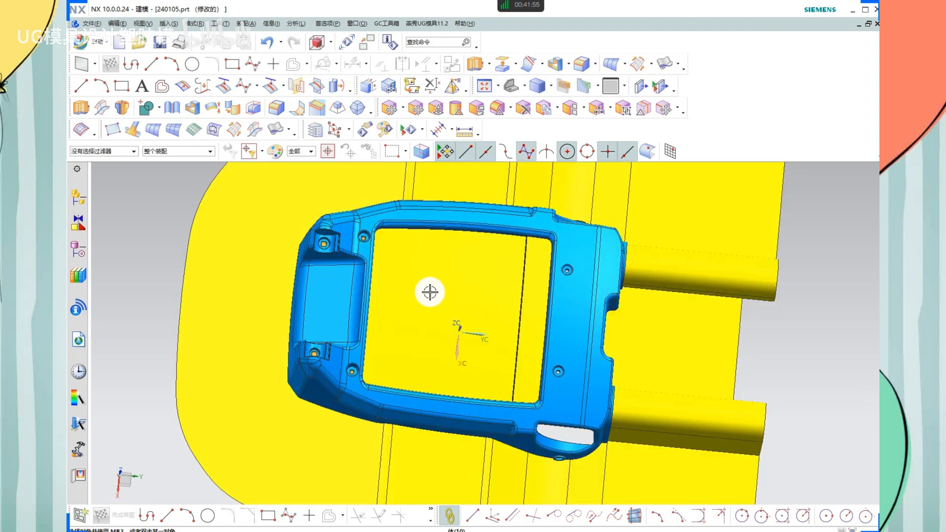
pyautogui.moveTo(452, 302)
pyautogui.mouseDown(button='middle')
pyautogui.moveTo(446, 296)
pyautogui.moveTo(449, 304)
pyautogui.mouseUp(button='middle')
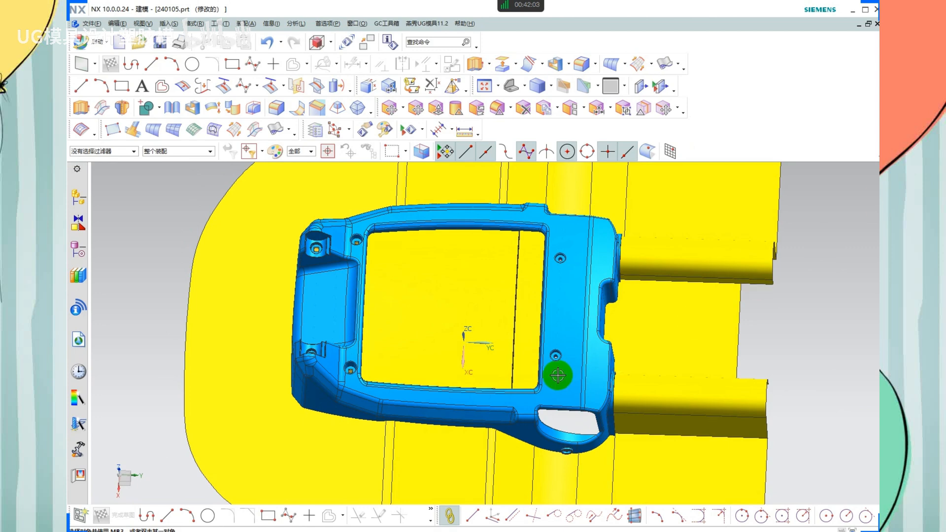
# Hide the housing and the surfaces filling its large window so that the window's boundary curves are exposed
pyautogui.scroll(-2, 539, 369)
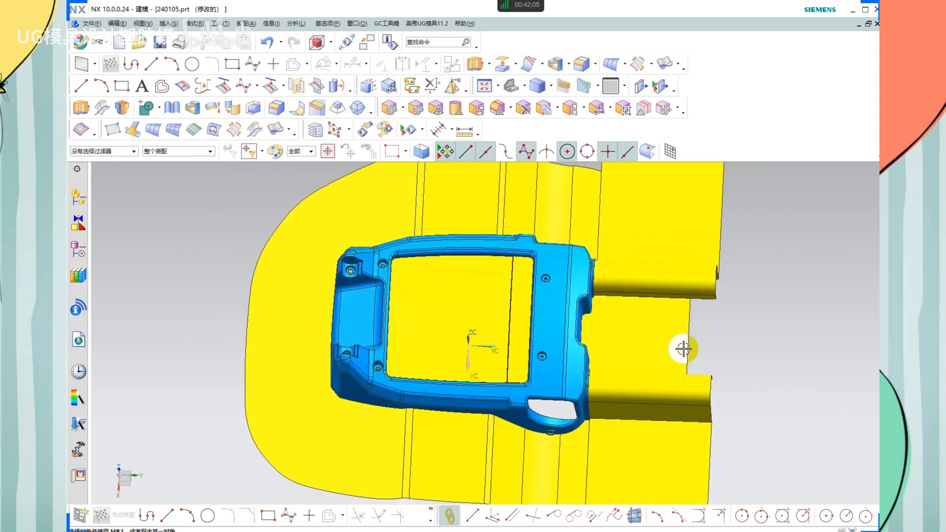
pyautogui.click(564, 310)
pyautogui.hotkey('ctrl', 'b')
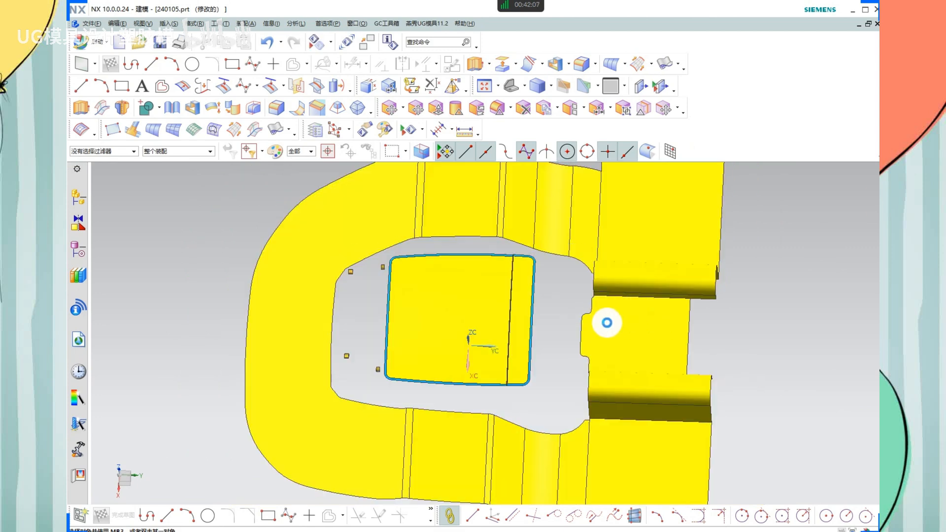
pyautogui.click(564, 310)
pyautogui.hotkey('ctrl', 'b')
pyautogui.scroll(1, 524, 293)
pyautogui.click(510, 290)
pyautogui.hotkey('ctrl', 'b')
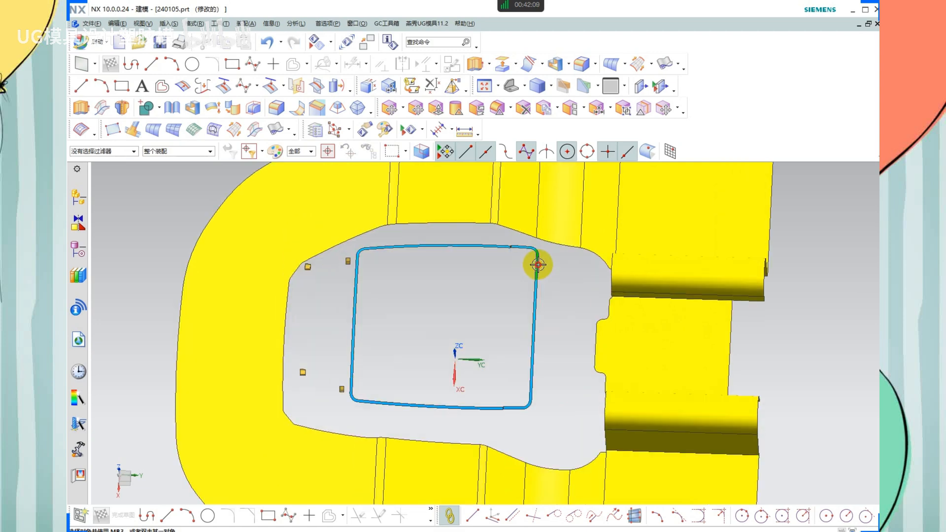
# Delete the large window's boundary curves and the small leftover curves at the seam ends, and show all hidden bodies again
pyautogui.click(537, 265)
pyautogui.press('Delete')
pyautogui.click(454, 405)
pyautogui.press('Delete')
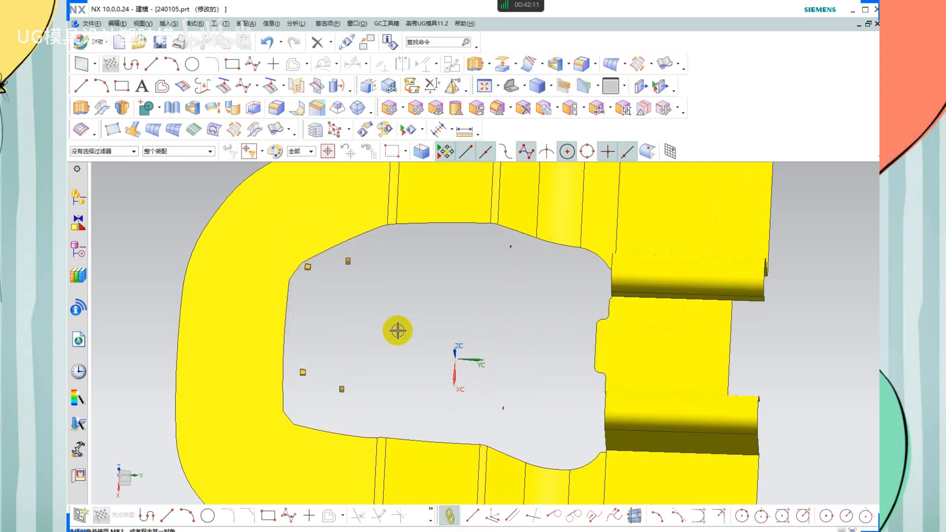
pyautogui.moveTo(481, 242); pyautogui.dragTo(516, 271)
pyautogui.press('Delete')
pyautogui.moveTo(473, 375); pyautogui.dragTo(512, 418)
pyautogui.hotkey('ctrl', 'shift', 'u')
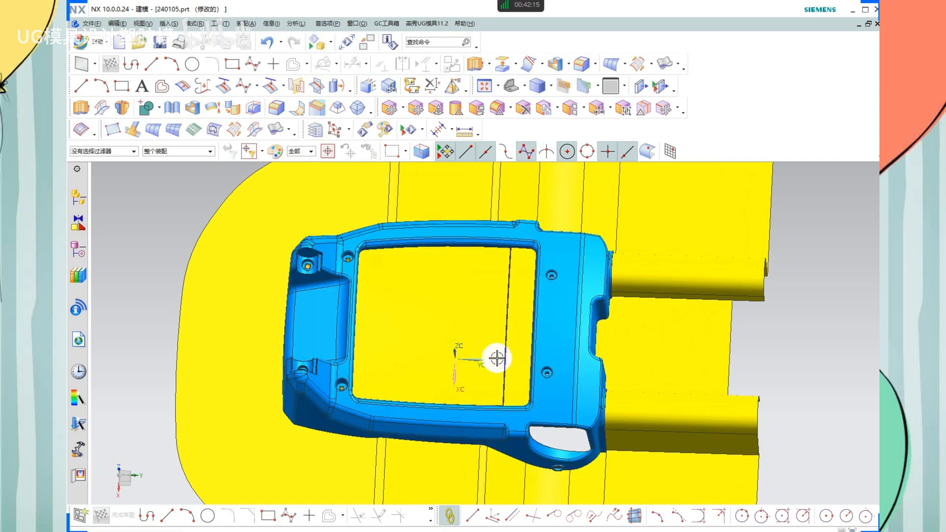
# Isolate the housing by hiding it and swapping the visible and hidden objects
pyautogui.scroll(-2, 428, 290)
pyautogui.scroll(2, 521, 301)
pyautogui.click(527, 307)
pyautogui.hotkey('ctrl', 'b')
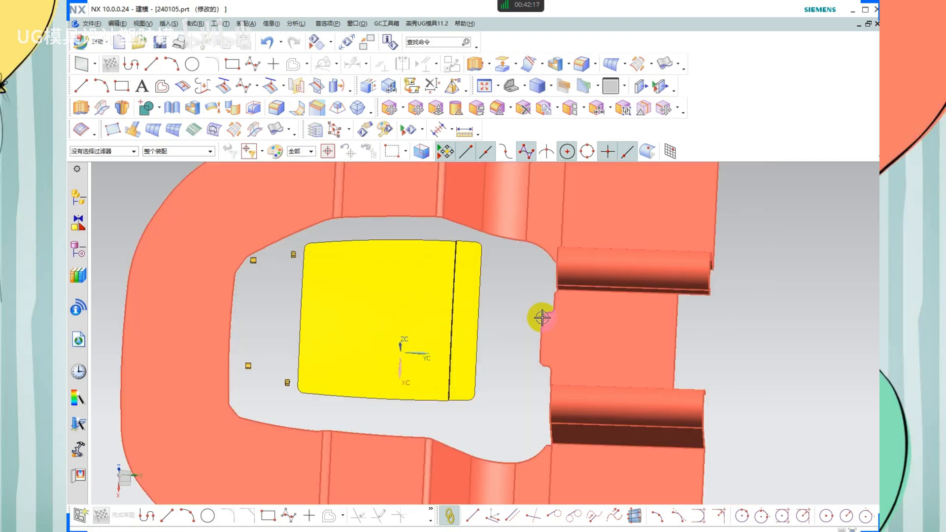
pyautogui.hotkey('ctrl', 'shift', 'b')
pyautogui.keyDown('shift'); pyautogui.moveTo(598, 363); pyautogui.dragTo(651, 371, button='middle'); pyautogui.keyUp('shift')
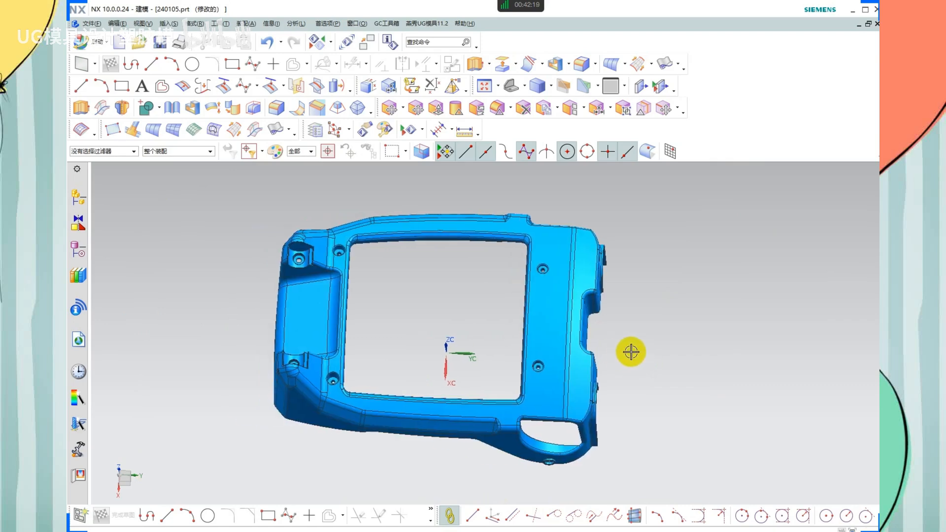
pyautogui.hotkey('ctrl', 'shift', 'b')
pyautogui.hotkey('ctrl', 'shift', 'b')
pyautogui.scroll(-2, 437, 303)
pyautogui.press('r')
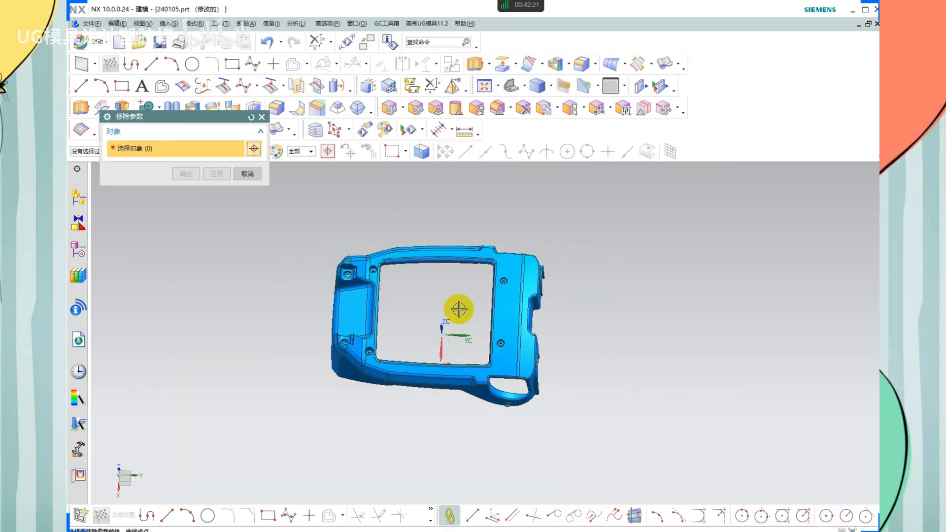
pyautogui.scroll(-2, 462, 309)
pyautogui.hotkey('ctrl', 'shift', 'b')
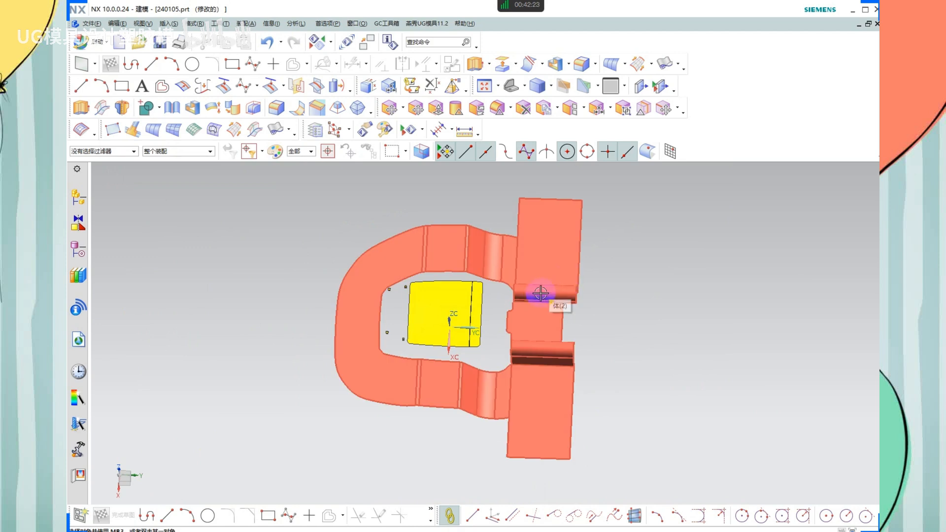
pyautogui.press('Escape')
pyautogui.hotkey('ctrl', 'shift', 'b')
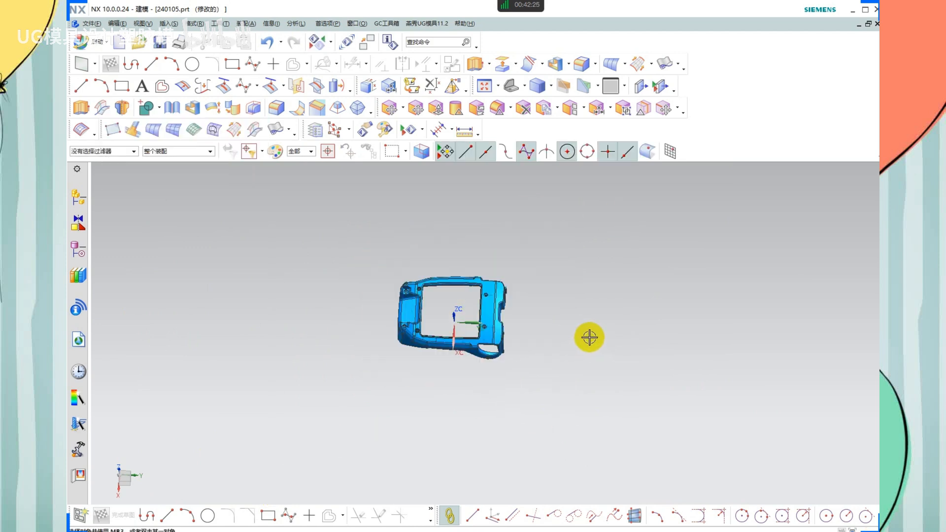
# Create a bounding block around the entire housing with a 50 mm clearance
pyautogui.press('F8')
pyautogui.scroll(2, 465, 323)
pyautogui.press('b')
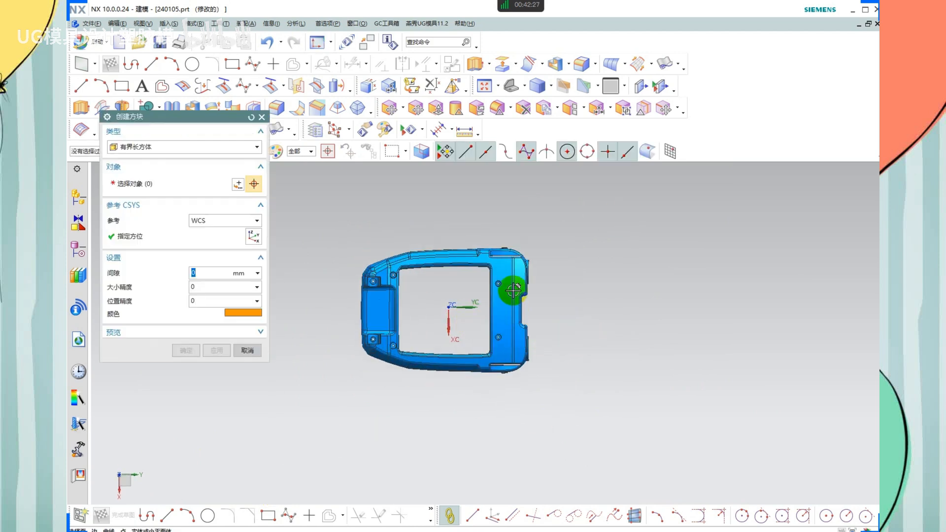
pyautogui.moveTo(578, 217); pyautogui.dragTo(257, 447)
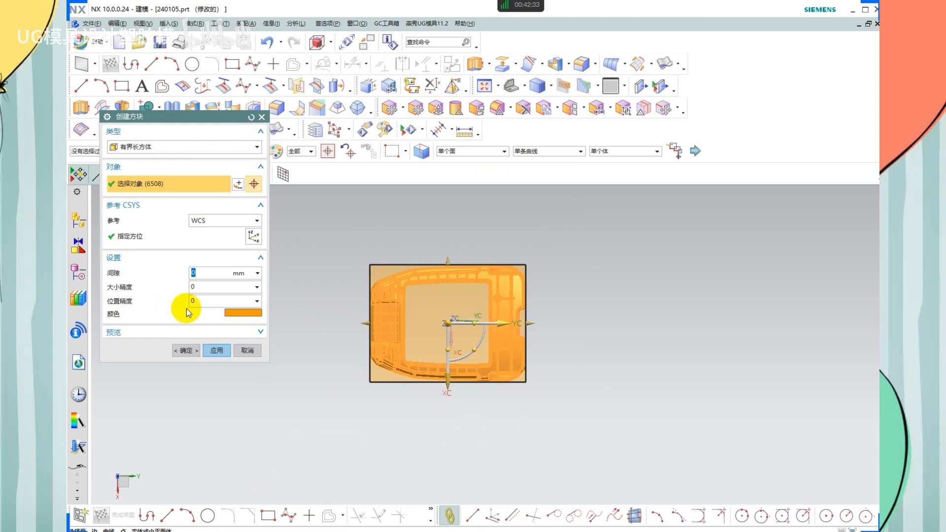
pyautogui.write('30')
pyautogui.press('Return')
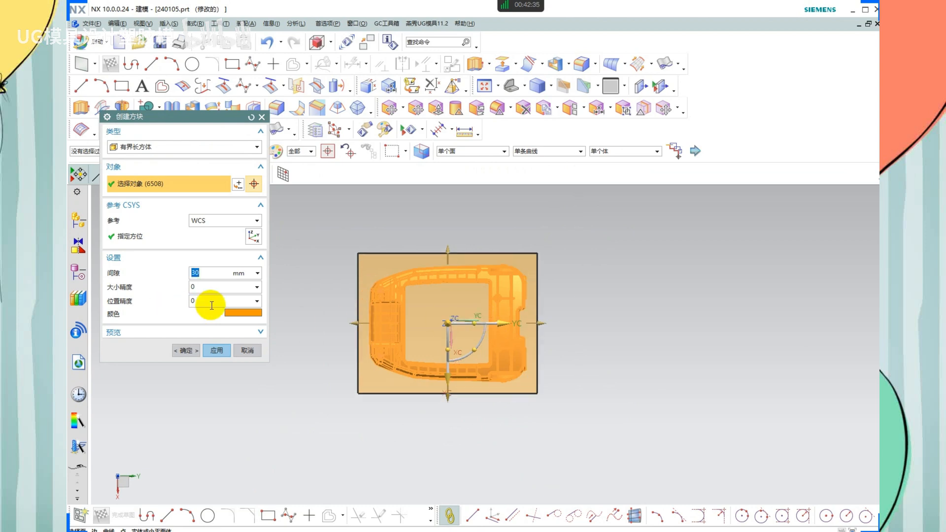
pyautogui.write('50')
pyautogui.press('Return')
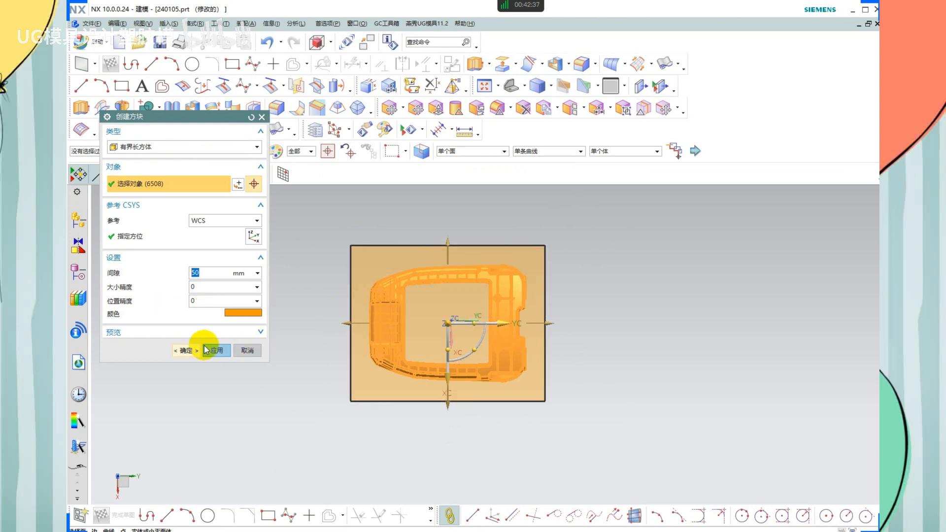
pyautogui.click(186, 350)
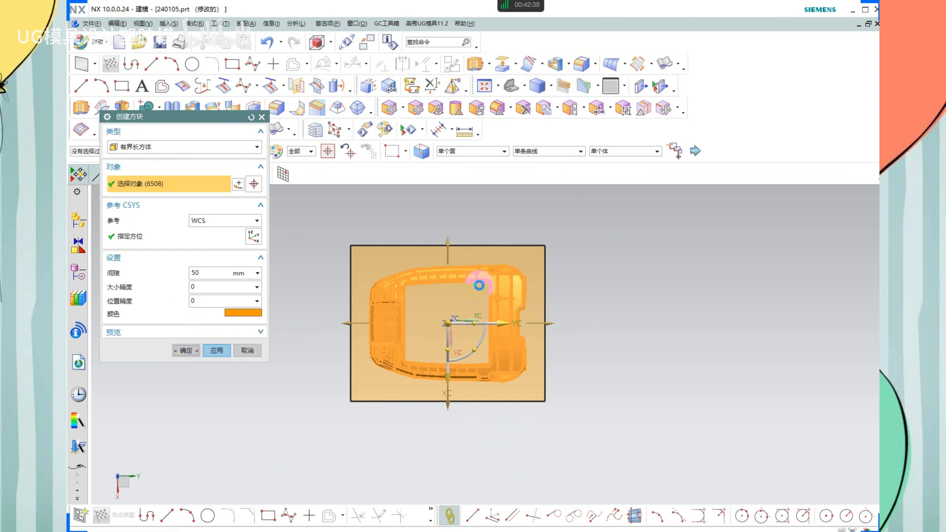
# Subtract the housing from the large bounding block, keeping the tool body
pyautogui.scroll(2, 434, 278)
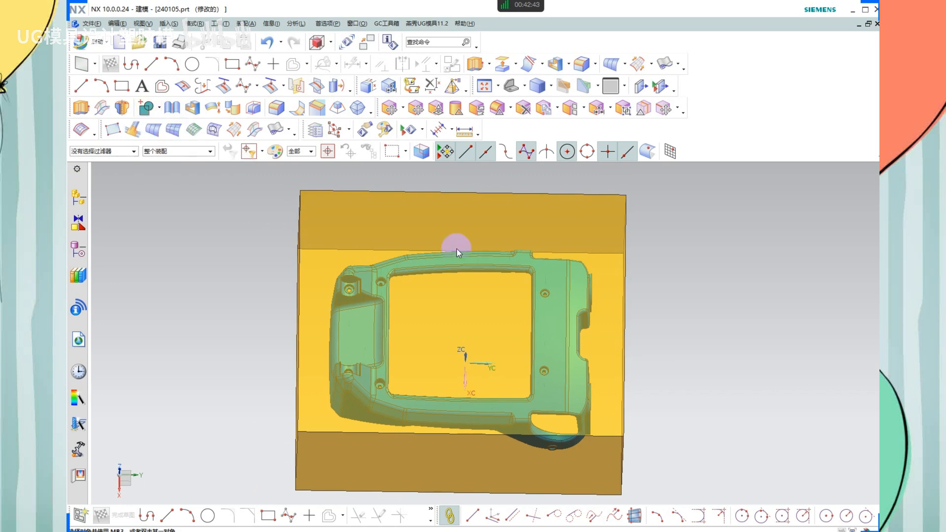
pyautogui.click(409, 238)
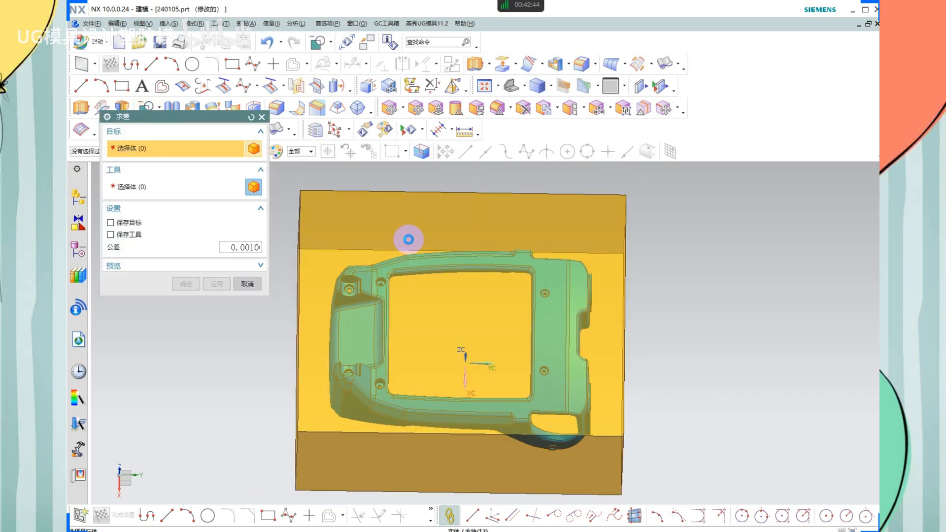
pyautogui.click(365, 282)
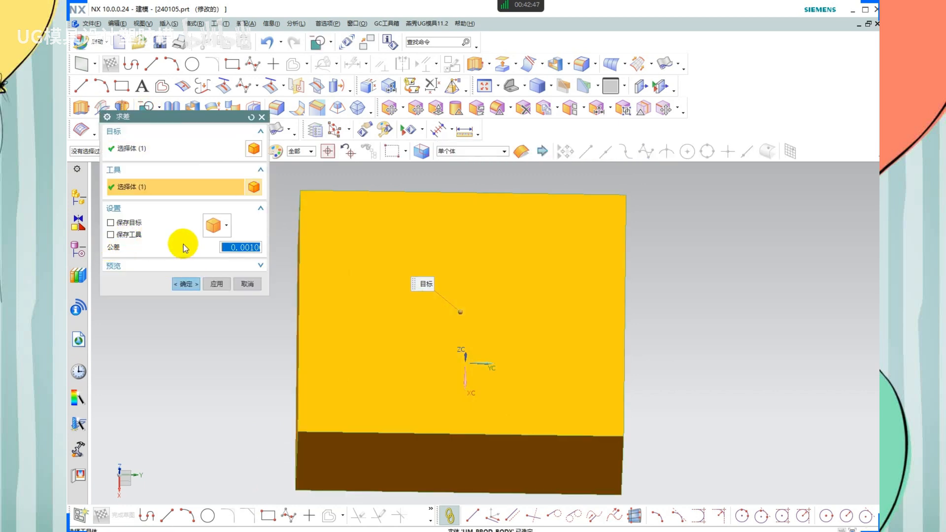
pyautogui.moveTo(140, 228)
pyautogui.mouseDown()
pyautogui.moveTo(116, 224)
pyautogui.moveTo(141, 243)
pyautogui.mouseUp()
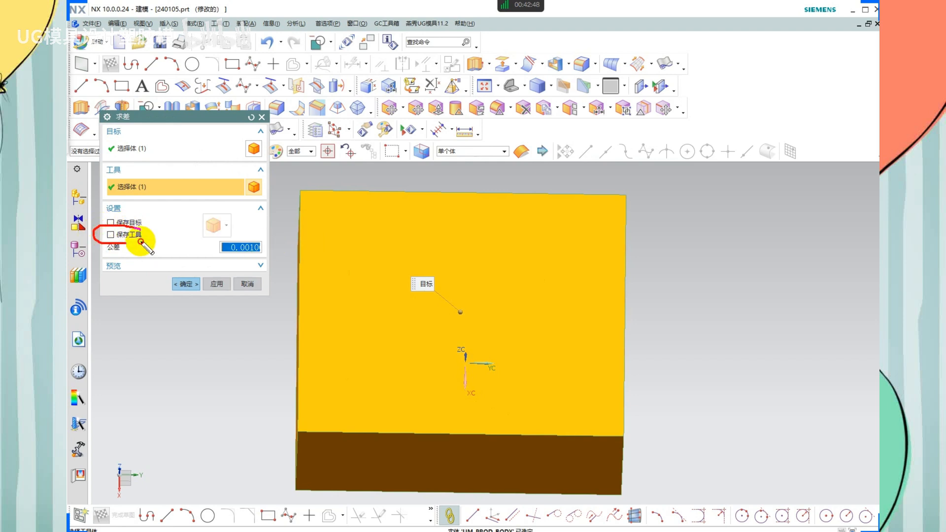
pyautogui.press('Escape')
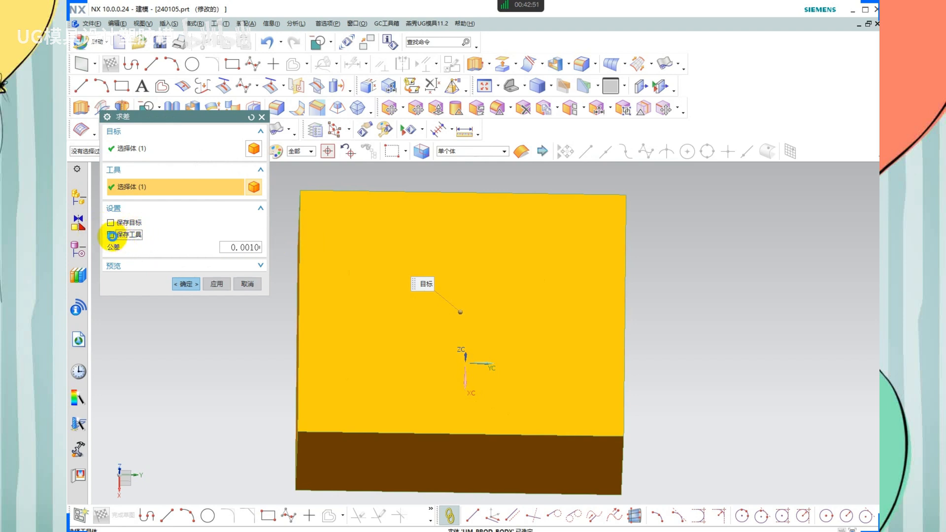
pyautogui.click(111, 235)
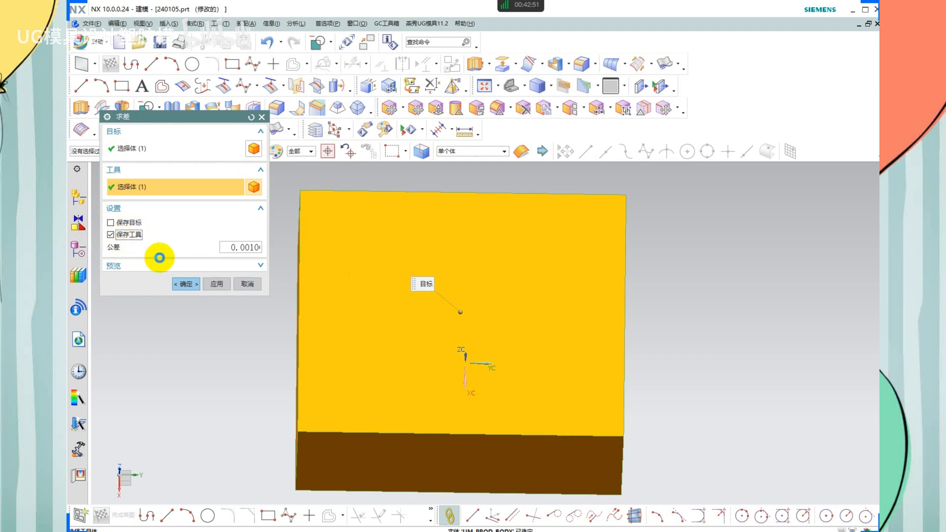
pyautogui.click(189, 284)
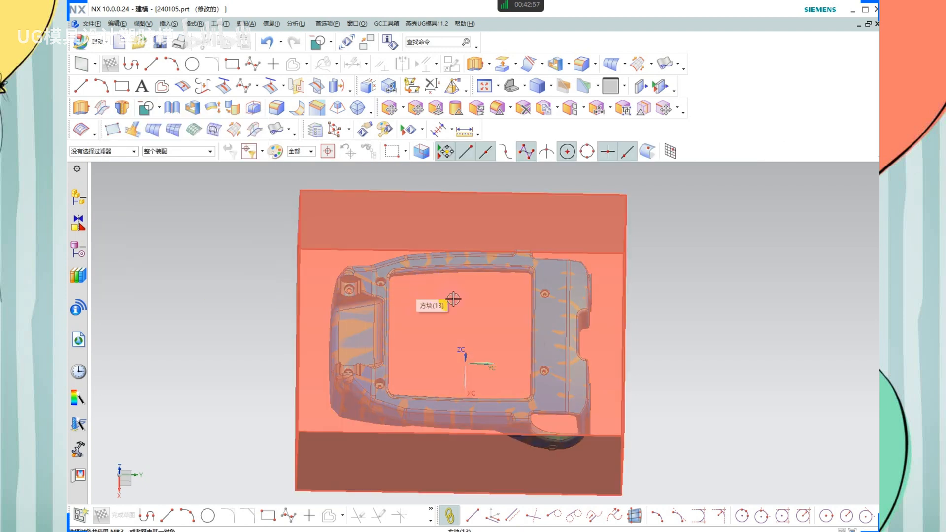
# Remove the modelling parameters from the block cut by the housing
pyautogui.moveTo(454, 294)
pyautogui.mouseDown(button='middle')
pyautogui.moveTo(444, 302)
pyautogui.moveTo(450, 283)
pyautogui.moveTo(437, 301)
pyautogui.mouseUp(button='middle')
pyautogui.moveTo(460, 269); pyautogui.dragTo(465, 258, button='middle')
pyautogui.scroll(-1, 466, 259)
pyautogui.press('r')
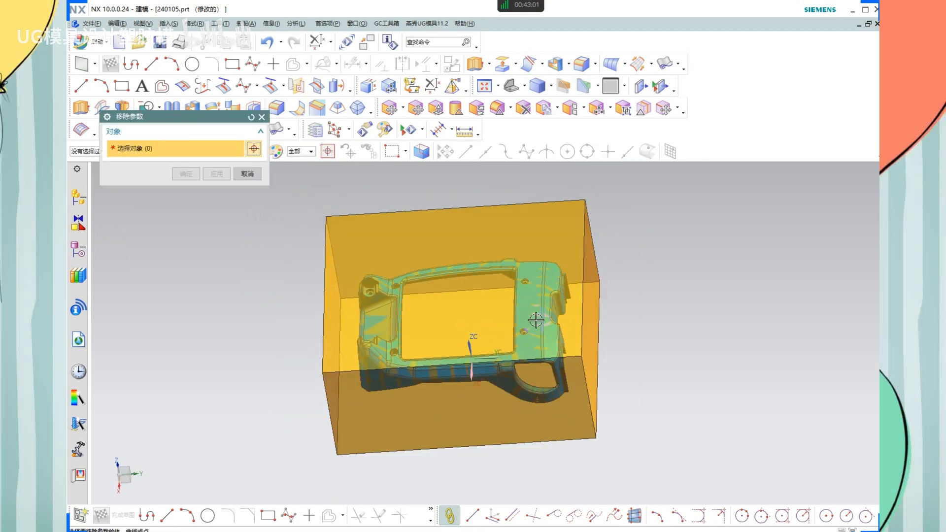
pyautogui.scroll(1, 542, 309)
pyautogui.click(528, 300)
pyautogui.click(525, 295)
pyautogui.middleClick(641, 290)
# Hide the block to examine the housing on its own, and undo the hiding
pyautogui.moveTo(552, 327); pyautogui.dragTo(574, 323, button='middle')
pyautogui.click(579, 328)
pyautogui.hotkey('ctrl', 'b')
pyautogui.moveTo(644, 374); pyautogui.dragTo(642, 371, button='middle')
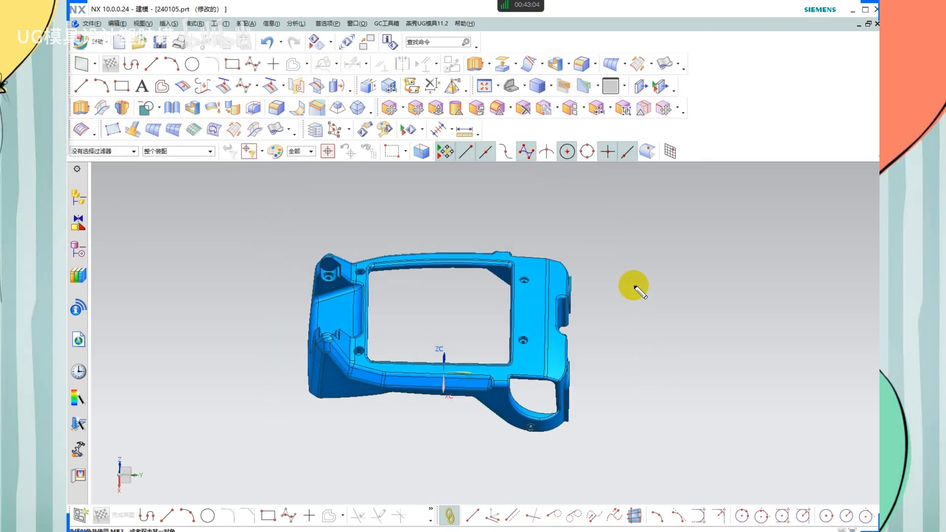
pyautogui.moveTo(649, 254)
pyautogui.mouseDown()
pyautogui.moveTo(575, 274)
pyautogui.moveTo(611, 306)
pyautogui.mouseUp()
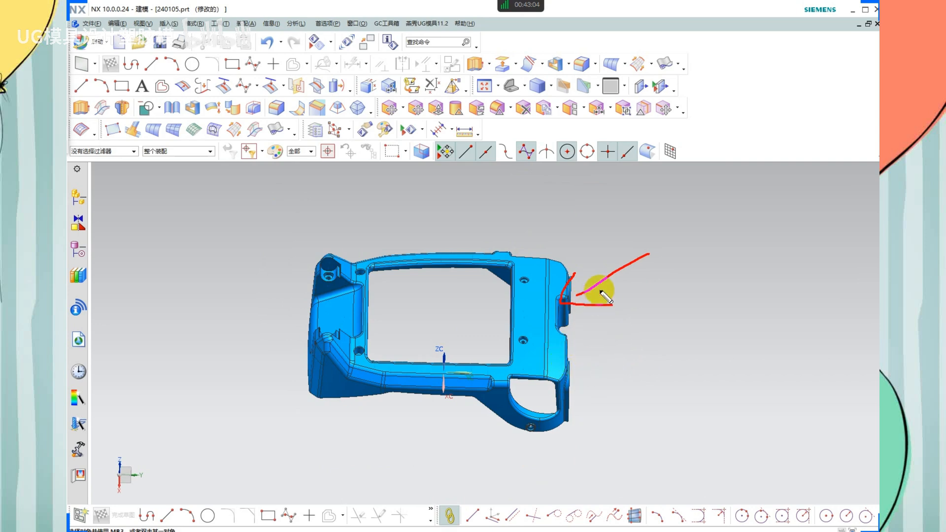
pyautogui.press('Escape')
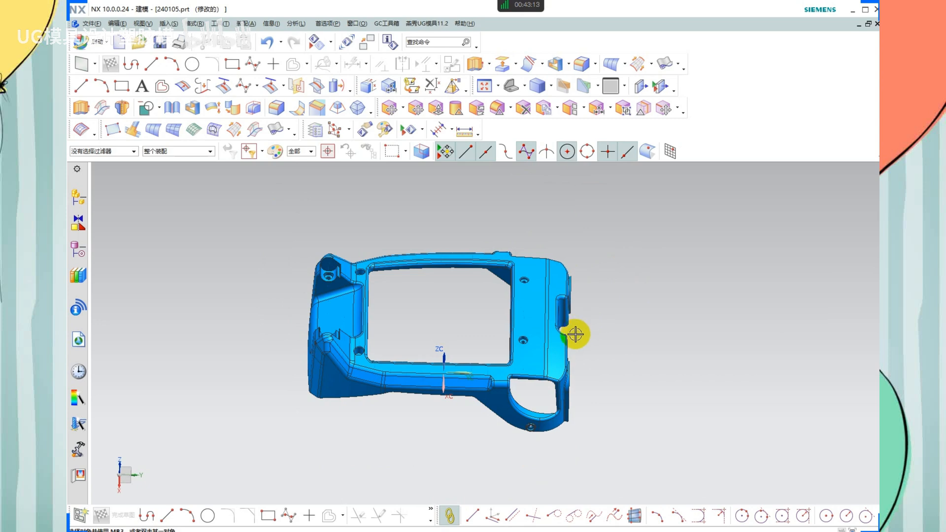
pyautogui.hotkey('ctrl', 'z')
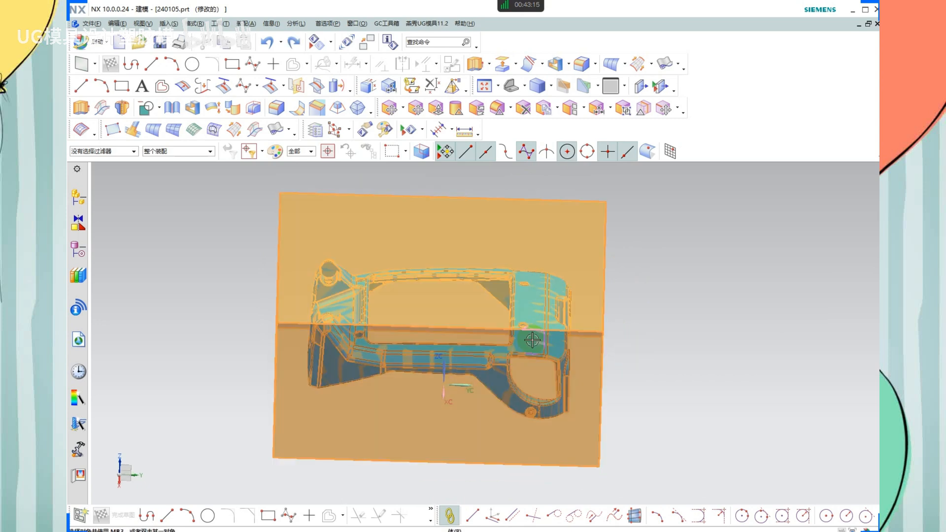
# Set the large block's shading transparency to 0 so that it displays fully opaque
pyautogui.moveTo(594, 379)
pyautogui.mouseDown(button='middle')
pyautogui.moveTo(608, 380)
pyautogui.moveTo(590, 407)
pyautogui.moveTo(599, 409)
pyautogui.moveTo(625, 374)
pyautogui.moveTo(602, 382)
pyautogui.mouseUp(button='middle')
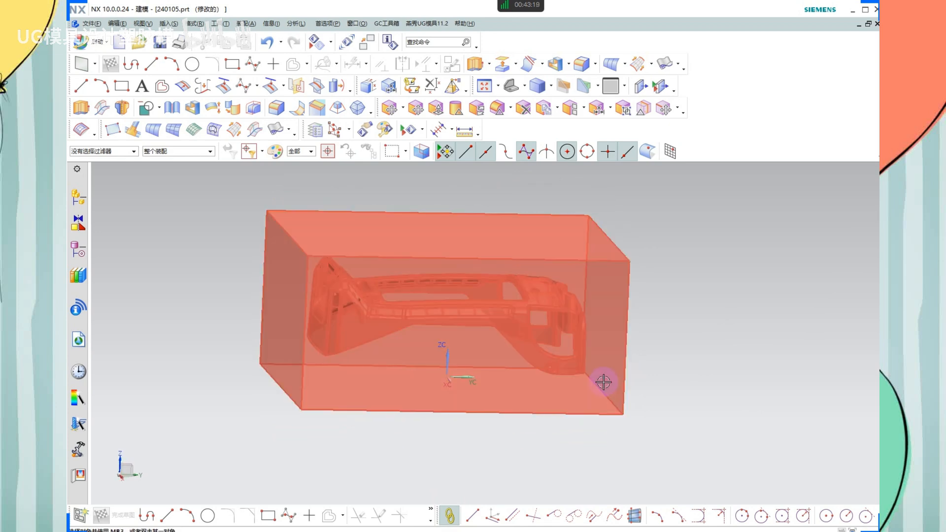
pyautogui.moveTo(329, 353)
pyautogui.mouseDown()
pyautogui.moveTo(422, 276)
pyautogui.moveTo(574, 320)
pyautogui.moveTo(335, 345)
pyautogui.moveTo(377, 313)
pyautogui.mouseUp()
pyautogui.moveTo(623, 393); pyautogui.dragTo(613, 396, button='middle')
pyautogui.moveTo(553, 346); pyautogui.dragTo(548, 358, button='middle')
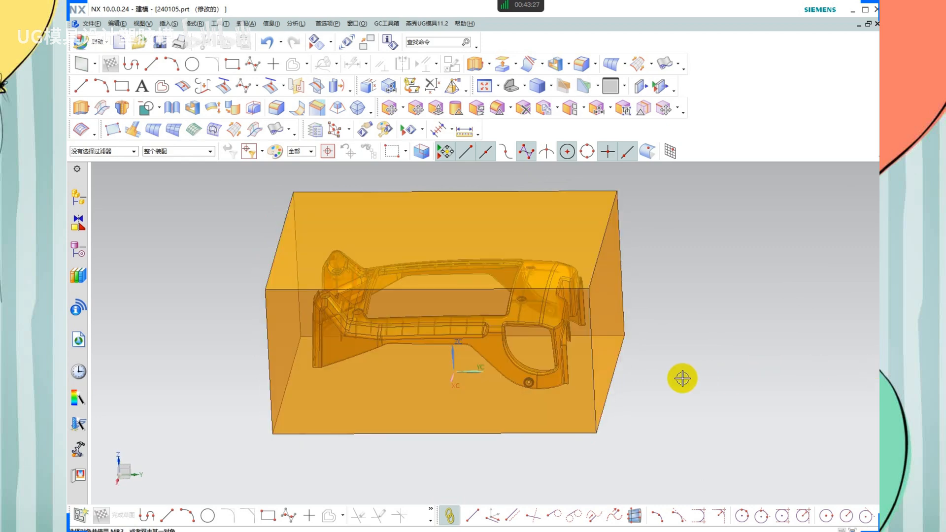
pyautogui.keyDown('shift'); pyautogui.moveTo(530, 323); pyautogui.dragTo(528, 334, button='middle'); pyautogui.keyUp('shift')
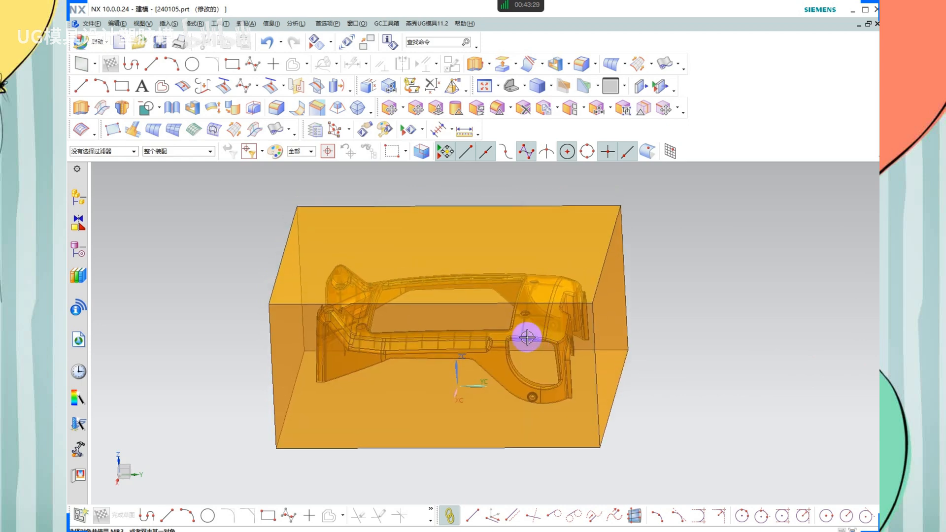
pyautogui.click(496, 317)
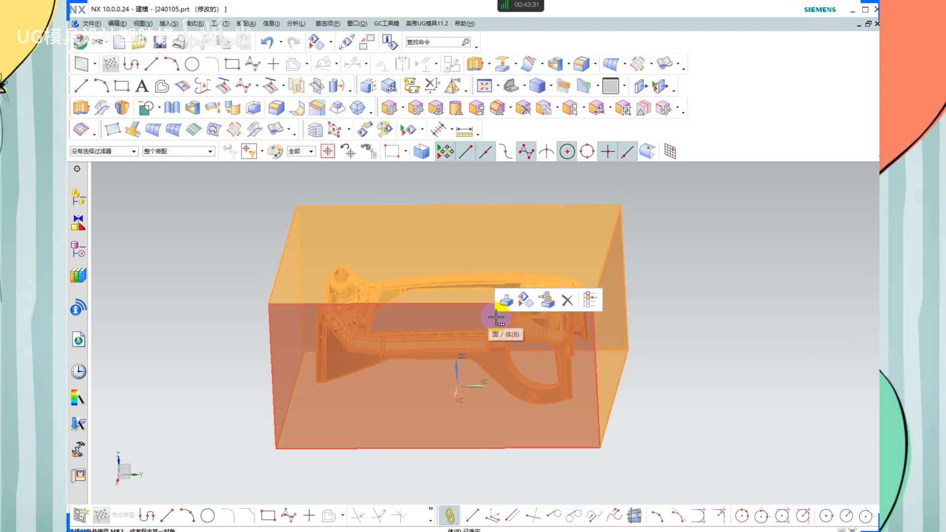
pyautogui.hotkey('ctrl', 'j')
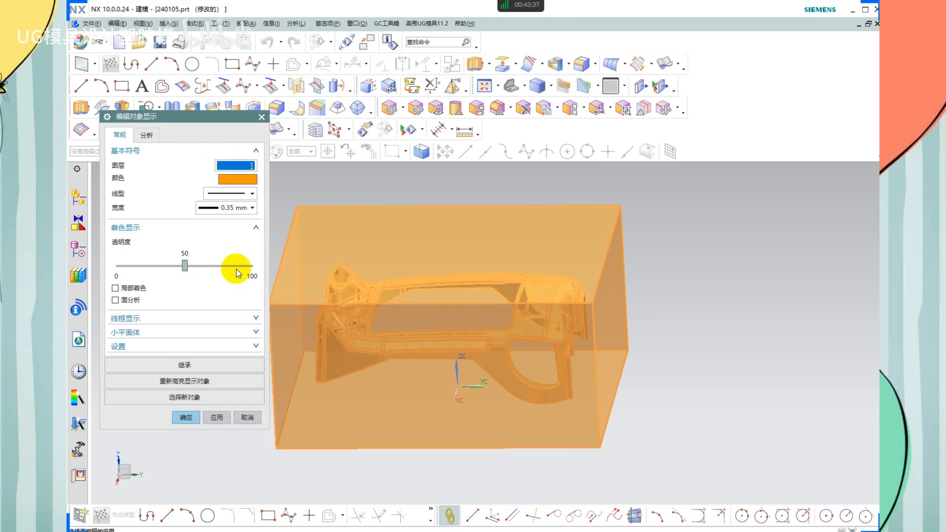
pyautogui.moveTo(188, 266); pyautogui.dragTo(95, 266)
pyautogui.click(199, 423)
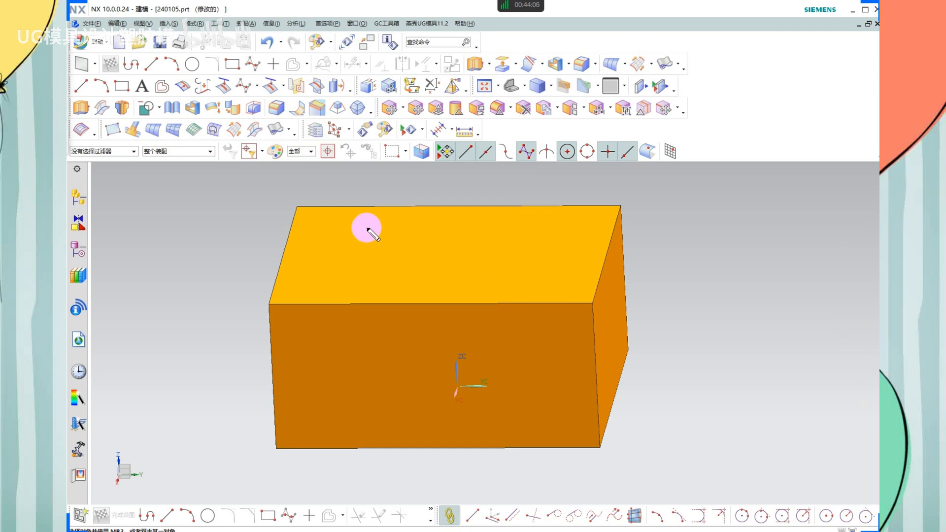
pyautogui.moveTo(367, 229); pyautogui.dragTo(688, 255)
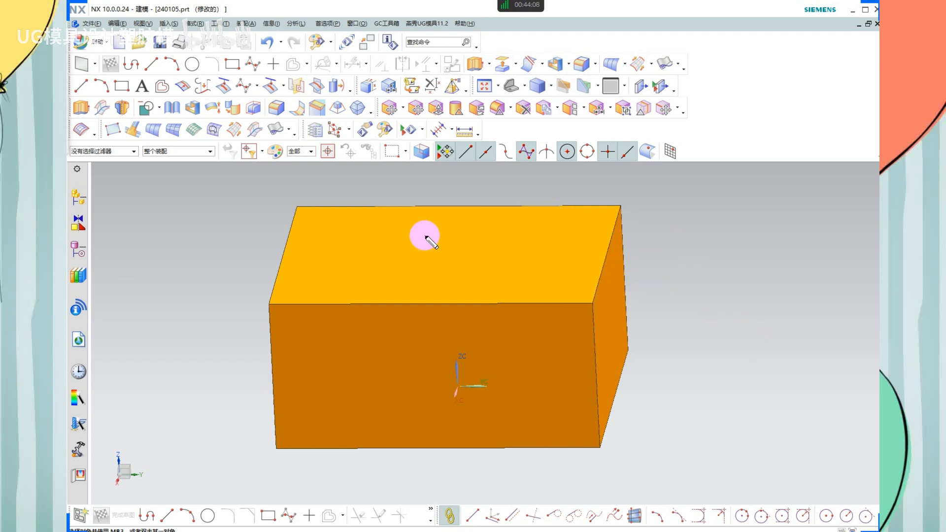
pyautogui.moveTo(427, 225); pyautogui.dragTo(579, 203)
pyautogui.moveTo(507, 186); pyautogui.dragTo(508, 220)
pyautogui.moveTo(500, 211); pyautogui.dragTo(516, 212)
pyautogui.moveTo(519, 194)
pyautogui.mouseDown()
pyautogui.moveTo(523, 202)
pyautogui.moveTo(565, 186)
pyautogui.mouseUp()
pyautogui.press('Escape')
pyautogui.moveTo(692, 294); pyautogui.dragTo(673, 304, button='middle')
pyautogui.keyDown('shift'); pyautogui.moveTo(583, 317); pyautogui.dragTo(615, 318, button='middle'); pyautogui.keyUp('shift')
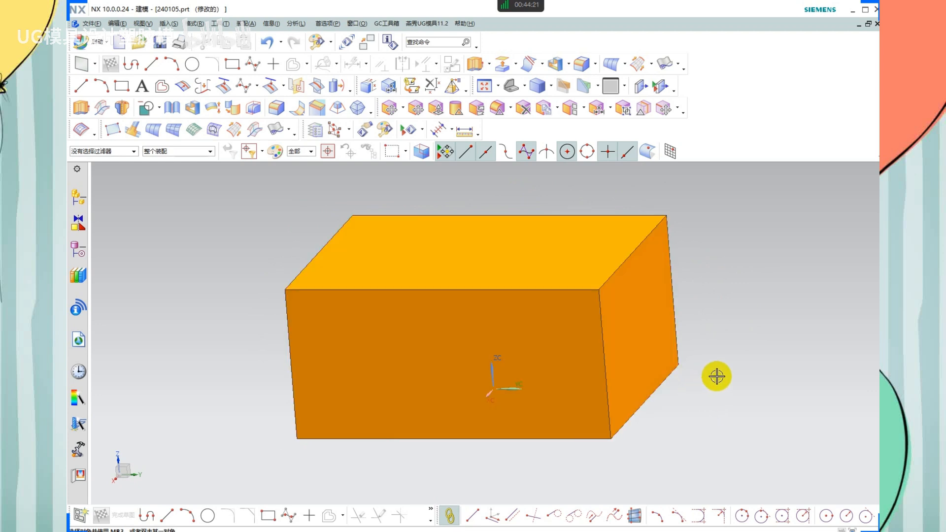
# Examine the opaque large block from several sides, including the faces enclosing the housing cavity
pyautogui.keyDown('shift'); pyautogui.moveTo(717, 376); pyautogui.dragTo(706, 363, button='middle'); pyautogui.keyUp('shift')
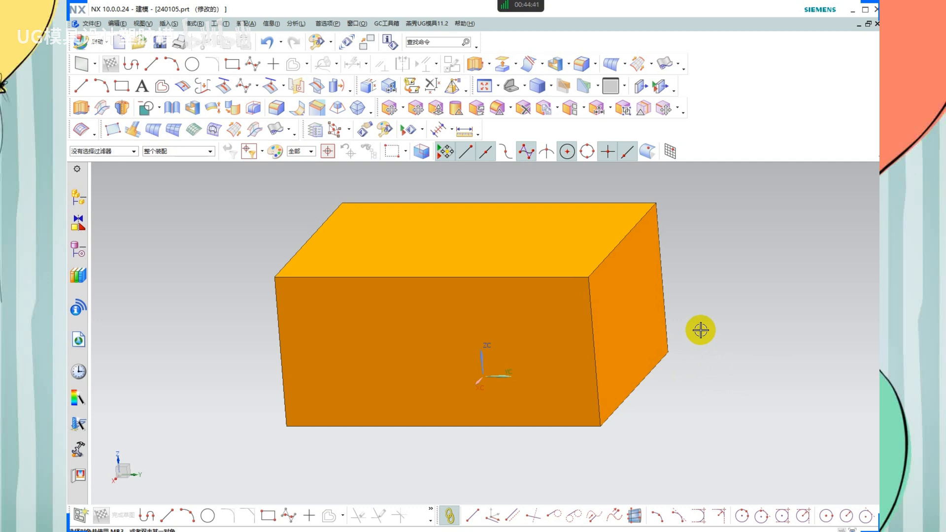
pyautogui.keyDown('shift'); pyautogui.moveTo(663, 317); pyautogui.dragTo(512, 347, button='middle'); pyautogui.keyUp('shift')
pyautogui.scroll(-2, 526, 241)
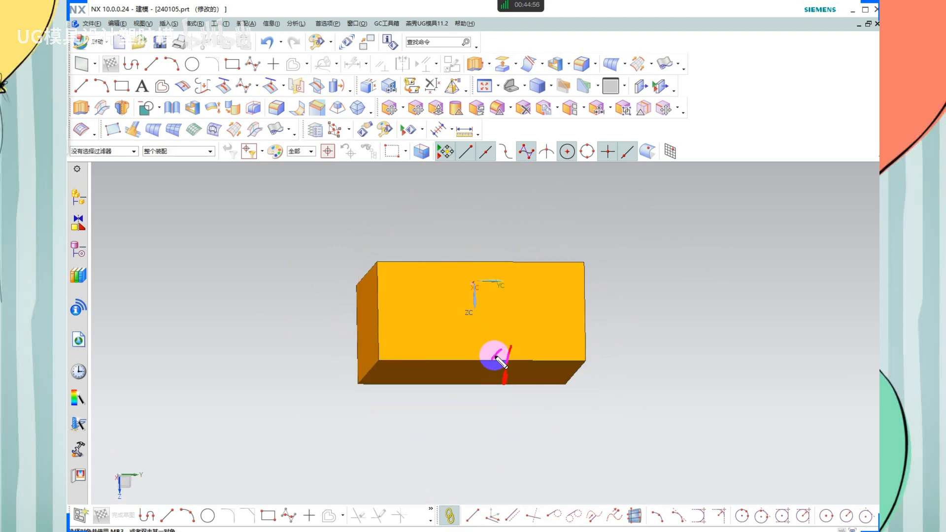
pyautogui.moveTo(604, 338); pyautogui.dragTo(621, 295, button='middle')
pyautogui.moveTo(547, 232)
pyautogui.mouseDown()
pyautogui.moveTo(537, 253)
pyautogui.moveTo(557, 248)
pyautogui.mouseUp()
pyautogui.moveTo(321, 242)
pyautogui.mouseDown()
pyautogui.moveTo(378, 257)
pyautogui.moveTo(344, 274)
pyautogui.mouseUp()
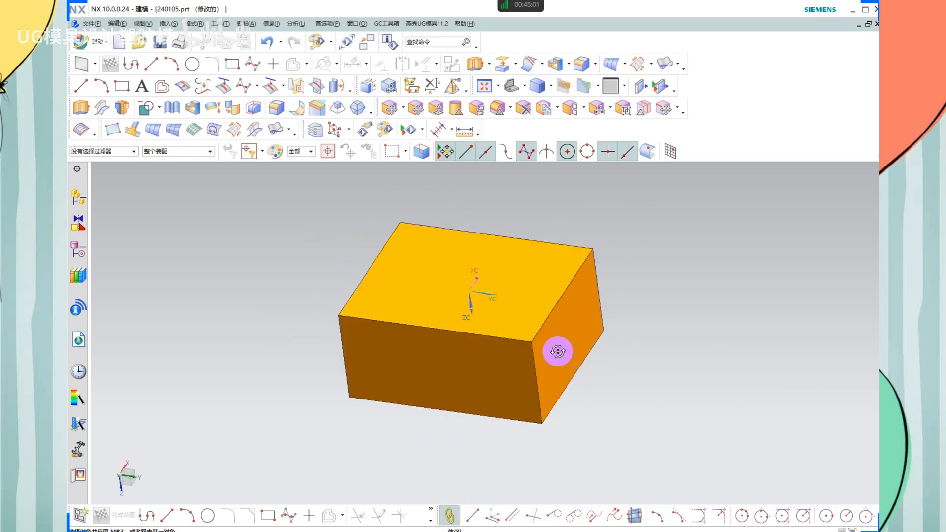
pyautogui.moveTo(557, 348)
pyautogui.mouseDown(button='middle')
pyautogui.moveTo(566, 334)
pyautogui.moveTo(586, 340)
pyautogui.mouseUp(button='middle')
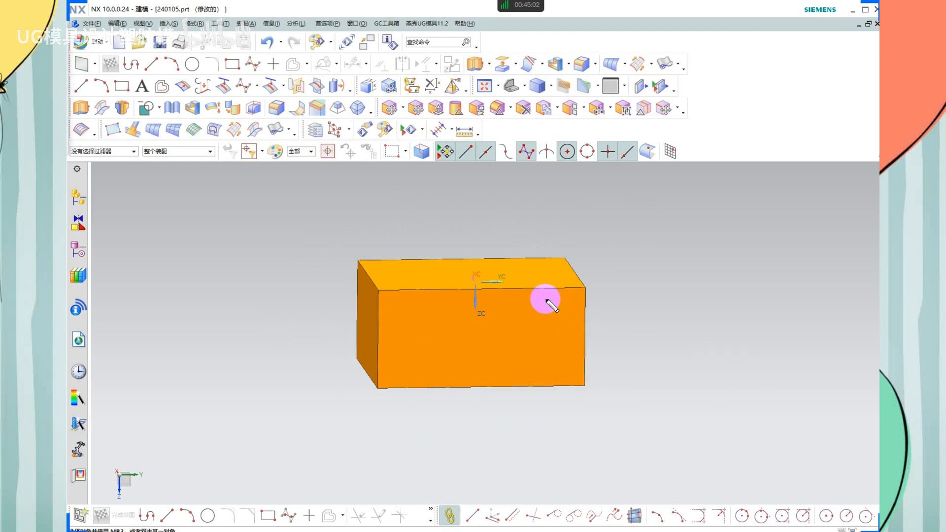
pyautogui.moveTo(528, 309)
pyautogui.mouseDown()
pyautogui.moveTo(444, 300)
pyautogui.moveTo(506, 365)
pyautogui.moveTo(524, 313)
pyautogui.mouseUp()
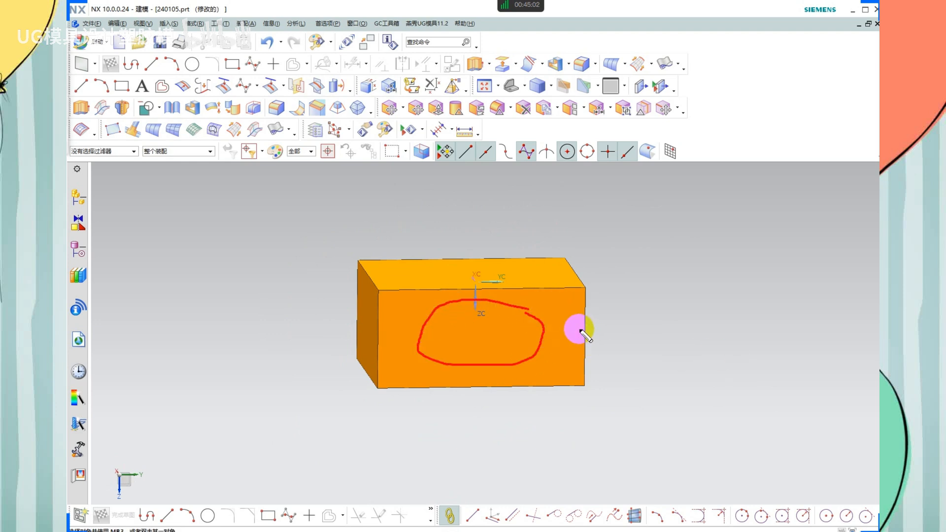
pyautogui.moveTo(593, 323); pyautogui.dragTo(553, 321, button='middle')
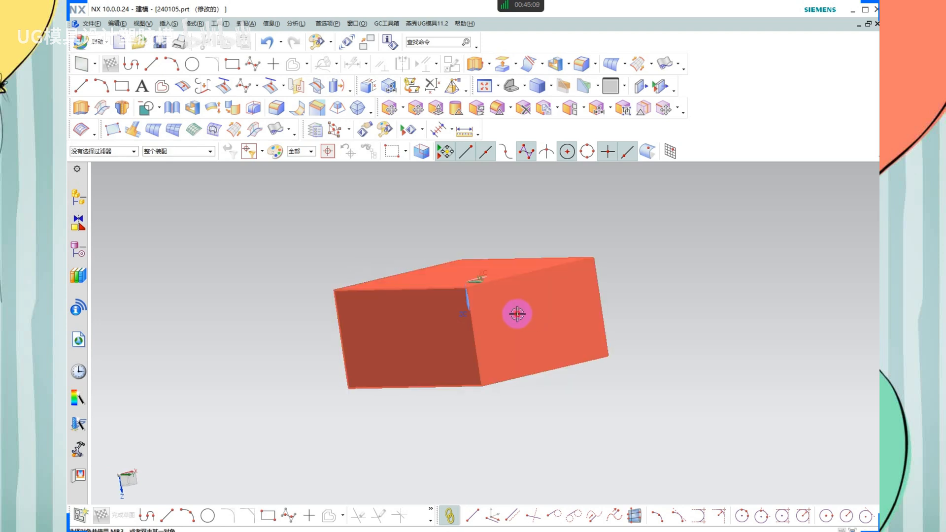
# Raise the large block's shading transparency so that the housing and parting surfaces show through it
pyautogui.hotkey('ctrl', 'j')
pyautogui.click(192, 267)
pyautogui.click(192, 267)
pyautogui.click(192, 267)
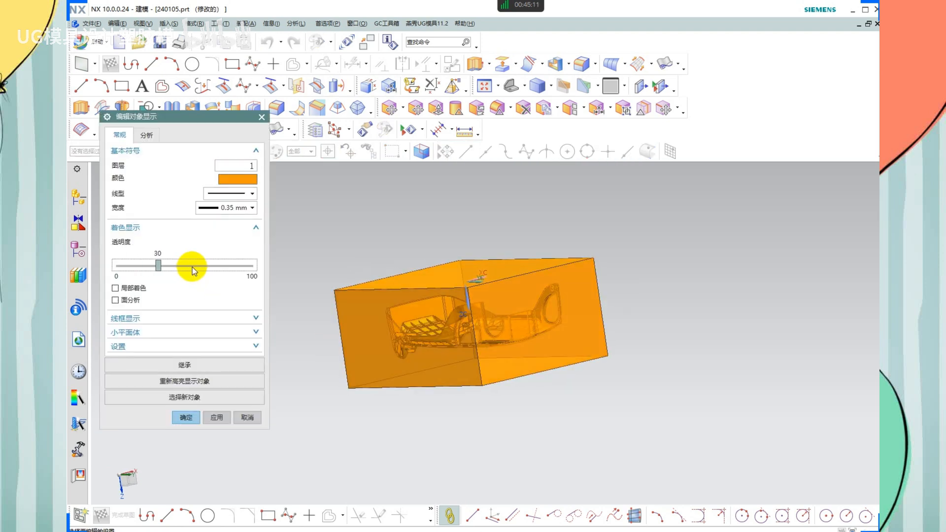
pyautogui.click(192, 267)
pyautogui.middleClick(452, 294)
# Examine how the parting surfaces run through the semi-transparent block and divide it around the housing
pyautogui.moveTo(451, 294); pyautogui.dragTo(547, 354, button='middle')
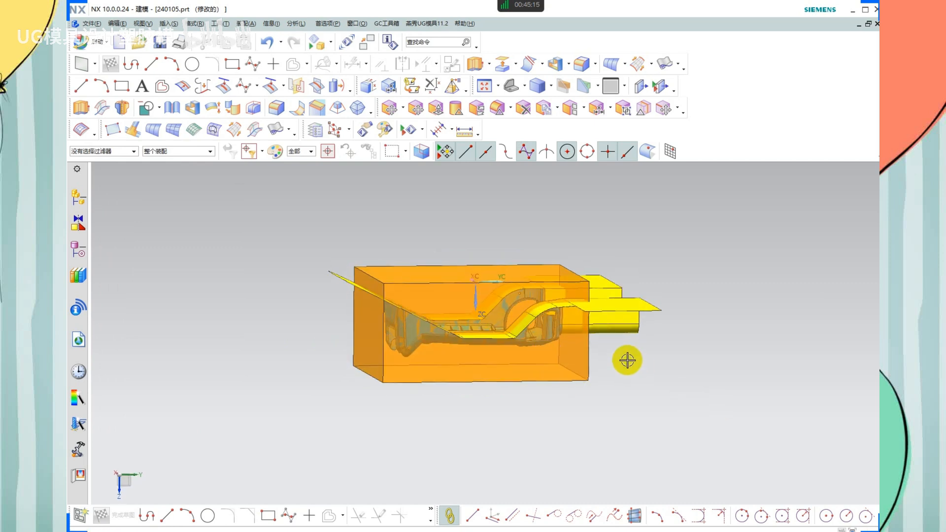
pyautogui.moveTo(627, 359); pyautogui.dragTo(621, 361, button='middle')
pyautogui.moveTo(355, 295)
pyautogui.mouseDown()
pyautogui.moveTo(448, 325)
pyautogui.moveTo(583, 302)
pyautogui.moveTo(611, 309)
pyautogui.mouseUp()
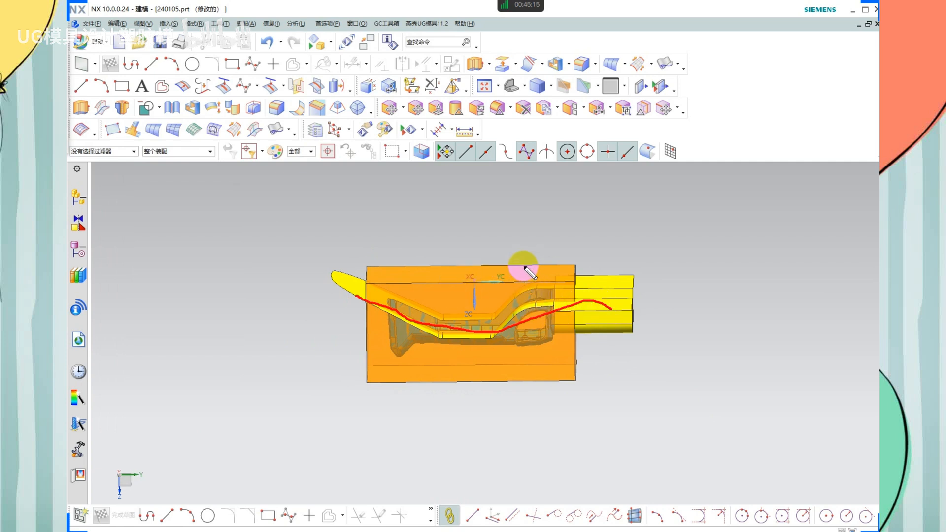
pyautogui.moveTo(518, 223)
pyautogui.mouseDown()
pyautogui.moveTo(514, 269)
pyautogui.moveTo(496, 254)
pyautogui.moveTo(531, 252)
pyautogui.mouseUp()
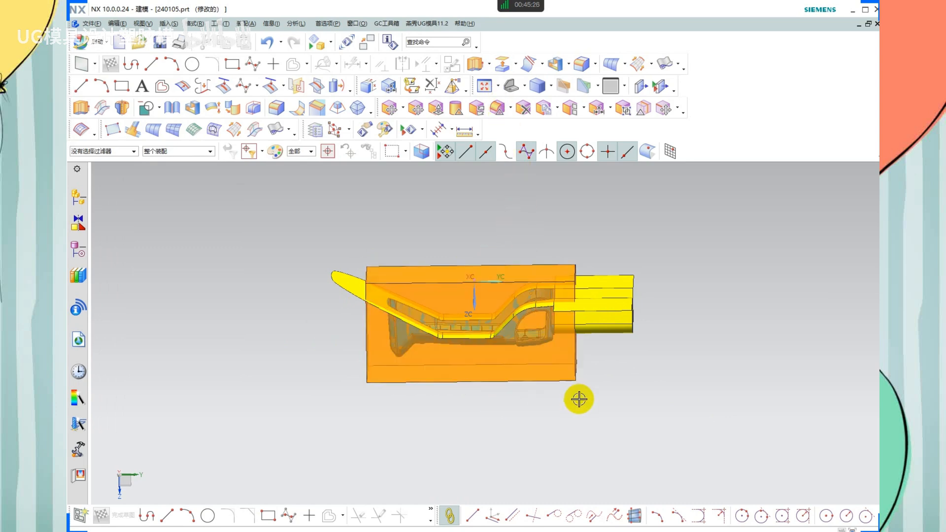
pyautogui.moveTo(579, 399)
pyautogui.mouseDown(button='middle')
pyautogui.moveTo(581, 296)
pyautogui.moveTo(560, 256)
pyautogui.mouseUp(button='middle')
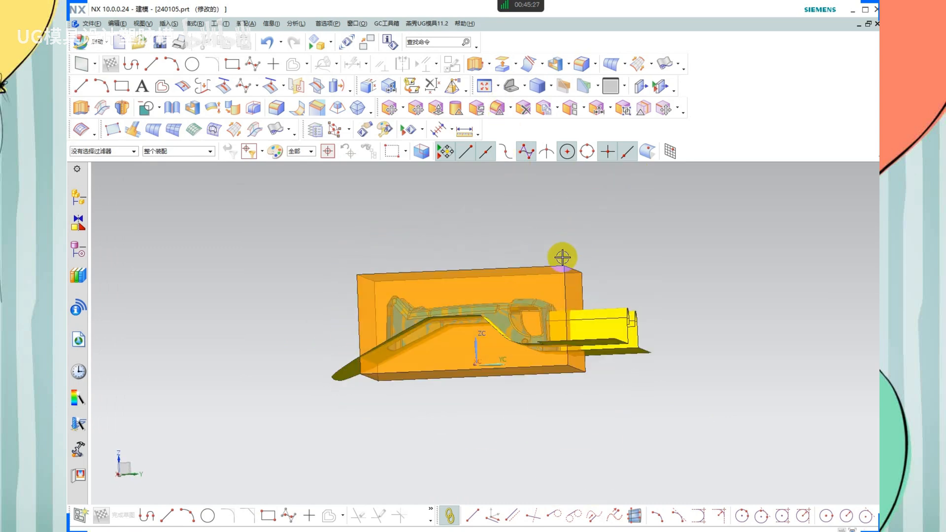
pyautogui.moveTo(547, 231); pyautogui.dragTo(546, 292)
pyautogui.moveTo(522, 230); pyautogui.dragTo(515, 256)
pyautogui.moveTo(562, 229); pyautogui.dragTo(572, 252)
pyautogui.moveTo(545, 317); pyautogui.dragTo(598, 332, button='middle')
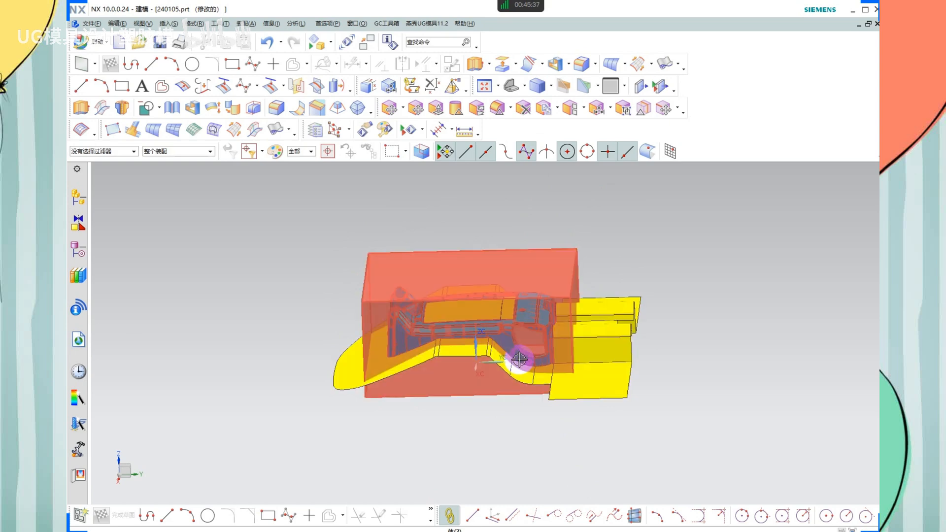
# Inspect the parting surface along the housing's stepped lower edge and around the D-shaped opening
pyautogui.scroll(2, 520, 358)
pyautogui.moveTo(559, 353); pyautogui.dragTo(591, 395, button='middle')
pyautogui.scroll(2, 475, 460)
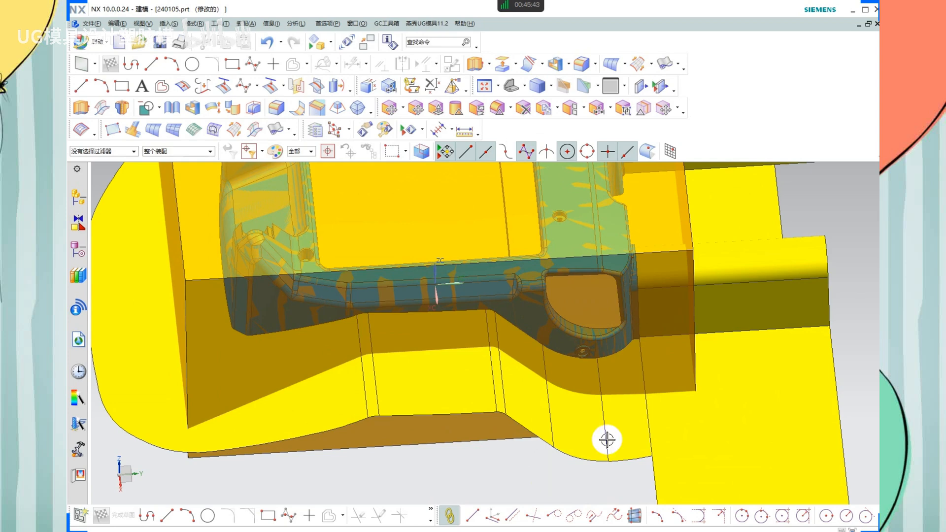
pyautogui.moveTo(599, 329)
pyautogui.mouseDown()
pyautogui.moveTo(614, 364)
pyautogui.moveTo(585, 333)
pyautogui.moveTo(566, 459)
pyautogui.mouseUp()
pyautogui.press('Escape')
pyautogui.hotkey('ctrl', '2')
pyautogui.moveTo(623, 365); pyautogui.dragTo(637, 453)
pyautogui.press('Escape')
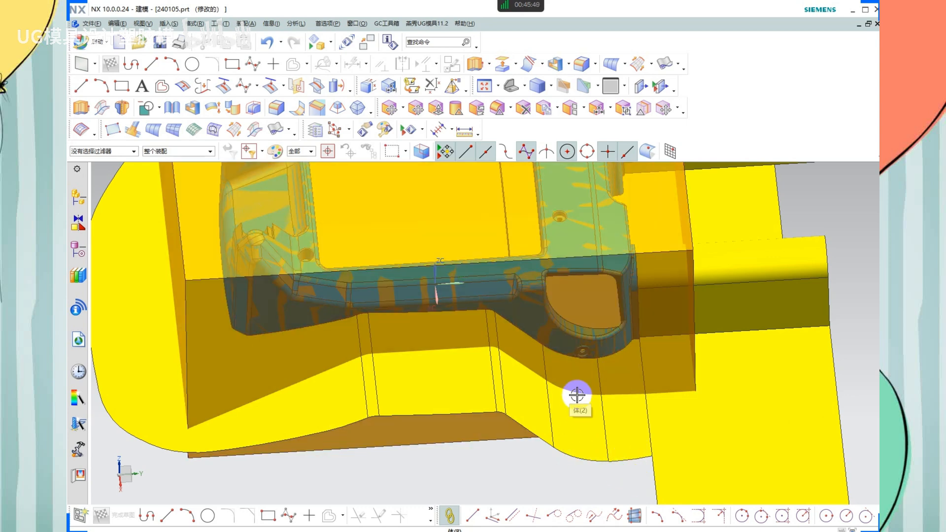
pyautogui.scroll(-3, 615, 389)
pyautogui.moveTo(608, 367)
pyautogui.mouseDown(button='middle')
pyautogui.moveTo(591, 348)
pyautogui.moveTo(593, 317)
pyautogui.mouseUp(button='middle')
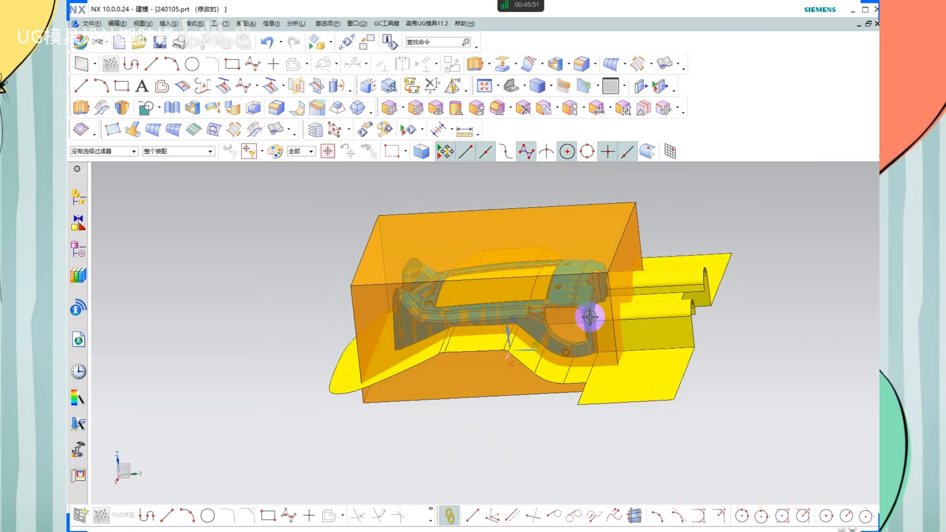
# Hide the large block and undo the hiding
pyautogui.scroll(2, 598, 317)
pyautogui.click(608, 291)
pyautogui.hotkey('ctrl', 'b')
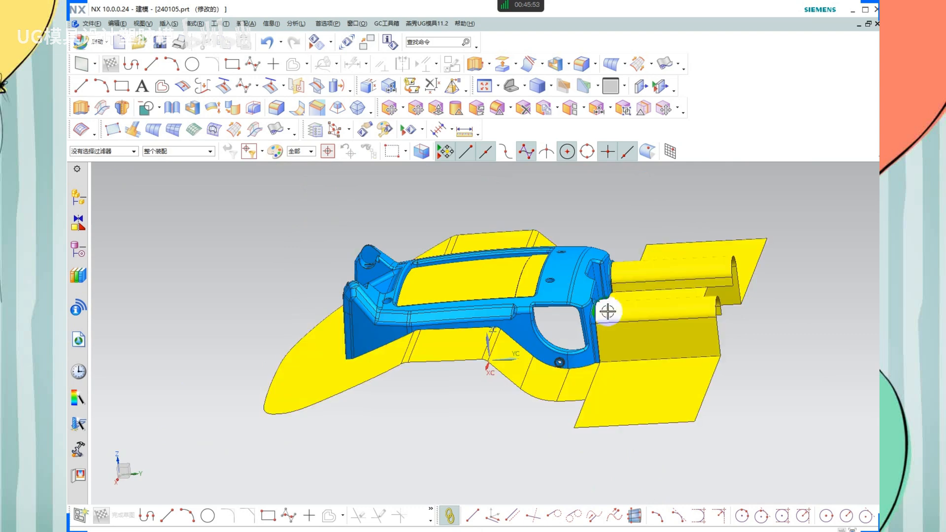
pyautogui.hotkey('ctrl', 'z')
# Hide the large block, swapping the shown and hidden objects to compare it with the housing and parting surfaces
pyautogui.moveTo(601, 327); pyautogui.dragTo(579, 296, button='middle')
pyautogui.click(615, 275)
pyautogui.hotkey('ctrl', 'b')
pyautogui.hotkey('ctrl', 'shift', 'b')
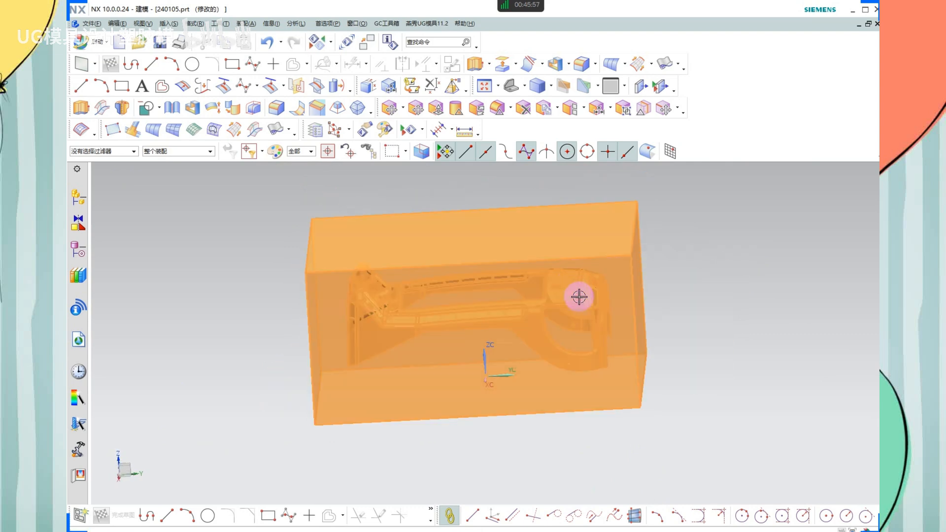
pyautogui.hotkey('ctrl', 'b')
pyautogui.hotkey('ctrl', 'shift', 'b')
pyautogui.hotkey('ctrl', 'shift', 'b')
pyautogui.hotkey('ctrl', 'shift', 'b')
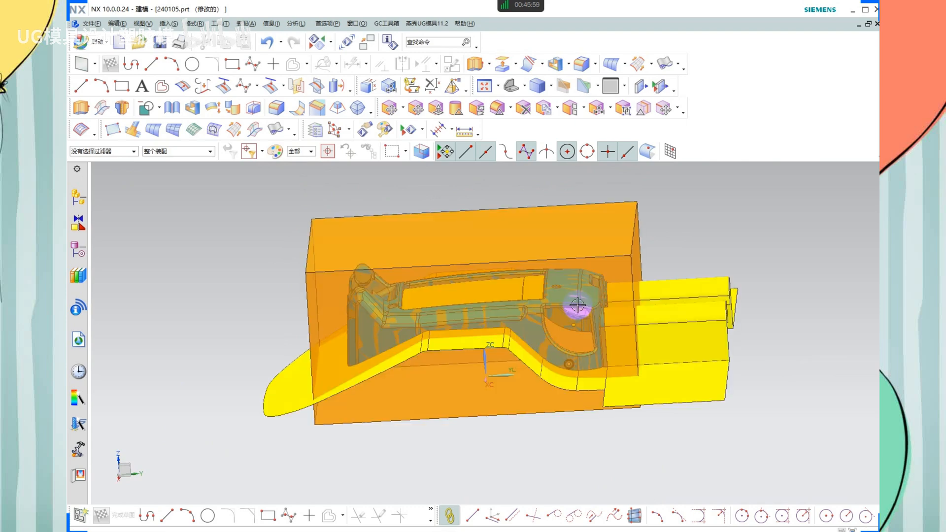
pyautogui.hotkey('ctrl', 'b')
# Create a bounding block with 0 mm clearance around the screw hole beside the window, farther from the D-shaped opening
pyautogui.moveTo(585, 310); pyautogui.dragTo(580, 418, button='middle')
pyautogui.scroll(3, 558, 262)
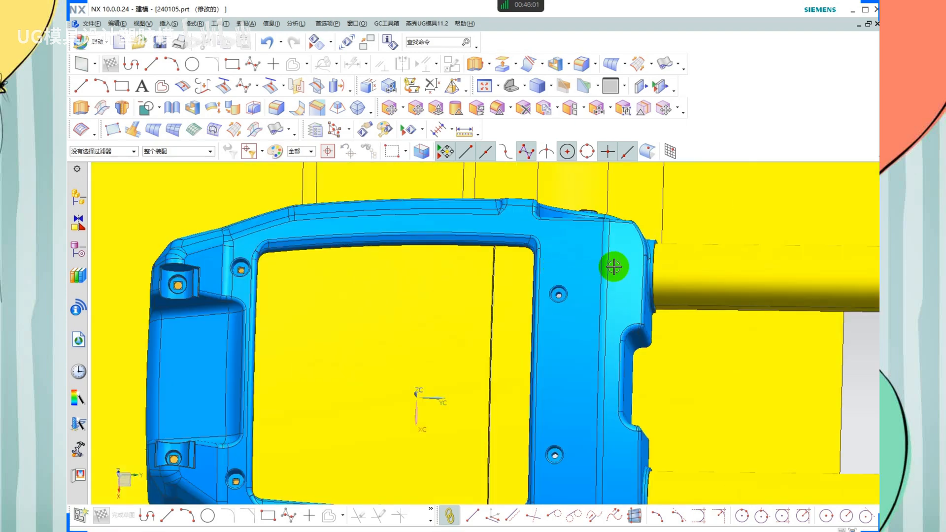
pyautogui.scroll(-3, 614, 267)
pyautogui.scroll(5, 371, 268)
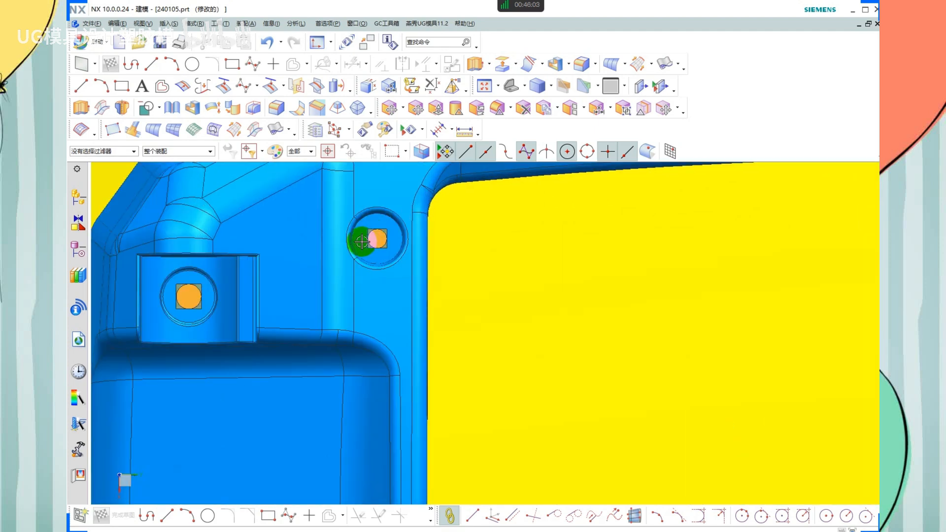
pyautogui.scroll(-5, 362, 241)
pyautogui.press('b')
pyautogui.scroll(1, 552, 293)
pyautogui.moveTo(551, 293); pyautogui.dragTo(545, 264, button='middle')
pyautogui.scroll(5, 540, 265)
pyautogui.click(539, 268)
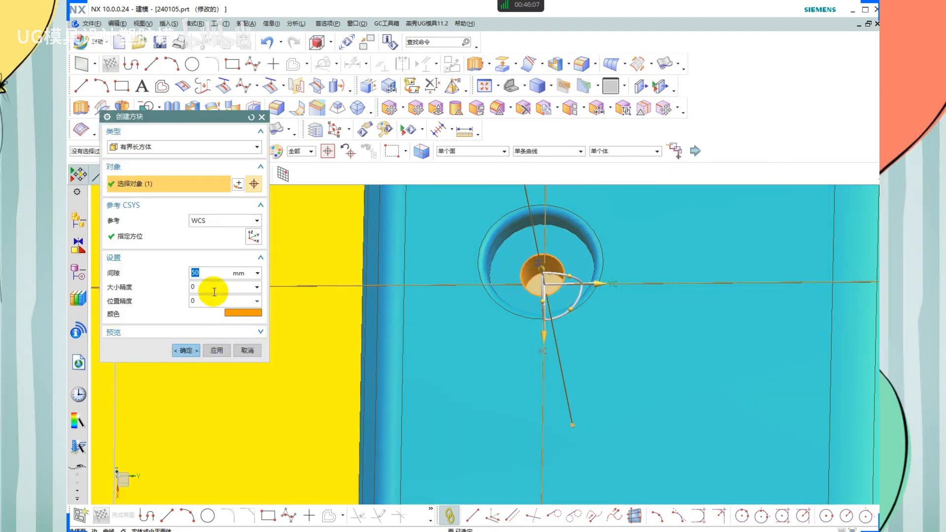
pyautogui.write('0')
pyautogui.press('Return')
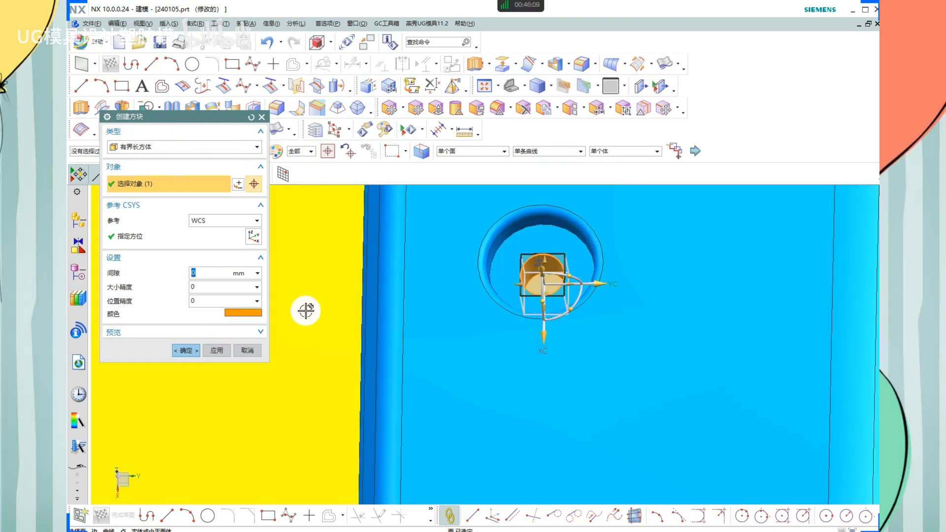
pyautogui.click(217, 350)
# Create another bounding block around the matching screw hole nearer the D-shaped opening
pyautogui.scroll(-3, 507, 407)
pyautogui.scroll(3, 515, 466)
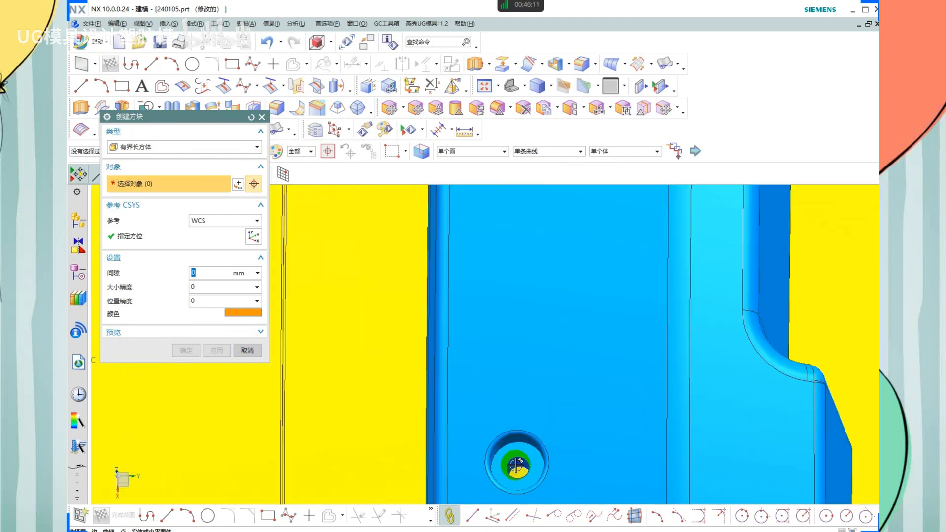
pyautogui.scroll(3, 515, 467)
pyautogui.click(516, 464)
pyautogui.middleClick(611, 348)
# Subtract the housing from the block in the screw hole farther from the D-shaped opening, keeping the tool body
pyautogui.scroll(-8, 614, 344)
pyautogui.scroll(3, 626, 224)
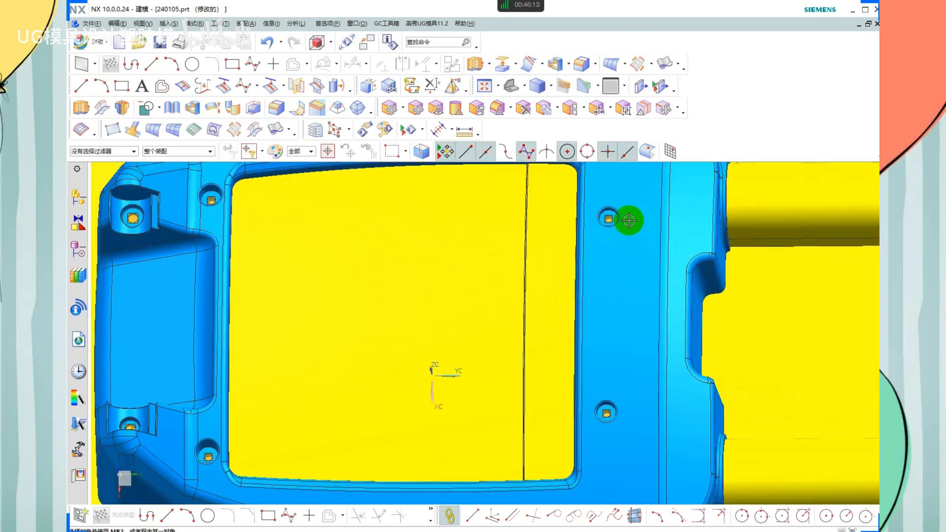
pyautogui.scroll(6, 628, 220)
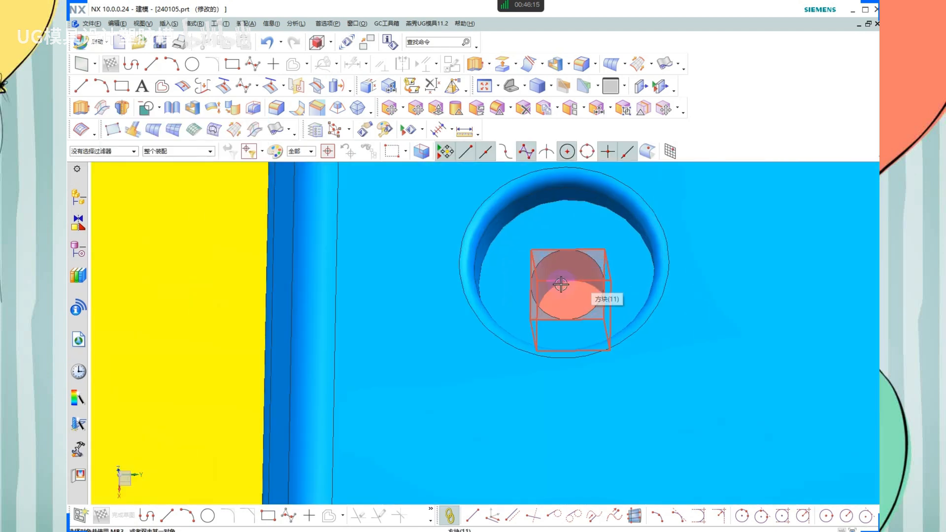
pyautogui.moveTo(560, 247); pyautogui.dragTo(549, 315)
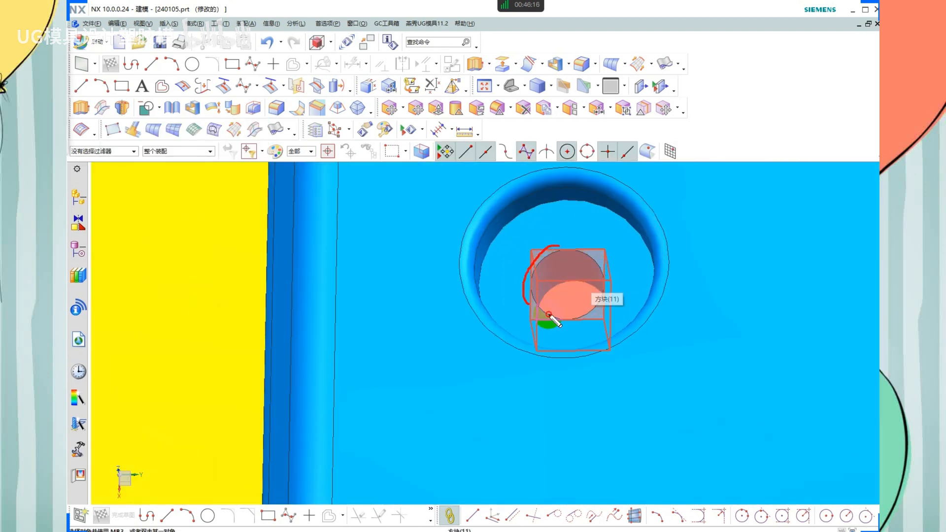
pyautogui.click(146, 107)
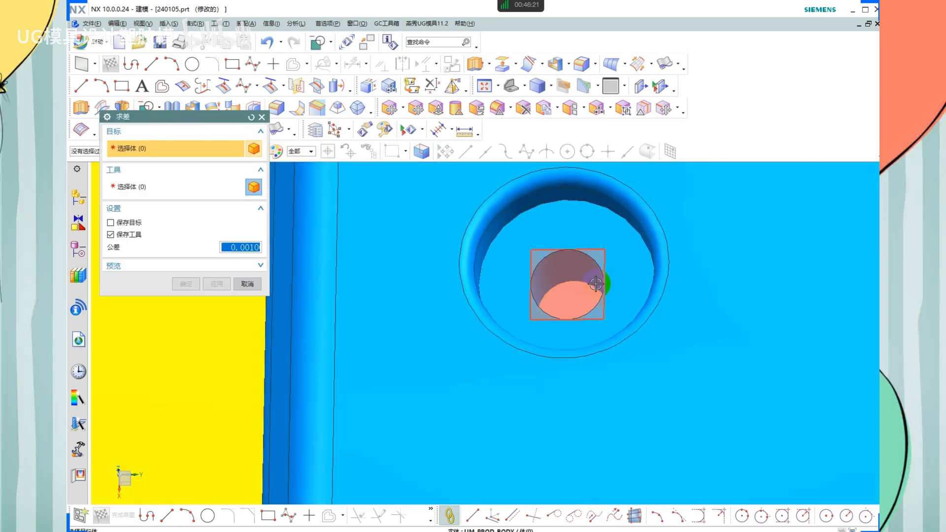
pyautogui.click(590, 278)
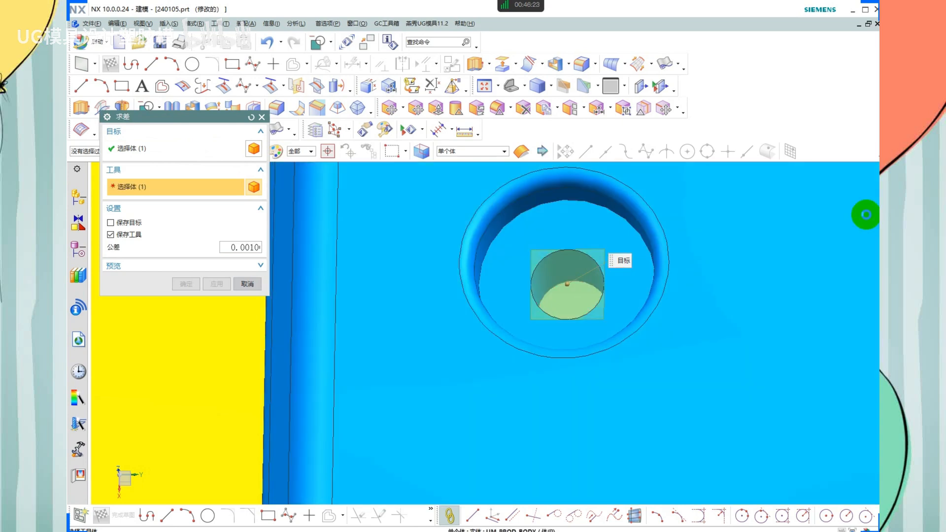
pyautogui.click(709, 306)
pyautogui.click(219, 284)
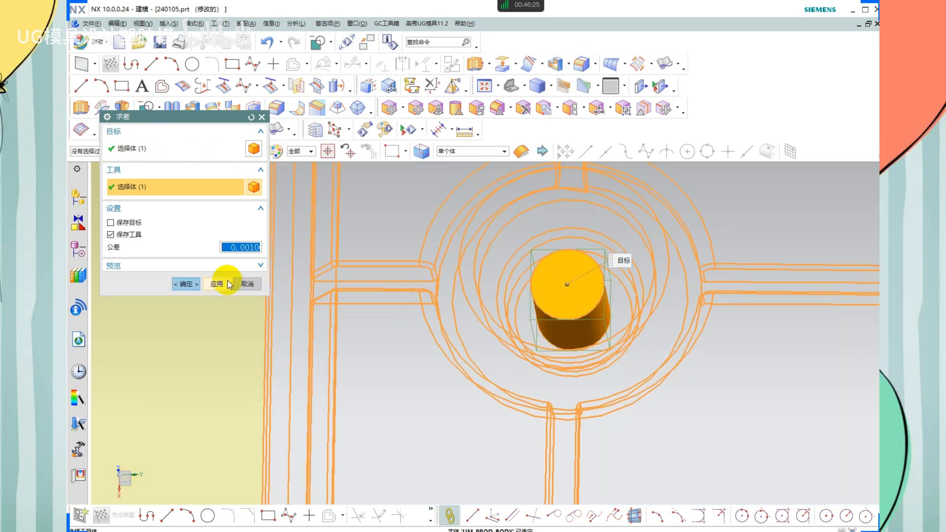
# Subtract the housing from the block in the screw hole nearer the D-shaped opening, keeping the tool body
pyautogui.scroll(-5, 588, 251)
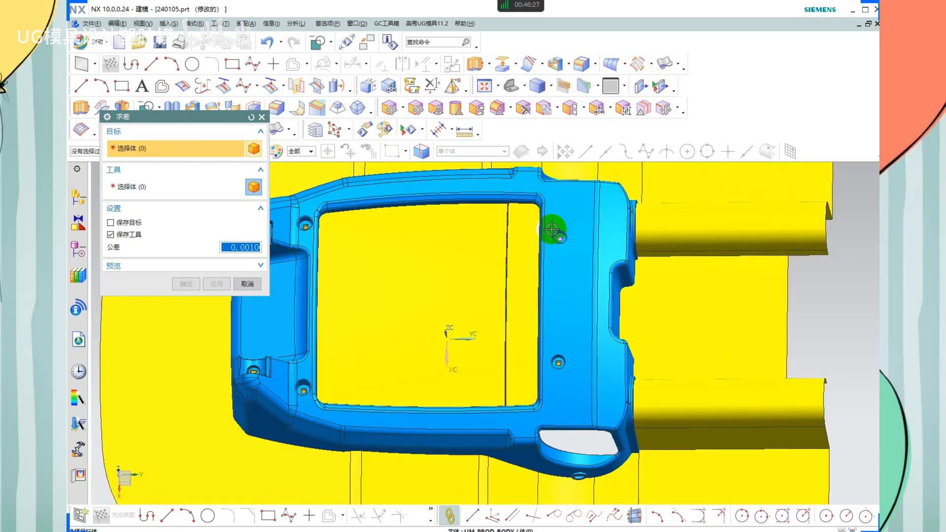
pyautogui.scroll(8, 554, 232)
pyautogui.click(560, 305)
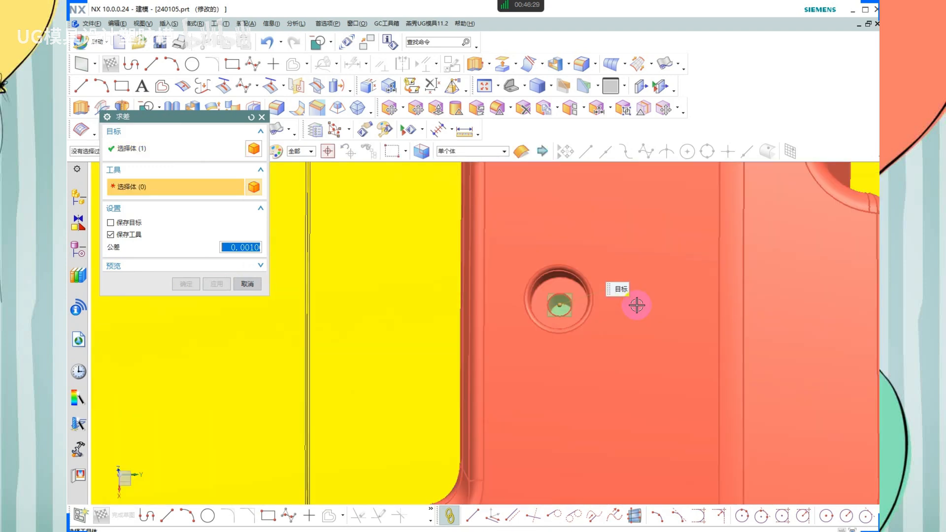
pyautogui.click(668, 450)
pyautogui.click(228, 284)
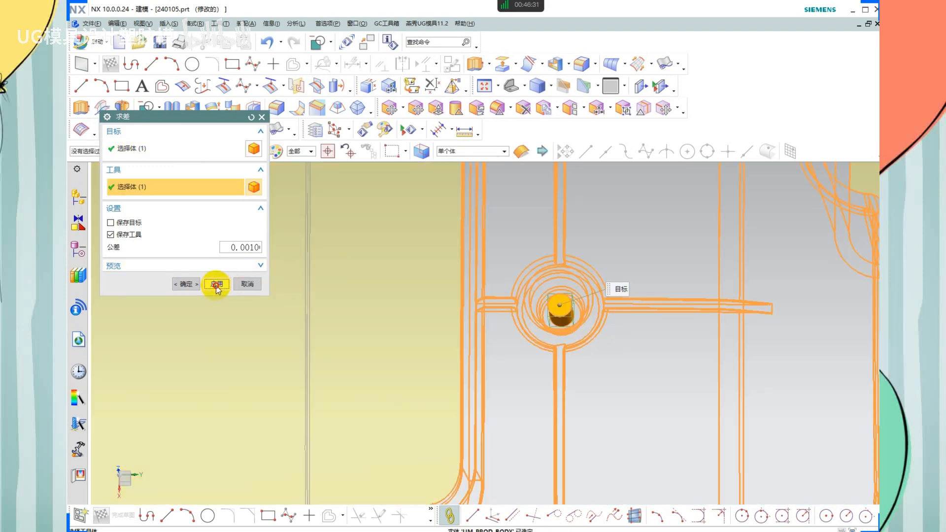
# Subtract the housing from the block in the screw hole by the window corner next to the boss, keeping the tool body
pyautogui.scroll(-3, 738, 320)
pyautogui.scroll(10, 543, 325)
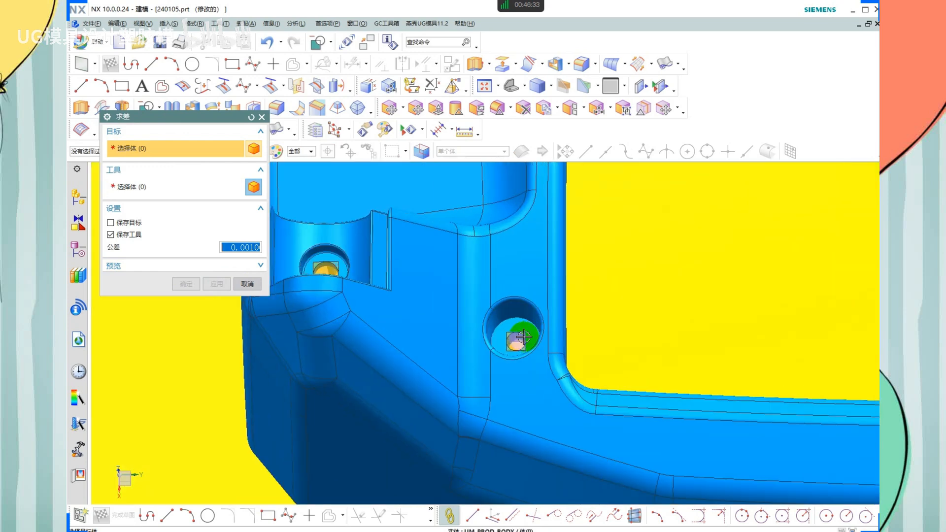
pyautogui.click(524, 345)
pyautogui.click(277, 320)
pyautogui.click(228, 289)
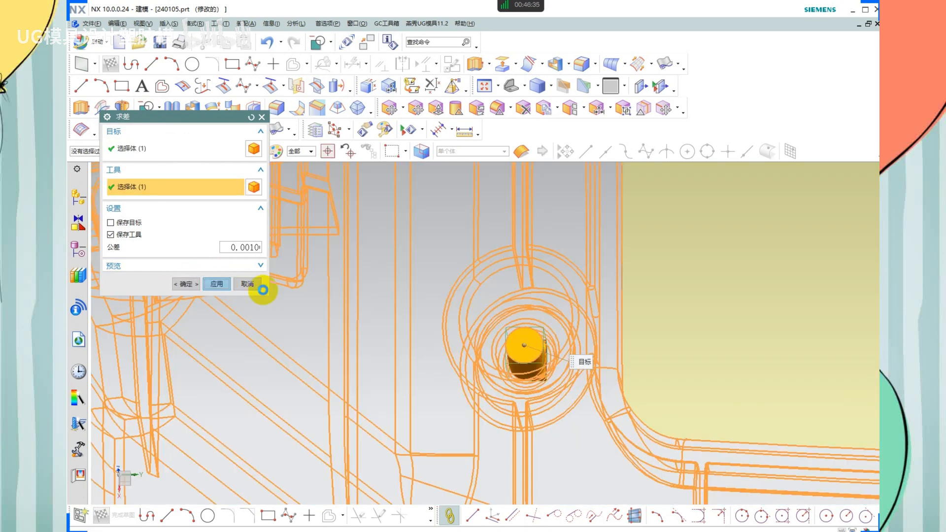
# Subtract the housing from the block in the adjacent boss's hole, keeping the tool body
pyautogui.scroll(-3, 542, 379)
pyautogui.scroll(3, 335, 280)
pyautogui.click(335, 280)
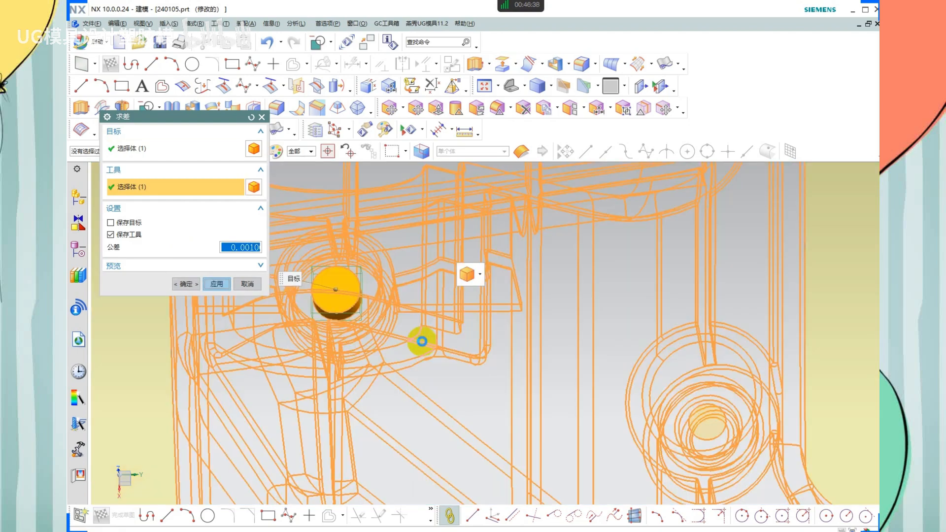
# Subtract the housing from the plug in the opposite end boss's hole, keeping the tool body
pyautogui.middleClick(423, 340)
pyautogui.scroll(-8, 424, 352)
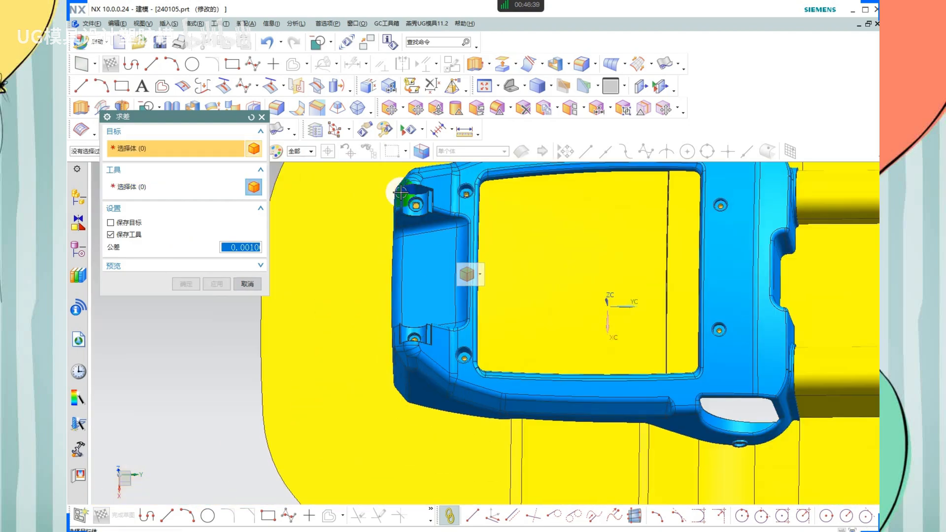
pyautogui.scroll(6, 415, 205)
pyautogui.click(429, 238)
pyautogui.click(484, 309)
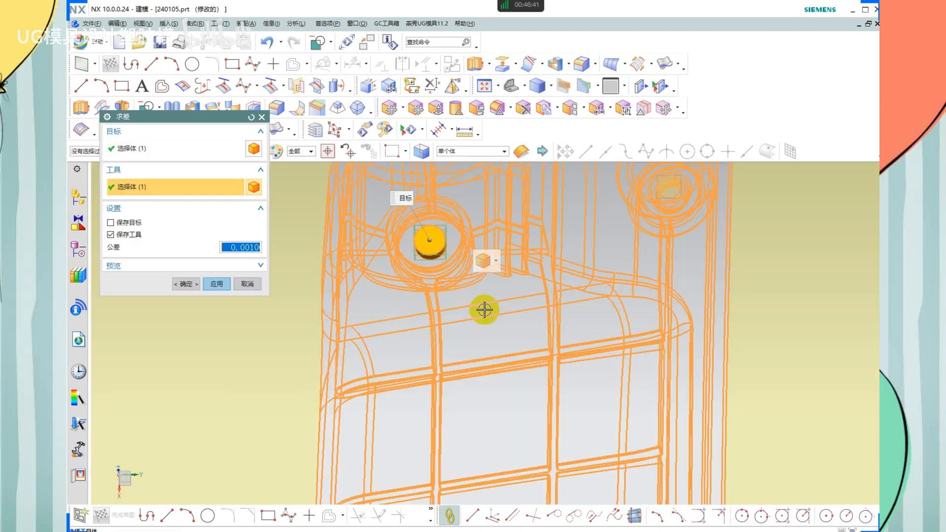
pyautogui.middleClick(460, 290)
# Subtract the housing from the plug in the window-corner screw hole beside that boss, keeping the tool body
pyautogui.scroll(-3, 450, 297)
pyautogui.scroll(5, 598, 225)
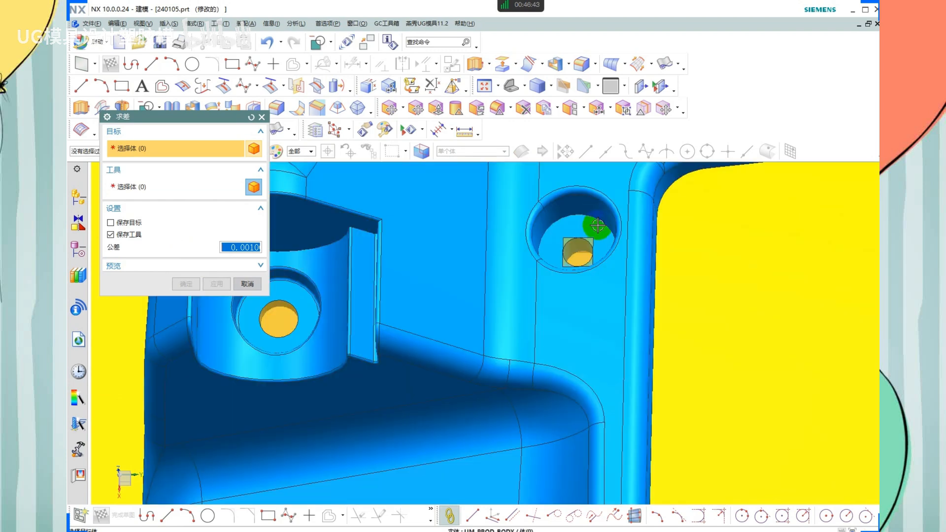
pyautogui.click(577, 251)
pyautogui.click(524, 262)
pyautogui.middleClick(492, 256)
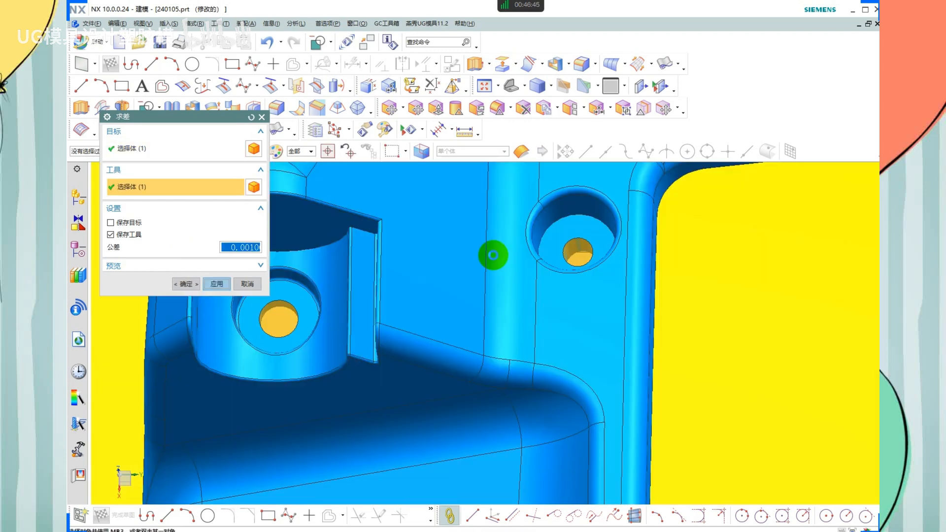
# Remove the parameters from the housing, the plugs and the parting surfaces
pyautogui.scroll(-3, 484, 243)
pyautogui.scroll(-7, 483, 241)
pyautogui.scroll(2, 593, 276)
pyautogui.keyDown('shift'); pyautogui.moveTo(597, 276); pyautogui.dragTo(563, 312, button='middle'); pyautogui.keyUp('shift')
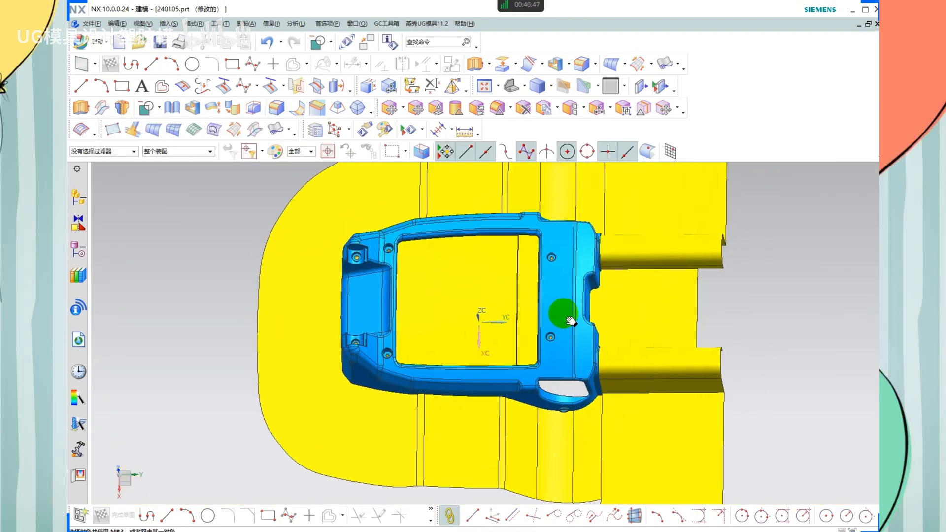
pyautogui.press('r')
pyautogui.scroll(-2, 547, 304)
pyautogui.moveTo(634, 205); pyautogui.dragTo(307, 405)
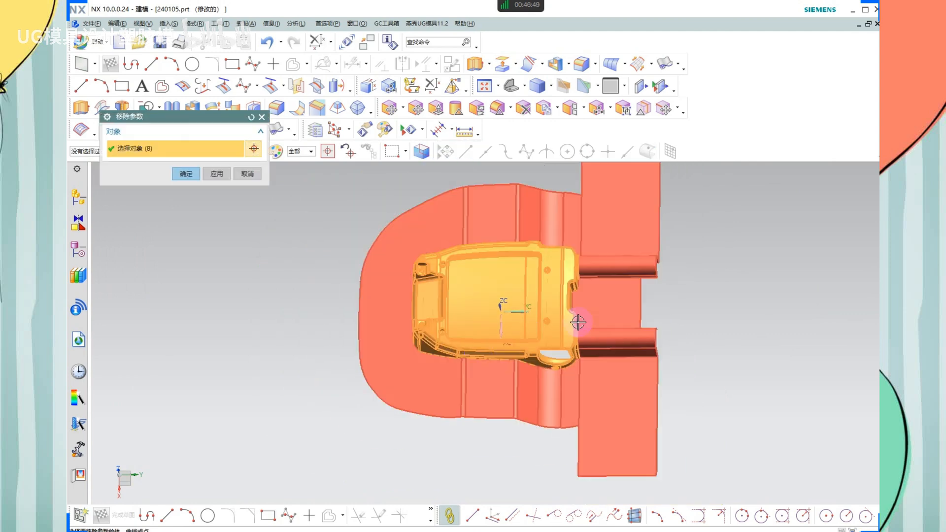
pyautogui.middleClick(591, 328)
# Examine the walls and corner faces of the D-shaped opening from the inner and outer sides of the housing
pyautogui.scroll(6, 581, 340)
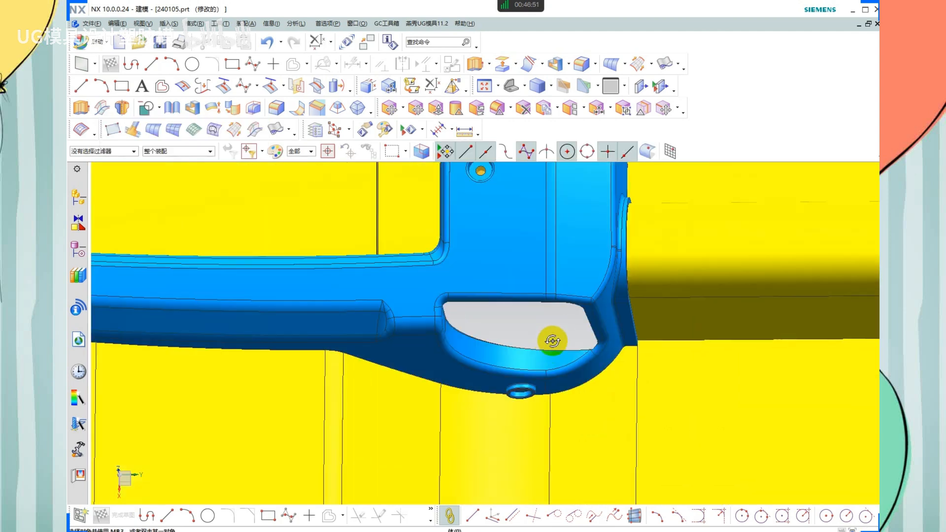
pyautogui.moveTo(551, 351); pyautogui.dragTo(562, 249, button='middle')
pyautogui.scroll(-2, 561, 254)
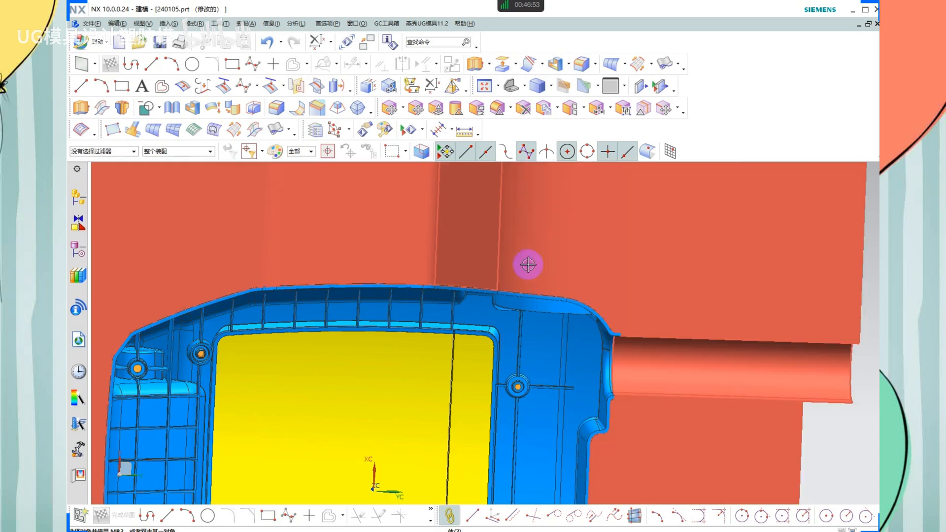
pyautogui.press('r')
pyautogui.moveTo(528, 264); pyautogui.dragTo(487, 301)
pyautogui.middleClick(596, 303)
pyautogui.scroll(6, 555, 317)
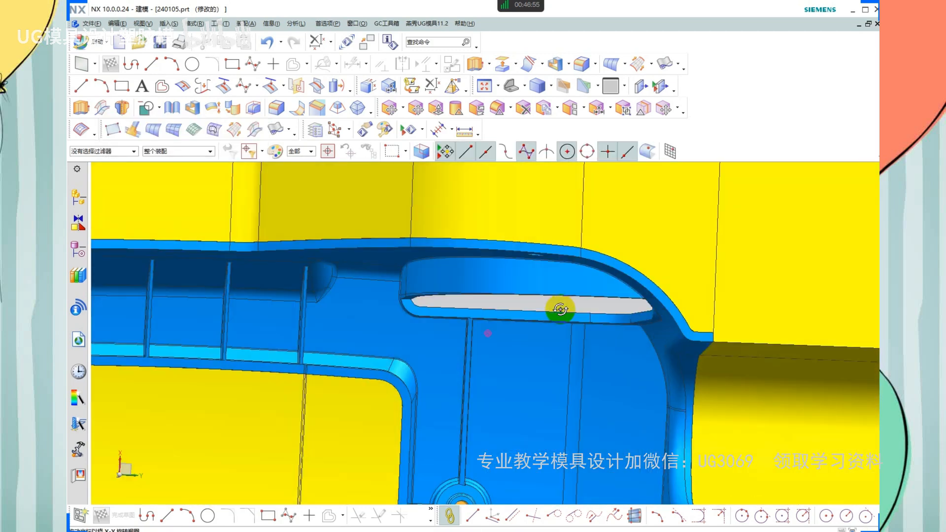
pyautogui.scroll(1, 436, 383)
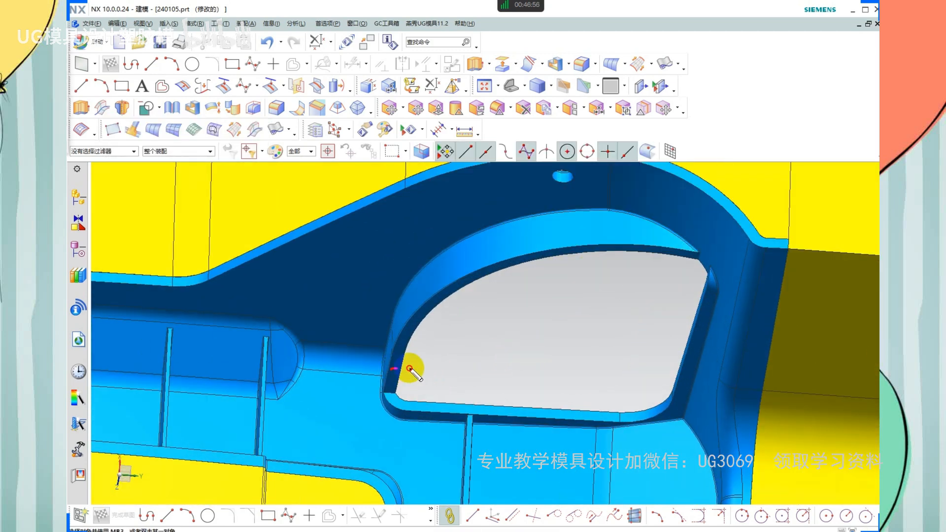
pyautogui.moveTo(555, 319)
pyautogui.mouseDown(button='middle')
pyautogui.moveTo(545, 384)
pyautogui.moveTo(526, 424)
pyautogui.moveTo(444, 283)
pyautogui.moveTo(483, 314)
pyautogui.mouseUp(button='middle')
pyautogui.scroll(-2, 448, 291)
pyautogui.scroll(5, 418, 277)
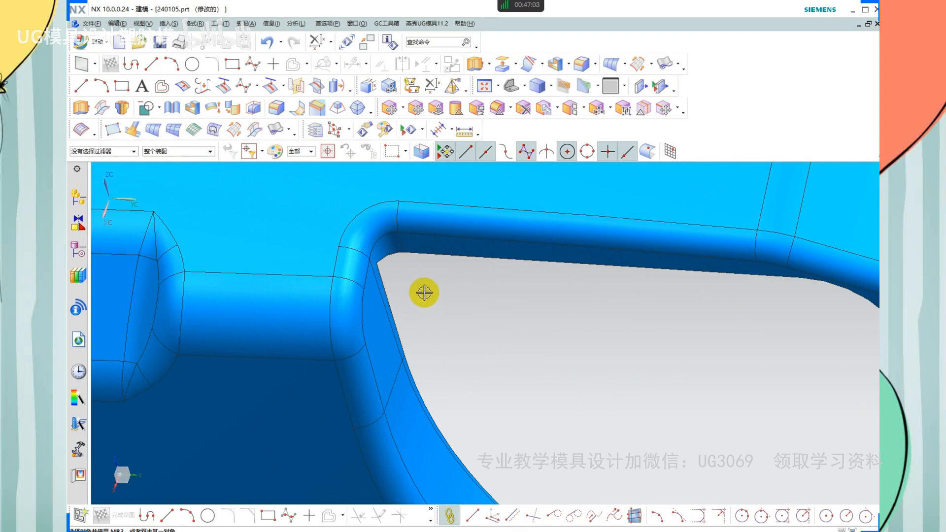
pyautogui.scroll(-2, 425, 291)
pyautogui.scroll(1, 528, 332)
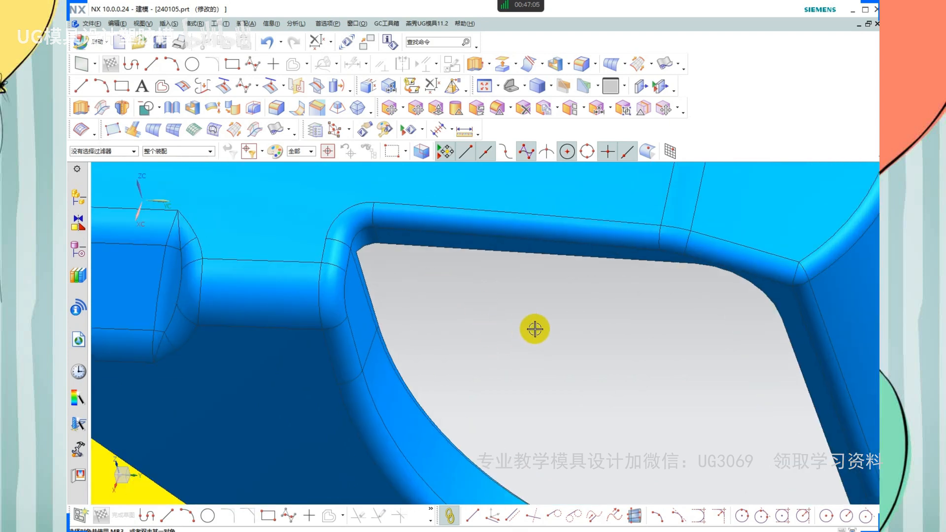
pyautogui.scroll(-1, 462, 296)
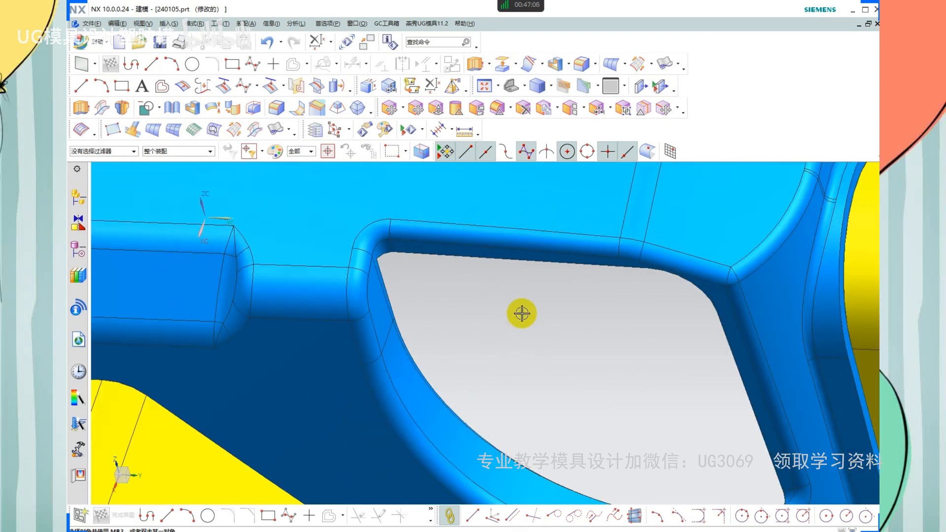
# Create Enlarge surfaces from the D-shaped opening's flat L-shaped face and its curved side face, extending them across the opening
pyautogui.click(82, 131)
pyautogui.click(495, 261)
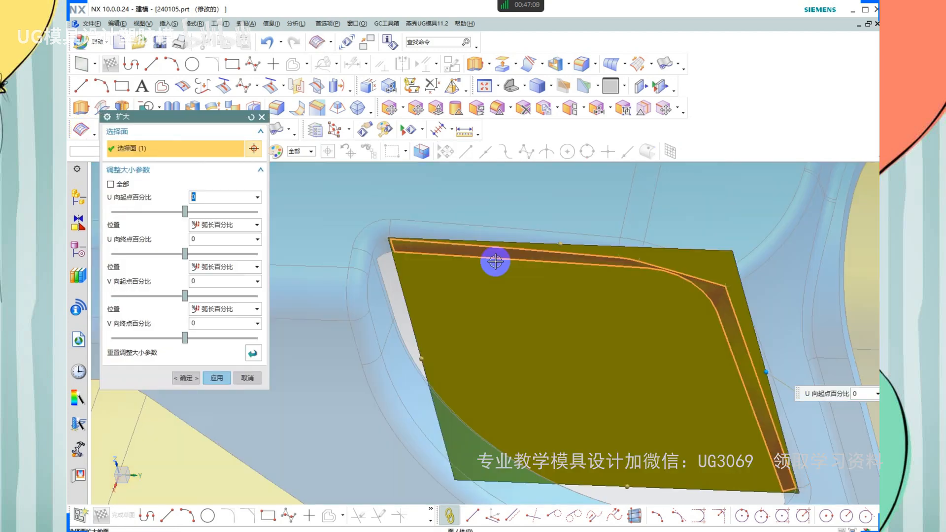
pyautogui.scroll(-1, 532, 247)
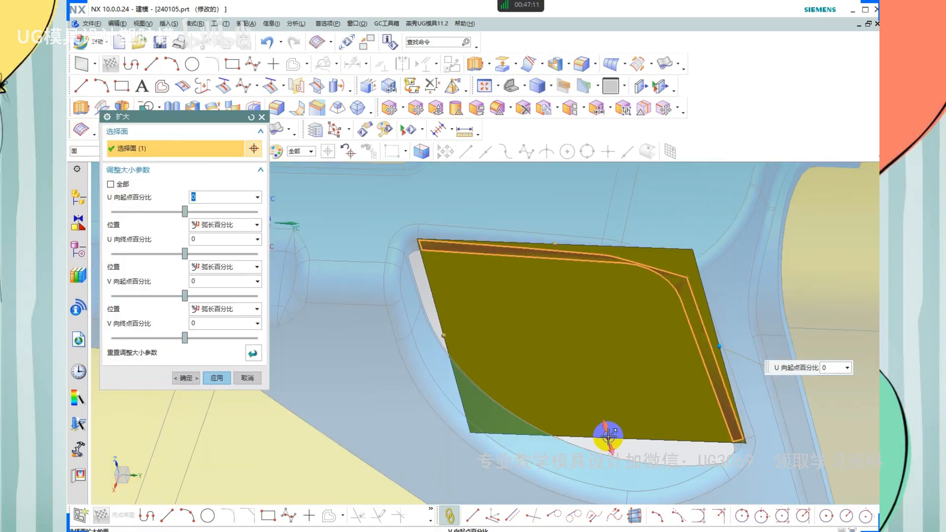
pyautogui.click(216, 378)
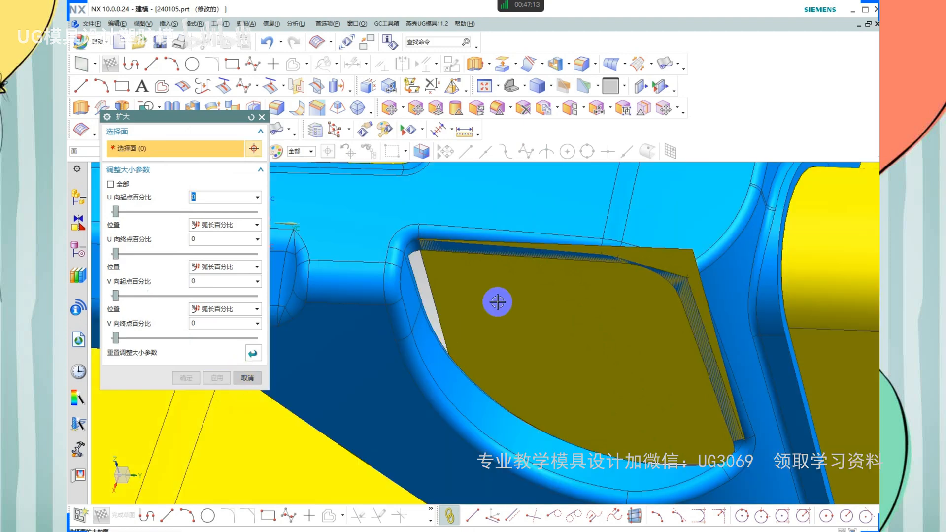
pyautogui.click(454, 363)
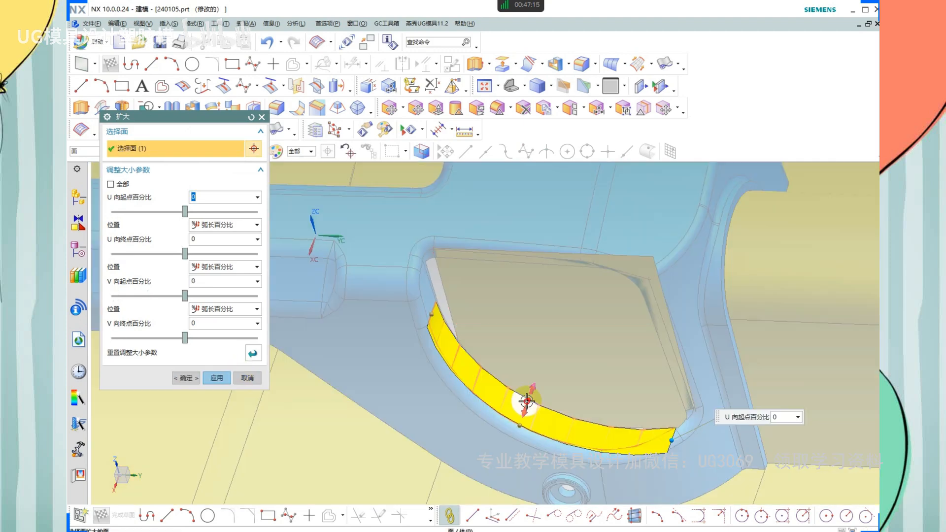
pyautogui.moveTo(526, 401); pyautogui.dragTo(562, 327)
pyautogui.middleClick(562, 354)
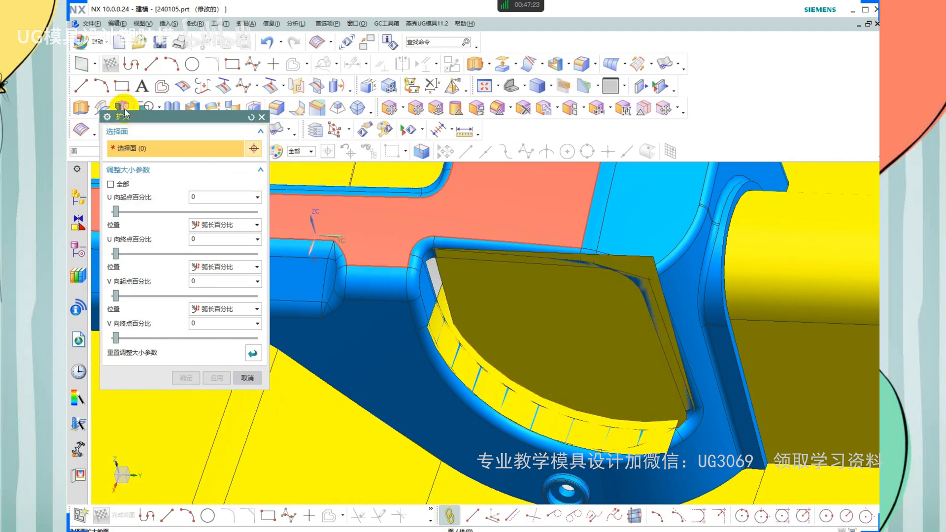
# Create extended Enlarge surfaces from the two small wall faces at the D-shaped opening's corner nearest the housing's side recess
pyautogui.click(438, 289)
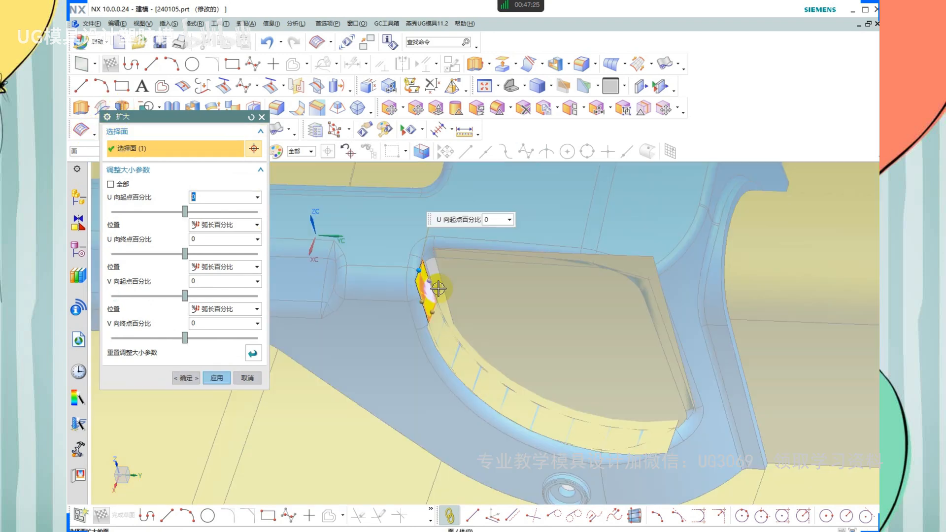
pyautogui.moveTo(429, 281); pyautogui.dragTo(444, 243)
pyautogui.middleClick(435, 260)
pyautogui.scroll(3, 432, 253)
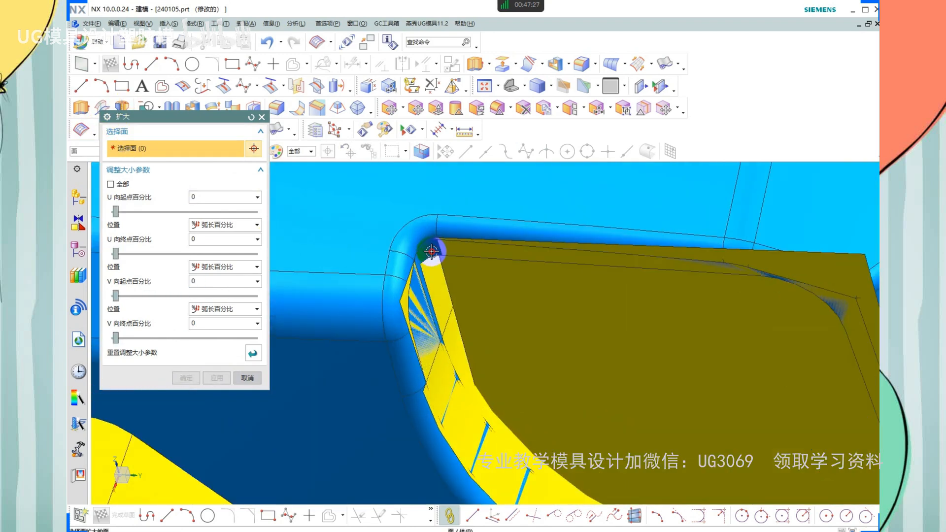
pyautogui.click(432, 252)
pyautogui.moveTo(453, 328); pyautogui.dragTo(502, 411)
pyautogui.middleClick(462, 320)
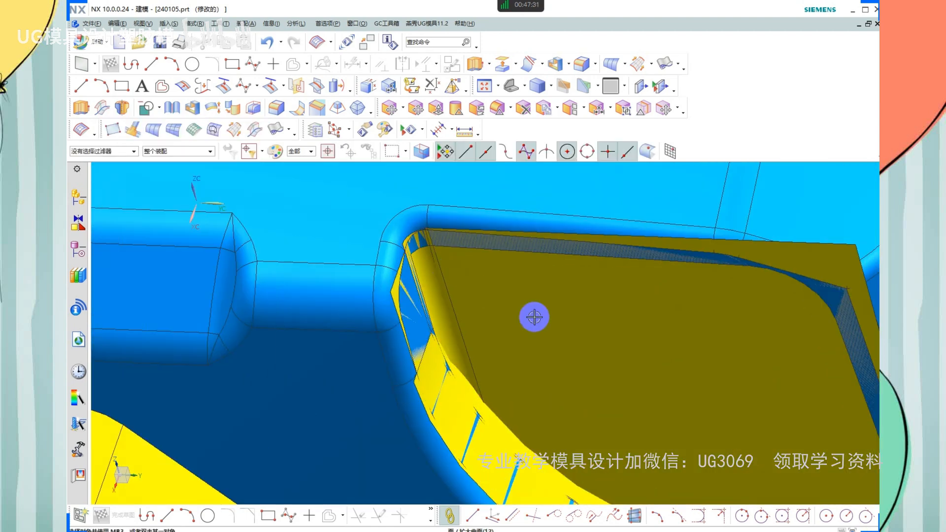
pyautogui.moveTo(488, 389)
pyautogui.mouseDown()
pyautogui.moveTo(534, 331)
pyautogui.moveTo(541, 361)
pyautogui.moveTo(560, 337)
pyautogui.mouseUp()
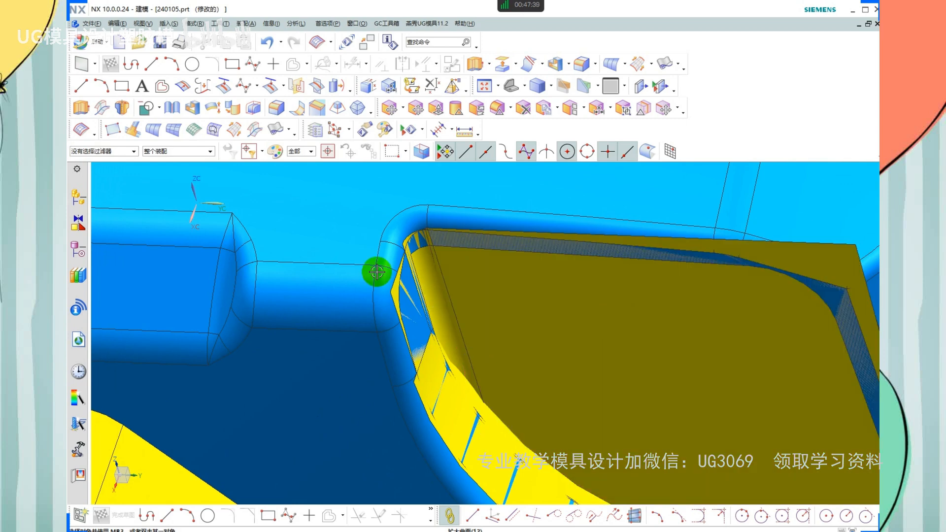
pyautogui.scroll(-9, 419, 278)
pyautogui.moveTo(511, 315); pyautogui.dragTo(526, 291, button='middle')
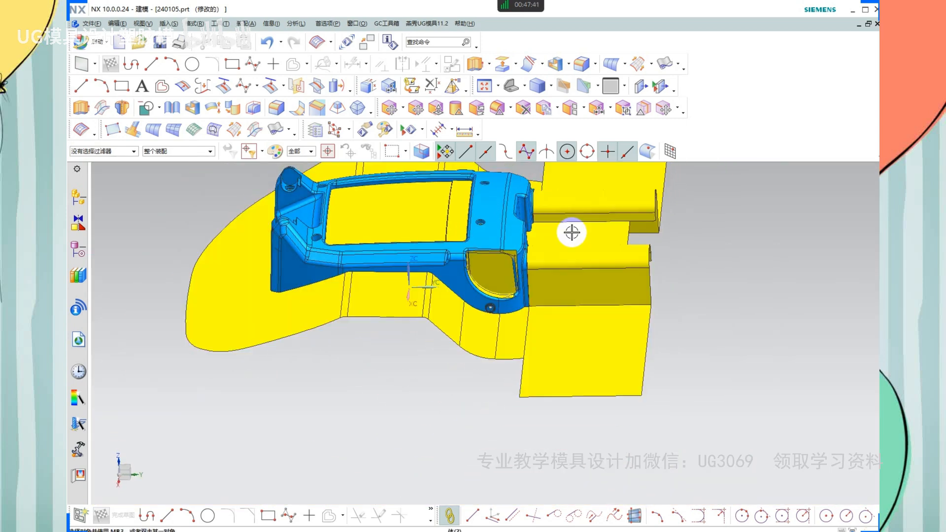
pyautogui.moveTo(570, 232); pyautogui.dragTo(502, 201, button='middle')
pyautogui.scroll(3, 517, 207)
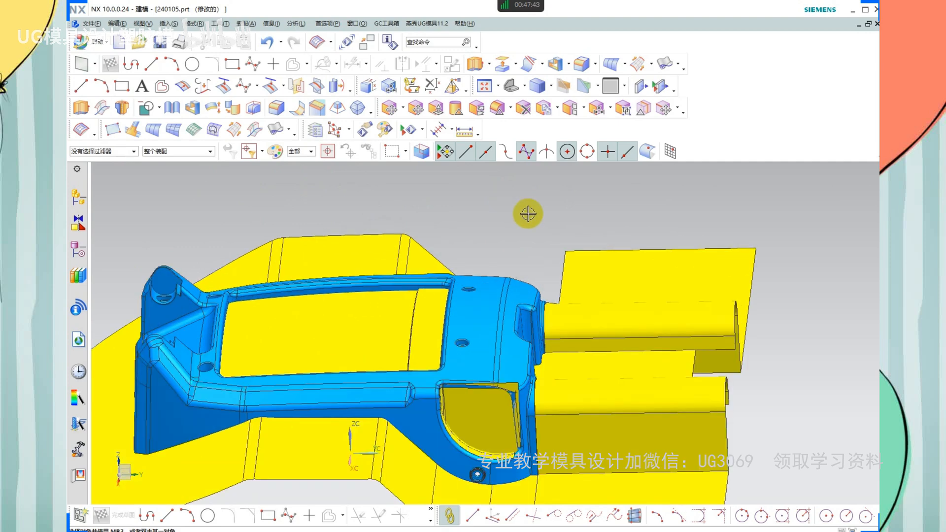
pyautogui.moveTo(445, 166); pyautogui.dragTo(614, 156)
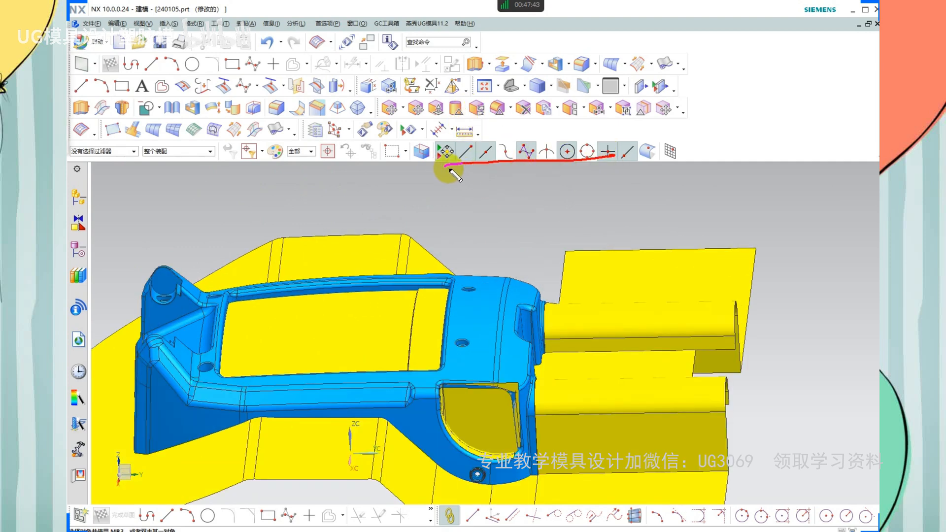
pyautogui.moveTo(445, 172); pyautogui.dragTo(450, 215)
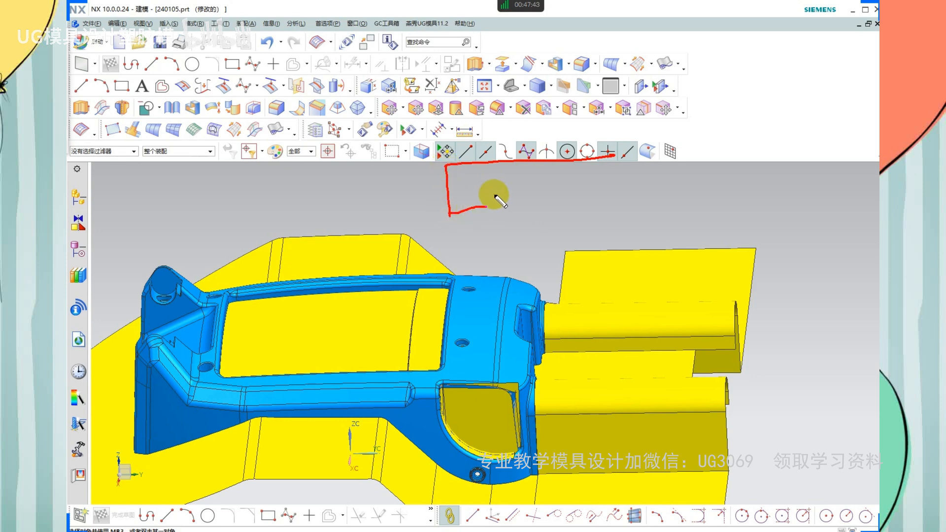
pyautogui.moveTo(500, 183)
pyautogui.mouseDown()
pyautogui.moveTo(485, 210)
pyautogui.moveTo(503, 179)
pyautogui.moveTo(590, 176)
pyautogui.mouseUp()
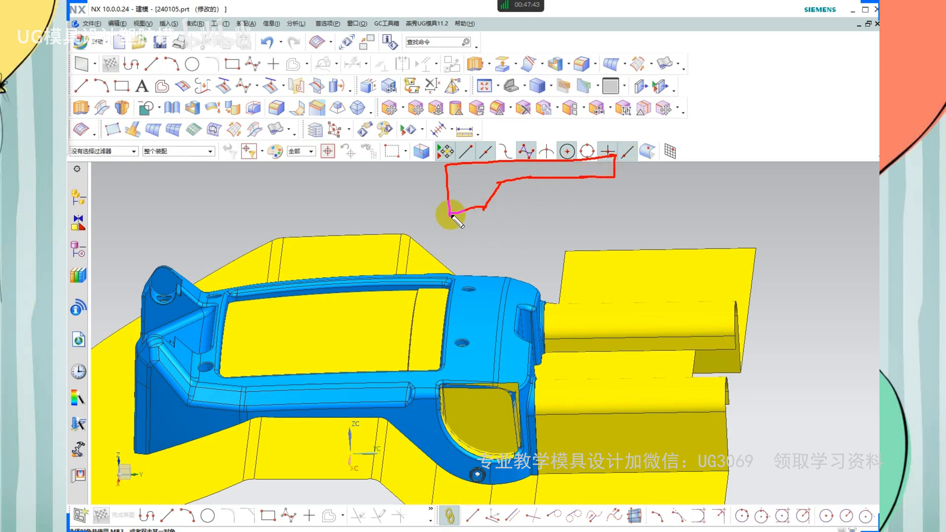
pyautogui.moveTo(446, 215)
pyautogui.mouseDown()
pyautogui.moveTo(454, 247)
pyautogui.moveTo(619, 232)
pyautogui.moveTo(619, 176)
pyautogui.moveTo(500, 185)
pyautogui.mouseUp()
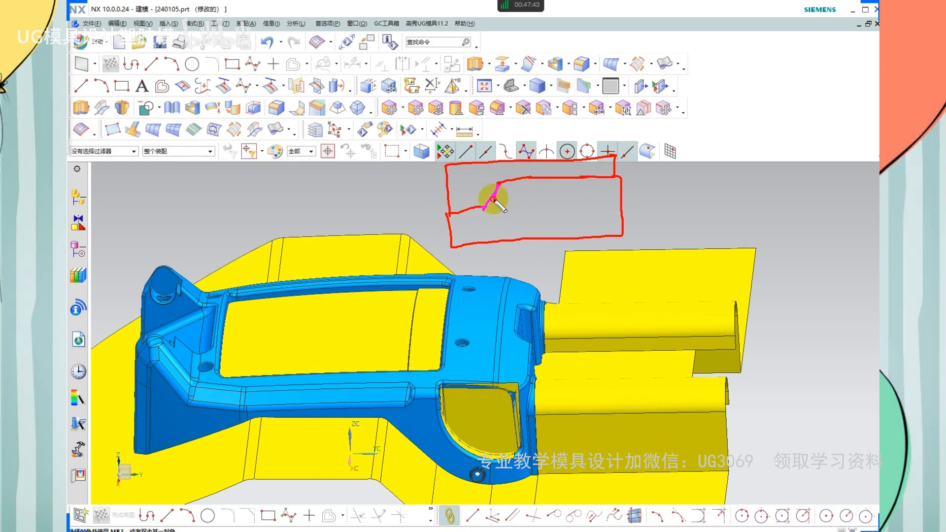
pyautogui.moveTo(494, 129); pyautogui.dragTo(496, 163)
pyautogui.moveTo(480, 144); pyautogui.dragTo(505, 167)
pyautogui.moveTo(504, 230); pyautogui.dragTo(509, 286)
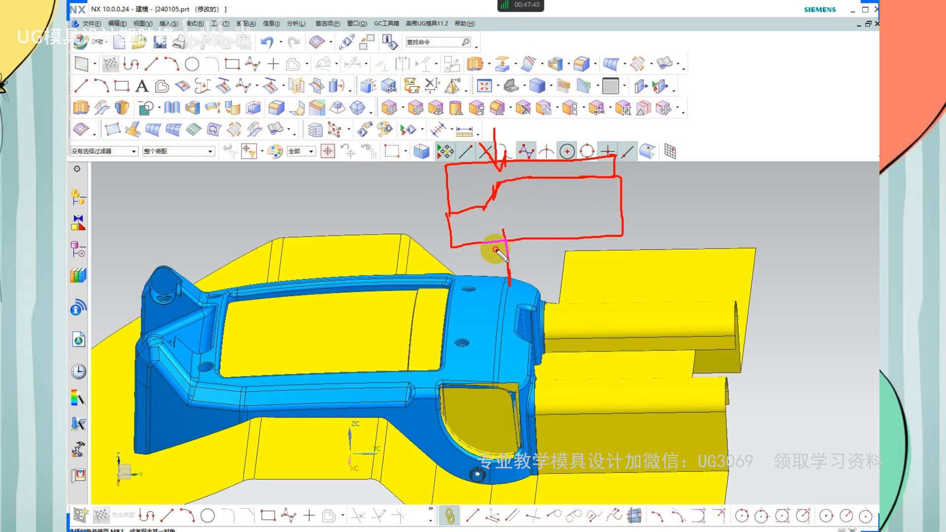
pyautogui.moveTo(496, 253); pyautogui.dragTo(503, 234)
pyautogui.moveTo(503, 233); pyautogui.dragTo(519, 253)
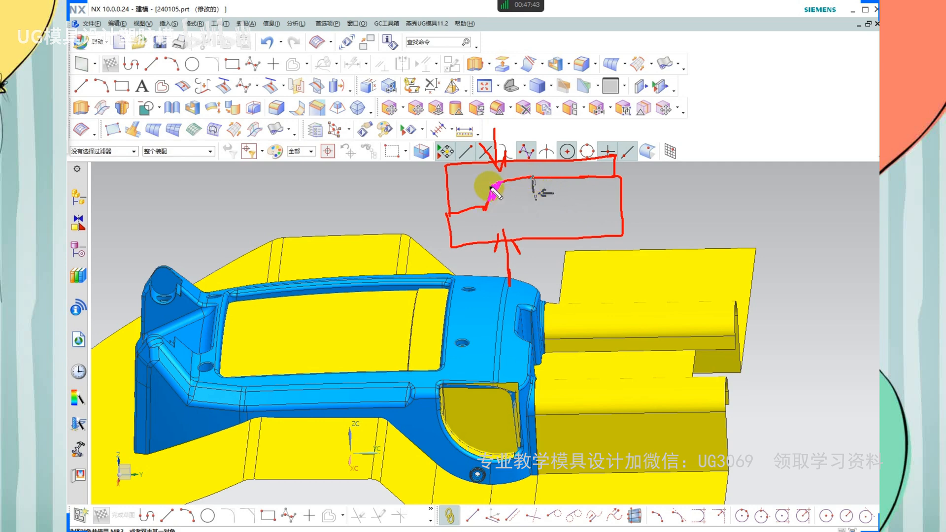
pyautogui.moveTo(491, 188); pyautogui.dragTo(532, 177)
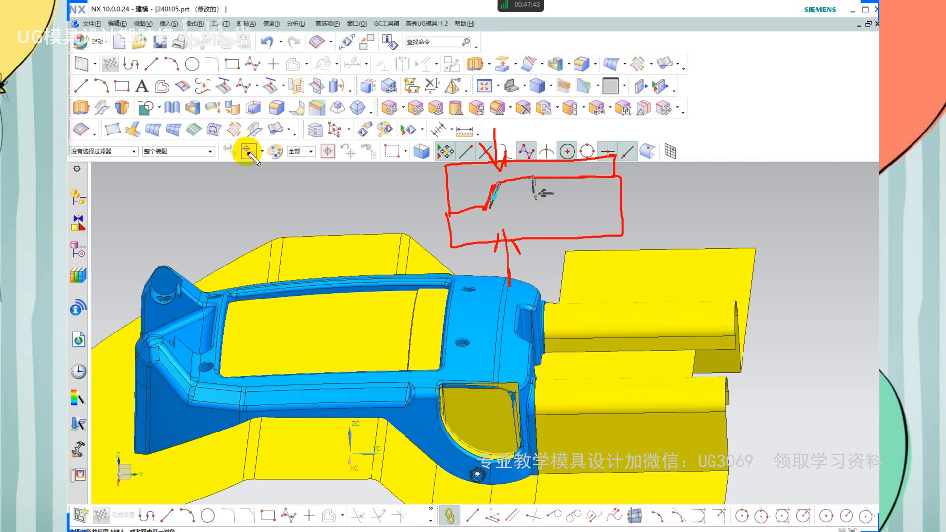
pyautogui.moveTo(246, 147)
pyautogui.mouseDown()
pyautogui.moveTo(300, 165)
pyautogui.moveTo(328, 148)
pyautogui.moveTo(414, 158)
pyautogui.moveTo(409, 174)
pyautogui.mouseUp()
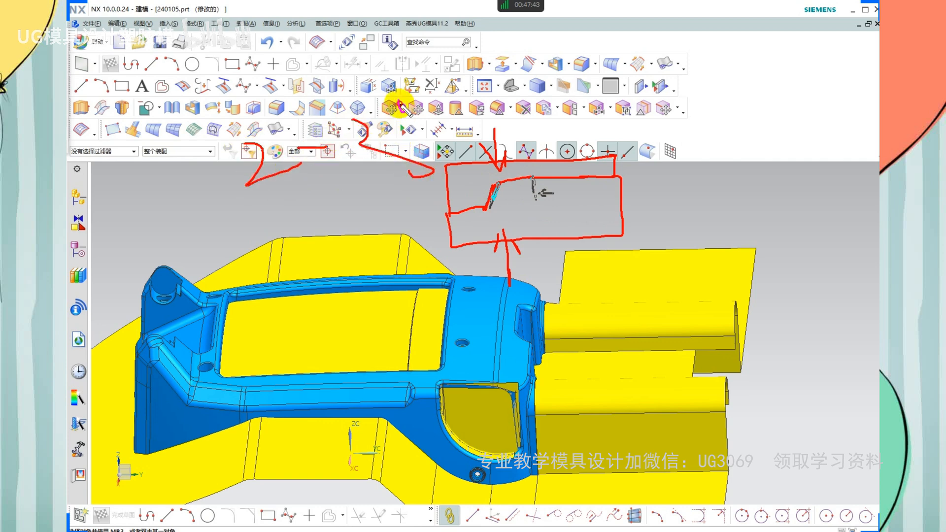
pyautogui.moveTo(217, 106)
pyautogui.mouseDown()
pyautogui.moveTo(243, 118)
pyautogui.moveTo(249, 110)
pyautogui.mouseUp()
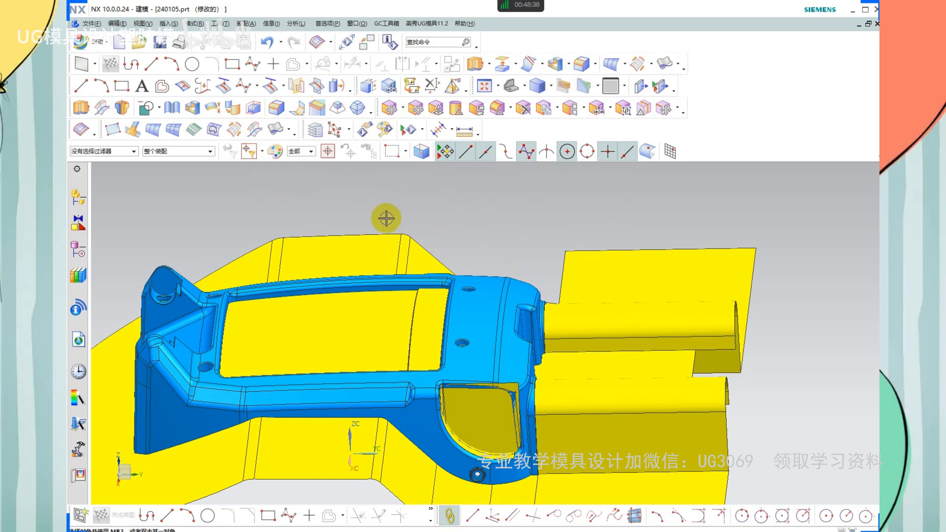
pyautogui.moveTo(386, 213); pyautogui.dragTo(475, 229, button='middle')
pyautogui.scroll(6, 490, 354)
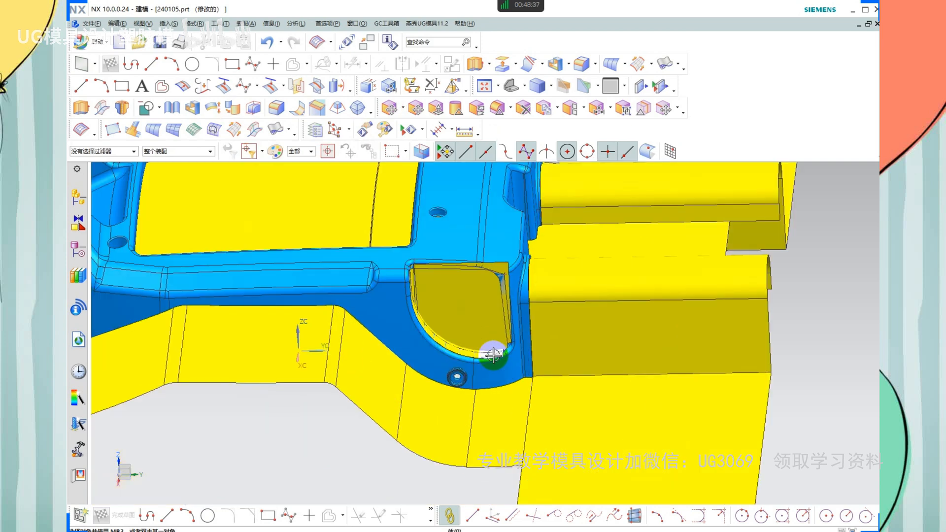
pyautogui.rightClick(622, 352)
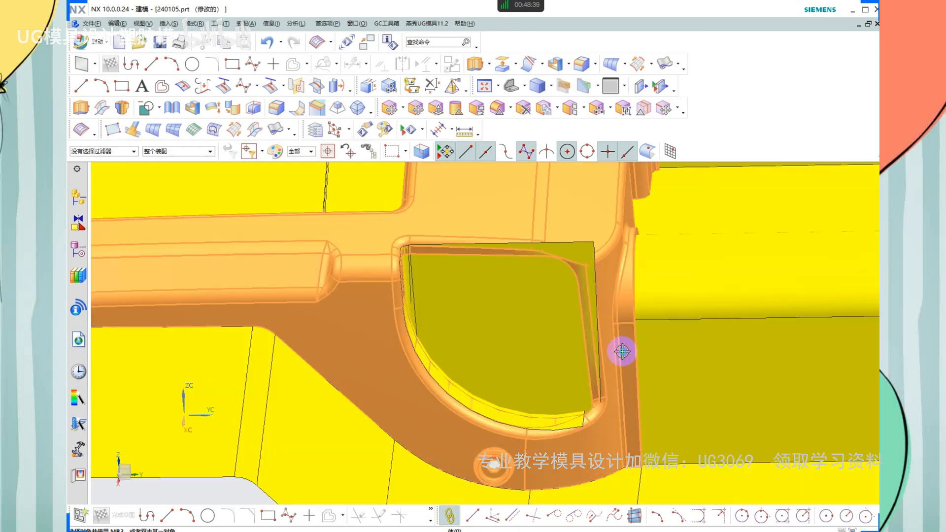
# Examine the walls of the housing's D-shaped opening in the face-analysis colour display, and return the view to shaded
pyautogui.scroll(-4, 513, 324)
pyautogui.scroll(-2, 513, 323)
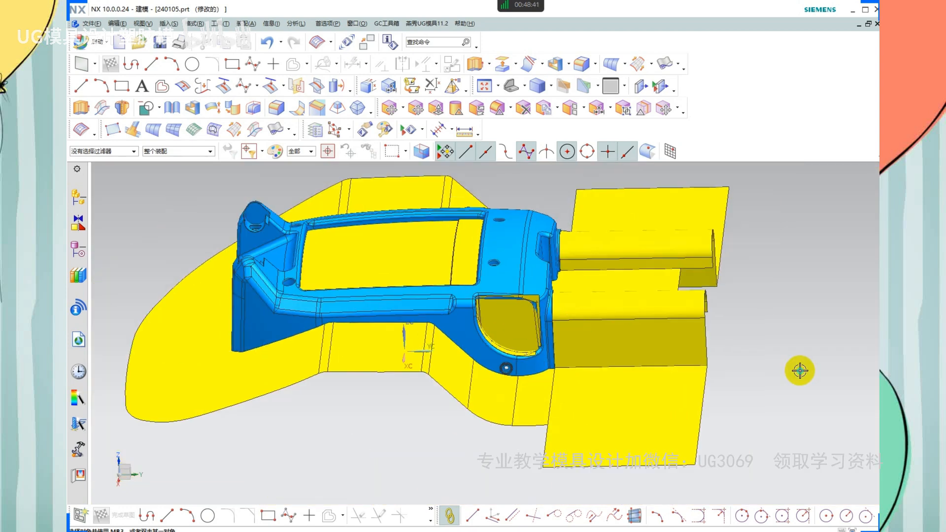
pyautogui.moveTo(799, 370); pyautogui.dragTo(816, 393, button='right')
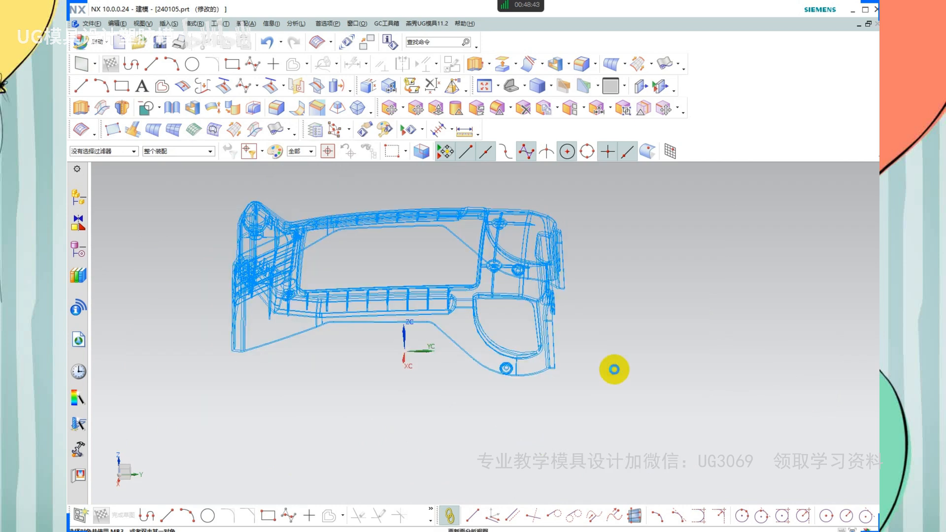
pyautogui.scroll(4, 499, 311)
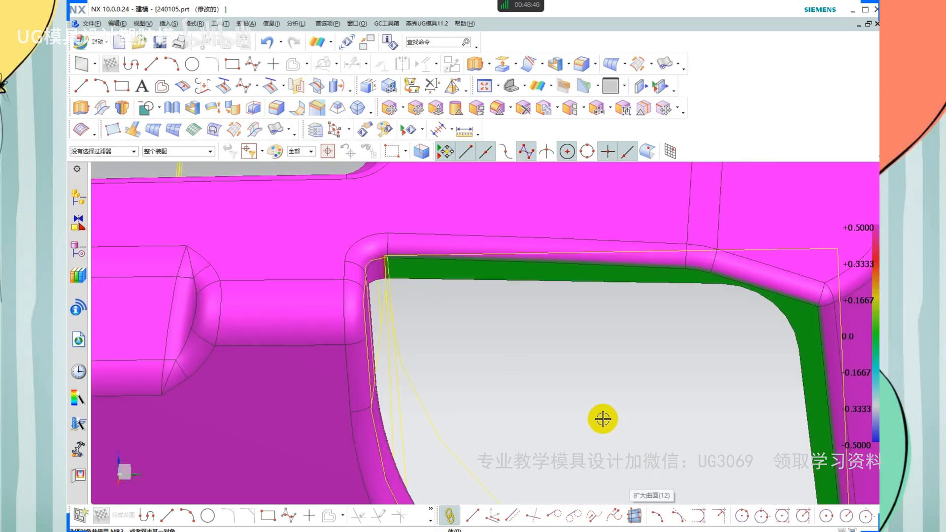
pyautogui.moveTo(469, 330)
pyautogui.mouseDown()
pyautogui.moveTo(508, 266)
pyautogui.moveTo(483, 281)
pyautogui.moveTo(532, 298)
pyautogui.mouseUp()
pyautogui.moveTo(863, 320); pyautogui.dragTo(835, 349)
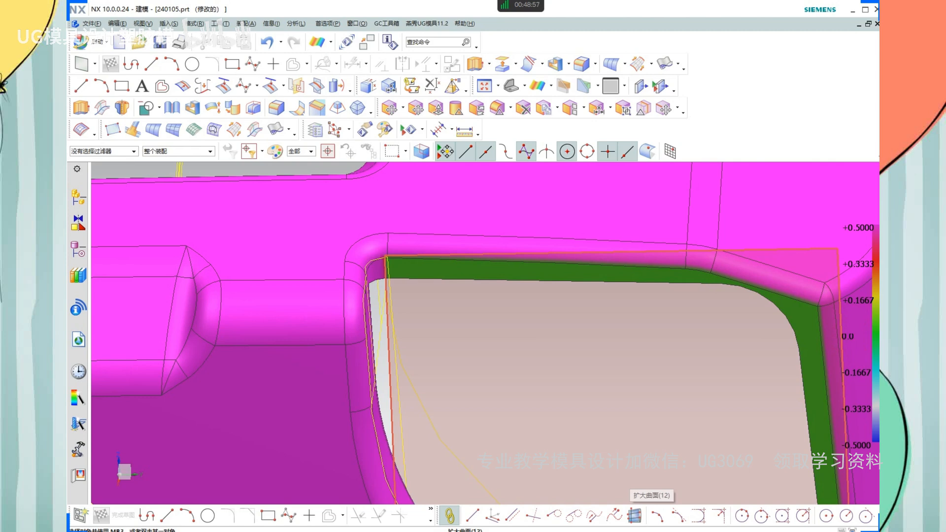
pyautogui.click(855, 365)
pyautogui.moveTo(862, 316)
pyautogui.mouseDown()
pyautogui.moveTo(871, 330)
pyautogui.moveTo(816, 313)
pyautogui.mouseUp()
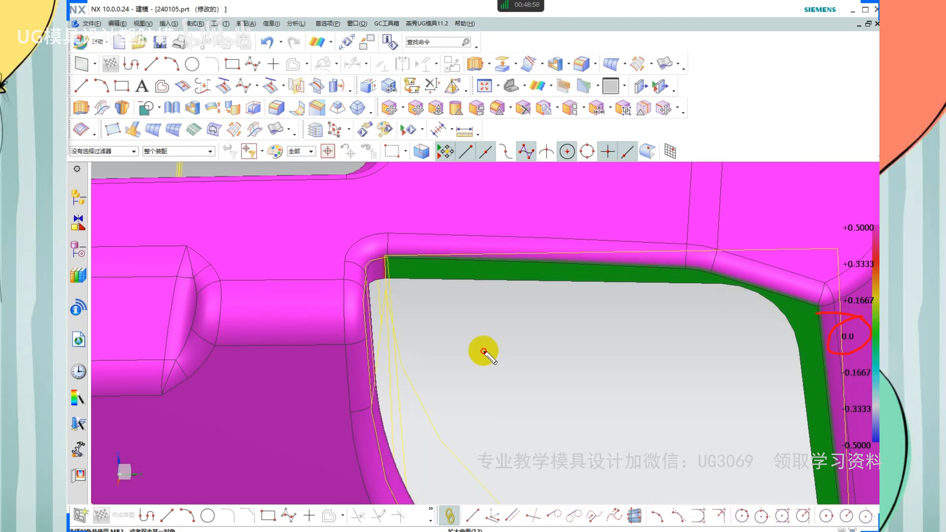
pyautogui.moveTo(483, 350); pyautogui.dragTo(520, 283)
pyautogui.moveTo(510, 274)
pyautogui.mouseDown()
pyautogui.moveTo(490, 293)
pyautogui.moveTo(536, 297)
pyautogui.mouseUp()
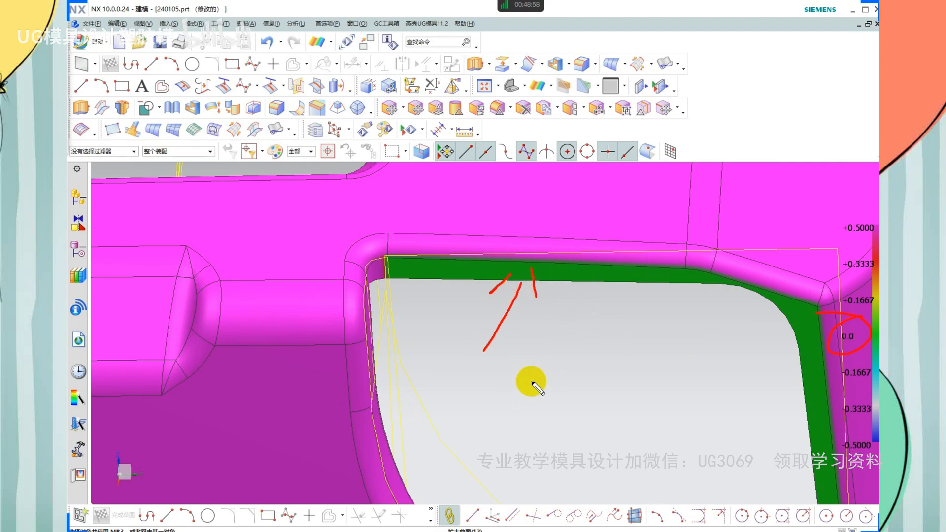
pyautogui.moveTo(532, 366)
pyautogui.mouseDown()
pyautogui.moveTo(557, 407)
pyautogui.moveTo(581, 407)
pyautogui.mouseUp()
pyautogui.moveTo(605, 387)
pyautogui.mouseDown()
pyautogui.moveTo(629, 384)
pyautogui.moveTo(670, 398)
pyautogui.moveTo(661, 386)
pyautogui.mouseUp()
pyautogui.moveTo(702, 326); pyautogui.dragTo(712, 340)
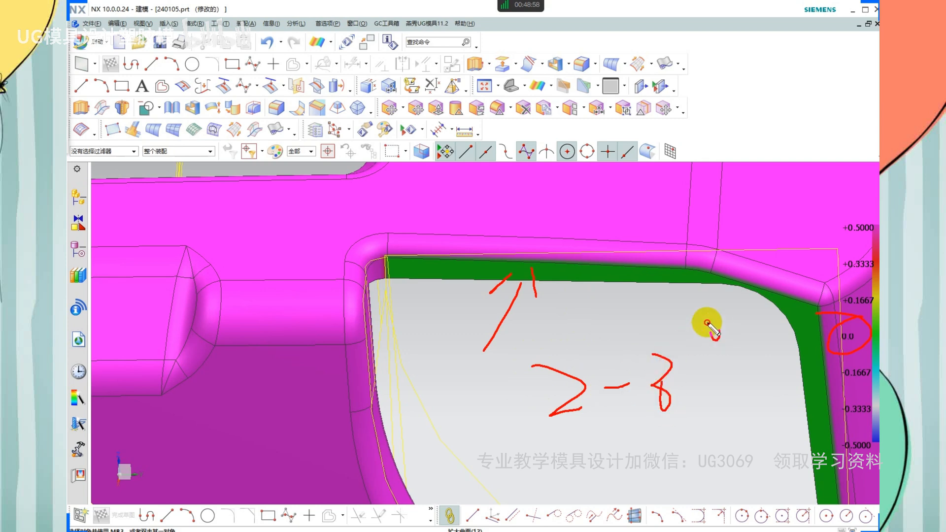
pyautogui.moveTo(583, 331); pyautogui.dragTo(584, 335)
pyautogui.moveTo(581, 430); pyautogui.dragTo(673, 428)
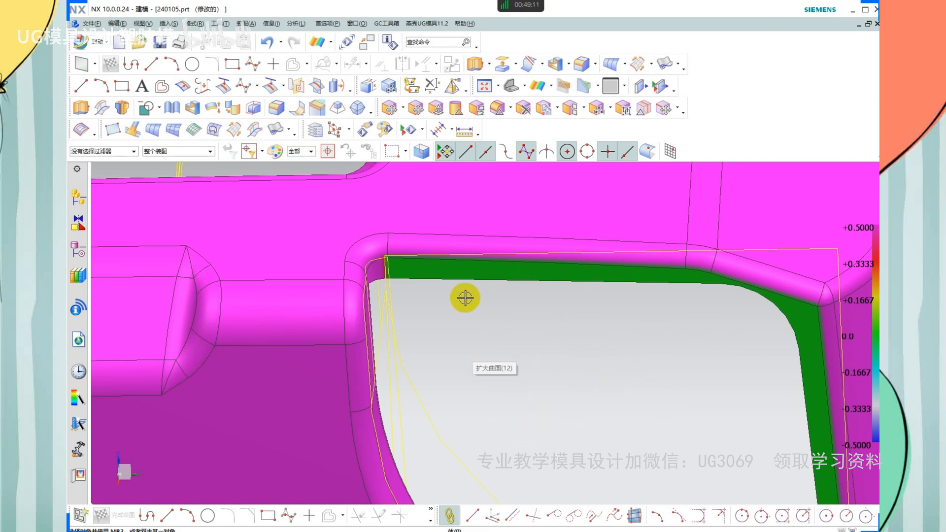
pyautogui.scroll(6, 485, 281)
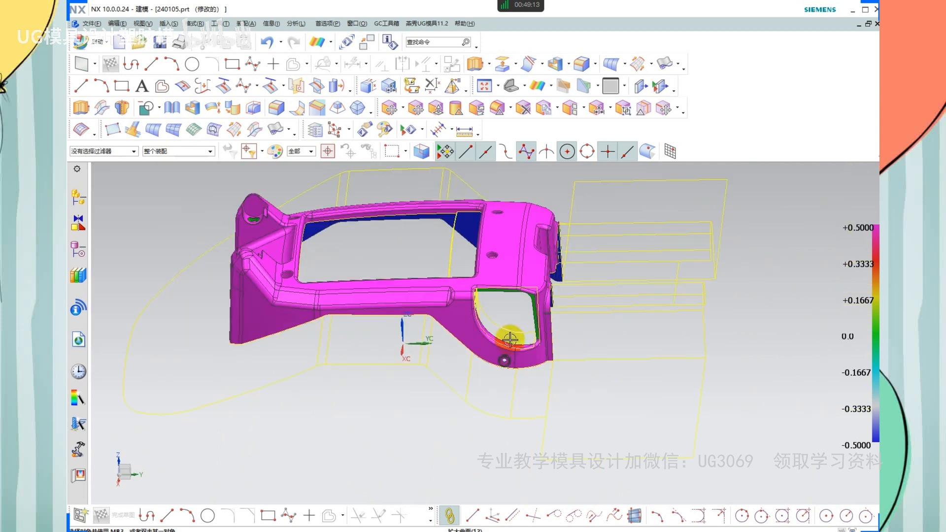
pyautogui.moveTo(428, 450); pyautogui.dragTo(428, 429, button='right')
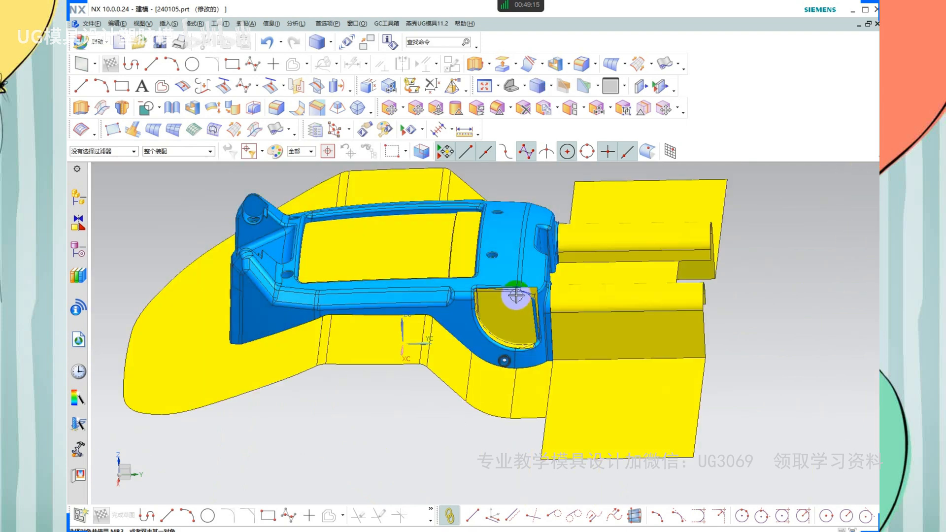
# Delete the Enlarge surfaces built across and around the housing's D-shaped opening
pyautogui.scroll(-5, 516, 295)
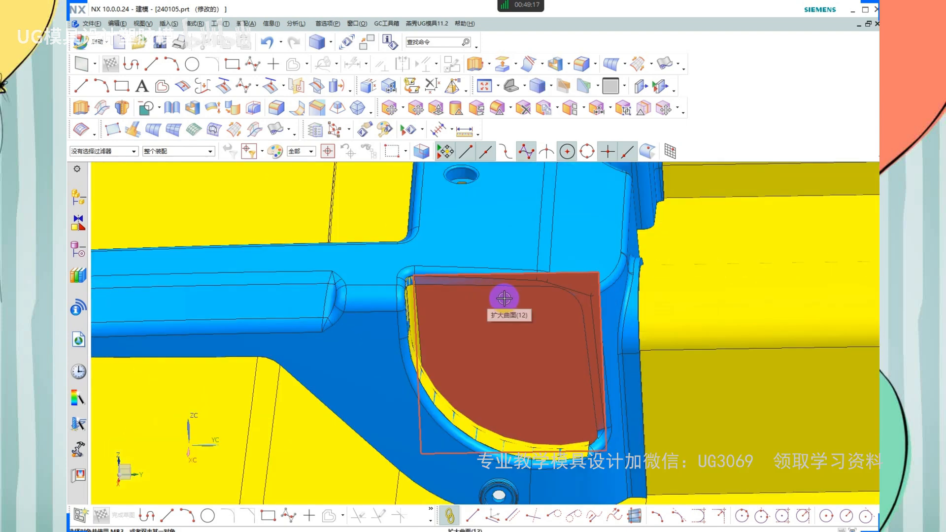
pyautogui.moveTo(508, 302); pyautogui.dragTo(421, 266, button='middle')
pyautogui.scroll(-6, 363, 266)
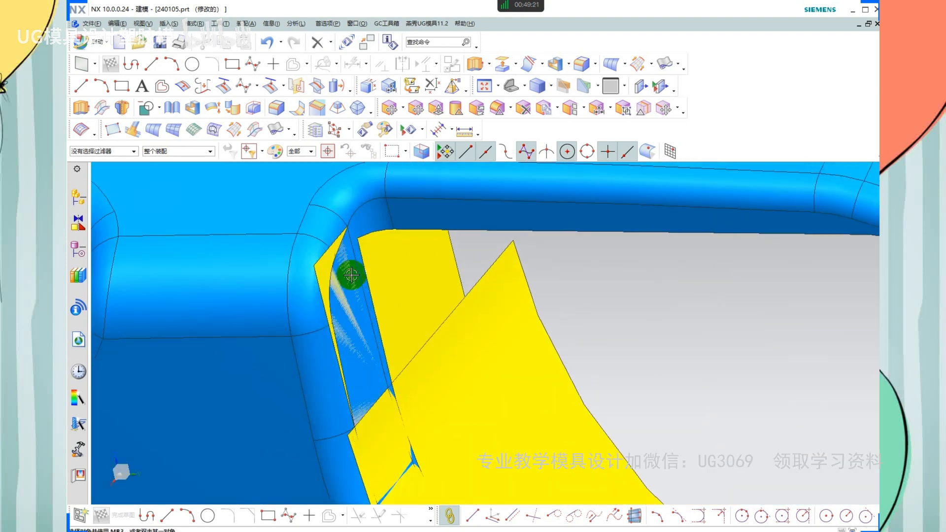
pyautogui.scroll(8, 534, 325)
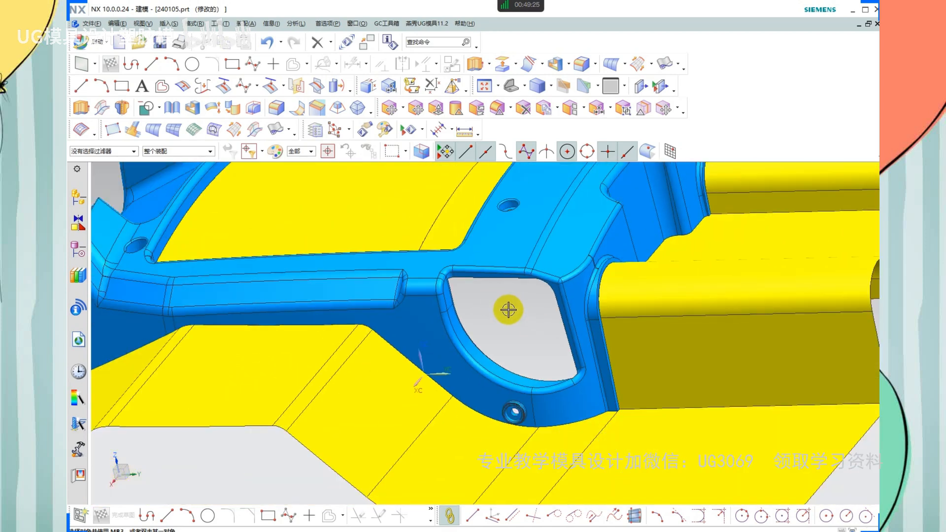
pyautogui.moveTo(489, 319); pyautogui.dragTo(496, 288)
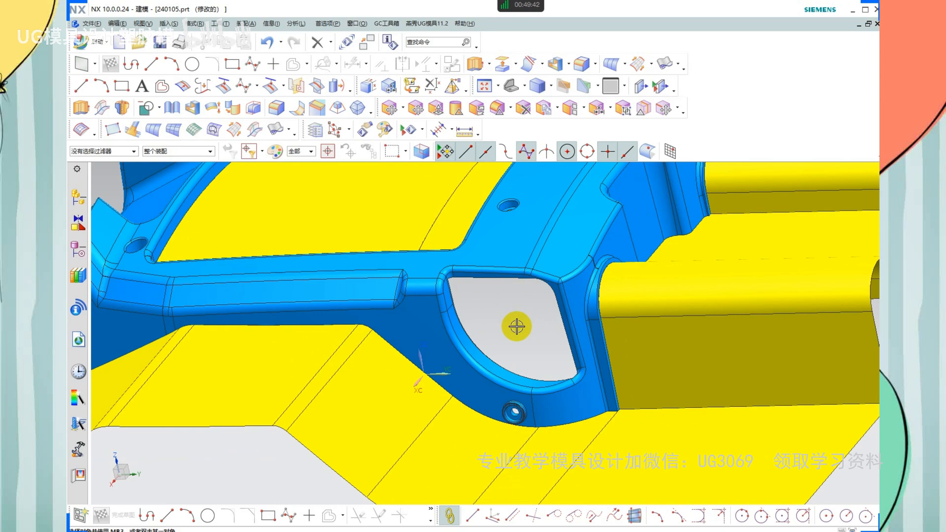
# Create an Enlarge surface from the narrow arc-edged rim face on the D-shaped opening's inner side, extending it across the opening
pyautogui.moveTo(516, 326); pyautogui.dragTo(537, 373, button='middle')
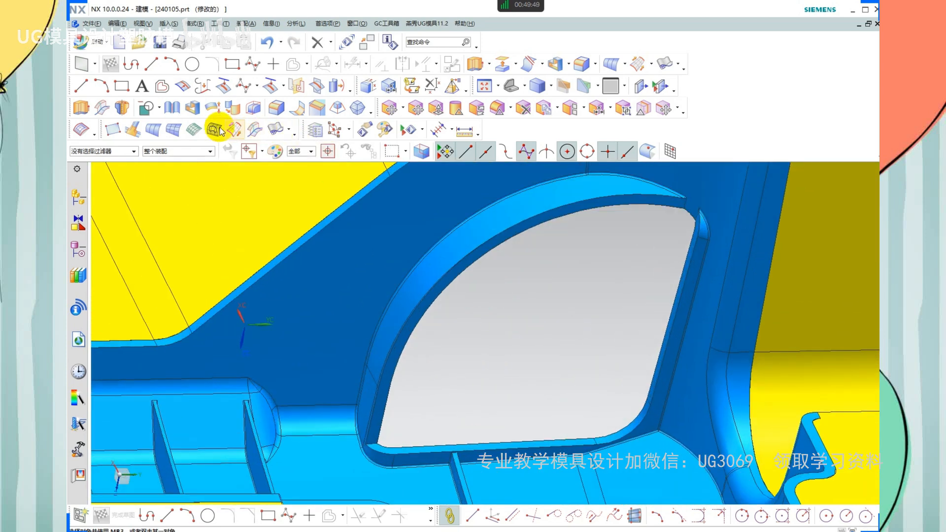
pyautogui.click(83, 130)
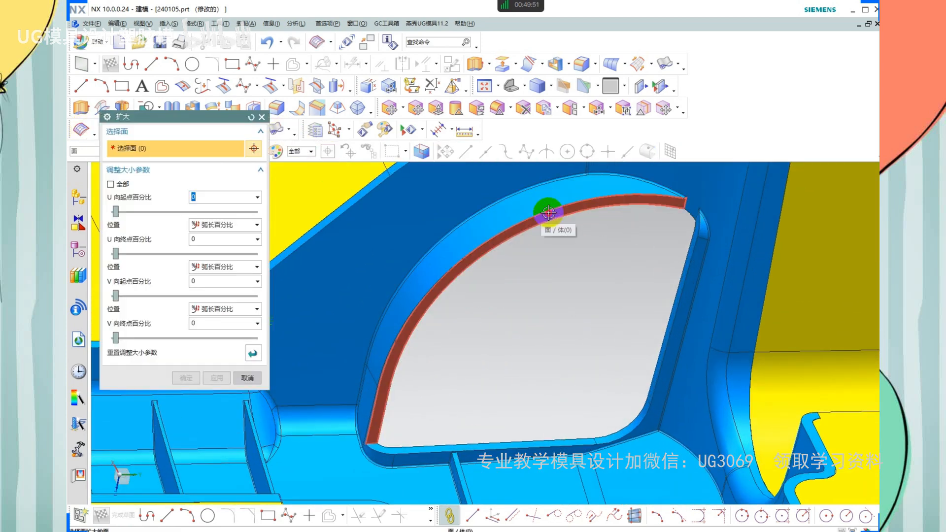
pyautogui.click(542, 219)
pyautogui.scroll(-3, 552, 306)
pyautogui.moveTo(538, 356); pyautogui.dragTo(345, 316, button='middle')
pyautogui.scroll(6, 335, 320)
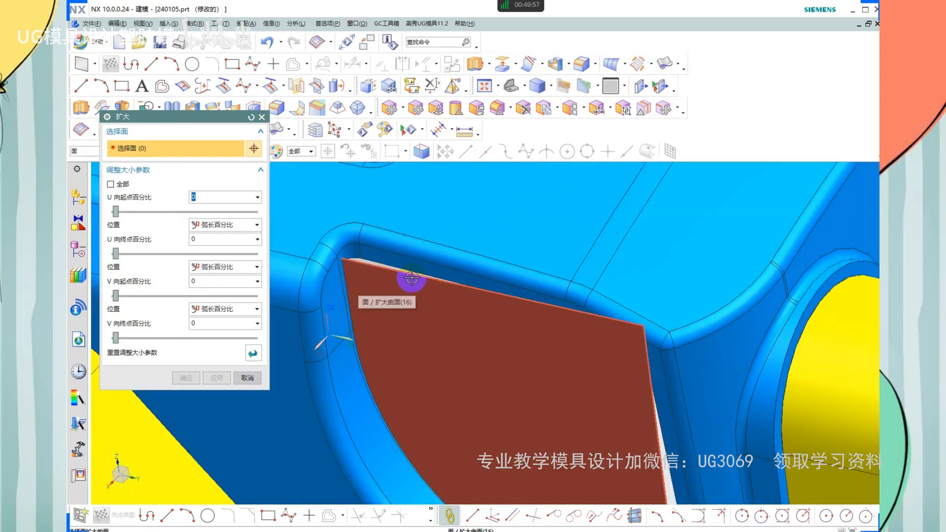
pyautogui.scroll(-7, 463, 274)
pyautogui.press('Escape')
pyautogui.moveTo(508, 295)
pyautogui.mouseDown(button='middle')
pyautogui.moveTo(542, 255)
pyautogui.moveTo(554, 208)
pyautogui.moveTo(557, 286)
pyautogui.moveTo(517, 291)
pyautogui.mouseUp(button='middle')
pyautogui.scroll(5, 450, 259)
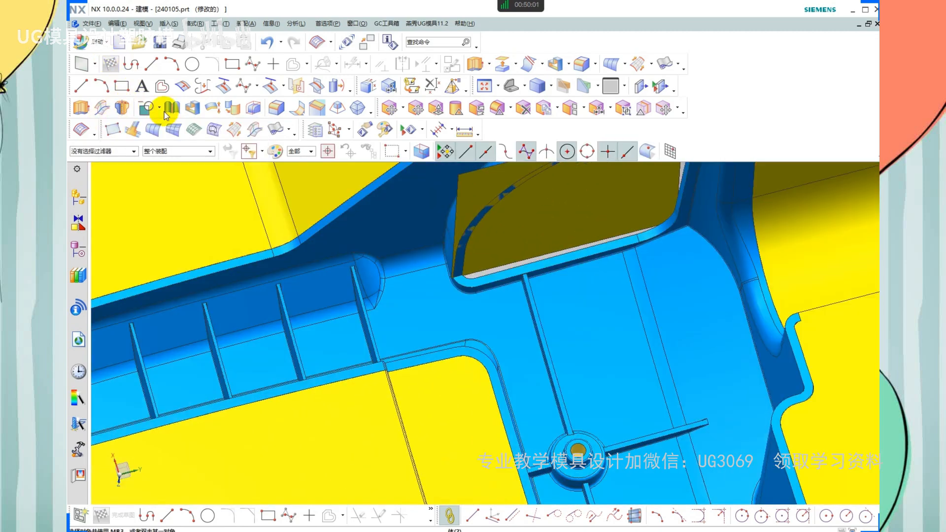
# Create Enlarge surfaces from the D-shaped opening's long straight wall face and its rounded corner face, extending the corner's V start to 120%
pyautogui.click(82, 130)
pyautogui.scroll(3, 502, 280)
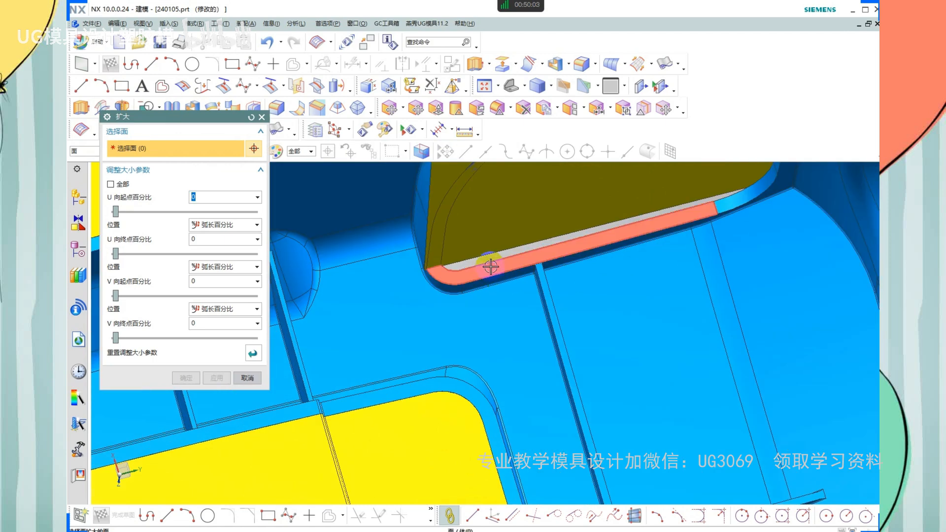
pyautogui.click(491, 267)
pyautogui.moveTo(568, 226); pyautogui.dragTo(565, 236)
pyautogui.moveTo(541, 255); pyautogui.dragTo(711, 227, button='middle')
pyautogui.click(711, 226)
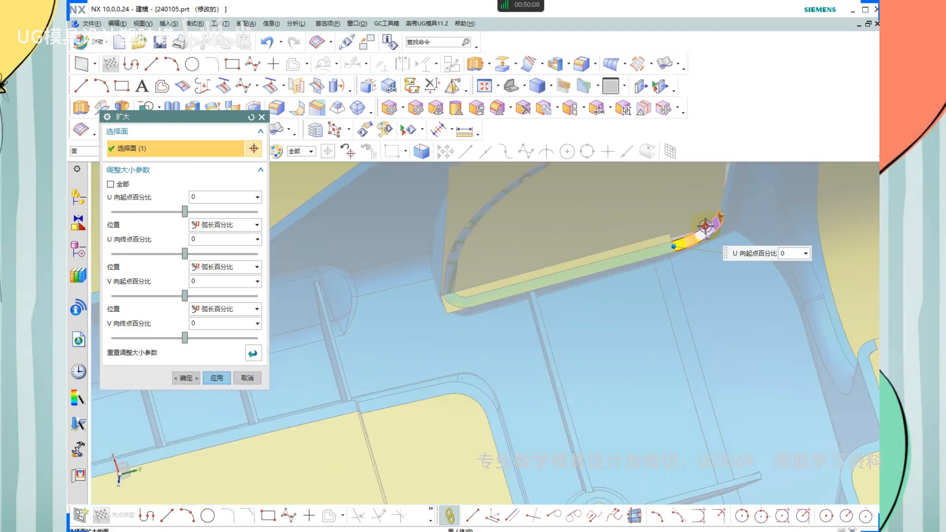
pyautogui.scroll(-3, 695, 217)
pyautogui.moveTo(709, 225); pyautogui.dragTo(653, 181)
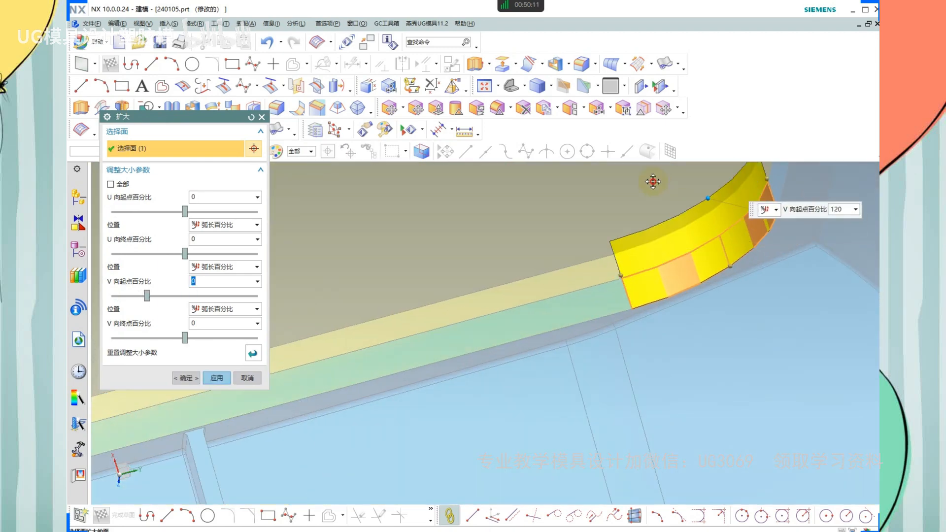
pyautogui.middleClick(614, 252)
# Examine how the new Enlarge surfaces meet the walls and corners of the D-shaped opening from the housing's outer side
pyautogui.scroll(8, 589, 255)
pyautogui.moveTo(590, 256); pyautogui.dragTo(533, 235, button='middle')
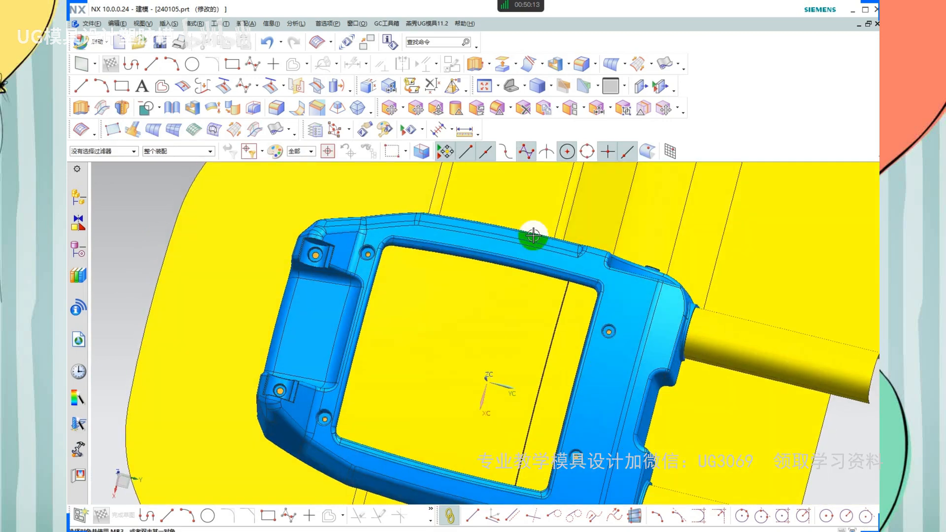
pyautogui.scroll(5, 534, 236)
pyautogui.scroll(-5, 545, 302)
pyautogui.scroll(-3, 540, 274)
pyautogui.scroll(-2, 531, 225)
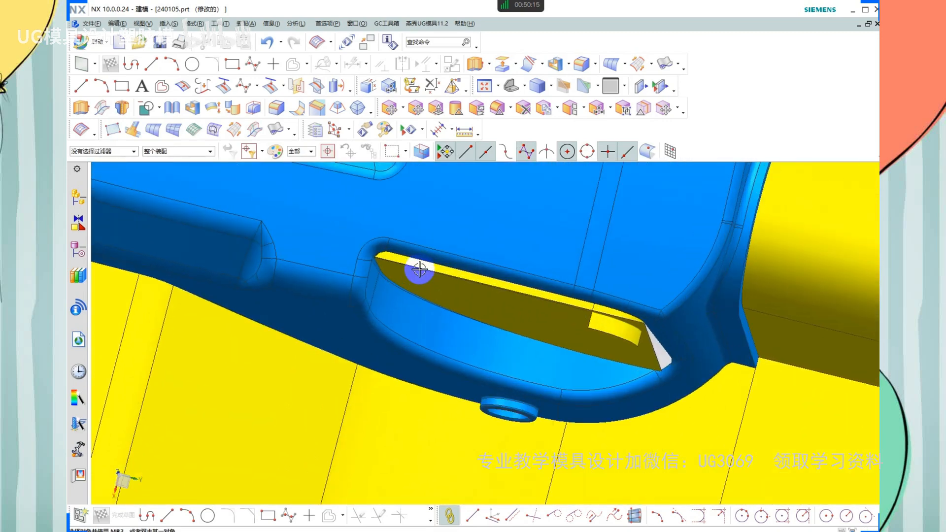
pyautogui.scroll(-5, 419, 269)
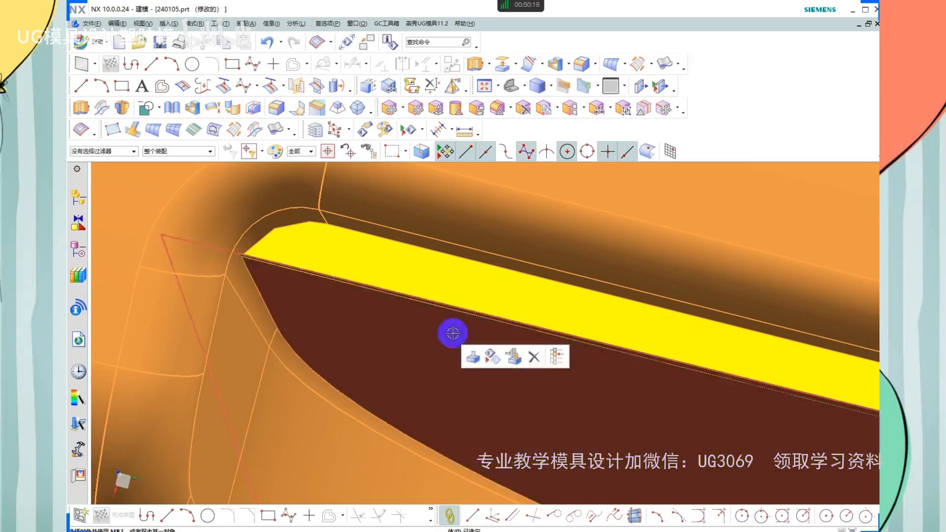
pyautogui.moveTo(450, 329); pyautogui.dragTo(509, 363, button='middle')
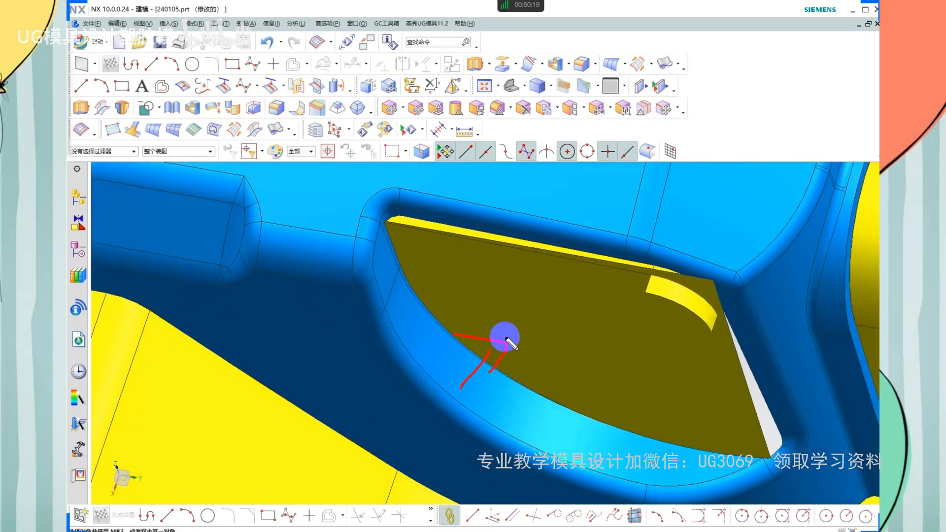
pyautogui.scroll(4, 498, 300)
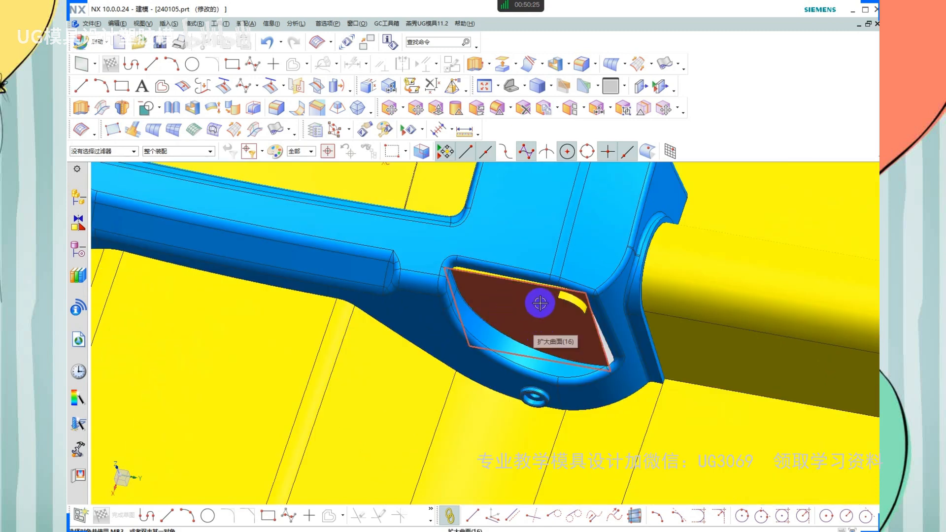
pyautogui.scroll(5, 555, 355)
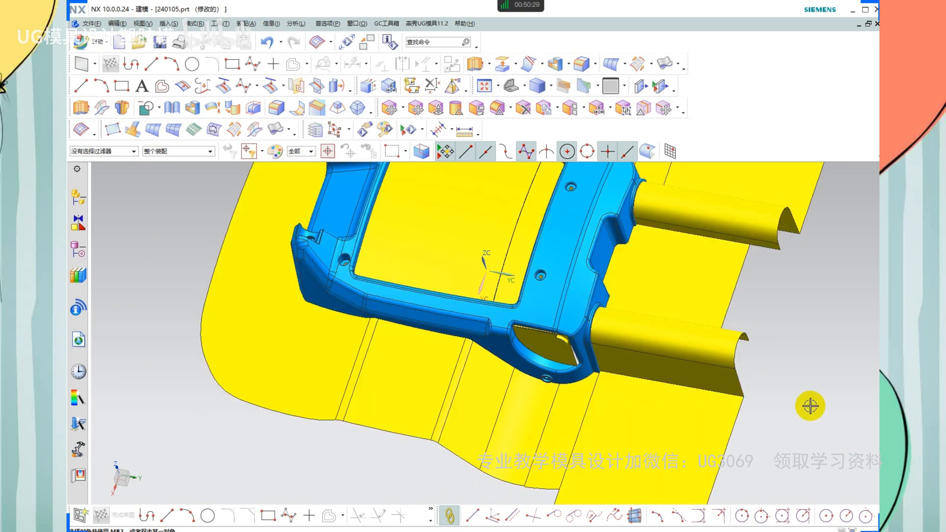
pyautogui.scroll(-5, 549, 342)
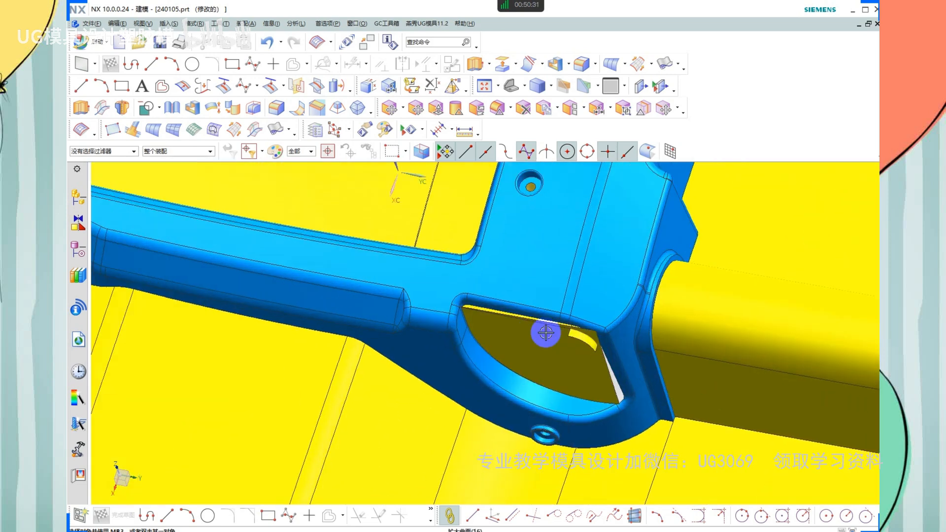
pyautogui.moveTo(545, 331); pyautogui.dragTo(565, 293, button='middle')
pyautogui.scroll(3, 566, 293)
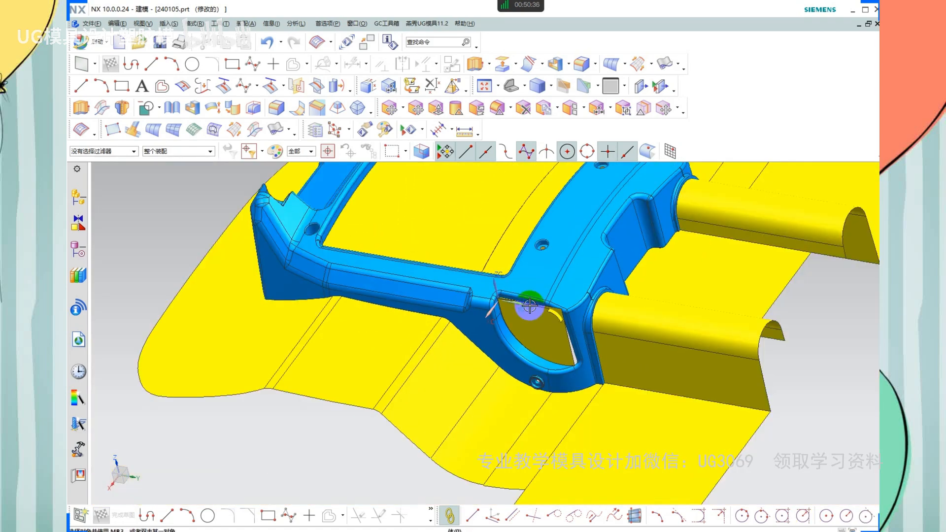
# Preview the mould parts in the 220914 folder and open GT16010-04.prt
pyautogui.click(139, 46)
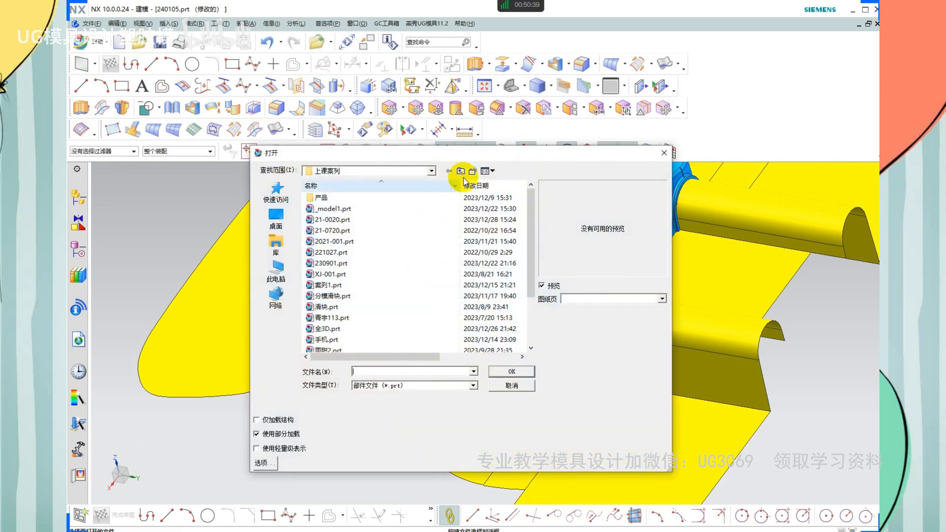
pyautogui.click(453, 173)
pyautogui.scroll(1, 337, 215)
pyautogui.doubleClick(337, 219)
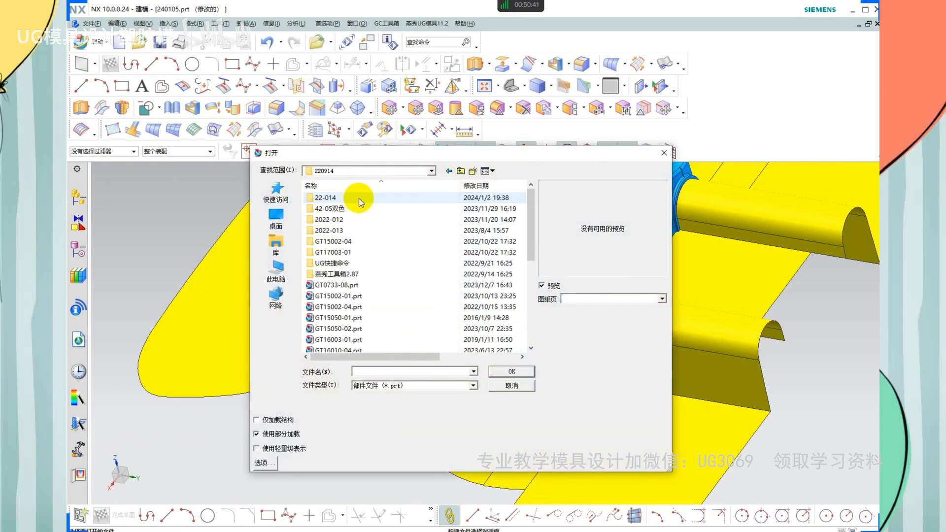
pyautogui.click(354, 296)
pyautogui.click(347, 307)
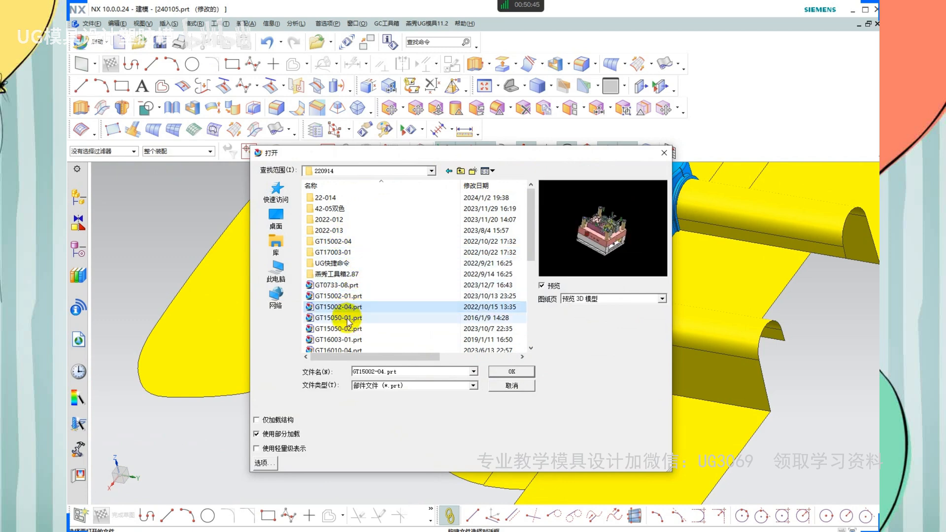
pyautogui.click(351, 319)
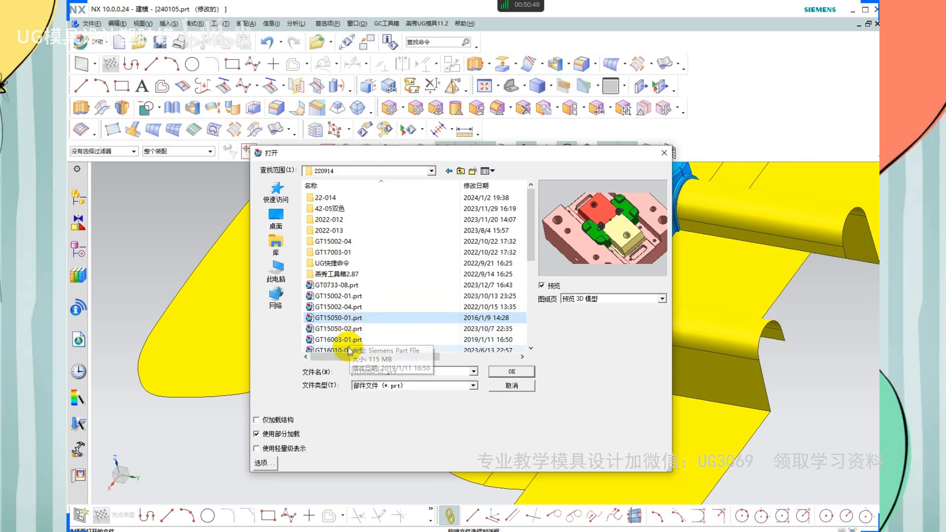
pyautogui.scroll(-2, 348, 327)
pyautogui.click(346, 285)
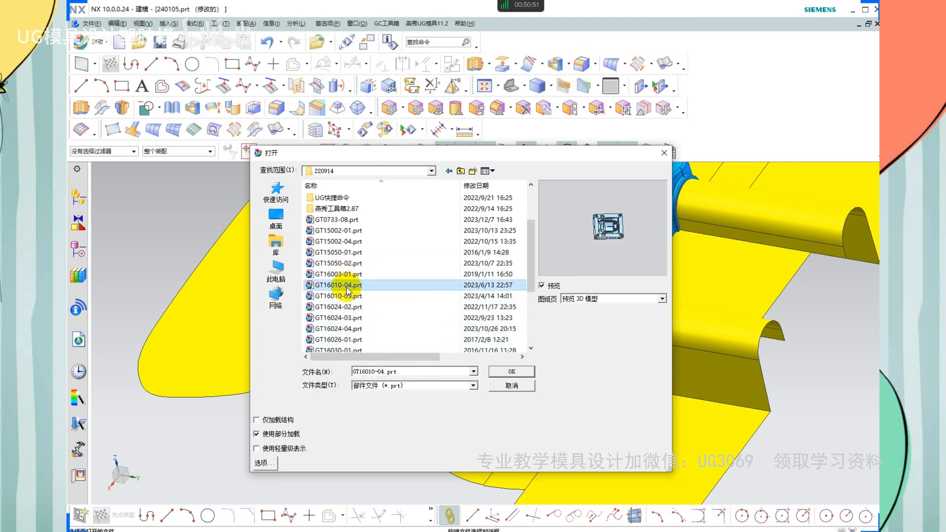
pyautogui.doubleClick(336, 287)
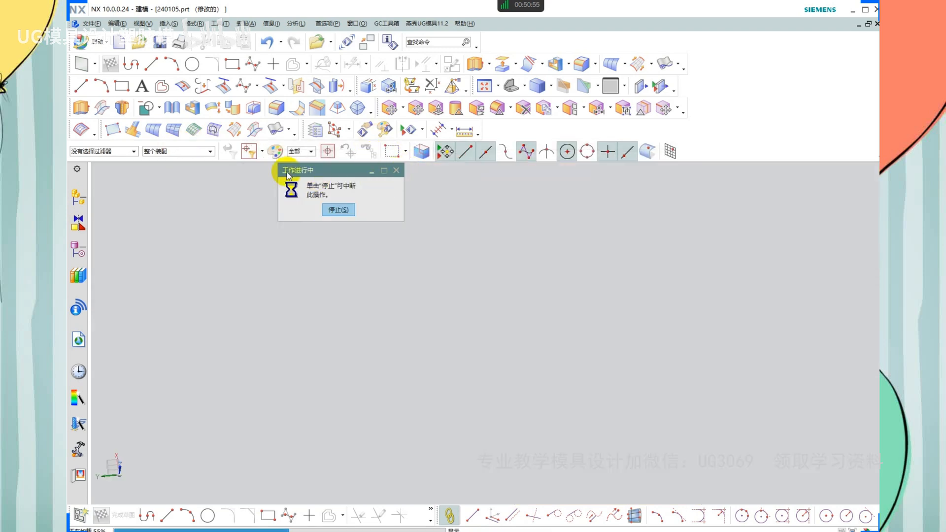
# Examine how the yellow core body shuts off the D-shaped opening's walls and rounded corner in the reference mould
pyautogui.scroll(4, 332, 243)
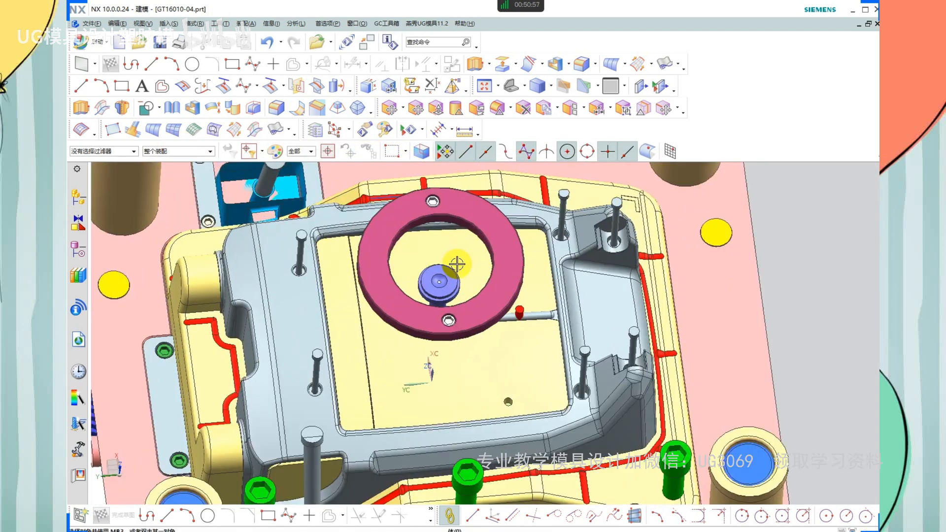
pyautogui.scroll(2, 513, 300)
pyautogui.moveTo(522, 292)
pyautogui.keyDown('shift'); pyautogui.mouseDown(button='middle')
pyautogui.moveTo(553, 266)
pyautogui.moveTo(608, 151)
pyautogui.mouseUp(button='middle'); pyautogui.keyUp('shift')
pyautogui.keyDown('shift'); pyautogui.moveTo(526, 361); pyautogui.dragTo(583, 274, button='middle'); pyautogui.keyUp('shift')
pyautogui.scroll(1, 315, 381)
pyautogui.scroll(6, 353, 312)
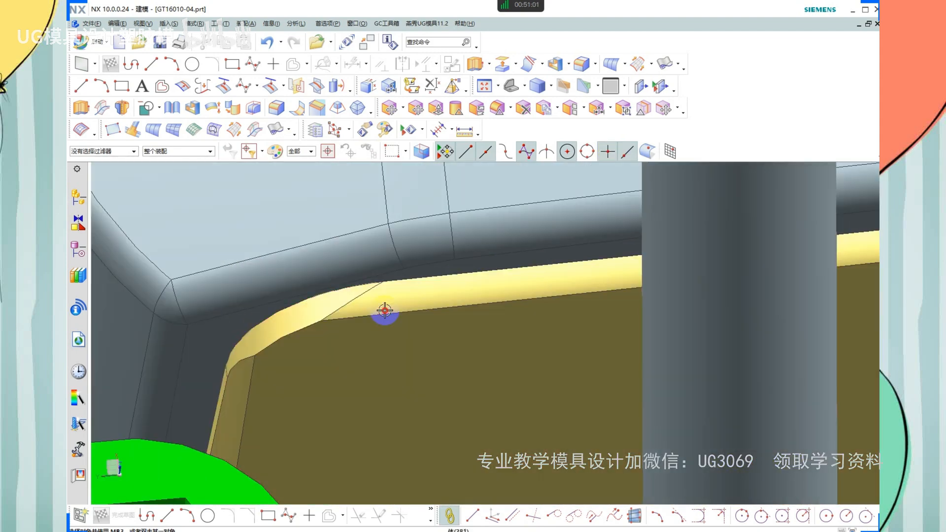
pyautogui.click(430, 326)
pyautogui.scroll(-2, 386, 305)
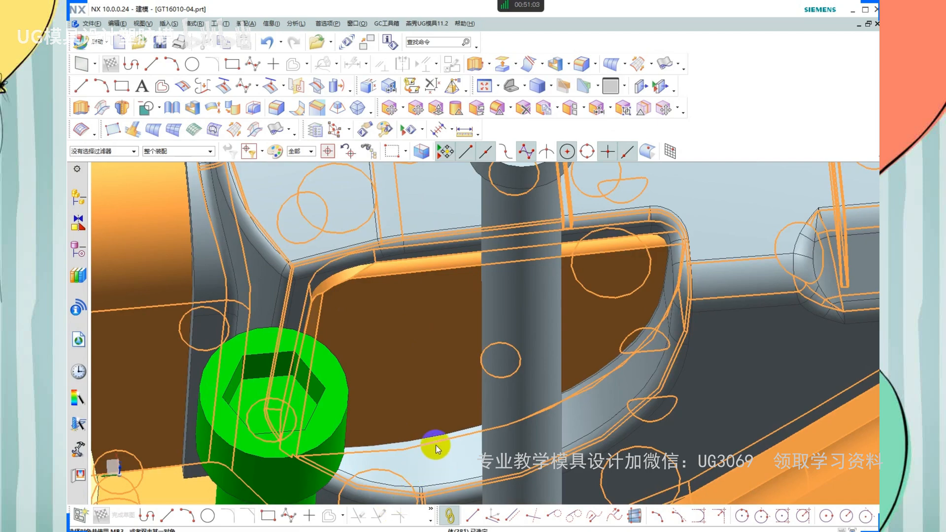
pyautogui.scroll(3, 436, 449)
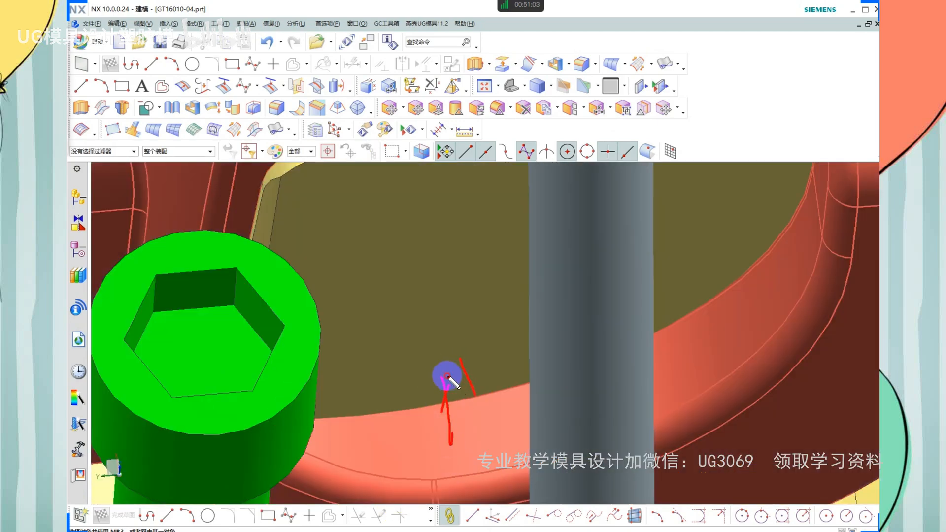
pyautogui.press('Escape')
pyautogui.scroll(-4, 440, 380)
pyautogui.scroll(5, 406, 306)
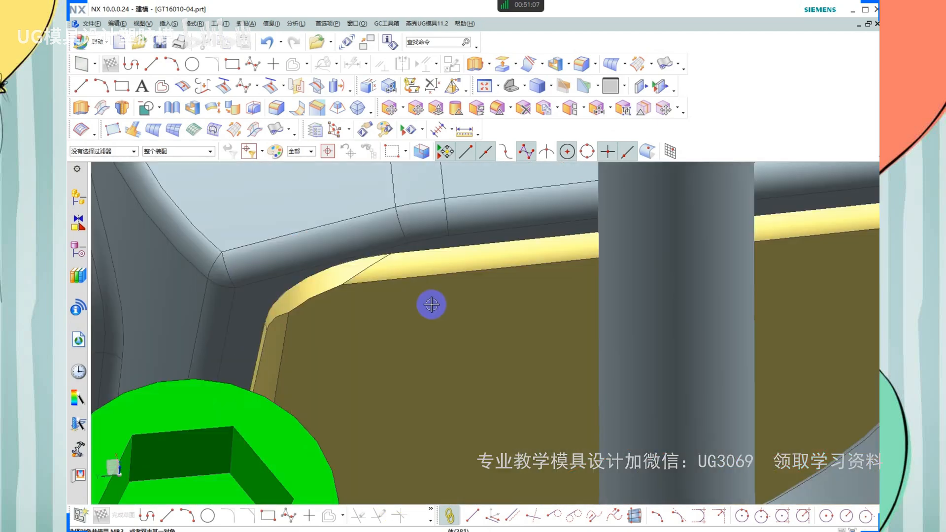
# Hide the yellow core body in the reference mould to expose the housing's D-shaped opening
pyautogui.click(406, 313)
pyautogui.hotkey('ctrl', 'b')
pyautogui.scroll(-2, 416, 297)
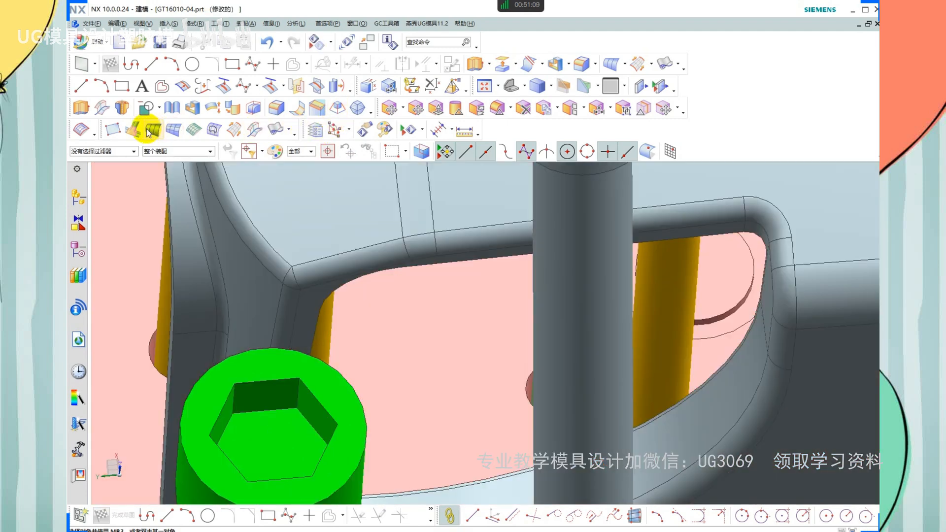
# Try an Enlarge surface from the reference opening's long straight wall face, extending its V end to 23%
pyautogui.click(466, 258)
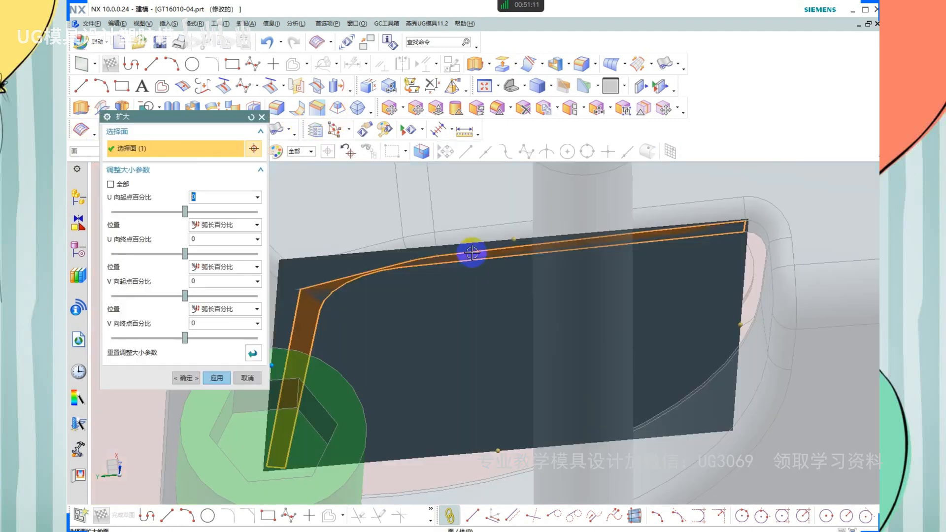
pyautogui.scroll(-2, 481, 254)
pyautogui.moveTo(499, 245); pyautogui.dragTo(499, 212)
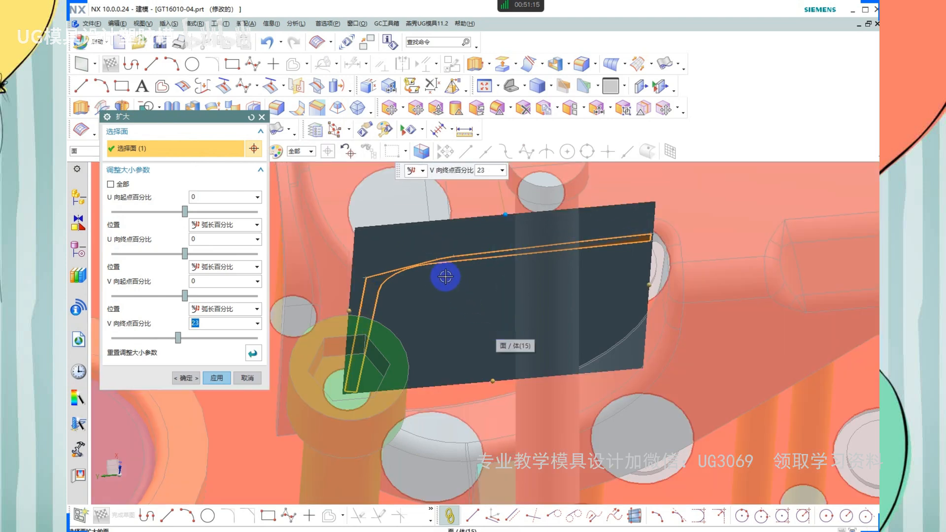
pyautogui.scroll(-2, 444, 277)
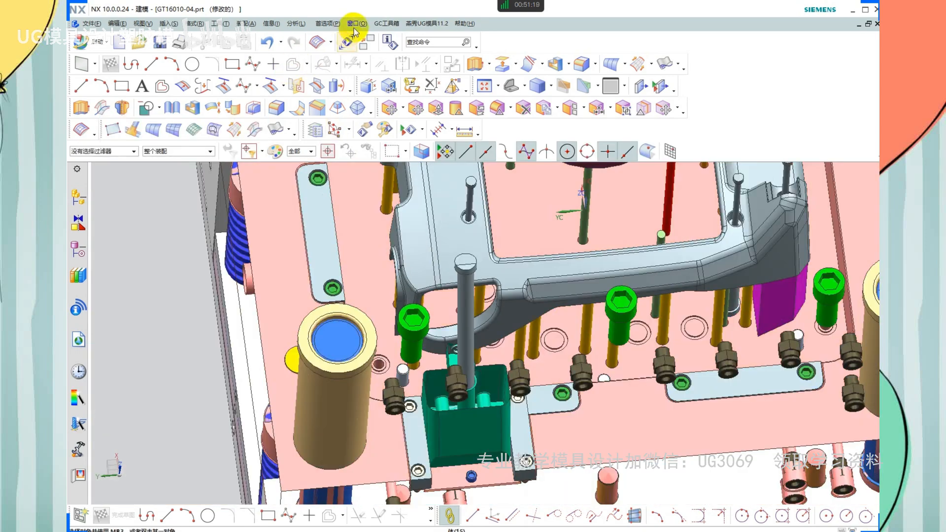
# Switch back to 240105.prt and delete the large Enlarge surface spanning the D-shaped opening
pyautogui.click(357, 23)
pyautogui.click(380, 145)
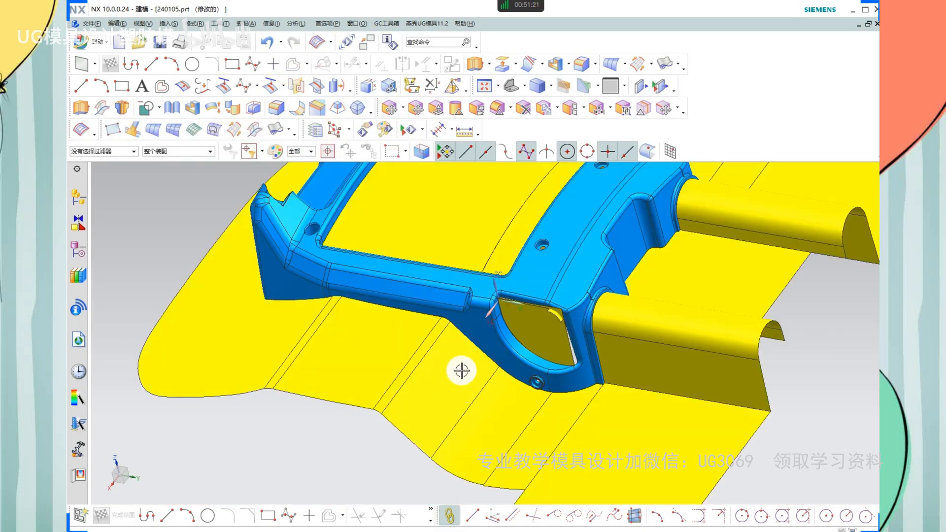
pyautogui.scroll(-1, 538, 344)
pyautogui.scroll(6, 427, 289)
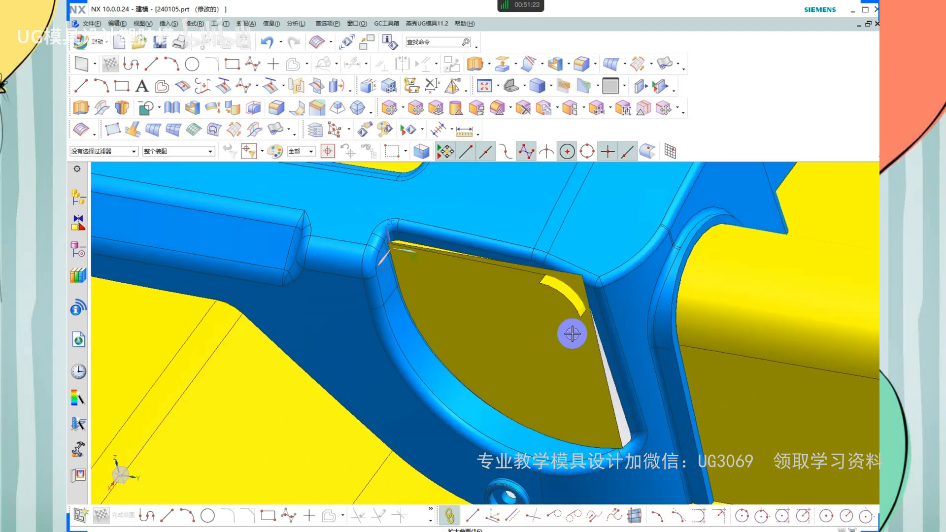
pyautogui.click(535, 312)
pyautogui.hotkey('ctrl', 'd')
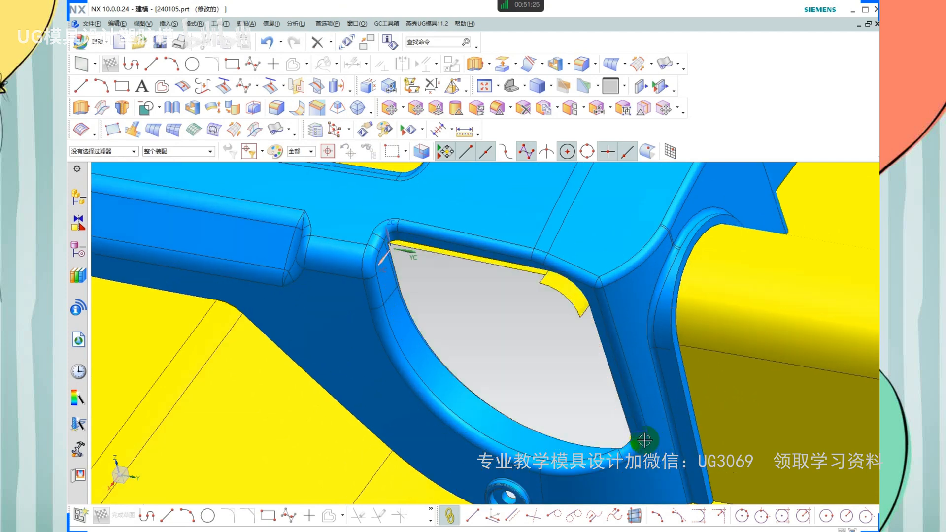
# Extrude the short lower end edge of the D-shaped opening's narrow side wall face along the ZC direction
pyautogui.scroll(2, 645, 440)
pyautogui.press('x')
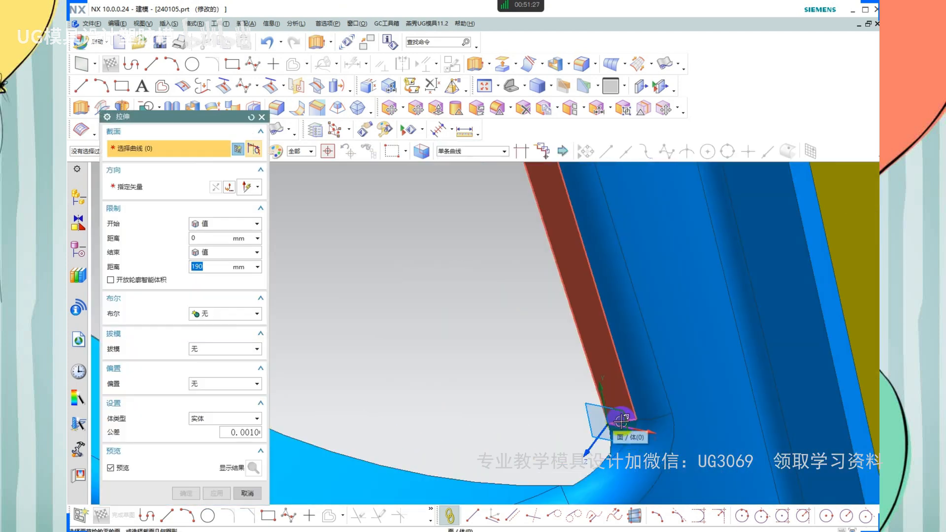
pyautogui.click(621, 420)
pyautogui.scroll(-3, 614, 425)
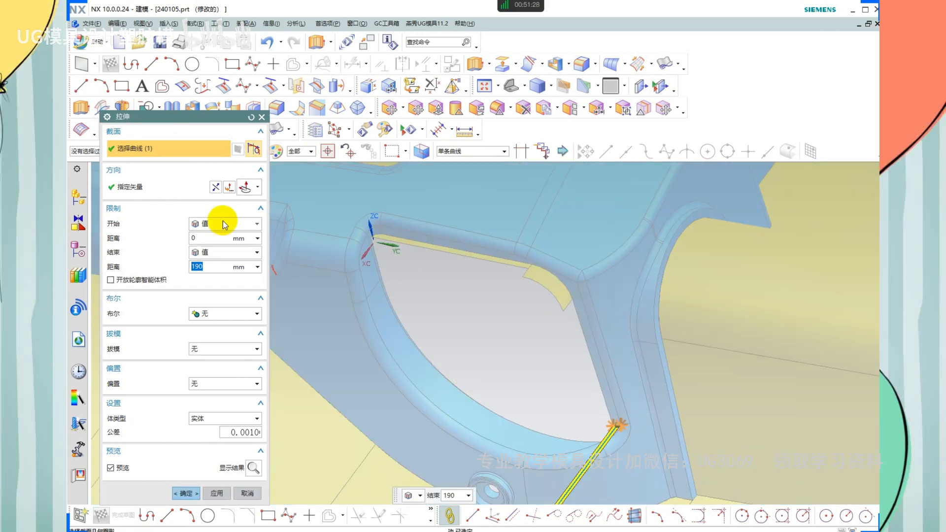
pyautogui.click(257, 187)
pyautogui.click(246, 316)
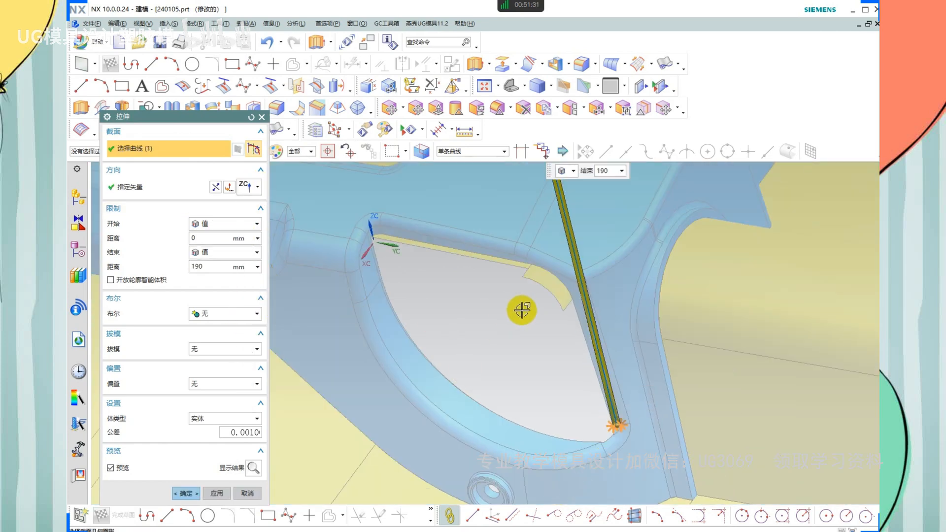
# Apply a 2-degree draft from the start limit to the 190 mm extrusion at the window opening and create it
pyautogui.scroll(2, 564, 274)
pyautogui.click(230, 350)
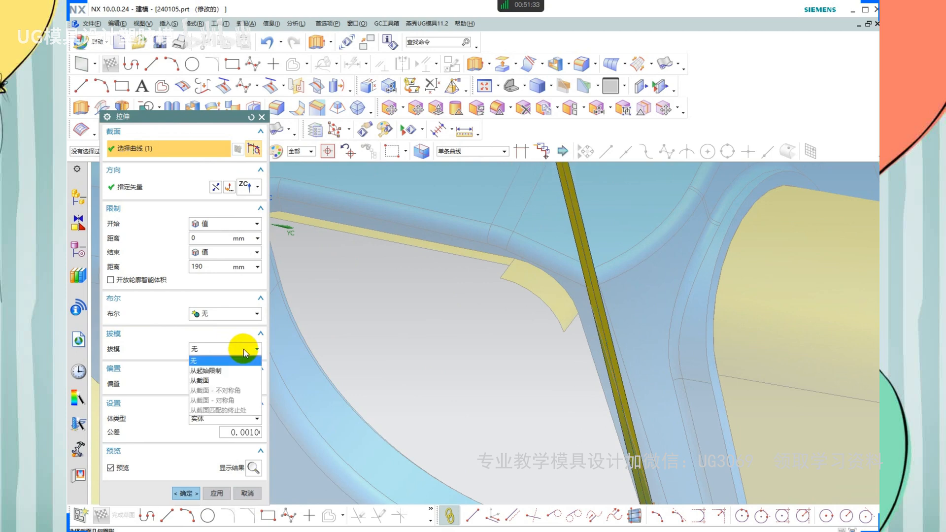
pyautogui.click(218, 372)
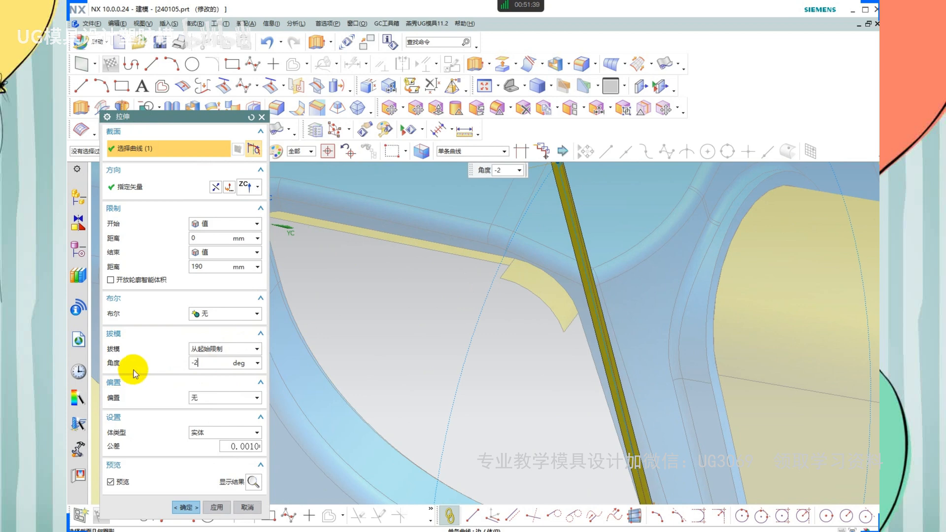
pyautogui.write('-2')
pyautogui.press('Return')
pyautogui.scroll(-3, 570, 299)
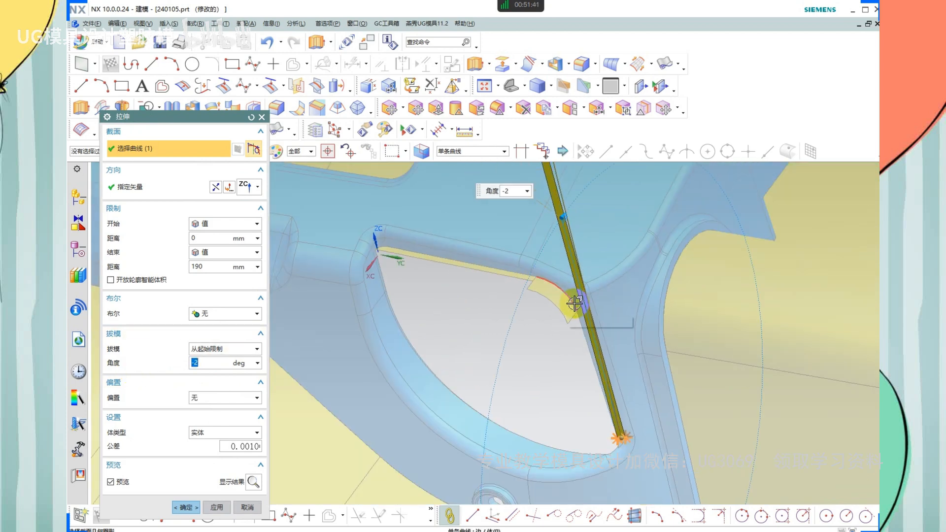
pyautogui.write('2')
pyautogui.press('Return')
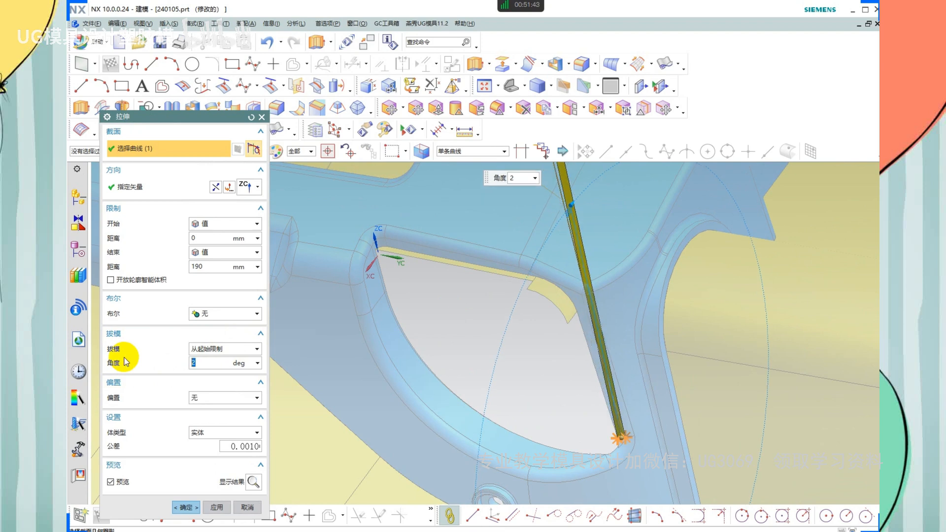
pyautogui.middleClick(460, 386)
# Extend the long edge of the extruded sheet across the window opening, first by 5 mm and then farther, with output as the original sheet
pyautogui.scroll(3, 565, 311)
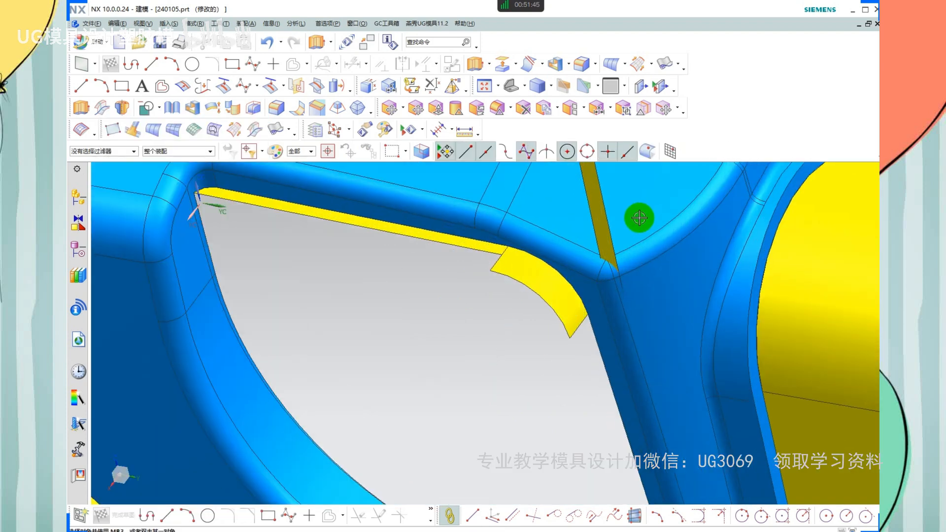
pyautogui.scroll(-3, 636, 323)
pyautogui.click(545, 65)
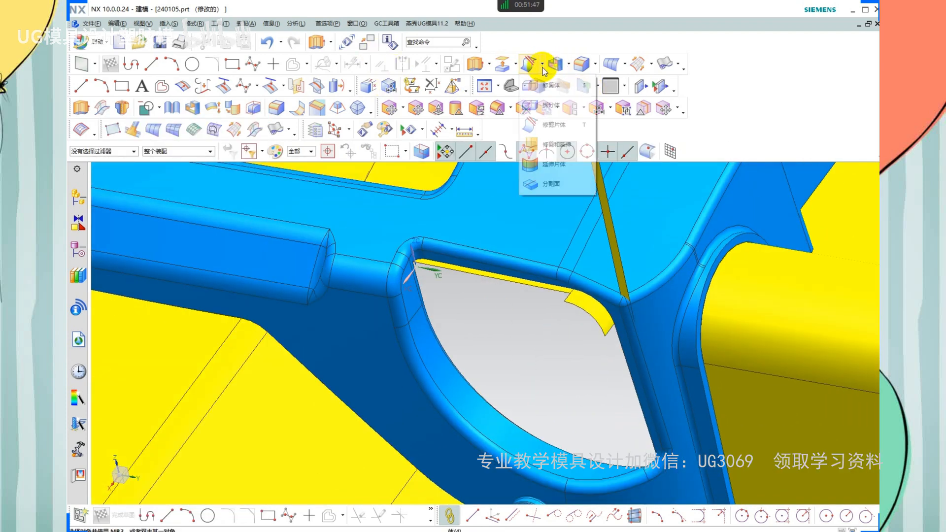
pyautogui.click(546, 165)
pyautogui.click(246, 263)
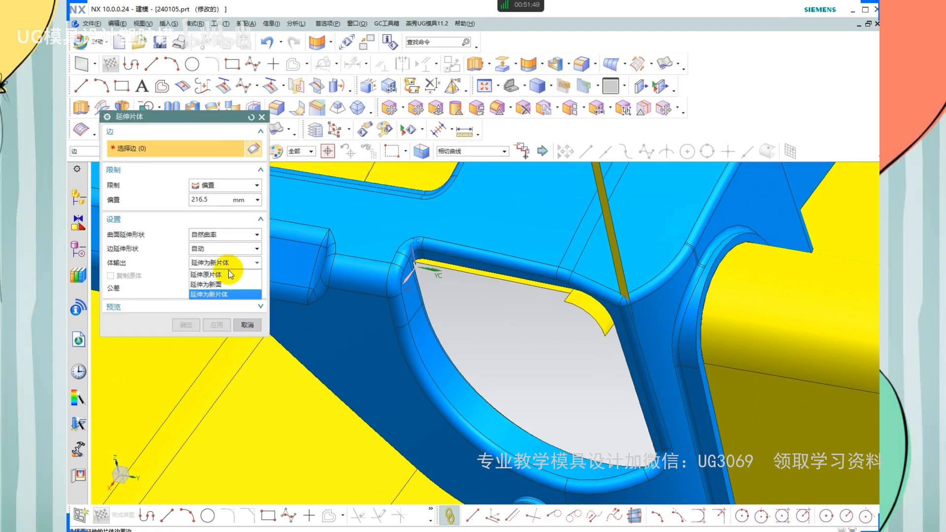
pyautogui.click(217, 276)
pyautogui.click(615, 257)
pyautogui.scroll(1, 582, 265)
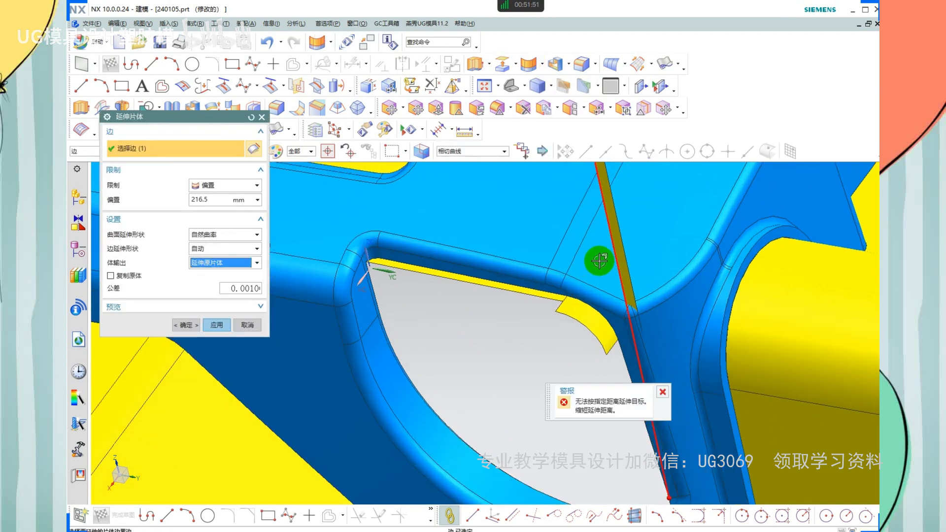
pyautogui.scroll(-2, 565, 306)
pyautogui.click(209, 198)
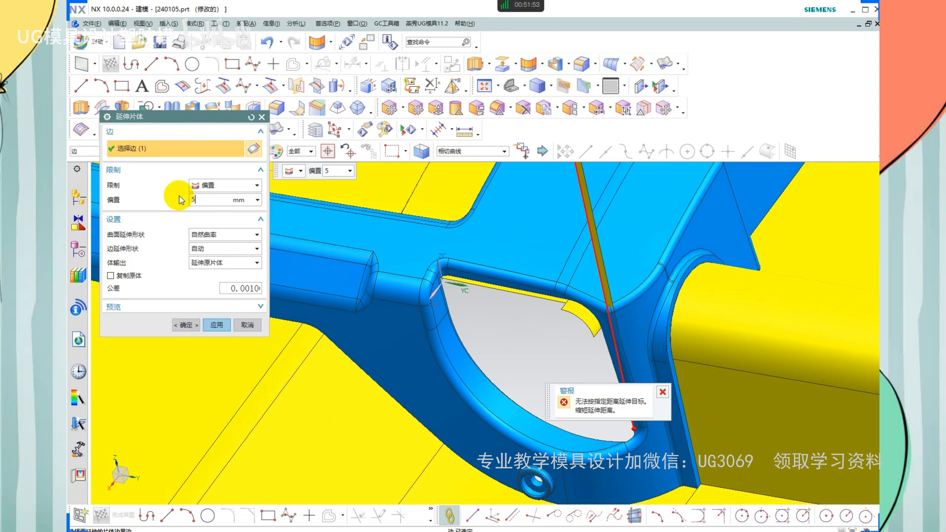
pyautogui.write('5')
pyautogui.press('Return')
pyautogui.moveTo(576, 243); pyautogui.dragTo(493, 234)
pyautogui.scroll(3, 591, 283)
pyautogui.middleClick(564, 291)
pyautogui.scroll(2, 549, 301)
pyautogui.middleClick(522, 288)
pyautogui.scroll(2, 507, 285)
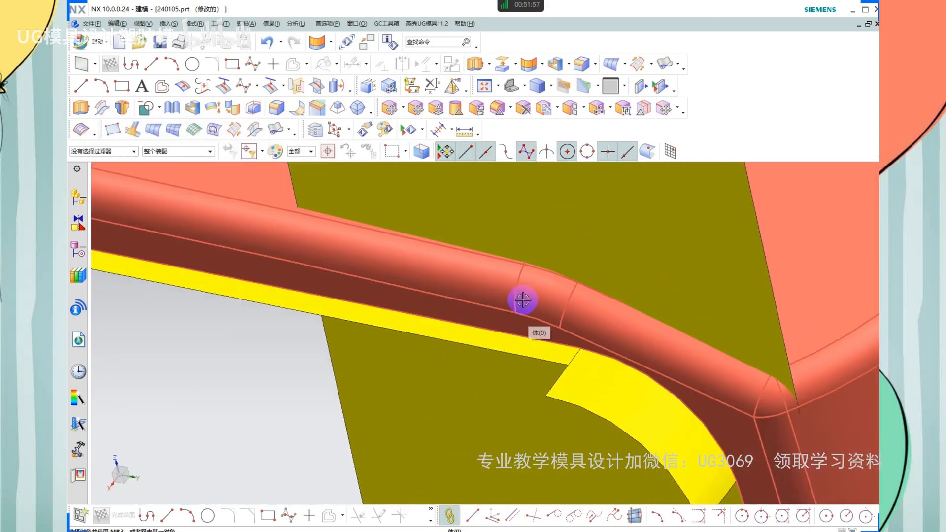
# Measure the minimum distance from the corner of the window's upper fillet to the extended sheet
pyautogui.click(464, 131)
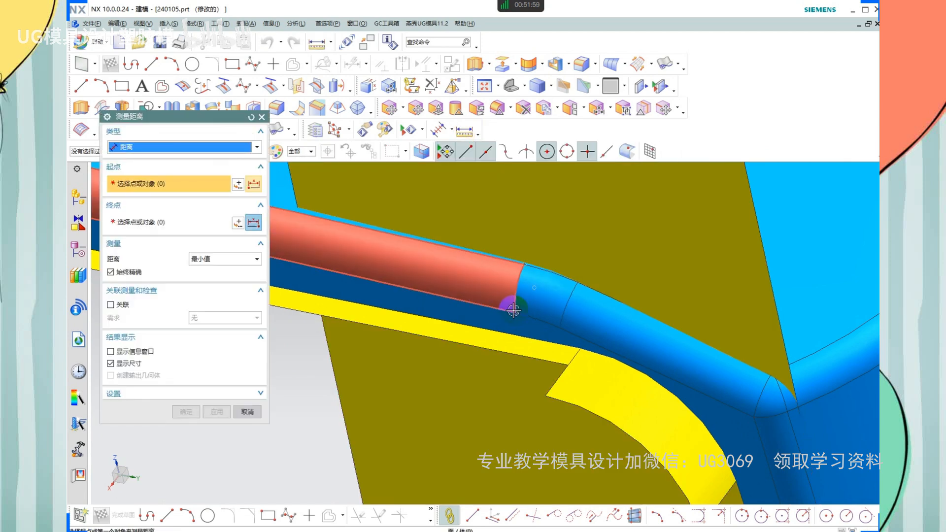
pyautogui.click(516, 311)
pyautogui.scroll(2, 530, 269)
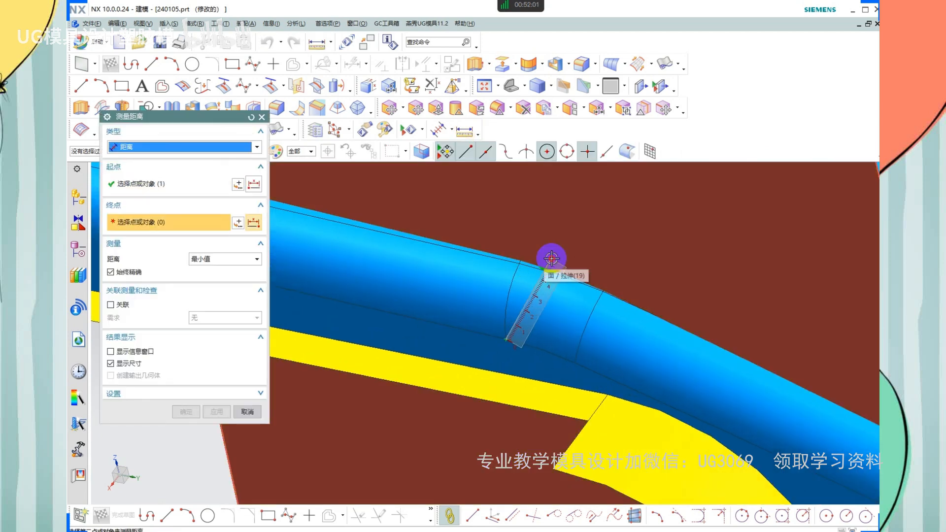
pyautogui.click(551, 258)
pyautogui.moveTo(541, 272); pyautogui.dragTo(522, 311, button='middle')
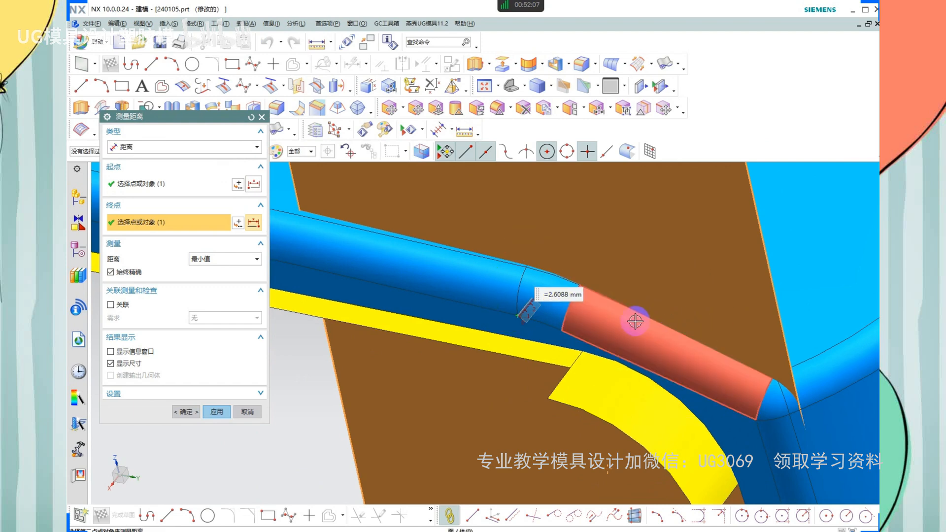
pyautogui.moveTo(633, 316); pyautogui.dragTo(561, 300, button='middle')
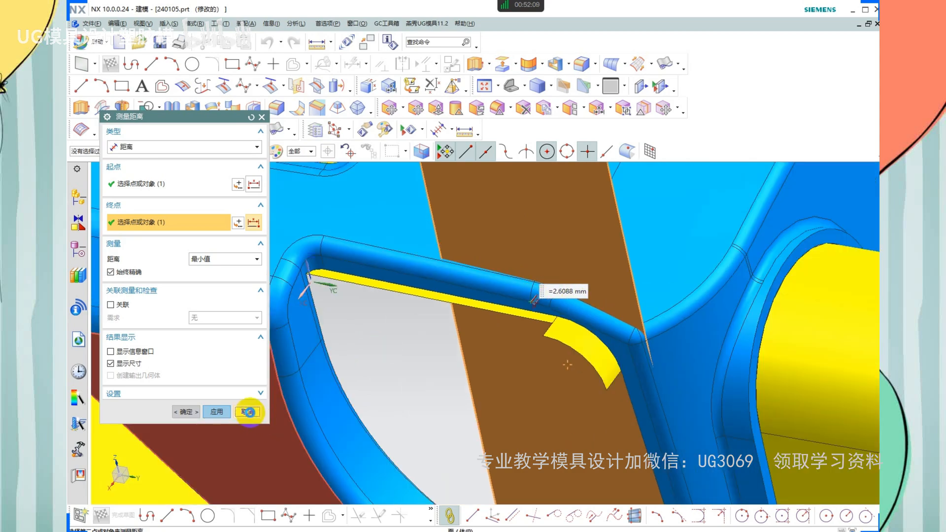
pyautogui.click(251, 412)
pyautogui.scroll(-3, 512, 293)
# Remove the parameters from all visible bodies
pyautogui.press('r')
pyautogui.scroll(-4, 509, 317)
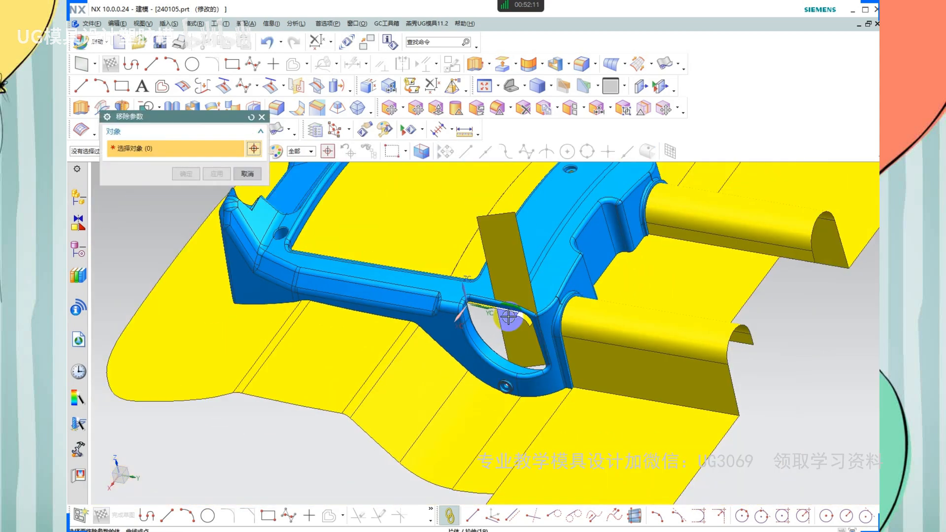
pyautogui.scroll(-2, 508, 317)
pyautogui.moveTo(650, 201); pyautogui.dragTo(398, 394)
pyautogui.middleClick(548, 315)
pyautogui.scroll(7, 521, 329)
# Delete the extended sheet and the two yellow sheets along the upper edge of the window opening
pyautogui.click(569, 321)
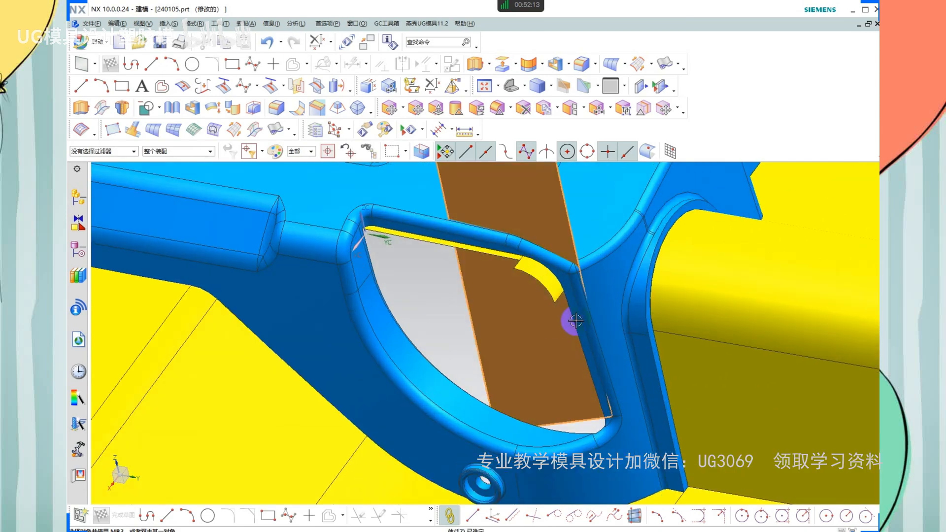
pyautogui.press('Delete')
pyautogui.scroll(2, 547, 277)
pyautogui.click(532, 273)
pyautogui.scroll(3, 484, 252)
pyautogui.click(480, 236)
pyautogui.press('Delete')
pyautogui.scroll(-4, 562, 314)
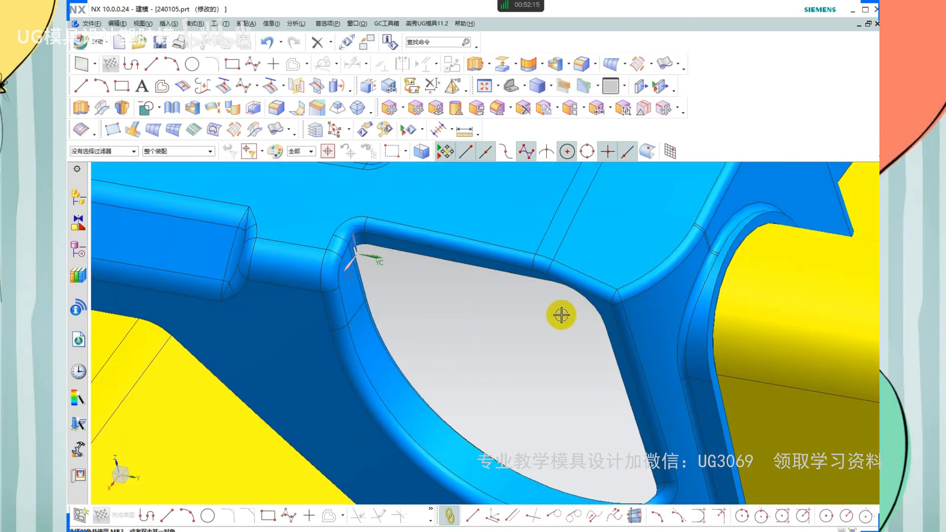
# Show all hidden bodies and hide the orange block enclosing the part
pyautogui.hotkey('ctrl', 'shift', 'b')
pyautogui.scroll(-3, 498, 302)
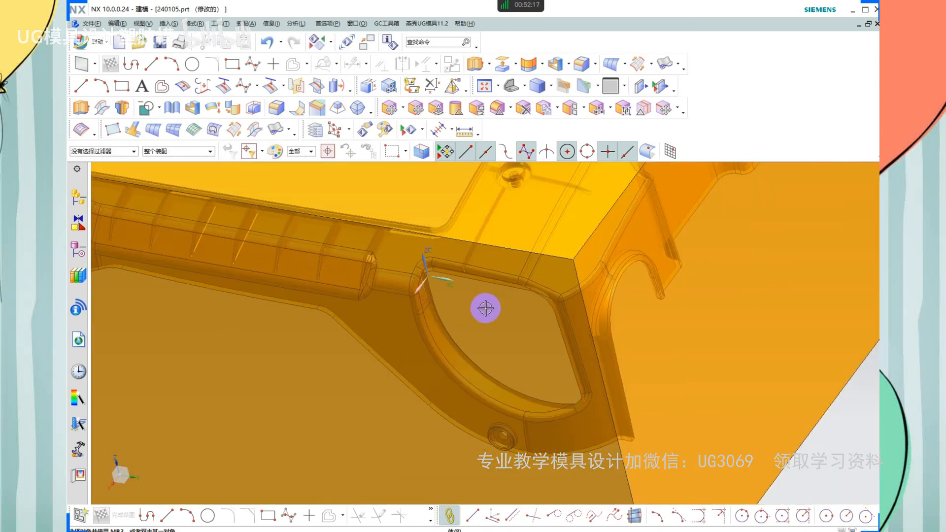
pyautogui.hotkey('ctrl', 'shift', 'u')
pyautogui.click(490, 320)
pyautogui.hotkey('ctrl', 'b')
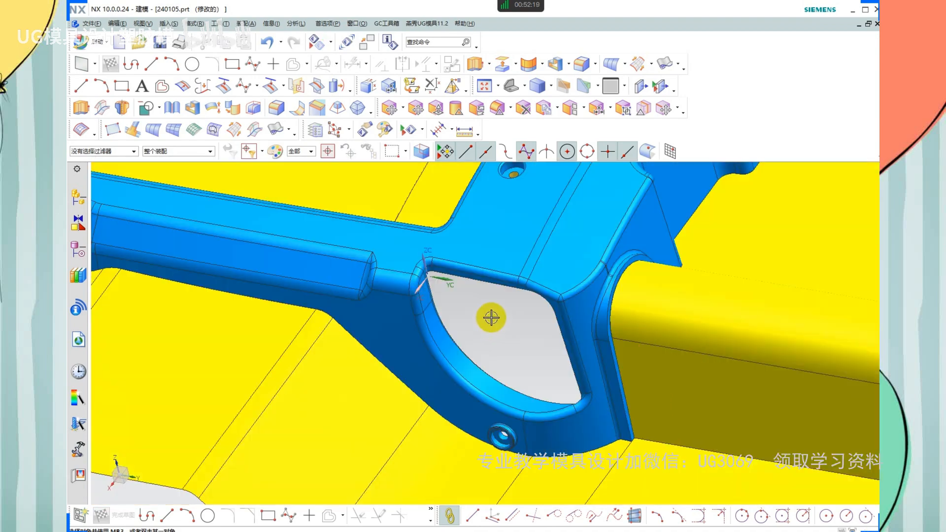
# Create a bounding block aligned to the WCS with 0 mm clearance around the inner wall faces of the window opening
pyautogui.moveTo(491, 317); pyautogui.dragTo(501, 275, button='middle')
pyautogui.scroll(3, 481, 335)
pyautogui.scroll(2, 482, 335)
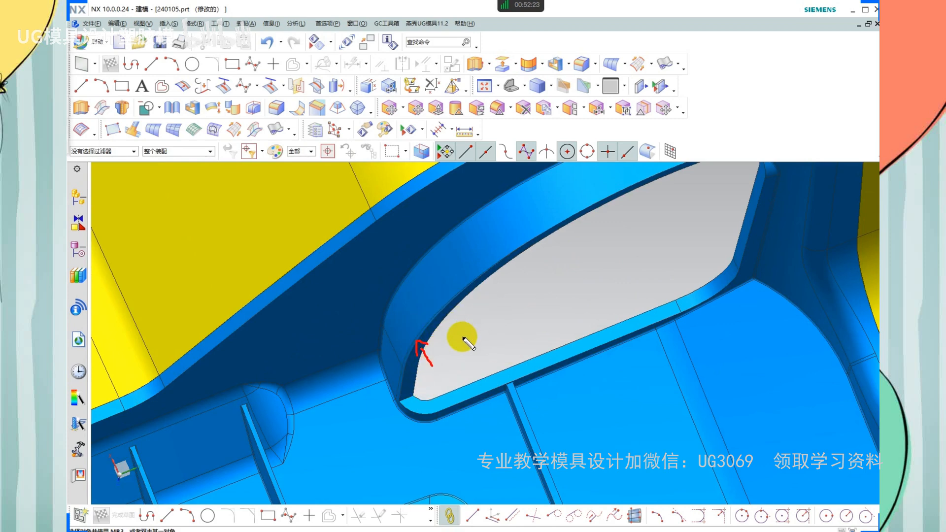
pyautogui.scroll(-1, 470, 324)
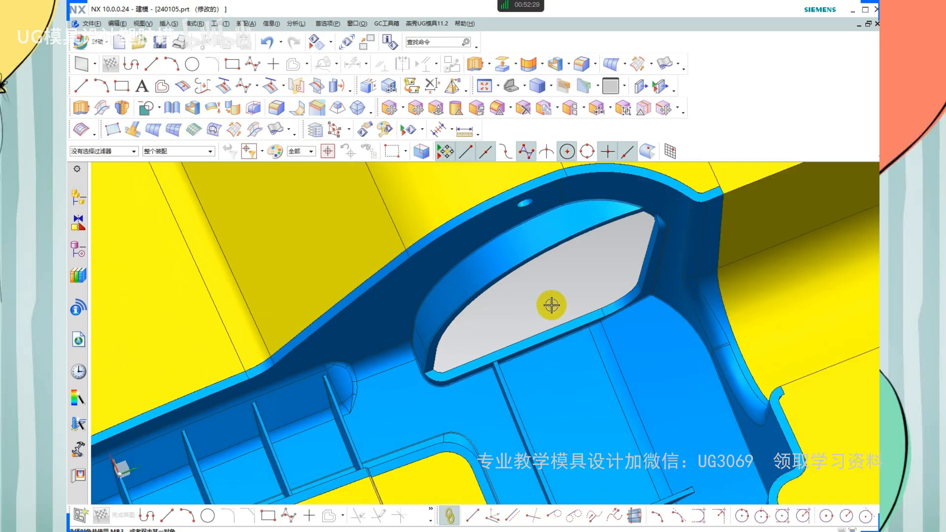
pyautogui.press('g')
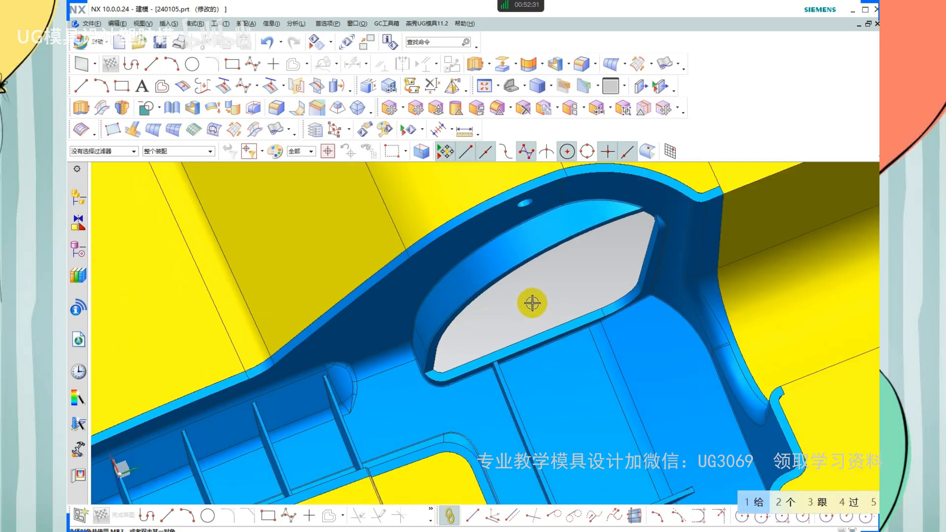
pyautogui.click(555, 288)
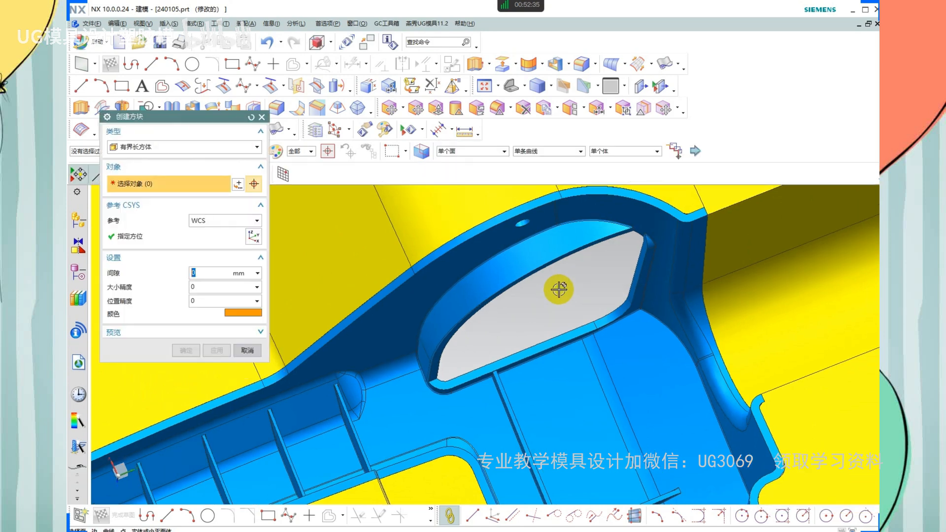
pyautogui.scroll(3, 499, 292)
pyautogui.click(521, 288)
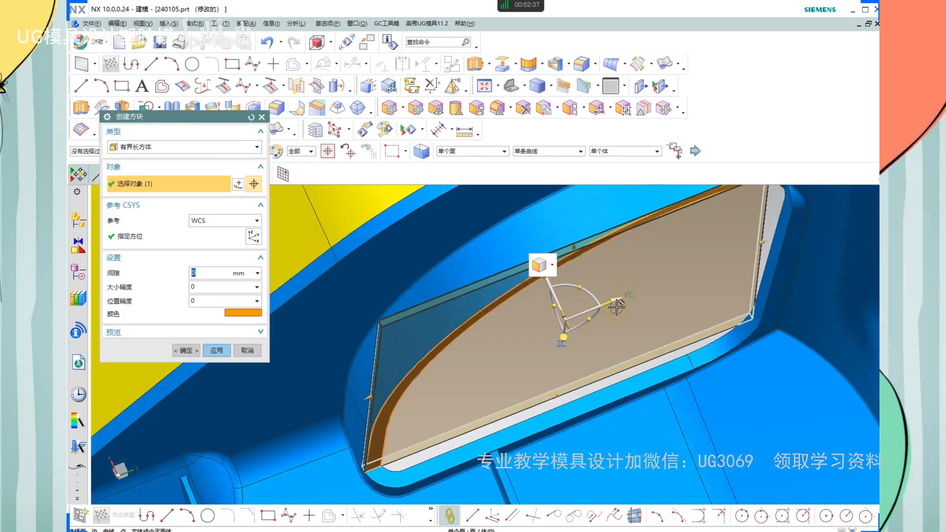
pyautogui.scroll(3, 729, 337)
pyautogui.click(739, 338)
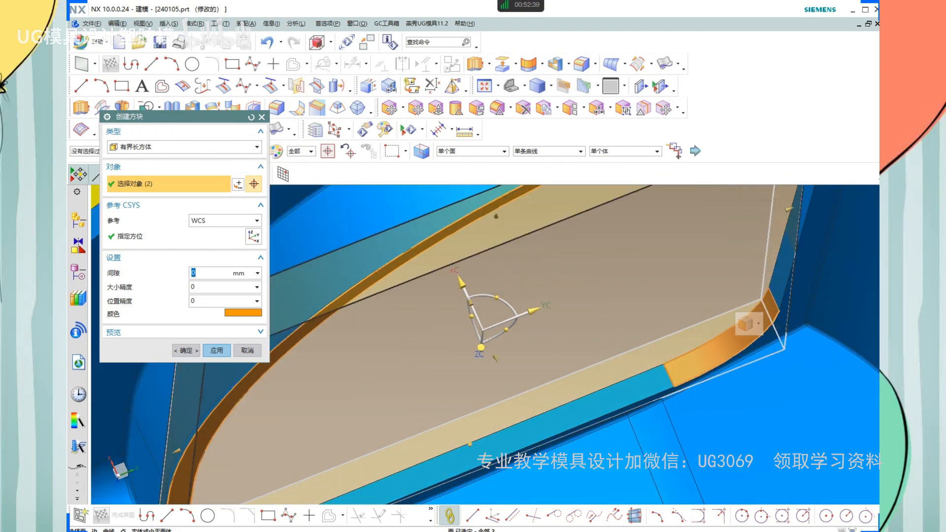
pyautogui.click(794, 246)
pyautogui.scroll(-4, 640, 291)
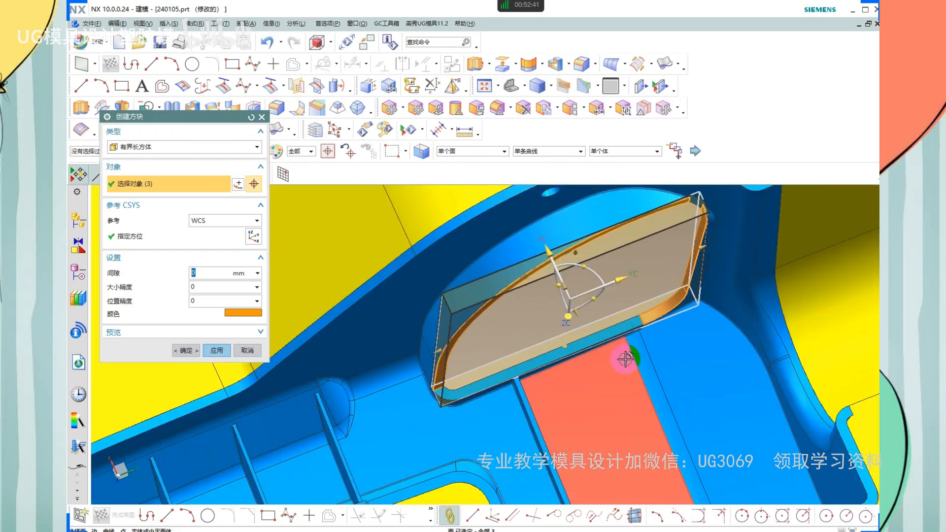
pyautogui.scroll(1, 628, 356)
pyautogui.click(584, 338)
pyautogui.scroll(-2, 545, 347)
pyautogui.scroll(6, 606, 247)
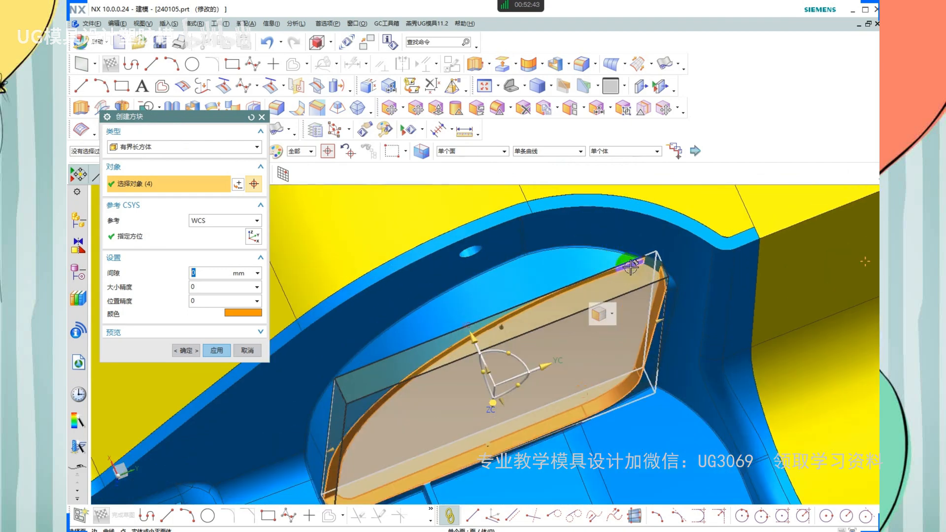
pyautogui.scroll(-3, 606, 246)
pyautogui.middleClick(777, 367)
pyautogui.middleClick(506, 260)
pyautogui.scroll(-2, 505, 260)
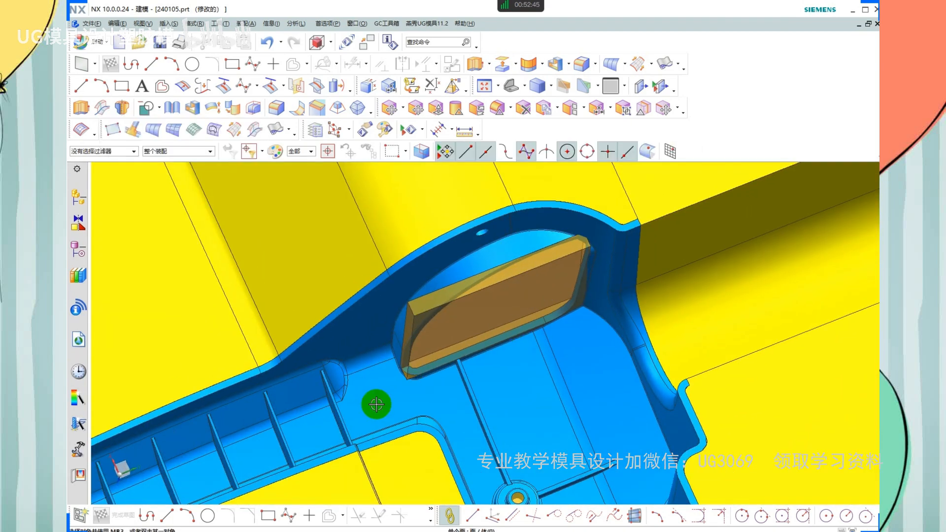
# Replace the narrow end face of the block with the part's curved inner wall face, using a 0 mm offset
pyautogui.scroll(3, 379, 392)
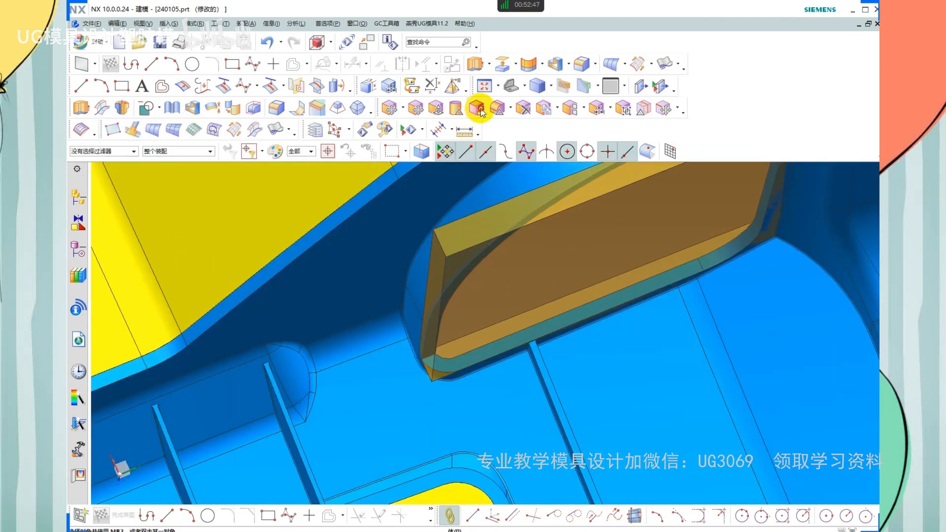
pyautogui.click(477, 109)
pyautogui.scroll(3, 431, 259)
pyautogui.click(443, 311)
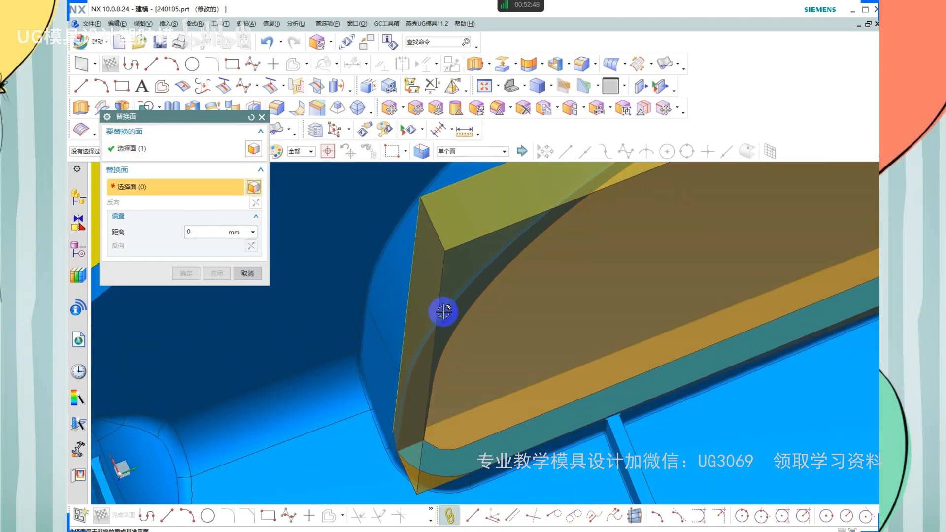
pyautogui.scroll(-3, 436, 276)
pyautogui.scroll(6, 451, 262)
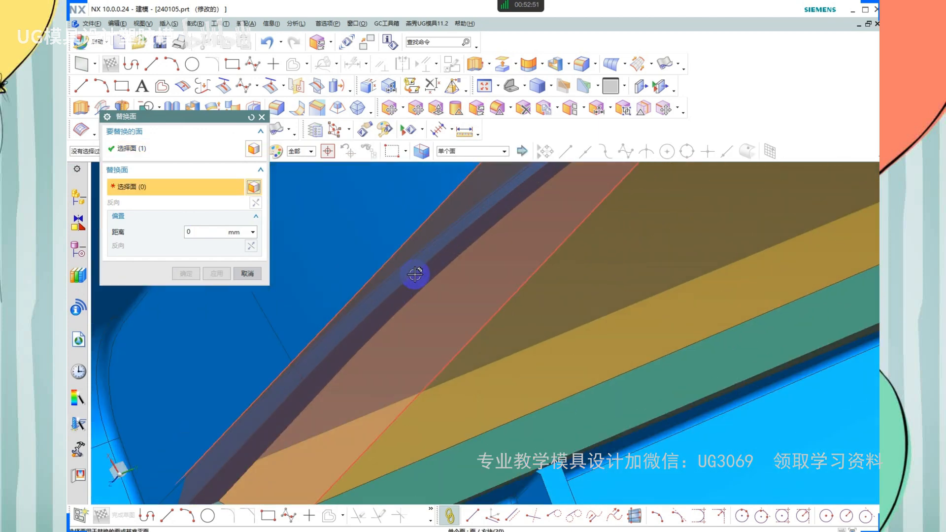
pyautogui.click(415, 274)
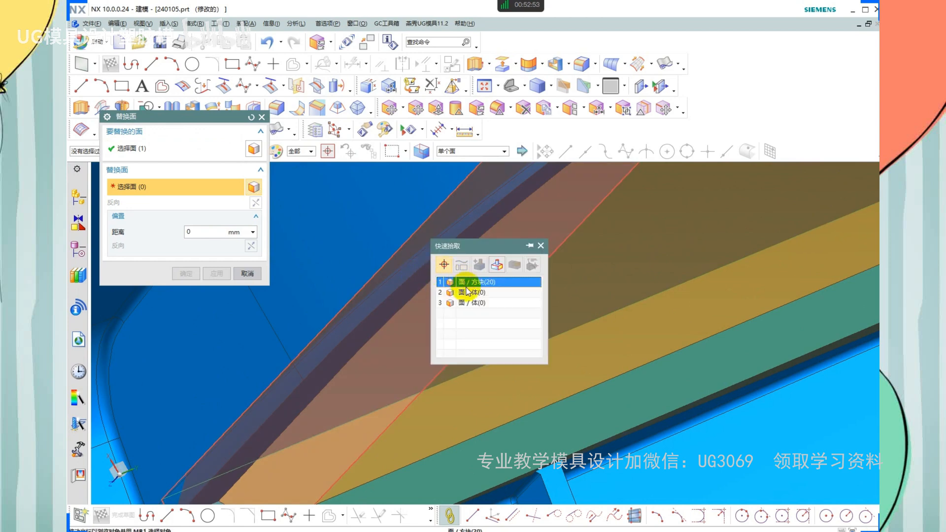
pyautogui.click(460, 290)
pyautogui.scroll(-3, 412, 294)
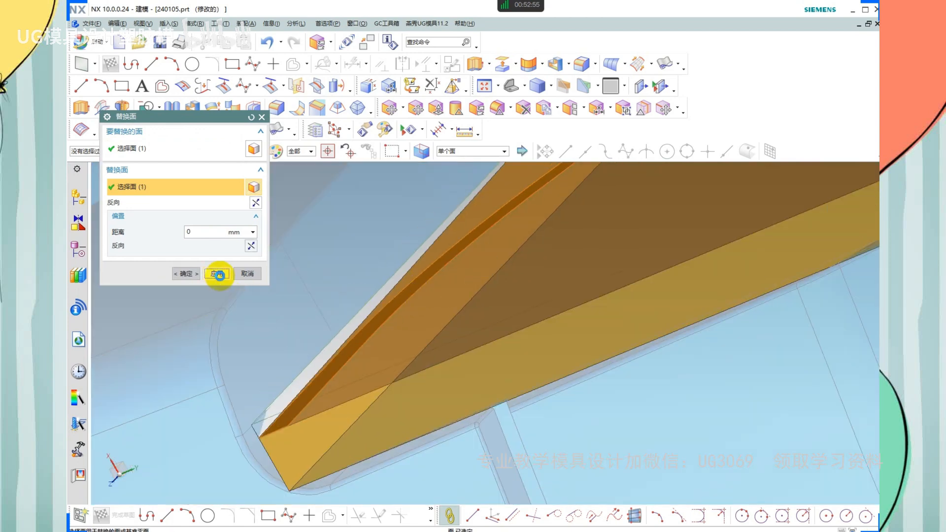
pyautogui.click(217, 273)
# Replace the block's adjacent side face with the part's inner wall face behind it, using a 0 mm offset
pyautogui.click(360, 340)
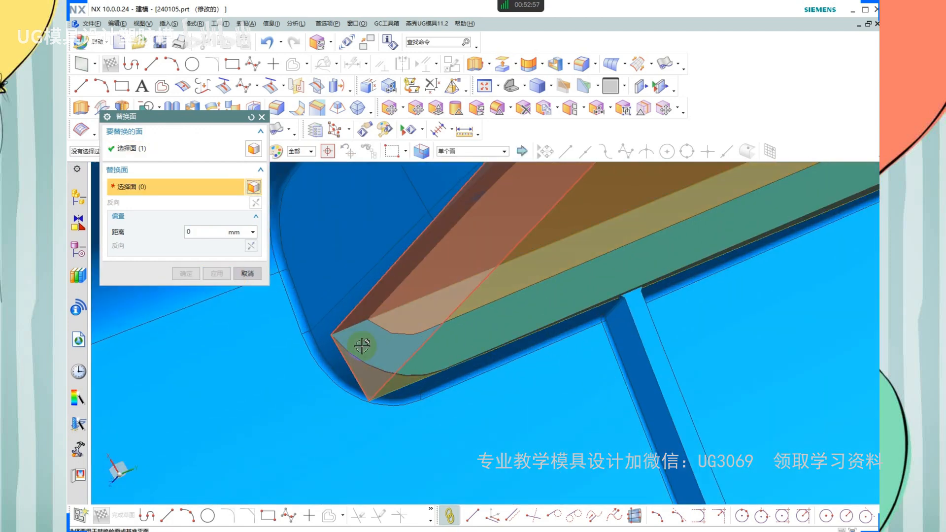
pyautogui.scroll(2, 362, 341)
pyautogui.click(363, 341)
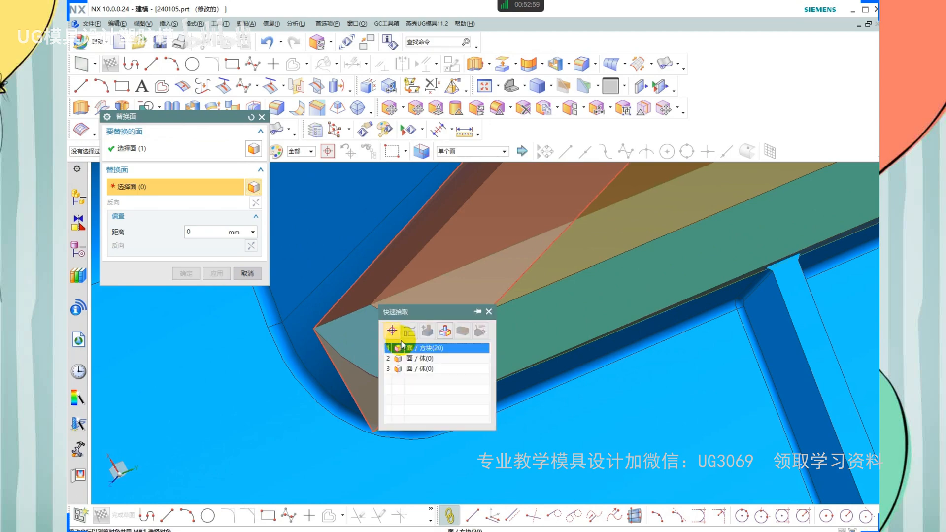
pyautogui.click(422, 357)
pyautogui.middleClick(477, 357)
# Replace the block's side face at the opposite end with the opening's inner wall face there, using a 0 mm offset
pyautogui.scroll(-5, 414, 363)
pyautogui.scroll(-5, 413, 364)
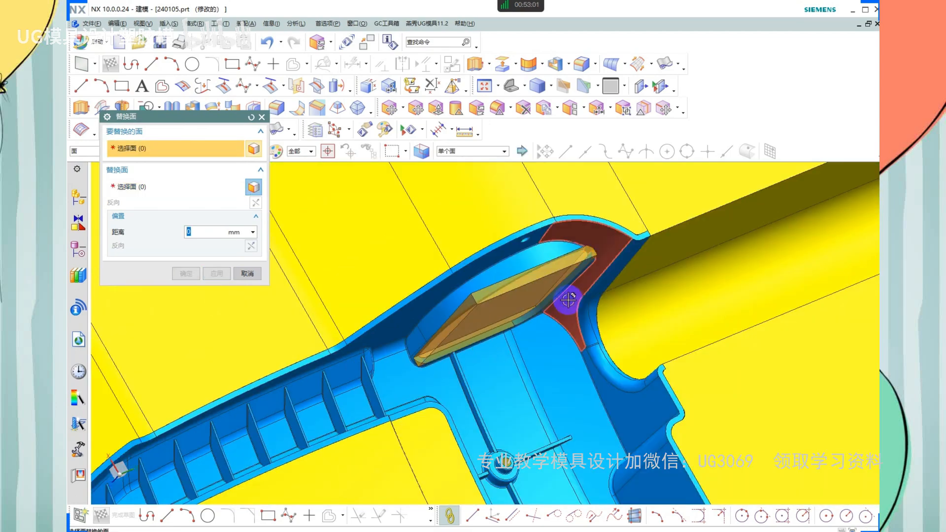
pyautogui.scroll(8, 542, 281)
pyautogui.click(525, 306)
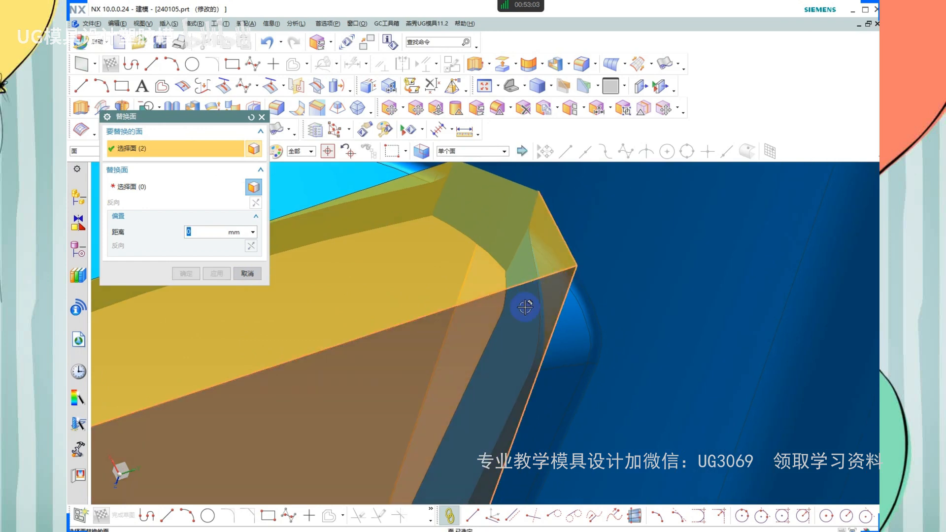
pyautogui.scroll(3, 496, 318)
pyautogui.middleClick(547, 311)
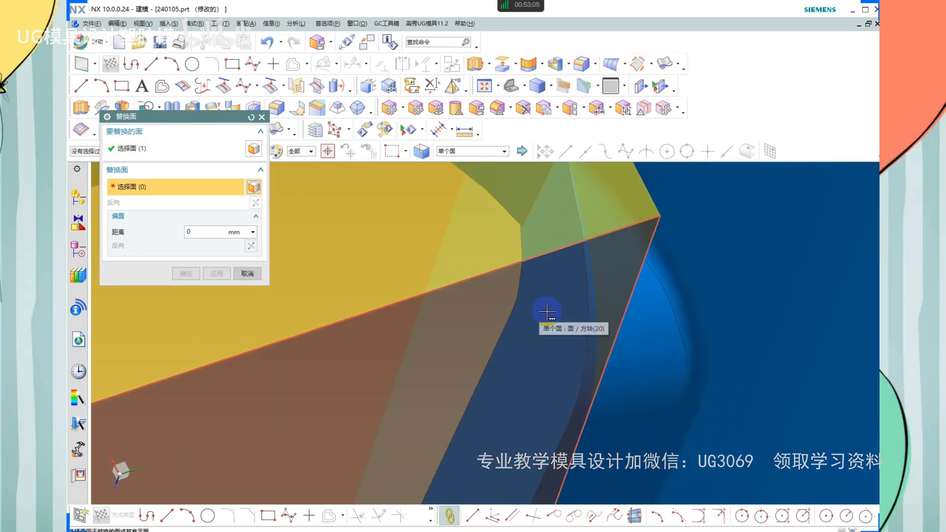
pyautogui.click(547, 312)
pyautogui.click(600, 330)
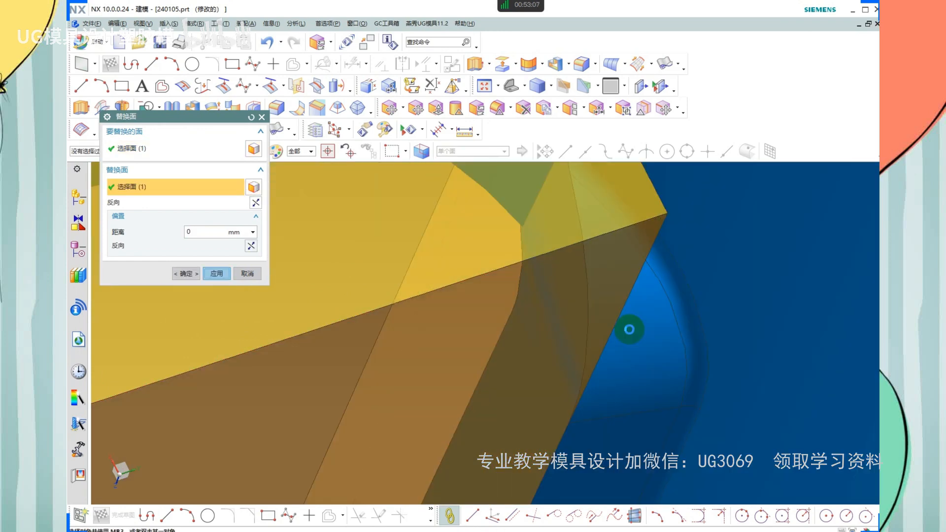
pyautogui.middleClick(629, 330)
pyautogui.scroll(-5, 620, 332)
pyautogui.press('Escape')
# Remove the parameters from the block and the part
pyautogui.scroll(-4, 578, 274)
pyautogui.moveTo(578, 274); pyautogui.dragTo(565, 318, button='middle')
pyautogui.scroll(3, 518, 266)
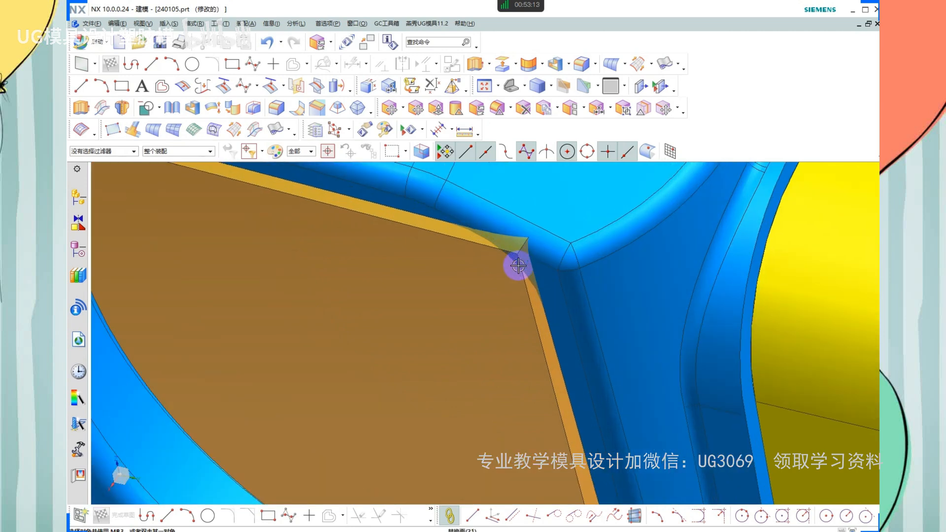
pyautogui.scroll(-3, 527, 268)
pyautogui.press('r')
pyautogui.click(510, 296)
pyautogui.click(528, 234)
pyautogui.middleClick(571, 286)
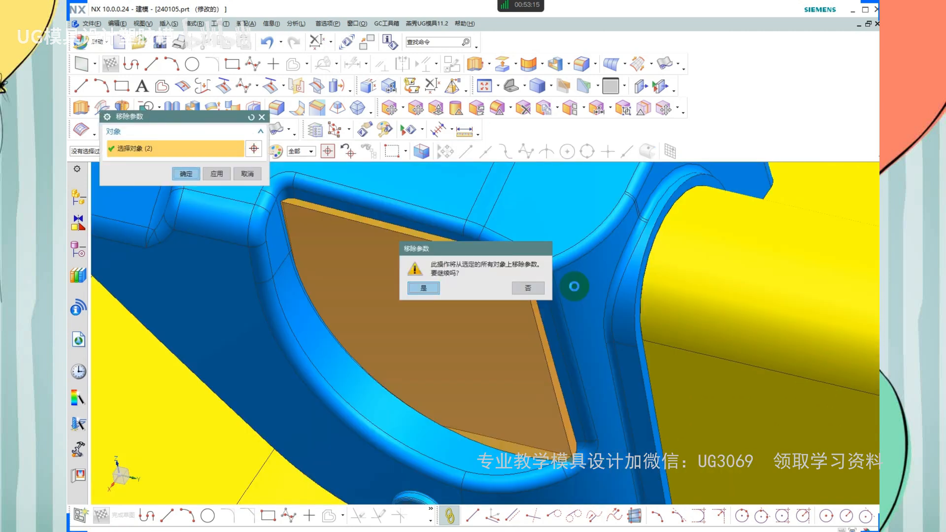
pyautogui.press('Return')
# Examine the block's sharp upper corner where it overlaps the rounded corner of the window opening
pyautogui.moveTo(631, 313); pyautogui.dragTo(631, 335, button='middle')
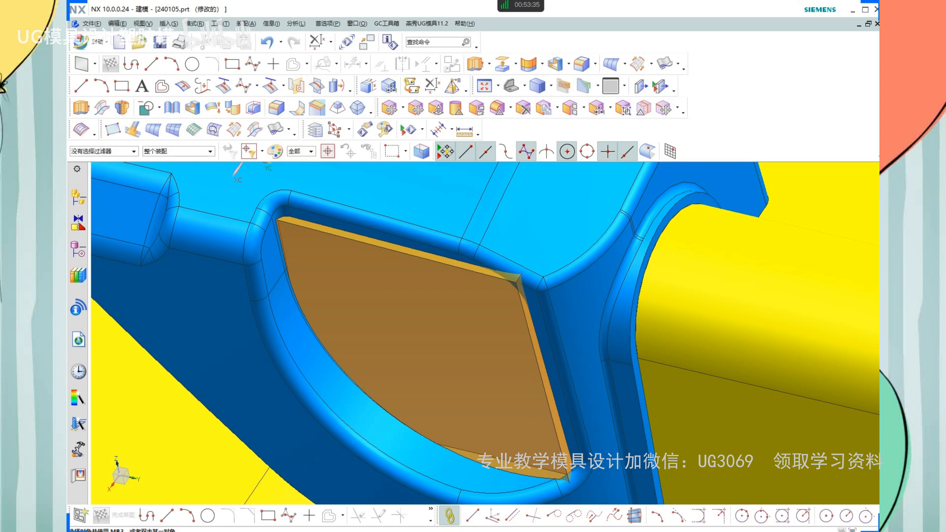
pyautogui.scroll(-4, 524, 295)
pyautogui.click(528, 282)
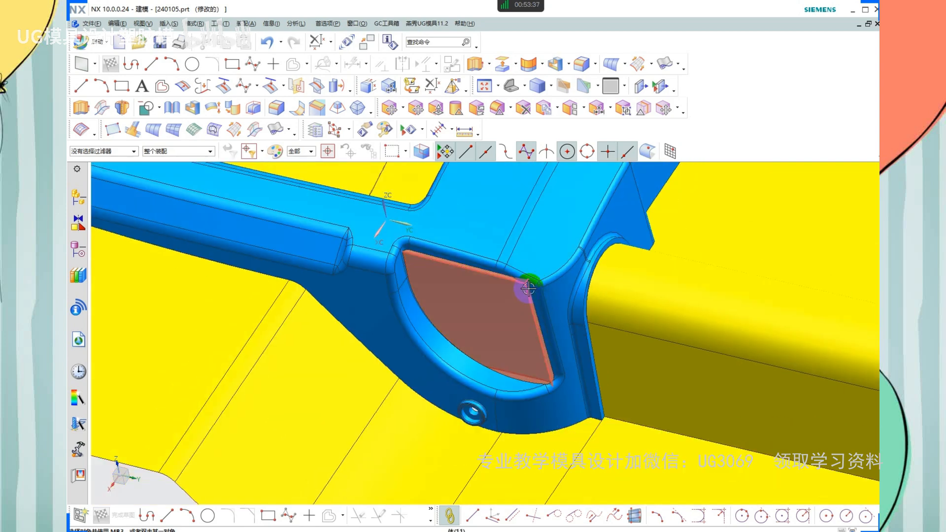
pyautogui.scroll(5, 530, 284)
pyautogui.moveTo(537, 271); pyautogui.dragTo(541, 228, button='middle')
pyautogui.scroll(-2, 541, 226)
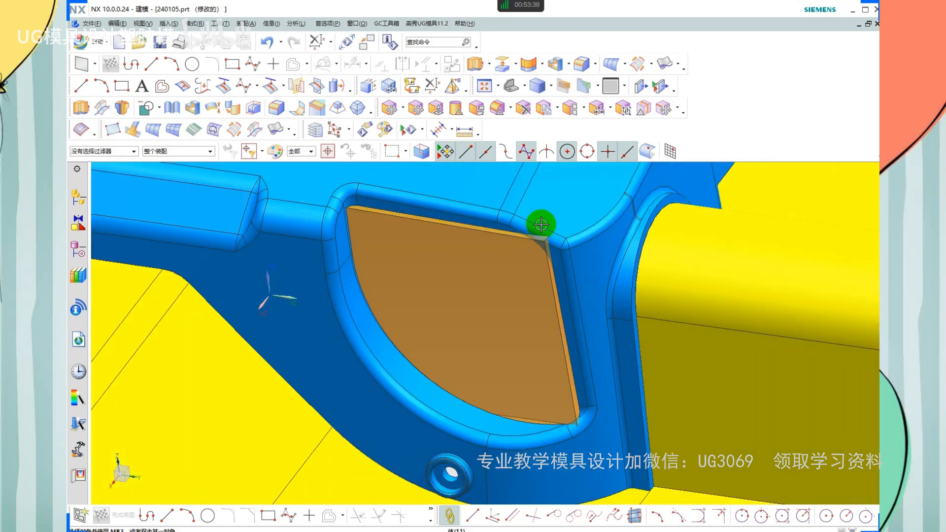
pyautogui.scroll(4, 541, 224)
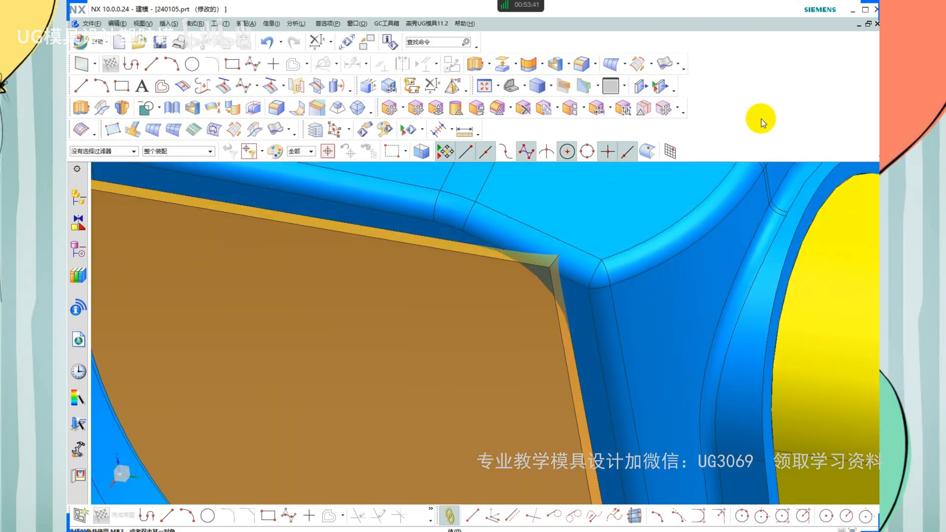
pyautogui.moveTo(480, 247)
pyautogui.mouseDown()
pyautogui.moveTo(517, 268)
pyautogui.moveTo(558, 312)
pyautogui.mouseUp()
pyautogui.press('Escape')
pyautogui.scroll(2, 539, 251)
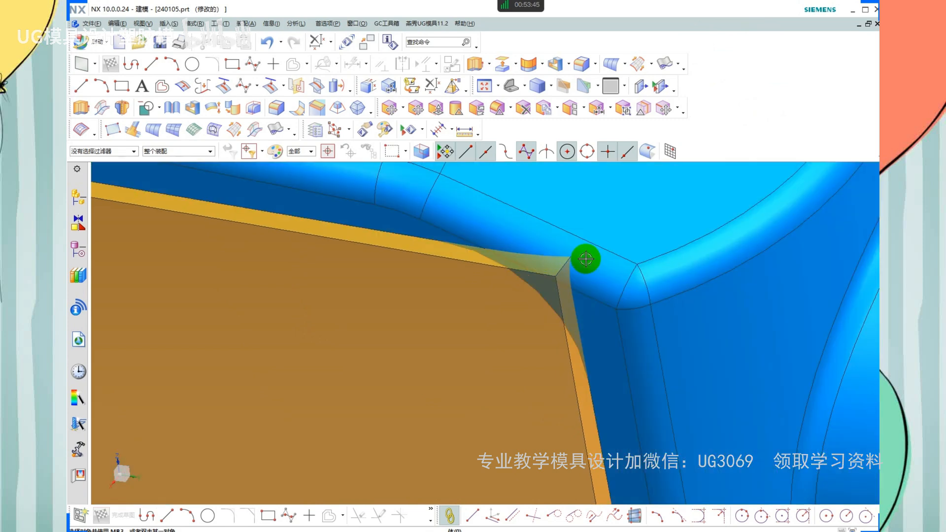
pyautogui.moveTo(438, 241)
pyautogui.mouseDown()
pyautogui.moveTo(507, 264)
pyautogui.moveTo(567, 326)
pyautogui.mouseUp()
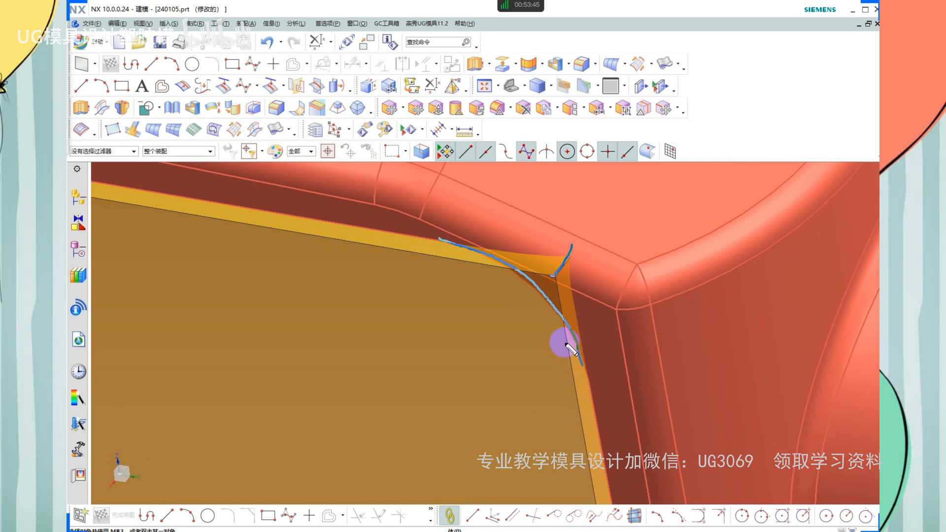
pyautogui.press('Escape')
pyautogui.scroll(-3, 541, 291)
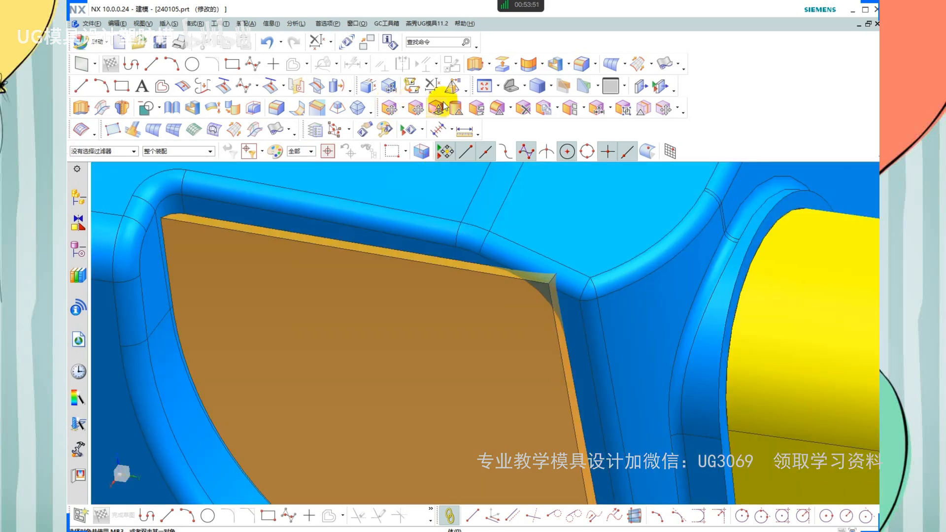
# Check the radius of the window opening's rounded upper corner with Resize Blend, without changing it
pyautogui.click(498, 110)
pyautogui.scroll(1, 540, 288)
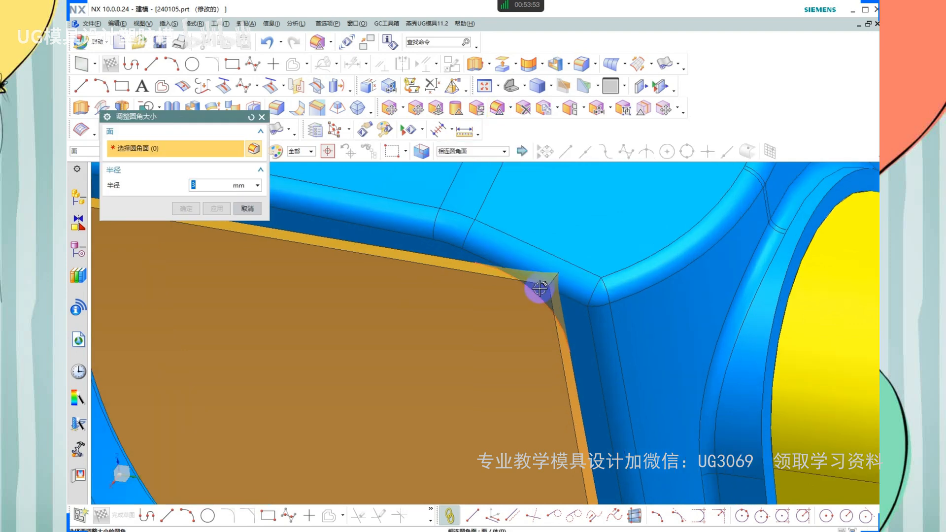
pyautogui.click(551, 279)
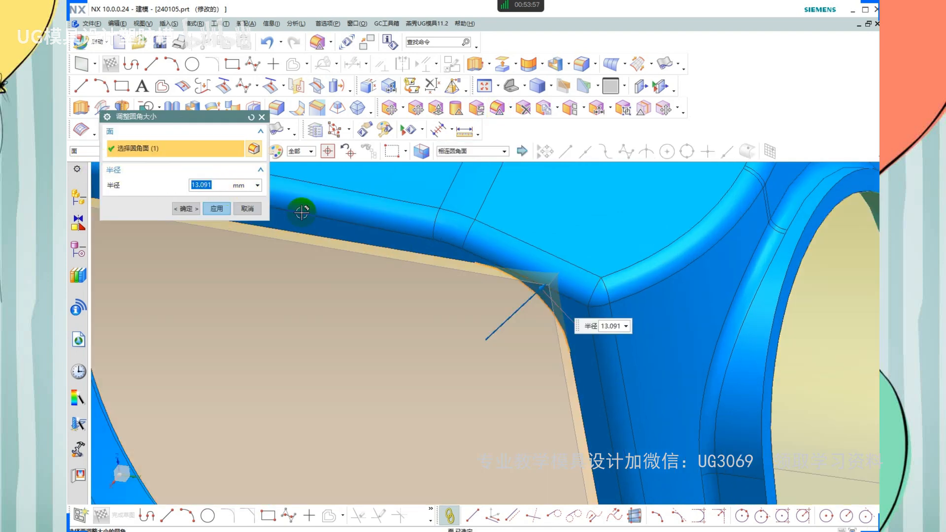
pyautogui.press('Escape')
pyautogui.scroll(2, 554, 280)
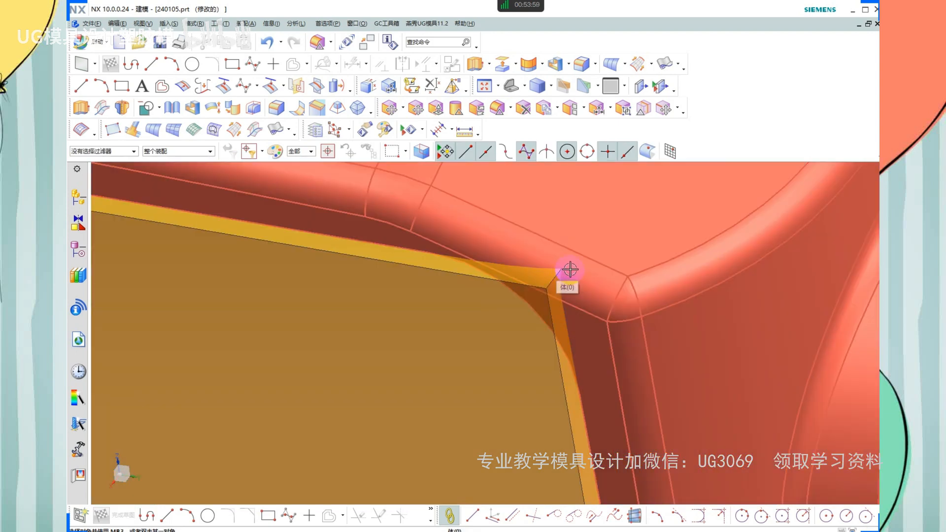
pyautogui.scroll(-5, 561, 278)
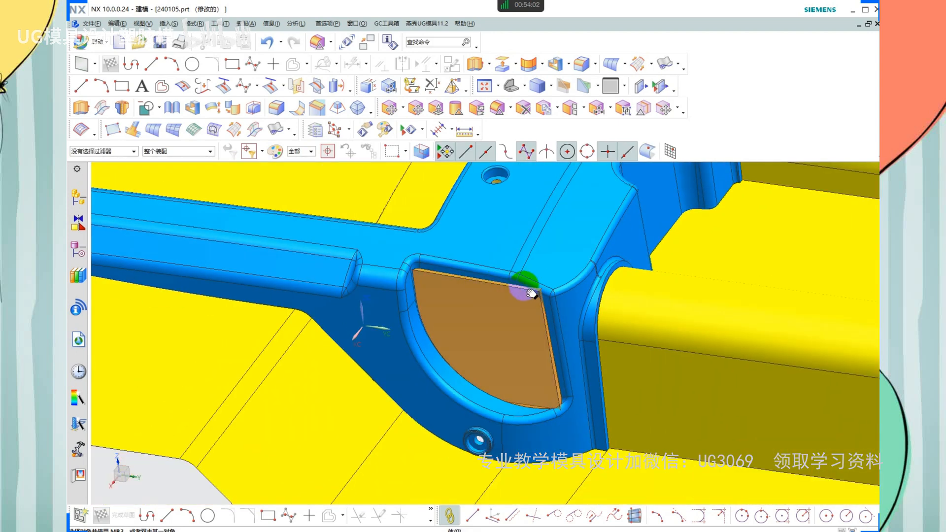
pyautogui.keyDown('shift'); pyautogui.moveTo(531, 293); pyautogui.dragTo(533, 299, button='middle'); pyautogui.keyUp('shift')
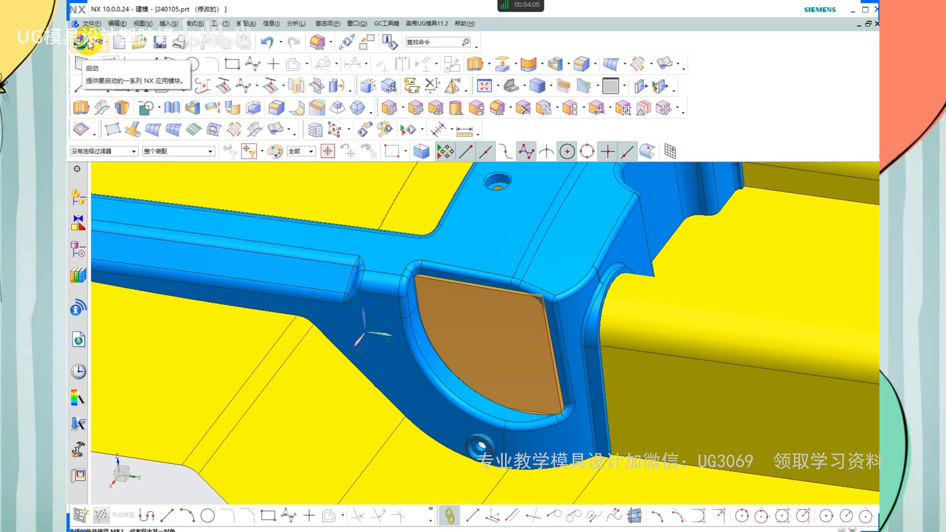
# Start the Mold Wizard application and display its Mold Tools
pyautogui.click(91, 45)
pyautogui.moveTo(138, 251)
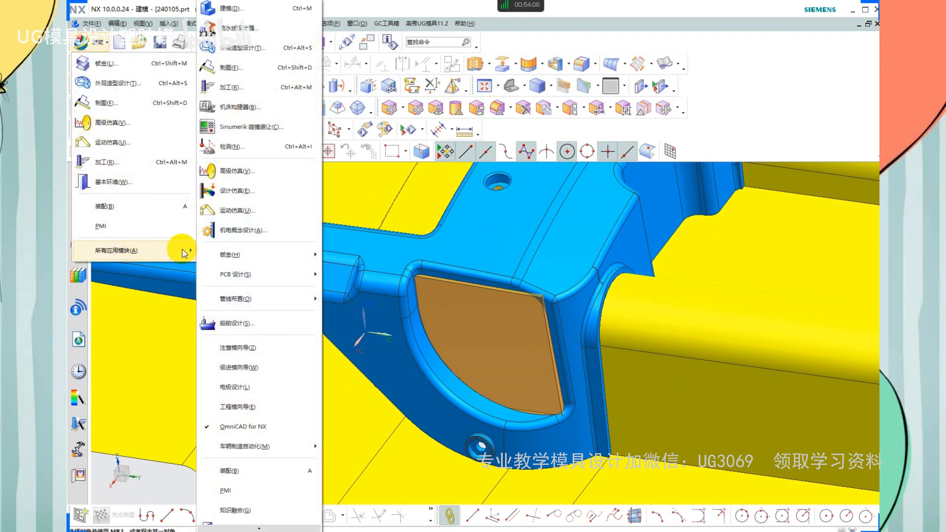
pyautogui.click(242, 324)
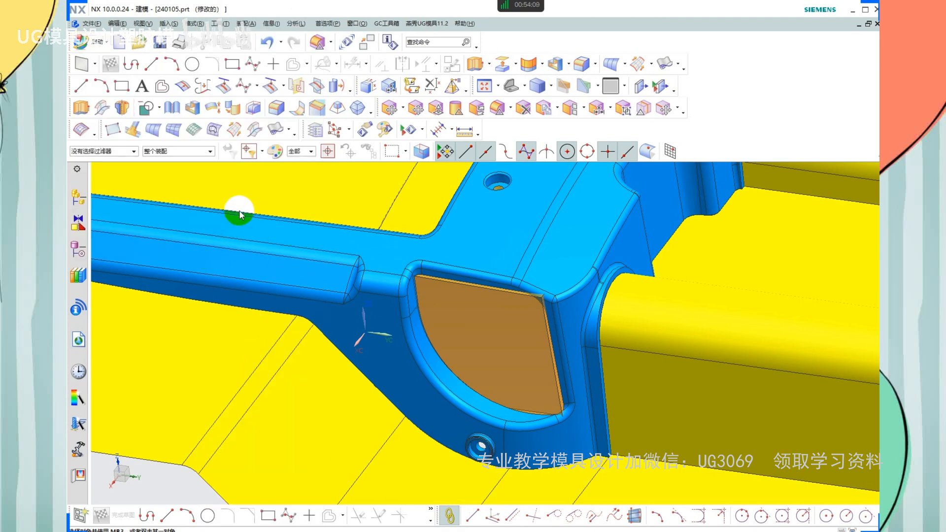
pyautogui.click(316, 276)
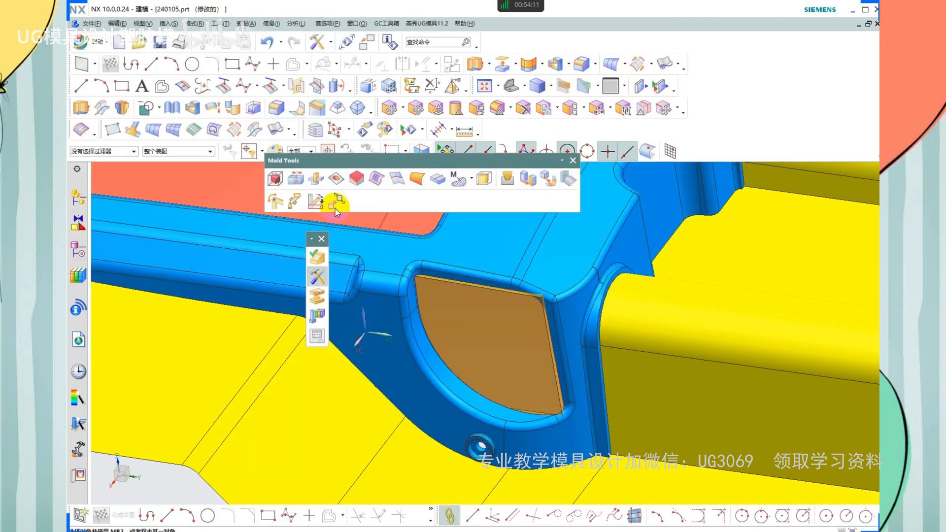
# Round the block's sharp upper corner edge with Reference Blend, using the opening's corner fillet face as the reference
pyautogui.click(548, 179)
pyautogui.scroll(-2, 549, 298)
pyautogui.scroll(-3, 549, 298)
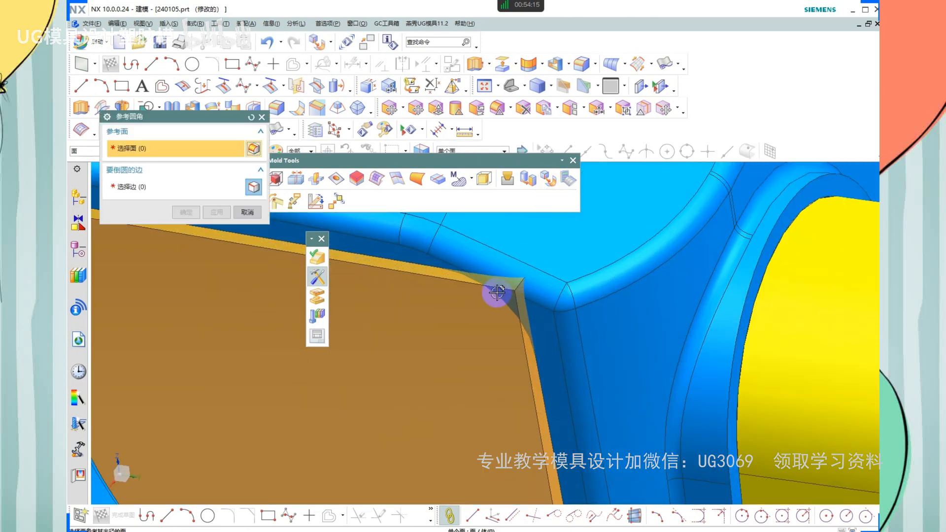
pyautogui.click(510, 288)
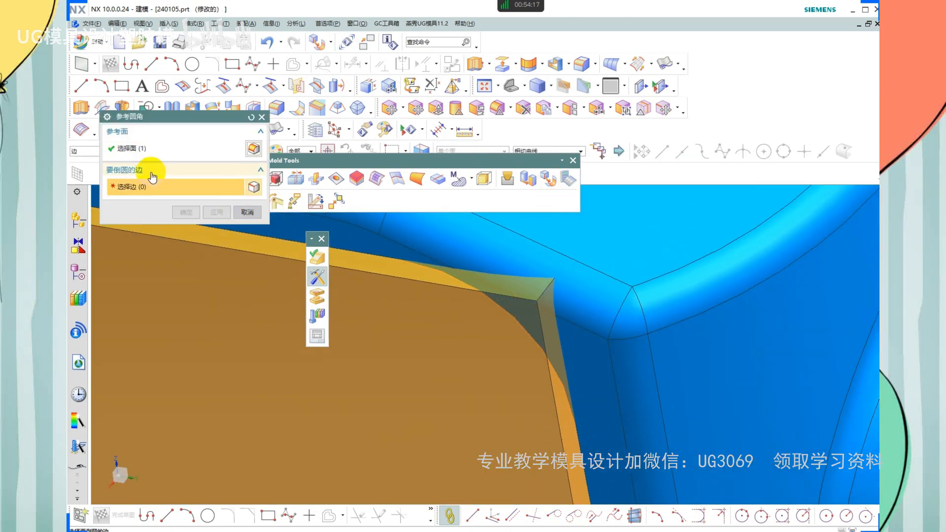
pyautogui.click(557, 287)
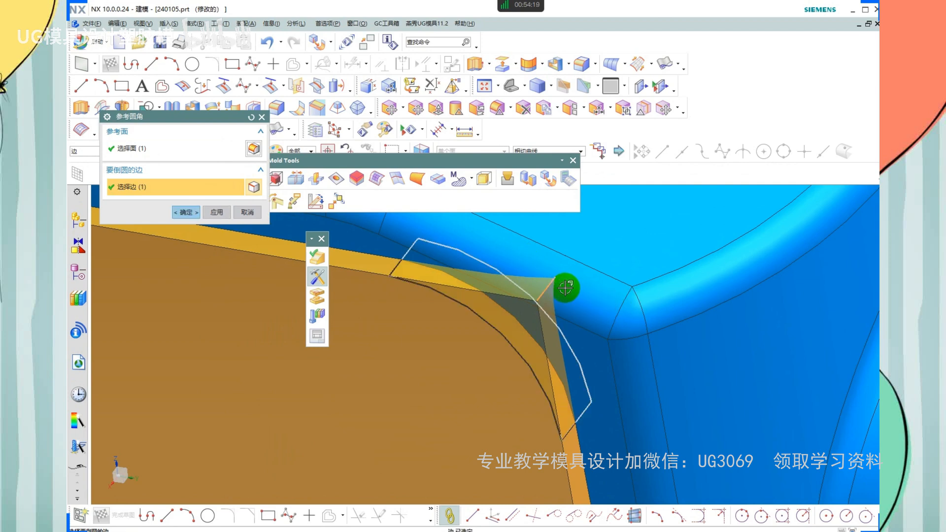
pyautogui.click(187, 212)
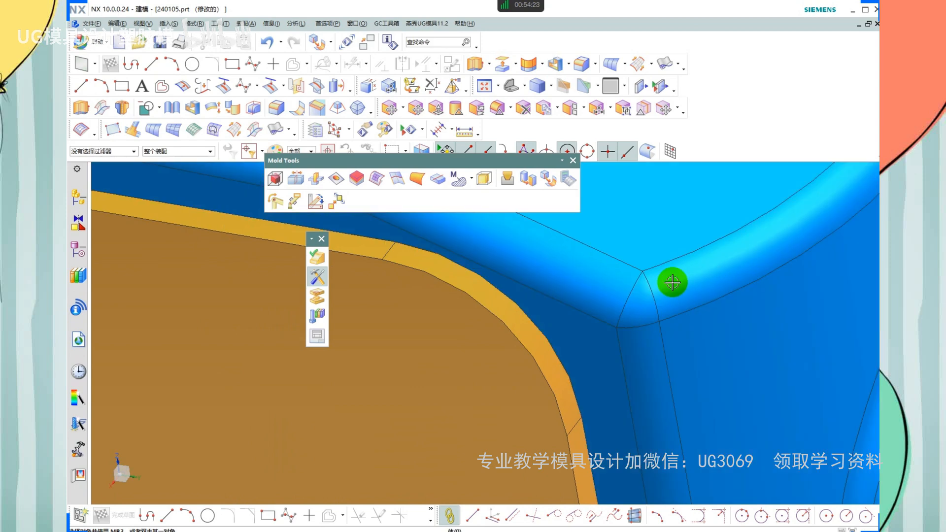
pyautogui.scroll(-3, 502, 318)
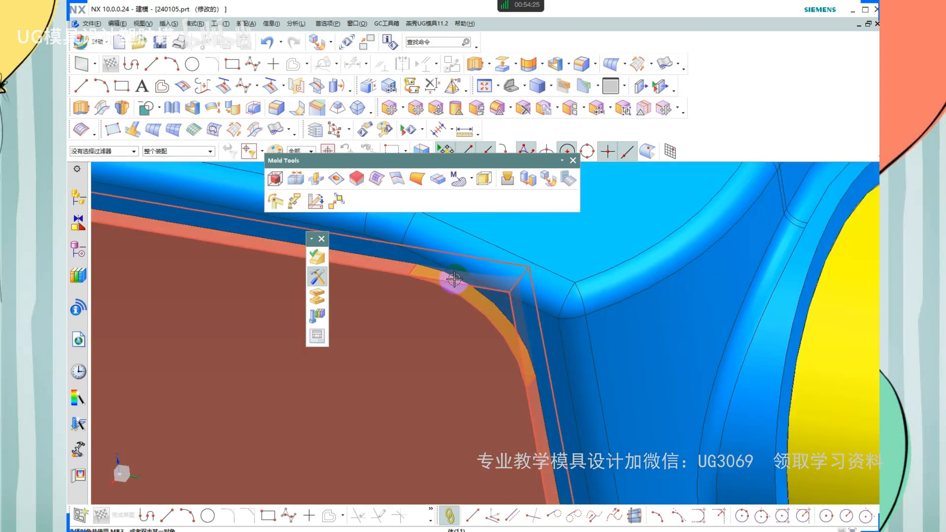
pyautogui.scroll(-4, 509, 327)
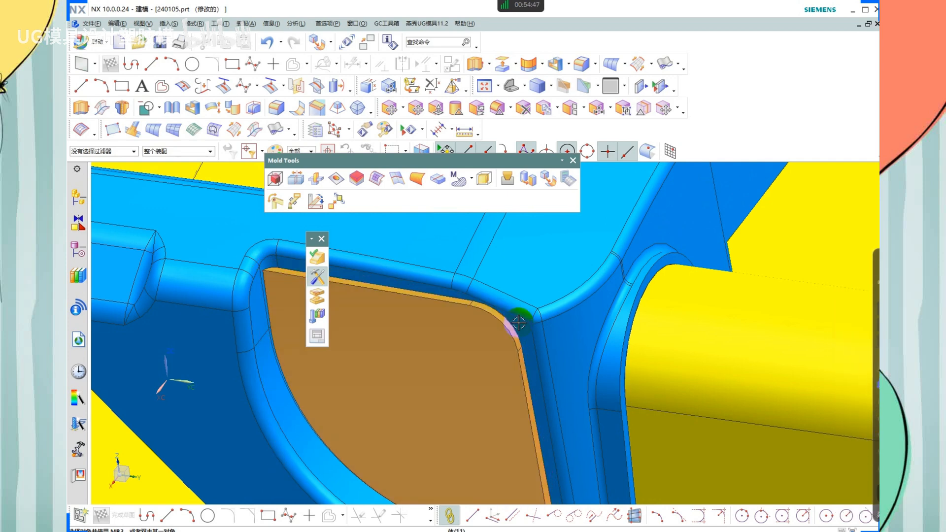
pyautogui.scroll(-2, 519, 323)
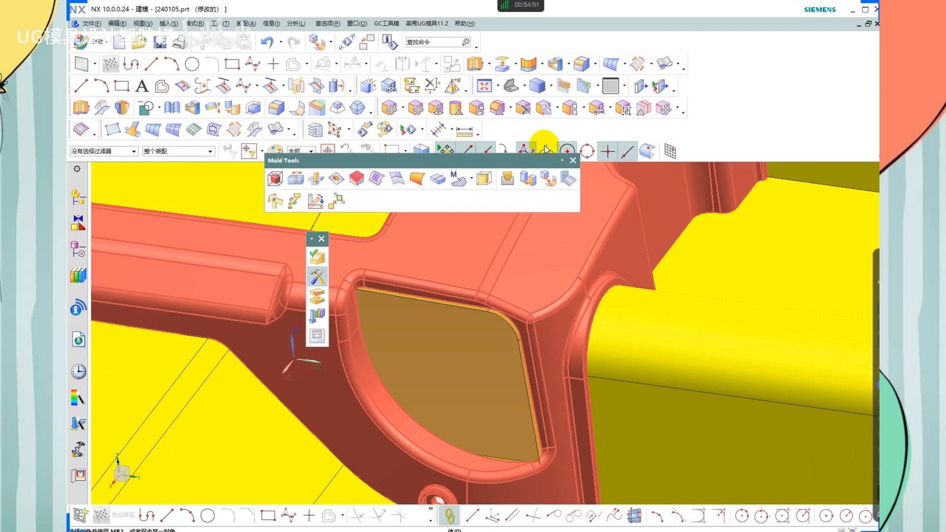
# Close the Mold Tools and Mold Wizard toolbars
pyautogui.click(573, 160)
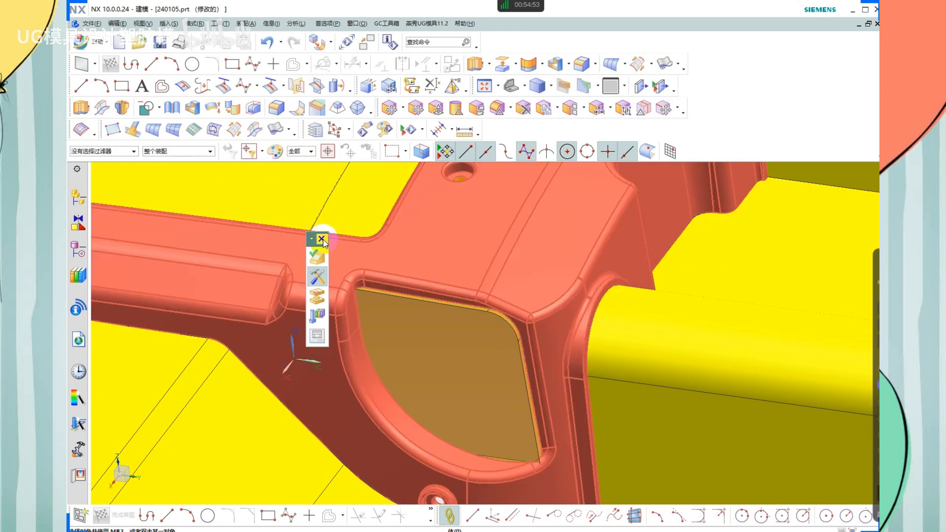
pyautogui.scroll(5, 498, 331)
pyautogui.scroll(3, 510, 320)
pyautogui.scroll(-5, 471, 261)
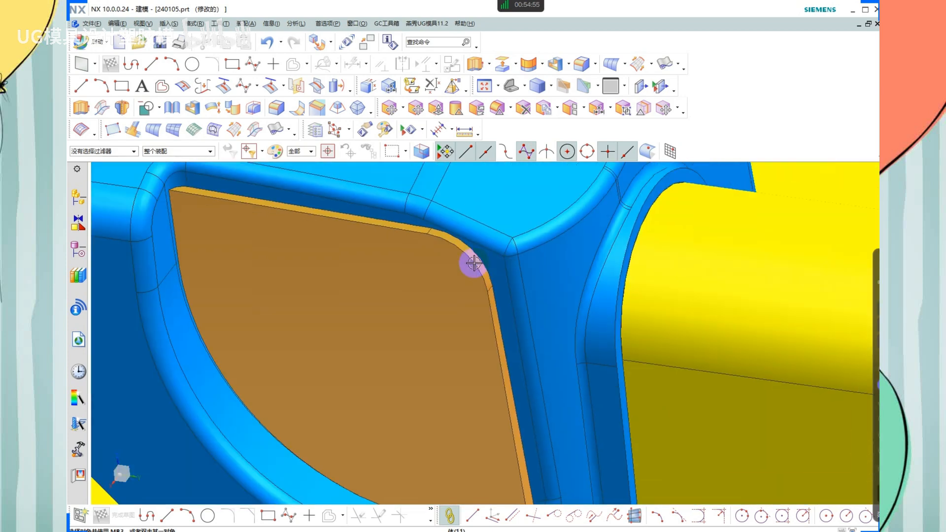
# Remove the parameters from the newly rounded block and the part
pyautogui.press('q')
pyautogui.click(459, 307)
pyautogui.click(550, 245)
pyautogui.middleClick(531, 245)
pyautogui.scroll(-3, 427, 269)
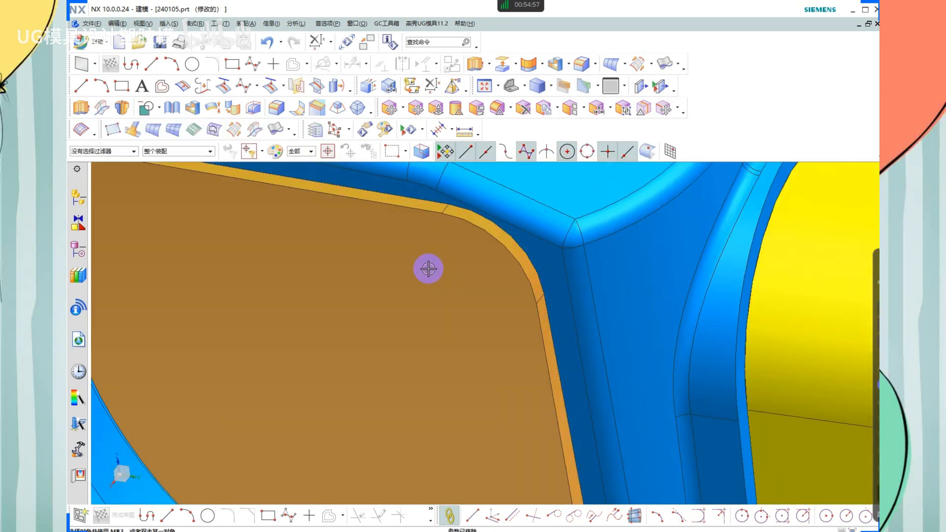
# Hide the block to inspect the window opening's lower corner, and undo the hiding
pyautogui.scroll(-2, 491, 274)
pyautogui.scroll(-3, 491, 274)
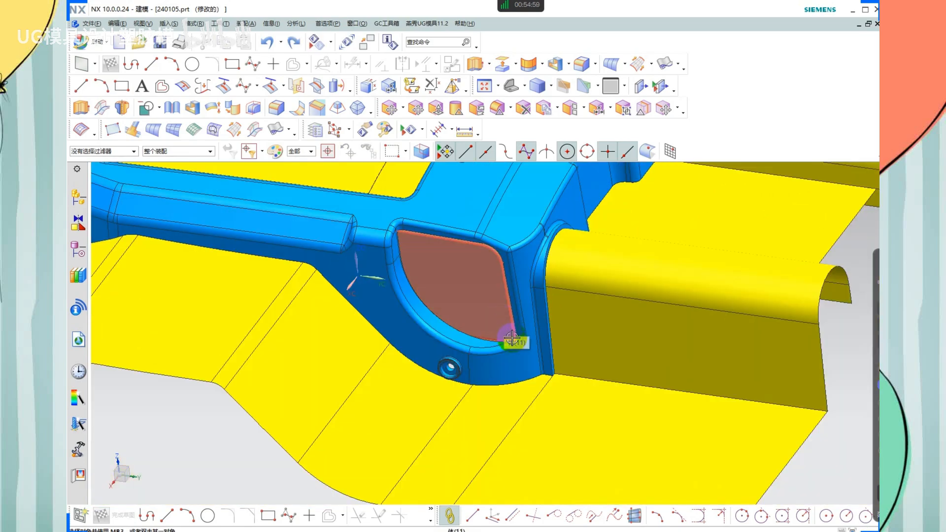
pyautogui.moveTo(513, 327); pyautogui.dragTo(518, 395, button='middle')
pyautogui.scroll(6, 511, 365)
pyautogui.click(514, 342)
pyautogui.hotkey('ctrl', 'b')
pyautogui.hotkey('ctrl', 'z')
pyautogui.scroll(5, 518, 396)
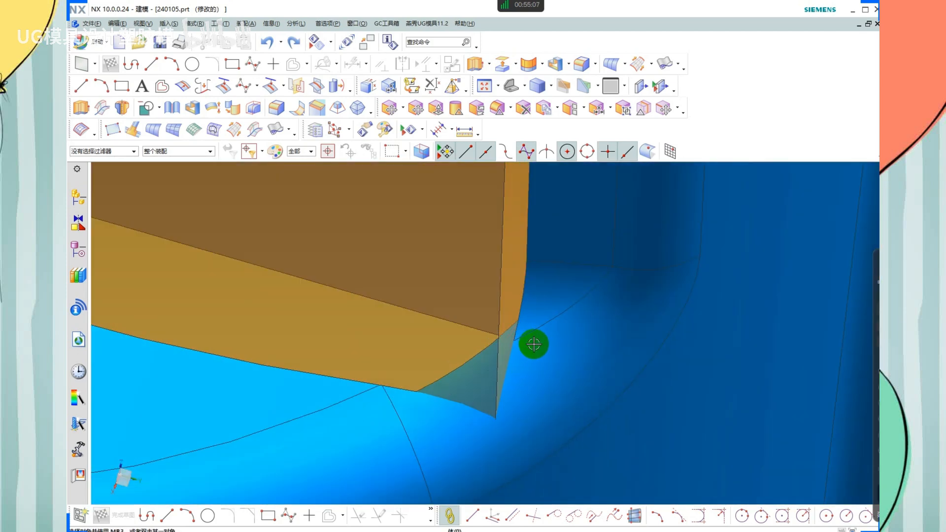
# Inspect the block's sharp lower corner against the opening's corner fillet with the block hidden, and restore the block
pyautogui.moveTo(533, 344)
pyautogui.mouseDown(button='middle')
pyautogui.moveTo(545, 380)
pyautogui.moveTo(537, 327)
pyautogui.mouseUp(button='middle')
pyautogui.scroll(3, 533, 342)
pyautogui.scroll(-2, 524, 315)
pyautogui.moveTo(554, 372); pyautogui.dragTo(507, 327, button='middle')
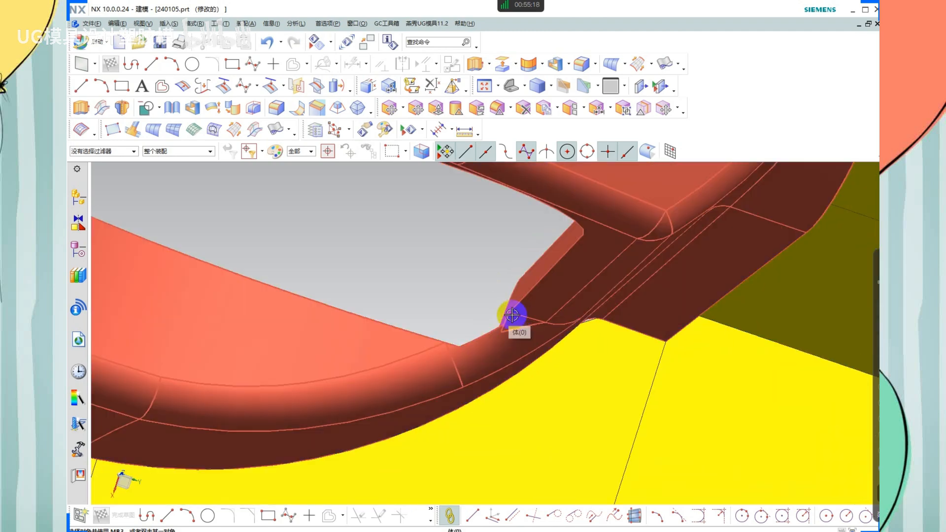
pyautogui.moveTo(512, 315); pyautogui.dragTo(474, 299, button='middle')
pyautogui.hotkey('ctrl', 'z')
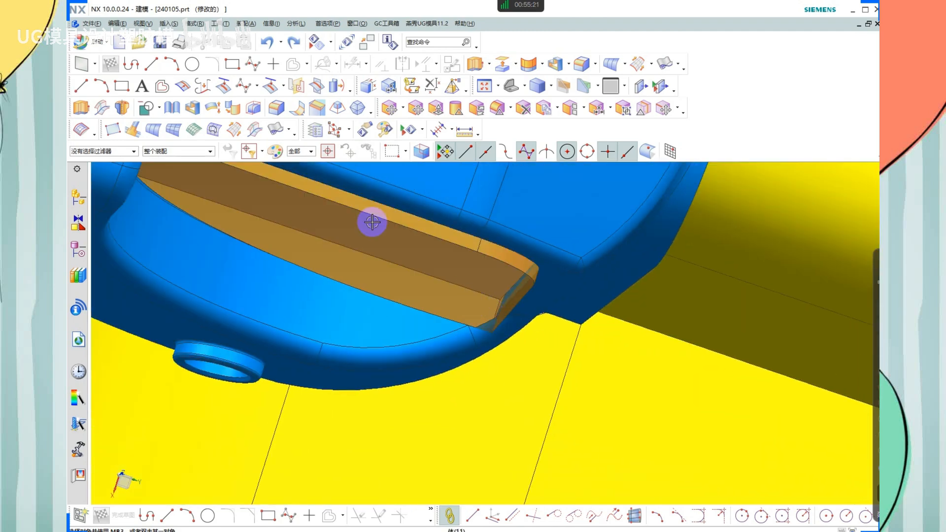
# Chamfer the block's sharp lower corner edge symmetrically with a distance of 2 mm
pyautogui.click(314, 110)
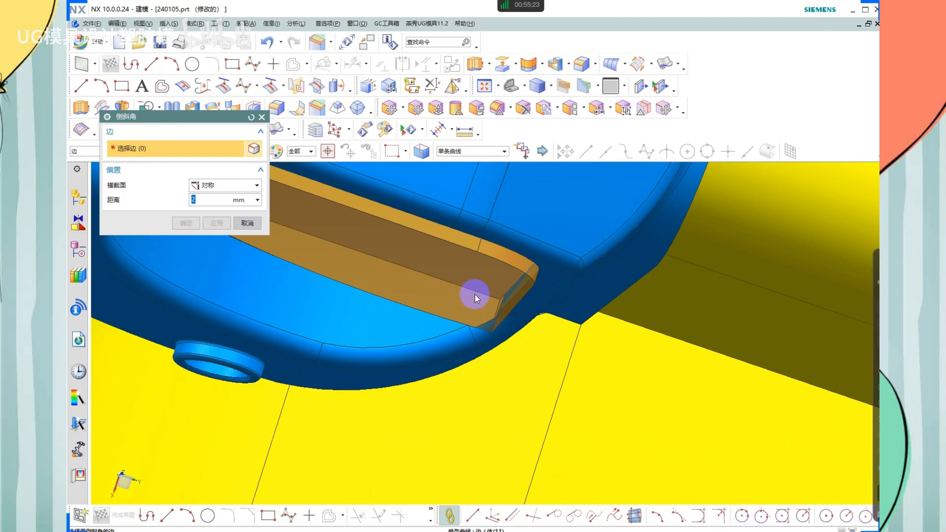
pyautogui.moveTo(476, 298); pyautogui.dragTo(463, 274, button='middle')
pyautogui.click(513, 302)
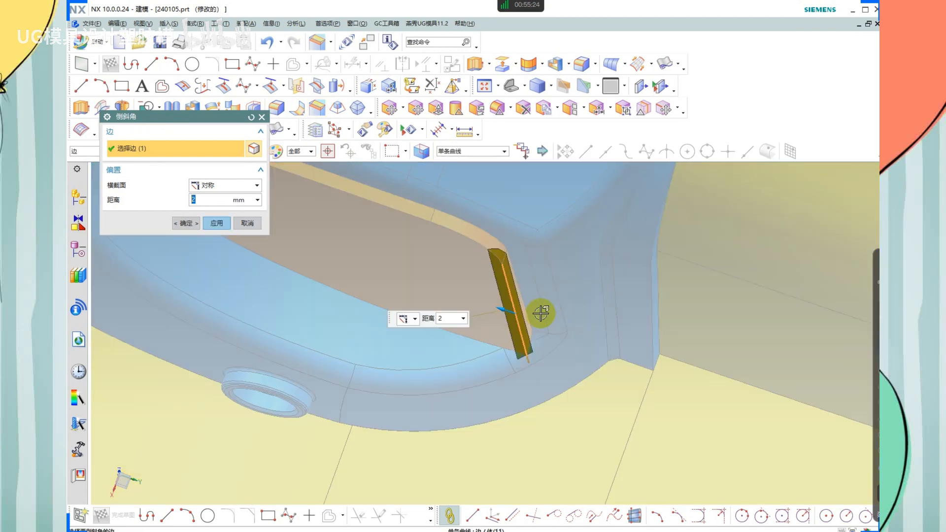
pyautogui.middleClick(498, 295)
pyautogui.scroll(2, 528, 326)
pyautogui.middleClick(526, 331)
pyautogui.scroll(2, 526, 331)
# Replace the new chamfer face on the block with the window opening's corner fillet face at 0 mm offset
pyautogui.click(478, 113)
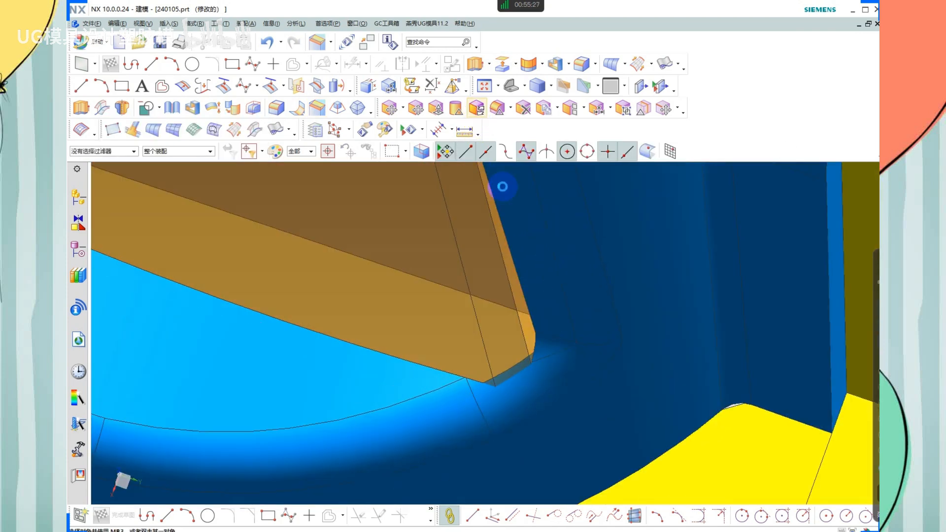
pyautogui.click(496, 281)
pyautogui.moveTo(496, 281); pyautogui.dragTo(475, 264, button='middle')
pyautogui.click(493, 290)
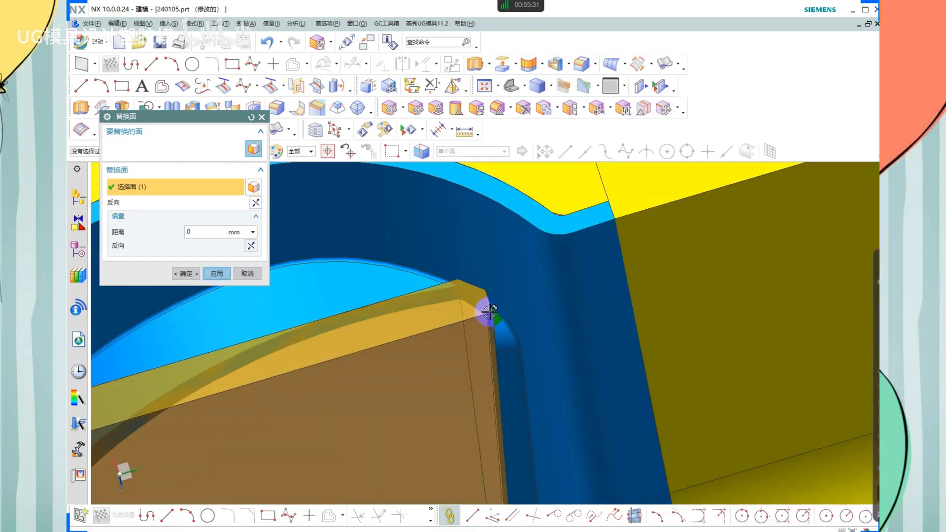
pyautogui.middleClick(489, 312)
# Remove the parameters from the block with the reshaped lower corner and from the part
pyautogui.scroll(-3, 471, 274)
pyautogui.scroll(3, 471, 274)
pyautogui.press('y')
pyautogui.click(470, 287)
pyautogui.click(510, 273)
pyautogui.middleClick(511, 266)
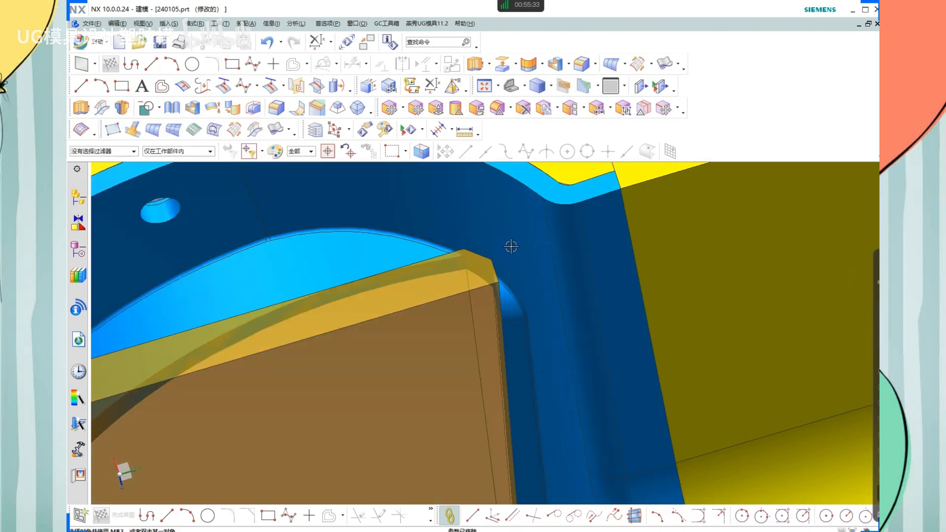
# Examine the block's fit along the whole window opening, hide it to compare the bare opening, and undo the hiding
pyautogui.scroll(-5, 511, 248)
pyautogui.moveTo(501, 263); pyautogui.dragTo(484, 228, button='middle')
pyautogui.scroll(-4, 483, 226)
pyautogui.scroll(4, 456, 339)
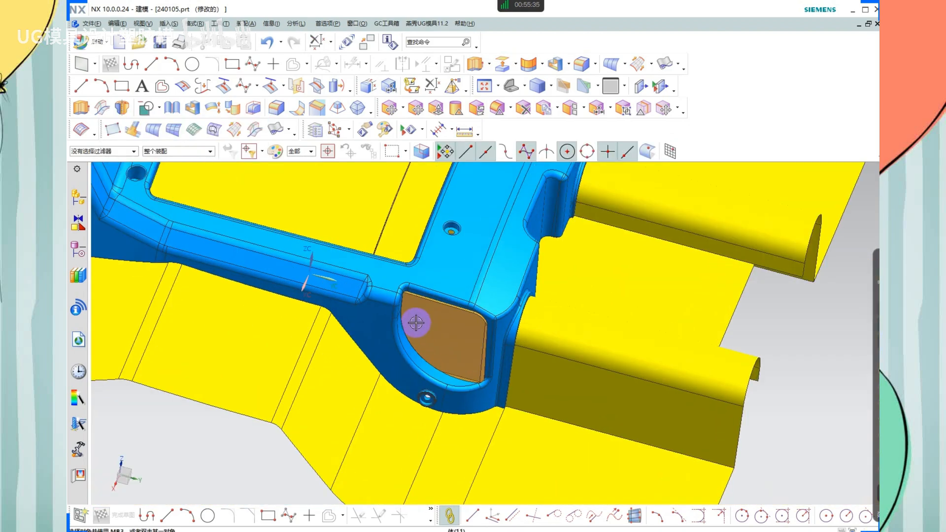
pyautogui.moveTo(415, 322); pyautogui.dragTo(370, 319, button='middle')
pyautogui.scroll(3, 369, 319)
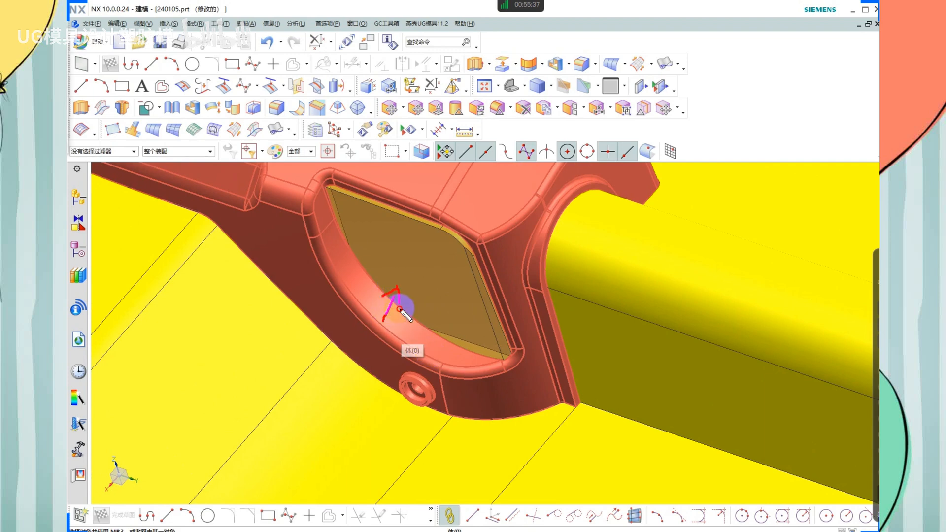
pyautogui.click(421, 259)
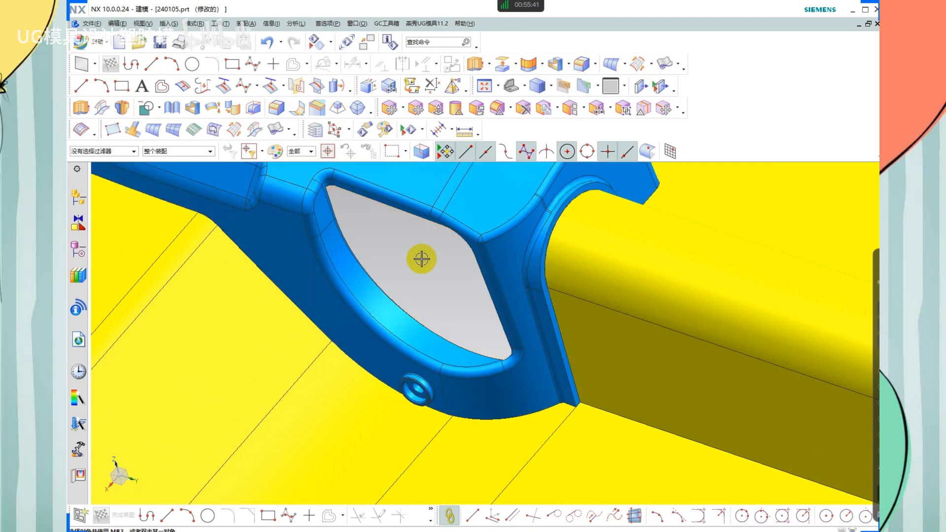
pyautogui.hotkey('ctrl', 'z')
# Remove the parameters from the finished window block and the part once more
pyautogui.scroll(-3, 482, 365)
pyautogui.press('r')
pyautogui.click(440, 301)
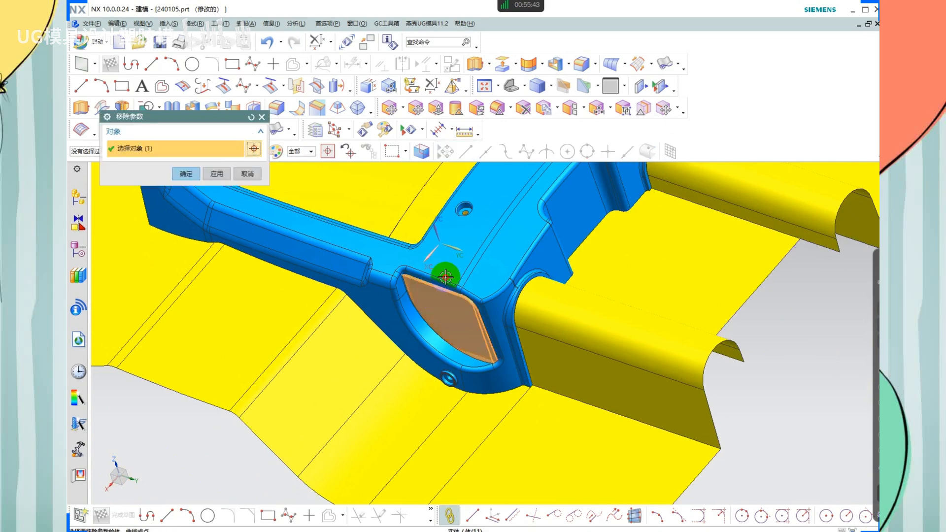
pyautogui.click(446, 276)
pyautogui.middleClick(456, 266)
pyautogui.middleClick(460, 264)
# Orient the view squarely to the part and examine the two opposite side windows for symmetry
pyautogui.keyDown('shift'); pyautogui.moveTo(495, 279); pyautogui.dragTo(521, 370, button='middle'); pyautogui.keyUp('shift')
pyautogui.press('F8')
pyautogui.scroll(-3, 527, 367)
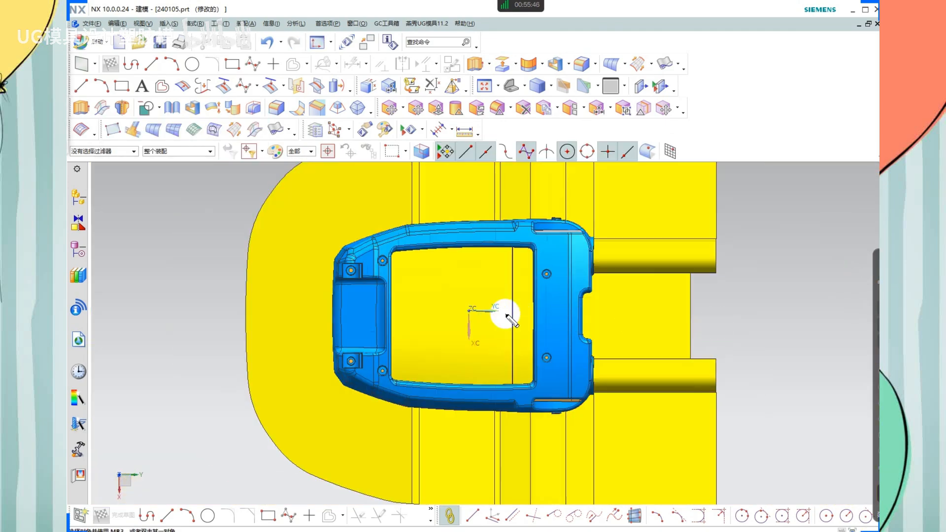
pyautogui.moveTo(504, 311); pyautogui.dragTo(619, 305)
pyautogui.moveTo(561, 199)
pyautogui.mouseDown()
pyautogui.moveTo(526, 231)
pyautogui.moveTo(527, 196)
pyautogui.mouseUp()
pyautogui.moveTo(565, 378)
pyautogui.mouseDown()
pyautogui.moveTo(533, 393)
pyautogui.moveTo(577, 391)
pyautogui.mouseUp()
pyautogui.press('Escape')
pyautogui.scroll(3, 583, 401)
pyautogui.scroll(-4, 529, 422)
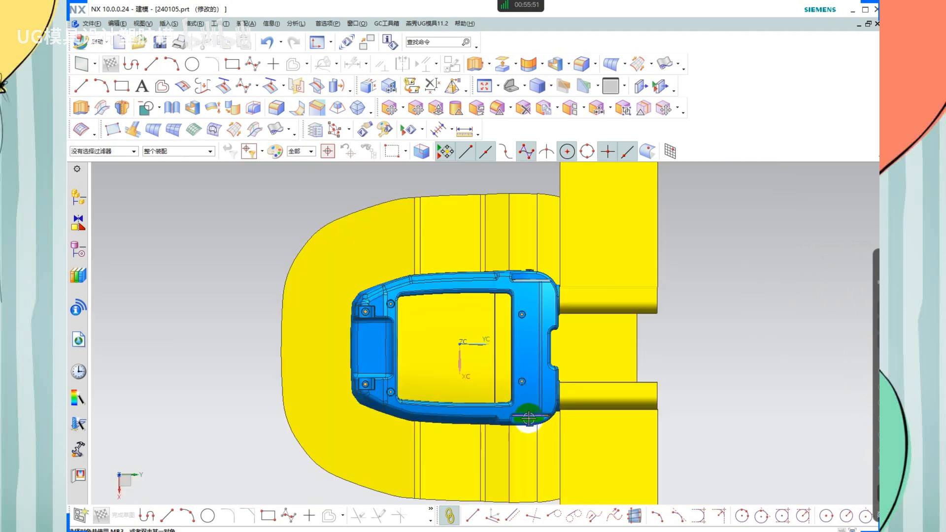
# Remove the parameters from all visible bodies at once
pyautogui.hotkey('shift', 'q')
pyautogui.moveTo(627, 236); pyautogui.dragTo(276, 454)
pyautogui.middleClick(558, 361)
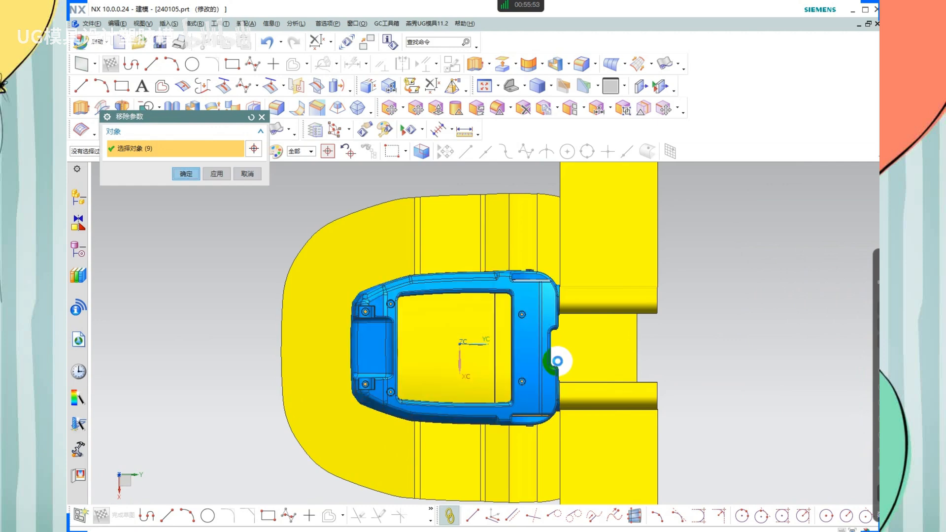
# Bring the hidden box enclosing the part back into view alongside the part and parting surfaces
pyautogui.scroll(-1, 541, 341)
pyautogui.hotkey('ctrl', 'shift', 'b')
pyautogui.scroll(2, 571, 345)
pyautogui.click(502, 334)
pyautogui.hotkey('ctrl', 'b')
pyautogui.hotkey('ctrl', 'shift', 'b')
pyautogui.scroll(2, 558, 436)
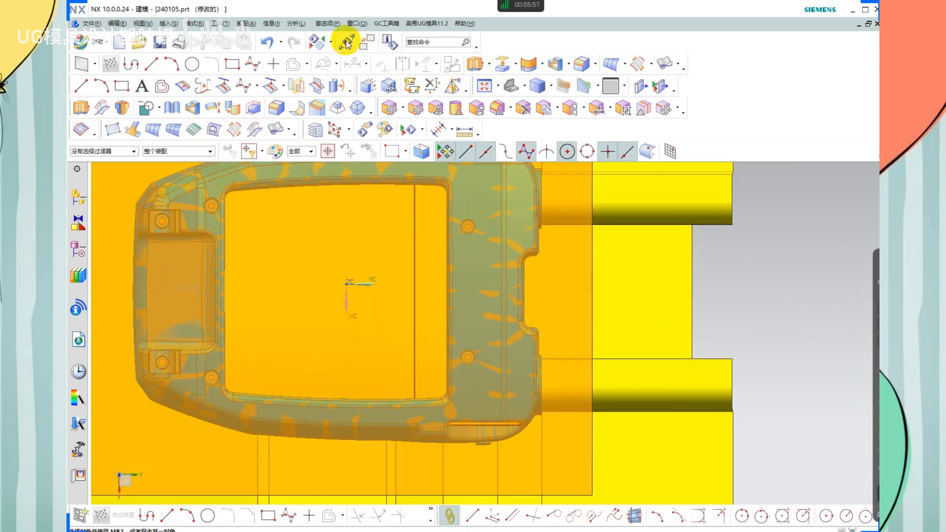
# Mirror the window block as a copy into the opposite window, using a plane defined from the enclosing box's side faces
pyautogui.click(347, 43)
pyautogui.scroll(1, 477, 438)
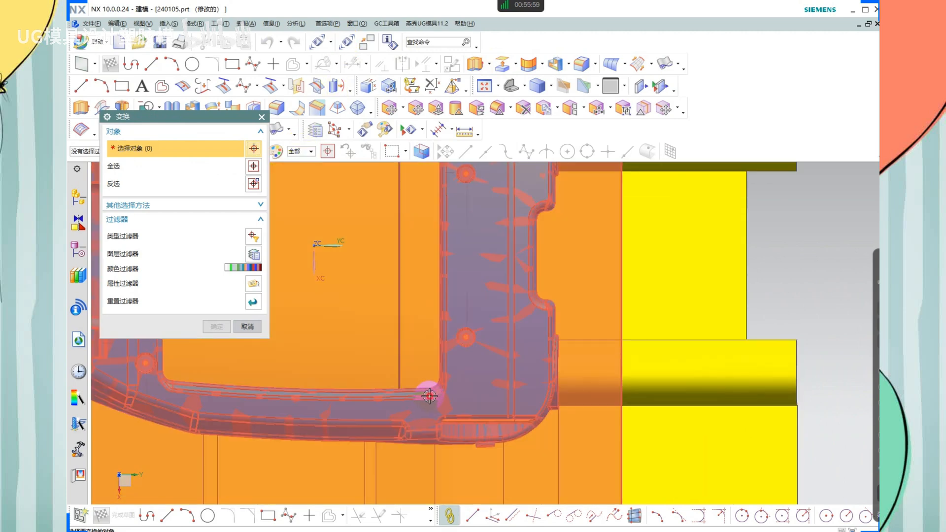
pyautogui.click(429, 396)
pyautogui.scroll(-3, 517, 357)
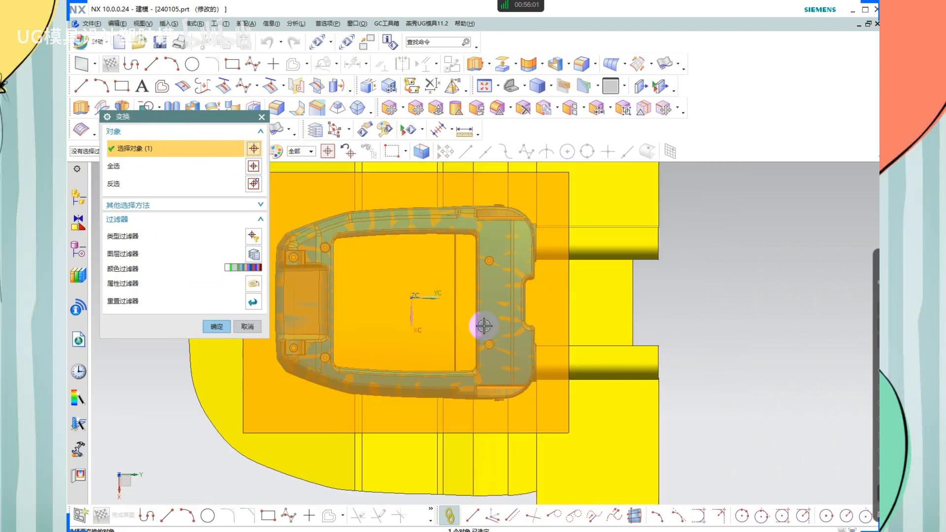
pyautogui.middleClick(484, 326)
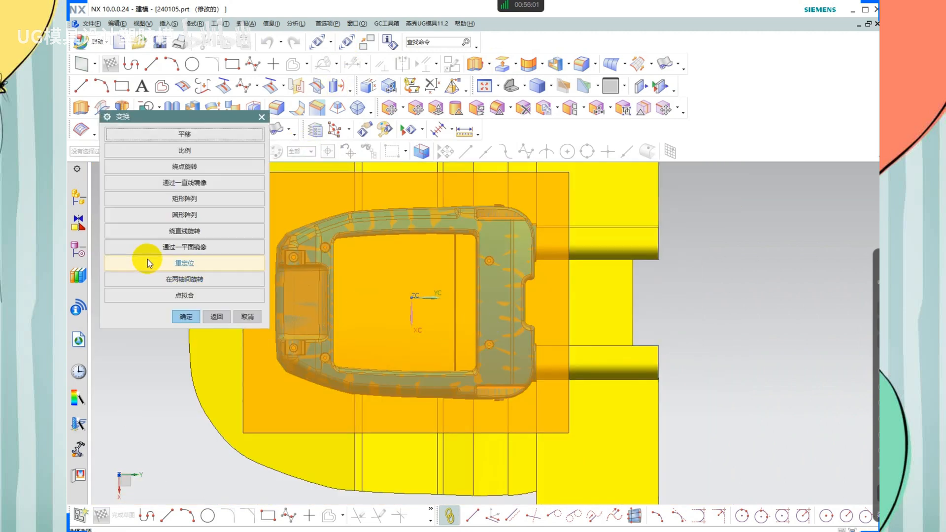
pyautogui.click(217, 248)
pyautogui.moveTo(539, 353); pyautogui.dragTo(550, 272, button='middle')
pyautogui.click(544, 394)
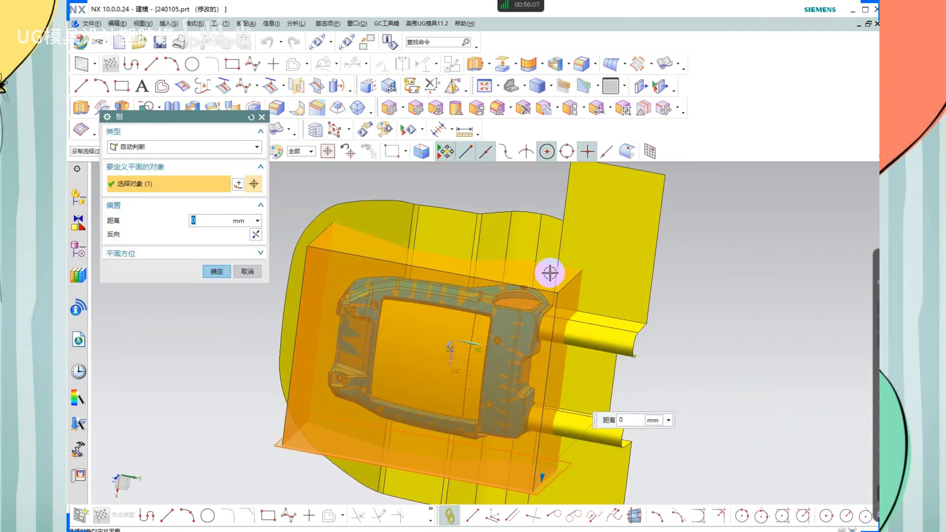
pyautogui.scroll(-3, 550, 272)
pyautogui.middleClick(619, 277)
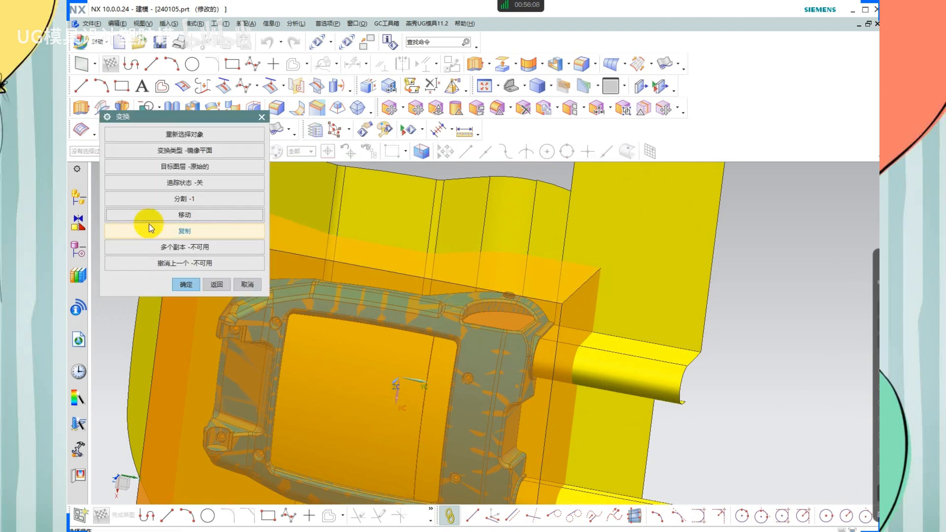
pyautogui.click(194, 233)
pyautogui.middleClick(511, 334)
# Remove the parameters from all visible bodies, including the mirrored block
pyautogui.scroll(-5, 515, 288)
pyautogui.hotkey('shift', 'r')
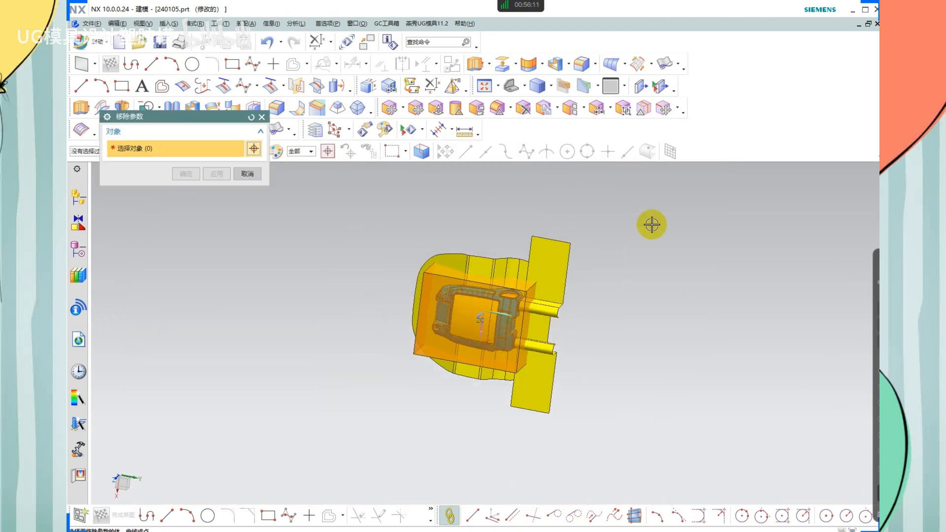
pyautogui.moveTo(651, 224); pyautogui.dragTo(317, 460)
pyautogui.middleClick(526, 300)
# Hide the enclosing box and inspect both window blocks from the inside of the part
pyautogui.scroll(-5, 528, 298)
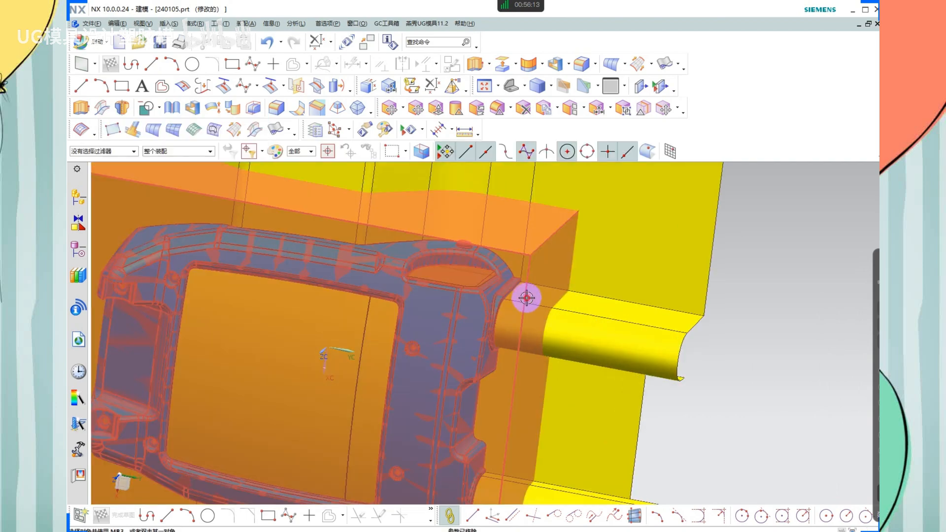
pyautogui.moveTo(527, 298); pyautogui.dragTo(527, 195, button='middle')
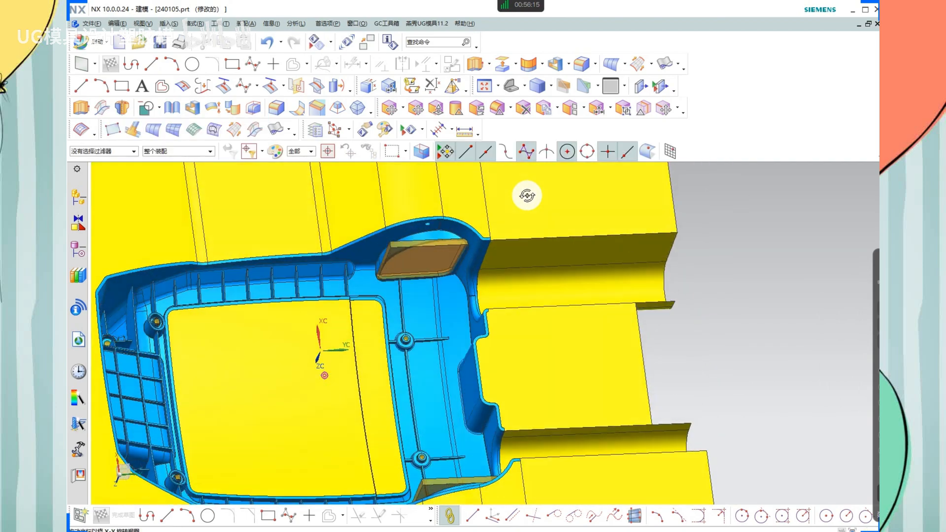
pyautogui.scroll(-5, 433, 242)
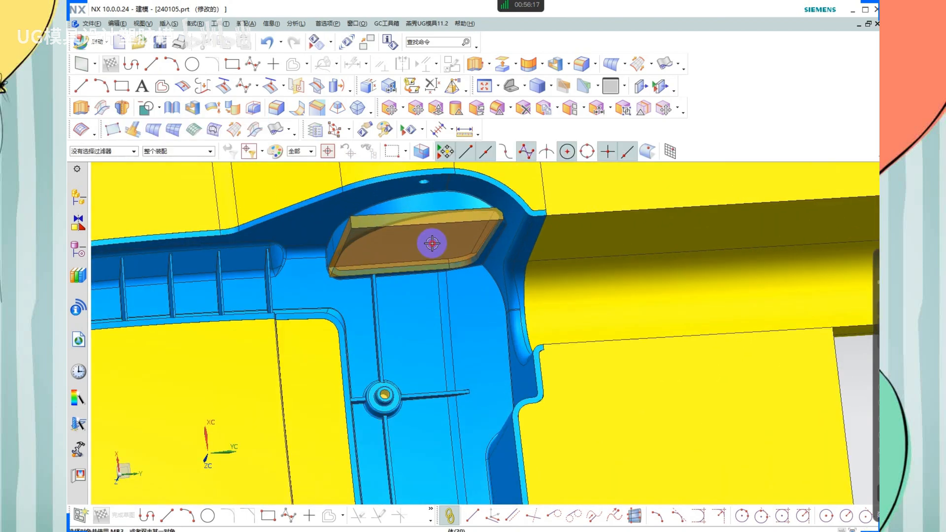
pyautogui.scroll(5, 507, 264)
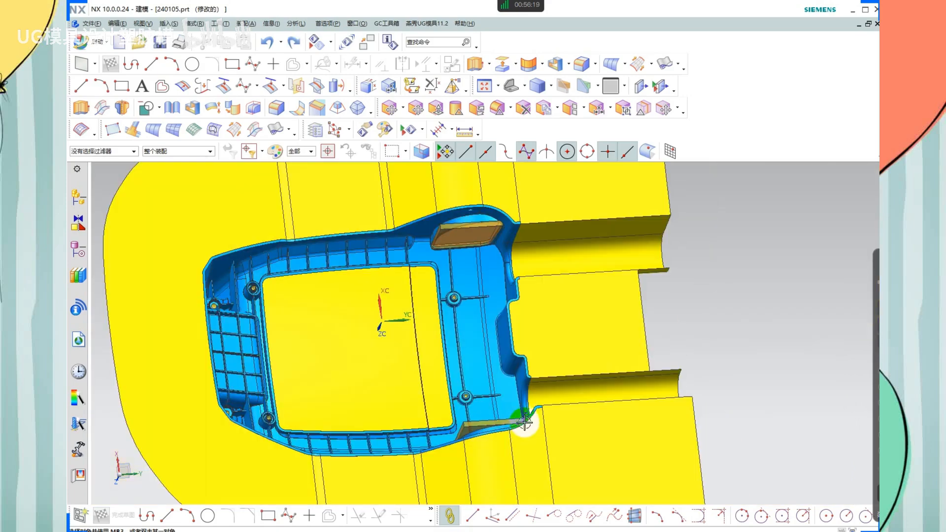
pyautogui.scroll(-2, 510, 379)
pyautogui.moveTo(499, 368); pyautogui.dragTo(490, 413, button='middle')
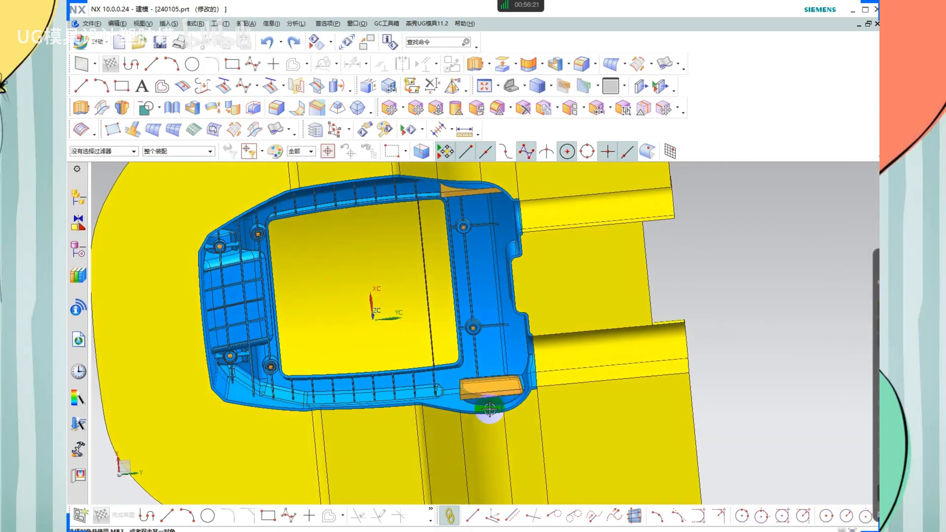
pyautogui.scroll(-6, 490, 413)
pyautogui.scroll(3, 467, 335)
# Create a bounded block with 0 mm clearance around the small through hole in the round boss beside one window
pyautogui.moveTo(488, 381); pyautogui.dragTo(517, 295, button='middle')
pyautogui.scroll(-6, 456, 246)
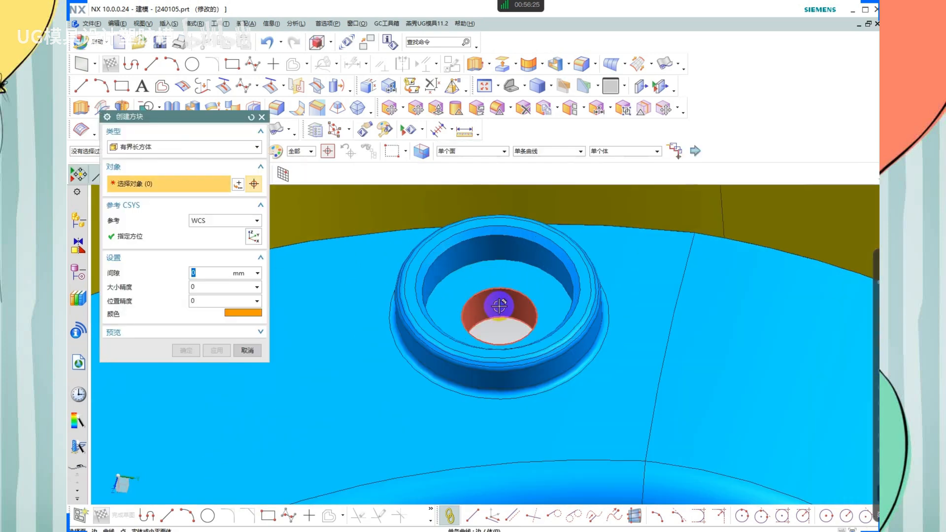
pyautogui.click(499, 306)
pyautogui.click(217, 350)
# Create a matching bounded block around the through hole in the boss on the opposite side of the part
pyautogui.scroll(5, 512, 257)
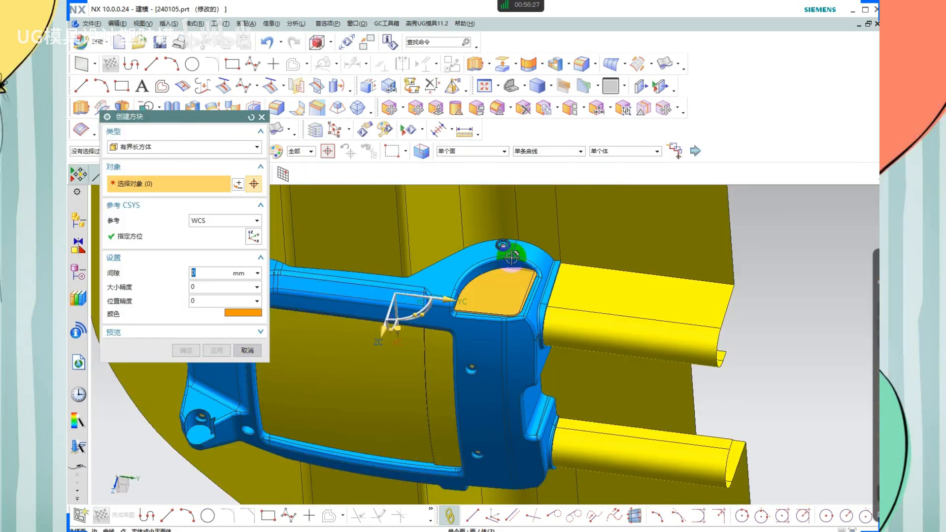
pyautogui.moveTo(494, 383); pyautogui.dragTo(503, 286, button='middle')
pyautogui.scroll(-10, 544, 466)
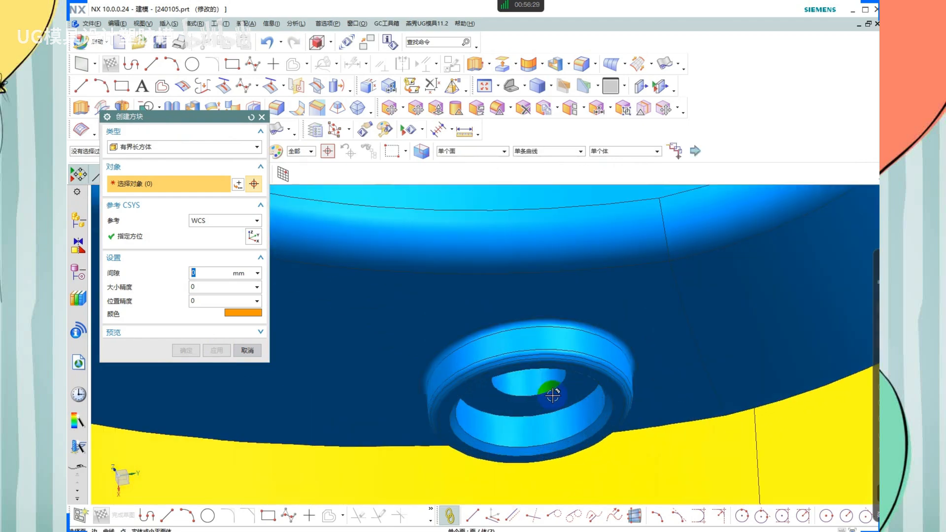
pyautogui.scroll(3, 503, 383)
pyautogui.middleClick(557, 398)
# Replace the protruding inner face of one boss-hole block with the part's inner wall face at 0 mm offset
pyautogui.scroll(3, 559, 397)
pyautogui.moveTo(570, 397); pyautogui.dragTo(524, 264, button='middle')
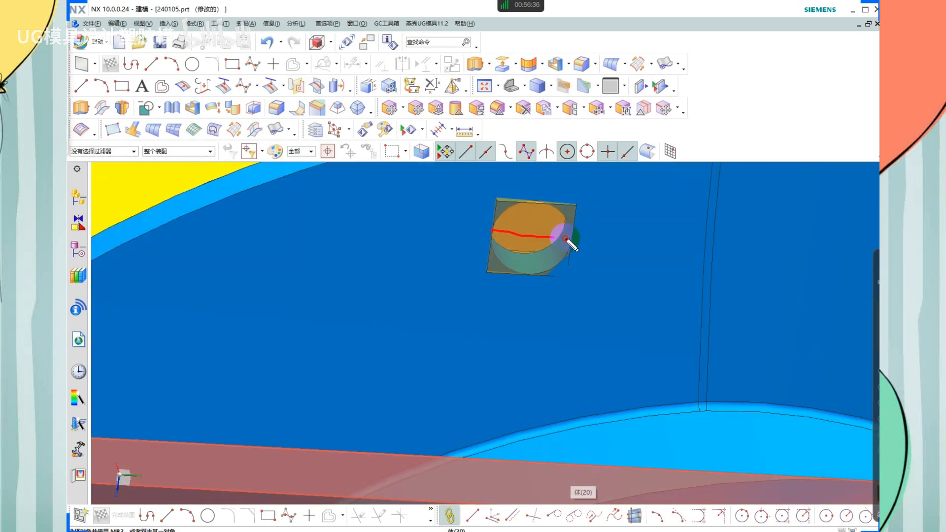
pyautogui.moveTo(565, 238); pyautogui.dragTo(557, 290, button='middle')
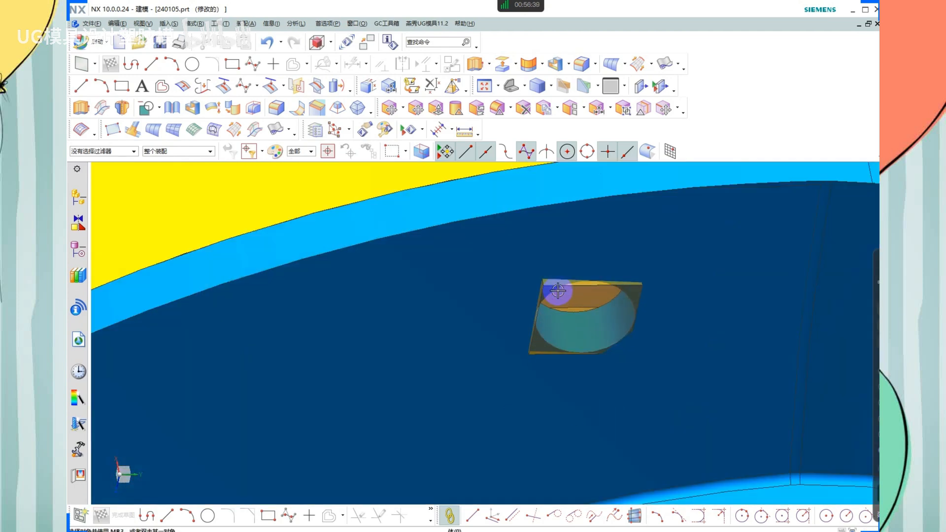
pyautogui.scroll(3, 558, 291)
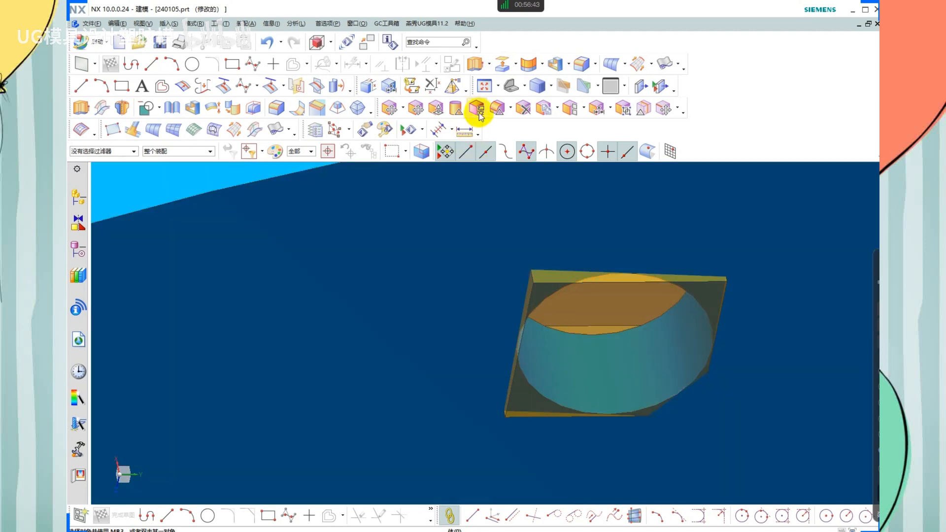
pyautogui.click(477, 107)
pyautogui.click(457, 248)
pyautogui.middleClick(463, 232)
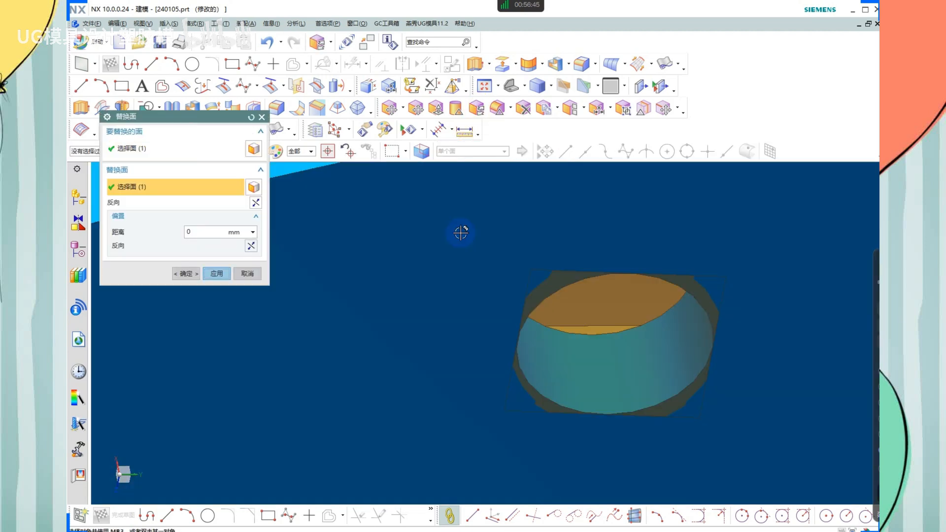
# Replace the inner face of the other boss-hole block with its surrounding inner wall face in the same way
pyautogui.scroll(-14, 468, 233)
pyautogui.moveTo(481, 281); pyautogui.dragTo(483, 369, button='middle')
pyautogui.scroll(10, 515, 391)
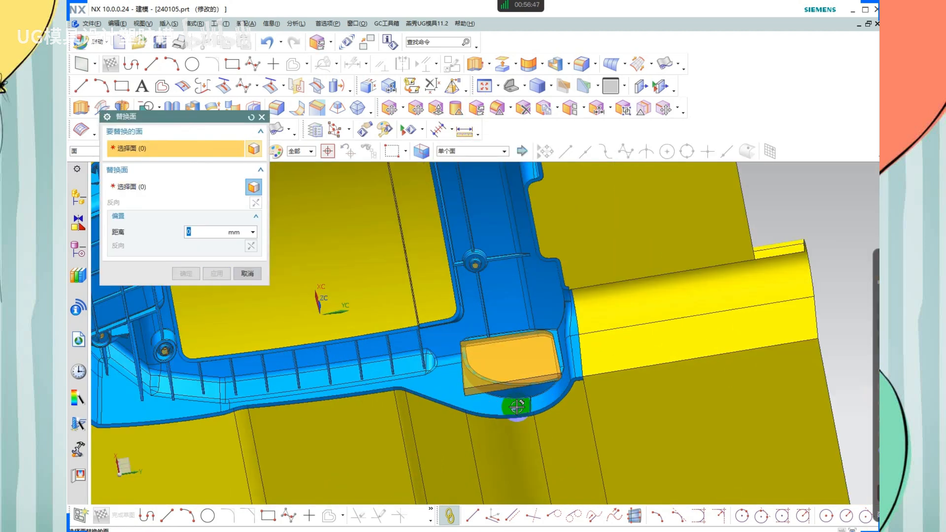
pyautogui.click(573, 376)
pyautogui.click(561, 368)
pyautogui.middleClick(553, 361)
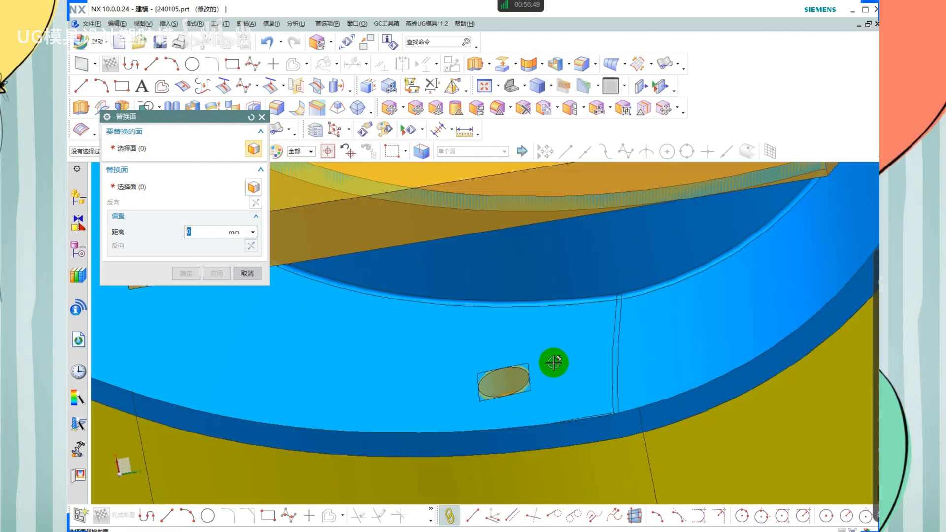
# Subtract the part from the first boss-hole block, keeping the part as the tool body
pyautogui.scroll(-3, 553, 362)
pyautogui.press('Escape')
pyautogui.click(153, 115)
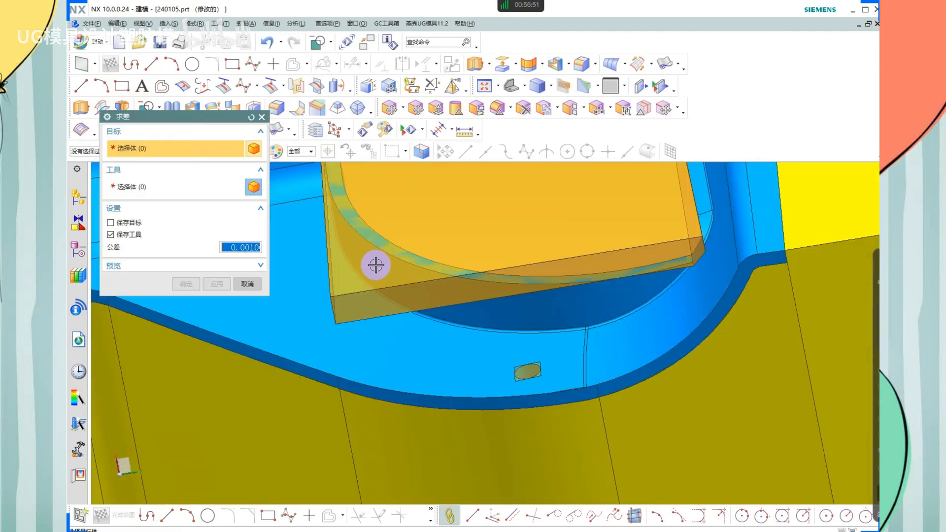
pyautogui.scroll(3, 524, 376)
pyautogui.click(521, 376)
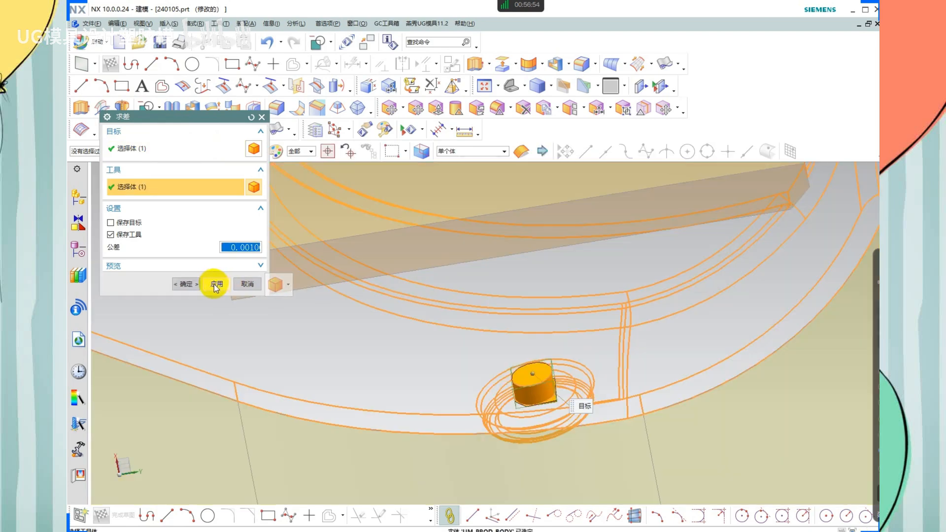
pyautogui.click(215, 285)
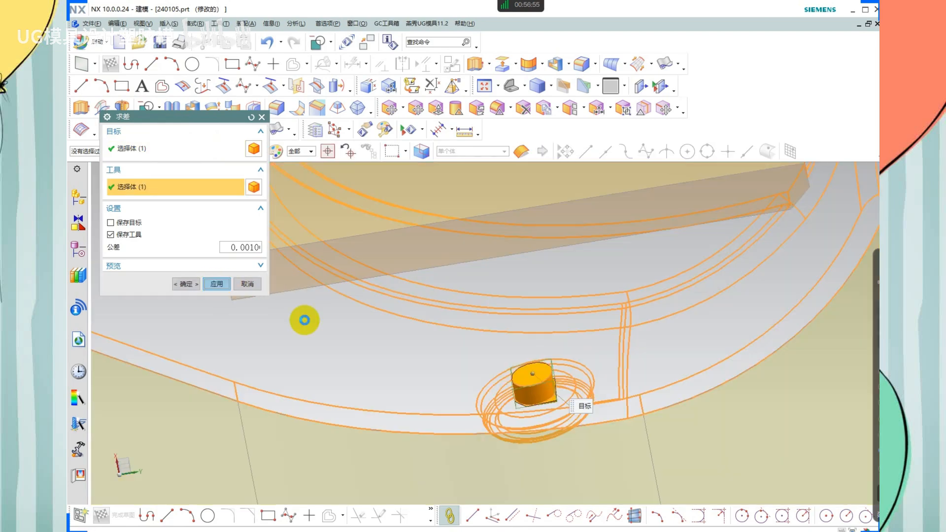
# Subtract the part from the boss-hole block on the opposite side, again keeping the tool body
pyautogui.scroll(-3, 513, 418)
pyautogui.moveTo(507, 412); pyautogui.dragTo(542, 333, button='middle')
pyautogui.click(542, 333)
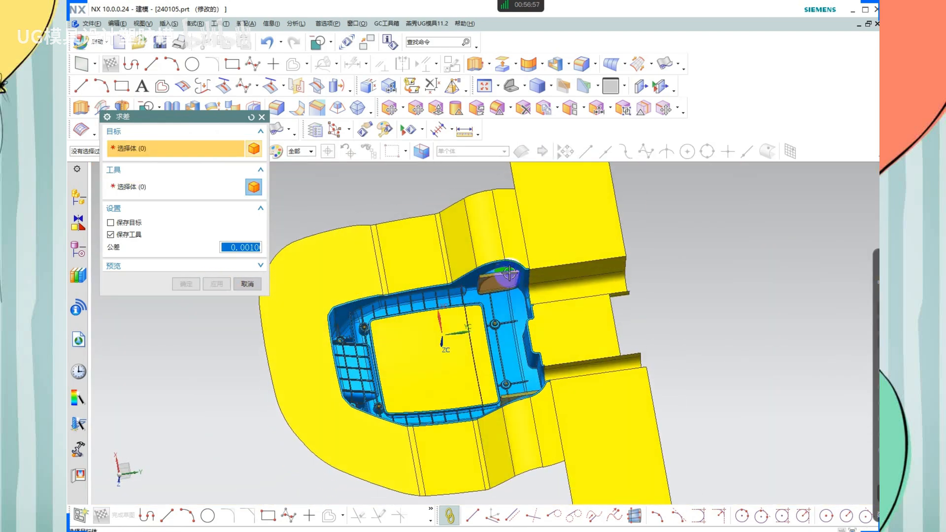
pyautogui.scroll(8, 559, 276)
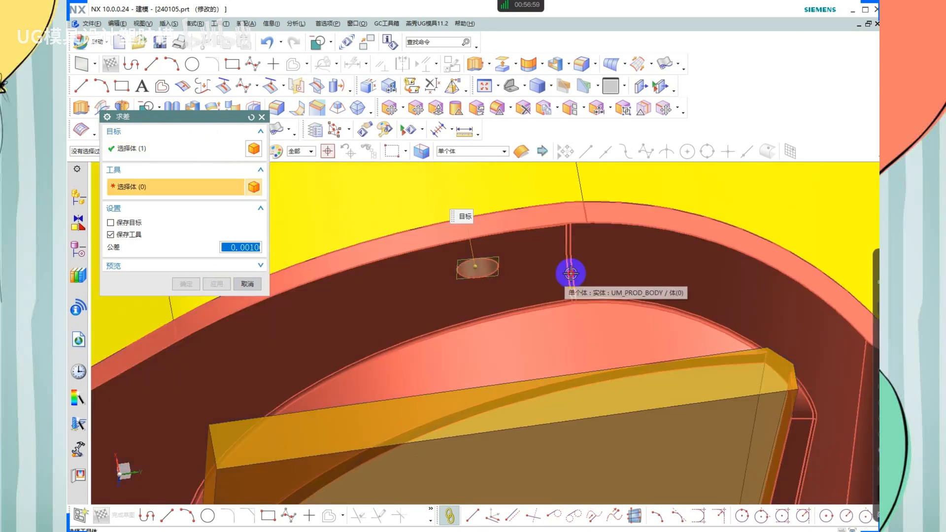
pyautogui.click(583, 273)
pyautogui.click(184, 286)
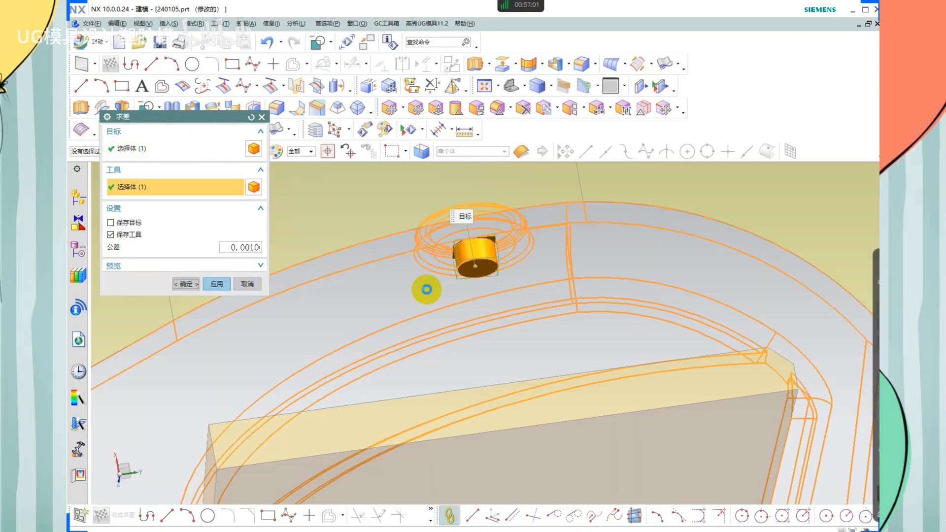
# Remove the parameters from the part, parting sheets and filler blocks
pyautogui.scroll(-10, 536, 251)
pyautogui.press('r')
pyautogui.scroll(-4, 530, 263)
pyautogui.moveTo(672, 192); pyautogui.dragTo(291, 451)
pyautogui.moveTo(585, 209); pyautogui.dragTo(353, 410)
pyautogui.middleClick(558, 295)
pyautogui.scroll(5, 550, 292)
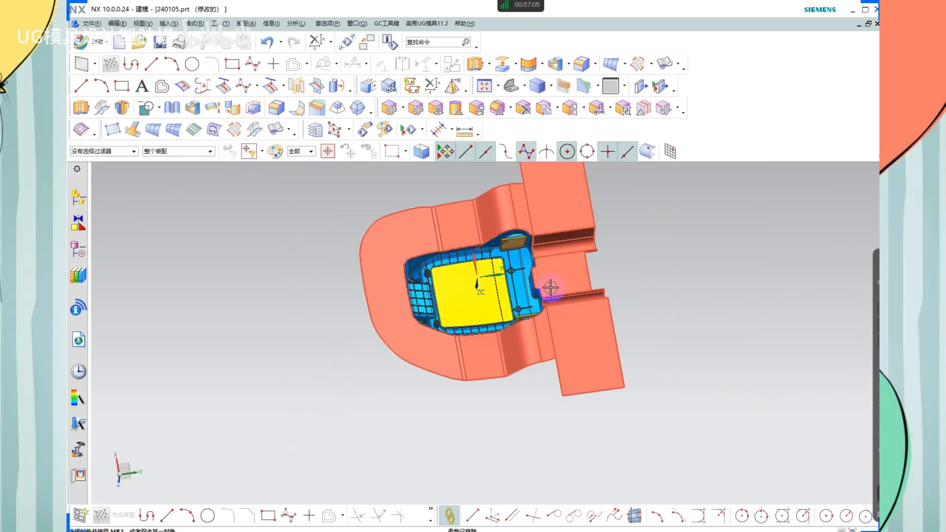
# Bring all hidden bodies back into view, including the large workpiece block around the part
pyautogui.moveTo(548, 294); pyautogui.dragTo(558, 358, button='middle')
pyautogui.click(505, 306)
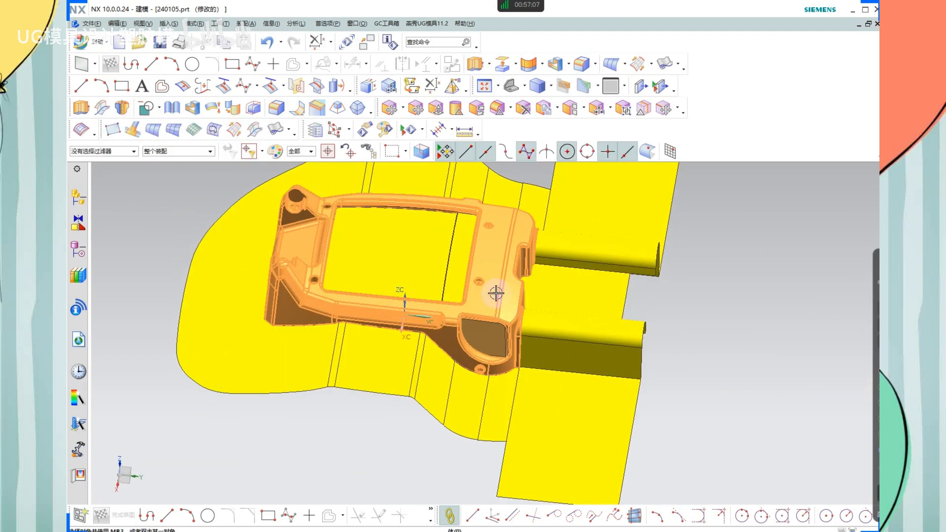
pyautogui.hotkey('ctrl', 'b')
pyautogui.hotkey('ctrl', 'shift', 'u')
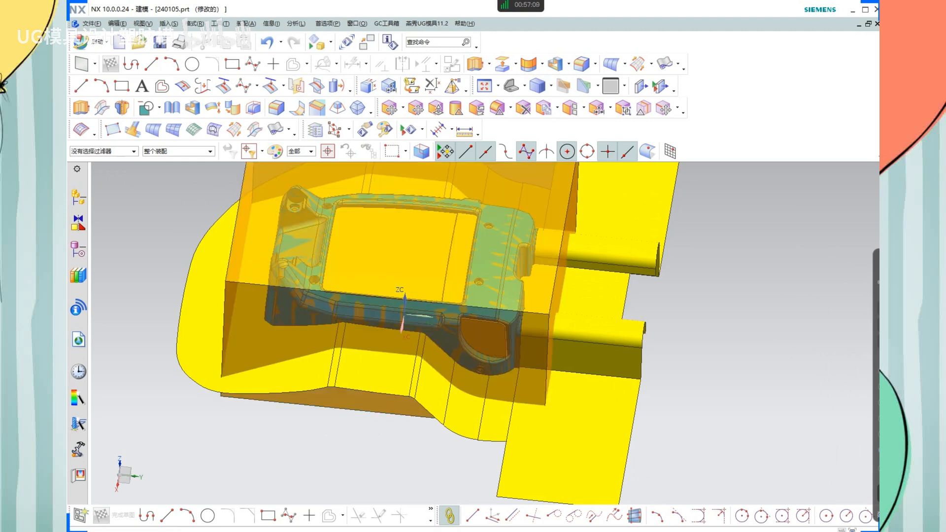
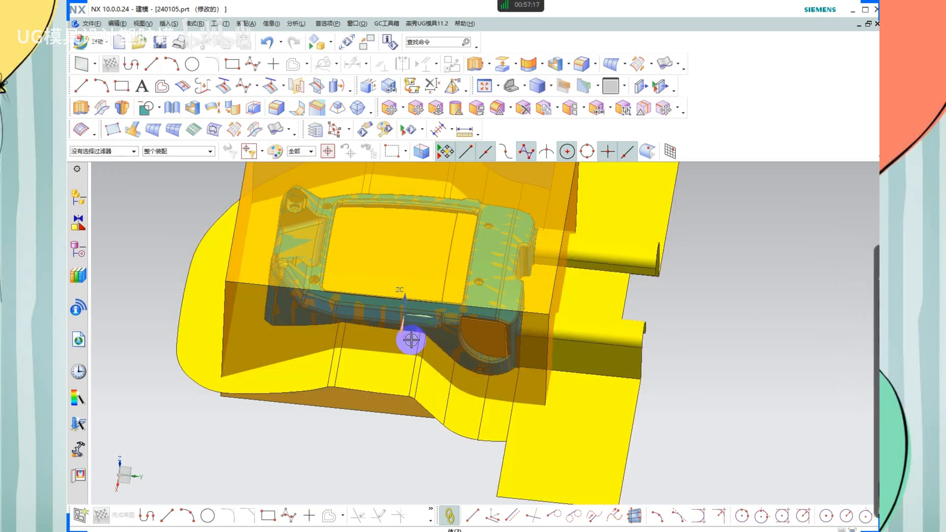
# Isolate the workpiece block, the part and its filler blocks by hiding the parting and shut-off sheets
pyautogui.moveTo(483, 344); pyautogui.dragTo(473, 405, button='middle')
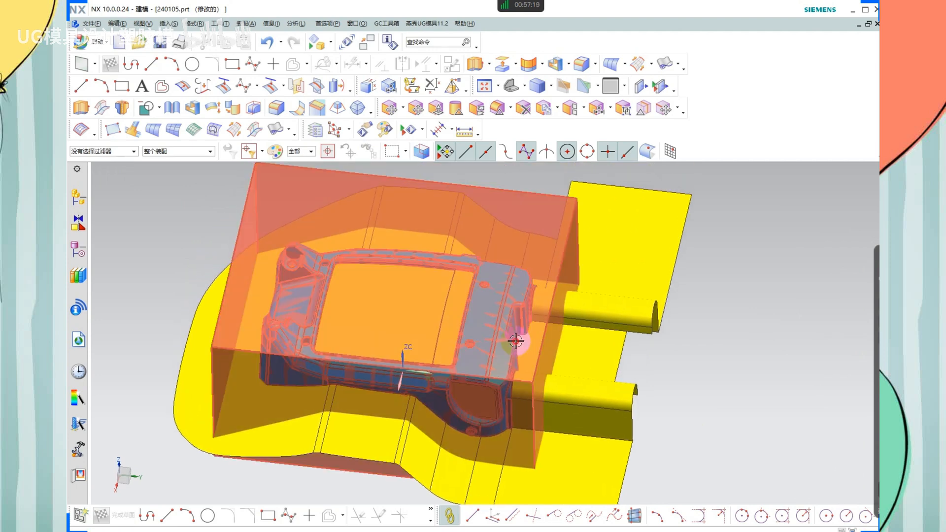
pyautogui.click(516, 340)
pyautogui.hotkey('ctrl', 'b')
pyautogui.hotkey('ctrl', 'shift', 'b')
pyautogui.moveTo(551, 368)
pyautogui.mouseDown(button='middle')
pyautogui.moveTo(524, 321)
pyautogui.moveTo(501, 328)
pyautogui.moveTo(527, 361)
pyautogui.mouseUp(button='middle')
pyautogui.hotkey('ctrl', 'shift', 'b')
pyautogui.click(512, 333)
pyautogui.hotkey('ctrl', 'b')
pyautogui.click(563, 363)
pyautogui.hotkey('ctrl', 'b')
pyautogui.click(445, 309)
pyautogui.hotkey('ctrl', 'b')
pyautogui.hotkey('ctrl', 'shift', 'b')
pyautogui.click(480, 330)
pyautogui.hotkey('ctrl', 'b')
pyautogui.hotkey('ctrl', 'shift', 'b')
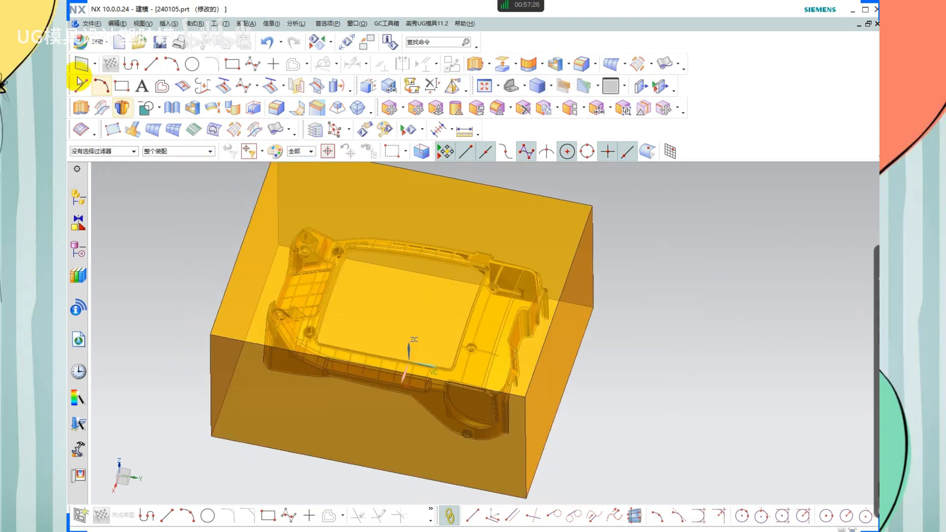
# Subtract the part and all filler blocks from the workpiece block, keeping the tool bodies
pyautogui.click(139, 112)
pyautogui.scroll(-3, 389, 236)
pyautogui.click(386, 264)
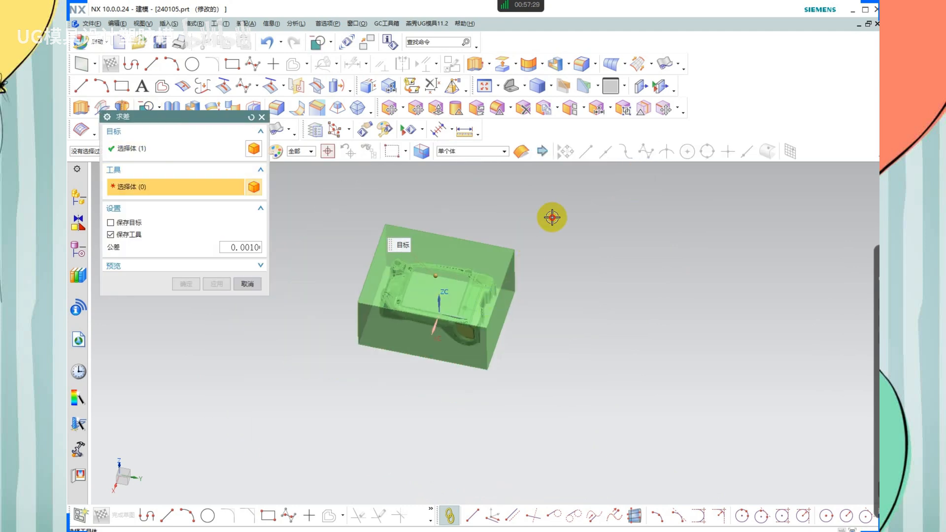
pyautogui.moveTo(636, 177); pyautogui.dragTo(232, 435)
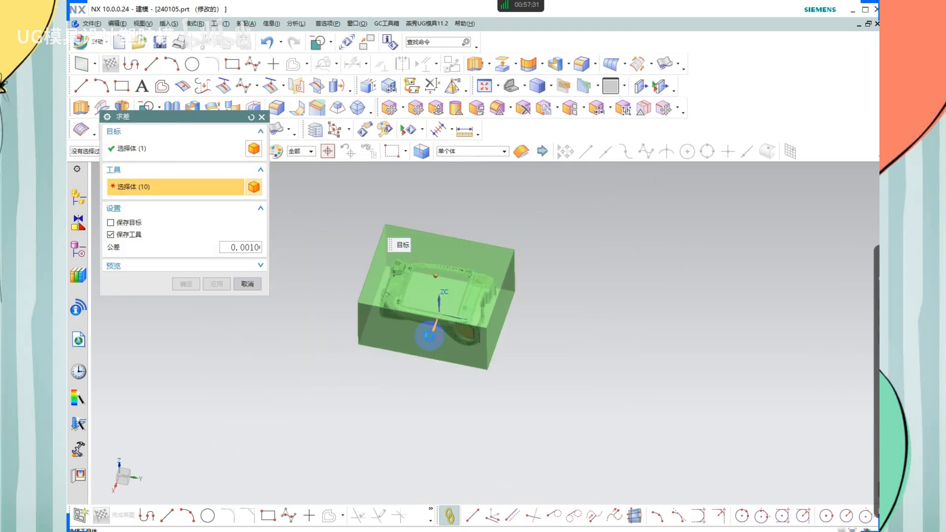
pyautogui.middleClick(429, 335)
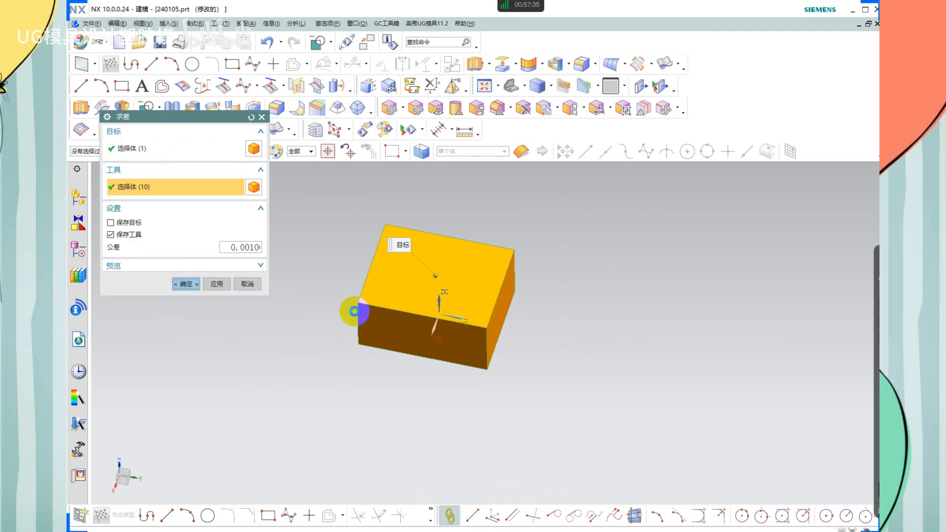
pyautogui.middleClick(354, 311)
# Show all hidden bodies and check the parting sheets and filler blocks with the workpiece block and part temporarily hidden
pyautogui.scroll(3, 422, 281)
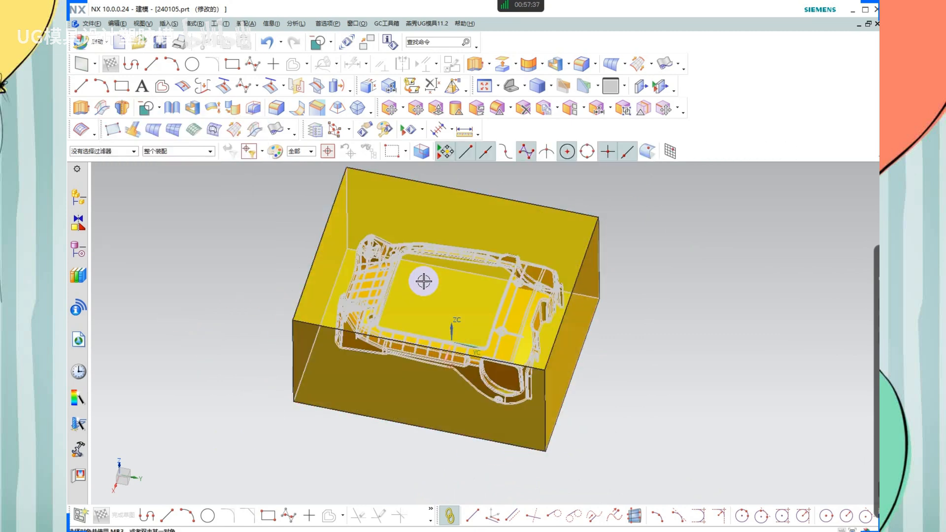
pyautogui.hotkey('ctrl', 'shift', 'u')
pyautogui.scroll(2, 486, 305)
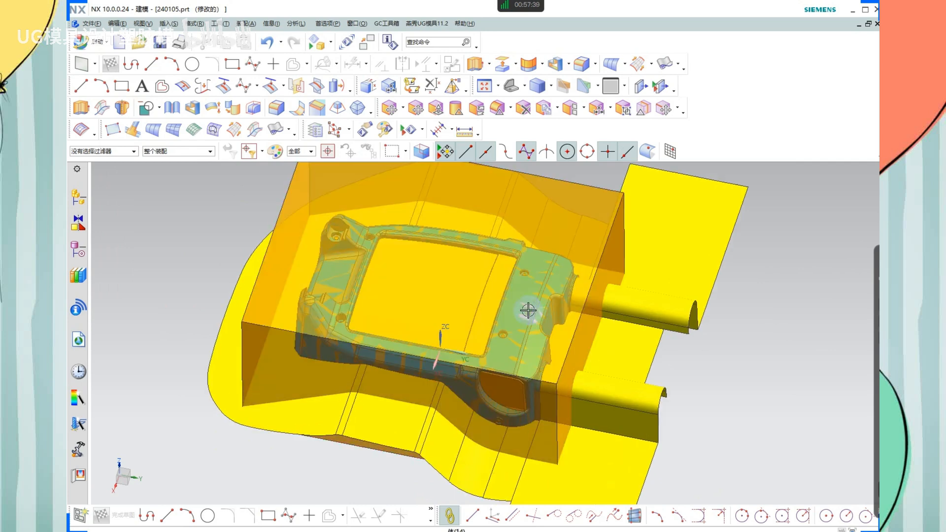
pyautogui.click(547, 341)
pyautogui.hotkey('ctrl', 'b')
pyautogui.click(545, 311)
pyautogui.hotkey('ctrl', 'b')
pyautogui.moveTo(548, 296); pyautogui.dragTo(549, 315, button='middle')
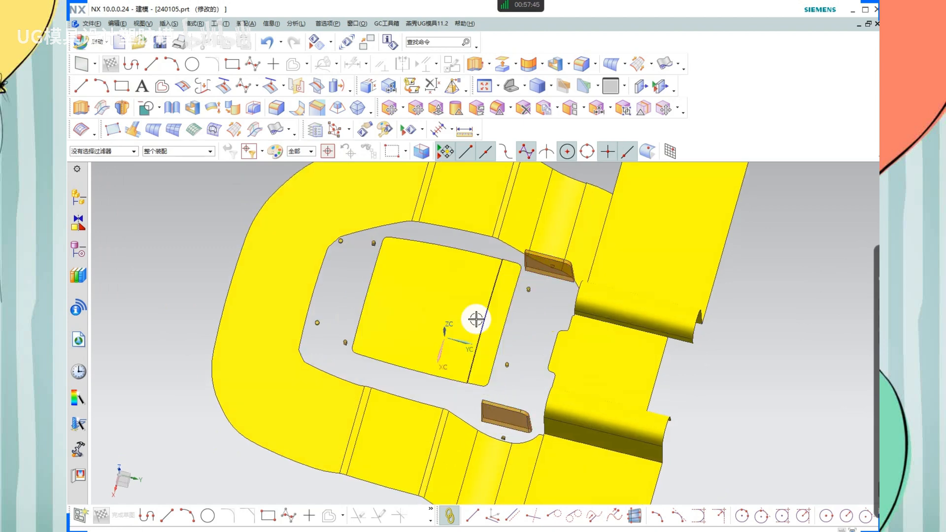
pyautogui.hotkey('ctrl', 'shift', 'u')
pyautogui.scroll(-3, 495, 336)
pyautogui.scroll(2, 474, 321)
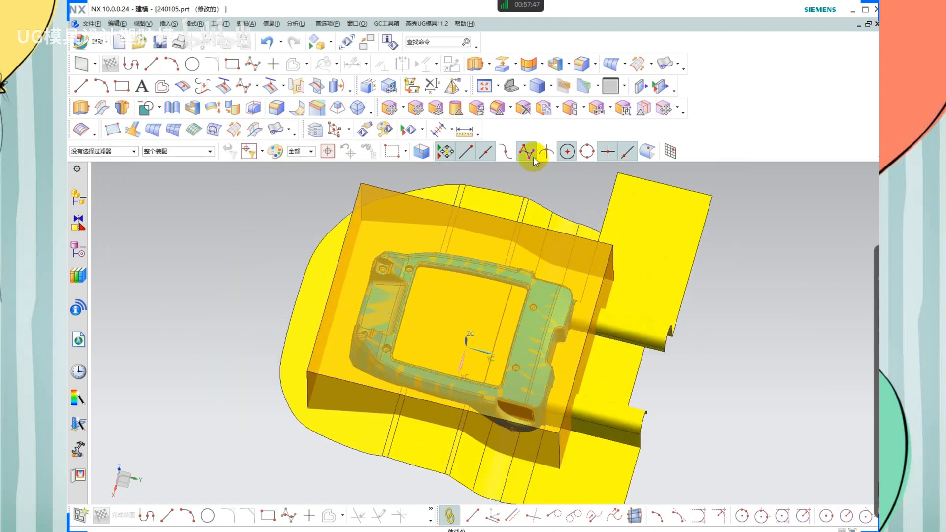
# Split the workpiece block using the faces of the central shut-off sheet and the outer parting sheet as tools
pyautogui.click(542, 64)
pyautogui.click(553, 241)
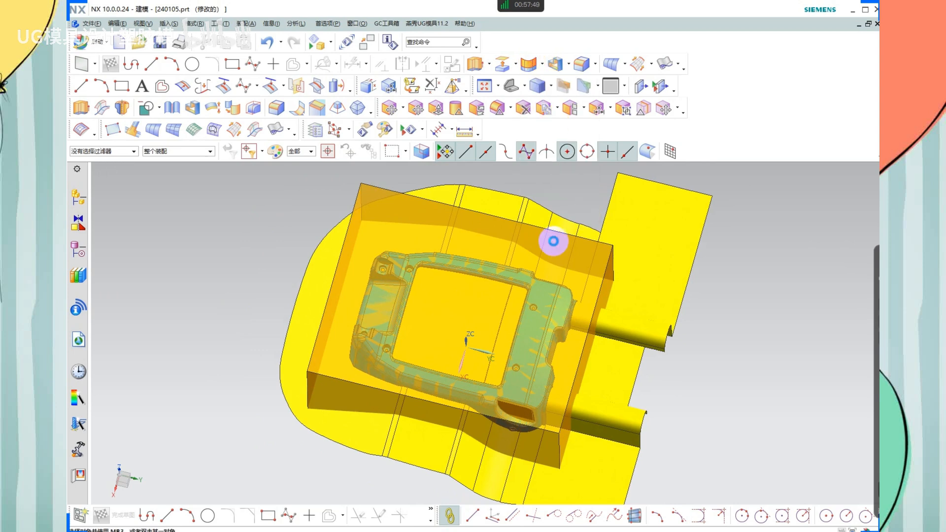
pyautogui.moveTo(517, 259); pyautogui.dragTo(498, 241, button='middle')
pyautogui.click(530, 256)
pyautogui.middleClick(268, 242)
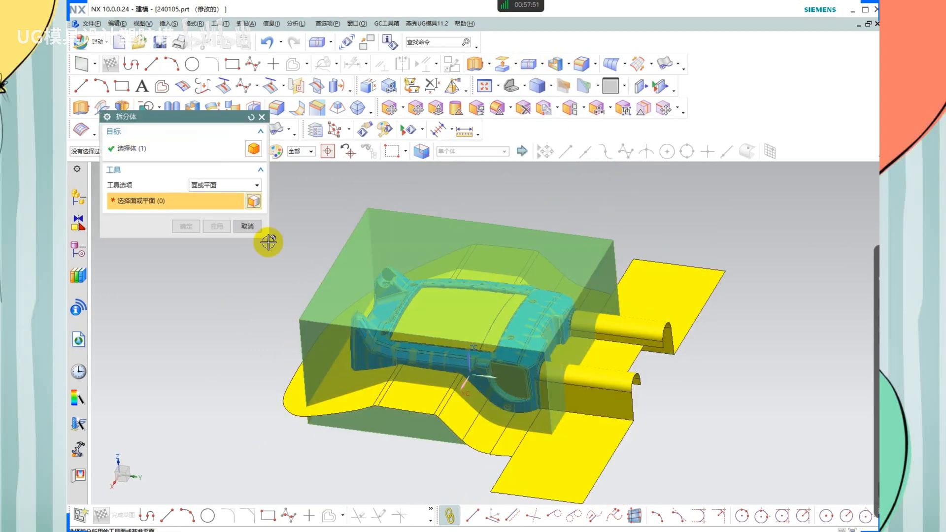
pyautogui.click(220, 187)
pyautogui.click(222, 196)
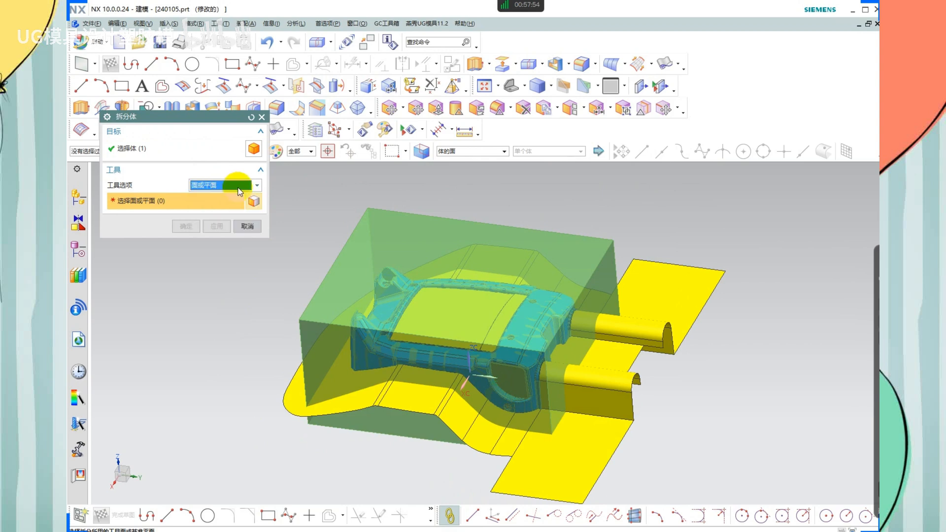
pyautogui.moveTo(485, 312); pyautogui.dragTo(464, 307, button='middle')
pyautogui.click(464, 307)
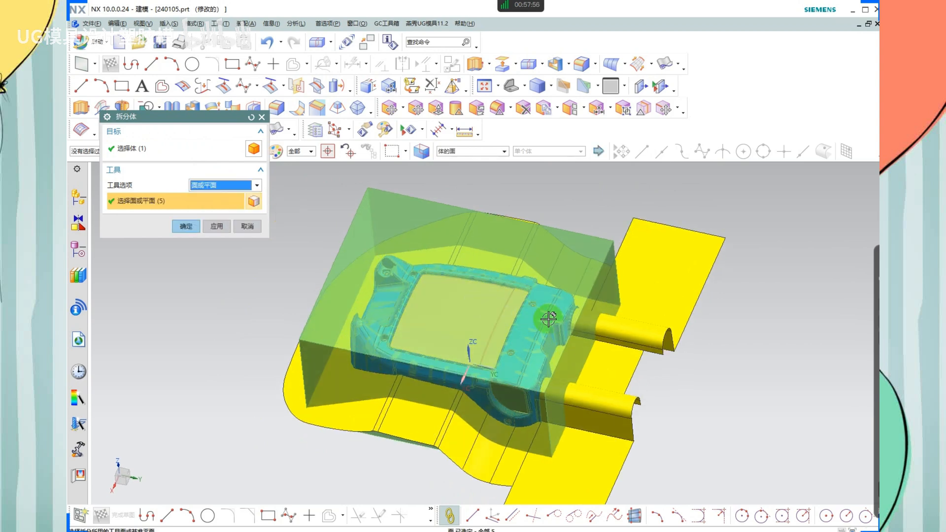
pyautogui.click(627, 319)
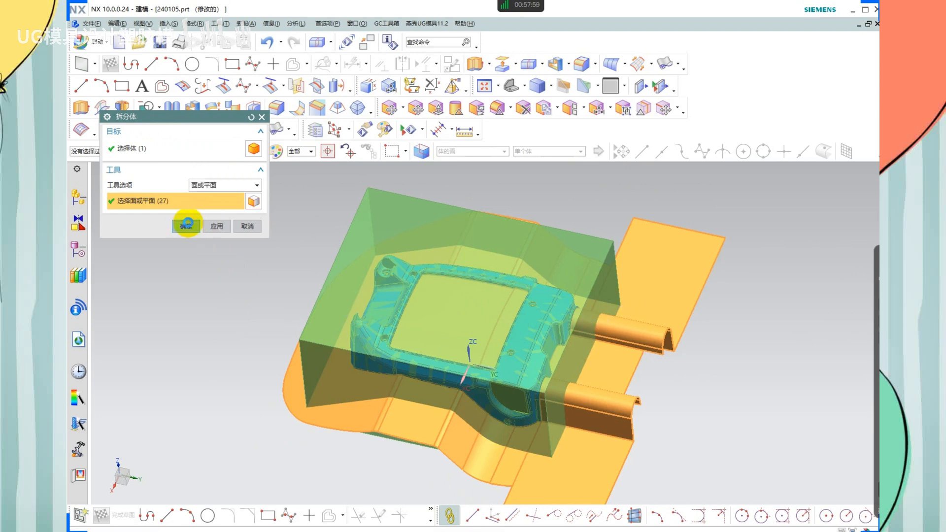
pyautogui.middleClick(218, 241)
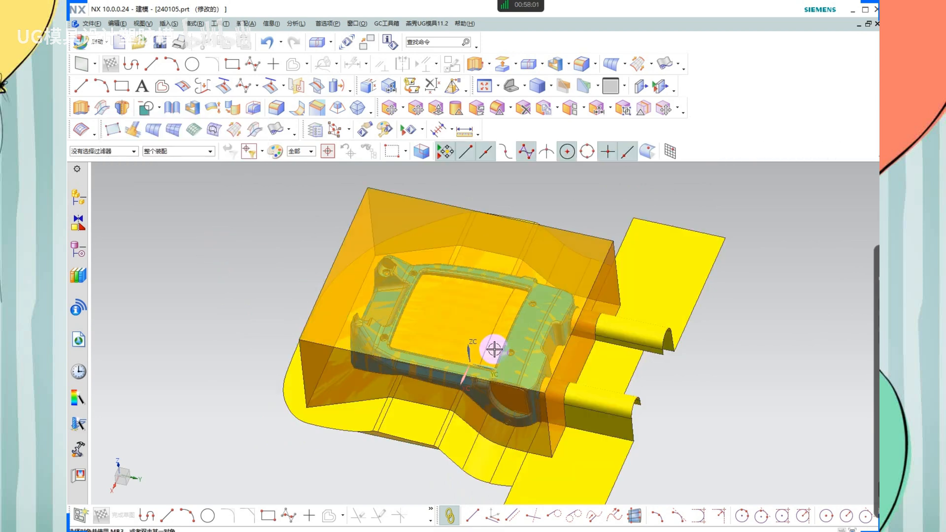
# Remove the parameters from the split workpiece halves and all other bodies
pyautogui.moveTo(494, 349); pyautogui.dragTo(507, 315, button='middle')
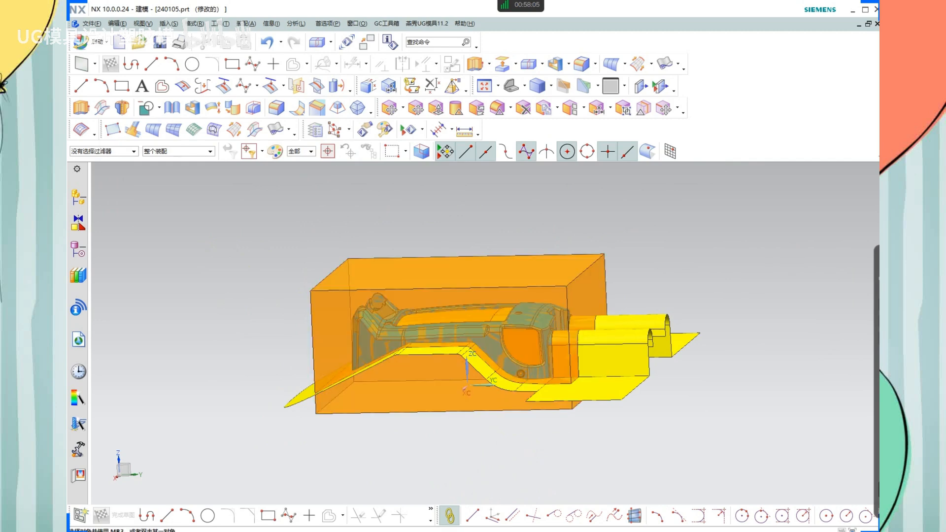
pyautogui.scroll(-4, 566, 333)
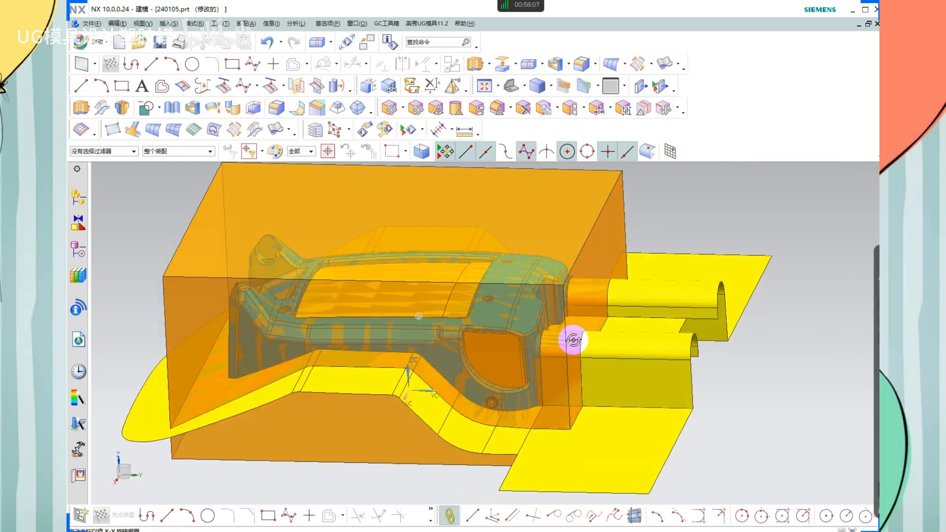
pyautogui.scroll(2, 545, 324)
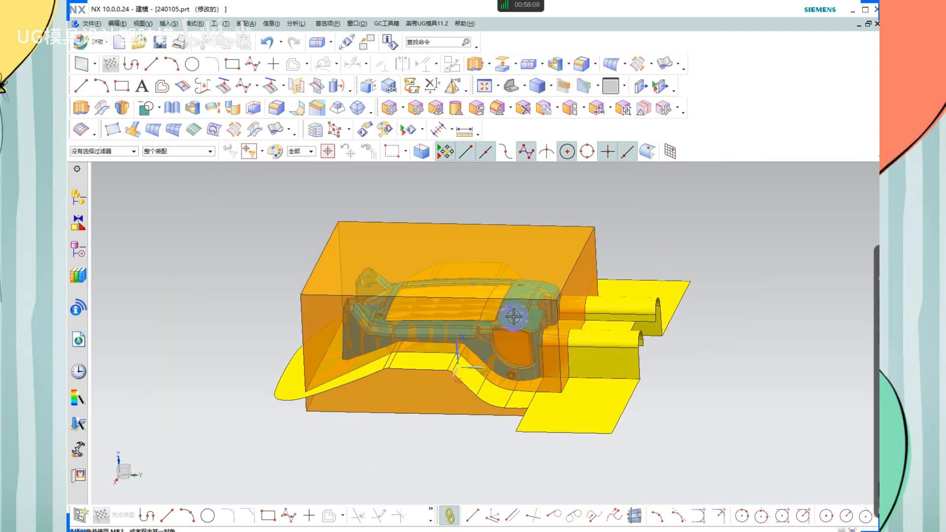
pyautogui.click(631, 380)
pyautogui.press('q')
pyautogui.scroll(2, 429, 351)
pyautogui.scroll(1, 466, 331)
pyautogui.moveTo(666, 211); pyautogui.dragTo(150, 458)
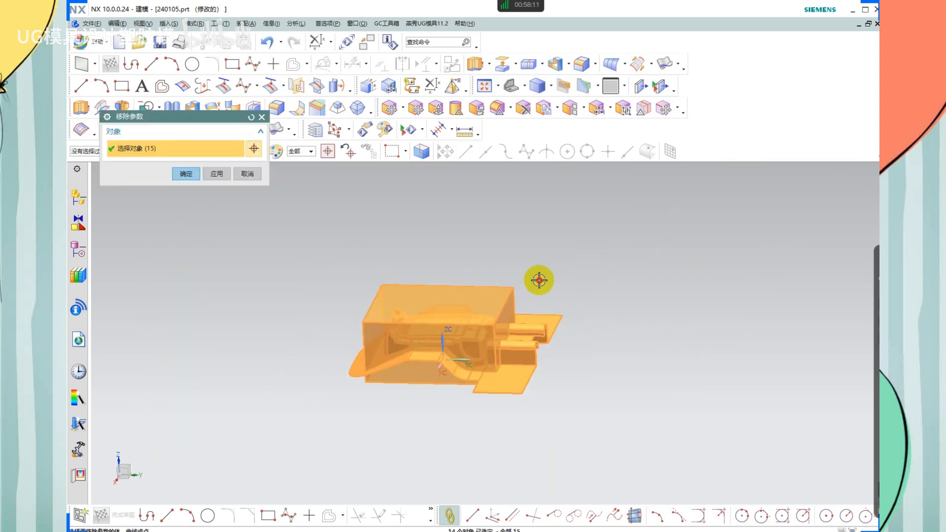
pyautogui.middleClick(430, 328)
pyautogui.scroll(-1, 453, 324)
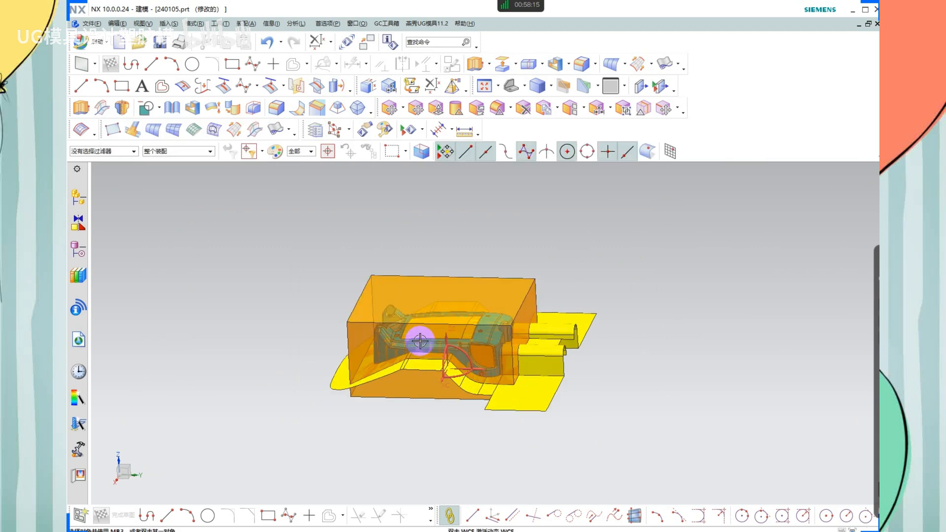
pyautogui.scroll(-3, 420, 341)
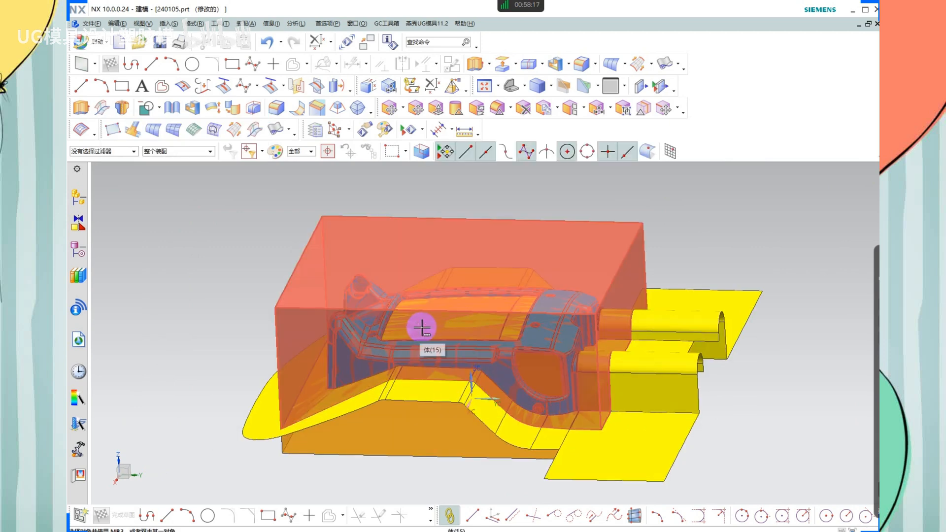
pyautogui.keyDown('shift'); pyautogui.moveTo(437, 332); pyautogui.dragTo(438, 325, button='middle'); pyautogui.keyUp('shift')
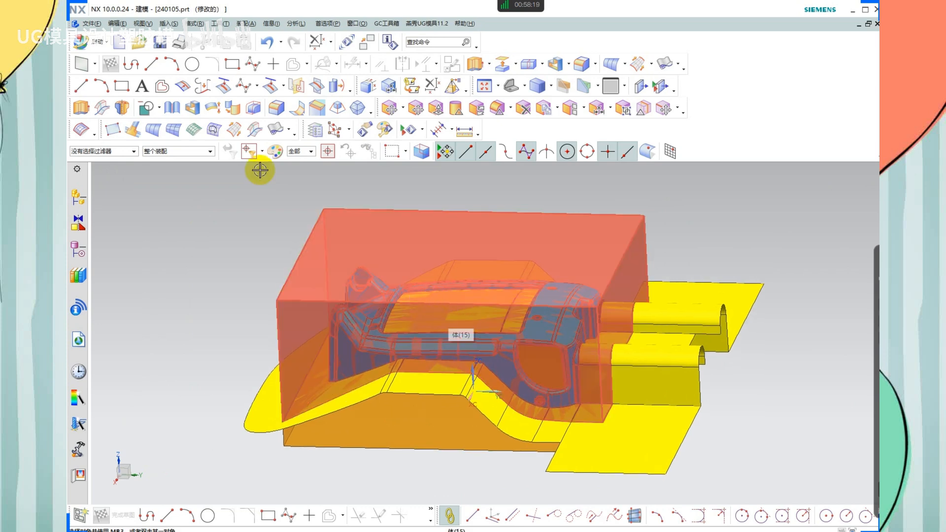
pyautogui.click(148, 108)
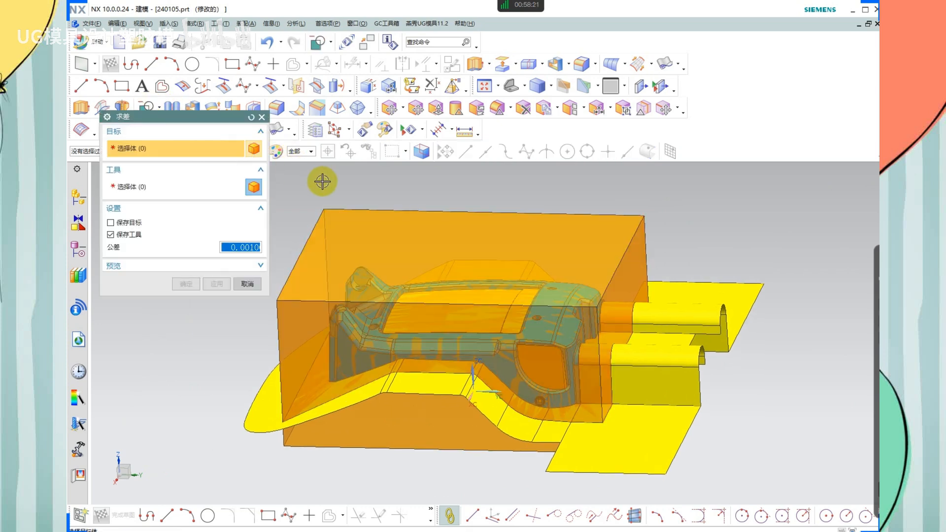
pyautogui.click(399, 307)
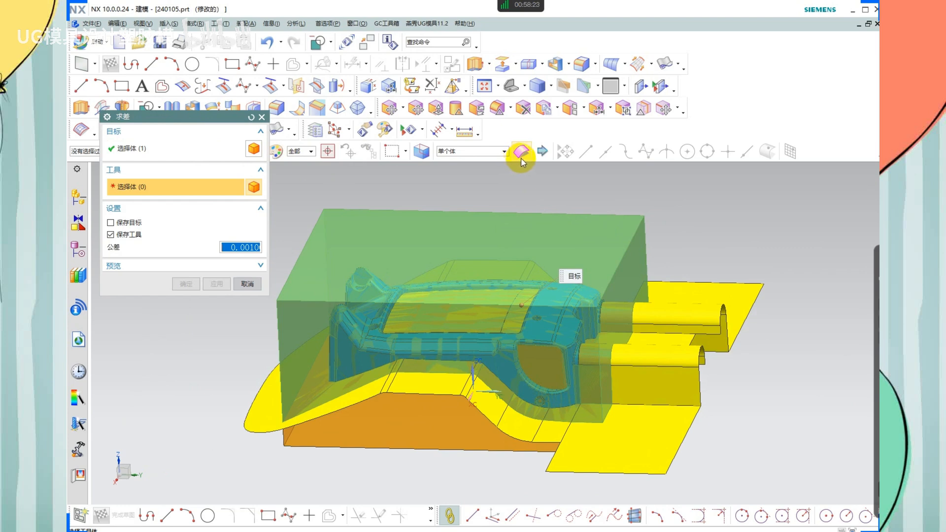
pyautogui.moveTo(516, 130)
pyautogui.mouseDown()
pyautogui.moveTo(508, 171)
pyautogui.moveTo(517, 140)
pyautogui.mouseUp()
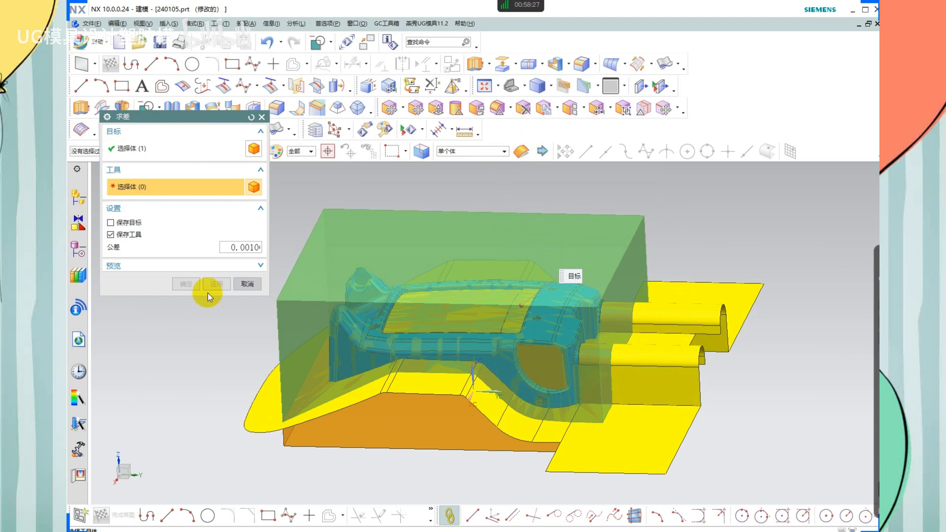
pyautogui.click(247, 284)
# Hide the upper mould half, the part and the lower mould half, leaving the parting sheets and filler blocks displayed
pyautogui.scroll(4, 563, 376)
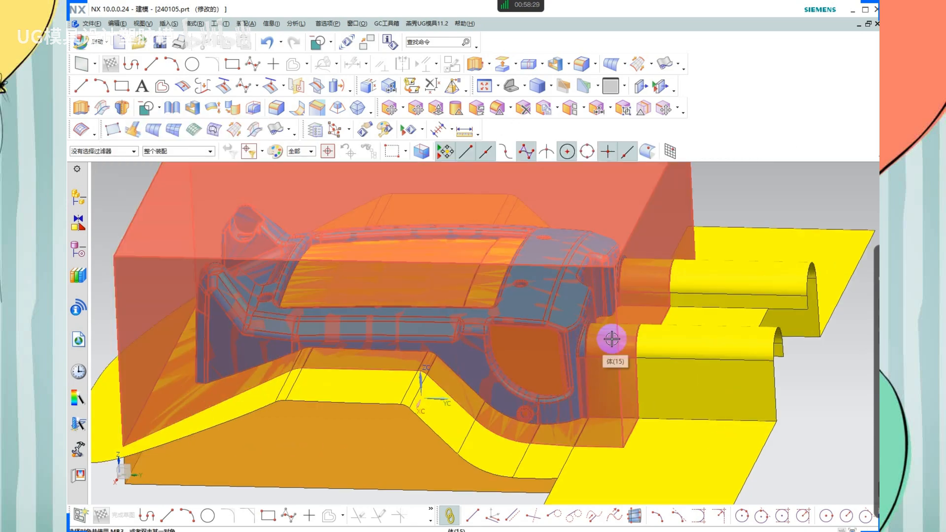
pyautogui.click(612, 339)
pyautogui.hotkey('ctrl', 'b')
pyautogui.scroll(-2, 523, 321)
pyautogui.moveTo(521, 321); pyautogui.dragTo(519, 314, button='middle')
pyautogui.click(543, 317)
pyautogui.hotkey('ctrl', 'b')
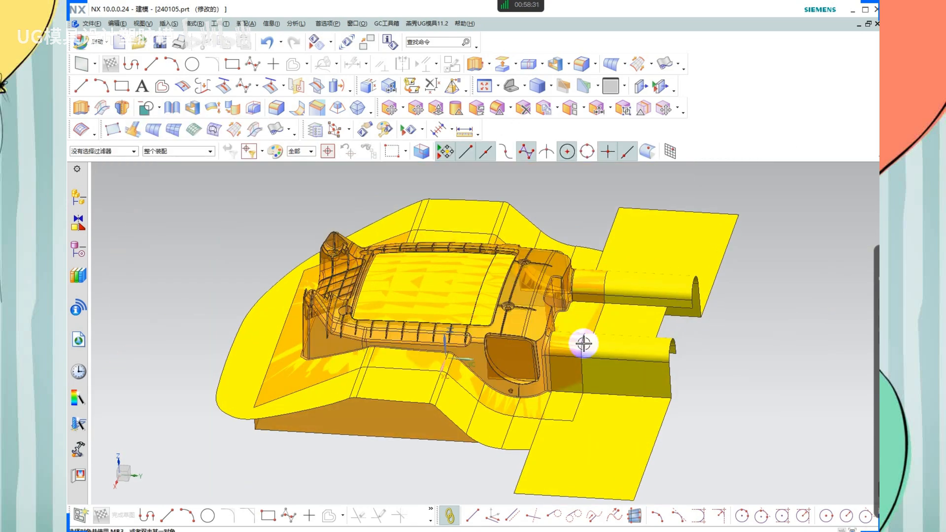
pyautogui.moveTo(583, 343); pyautogui.dragTo(542, 313, button='middle')
pyautogui.click(541, 310)
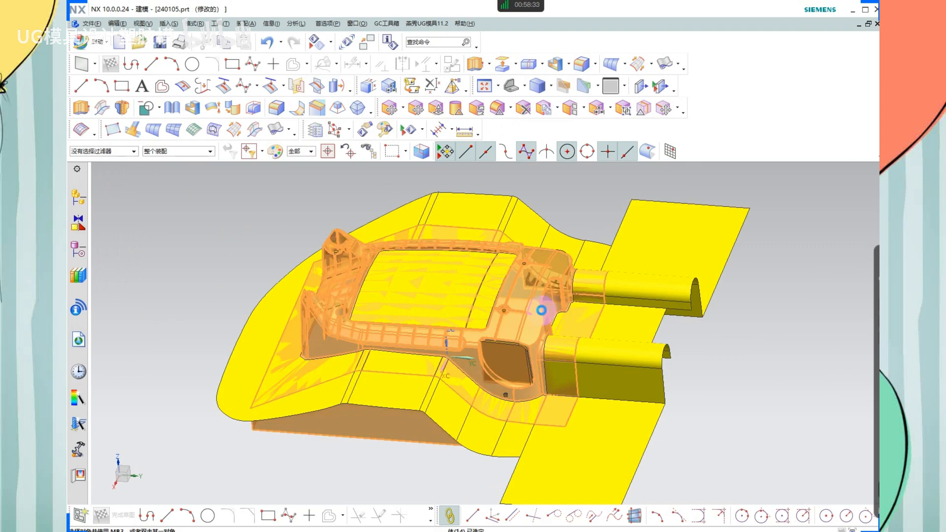
pyautogui.hotkey('ctrl', 'b')
# Delete the outer parting sheet and the central shut-off sheet, and compare the remaining filler blocks with the hidden bodies
pyautogui.click(553, 316)
pyautogui.click(481, 281)
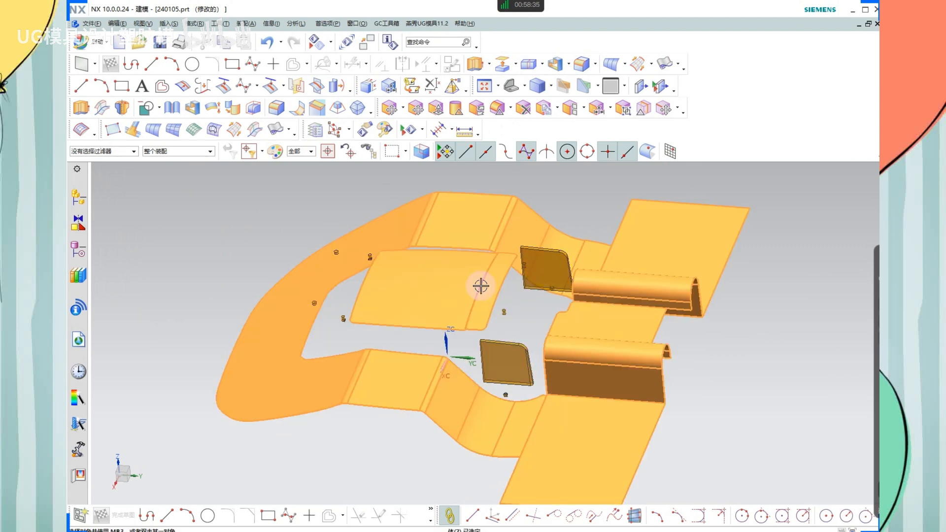
pyautogui.hotkey('ctrl', 'b')
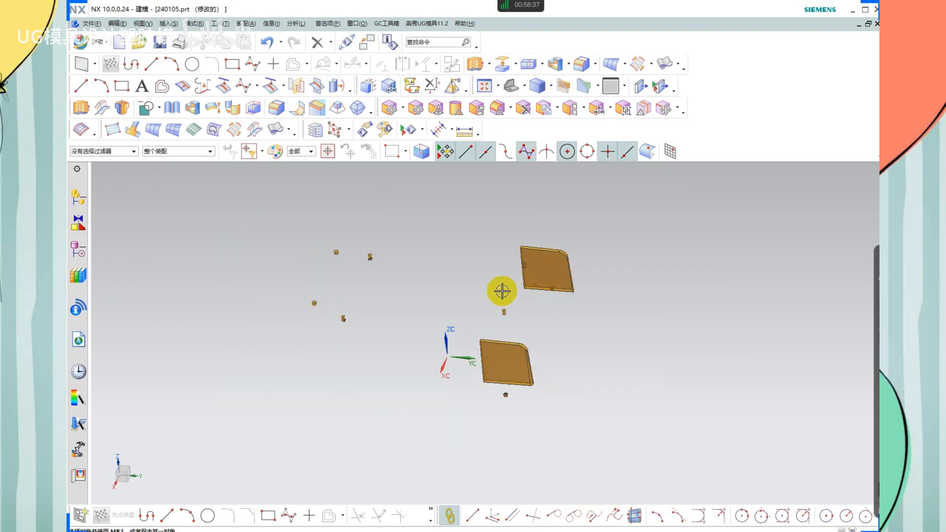
pyautogui.hotkey('ctrl', 'shift', 'b')
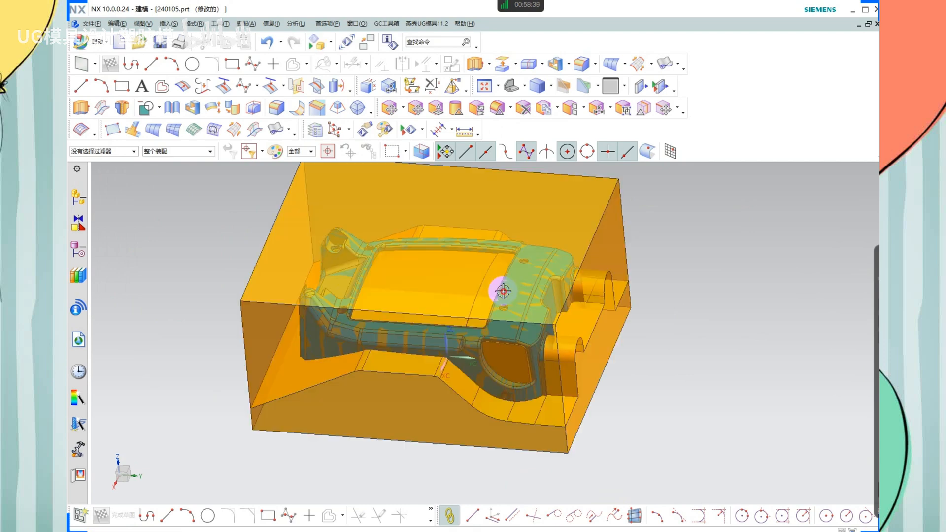
pyautogui.hotkey('ctrl', 'shift', 'b')
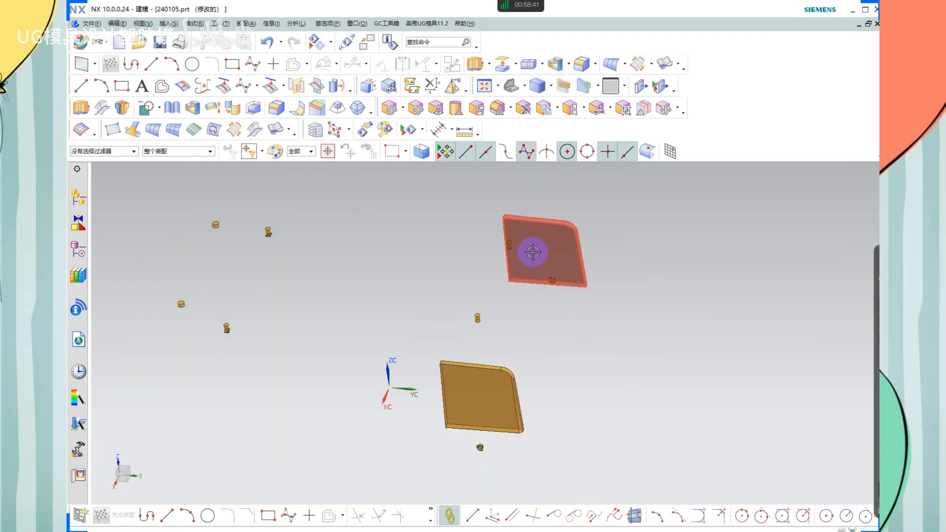
# Hide the two small filler blocks located below the two large window filler plates
pyautogui.moveTo(450, 429); pyautogui.dragTo(502, 358, button='middle')
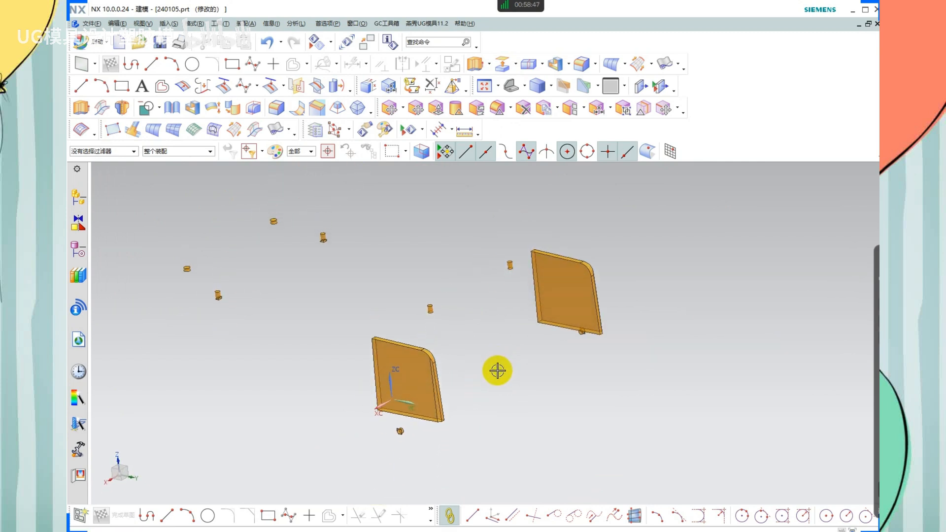
pyautogui.scroll(1, 411, 440)
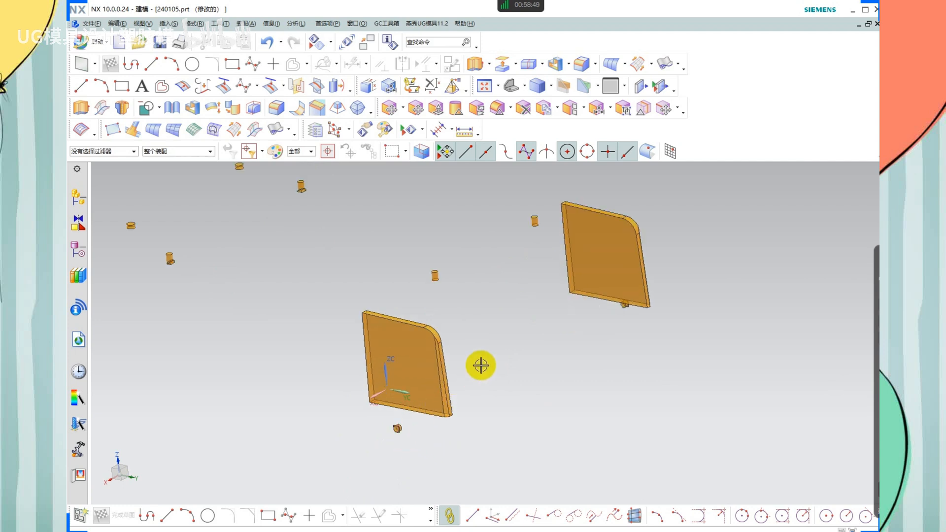
pyautogui.moveTo(482, 363); pyautogui.dragTo(435, 391, button='middle')
pyautogui.scroll(2, 638, 306)
pyautogui.scroll(1, 598, 320)
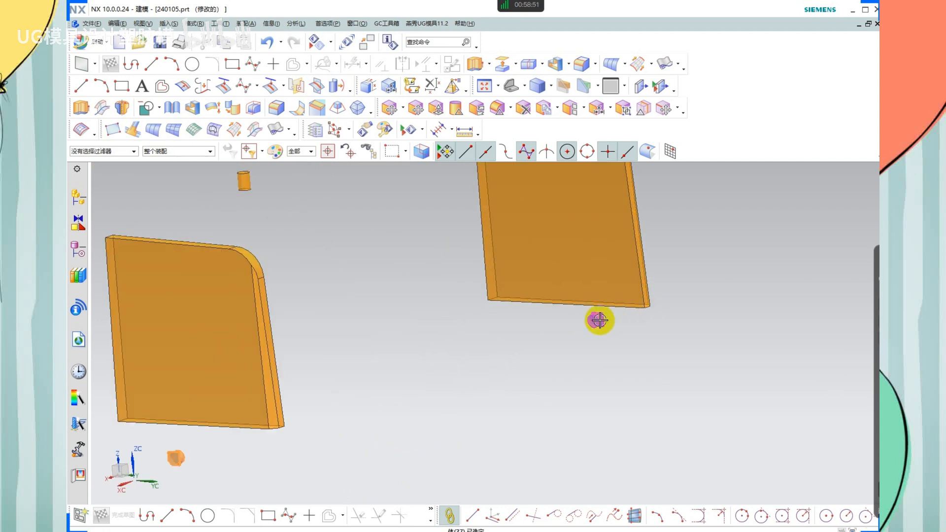
pyautogui.click(598, 322)
pyautogui.scroll(-3, 556, 324)
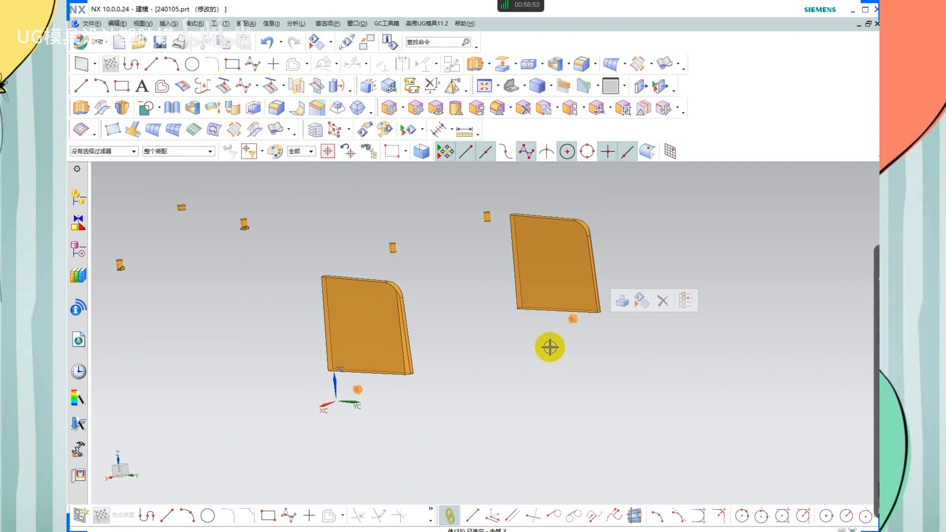
pyautogui.scroll(-3, 552, 305)
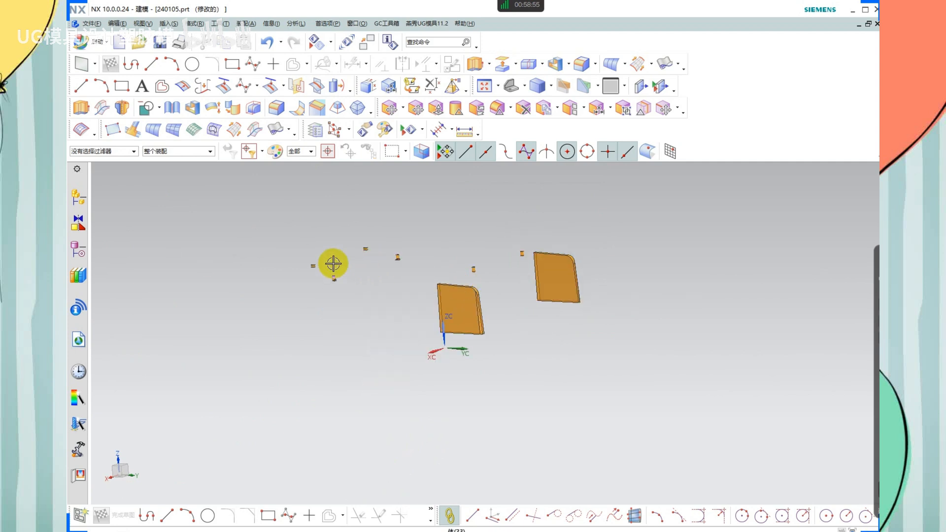
# Display only the lower mould half together with the remaining filler blocks, keeping the upper half and the part hidden
pyautogui.moveTo(333, 264); pyautogui.dragTo(552, 277, button='middle')
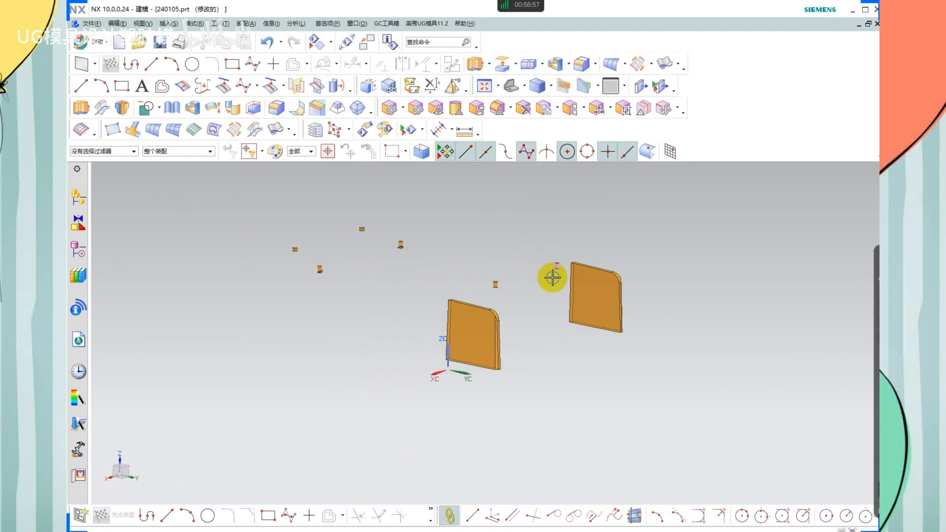
pyautogui.scroll(2, 495, 285)
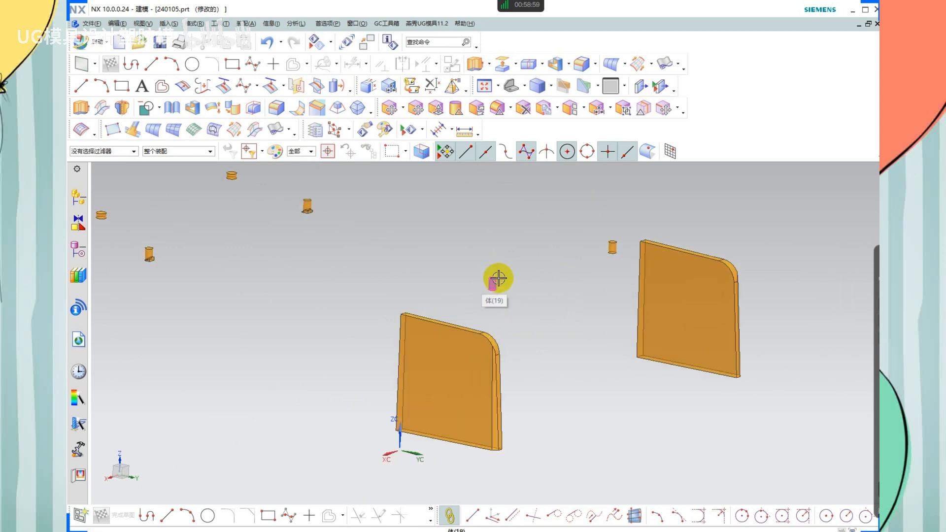
pyautogui.scroll(-1, 562, 254)
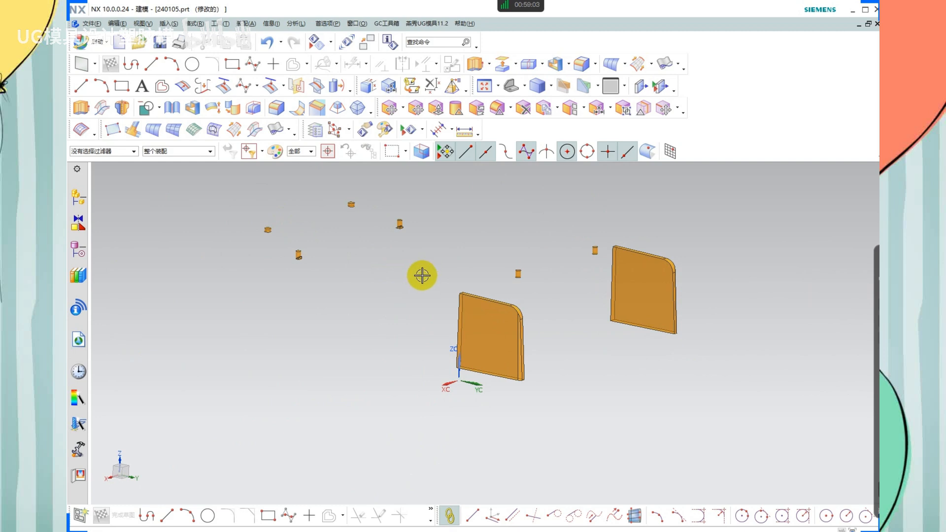
pyautogui.keyDown('shift'); pyautogui.moveTo(423, 275); pyautogui.dragTo(424, 290, button='middle'); pyautogui.keyUp('shift')
pyautogui.hotkey('ctrl', 'shift', 'b')
pyautogui.click(429, 412)
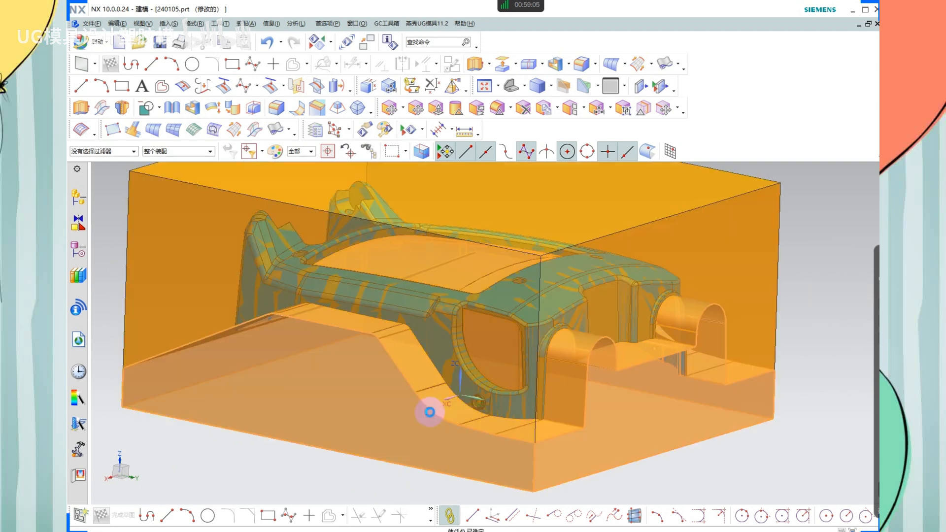
pyautogui.hotkey('ctrl', 'b')
pyautogui.hotkey('ctrl', 'shift', 'b')
# Examine how the side window filler plate fits against the lower mould half at its upper corner and lower edge
pyautogui.scroll(5, 531, 374)
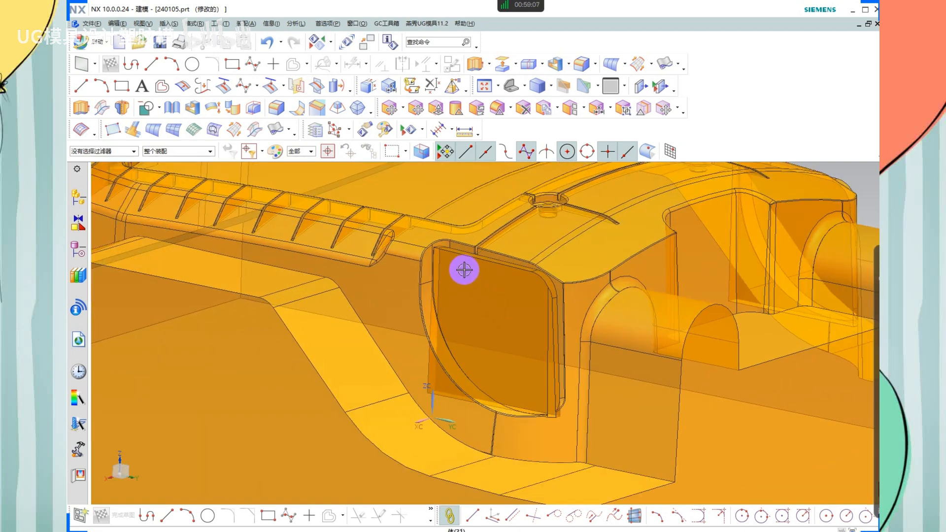
pyautogui.scroll(3, 429, 240)
pyautogui.hotkey('ctrl', 'z')
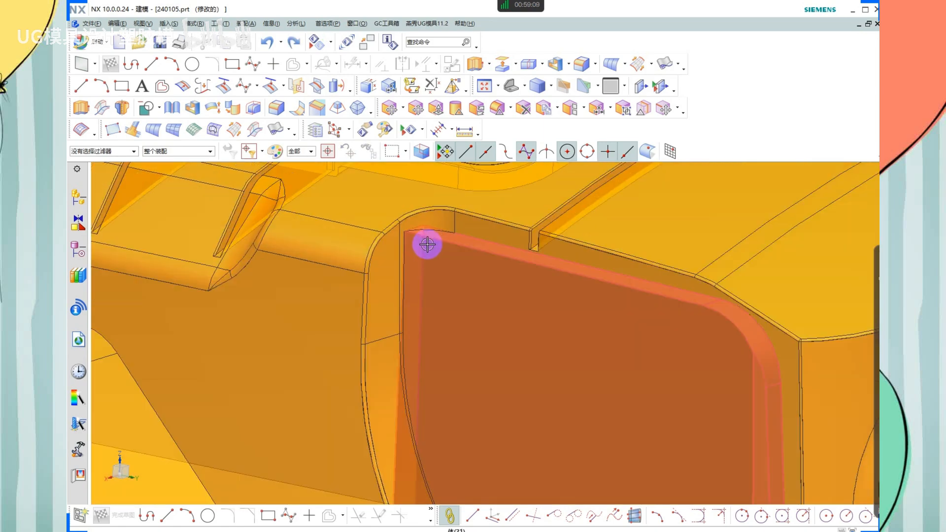
pyautogui.scroll(-2, 466, 252)
pyautogui.scroll(3, 444, 243)
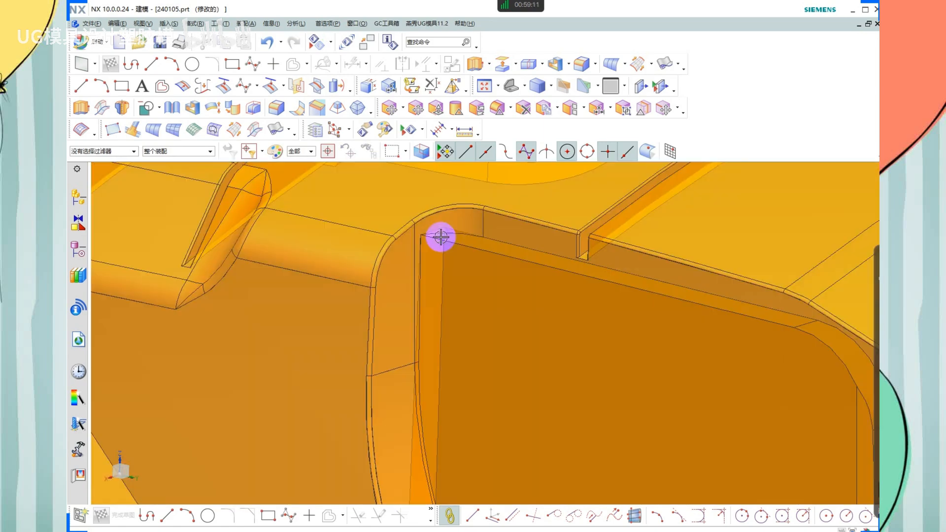
pyautogui.scroll(-5, 440, 237)
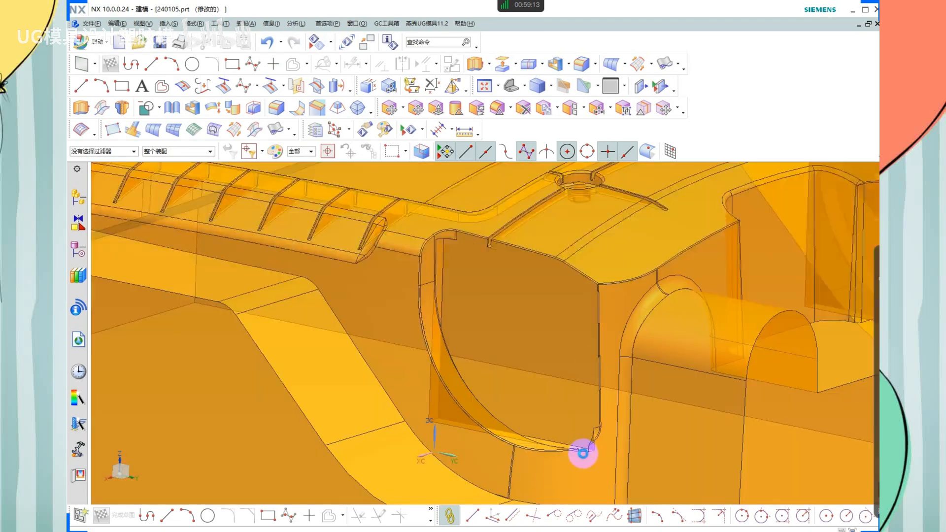
pyautogui.scroll(3, 583, 449)
pyautogui.scroll(-6, 575, 397)
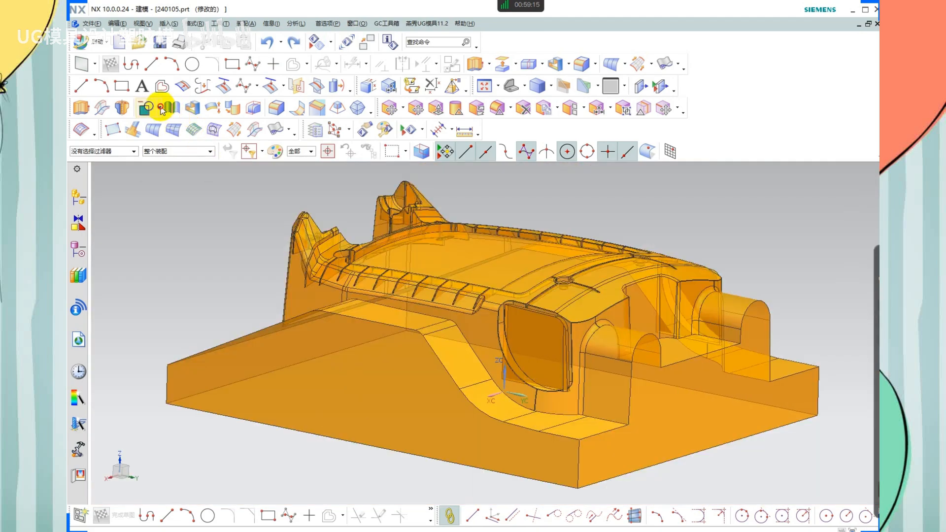
# Unite the lower mould half as target with all eight displayed filler blocks as tools
pyautogui.click(162, 111)
pyautogui.click(163, 130)
pyautogui.scroll(-3, 401, 344)
pyautogui.click(447, 367)
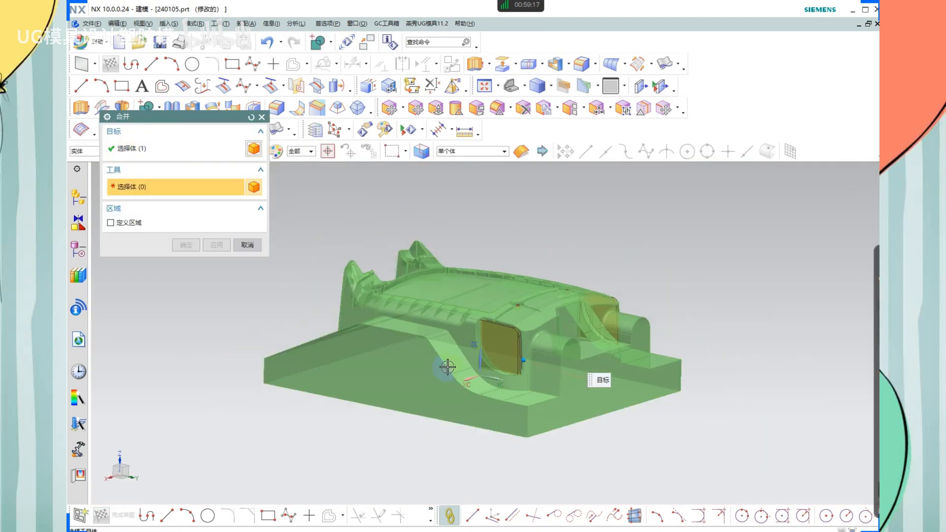
pyautogui.scroll(-2, 544, 317)
pyautogui.moveTo(687, 202); pyautogui.dragTo(194, 509)
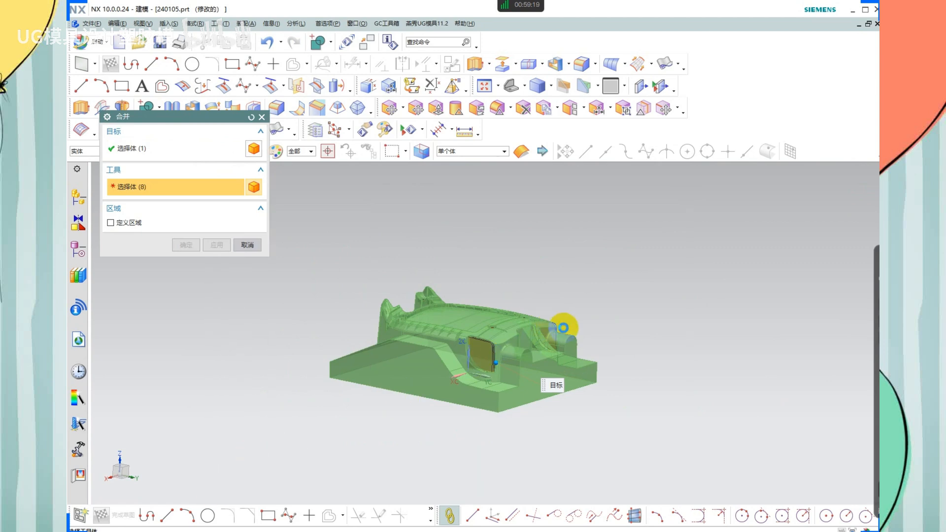
pyautogui.moveTo(666, 234); pyautogui.dragTo(235, 438)
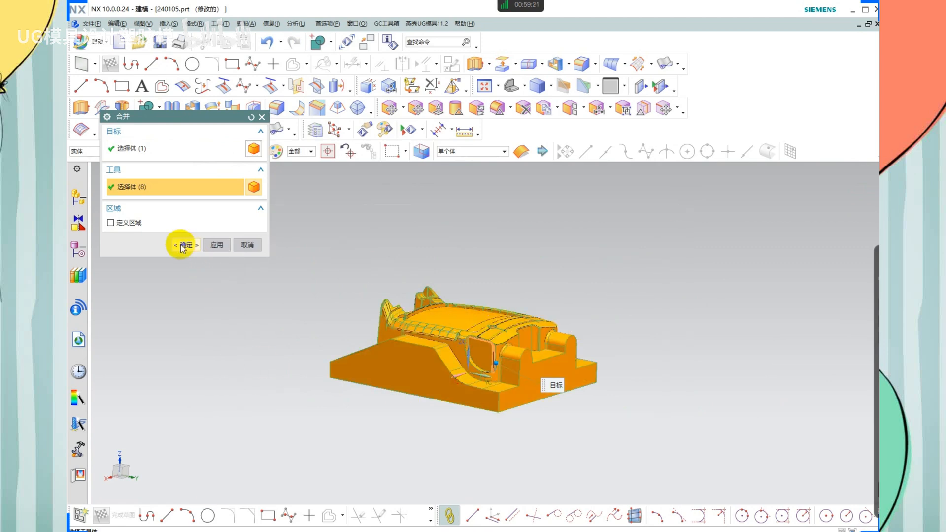
pyautogui.middleClick(523, 434)
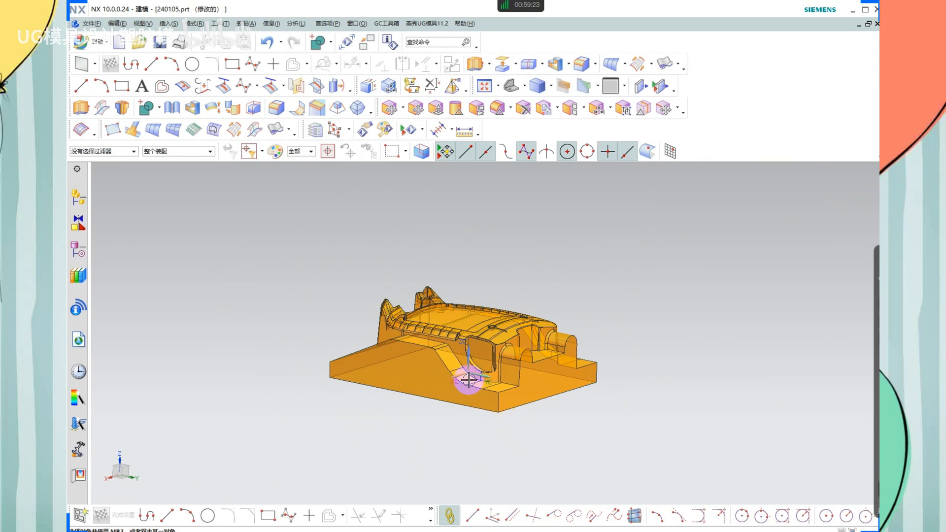
# Remove the parameters from the united lower mould half
pyautogui.scroll(2, 469, 380)
pyautogui.moveTo(523, 381); pyautogui.dragTo(463, 373, button='middle')
pyautogui.press('r')
pyautogui.click(501, 358)
pyautogui.middleClick(501, 357)
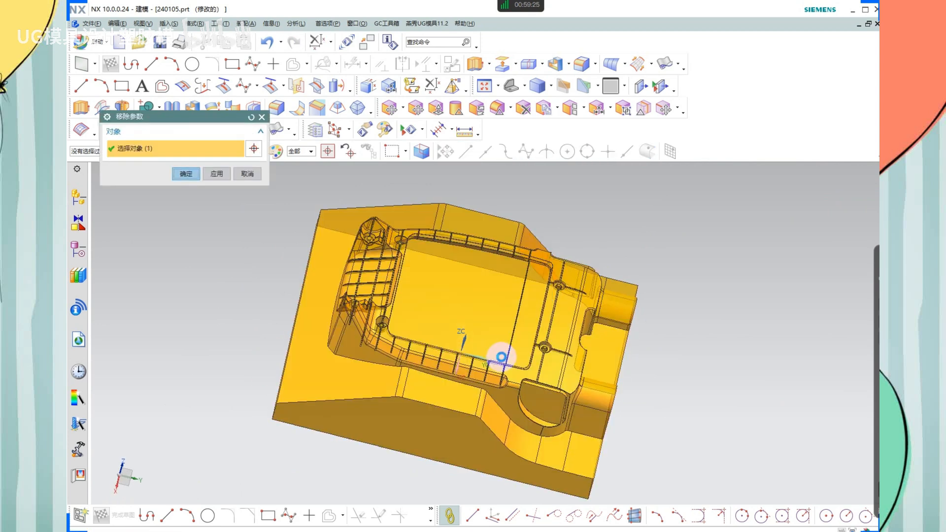
# Hide both mould halves to isolate the part, and swap the display to show the two halves without it
pyautogui.moveTo(630, 420); pyautogui.dragTo(539, 355, button='middle')
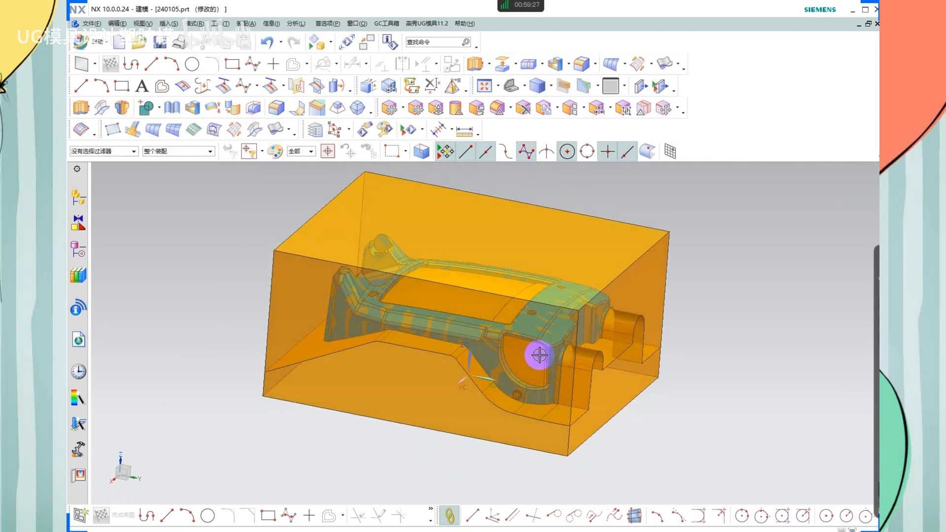
pyautogui.hotkey('ctrl', 'b')
pyautogui.click(581, 383)
pyautogui.hotkey('ctrl', 'b')
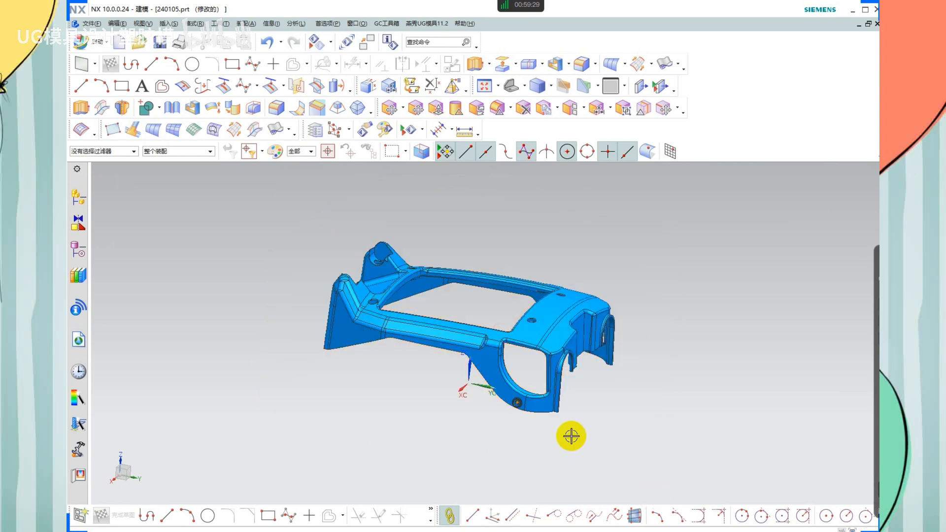
pyautogui.hotkey('ctrl', 'shift', 'b')
pyautogui.scroll(-2, 518, 355)
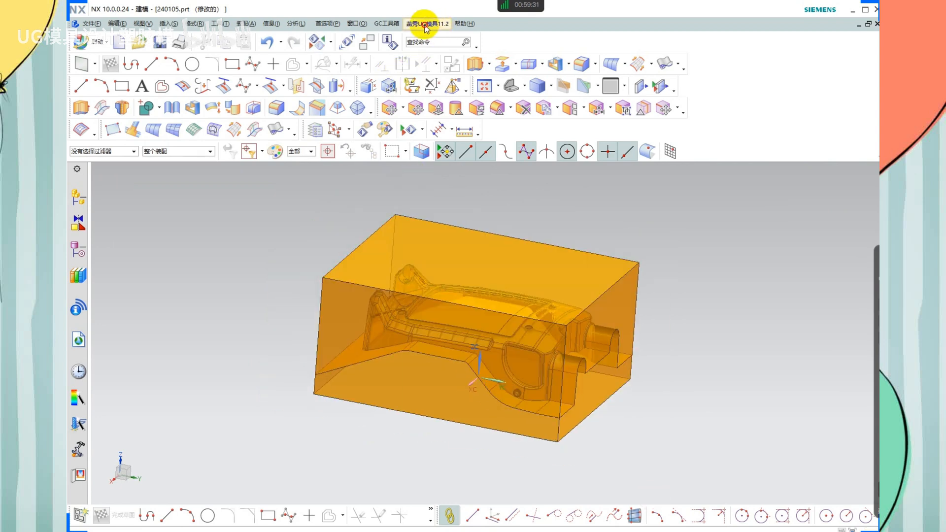
# Colour the two displayed mould halves with random solid-body colours
pyautogui.click(426, 25)
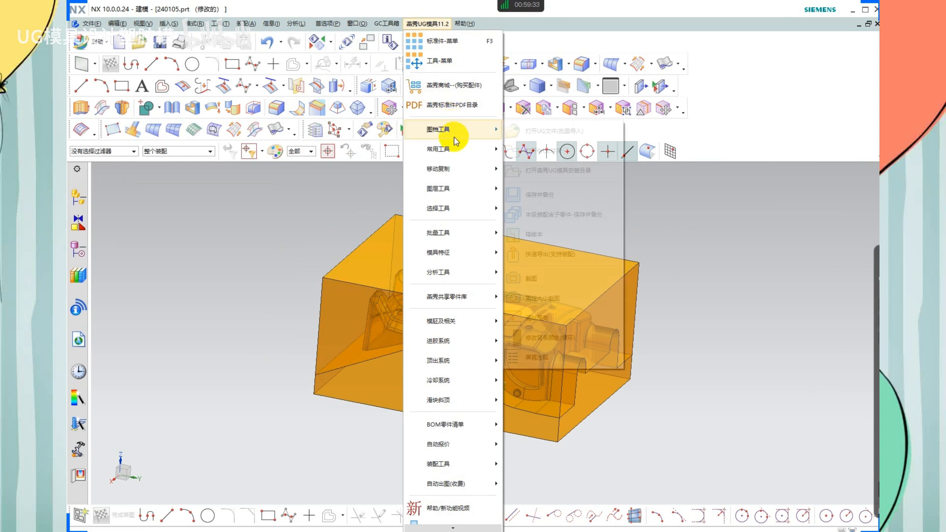
pyautogui.moveTo(458, 152)
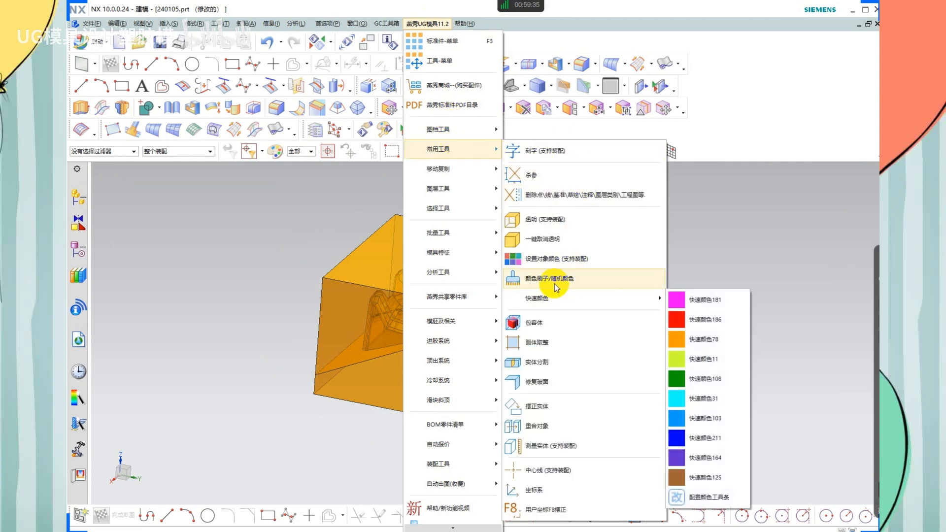
pyautogui.click(560, 258)
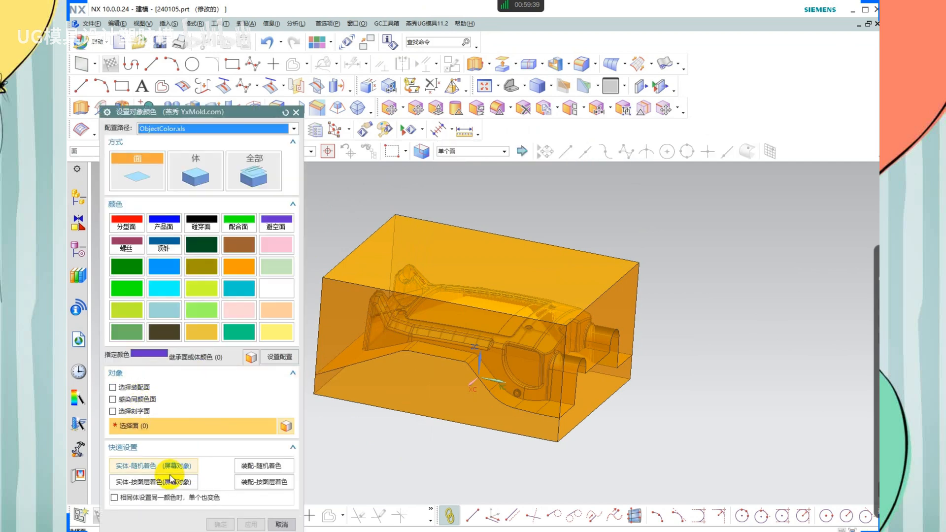
pyautogui.click(165, 467)
pyautogui.click(165, 467)
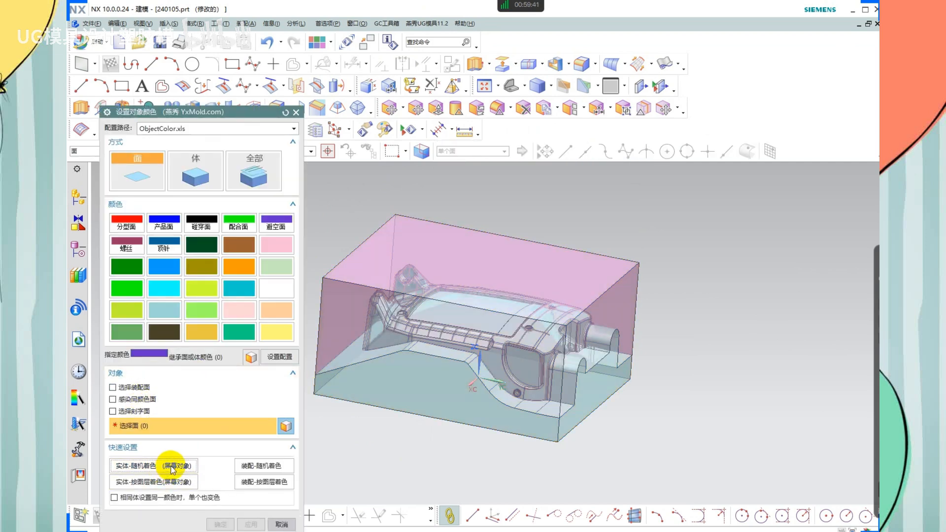
pyautogui.click(282, 524)
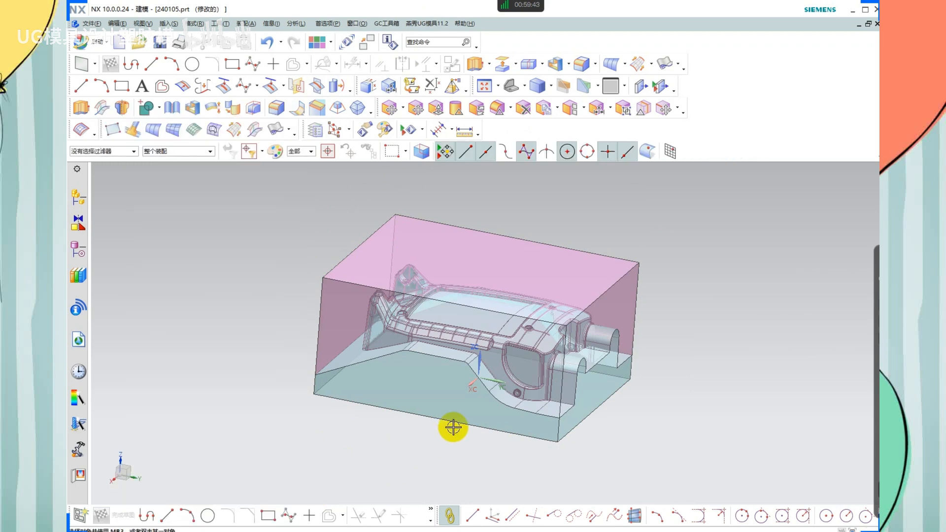
pyautogui.keyDown('shift'); pyautogui.moveTo(613, 338); pyautogui.dragTo(614, 351, button='middle'); pyautogui.keyUp('shift')
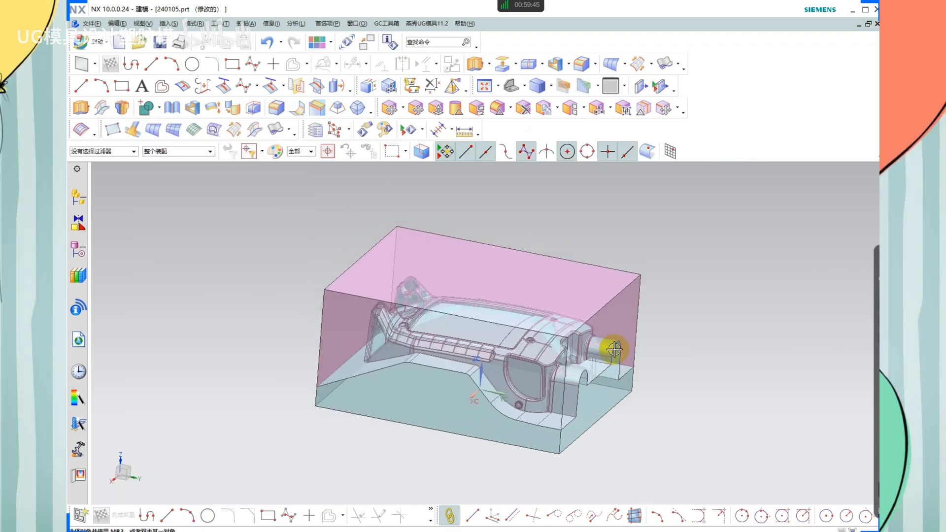
pyautogui.press('y')
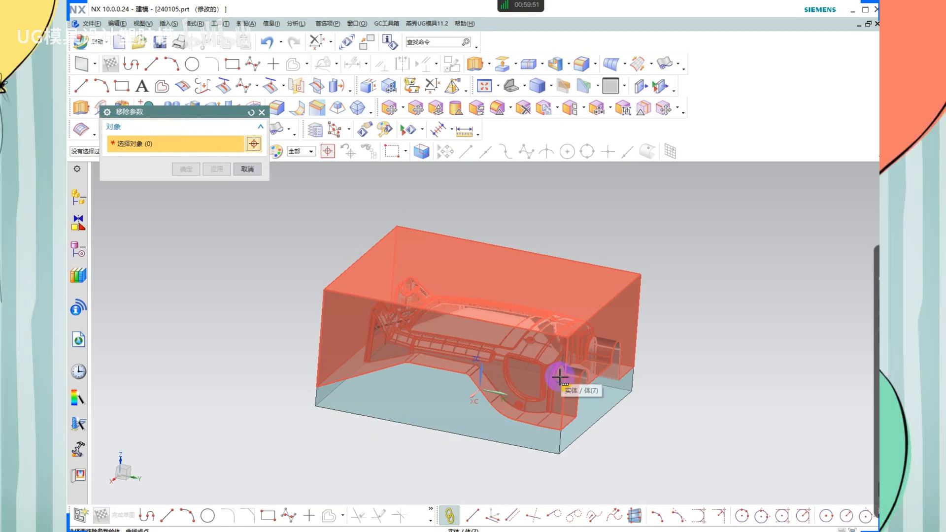
pyautogui.press('Escape')
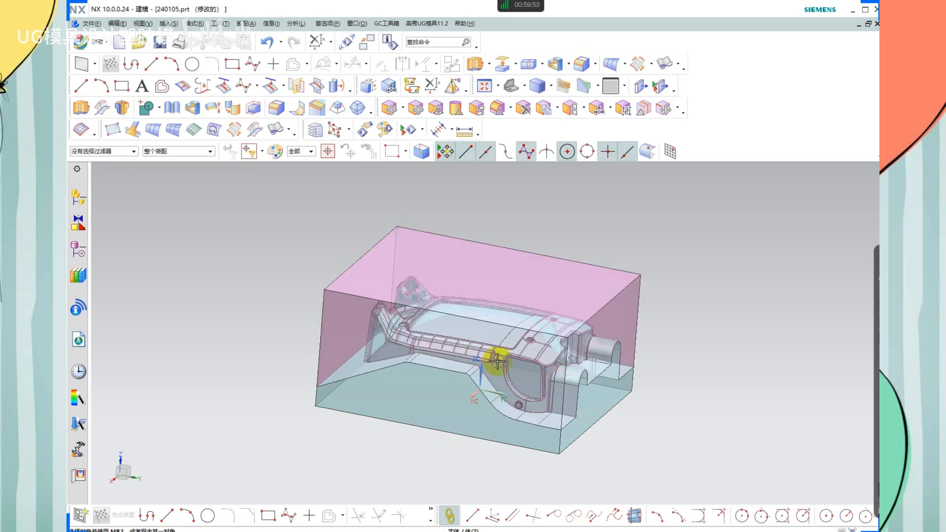
# Redisplay the moulded part together with the two mould halves
pyautogui.click(479, 350)
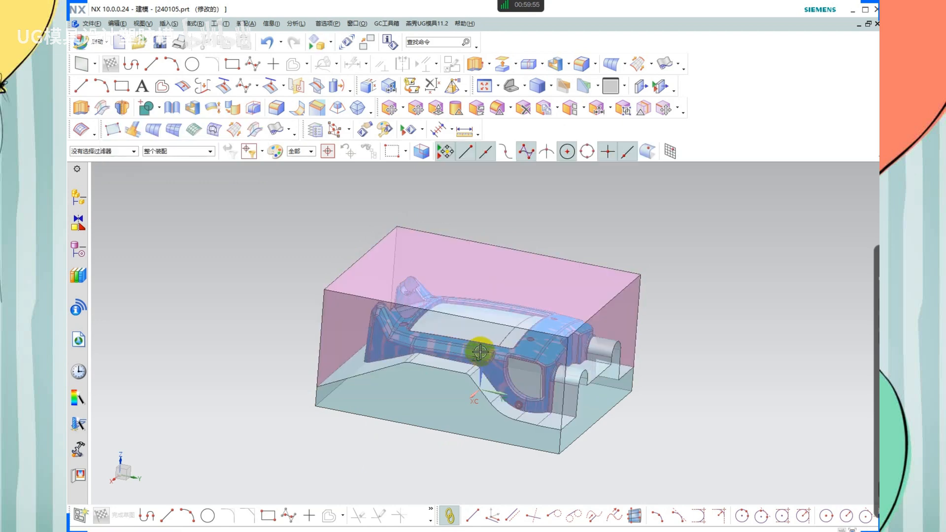
pyautogui.keyDown('shift'); pyautogui.moveTo(533, 373); pyautogui.dragTo(536, 353, button='middle'); pyautogui.keyUp('shift')
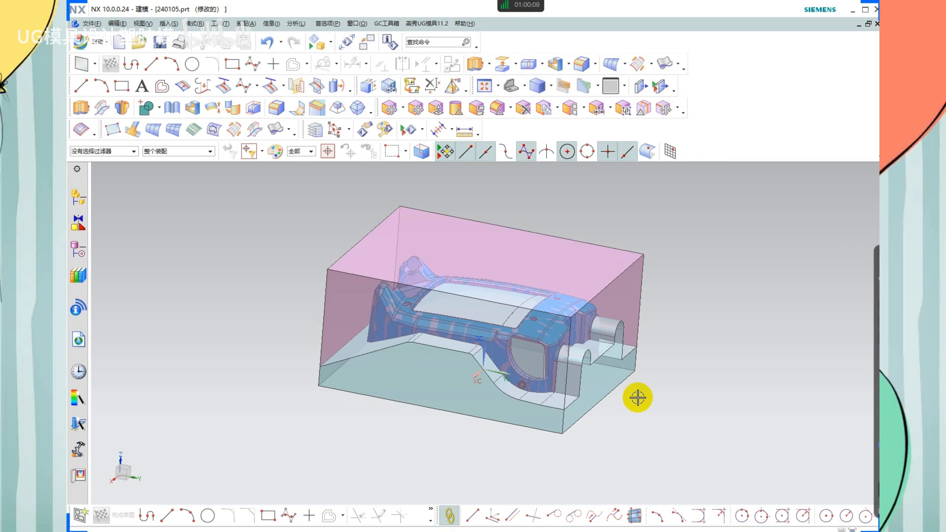
pyautogui.click(159, 111)
pyautogui.click(153, 149)
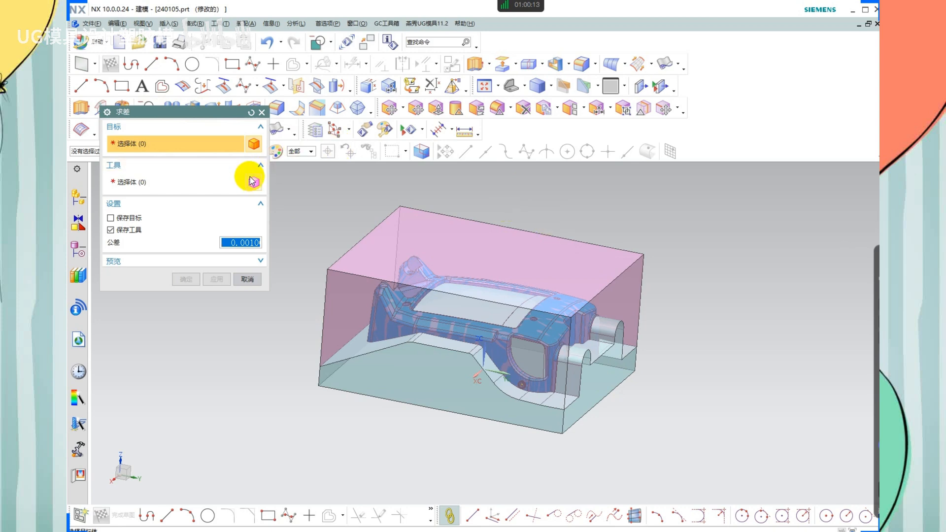
pyautogui.click(247, 279)
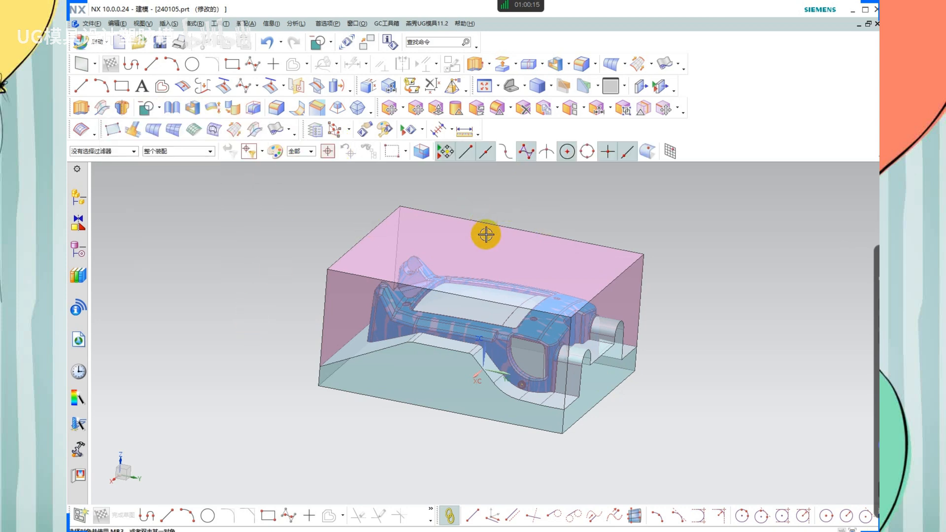
# Hide the upper mould half to expose the part on the lower half
pyautogui.scroll(2, 546, 339)
pyautogui.keyDown('shift'); pyautogui.moveTo(530, 301); pyautogui.dragTo(531, 308, button='middle'); pyautogui.keyUp('shift')
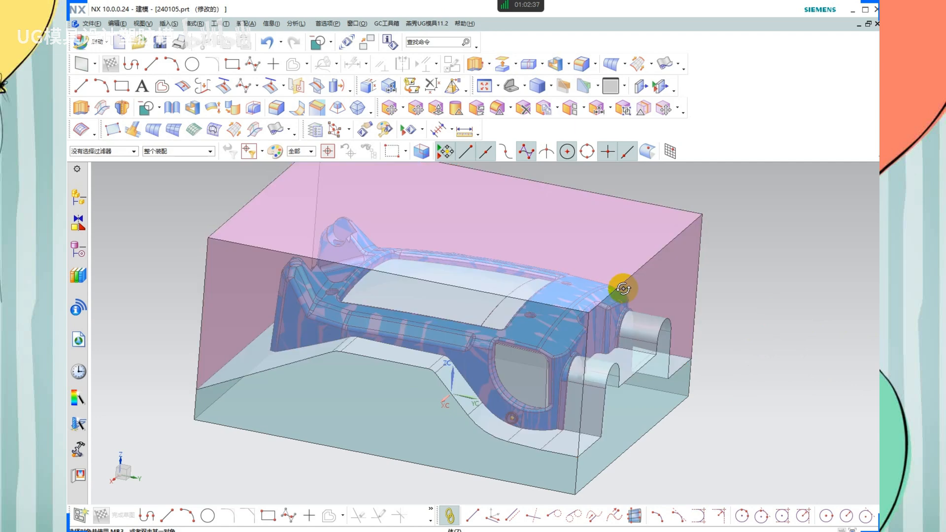
pyautogui.moveTo(619, 281); pyautogui.dragTo(587, 305, button='middle')
pyautogui.click(583, 279)
pyautogui.hotkey('ctrl', 'b')
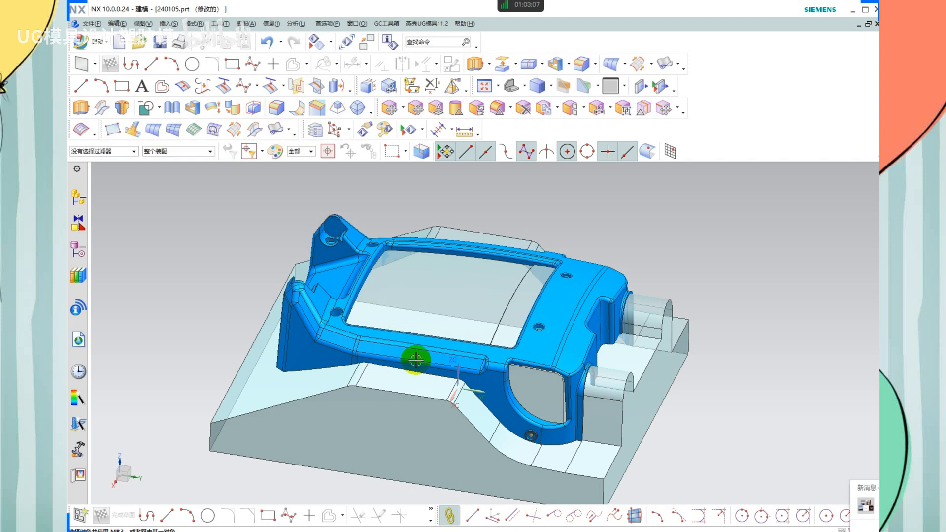
# View the lower half's sloping end from the side, and swap the display to show only the upper mould half
pyautogui.keyDown('shift'); pyautogui.moveTo(508, 383); pyautogui.dragTo(513, 325, button='middle'); pyautogui.keyUp('shift')
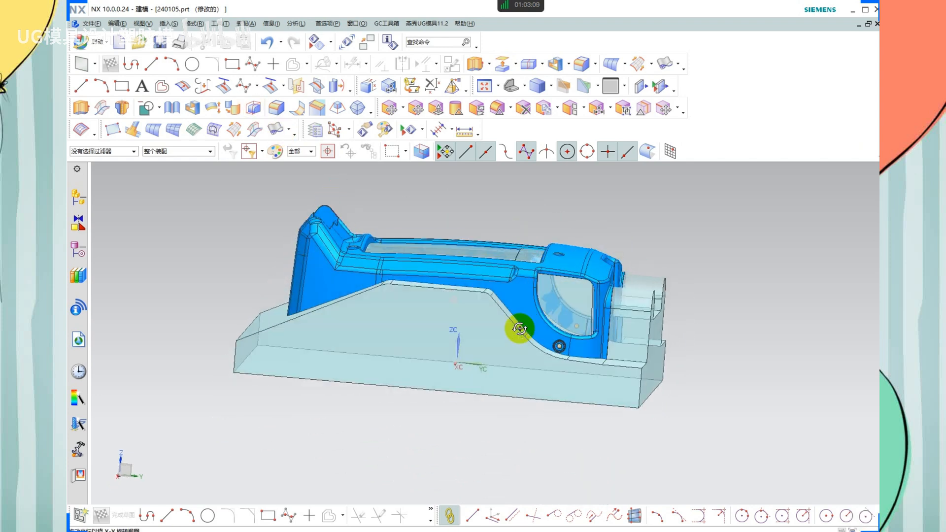
pyautogui.moveTo(452, 440); pyautogui.dragTo(498, 371, button='middle')
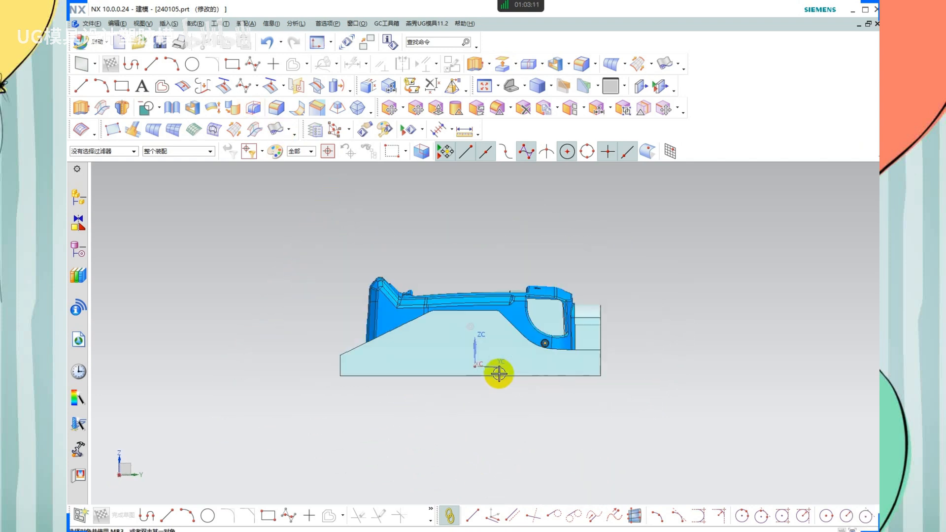
pyautogui.scroll(5, 317, 359)
pyautogui.scroll(-1, 400, 365)
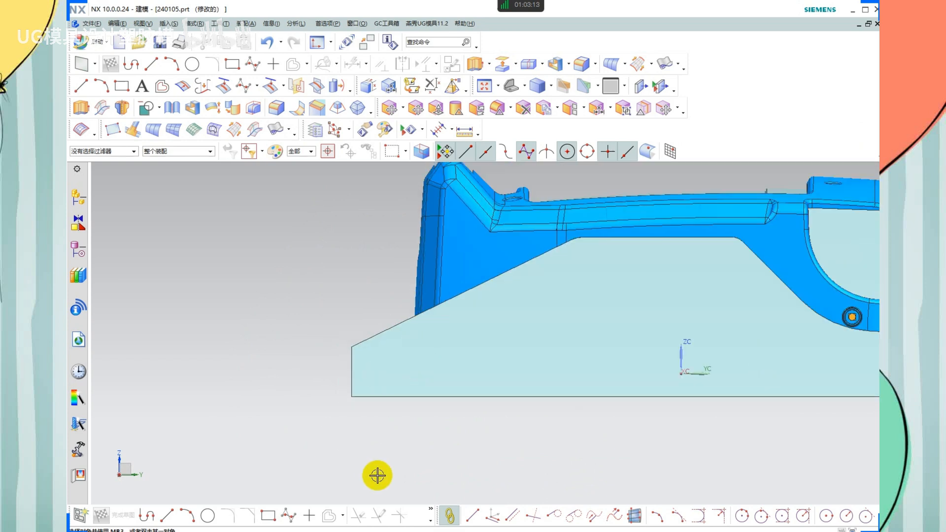
pyautogui.moveTo(406, 324); pyautogui.dragTo(353, 348)
pyautogui.click(416, 427)
pyautogui.hotkey('ctrl', 'shift', 'b')
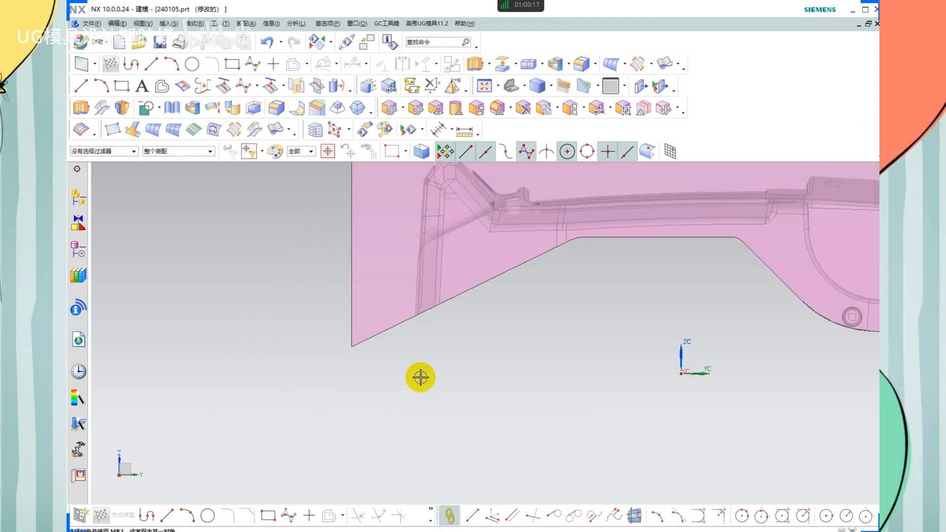
# Examine the sharp corner where the upper mould half's sloping parting edge meets its vertical end face
pyautogui.scroll(1, 407, 332)
pyautogui.keyDown('shift'); pyautogui.moveTo(426, 351); pyautogui.dragTo(441, 373, button='middle'); pyautogui.keyUp('shift')
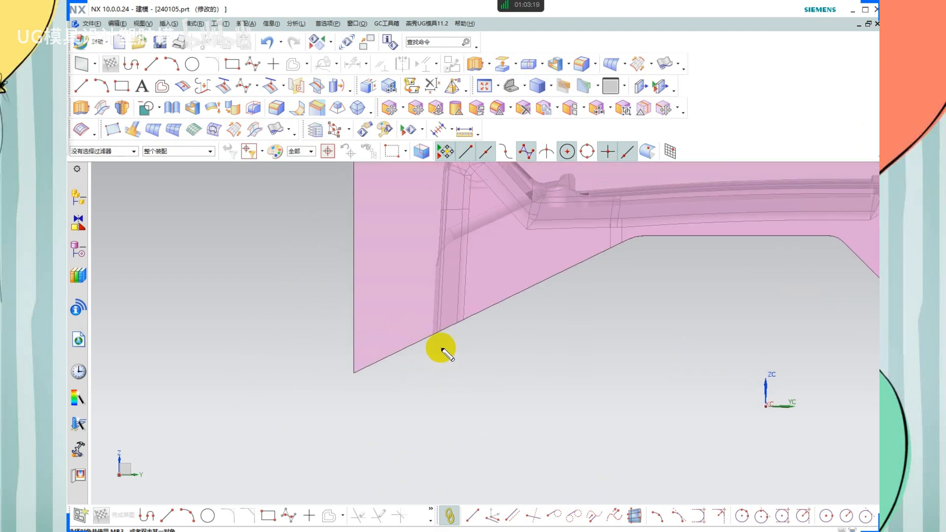
pyautogui.moveTo(449, 325)
pyautogui.mouseDown()
pyautogui.moveTo(354, 372)
pyautogui.moveTo(356, 218)
pyautogui.mouseUp()
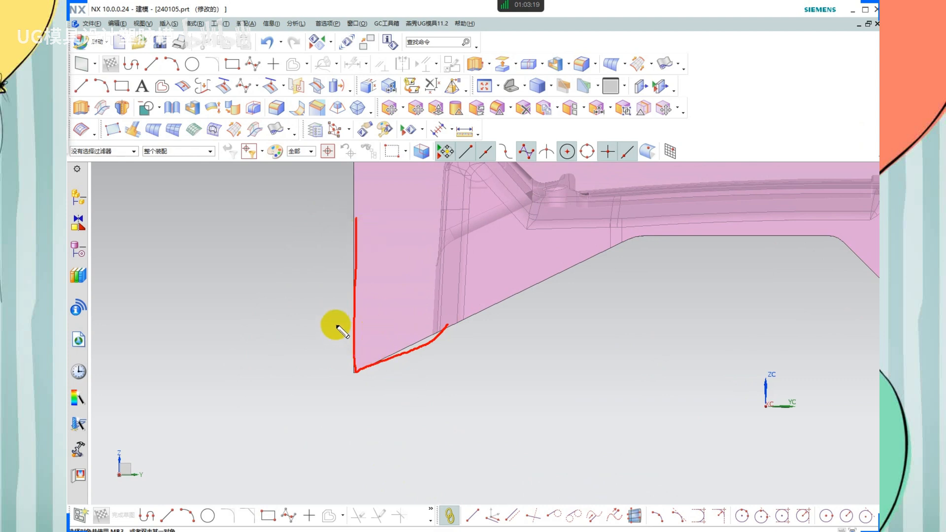
pyautogui.moveTo(351, 324); pyautogui.dragTo(358, 324)
pyautogui.scroll(3, 372, 336)
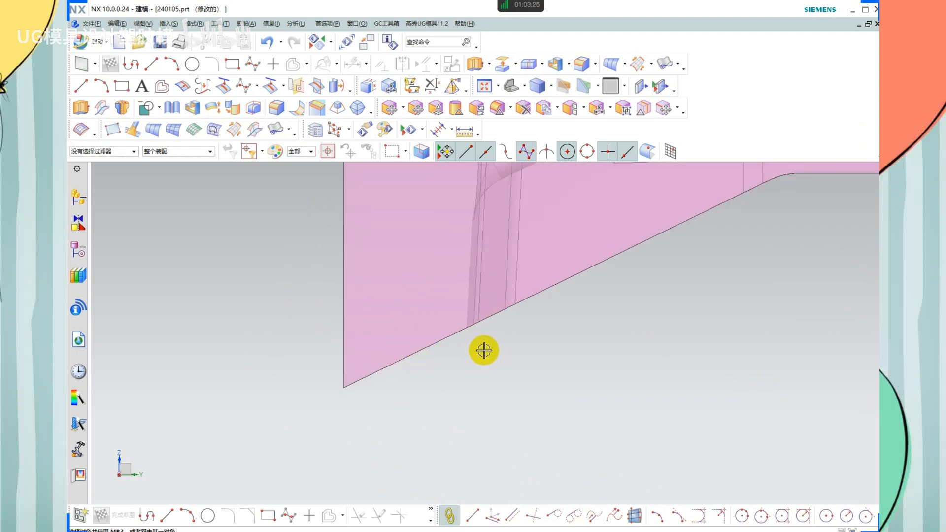
pyautogui.scroll(2, 484, 342)
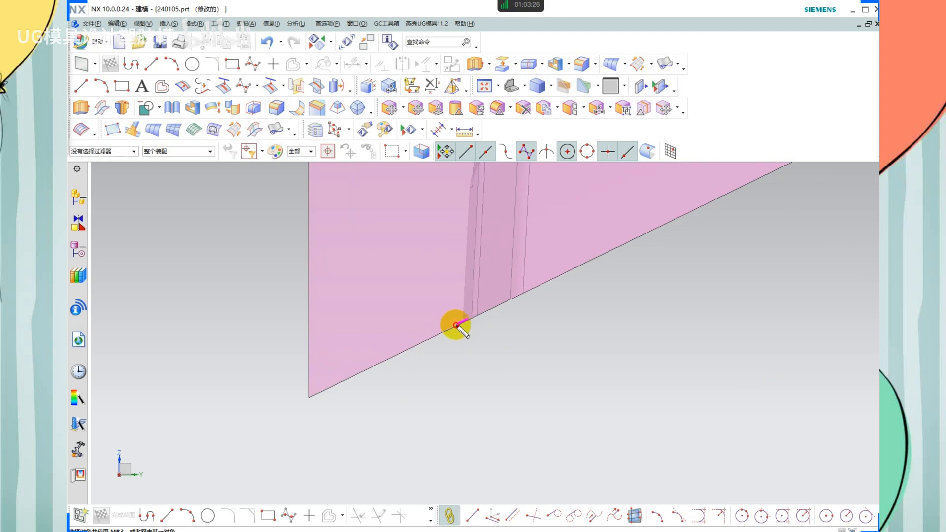
pyautogui.moveTo(428, 337)
pyautogui.mouseDown()
pyautogui.moveTo(451, 336)
pyautogui.moveTo(389, 351)
pyautogui.moveTo(409, 353)
pyautogui.mouseUp()
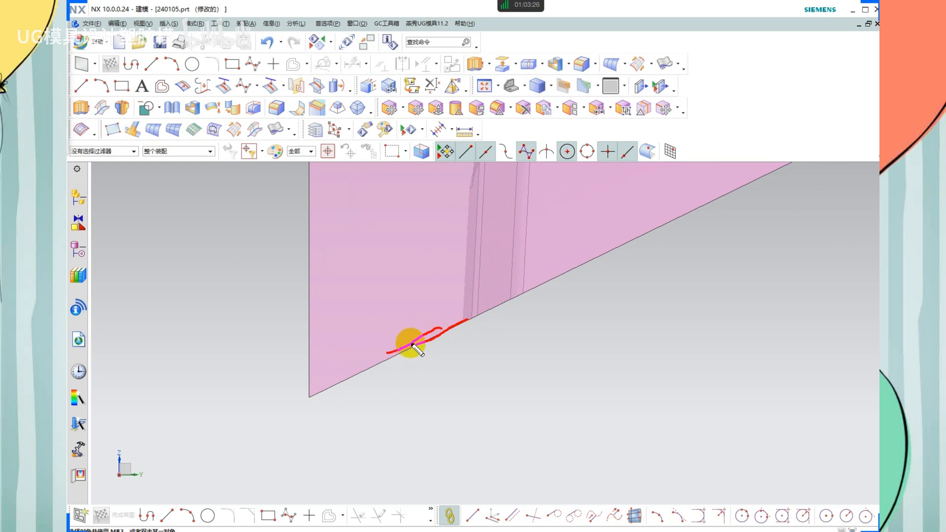
pyautogui.moveTo(477, 322); pyautogui.dragTo(429, 349)
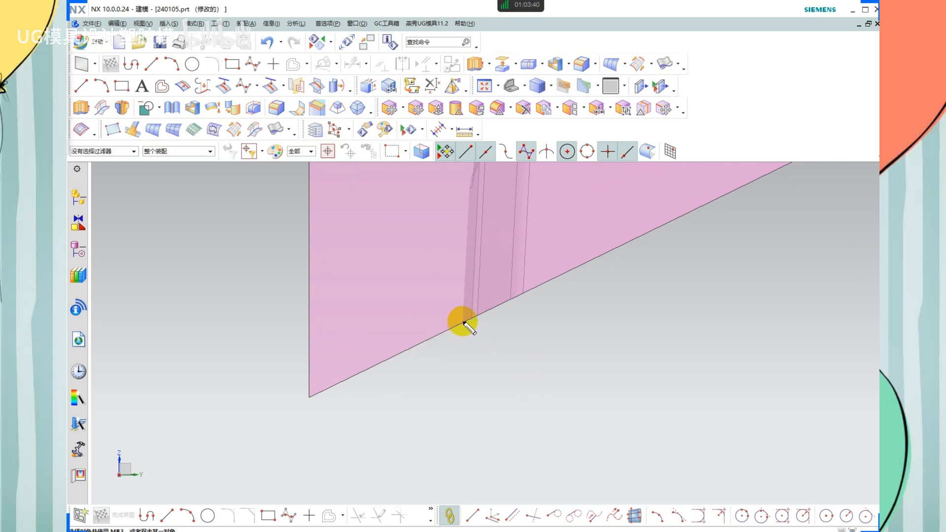
pyautogui.moveTo(451, 329)
pyautogui.mouseDown()
pyautogui.moveTo(428, 339)
pyautogui.moveTo(313, 342)
pyautogui.moveTo(407, 344)
pyautogui.moveTo(324, 345)
pyautogui.mouseUp()
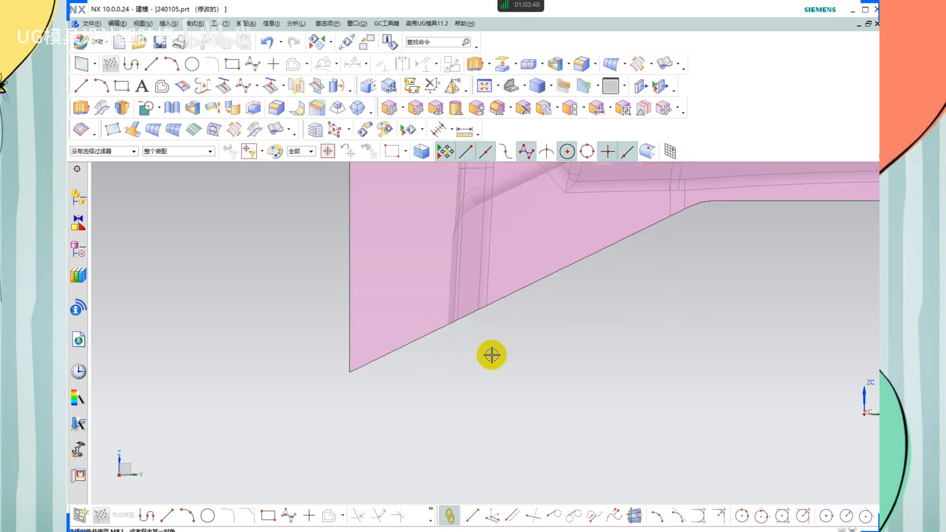
# Redisplay the part and lower mould half, and examine the sloping parting line where the halves meet
pyautogui.moveTo(482, 366); pyautogui.dragTo(487, 376, button='right')
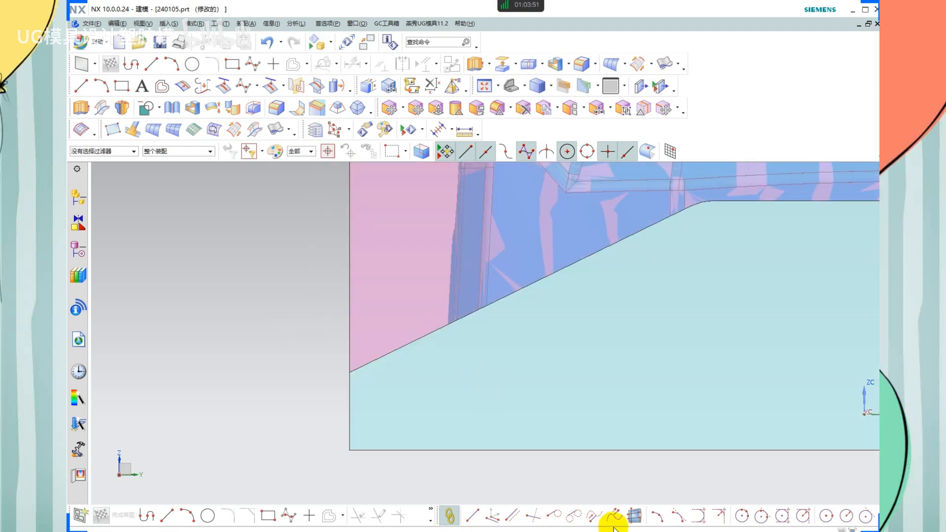
pyautogui.moveTo(463, 320)
pyautogui.mouseDown()
pyautogui.moveTo(372, 353)
pyautogui.moveTo(431, 330)
pyautogui.mouseUp()
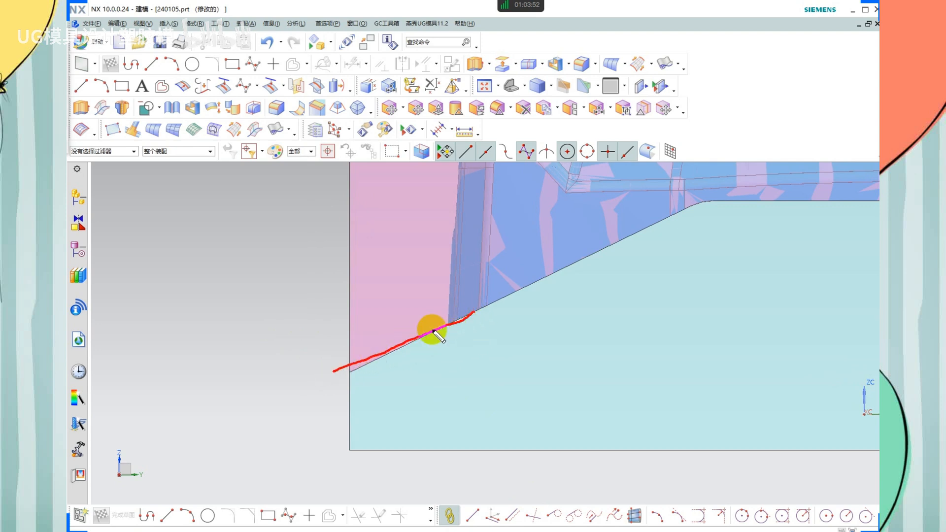
pyautogui.moveTo(436, 255)
pyautogui.mouseDown()
pyautogui.moveTo(430, 303)
pyautogui.moveTo(449, 286)
pyautogui.mouseUp()
pyautogui.moveTo(438, 411)
pyautogui.mouseDown()
pyautogui.moveTo(433, 360)
pyautogui.moveTo(454, 387)
pyautogui.mouseUp()
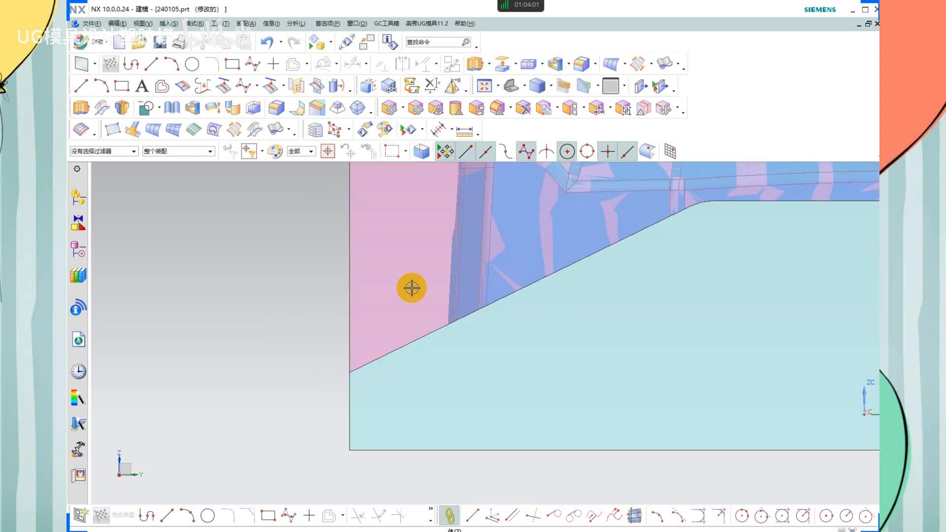
# Try moving the upper mould half by -5 mm along the YC axis
pyautogui.click(439, 329)
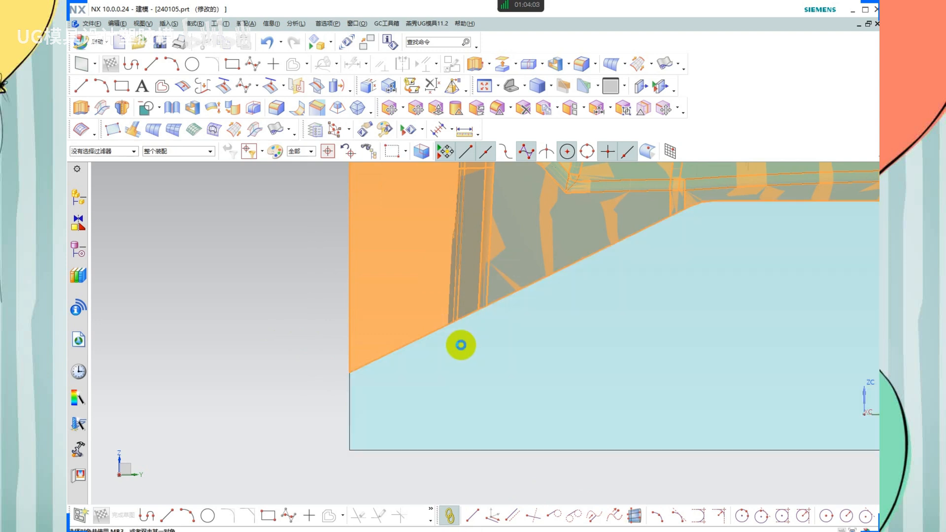
pyautogui.hotkey('ctrl', 't')
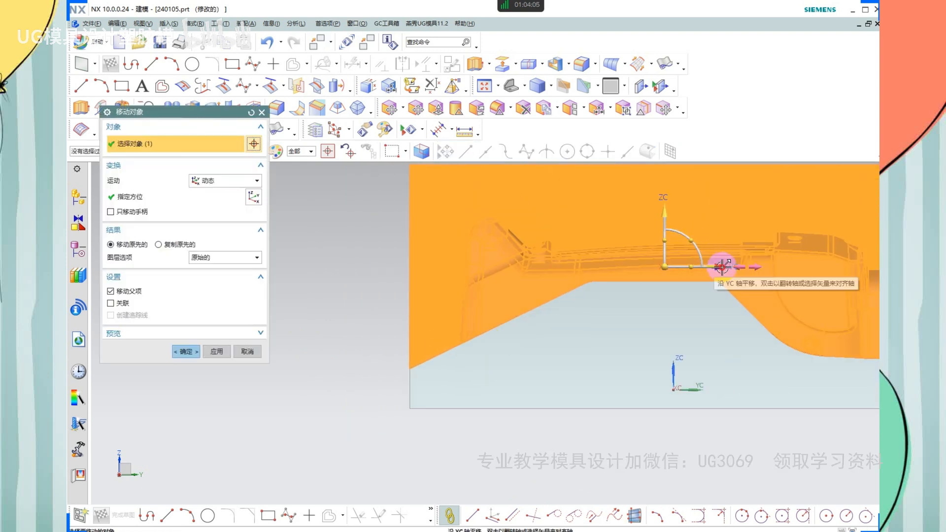
pyautogui.moveTo(717, 266)
pyautogui.mouseDown()
pyautogui.moveTo(688, 271)
pyautogui.moveTo(709, 271)
pyautogui.mouseUp()
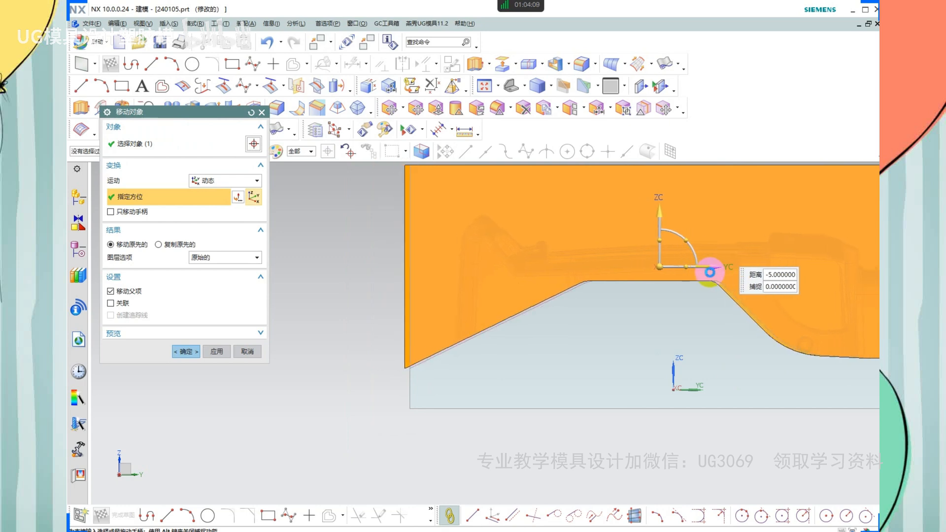
pyautogui.press('Escape')
# Place the WCS on the upper mould half's sloping parting edge, shifting it -16 mm along YC and -7 mm along ZC
pyautogui.scroll(6, 450, 359)
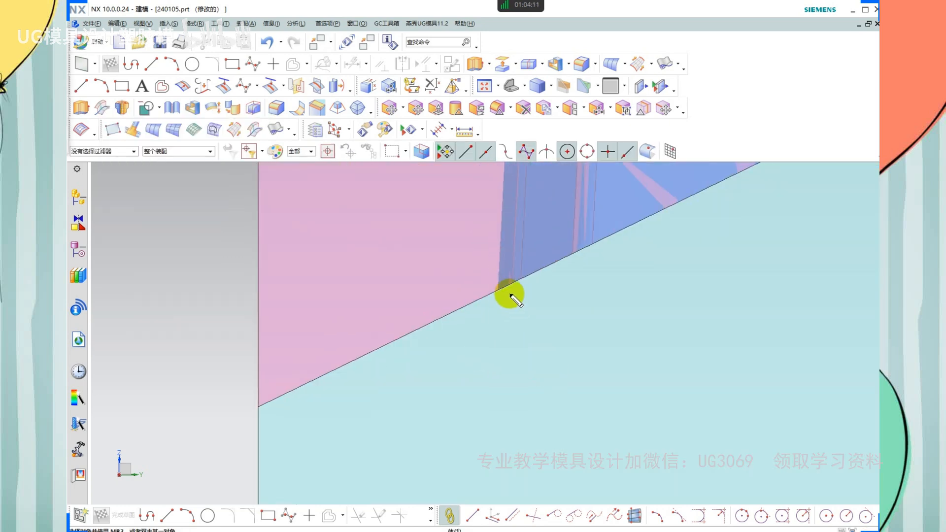
pyautogui.moveTo(499, 294)
pyautogui.mouseDown()
pyautogui.moveTo(433, 322)
pyautogui.moveTo(509, 299)
pyautogui.mouseUp()
pyautogui.moveTo(437, 299)
pyautogui.mouseDown()
pyautogui.moveTo(460, 348)
pyautogui.moveTo(386, 323)
pyautogui.moveTo(172, 330)
pyautogui.mouseUp()
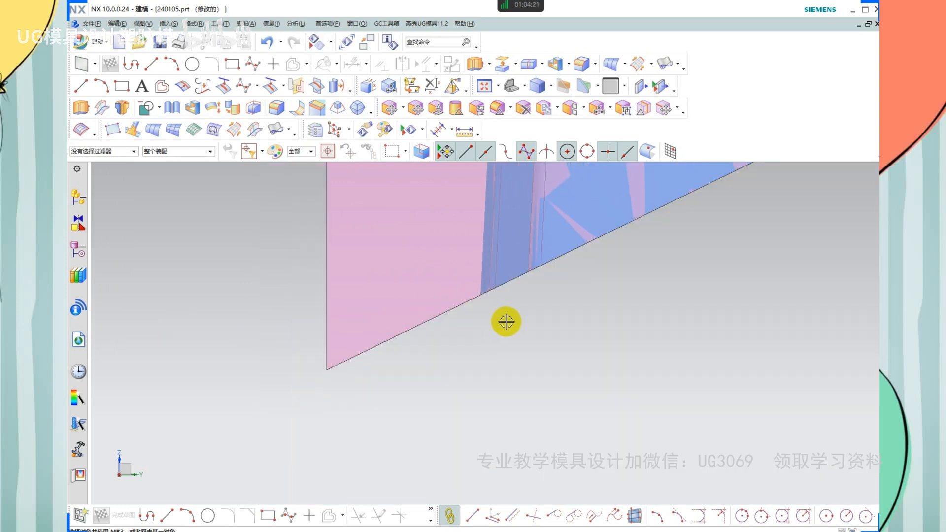
pyautogui.click(335, 129)
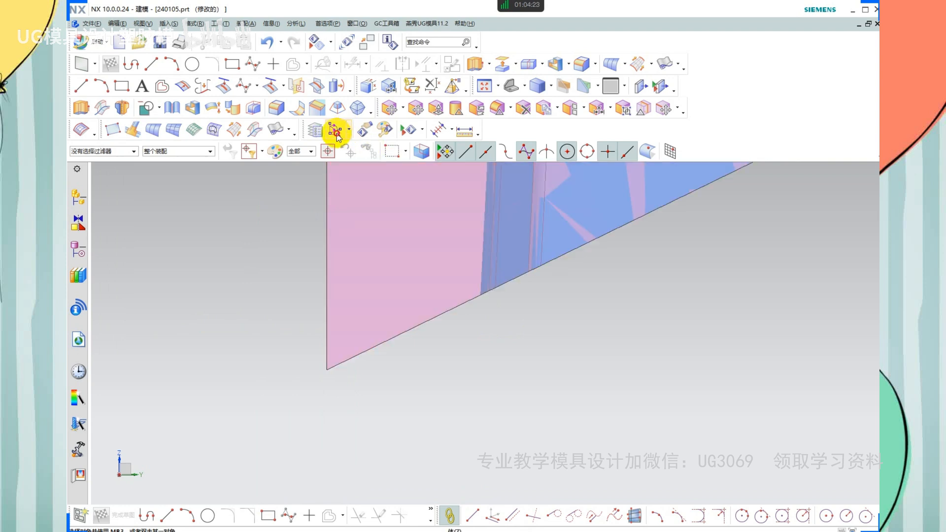
pyautogui.click(488, 290)
pyautogui.scroll(1, 488, 290)
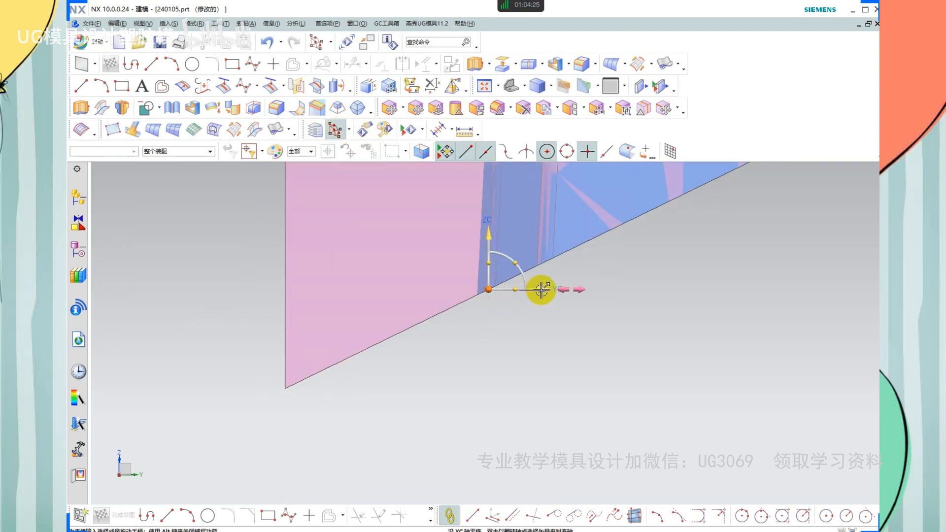
pyautogui.moveTo(551, 288); pyautogui.dragTo(470, 294)
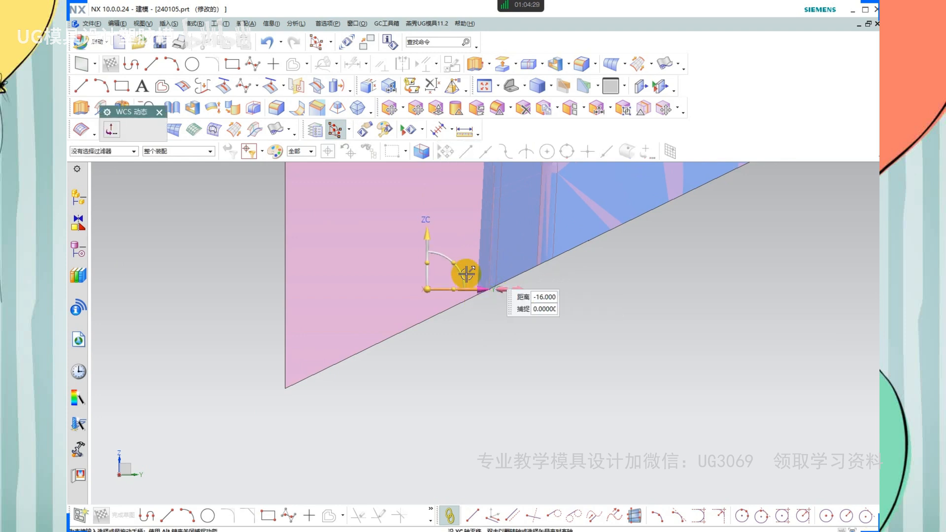
pyautogui.moveTo(426, 236); pyautogui.dragTo(428, 265)
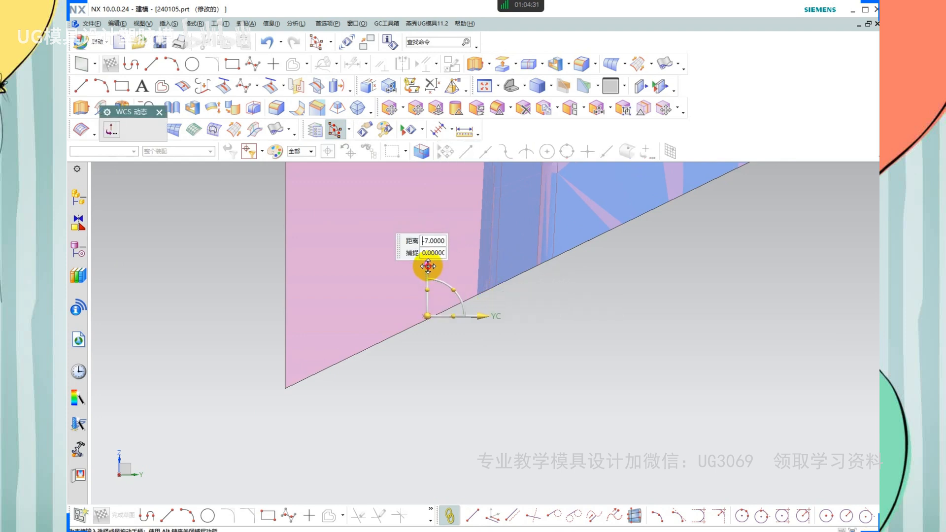
pyautogui.scroll(1, 421, 277)
pyautogui.middleClick(574, 323)
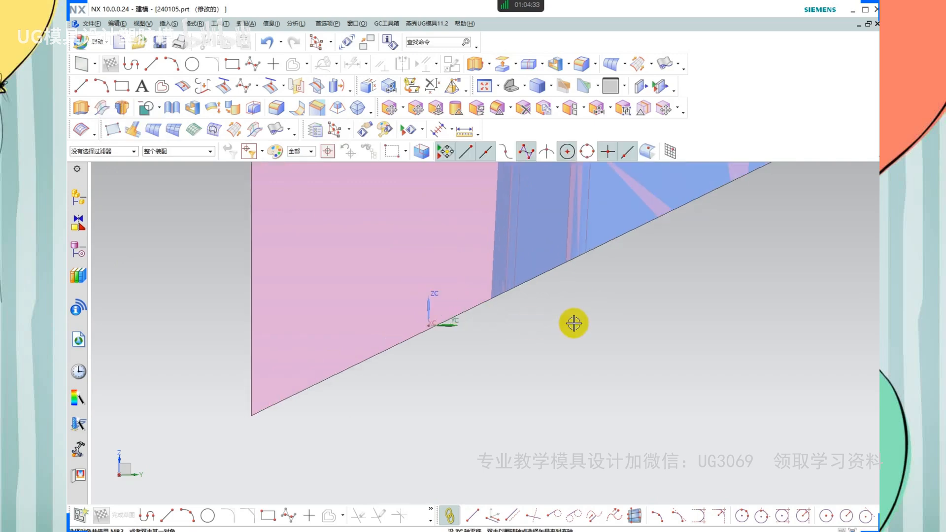
# Split the upper mould half with a new ZC plane at distance 0 and remove the resulting body's parameters
pyautogui.click(528, 63)
pyautogui.click(490, 298)
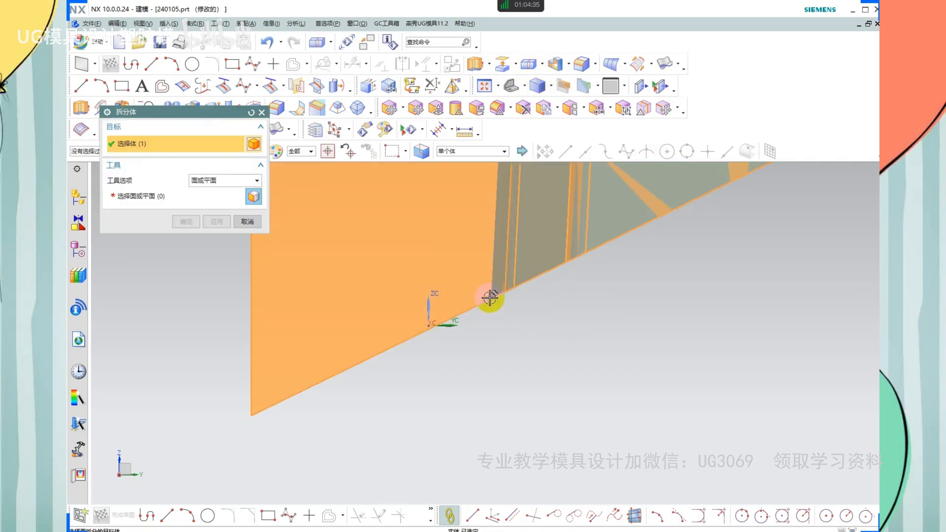
pyautogui.middleClick(489, 298)
pyautogui.click(257, 180)
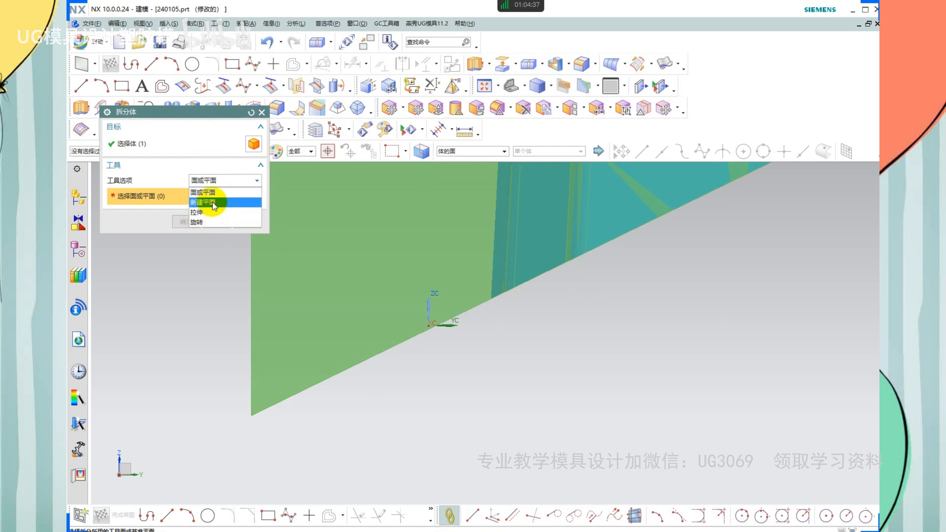
pyautogui.click(213, 202)
pyautogui.click(257, 196)
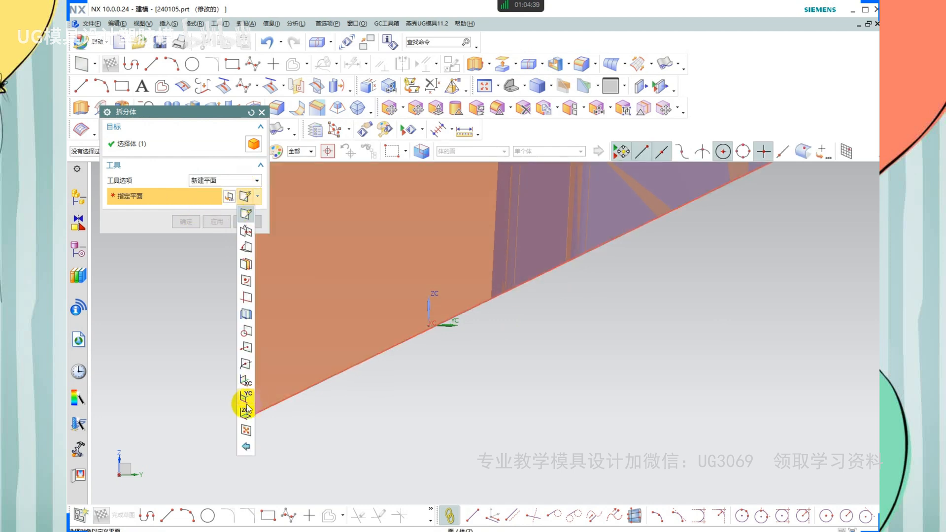
pyautogui.click(245, 413)
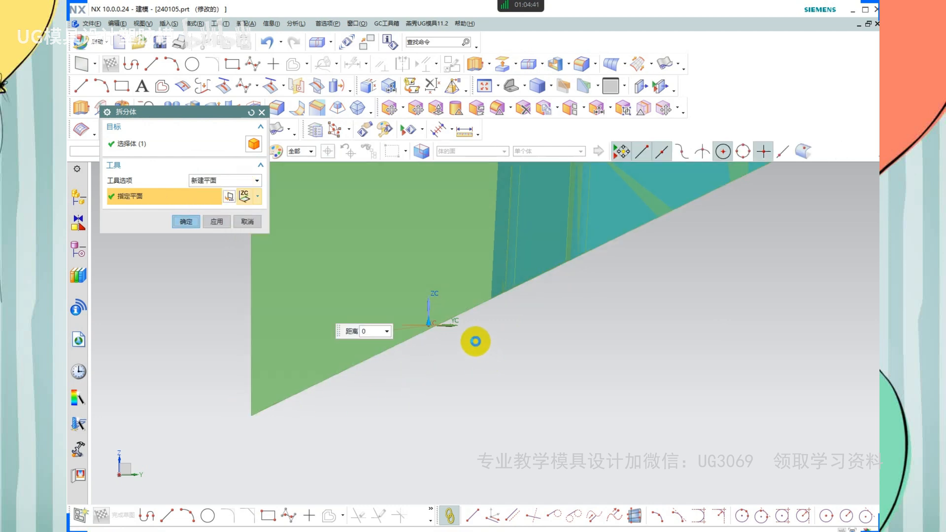
pyautogui.middleClick(446, 326)
pyautogui.scroll(-1, 446, 326)
pyautogui.hotkey('shift', 'r')
pyautogui.click(443, 289)
pyautogui.middleClick(481, 286)
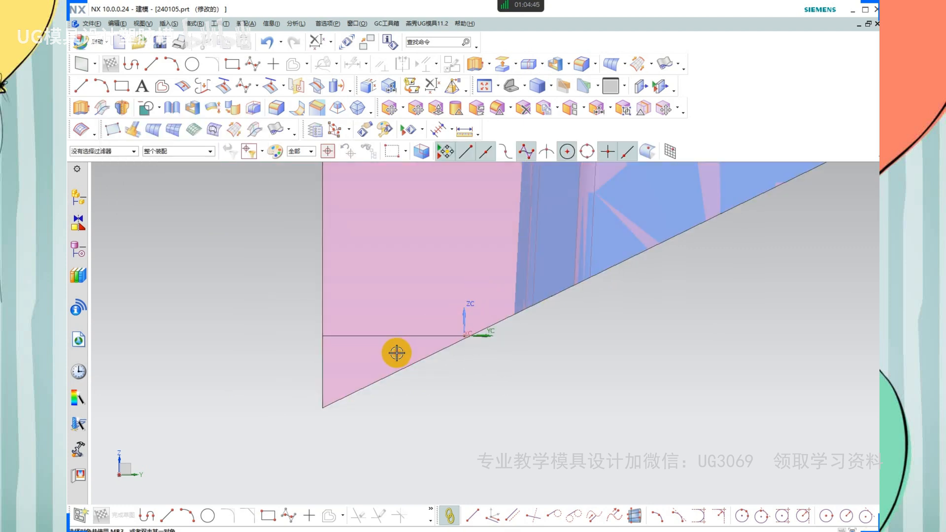
# Hide the split-off wedge below the plane and swap the display to show it with the lower mould half
pyautogui.click(435, 350)
pyautogui.hotkey('ctrl', 'b')
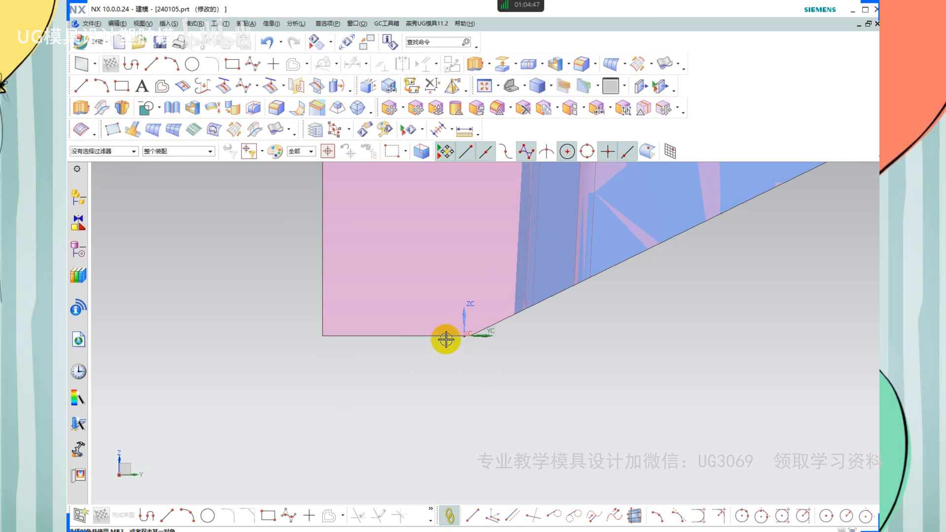
pyautogui.hotkey('ctrl', 'shift', 'b')
pyautogui.scroll(-1, 397, 284)
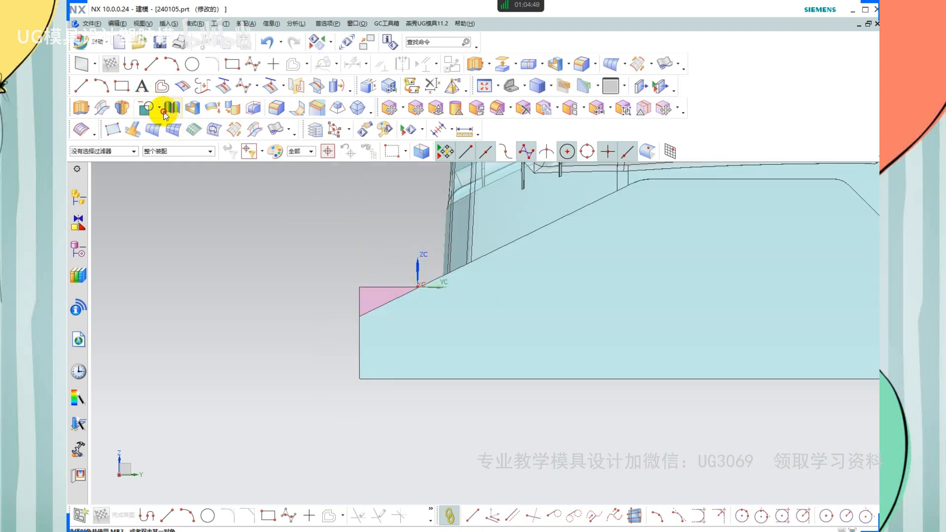
# Unite the wedge with the lower mould half
pyautogui.click(163, 111)
pyautogui.press('Escape')
pyautogui.click(159, 107)
pyautogui.click(152, 129)
pyautogui.click(403, 317)
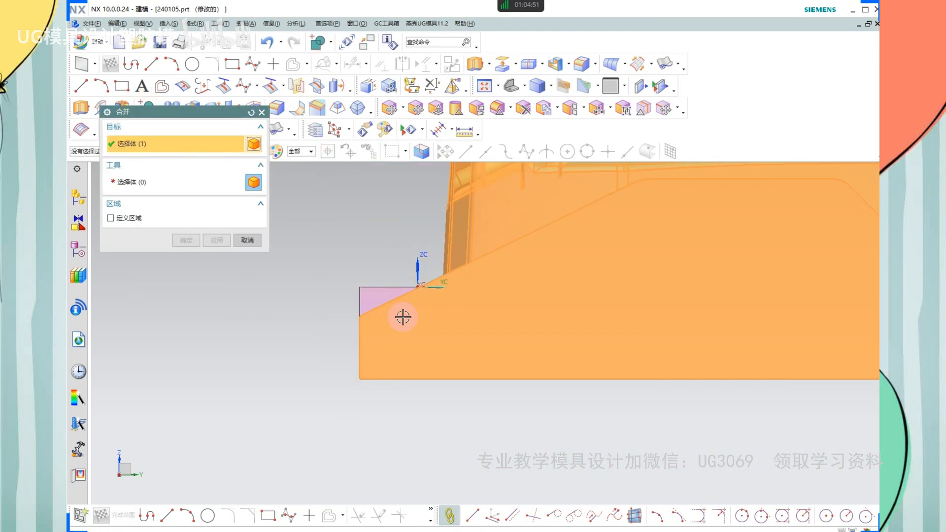
pyautogui.scroll(1, 389, 306)
pyautogui.click(390, 294)
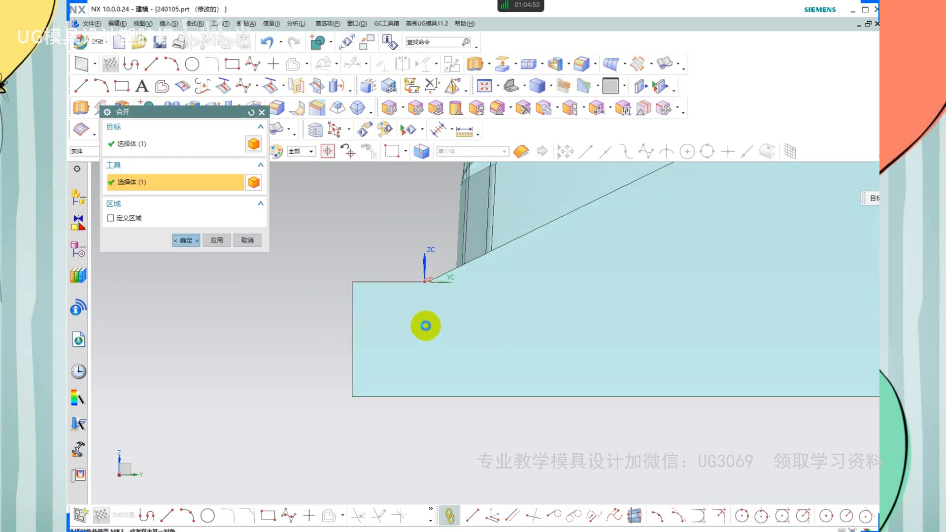
pyautogui.middleClick(424, 325)
# Remove the parameters from the united lower mould half
pyautogui.scroll(-3, 352, 331)
pyautogui.press('y')
pyautogui.click(378, 318)
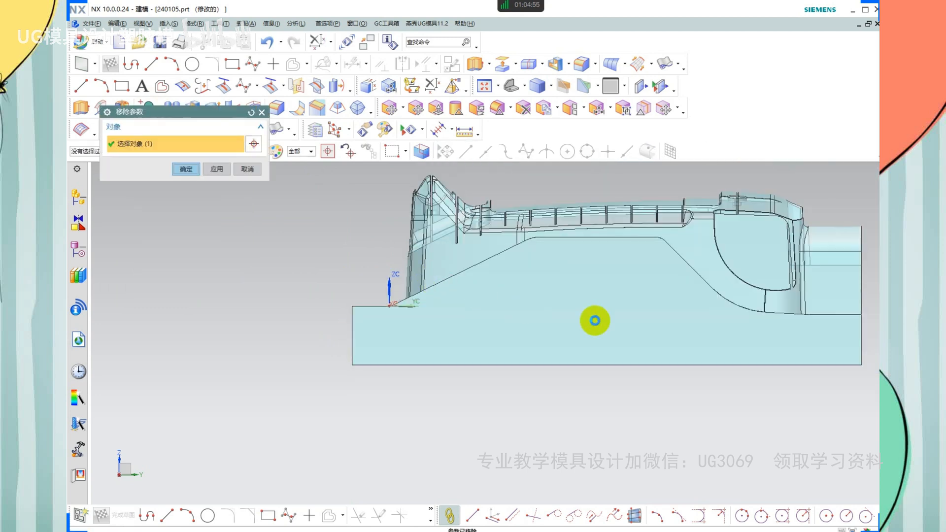
pyautogui.middleClick(616, 321)
# Swap the display to the upper mould half and examine the separate pieces cut off at its opposite end
pyautogui.scroll(4, 661, 279)
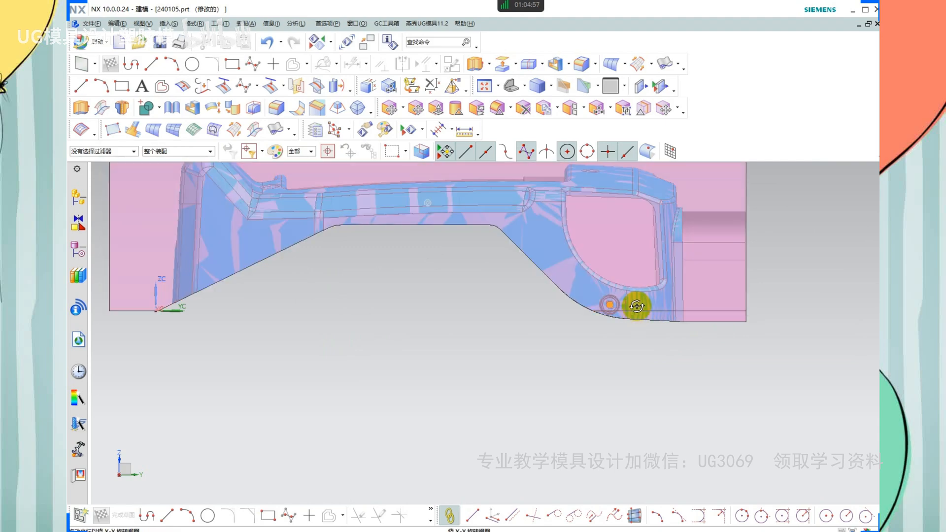
pyautogui.moveTo(637, 307); pyautogui.dragTo(645, 268, button='middle')
pyautogui.click(657, 320)
pyautogui.hotkey('ctrl', 'b')
pyautogui.scroll(-3, 657, 321)
pyautogui.scroll(4, 687, 238)
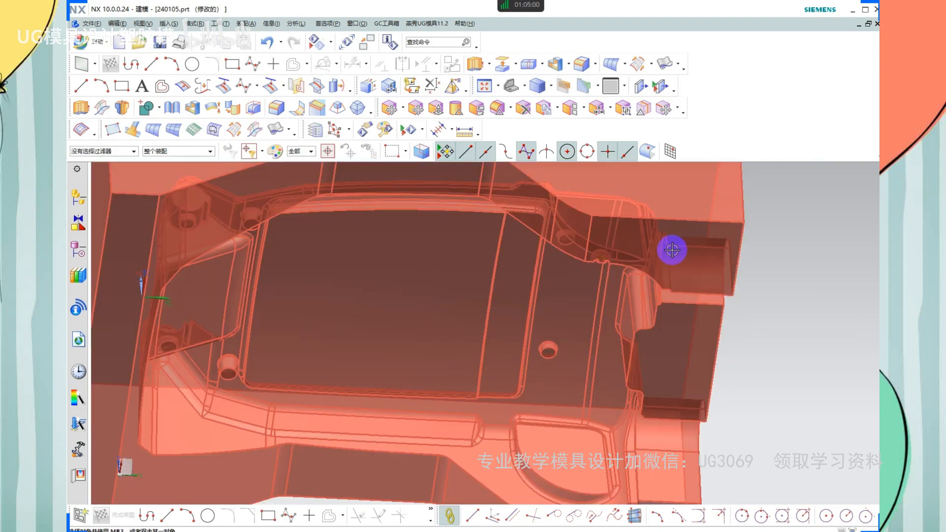
pyautogui.scroll(-3, 642, 277)
pyautogui.moveTo(641, 277); pyautogui.dragTo(598, 205, button='middle')
pyautogui.scroll(5, 654, 196)
pyautogui.scroll(-5, 588, 210)
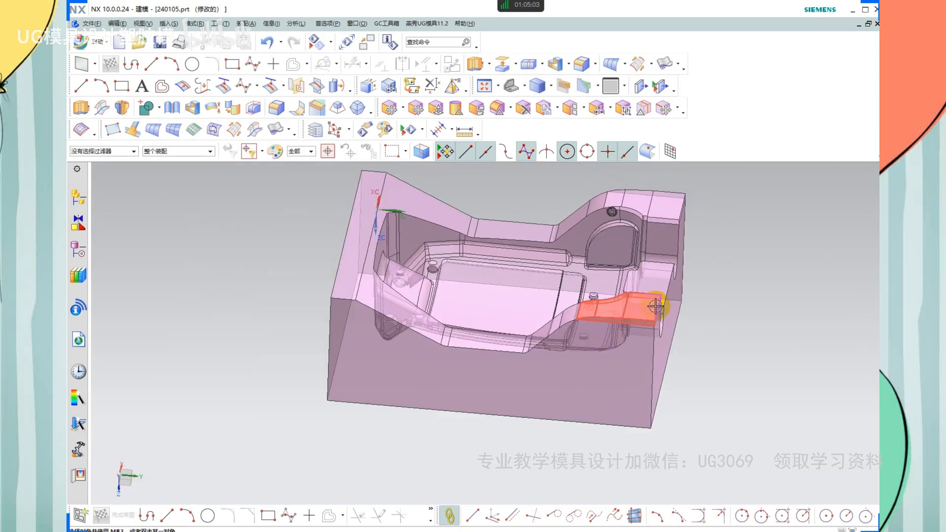
pyautogui.moveTo(655, 313); pyautogui.dragTo(655, 376, button='middle')
pyautogui.scroll(6, 571, 387)
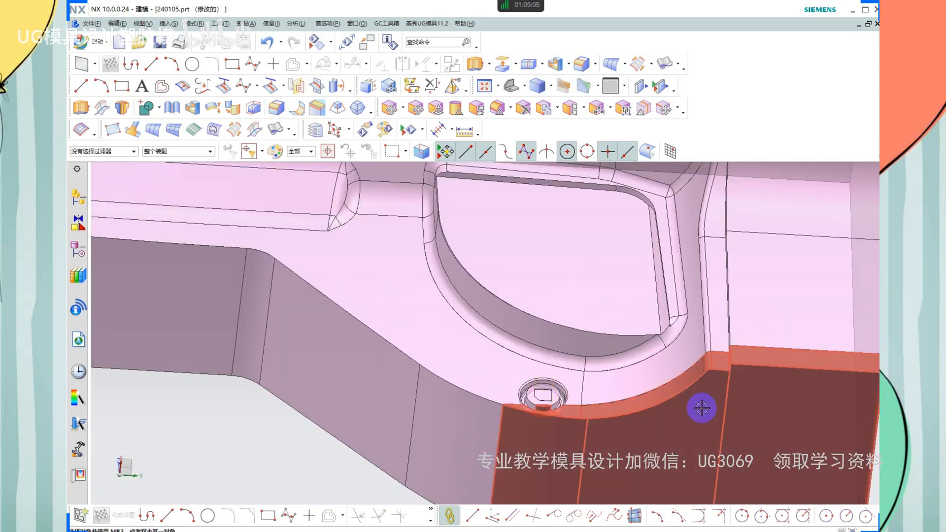
pyautogui.click(640, 409)
pyautogui.scroll(-6, 636, 330)
pyautogui.scroll(3, 675, 259)
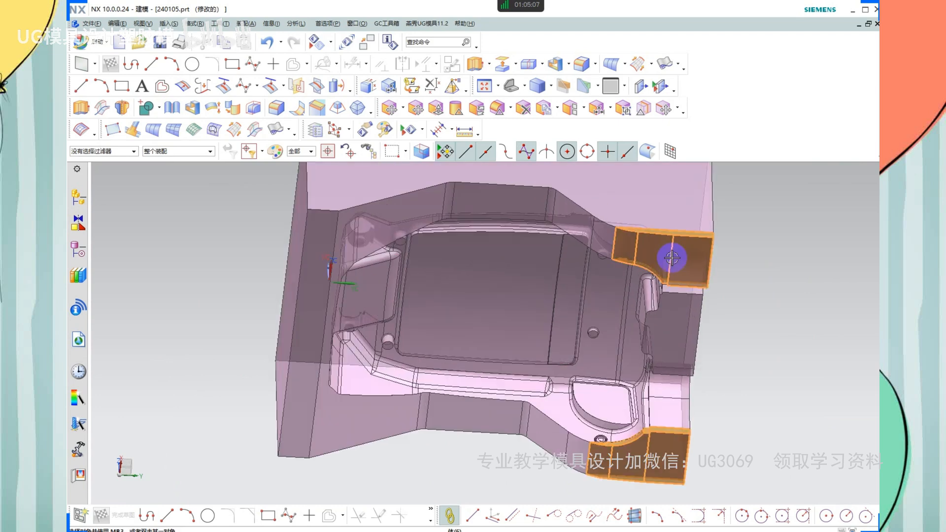
# Unite the two separate end pieces with the upper mould half and remove the body's parameters
pyautogui.click(154, 129)
pyautogui.click(155, 111)
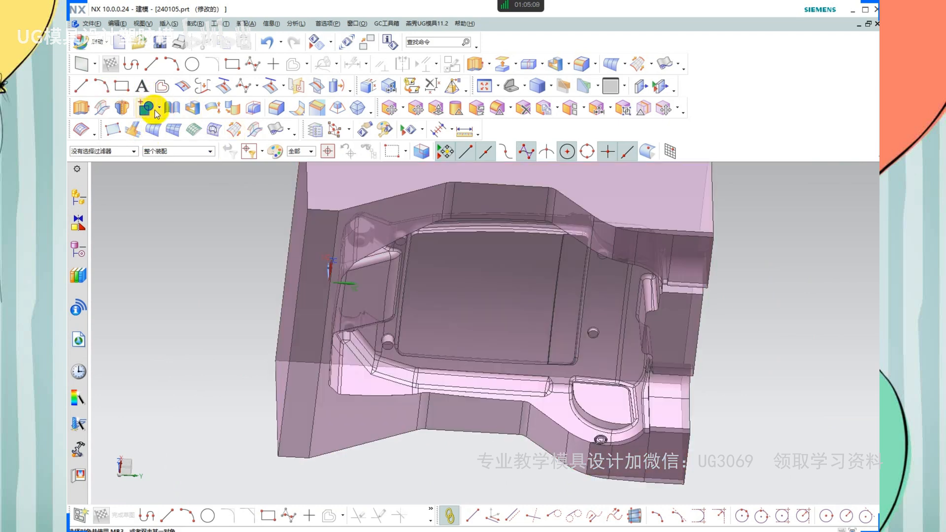
pyautogui.click(619, 211)
pyautogui.click(654, 454)
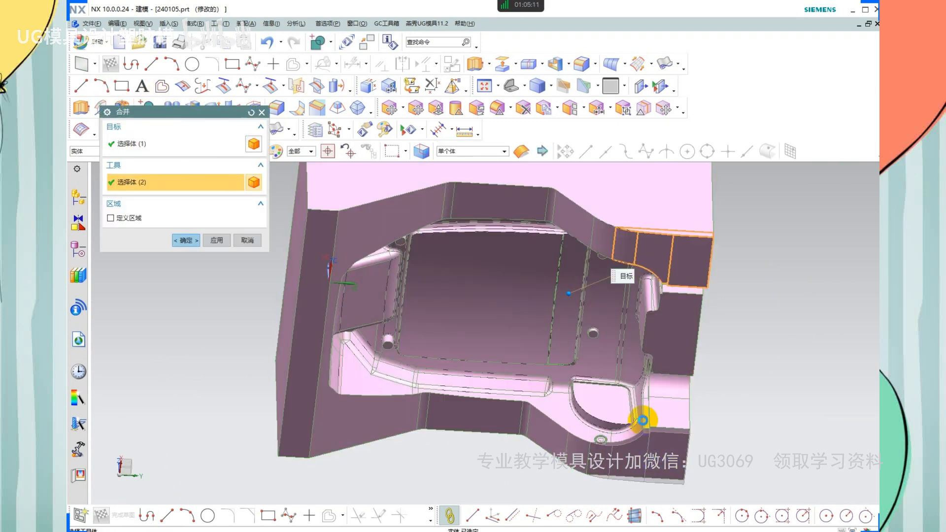
pyautogui.middleClick(644, 414)
pyautogui.press('r')
pyautogui.click(652, 393)
pyautogui.middleClick(653, 392)
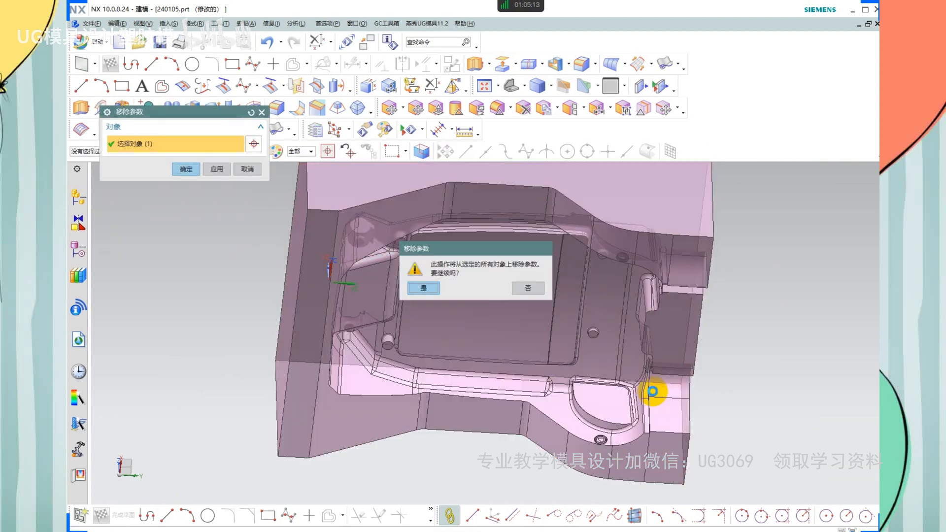
pyautogui.middleClick(653, 391)
# Redisplay all bodies and hide the upper mould half to expose the part's end on the lower half
pyautogui.scroll(-1, 517, 323)
pyautogui.moveTo(517, 324); pyautogui.dragTo(461, 363, button='middle')
pyautogui.scroll(2, 602, 365)
pyautogui.hotkey('ctrl', 'shift', 'u')
pyautogui.scroll(2, 359, 323)
pyautogui.scroll(2, 348, 298)
pyautogui.click(348, 298)
pyautogui.hotkey('ctrl', 'b')
pyautogui.scroll(-3, 423, 311)
pyautogui.scroll(3, 460, 365)
# Measure the distance from the part's curved end edge to the crease in the lower half's parting surface
pyautogui.click(464, 131)
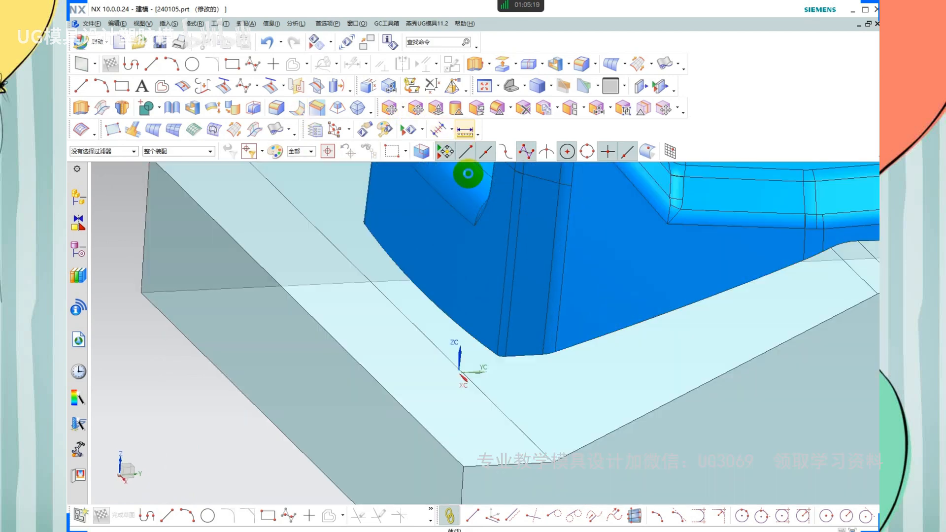
pyautogui.scroll(1, 412, 262)
pyautogui.click(437, 264)
pyautogui.scroll(3, 380, 306)
pyautogui.click(416, 301)
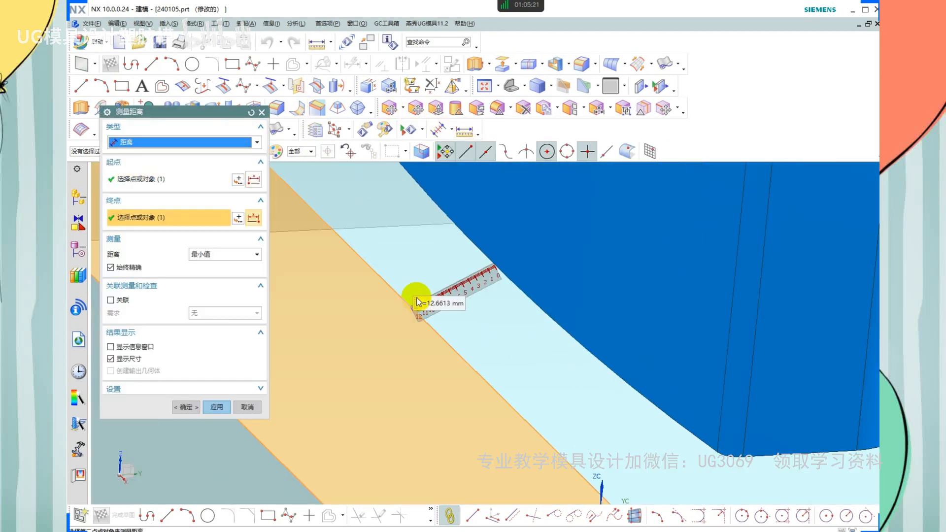
pyautogui.scroll(-3, 483, 303)
pyautogui.press('Escape')
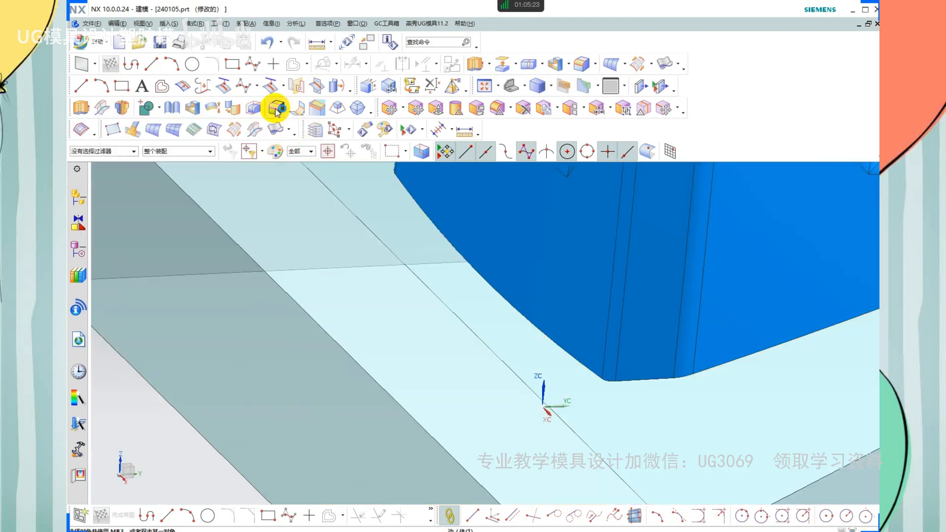
# Round the crease between the lower half's flat and sloping parting faces with a 10 mm edge blend
pyautogui.click(276, 110)
pyautogui.click(387, 245)
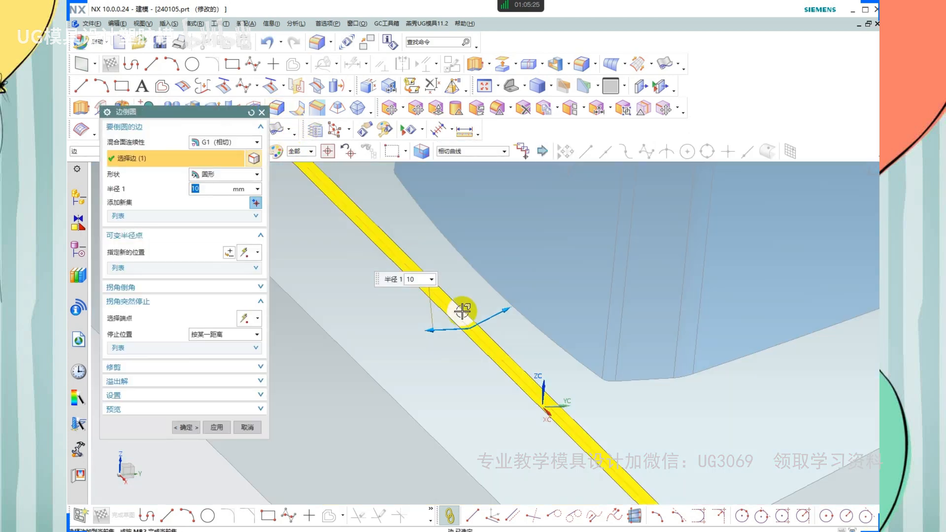
pyautogui.scroll(-3, 466, 312)
pyautogui.middleClick(482, 314)
# Swap the display to the upper mould half and round its matching parting edge with a 12 mm edge blend
pyautogui.hotkey('ctrl', 'a')
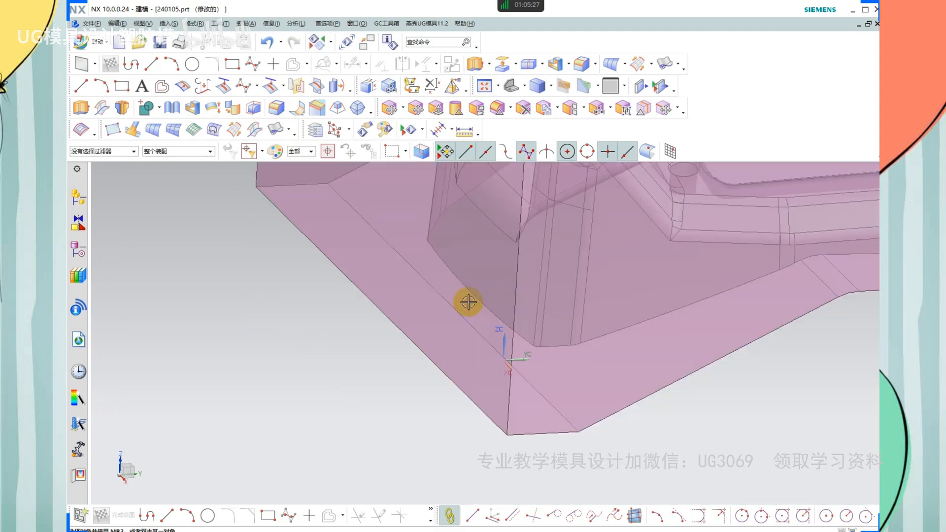
pyautogui.scroll(3, 465, 302)
pyautogui.click(276, 107)
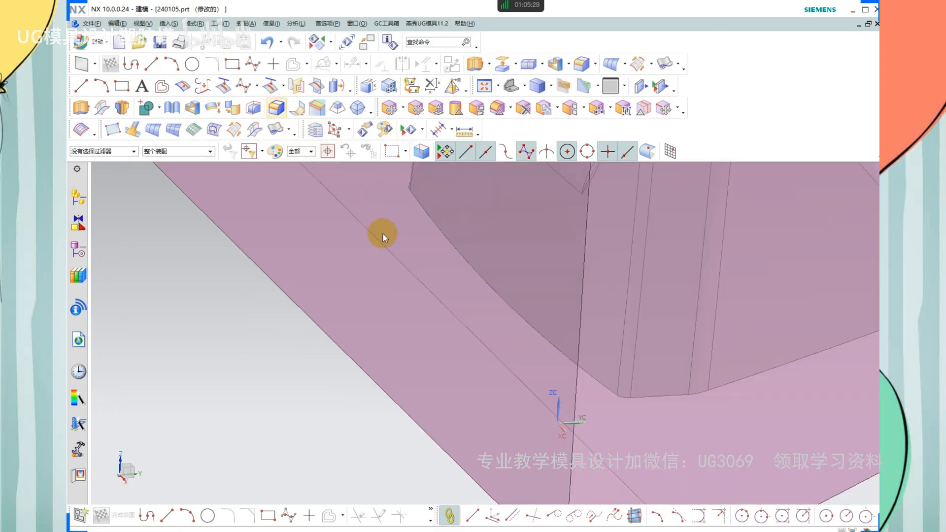
pyautogui.click(403, 257)
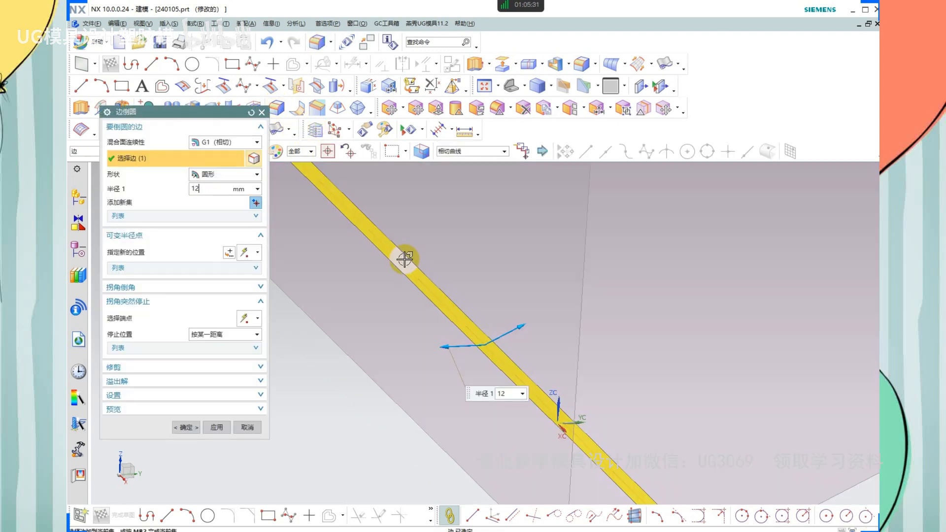
pyautogui.press('Return')
pyautogui.middleClick(729, 354)
pyautogui.middleClick(729, 354)
pyautogui.scroll(-6, 547, 309)
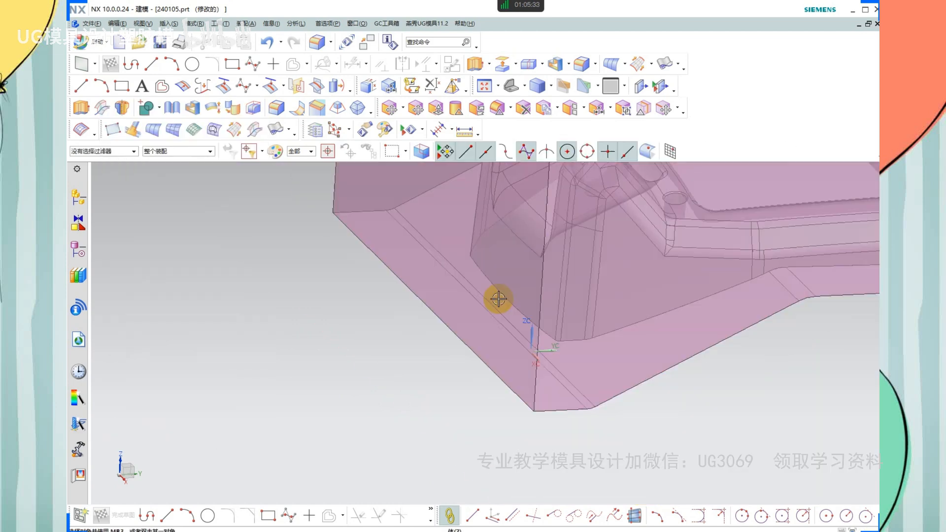
# Redisplay all bodies and remove the parameters from both mould halves and the part
pyautogui.hotkey('ctrl', 'shift', 'u')
pyautogui.scroll(4, 582, 386)
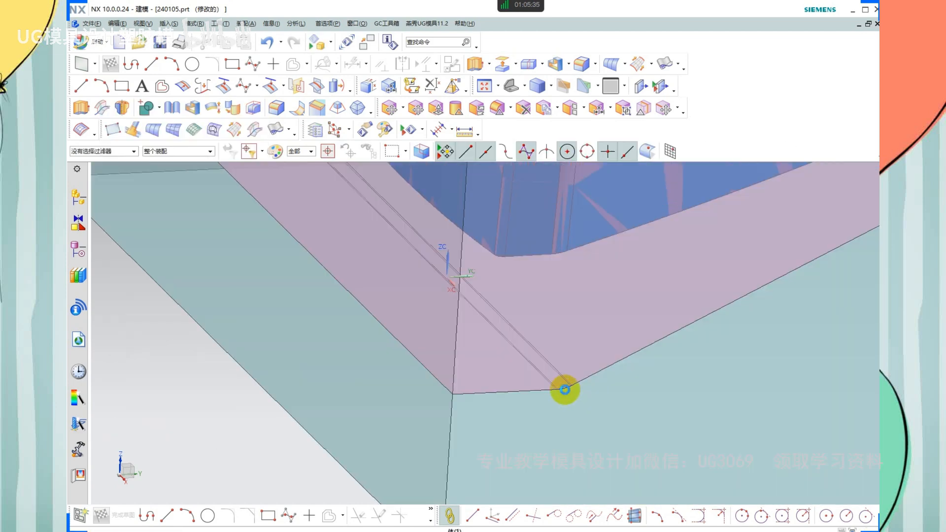
pyautogui.hotkey('ctrl', 'q')
pyautogui.click(560, 386)
pyautogui.click(480, 213)
pyautogui.scroll(-4, 468, 382)
pyautogui.click(504, 306)
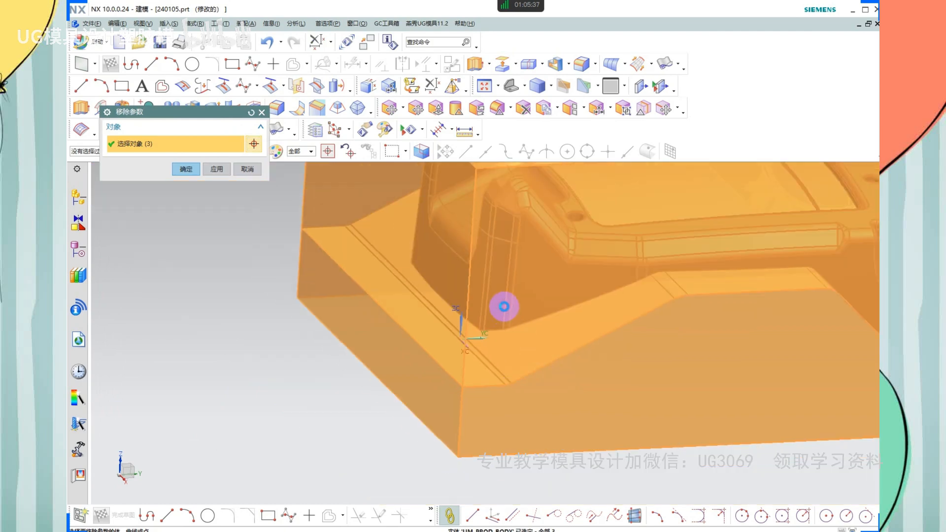
pyautogui.middleClick(543, 327)
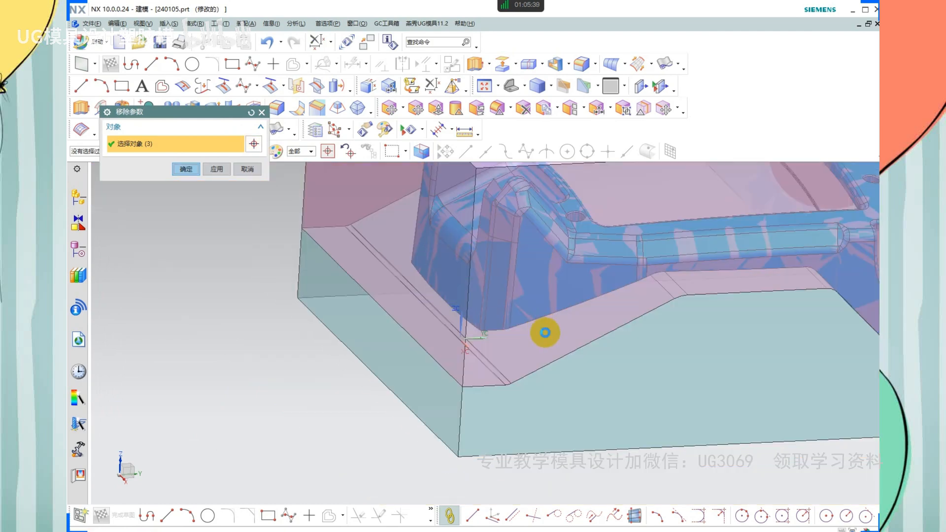
pyautogui.middleClick(589, 338)
pyautogui.middleClick(592, 339)
# Remove the parameters from the upper half, lower half and part once more
pyautogui.scroll(3, 498, 355)
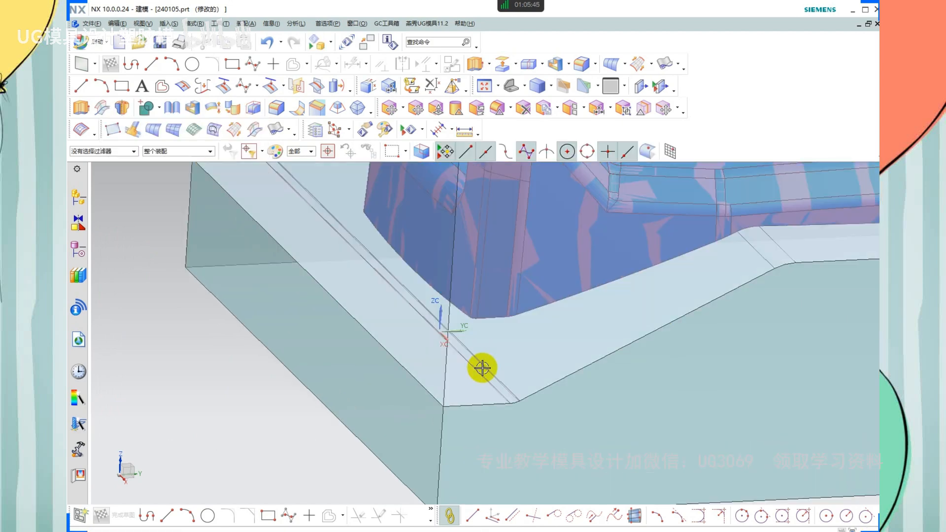
pyautogui.scroll(-3, 482, 368)
pyautogui.press('r')
pyautogui.click(524, 353)
pyautogui.click(471, 338)
pyautogui.click(527, 330)
pyautogui.middleClick(532, 328)
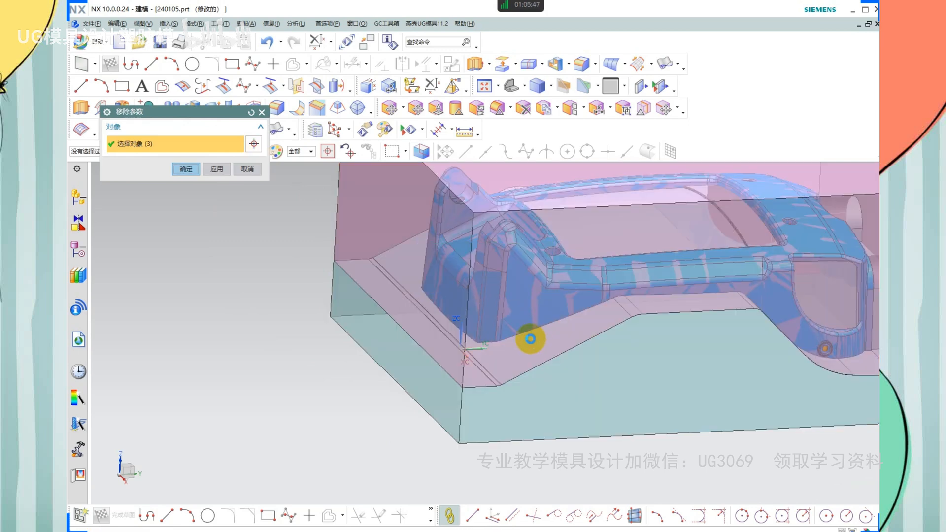
# Check the parting line from the side and hide the upper mould half to expose the part on the lower half
pyautogui.moveTo(517, 340); pyautogui.dragTo(493, 340, button='middle')
pyautogui.press('F8')
pyautogui.scroll(-2, 562, 304)
pyautogui.scroll(2, 551, 303)
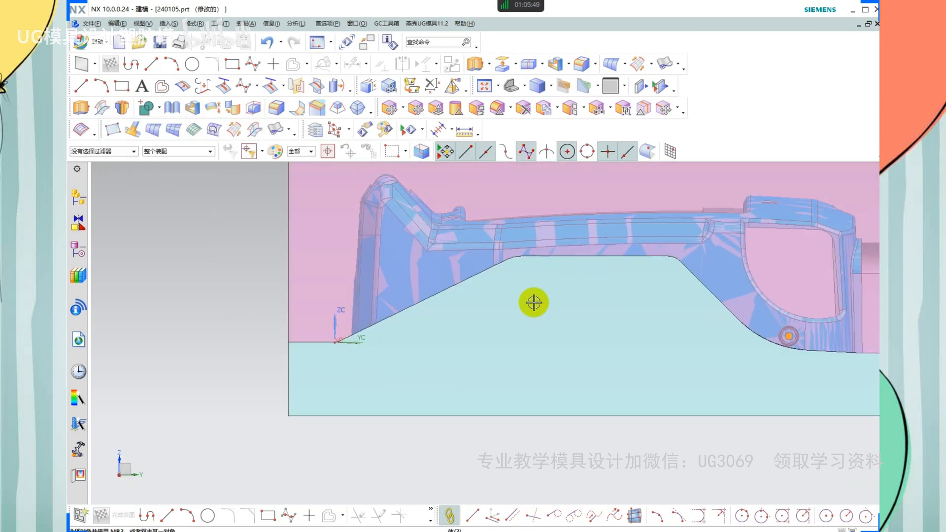
pyautogui.keyDown('shift'); pyautogui.moveTo(542, 307); pyautogui.dragTo(497, 306, button='middle'); pyautogui.keyUp('shift')
pyautogui.click(506, 308)
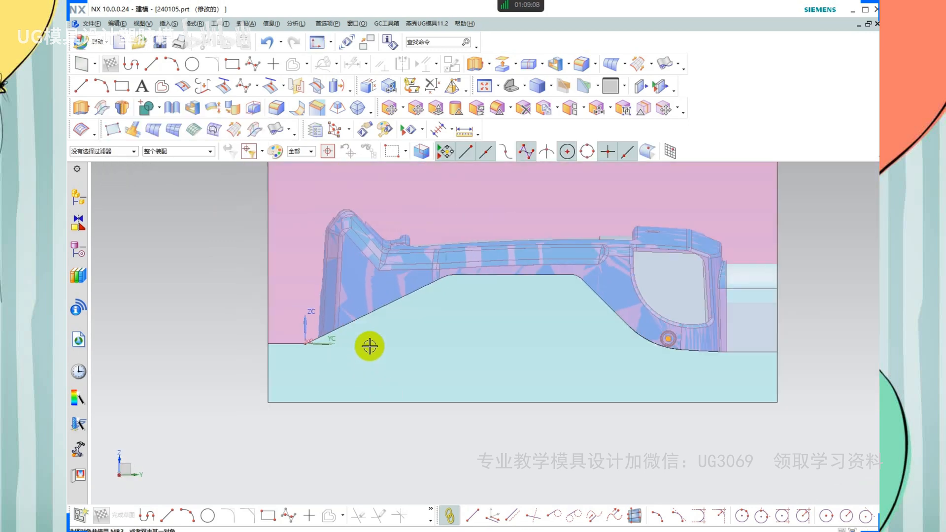
pyautogui.scroll(-2, 485, 338)
pyautogui.moveTo(486, 338); pyautogui.dragTo(471, 359, button='middle')
pyautogui.click(328, 336)
pyautogui.hotkey('ctrl', 'b')
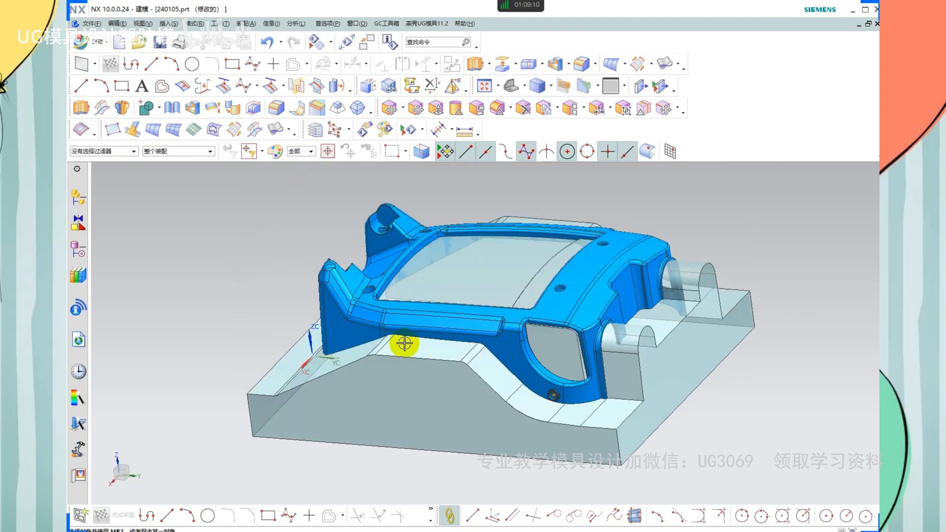
# Hide the part to expose the lower half's surface around the round side boss below the window opening
pyautogui.moveTo(406, 342); pyautogui.dragTo(444, 360, button='middle')
pyautogui.scroll(2, 327, 323)
pyautogui.click(323, 299)
pyautogui.press('Escape')
pyautogui.scroll(-2, 325, 302)
pyautogui.moveTo(339, 323); pyautogui.dragTo(323, 296, button='middle')
pyautogui.scroll(-2, 324, 296)
pyautogui.moveTo(641, 345); pyautogui.dragTo(625, 360, button='middle')
pyautogui.scroll(5, 465, 401)
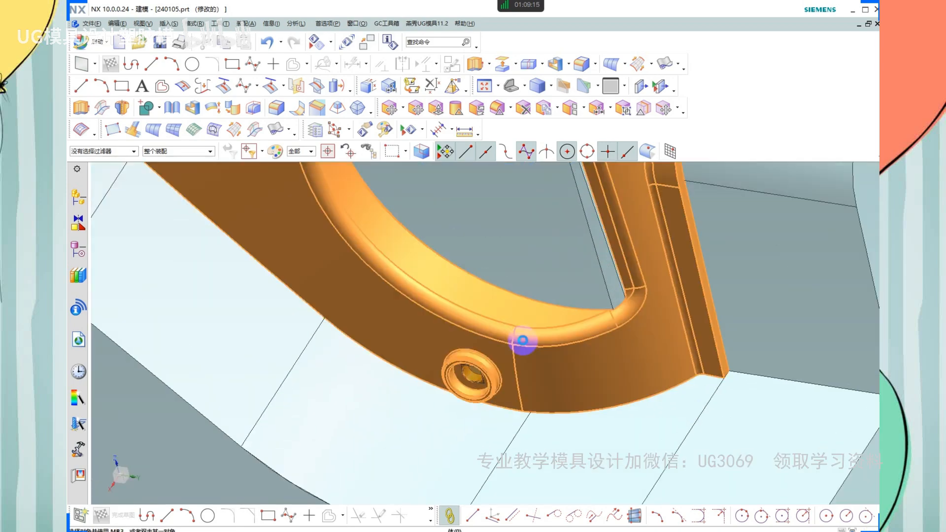
pyautogui.click(520, 339)
pyautogui.press('Escape')
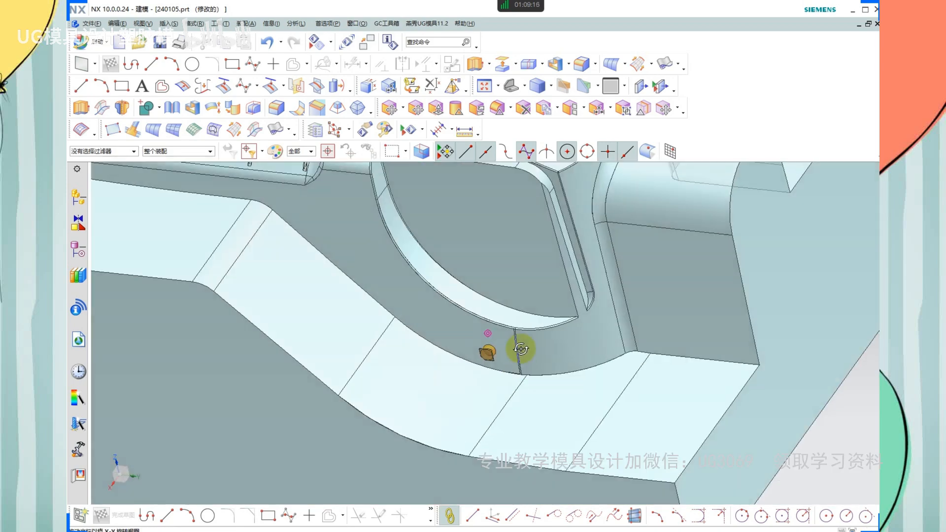
# Swap the displayed and hidden bodies and hide the upper mould half so only the part is shown
pyautogui.scroll(2, 479, 365)
pyautogui.scroll(-2, 517, 292)
pyautogui.hotkey('ctrl', 'shift', 'b')
pyautogui.scroll(2, 515, 329)
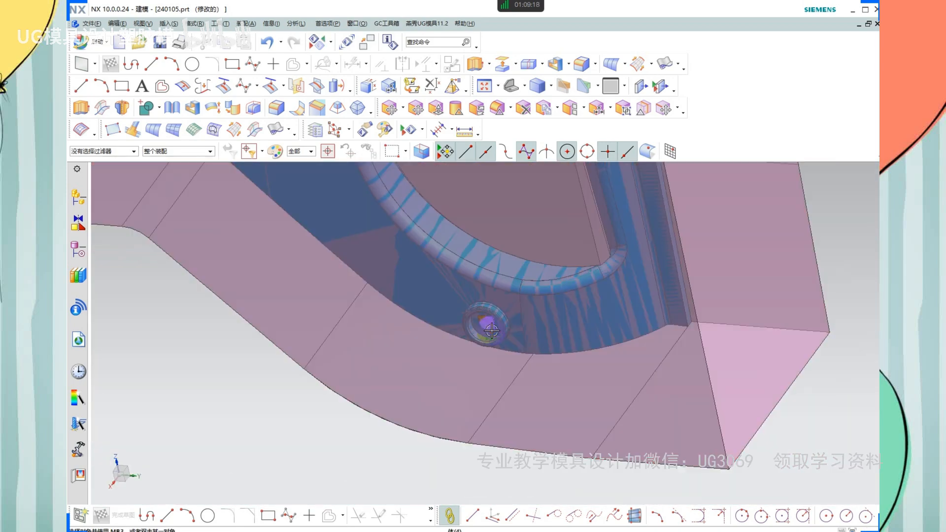
pyautogui.click(521, 323)
pyautogui.hotkey('ctrl', 'b')
# Examine the area around the part's round side boss between the window rim and the curved lower edge
pyautogui.scroll(-2, 522, 322)
pyautogui.scroll(-2, 538, 329)
pyautogui.moveTo(526, 320); pyautogui.dragTo(551, 325, button='middle')
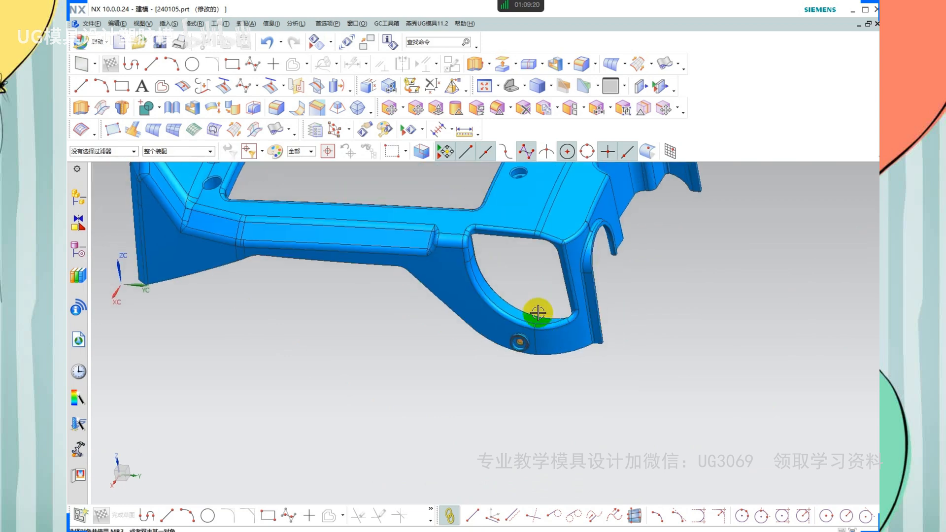
pyautogui.scroll(3, 528, 291)
pyautogui.scroll(3, 542, 305)
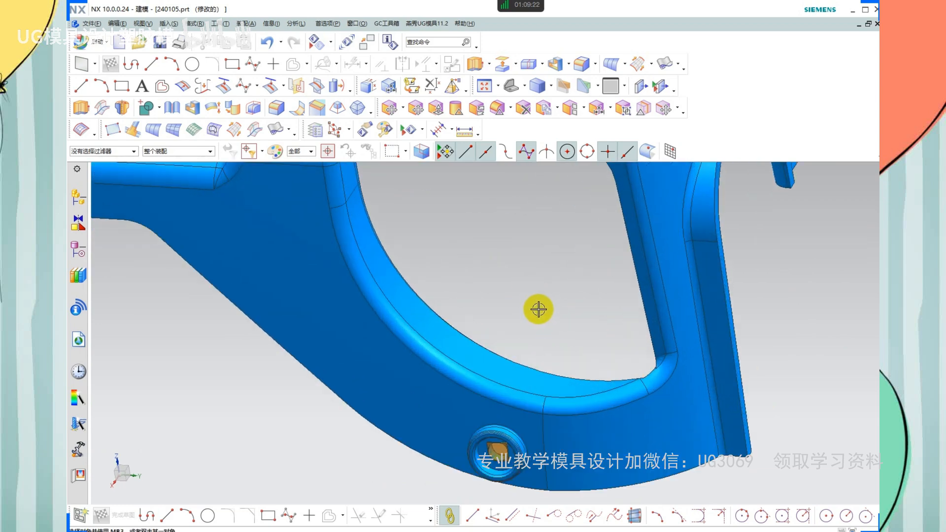
pyautogui.scroll(-3, 542, 290)
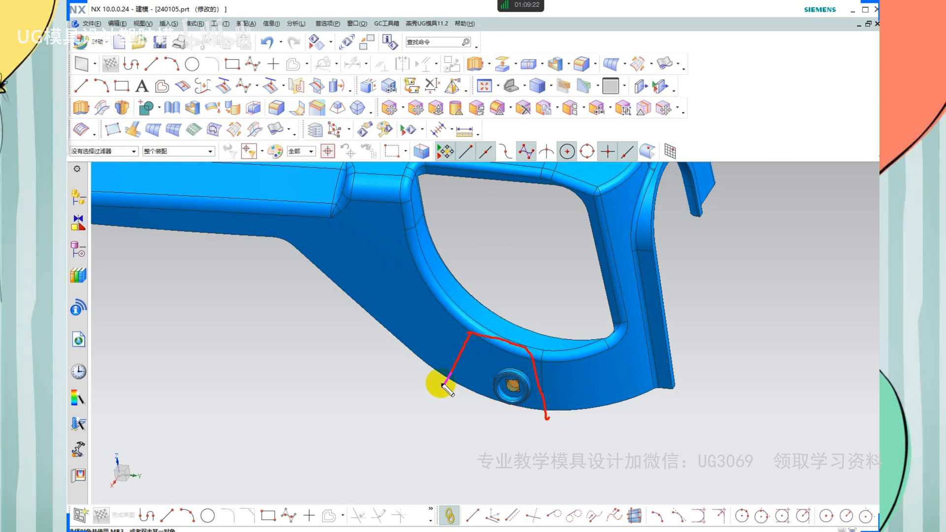
pyautogui.moveTo(436, 386)
pyautogui.mouseDown()
pyautogui.moveTo(478, 390)
pyautogui.moveTo(551, 417)
pyautogui.mouseUp()
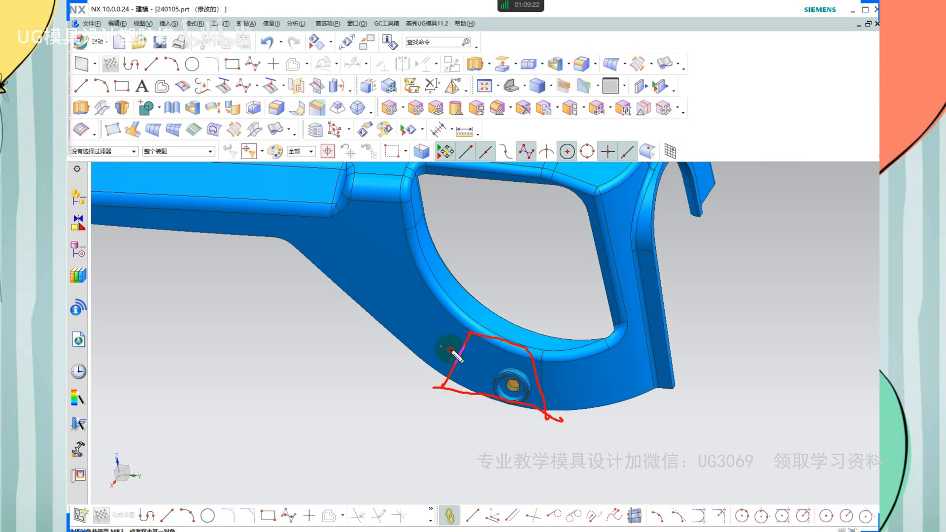
pyautogui.moveTo(541, 385); pyautogui.dragTo(567, 384)
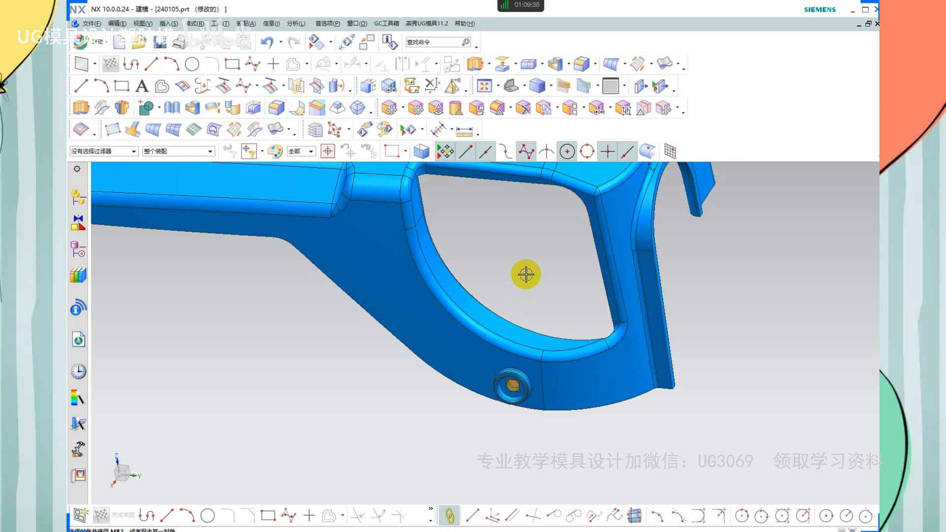
# Switch to the reference mould GT16010-04.prt and hide the long pin in front of the green slider
pyautogui.click(357, 24)
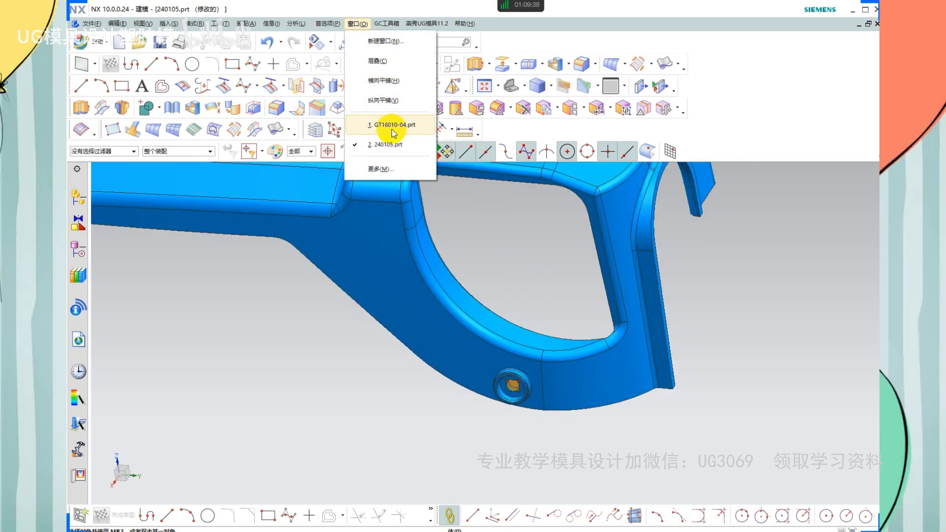
pyautogui.click(394, 125)
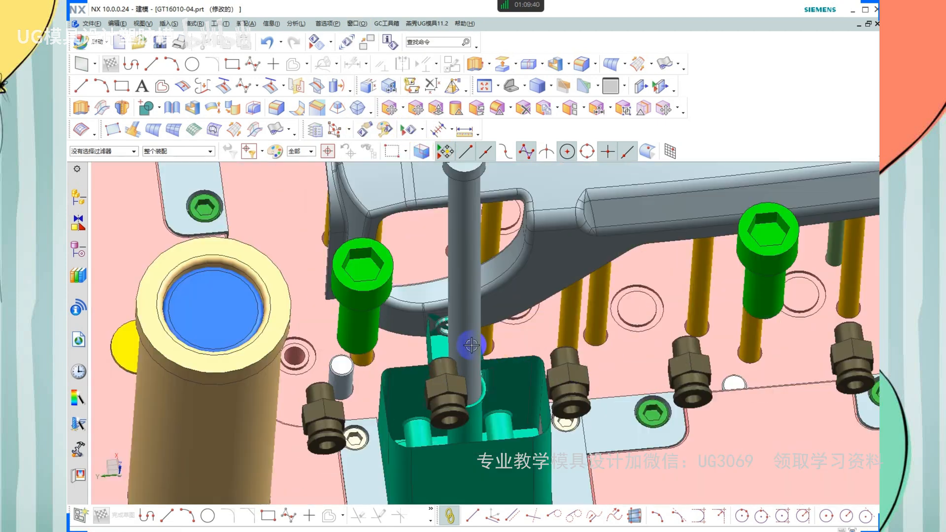
pyautogui.scroll(-3, 460, 334)
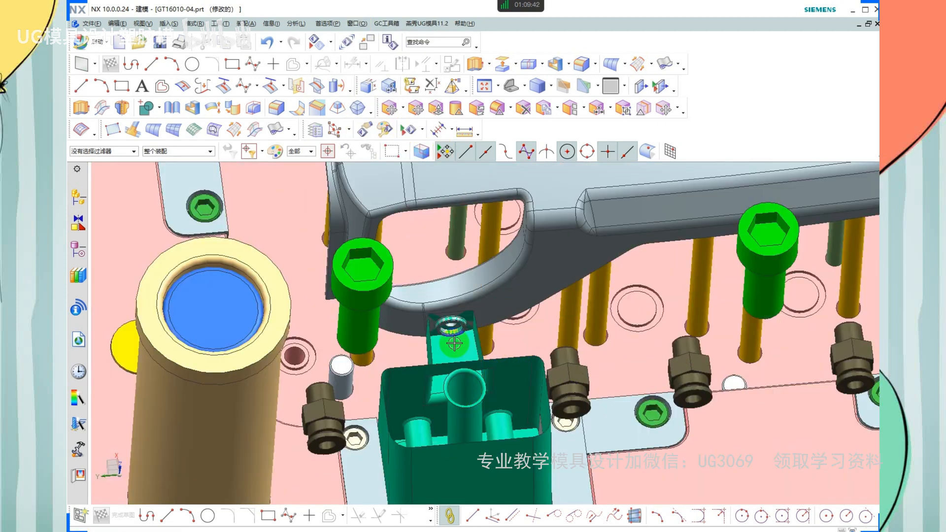
pyautogui.scroll(-3, 458, 335)
pyautogui.moveTo(457, 330); pyautogui.dragTo(461, 319, button='middle')
pyautogui.scroll(3, 440, 258)
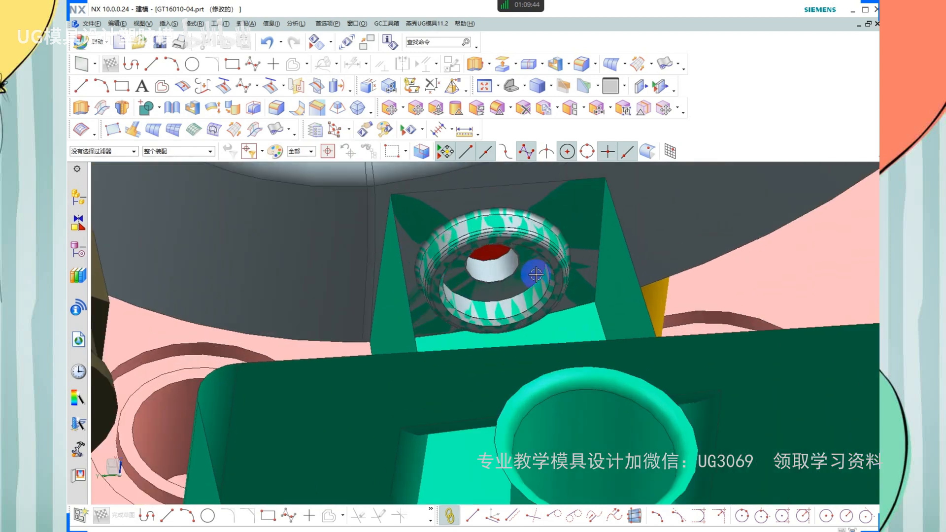
# Examine how the slider head's top and side edges sit around the round boss below the window rim
pyautogui.moveTo(532, 272); pyautogui.dragTo(593, 267, button='middle')
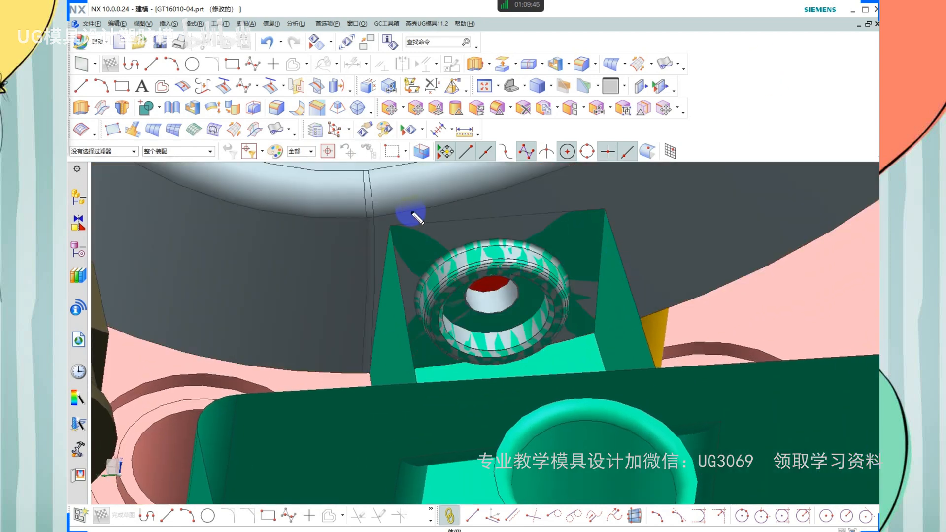
pyautogui.moveTo(534, 178); pyautogui.dragTo(591, 154)
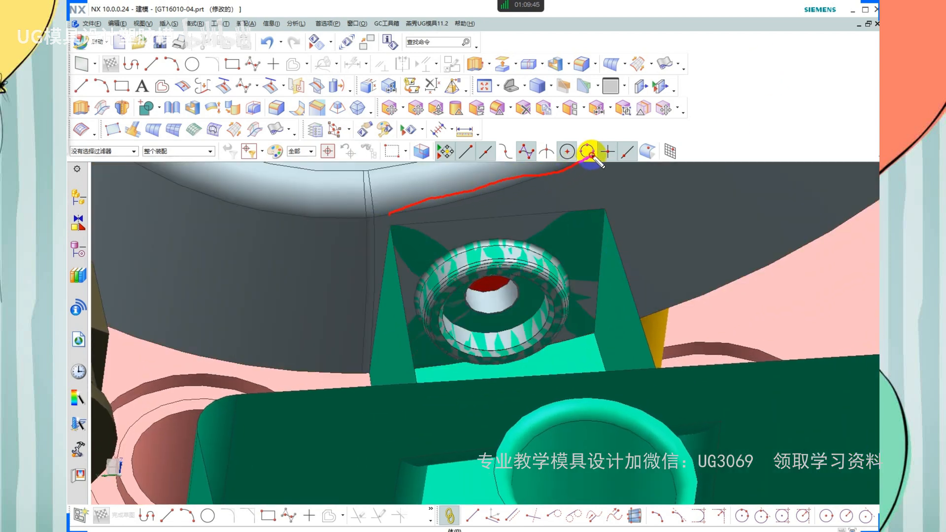
pyautogui.moveTo(390, 221); pyautogui.dragTo(542, 211)
pyautogui.moveTo(638, 205); pyautogui.dragTo(650, 201)
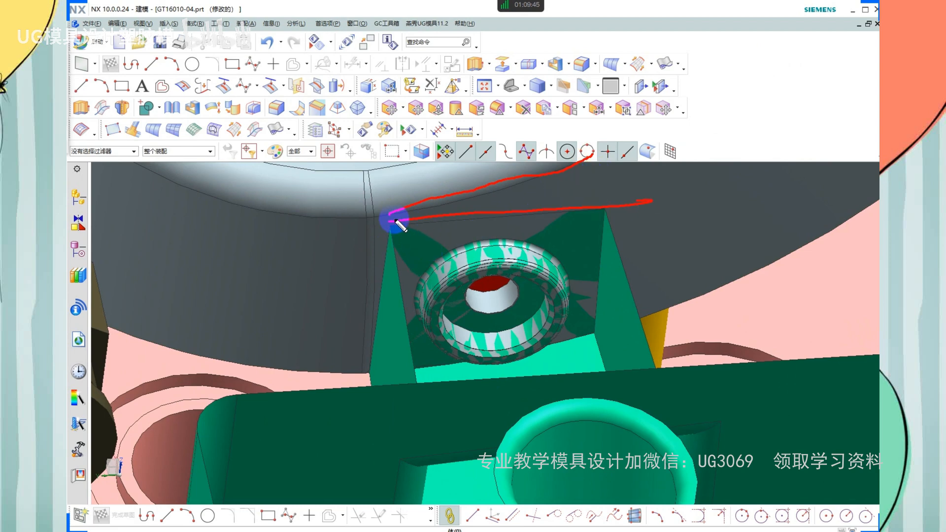
pyautogui.moveTo(393, 220); pyautogui.dragTo(368, 331)
pyautogui.press('Escape')
pyautogui.scroll(-3, 522, 263)
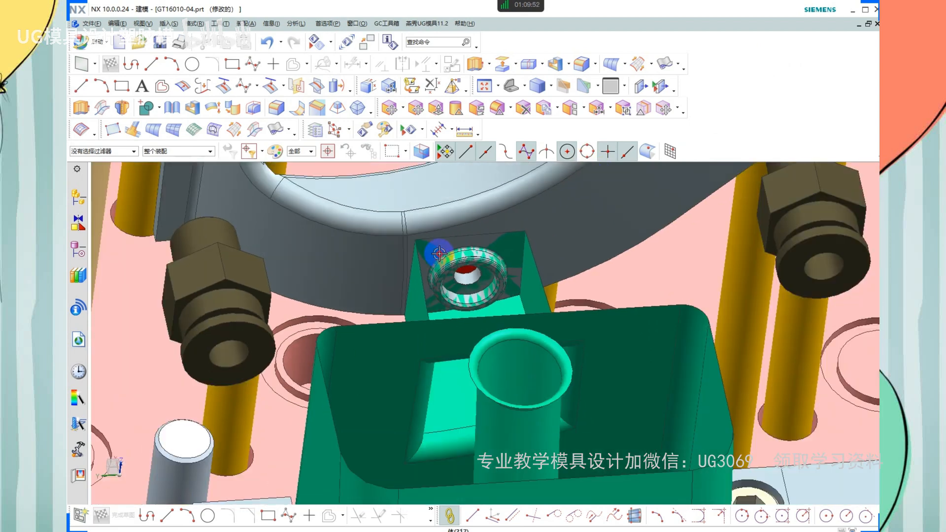
# Reduce the display to the part and green slider by hiding the long pin, the hose fitting and the yellow mould insert
pyautogui.click(462, 267)
pyautogui.scroll(-10, 461, 299)
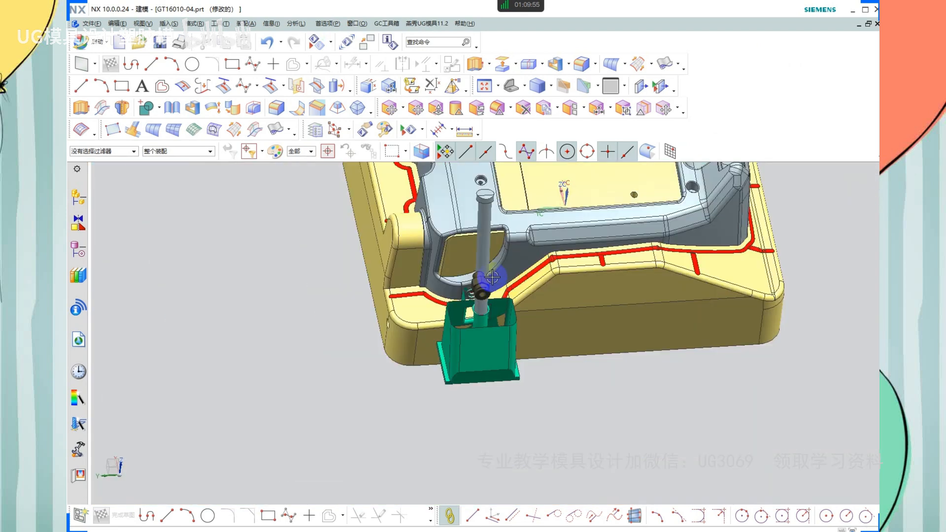
pyautogui.scroll(2, 493, 278)
pyautogui.click(475, 267)
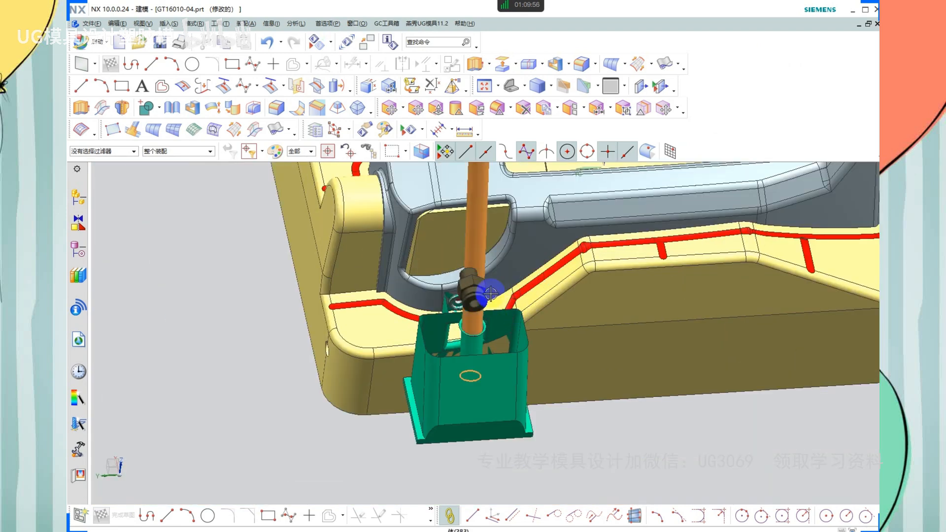
pyautogui.hotkey('ctrl', 'b')
pyautogui.click(484, 301)
pyautogui.hotkey('ctrl', 'b')
pyautogui.click(560, 321)
pyautogui.hotkey('ctrl', 'b')
pyautogui.moveTo(536, 326); pyautogui.dragTo(485, 298, button='middle')
pyautogui.scroll(6, 490, 222)
pyautogui.scroll(-2, 485, 297)
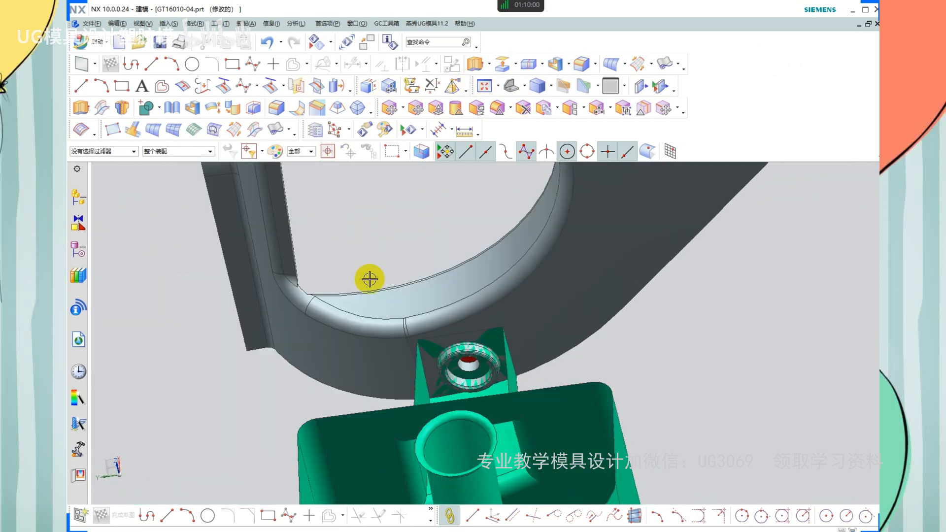
# Extract the top and side edges of the slider head around the round boss as edge curves
pyautogui.keyDown('shift'); pyautogui.moveTo(374, 272); pyautogui.dragTo(393, 256, button='middle'); pyautogui.keyUp('shift')
pyautogui.click(339, 91)
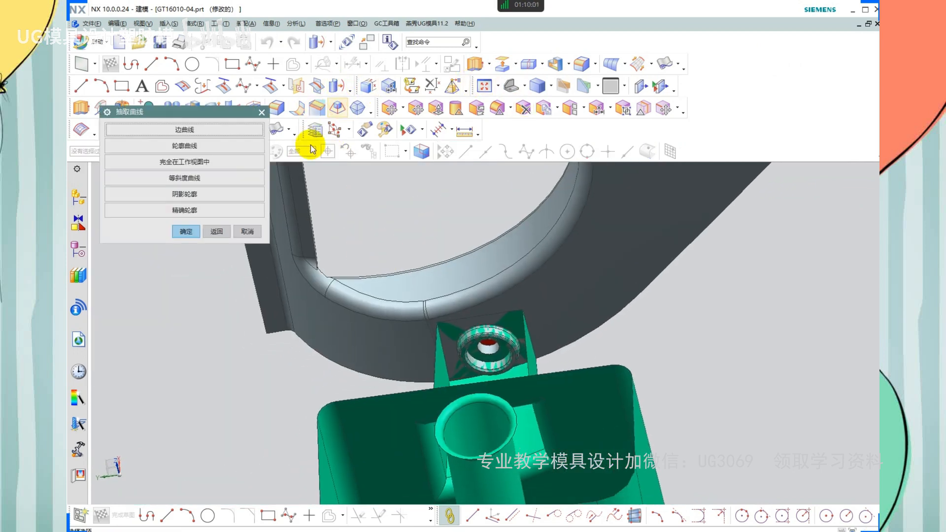
pyautogui.click(199, 131)
pyautogui.scroll(1, 450, 334)
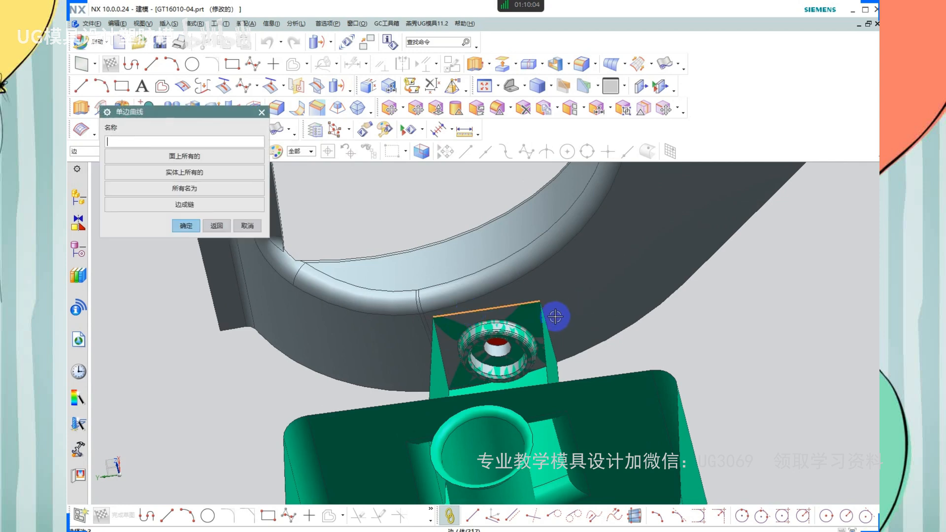
pyautogui.moveTo(491, 322); pyautogui.dragTo(367, 343, button='middle')
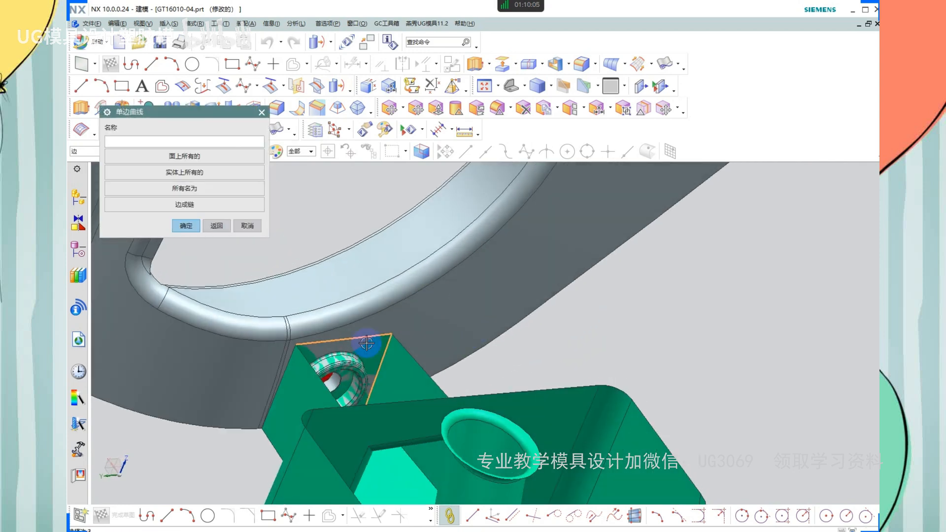
pyautogui.click(290, 367)
pyautogui.scroll(-2, 477, 281)
pyautogui.moveTo(454, 370); pyautogui.dragTo(422, 383, button='middle')
pyautogui.scroll(3, 499, 327)
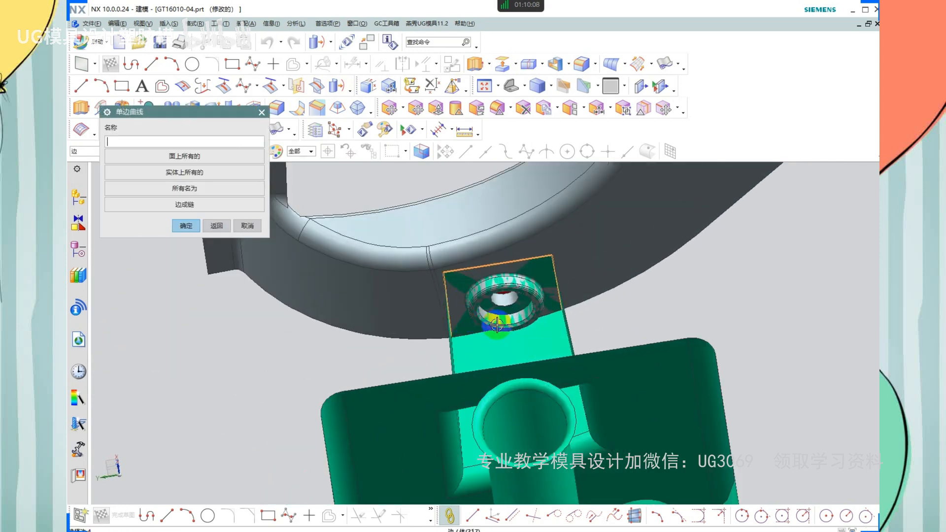
pyautogui.middleClick(487, 323)
pyautogui.middleClick(487, 321)
# Hide the slider and examine the extracted outline around the round boss on the part's side wall
pyautogui.moveTo(482, 334)
pyautogui.mouseDown(button='middle')
pyautogui.moveTo(486, 363)
pyautogui.moveTo(494, 331)
pyautogui.mouseUp(button='middle')
pyautogui.scroll(3, 527, 222)
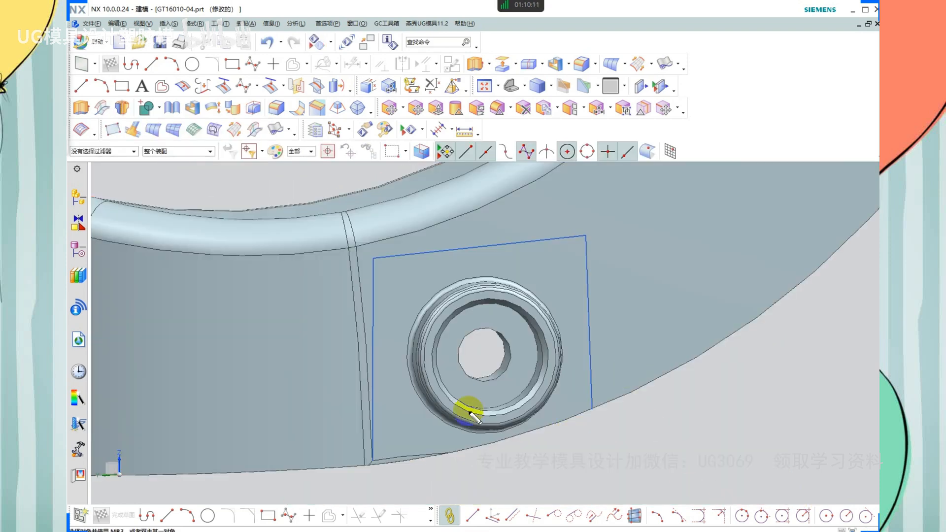
pyautogui.moveTo(375, 258); pyautogui.dragTo(366, 440)
pyautogui.moveTo(383, 256)
pyautogui.mouseDown()
pyautogui.moveTo(527, 239)
pyautogui.moveTo(574, 246)
pyautogui.moveTo(591, 391)
pyautogui.mouseUp()
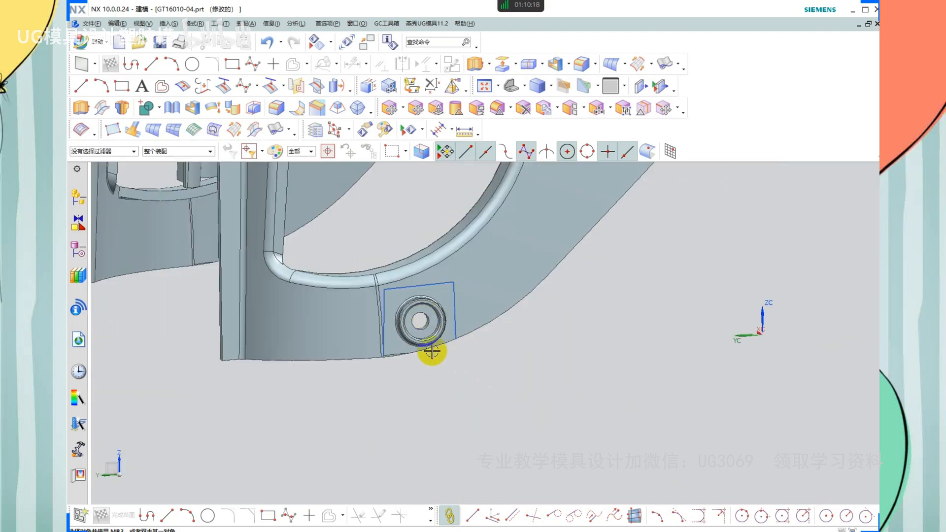
pyautogui.scroll(2, 445, 358)
pyautogui.moveTo(370, 310); pyautogui.dragTo(479, 287)
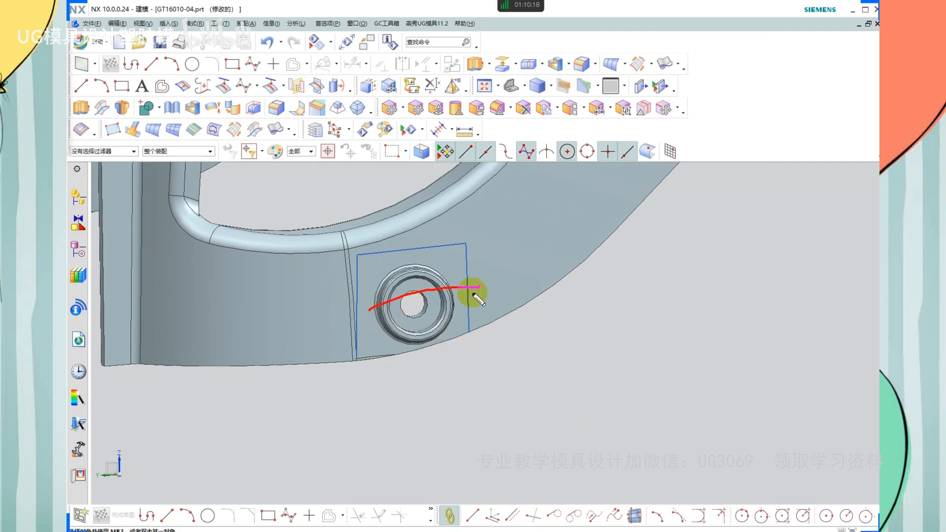
pyautogui.press('Escape')
pyautogui.scroll(-3, 500, 391)
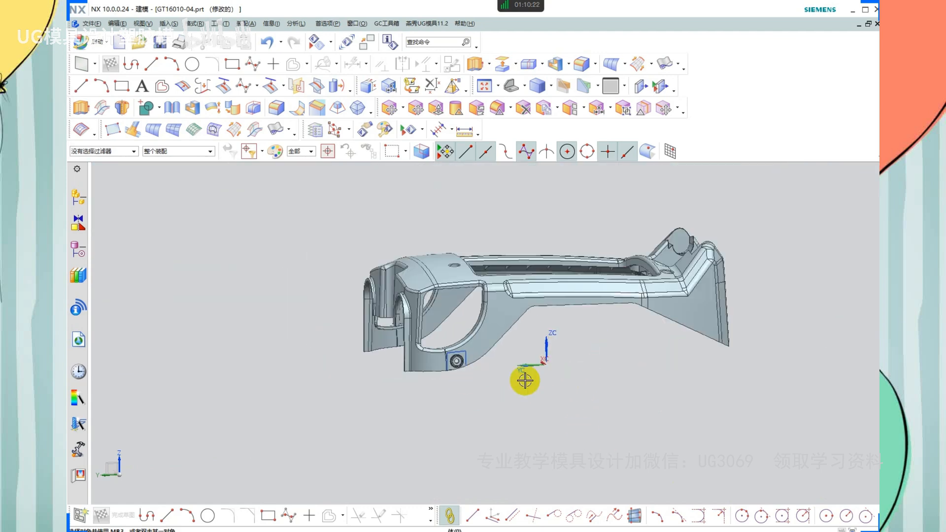
# Examine the outline around the round boss against the upward mould-opening direction
pyautogui.moveTo(544, 327)
pyautogui.mouseDown()
pyautogui.moveTo(563, 326)
pyautogui.moveTo(541, 319)
pyautogui.mouseUp()
pyautogui.moveTo(536, 273)
pyautogui.mouseDown()
pyautogui.moveTo(540, 328)
pyautogui.moveTo(524, 302)
pyautogui.mouseUp()
pyautogui.moveTo(536, 274); pyautogui.dragTo(550, 309)
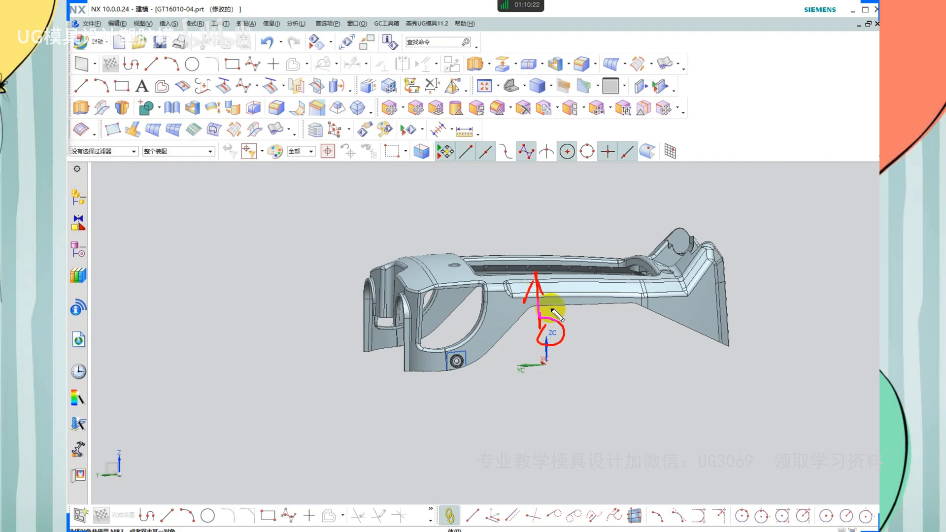
pyautogui.moveTo(544, 372)
pyautogui.mouseDown()
pyautogui.moveTo(540, 394)
pyautogui.moveTo(560, 367)
pyautogui.mouseUp()
pyautogui.press('Escape')
pyautogui.scroll(3, 511, 374)
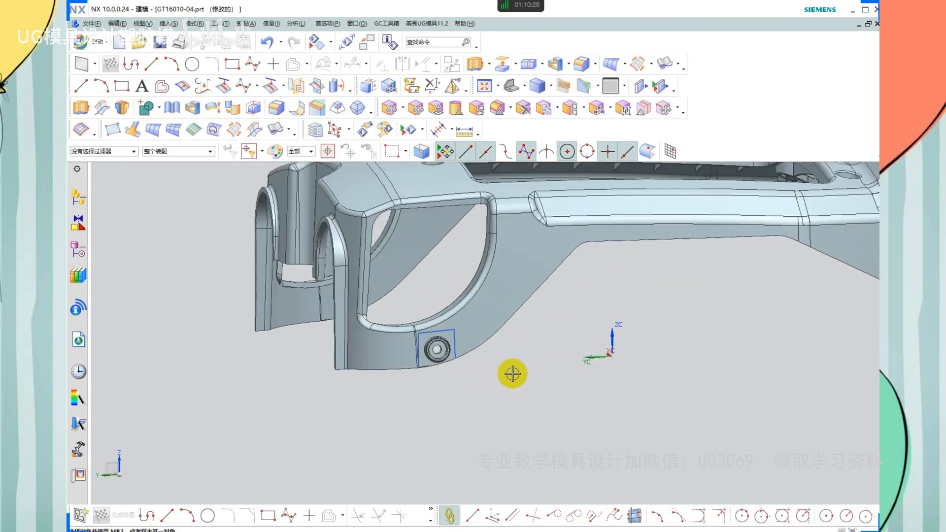
# Bring back the hidden green slider and examine its pull direction and how the narrow head joins the wide body
pyautogui.hotkey('ctrl', 'z')
pyautogui.scroll(-2, 474, 322)
pyautogui.moveTo(474, 322); pyautogui.dragTo(568, 356, button='middle')
pyautogui.press('F8')
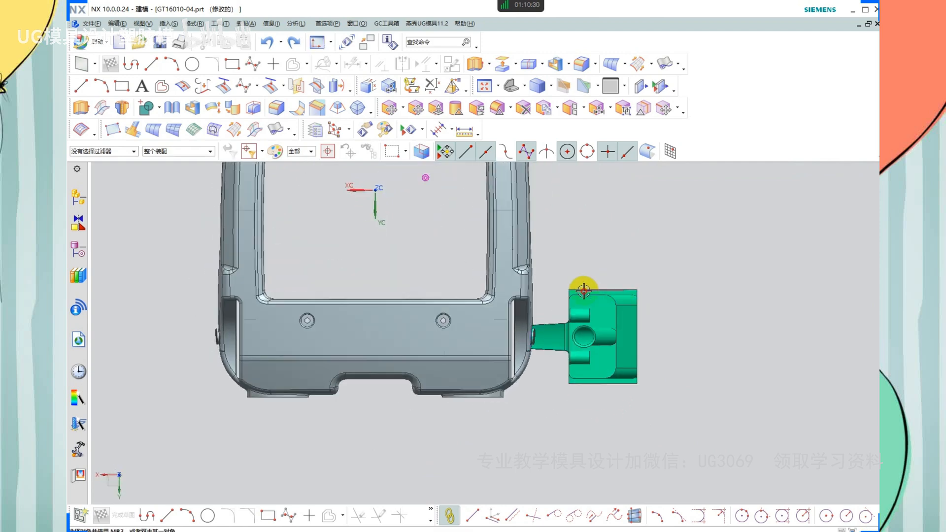
pyautogui.moveTo(580, 407)
pyautogui.mouseDown()
pyautogui.moveTo(664, 407)
pyautogui.moveTo(668, 430)
pyautogui.mouseUp()
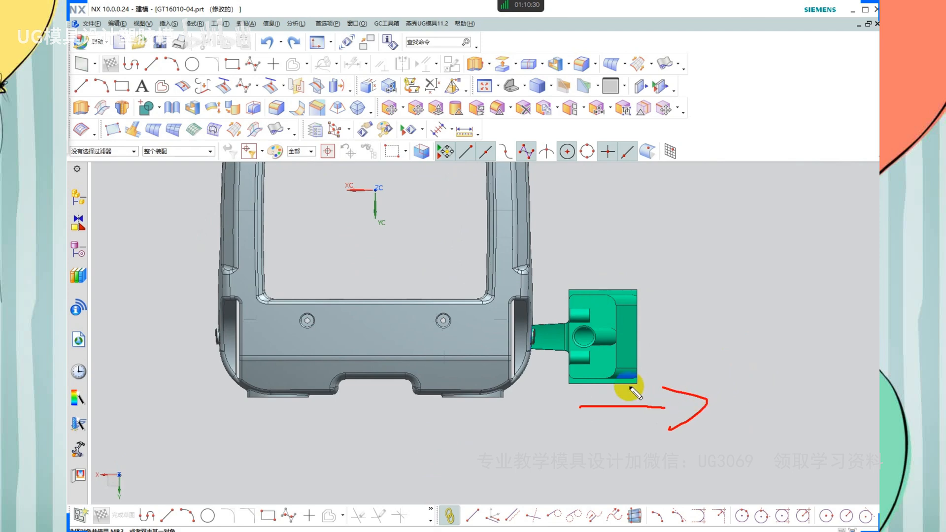
pyautogui.scroll(3, 562, 345)
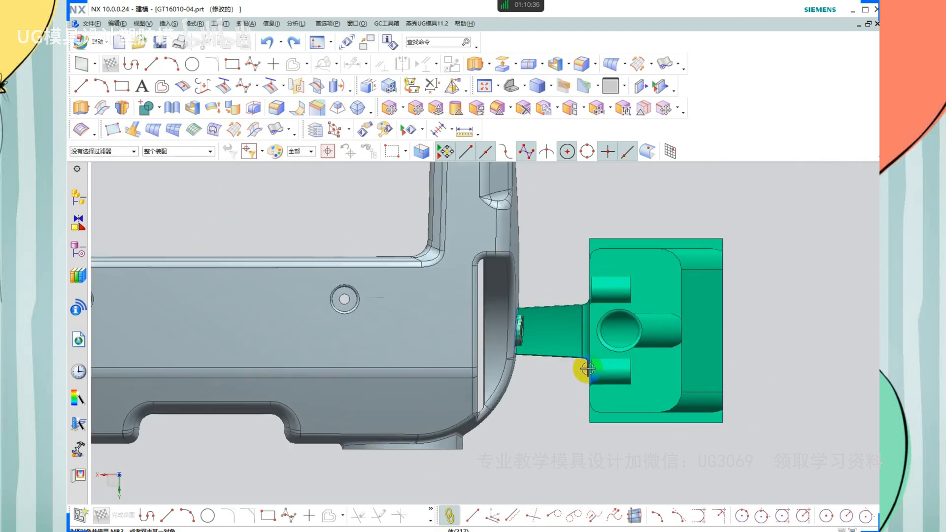
pyautogui.moveTo(589, 291)
pyautogui.mouseDown()
pyautogui.moveTo(616, 329)
pyautogui.moveTo(578, 306)
pyautogui.mouseUp()
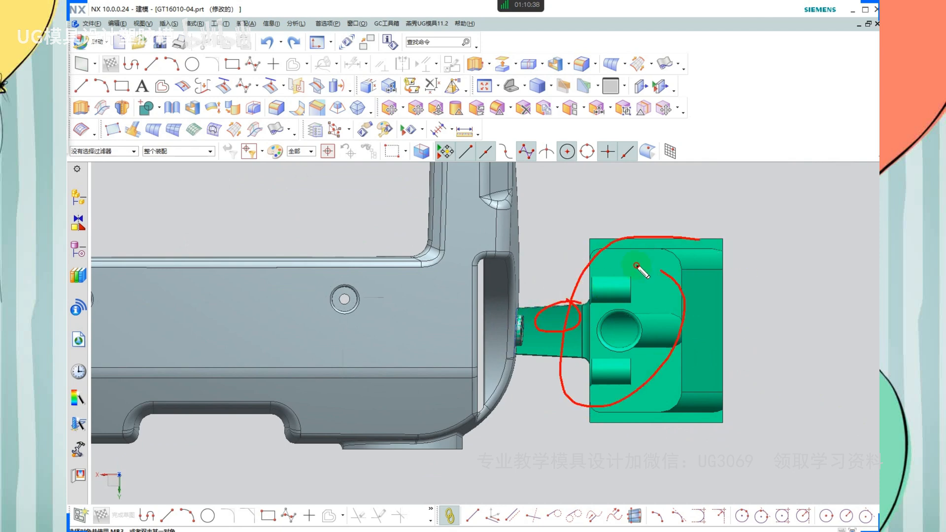
pyautogui.moveTo(634, 271)
pyautogui.mouseDown(button='middle')
pyautogui.moveTo(612, 320)
pyautogui.moveTo(614, 302)
pyautogui.moveTo(610, 419)
pyautogui.moveTo(566, 282)
pyautogui.moveTo(572, 332)
pyautogui.moveTo(545, 330)
pyautogui.moveTo(615, 437)
pyautogui.mouseUp(button='middle')
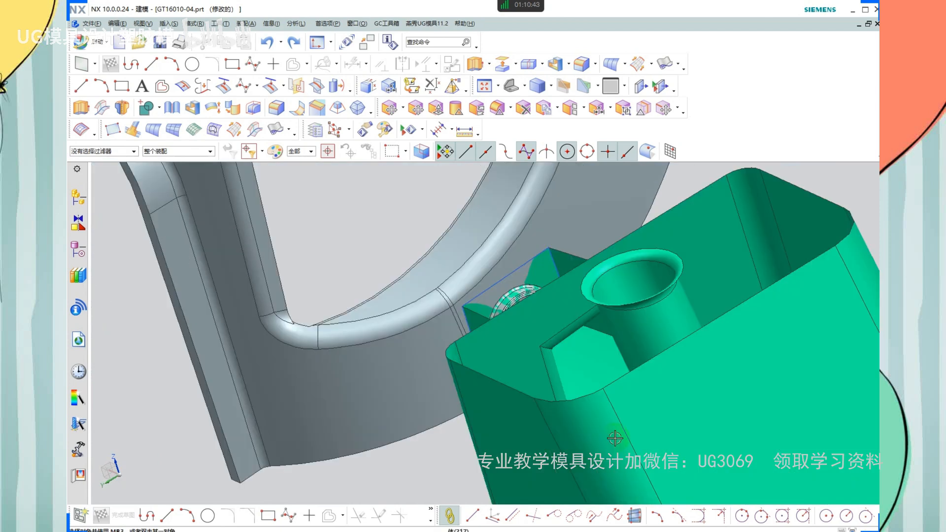
# Hide the green slider again and examine the outline around the round boss below the window rim
pyautogui.click(543, 325)
pyautogui.hotkey('ctrl', 'b')
pyautogui.scroll(2, 491, 306)
pyautogui.scroll(1, 594, 384)
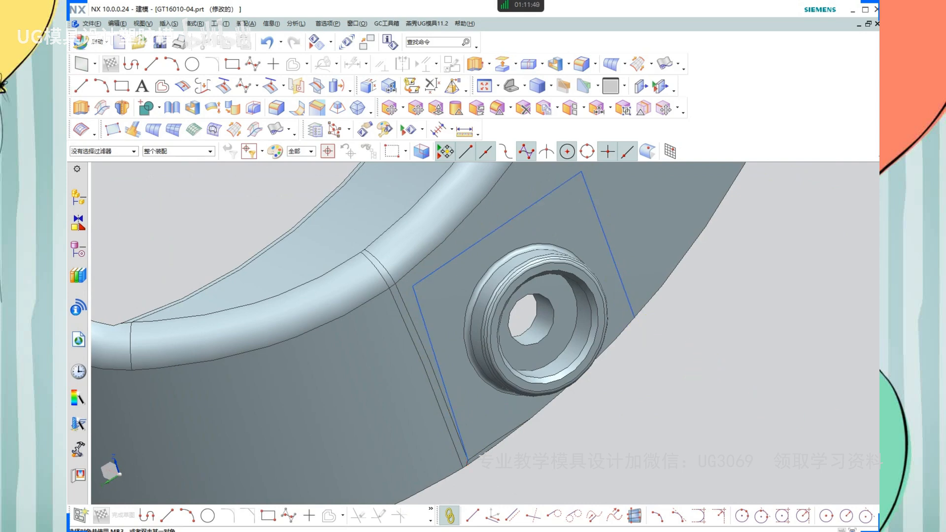
pyautogui.scroll(-3, 482, 308)
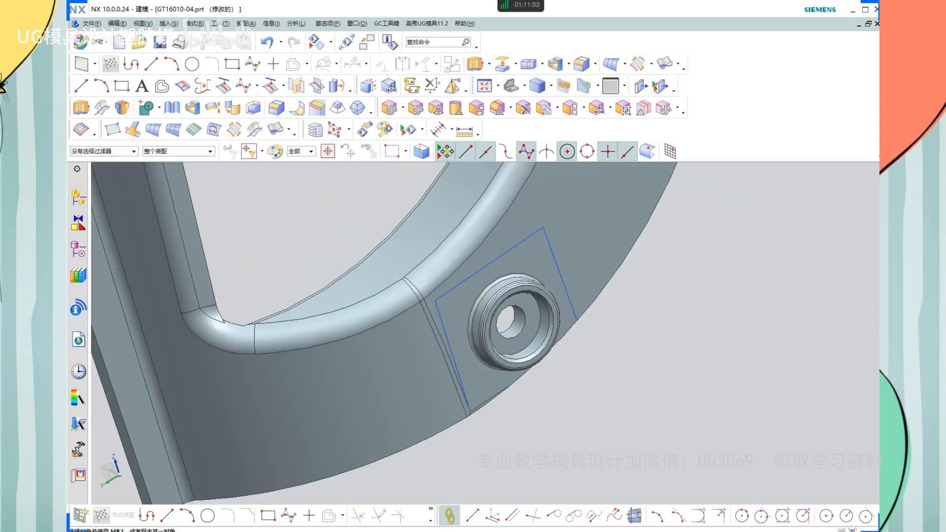
pyautogui.scroll(2, 473, 309)
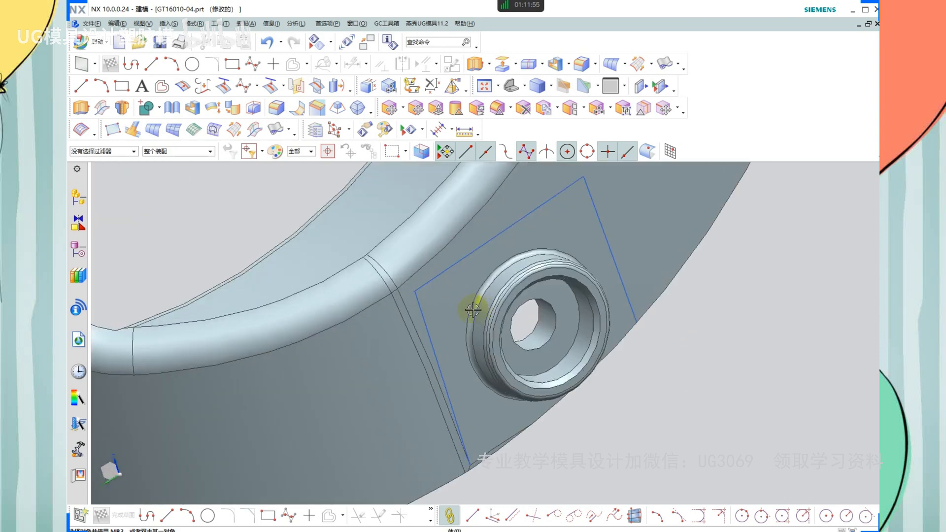
pyautogui.moveTo(550, 315); pyautogui.dragTo(548, 308, button='middle')
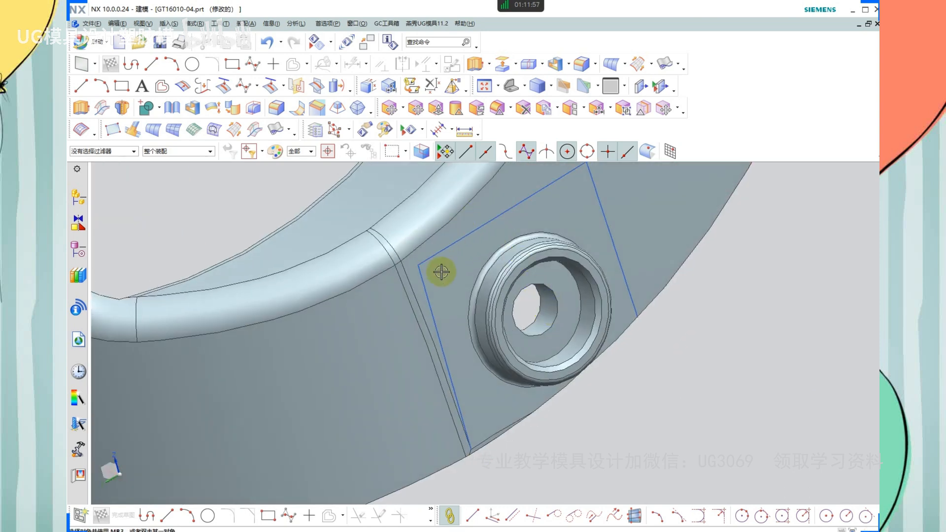
pyautogui.scroll(-4, 444, 276)
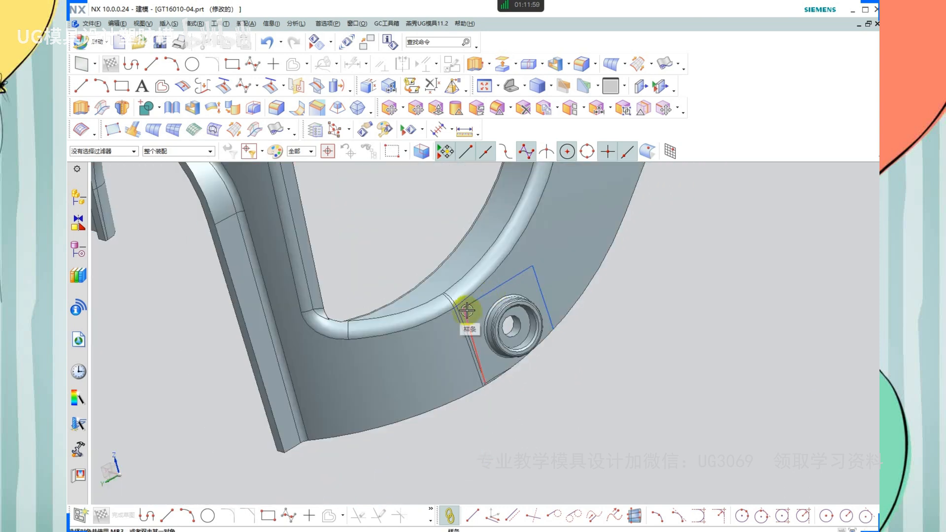
pyautogui.scroll(-5, 467, 311)
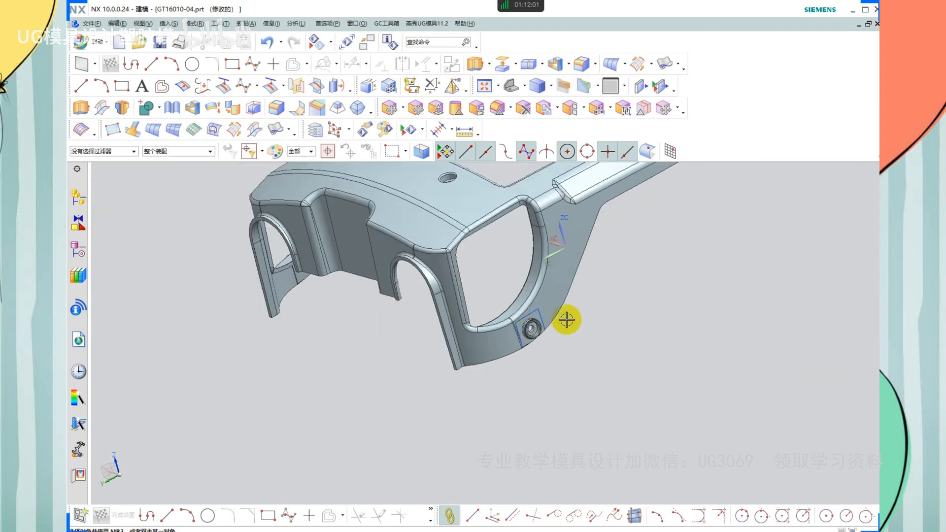
pyautogui.moveTo(566, 319)
pyautogui.mouseDown(button='middle')
pyautogui.moveTo(559, 312)
pyautogui.moveTo(557, 325)
pyautogui.mouseUp(button='middle')
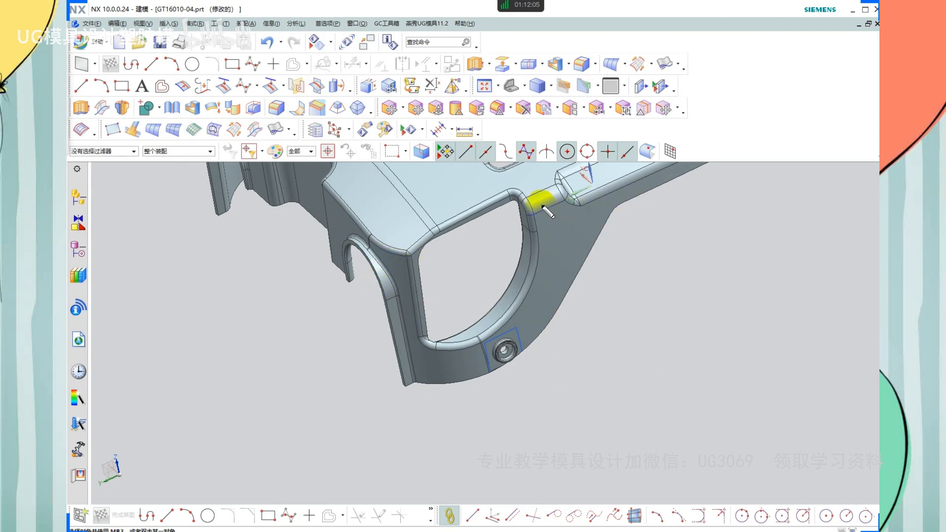
# Examine where the slider's side and top boundaries run between the window rim and the side wall's lower edge
pyautogui.moveTo(517, 323); pyautogui.dragTo(547, 383)
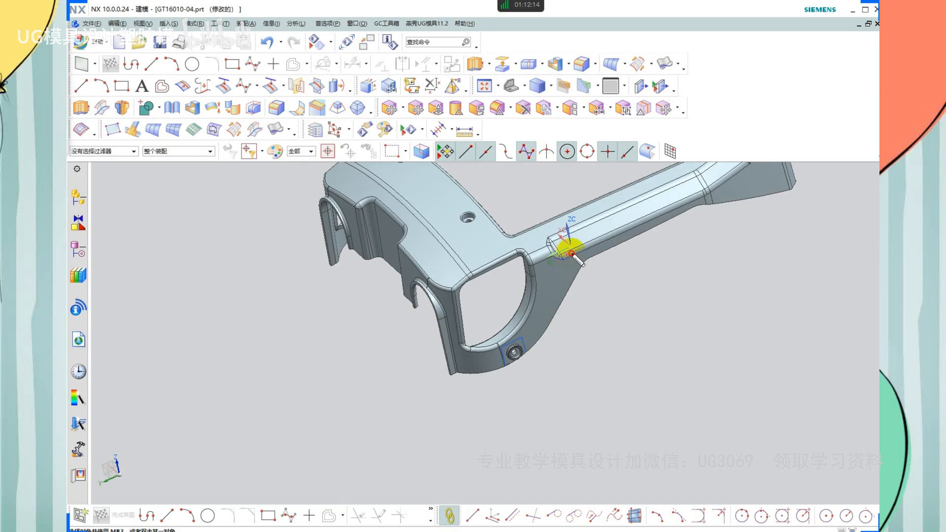
pyautogui.moveTo(567, 254); pyautogui.dragTo(759, 170)
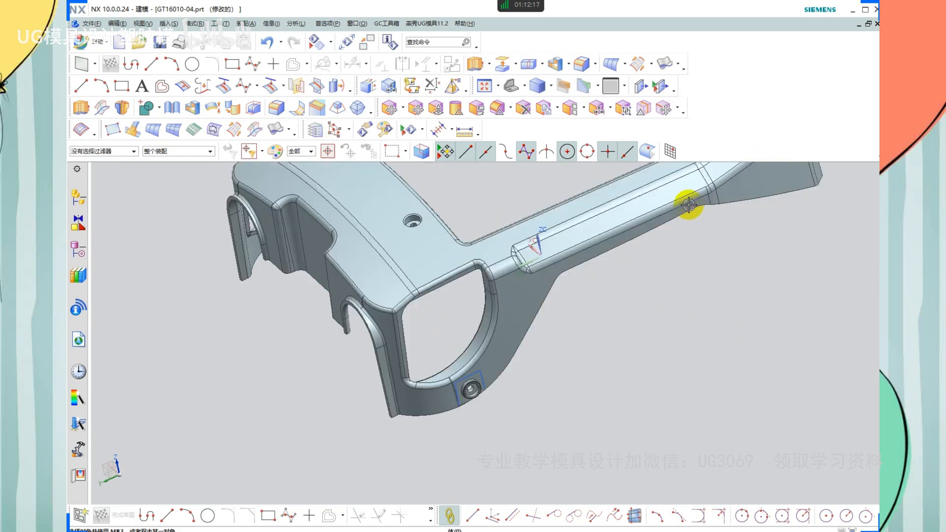
pyautogui.scroll(2, 691, 202)
pyautogui.scroll(3, 433, 449)
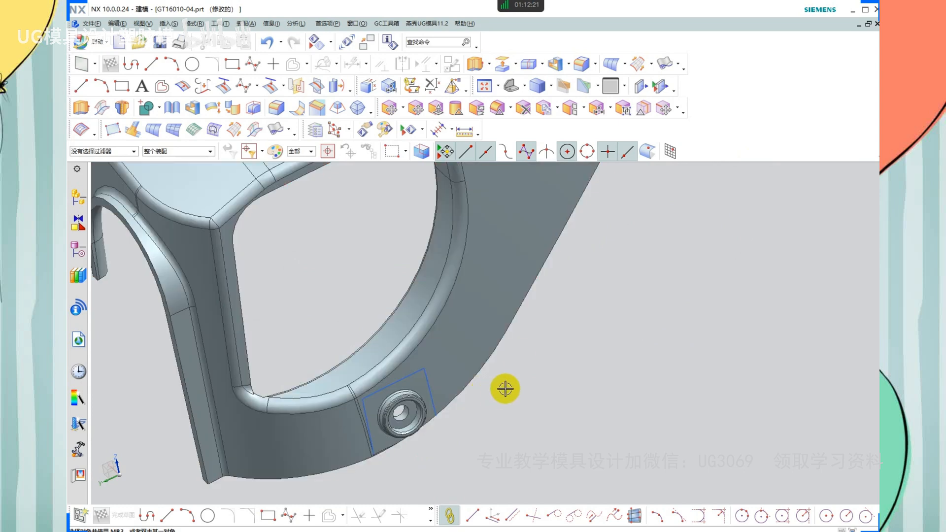
pyautogui.scroll(-3, 492, 394)
pyautogui.scroll(5, 452, 400)
pyautogui.keyDown('shift'); pyautogui.moveTo(515, 399); pyautogui.dragTo(527, 417, button='middle'); pyautogui.keyUp('shift')
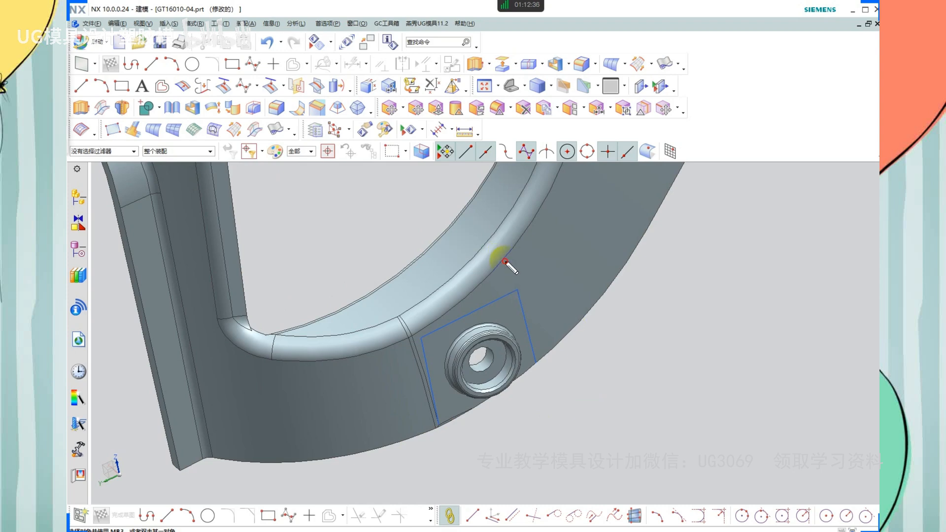
pyautogui.moveTo(408, 310); pyautogui.dragTo(456, 435)
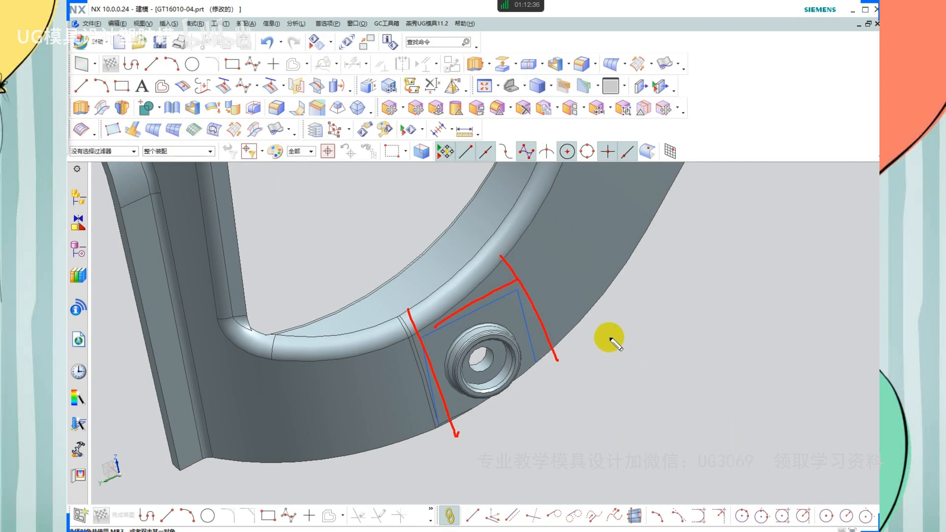
pyautogui.moveTo(605, 280); pyautogui.dragTo(552, 317)
pyautogui.click(680, 426)
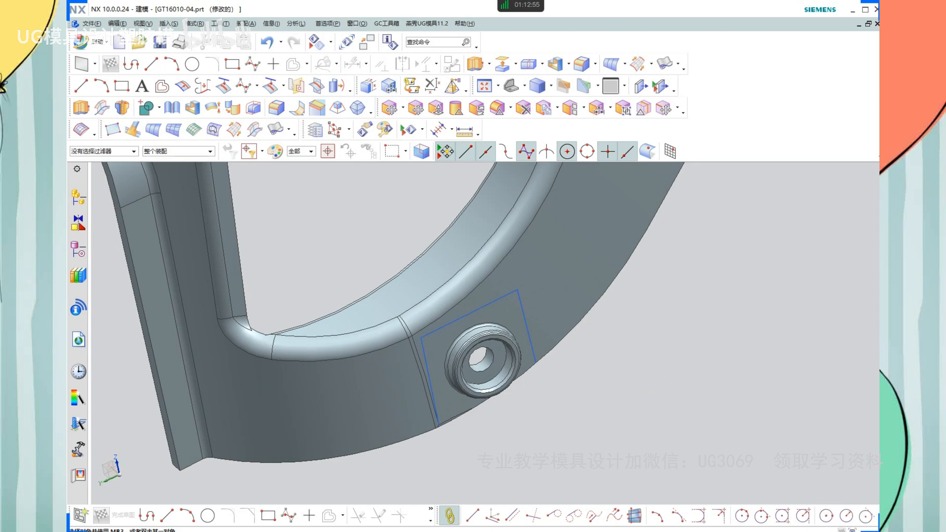
# Switch to the 240105.prt model at the round side boss
pyautogui.click(387, 23)
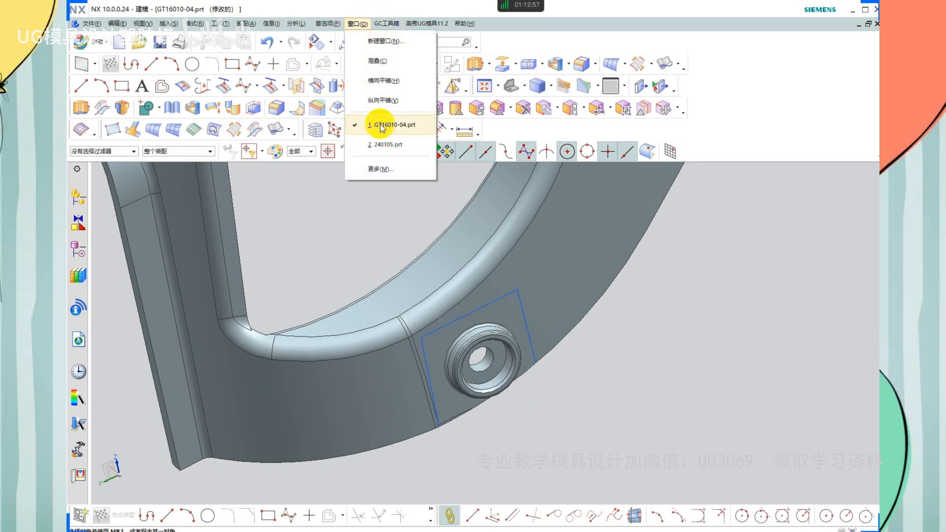
pyautogui.click(379, 144)
pyautogui.scroll(-5, 544, 398)
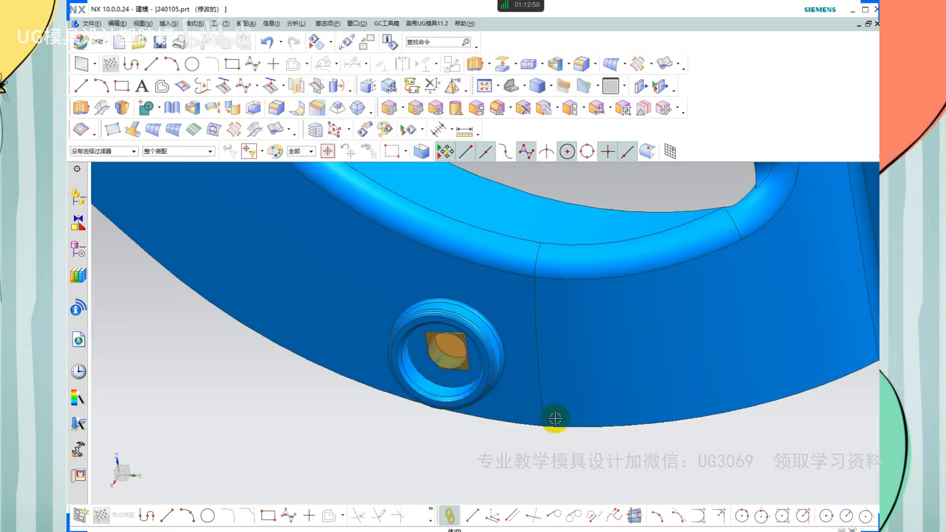
pyautogui.scroll(4, 589, 276)
pyautogui.scroll(-3, 610, 399)
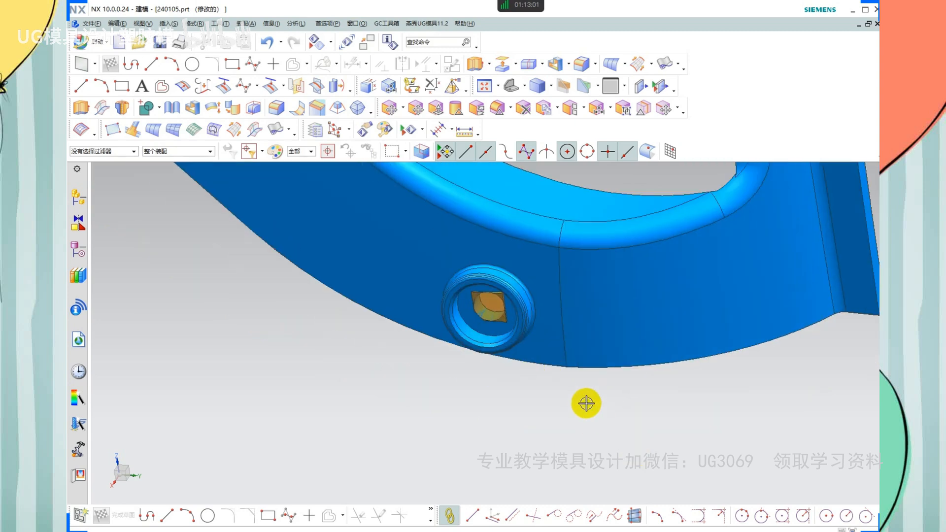
# Set up a bounded block around the faces of the round side boss with a clearance of 3 mm
pyautogui.hotkey('ctrl', 'b')
pyautogui.moveTo(421, 257); pyautogui.dragTo(542, 422)
pyautogui.scroll(-2, 493, 328)
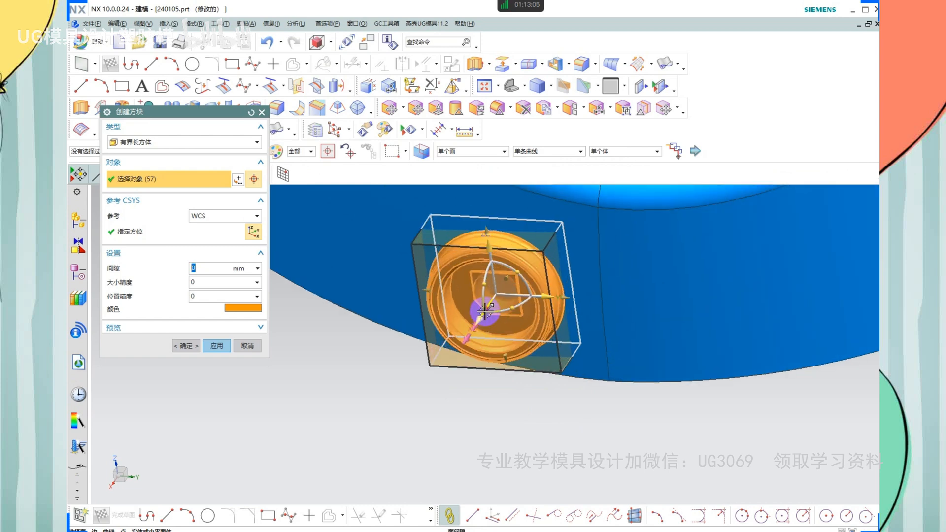
pyautogui.moveTo(485, 311); pyautogui.dragTo(425, 403)
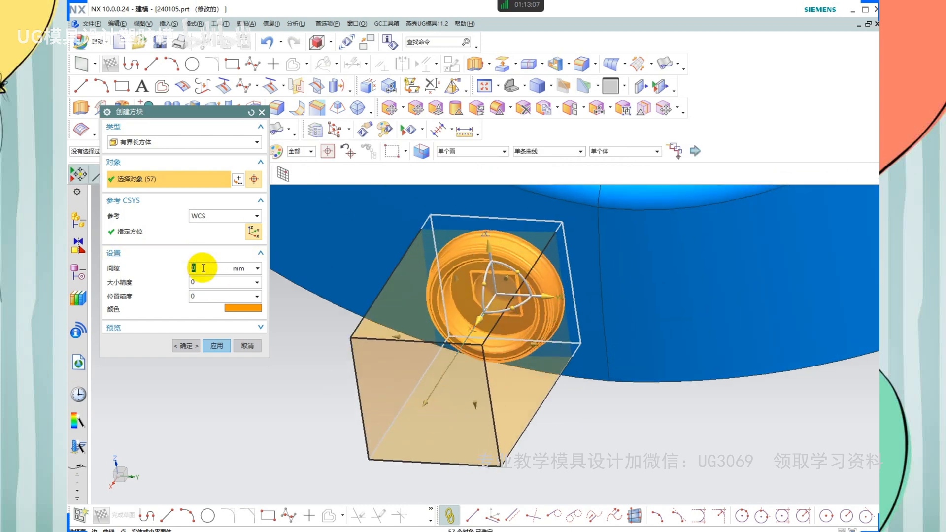
pyautogui.write('2')
pyautogui.press('Return')
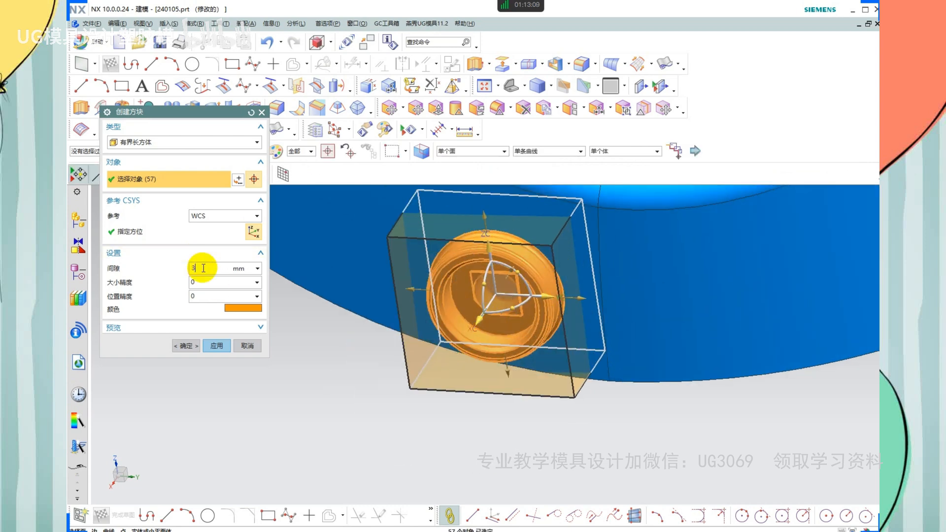
pyautogui.write('3')
pyautogui.press('Return')
# Stretch the block outward from the side wall into a long bar and create it
pyautogui.scroll(-3, 586, 318)
pyautogui.moveTo(608, 286); pyautogui.dragTo(500, 446, button='middle')
pyautogui.scroll(3, 500, 446)
pyautogui.moveTo(479, 380); pyautogui.dragTo(411, 526)
pyautogui.scroll(-4, 427, 247)
pyautogui.moveTo(419, 379); pyautogui.dragTo(386, 466)
pyautogui.middleClick(513, 327)
pyautogui.scroll(3, 481, 277)
pyautogui.scroll(-3, 586, 360)
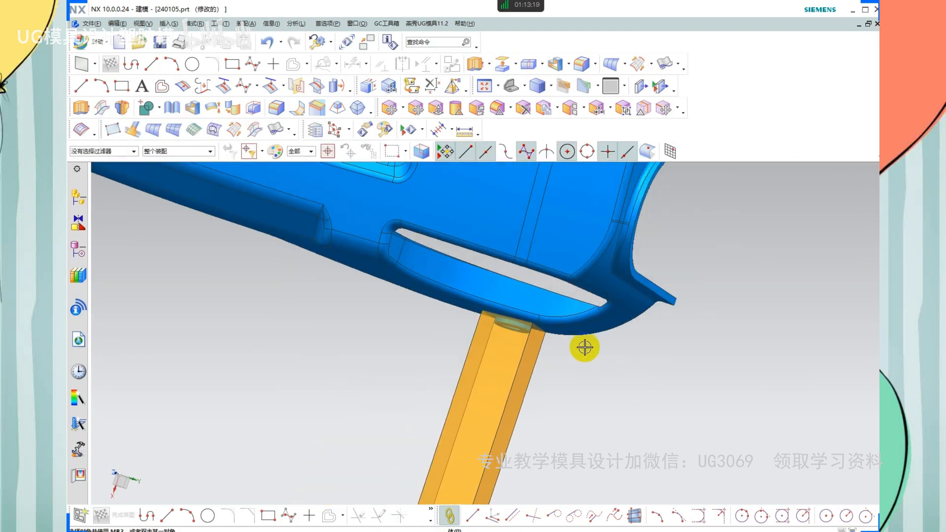
# Extrude the window rim's lower outer edge 190 mm outward along the block's long edge as a sheet
pyautogui.keyDown('shift'); pyautogui.moveTo(538, 346); pyautogui.dragTo(534, 367, button='middle'); pyautogui.keyUp('shift')
pyautogui.moveTo(508, 329); pyautogui.dragTo(547, 275, button='middle')
pyautogui.scroll(5, 503, 360)
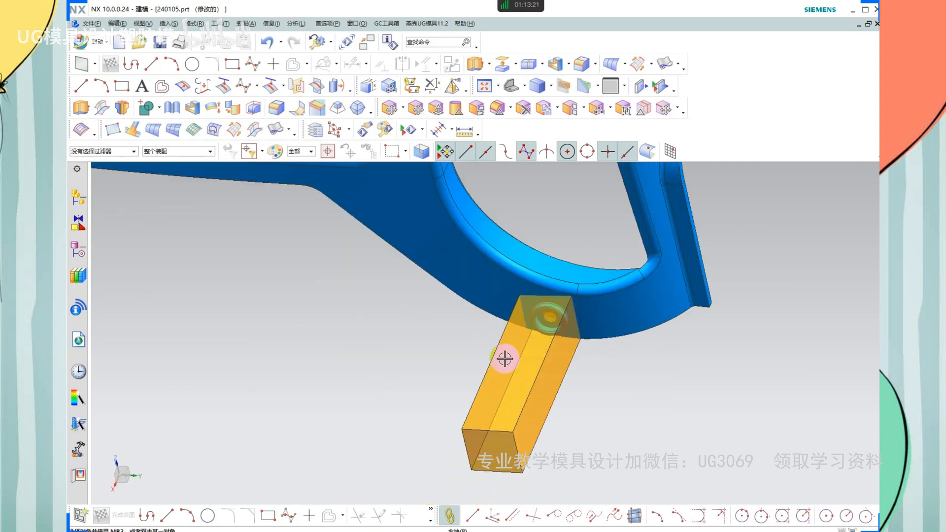
pyautogui.press('x')
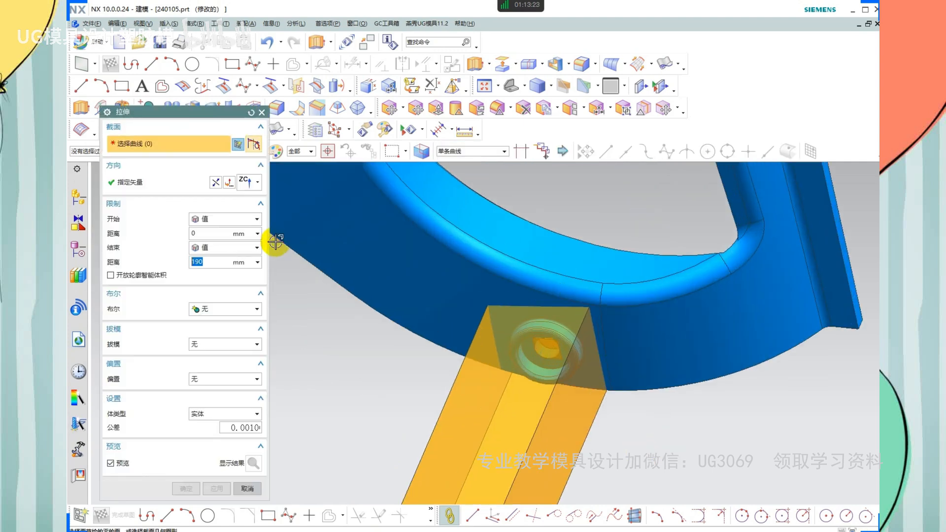
pyautogui.click(506, 279)
pyautogui.scroll(-2, 567, 271)
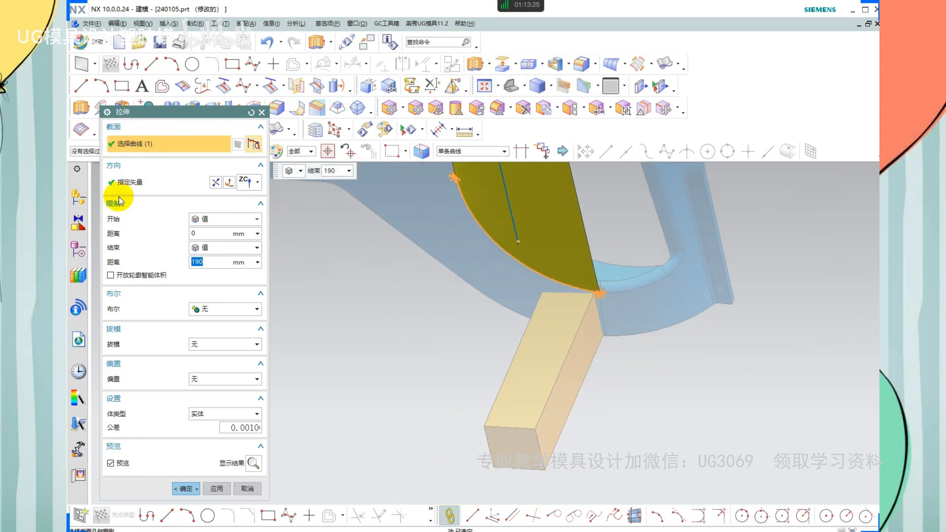
pyautogui.click(127, 182)
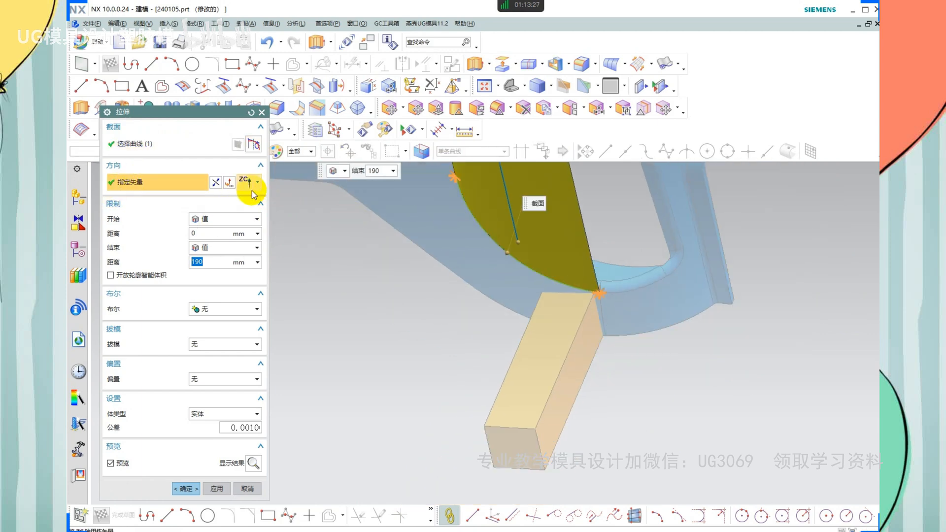
pyautogui.click(258, 183)
pyautogui.click(248, 198)
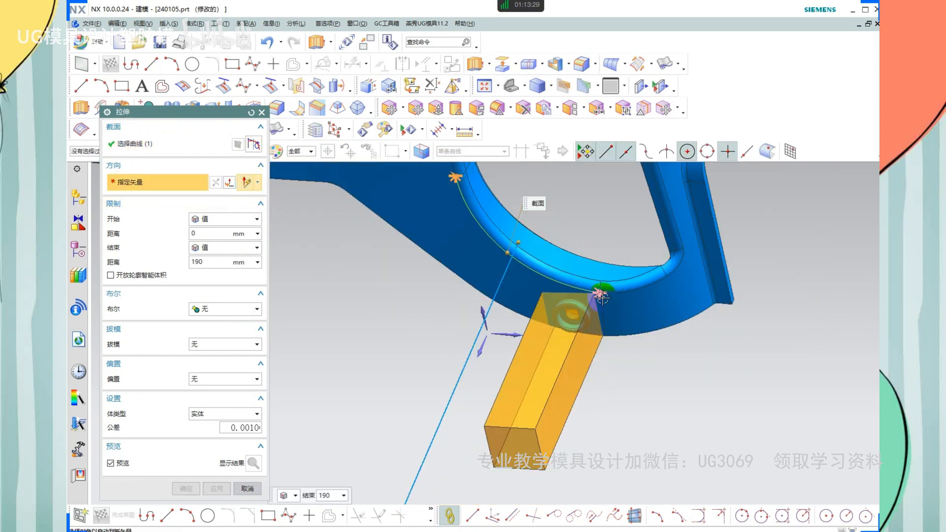
pyautogui.scroll(-2, 598, 294)
pyautogui.scroll(2, 520, 332)
pyautogui.click(523, 334)
pyautogui.middleClick(397, 332)
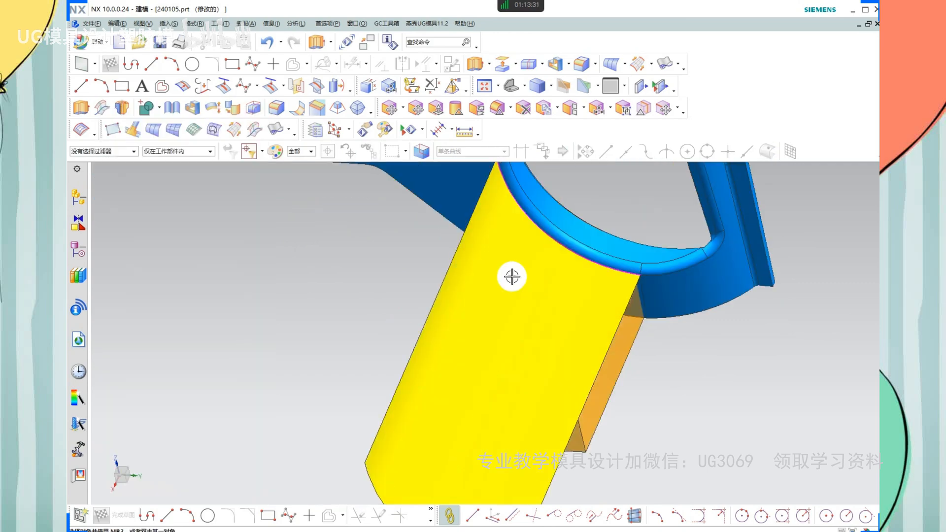
# Replace the upper face of the long bar with the curved extruded sheet
pyautogui.moveTo(611, 320); pyautogui.dragTo(532, 331, button='middle')
pyautogui.scroll(3, 604, 428)
pyautogui.scroll(-2, 532, 332)
pyautogui.scroll(2, 532, 320)
pyautogui.click(532, 309)
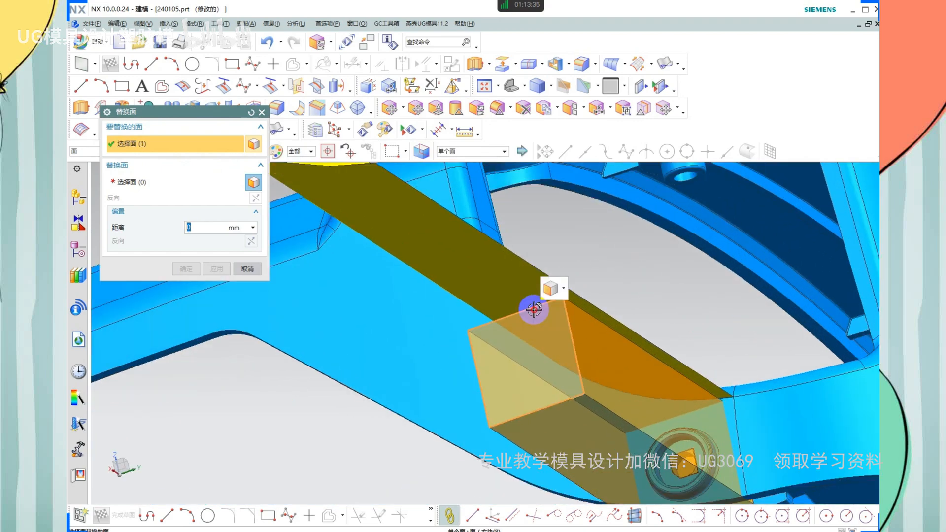
pyautogui.middleClick(500, 276)
pyautogui.scroll(-3, 500, 277)
pyautogui.moveTo(500, 277); pyautogui.dragTo(578, 367, button='middle')
pyautogui.scroll(-4, 534, 250)
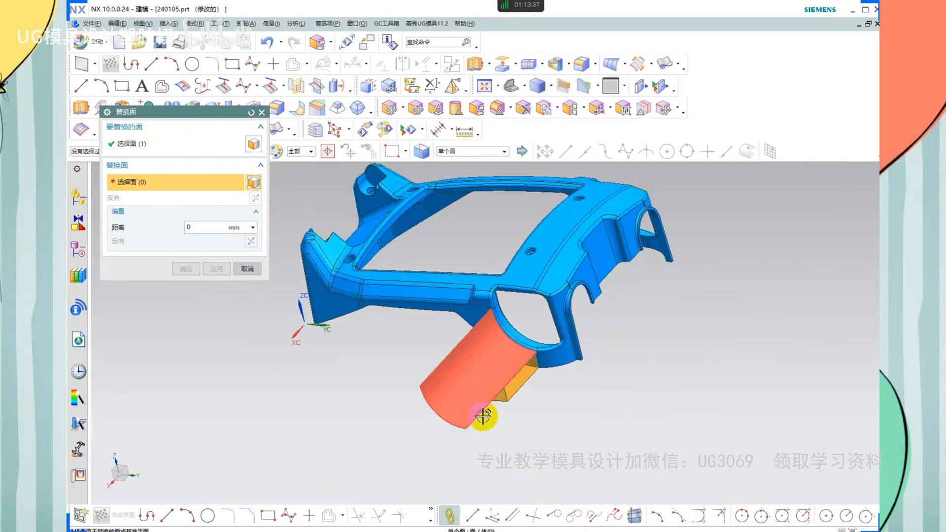
pyautogui.scroll(5, 483, 412)
pyautogui.click(505, 296)
pyautogui.middleClick(627, 318)
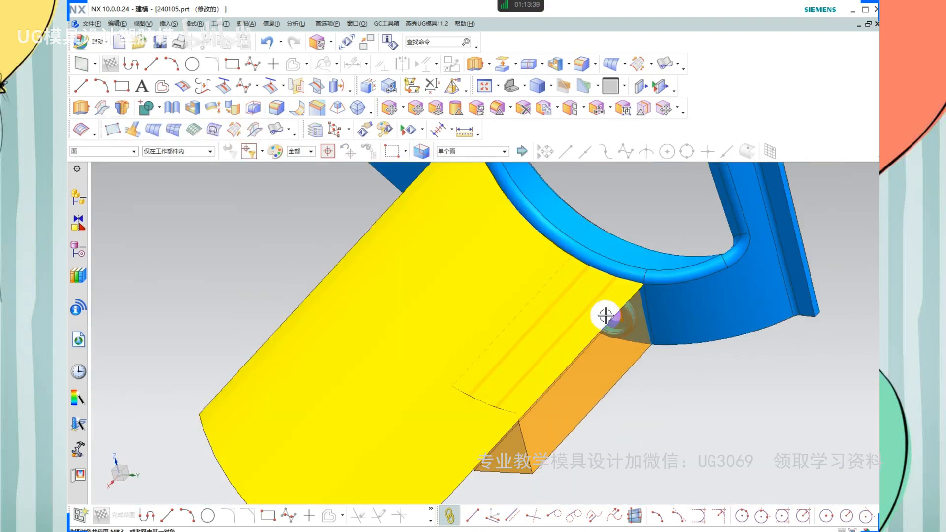
# Remove the bodies' parameters and delete the extruded sheet above the bar
pyautogui.middleClick(602, 288)
pyautogui.click(585, 278)
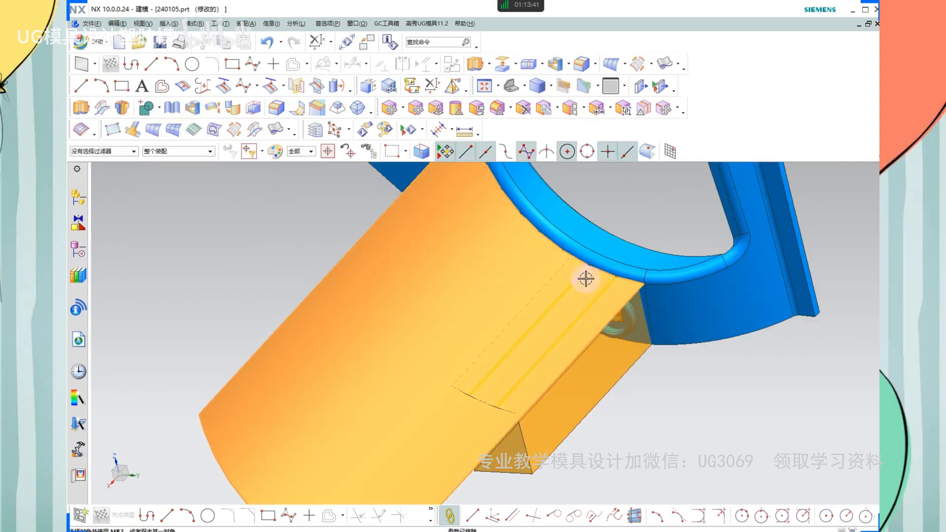
pyautogui.scroll(2, 591, 278)
pyautogui.press('Delete')
pyautogui.scroll(1, 743, 393)
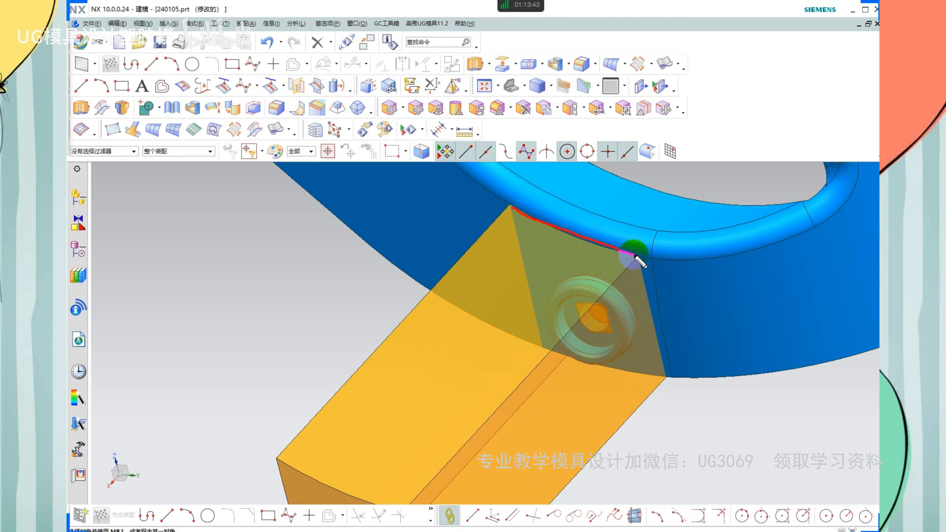
pyautogui.press('Escape')
pyautogui.scroll(-2, 507, 257)
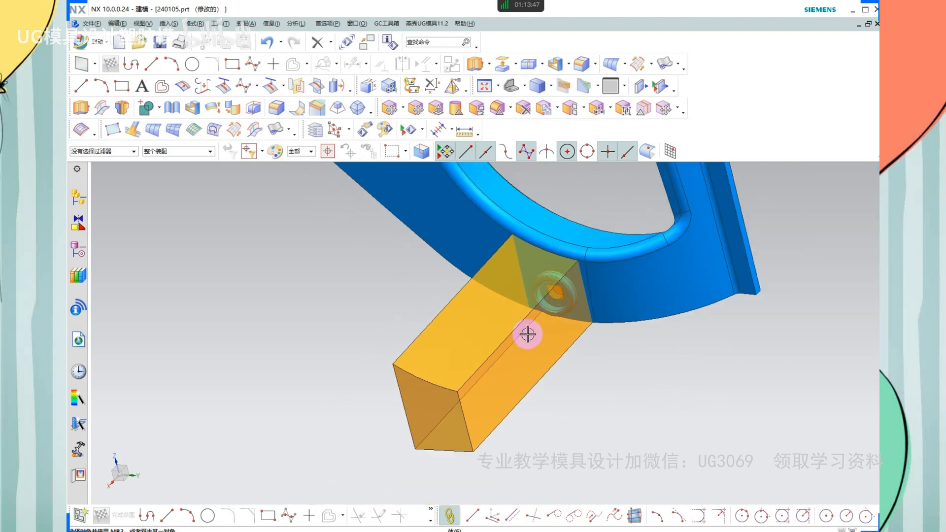
# Draft the bar's two side faces by 2 degrees from their lower long edges
pyautogui.click(337, 106)
pyautogui.click(482, 312)
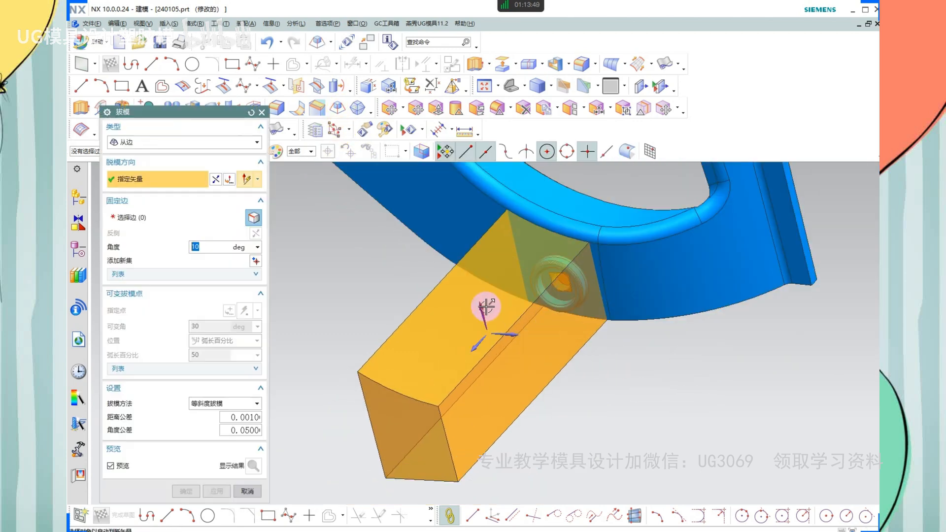
pyautogui.click(566, 353)
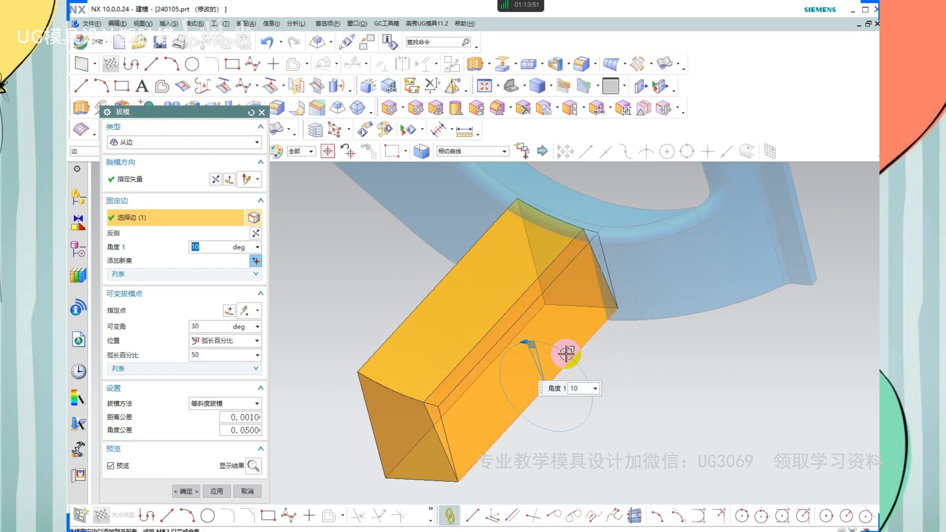
pyautogui.click(495, 361)
pyautogui.scroll(-2, 395, 306)
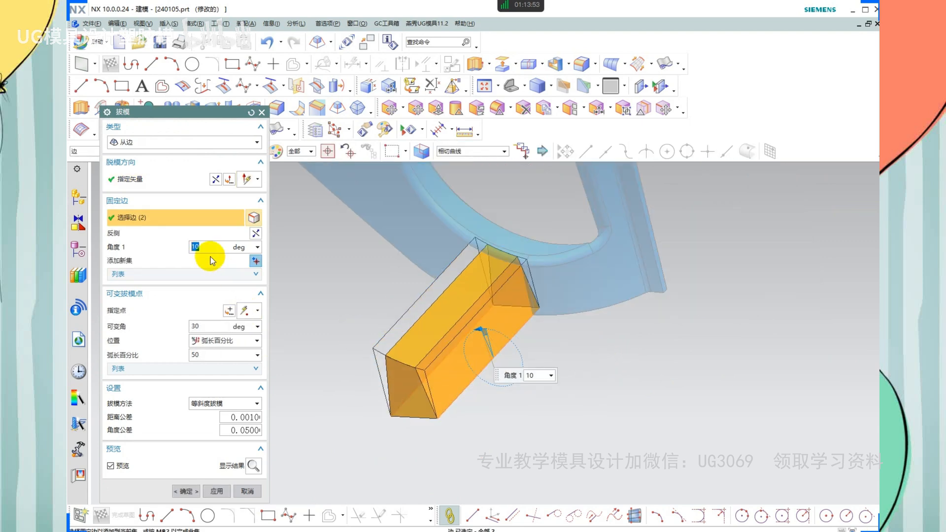
pyautogui.write('2')
pyautogui.press('Return')
pyautogui.middleClick(531, 278)
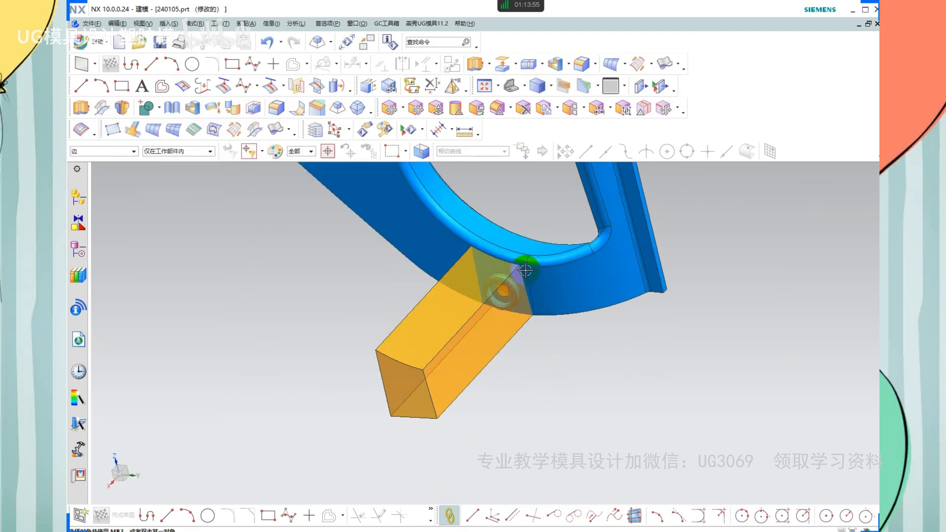
pyautogui.scroll(2, 507, 273)
pyautogui.click(337, 108)
pyautogui.scroll(-3, 603, 256)
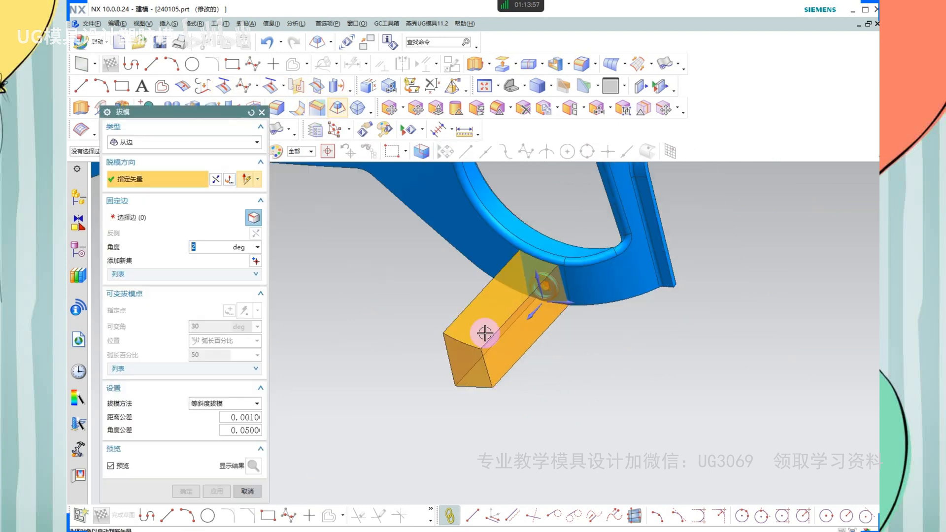
pyautogui.press('Escape')
# Replace the bar's underside face with the bottom face of the part's side wall
pyautogui.scroll(3, 547, 258)
pyautogui.moveTo(545, 298); pyautogui.dragTo(524, 222, button='middle')
pyautogui.click(477, 109)
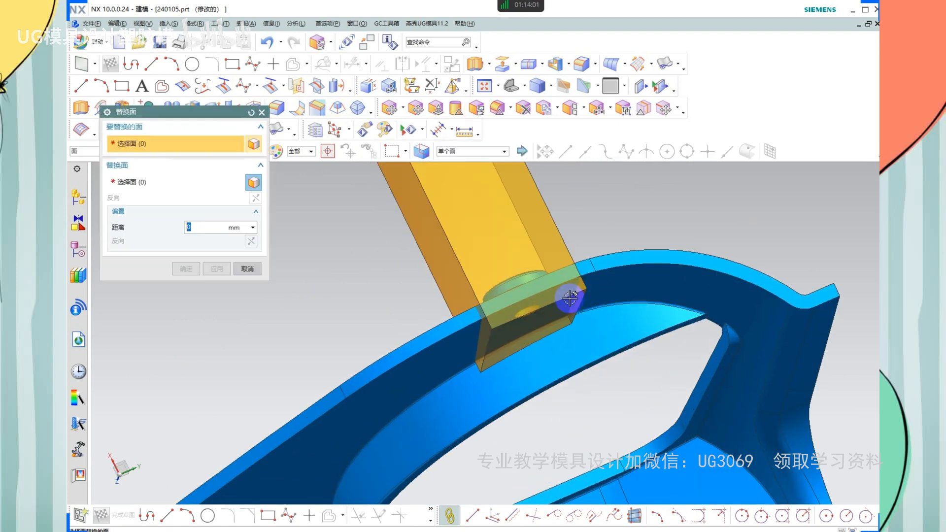
pyautogui.scroll(3, 633, 243)
pyautogui.click(566, 246)
pyautogui.middleClick(645, 263)
pyautogui.scroll(-4, 646, 265)
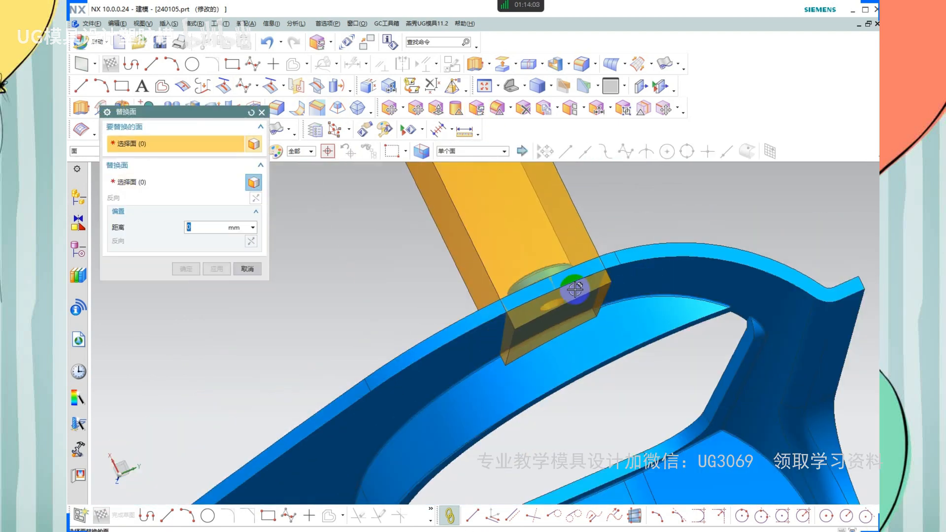
pyautogui.press('Escape')
# Replace the bar's inner end face with the inner surface of the side wall
pyautogui.click(478, 109)
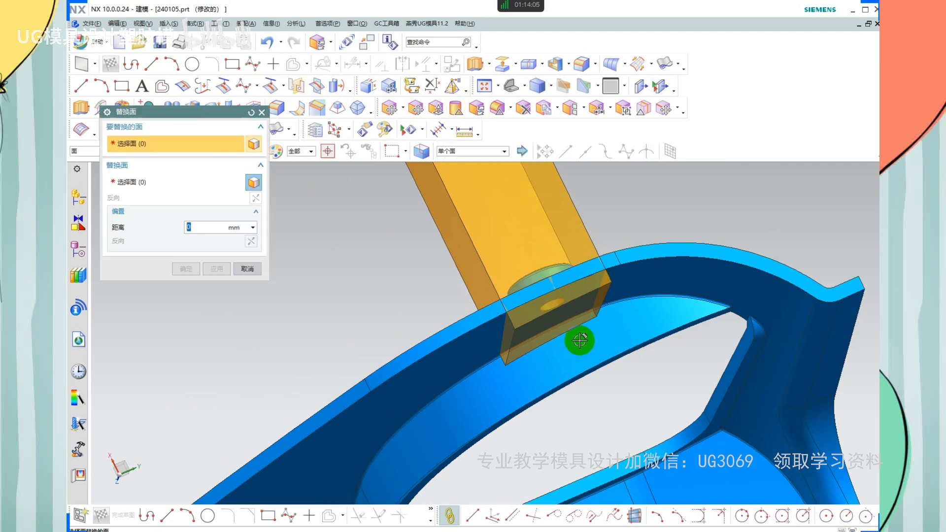
pyautogui.scroll(2, 581, 338)
pyautogui.click(545, 308)
pyautogui.middleClick(423, 351)
pyautogui.click(418, 344)
pyautogui.middleClick(520, 331)
pyautogui.scroll(-3, 519, 331)
pyautogui.press('Escape')
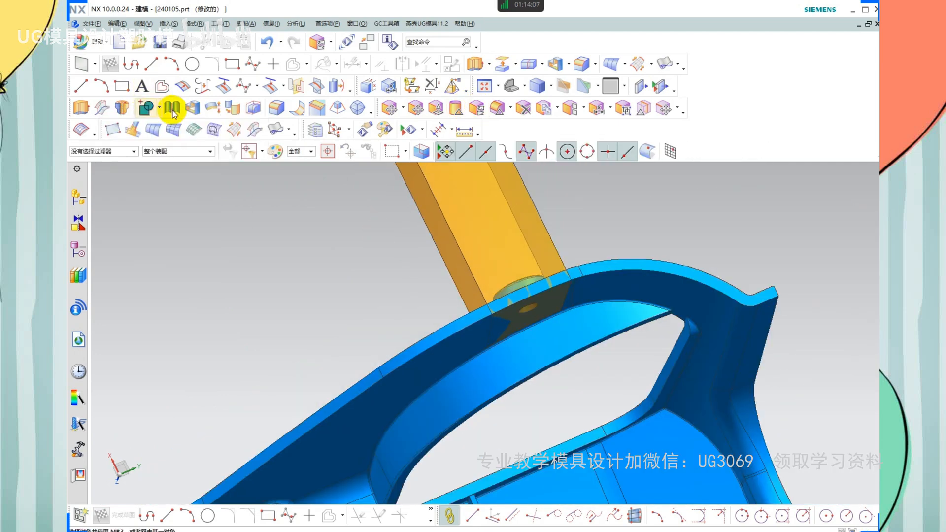
# Subtract the plastic part from the bar, keeping the part as the tool body
pyautogui.click(163, 111)
pyautogui.click(165, 160)
pyautogui.click(517, 281)
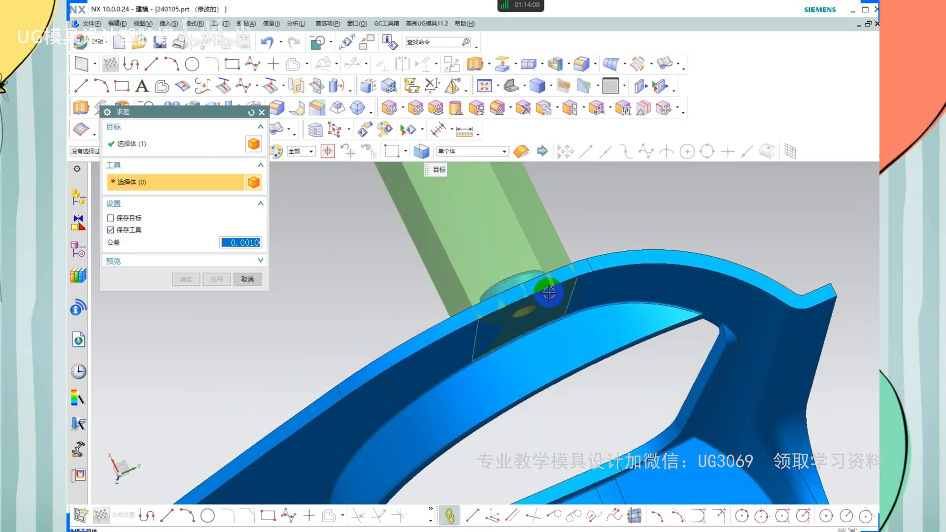
pyautogui.scroll(2, 589, 293)
pyautogui.click(503, 294)
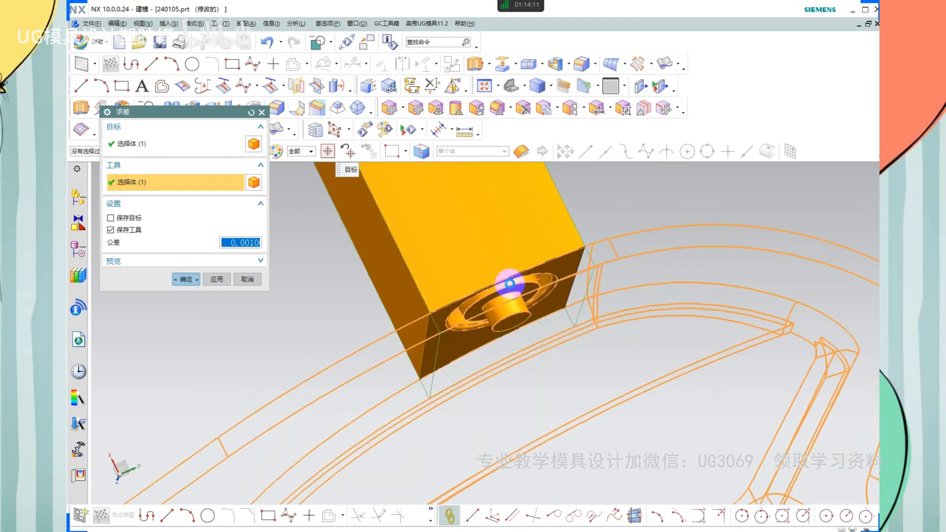
pyautogui.middleClick(511, 286)
# Remove the parameters from the trimmed bar and the plastic part
pyautogui.press('r')
pyautogui.click(532, 311)
pyautogui.click(469, 260)
pyautogui.middleClick(520, 260)
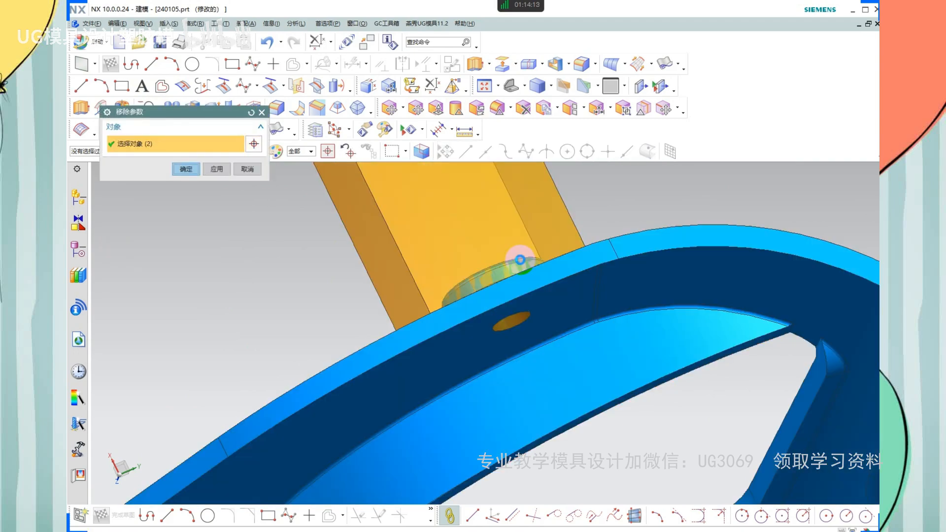
# Draft the bar's two side faces by -3 degrees along its length, starting from the side edges at the part wall
pyautogui.scroll(-8, 536, 268)
pyautogui.moveTo(537, 268); pyautogui.dragTo(569, 416, button='middle')
pyautogui.scroll(-5, 539, 297)
pyautogui.scroll(3, 562, 399)
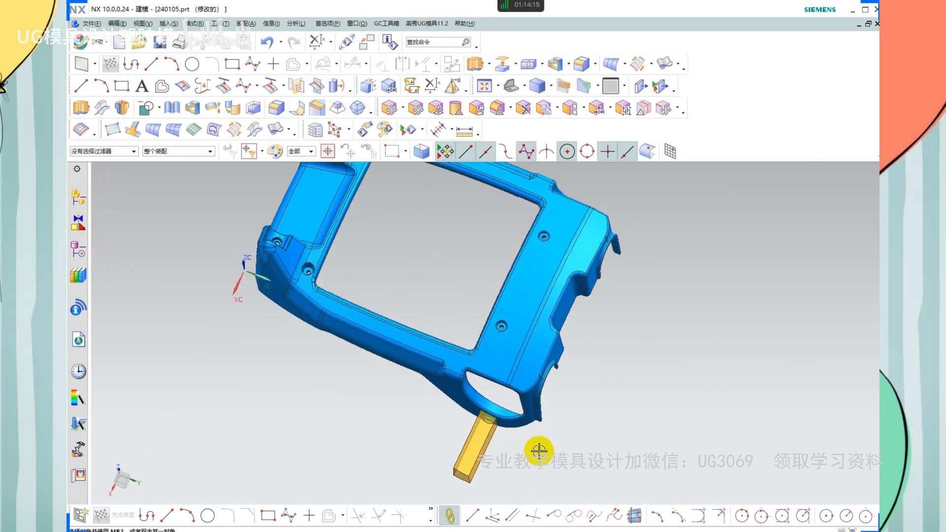
pyautogui.scroll(1, 539, 450)
pyautogui.press('F8')
pyautogui.scroll(5, 544, 412)
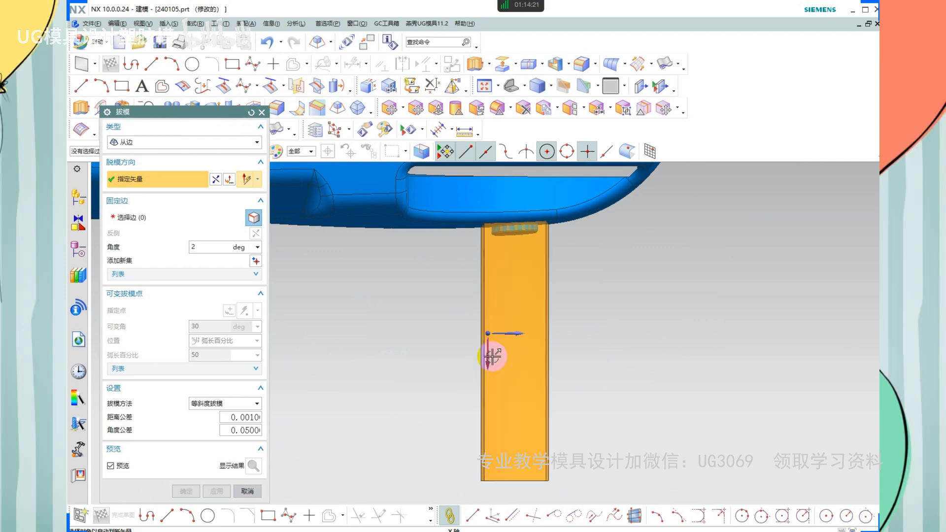
pyautogui.click(493, 352)
pyautogui.scroll(5, 498, 212)
pyautogui.click(470, 236)
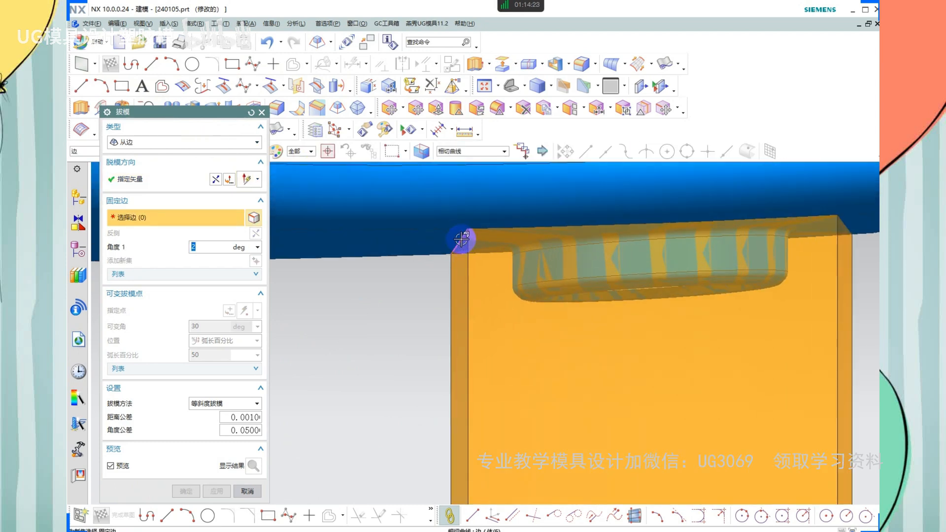
pyautogui.moveTo(461, 236); pyautogui.dragTo(697, 225, button='middle')
pyautogui.click(677, 224)
pyautogui.scroll(-3, 678, 232)
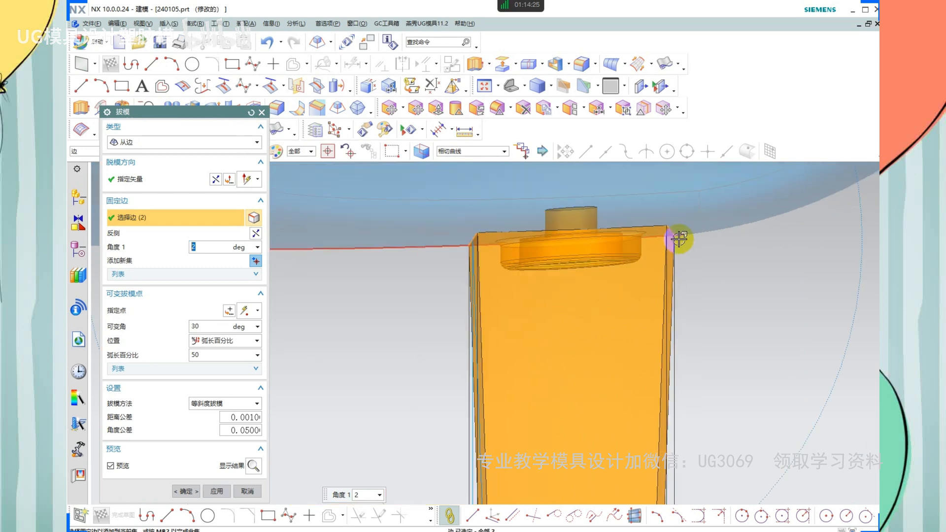
pyautogui.write('-3')
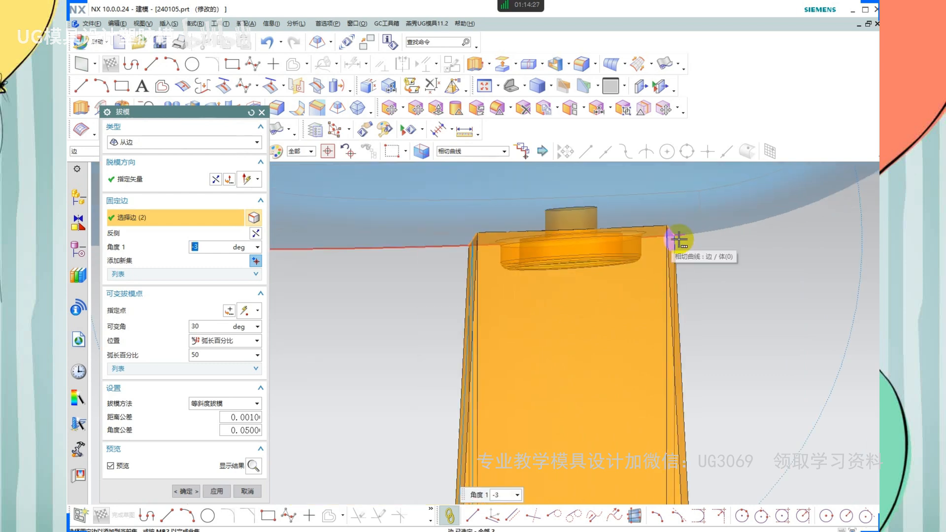
pyautogui.scroll(-5, 638, 266)
pyautogui.middleClick(624, 325)
pyautogui.middleClick(623, 325)
pyautogui.scroll(3, 624, 325)
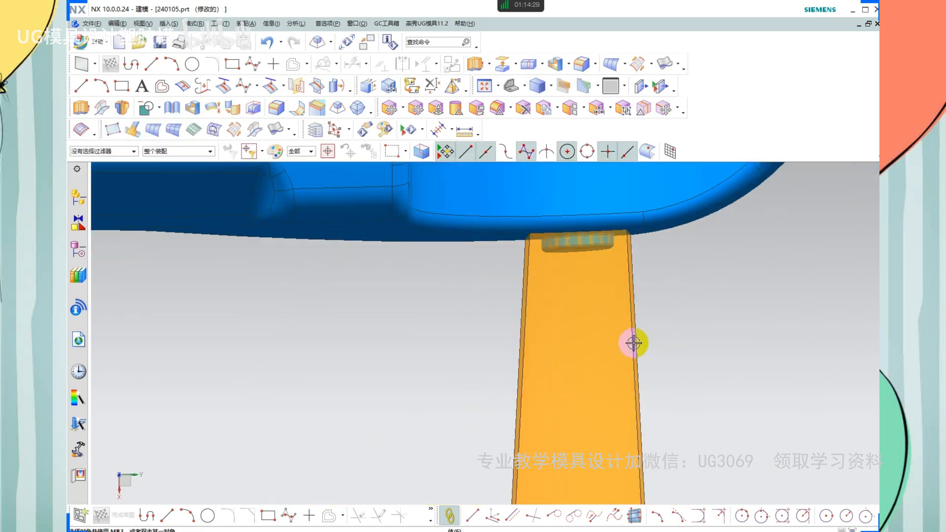
# Round one upper long edge of the bar with a 3 mm radius edge blend
pyautogui.moveTo(632, 342); pyautogui.dragTo(559, 246, button='middle')
pyautogui.scroll(-3, 560, 291)
pyautogui.scroll(5, 574, 389)
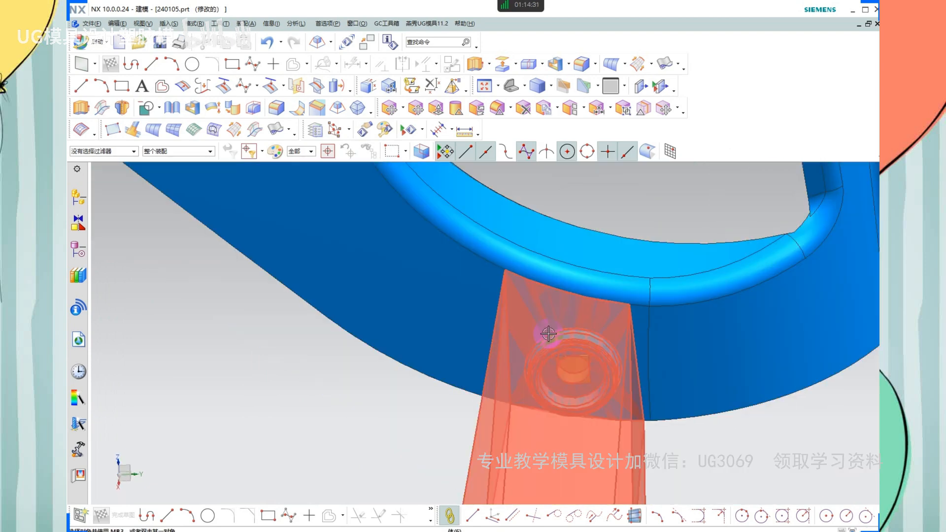
pyautogui.click(280, 110)
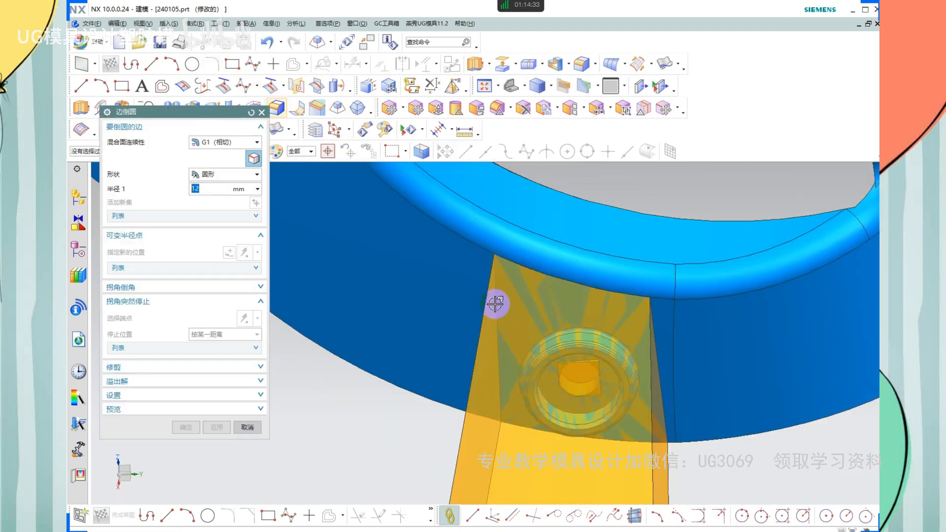
pyautogui.click(484, 296)
pyautogui.scroll(-2, 478, 243)
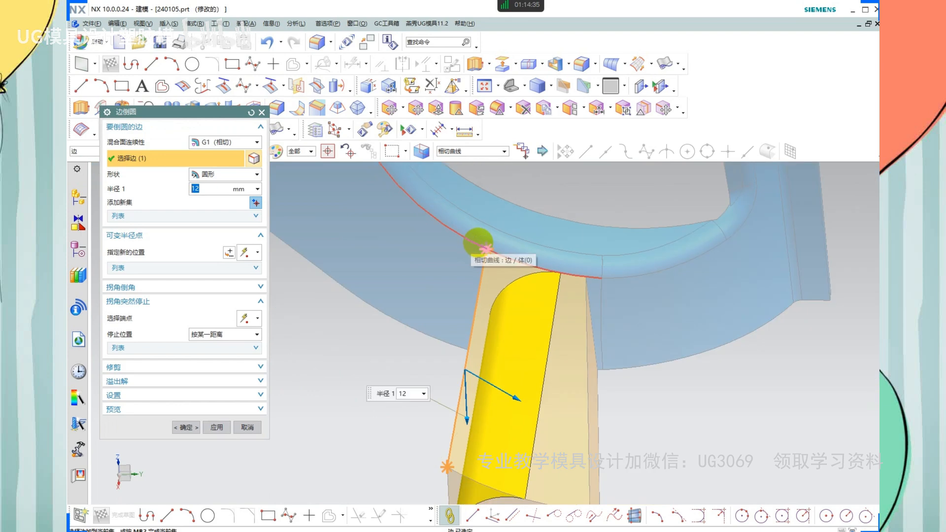
pyautogui.write('2')
pyautogui.press('Return')
pyautogui.write('3')
pyautogui.press('Return')
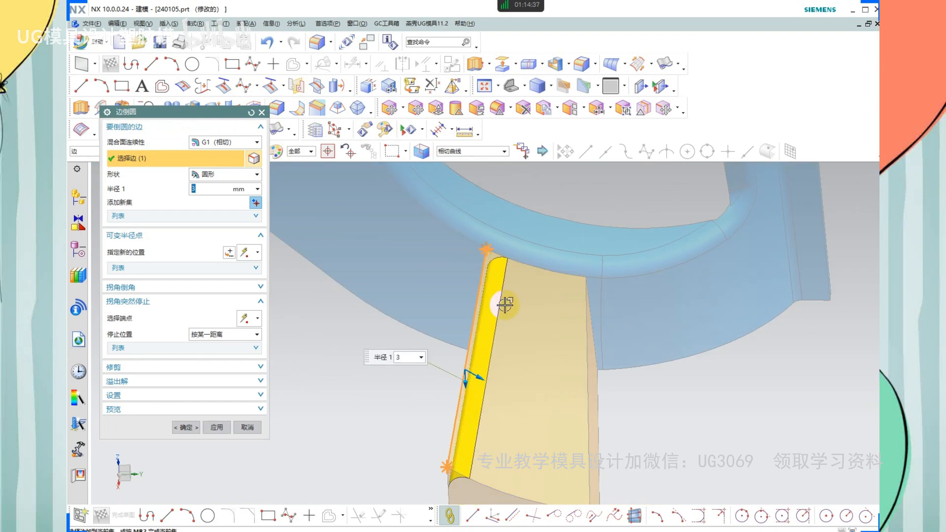
pyautogui.click(210, 427)
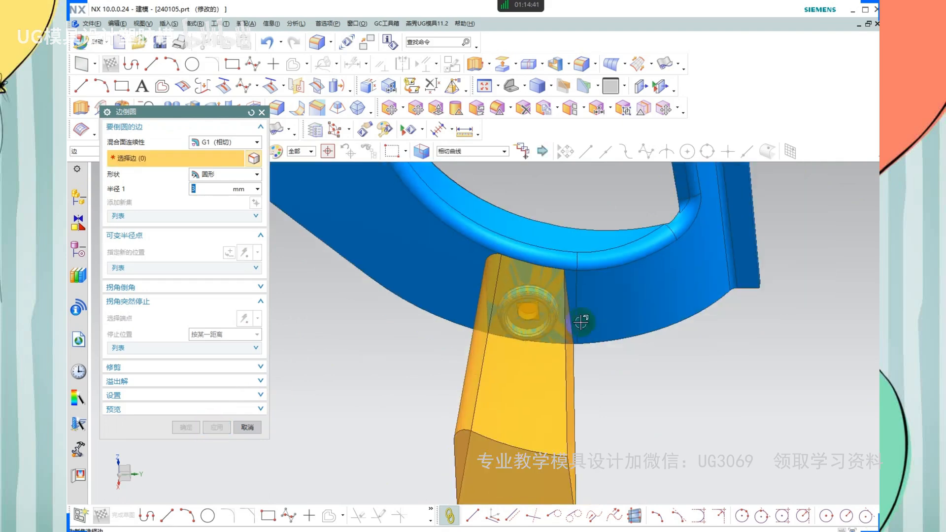
# Round the opposite upper long edge of the bar with a 3 mm radius as well
pyautogui.scroll(2, 556, 291)
pyautogui.click(556, 291)
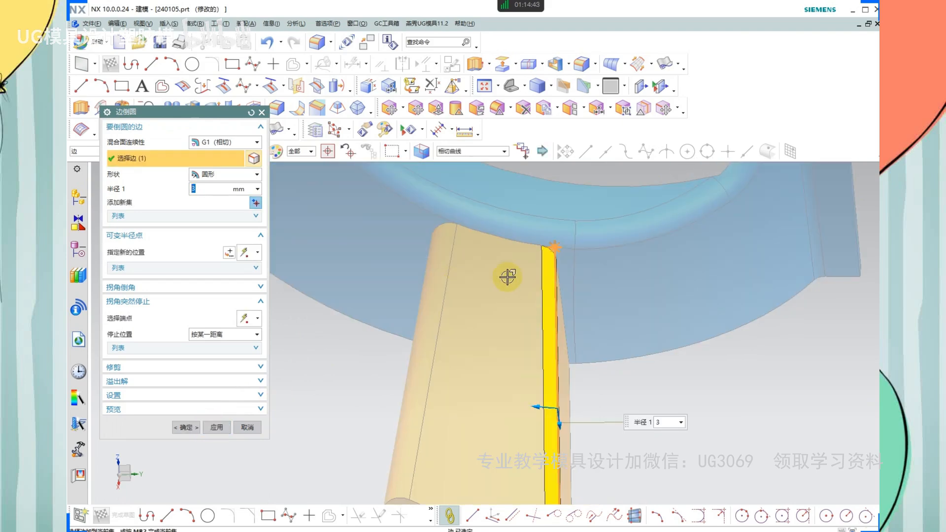
pyautogui.middleClick(539, 266)
pyautogui.press('Escape')
pyautogui.scroll(-4, 494, 252)
# Remove the parameters from the blended slider bar and the neighbouring bodies
pyautogui.moveTo(521, 317); pyautogui.dragTo(522, 295, button='middle')
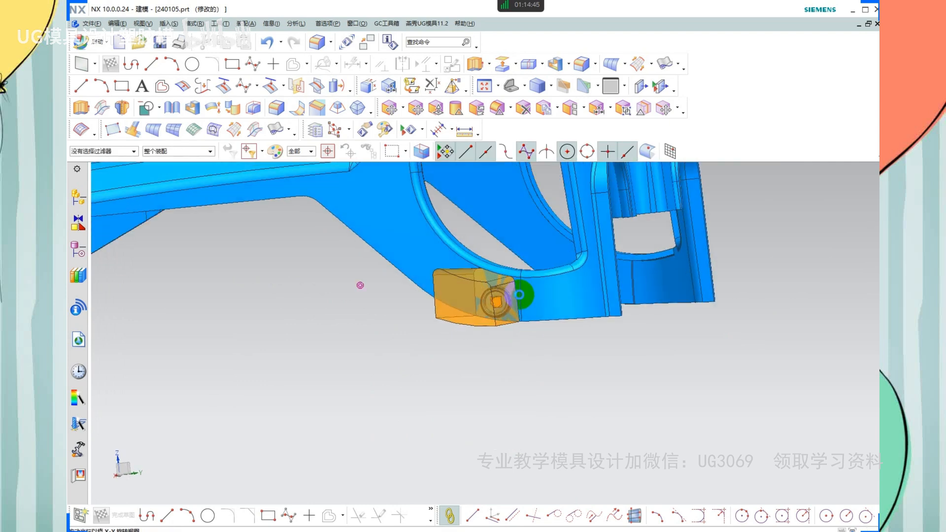
pyautogui.scroll(3, 509, 296)
pyautogui.press('r')
pyautogui.click(477, 308)
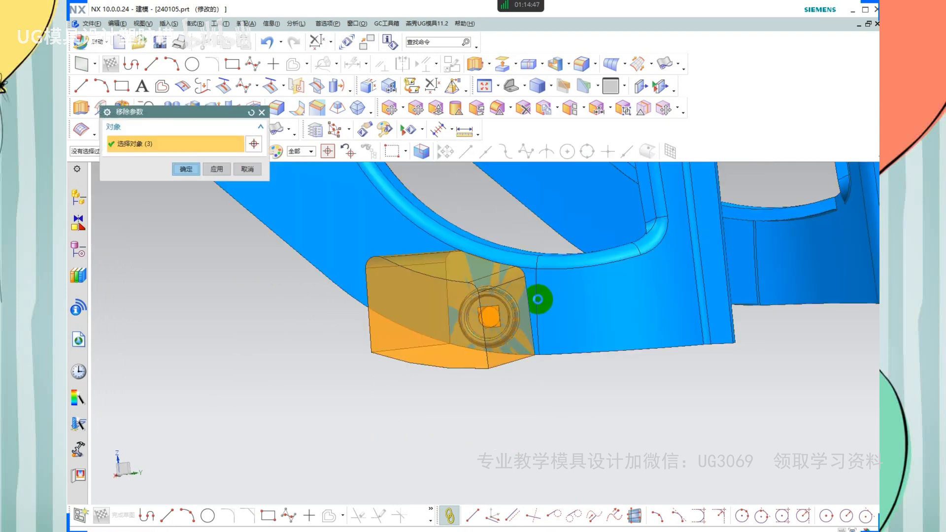
pyautogui.middleClick(538, 297)
# Hide the slider bar and the small square body inside the boss hole
pyautogui.scroll(4, 492, 306)
pyautogui.scroll(3, 552, 295)
pyautogui.hotkey('ctrl', 'shift', 'u')
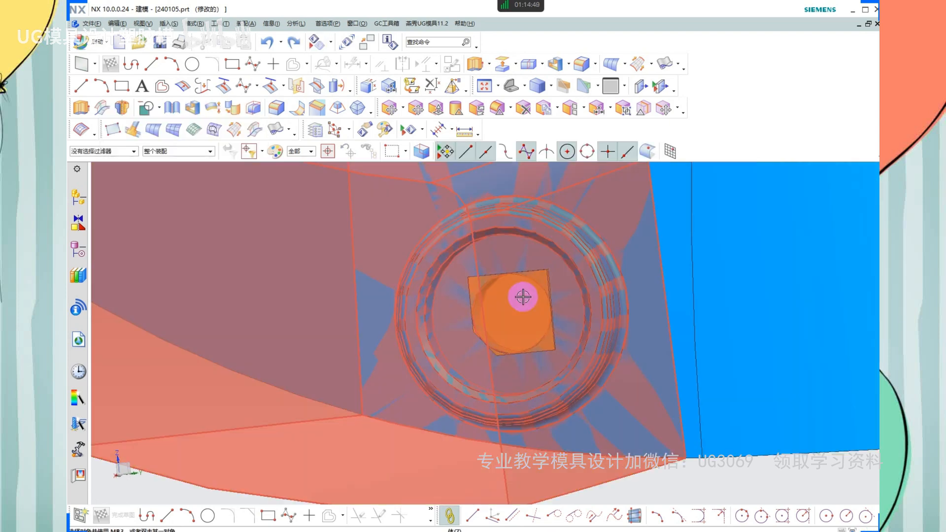
pyautogui.scroll(-4, 517, 305)
pyautogui.click(501, 325)
pyautogui.hotkey('ctrl', 'b')
pyautogui.scroll(2, 513, 301)
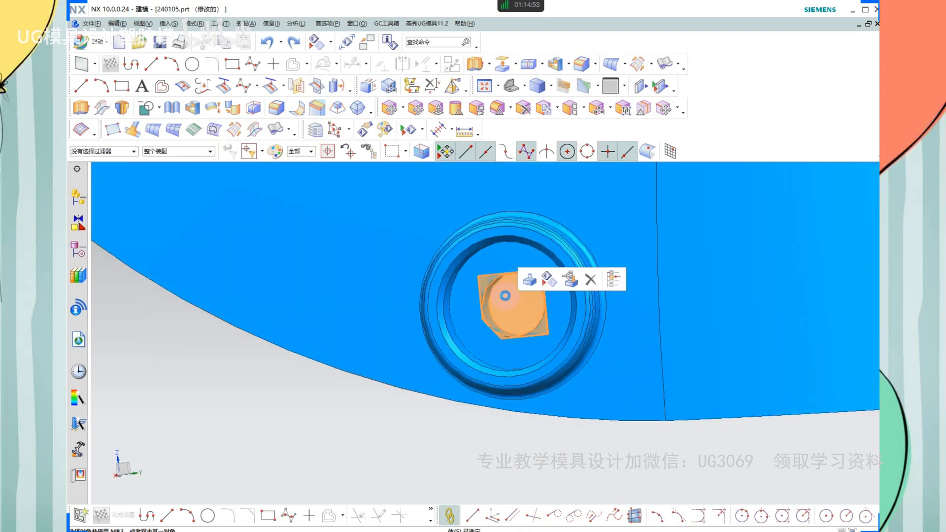
pyautogui.hotkey('ctrl', 'b')
# Bring the hidden slider bar back into view beside the product part
pyautogui.scroll(-7, 530, 312)
pyautogui.hotkey('ctrl', 'shift', 'b')
pyautogui.click(497, 301)
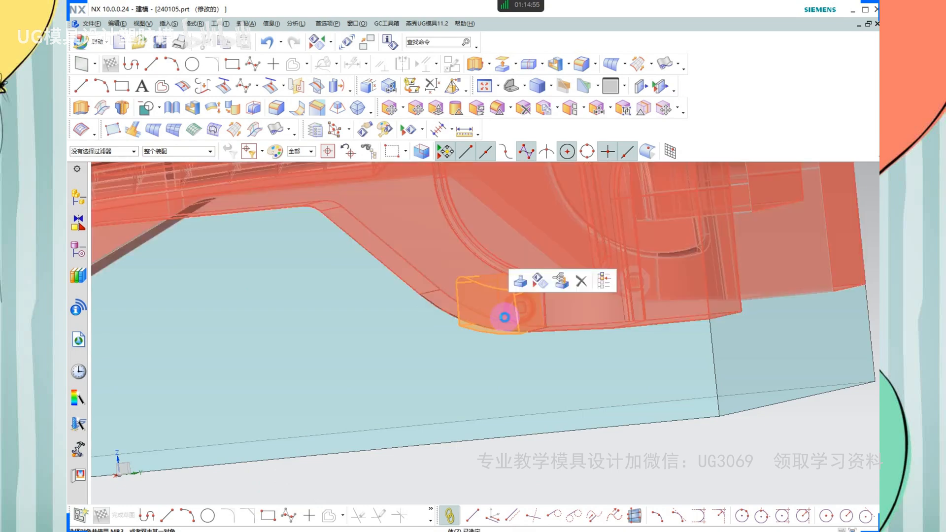
pyautogui.hotkey('ctrl', 'b')
pyautogui.hotkey('ctrl', 'shift', 'b')
pyautogui.moveTo(522, 325); pyautogui.dragTo(808, 530, button='middle')
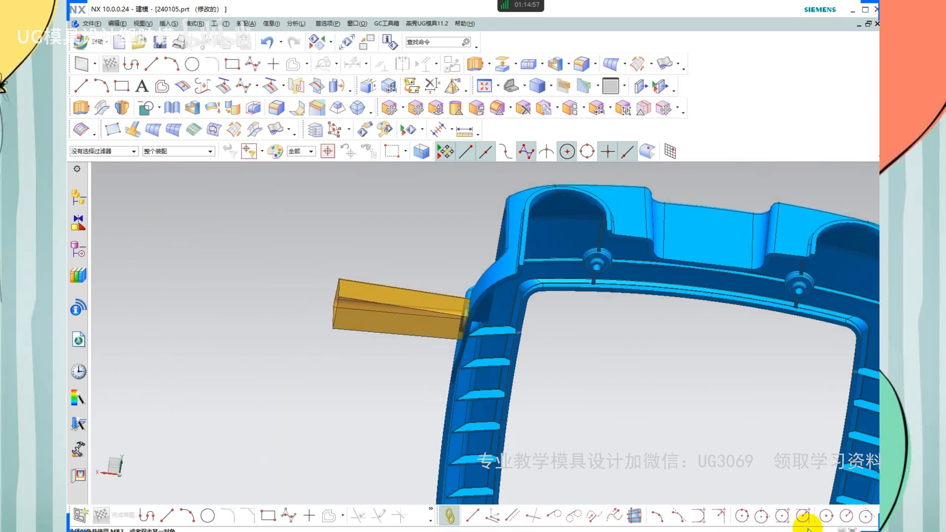
# Examine how the end of the slider bar meets the hole of the side boss on the product part
pyautogui.scroll(-4, 492, 339)
pyautogui.moveTo(492, 339); pyautogui.dragTo(480, 312, button='middle')
pyautogui.scroll(9, 480, 312)
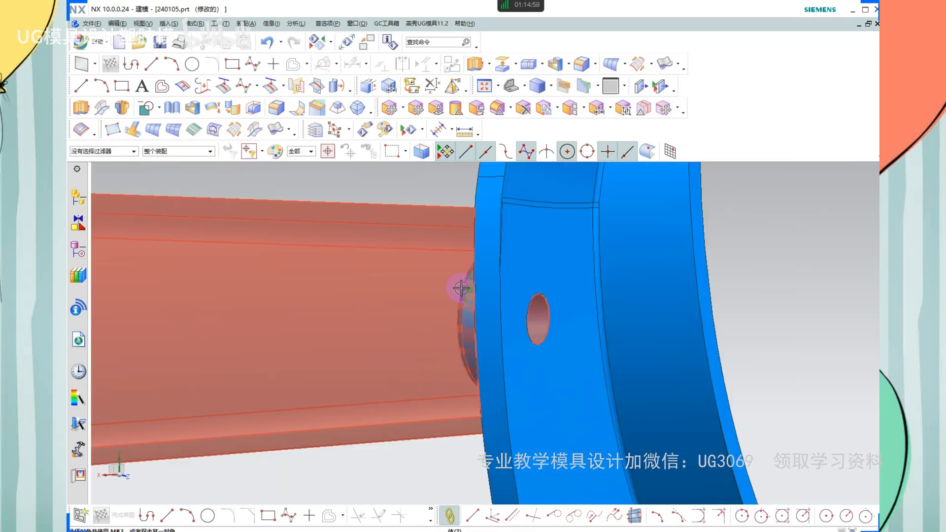
pyautogui.click(461, 288)
pyautogui.scroll(2, 543, 347)
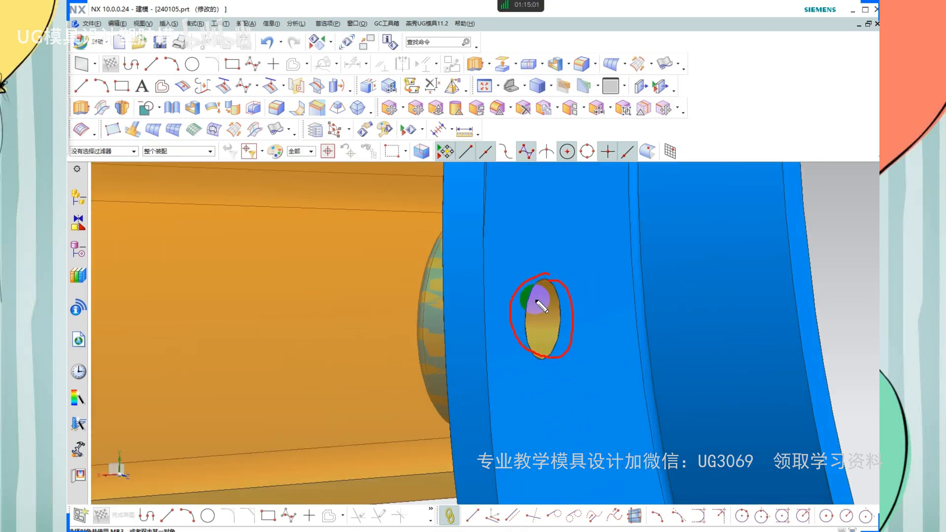
pyautogui.scroll(-10, 517, 299)
pyautogui.moveTo(467, 258); pyautogui.dragTo(537, 443, button='middle')
pyautogui.scroll(-2, 537, 443)
pyautogui.scroll(2, 537, 443)
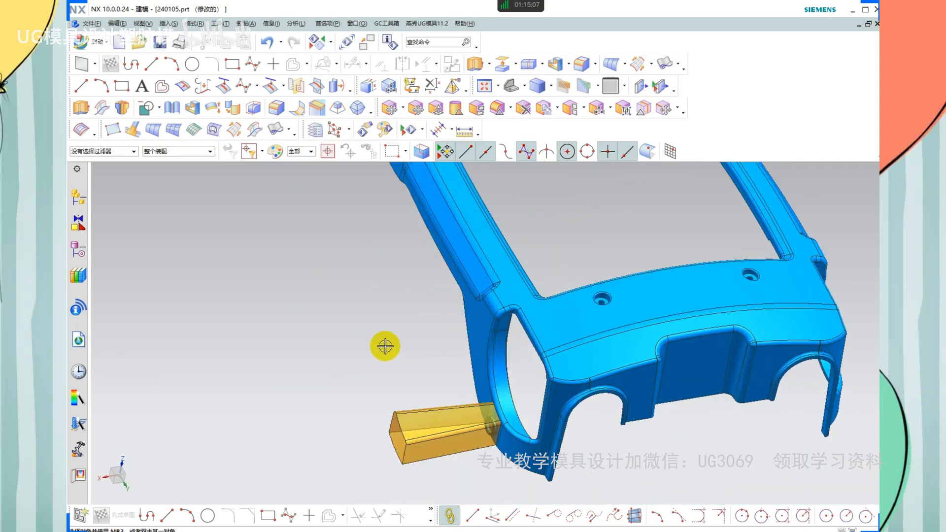
# Bring the cavity block back into view together with the product part and the slider bar
pyautogui.hotkey('ctrl', 'shift', 'b')
pyautogui.scroll(-3, 392, 330)
pyautogui.click(437, 341)
pyautogui.hotkey('ctrl', 'b')
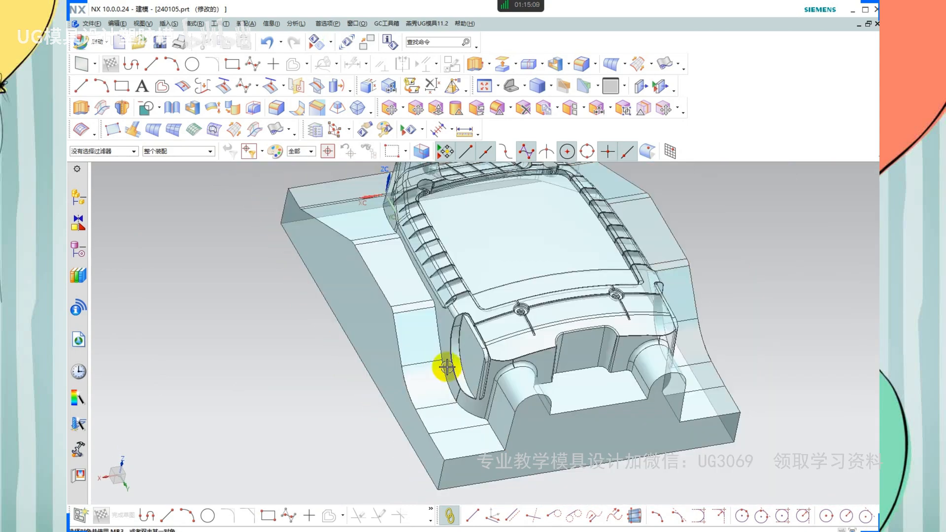
pyautogui.hotkey('ctrl', 'shift', 'b')
# Subtract the slider bar from the cavity block, keeping the bar as a tool body
pyautogui.scroll(4, 447, 367)
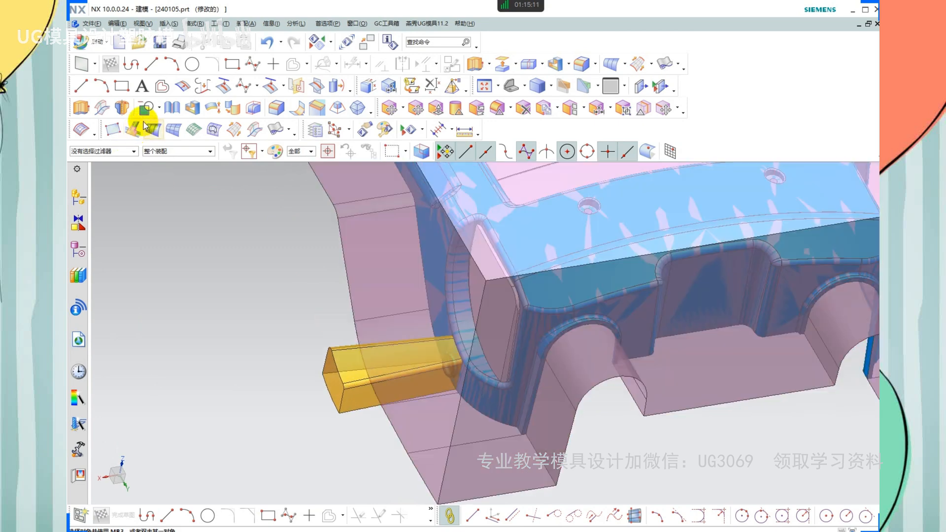
pyautogui.click(149, 108)
pyautogui.scroll(2, 418, 345)
pyautogui.click(416, 329)
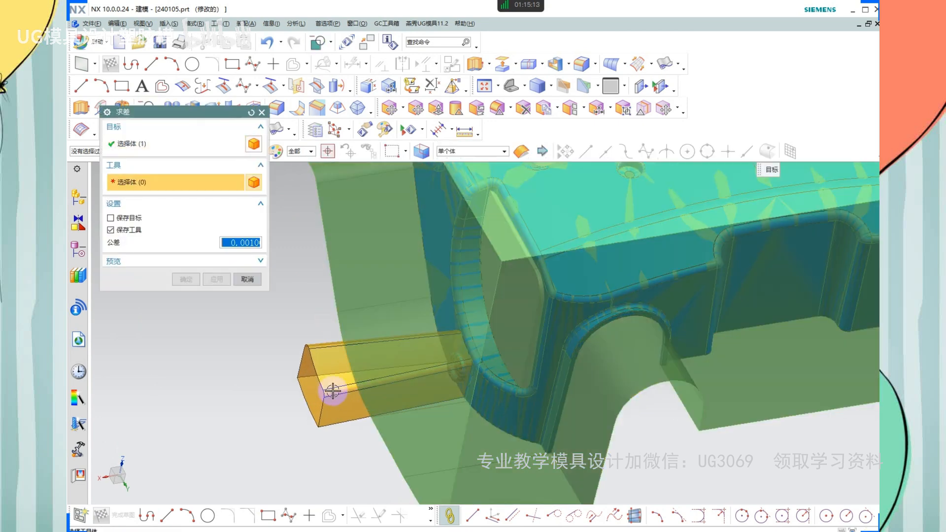
pyautogui.click(351, 390)
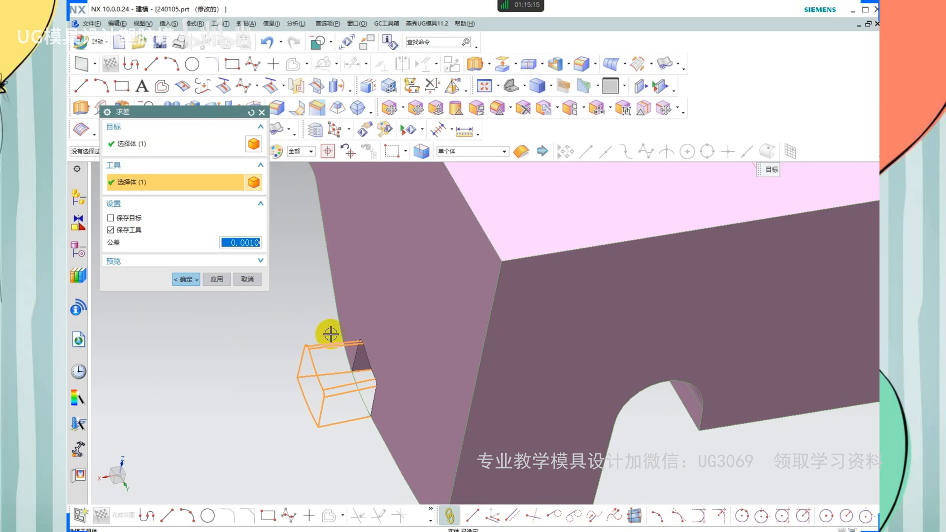
pyautogui.middleClick(310, 335)
# Remove the parameters from the cavity block
pyautogui.scroll(-3, 318, 357)
pyautogui.press('r')
pyautogui.click(348, 360)
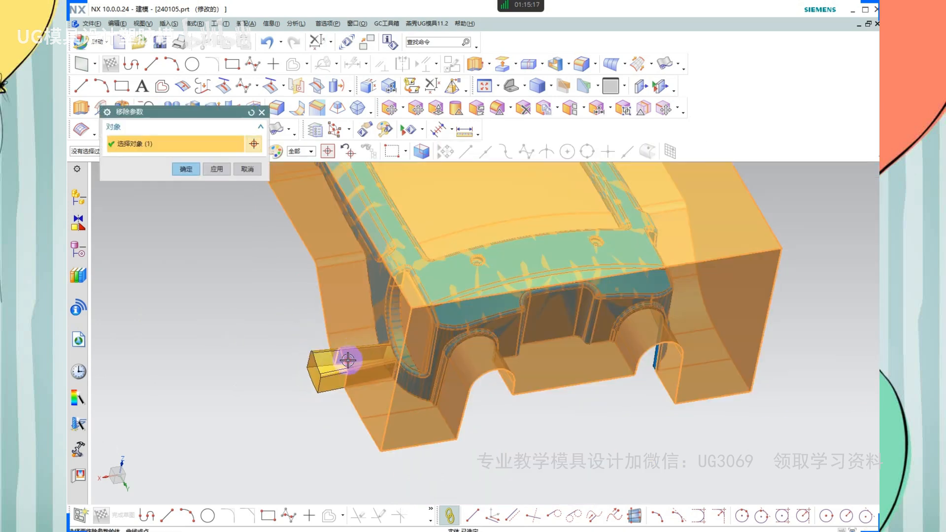
pyautogui.middleClick(422, 354)
pyautogui.middleClick(422, 353)
# Mirror a copy of the slider bar to the opposite side about the mid-plane between the cavity block's two outer side faces
pyautogui.click(328, 376)
pyautogui.scroll(-2, 468, 409)
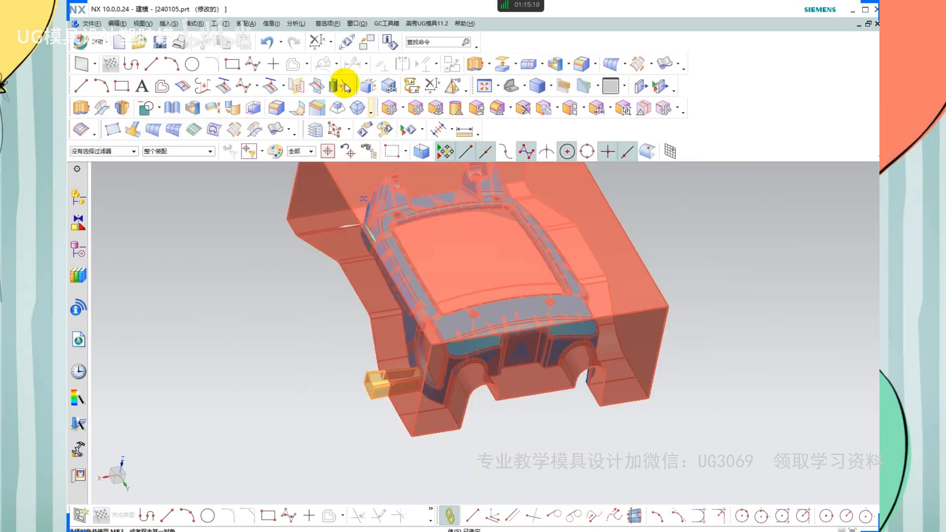
pyautogui.click(347, 43)
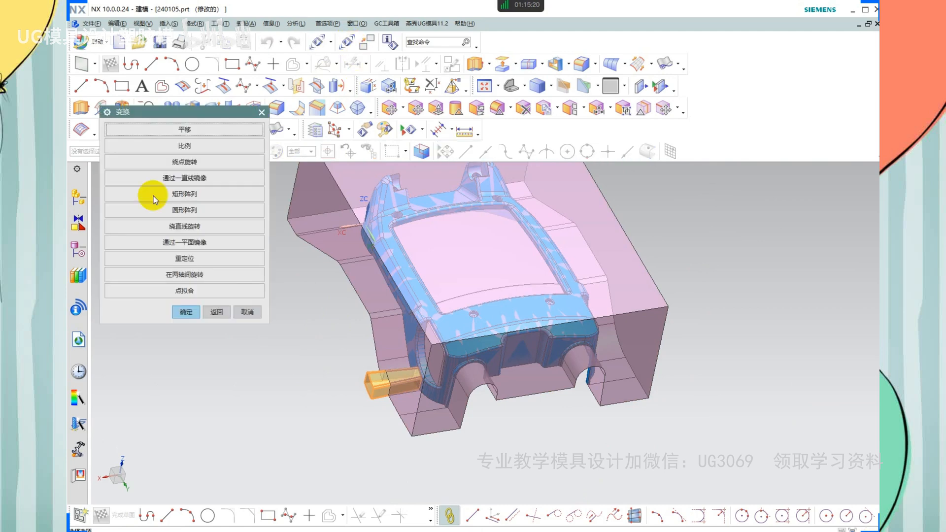
pyautogui.click(212, 244)
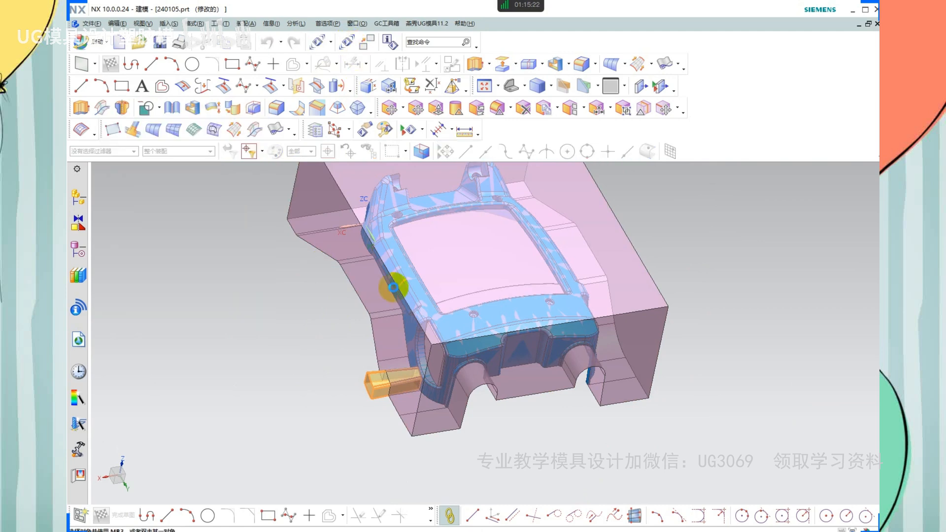
pyautogui.click(317, 201)
pyautogui.moveTo(338, 205); pyautogui.dragTo(398, 246, button='middle')
pyautogui.moveTo(585, 251); pyautogui.dragTo(448, 185, button='middle')
pyautogui.click(449, 186)
pyautogui.scroll(-1, 578, 313)
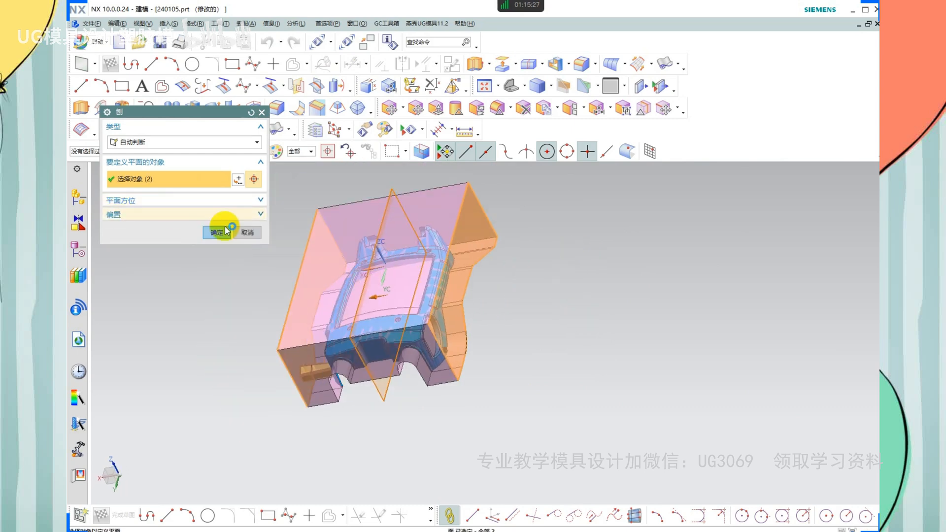
pyautogui.click(224, 229)
pyautogui.click(193, 227)
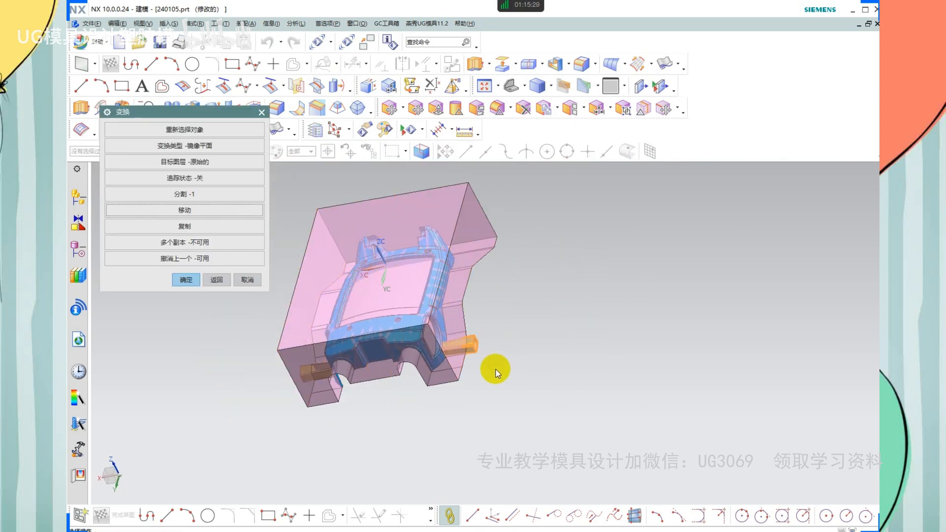
pyautogui.middleClick(493, 370)
# Subtract the mirrored slider bar from the cavity block, keeping the bar as a tool body
pyautogui.scroll(4, 493, 370)
pyautogui.click(143, 109)
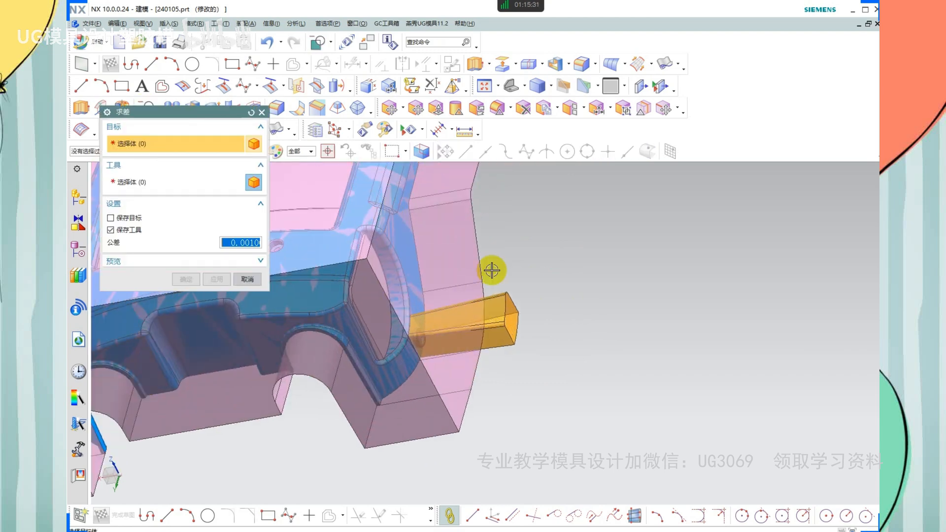
pyautogui.click(488, 276)
pyautogui.scroll(1, 496, 325)
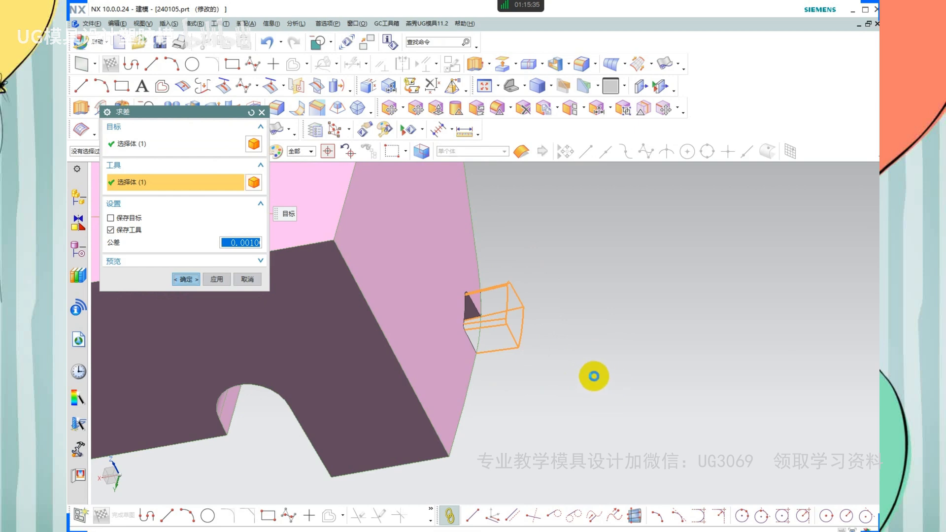
pyautogui.middleClick(592, 376)
# Remove the parameters from both slider bars, the cavity block and the product part
pyautogui.scroll(-4, 609, 362)
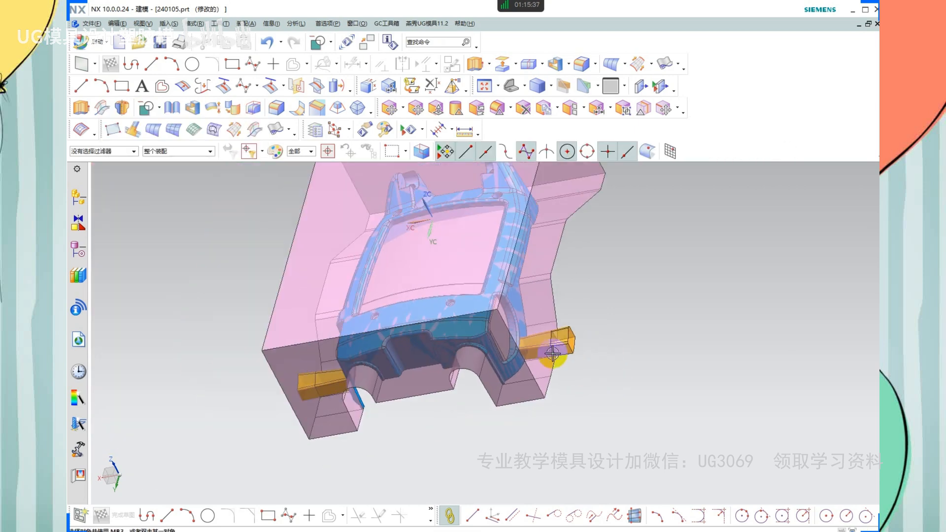
pyautogui.press('r')
pyautogui.click(552, 345)
pyautogui.click(463, 330)
pyautogui.click(463, 330)
pyautogui.click(314, 376)
pyautogui.middleClick(450, 382)
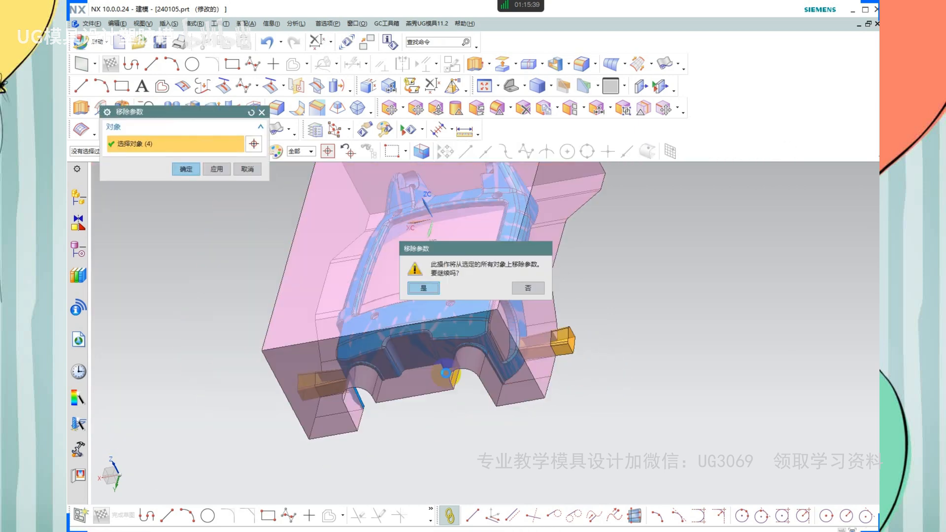
pyautogui.middleClick(450, 382)
# Bring the core block back into view together with the cavity block, the product part and the slider bars
pyautogui.moveTo(450, 382); pyautogui.dragTo(487, 374, button='middle')
pyautogui.hotkey('ctrl', 'shift', 'b')
pyautogui.click(446, 383)
pyautogui.hotkey('ctrl', 'b')
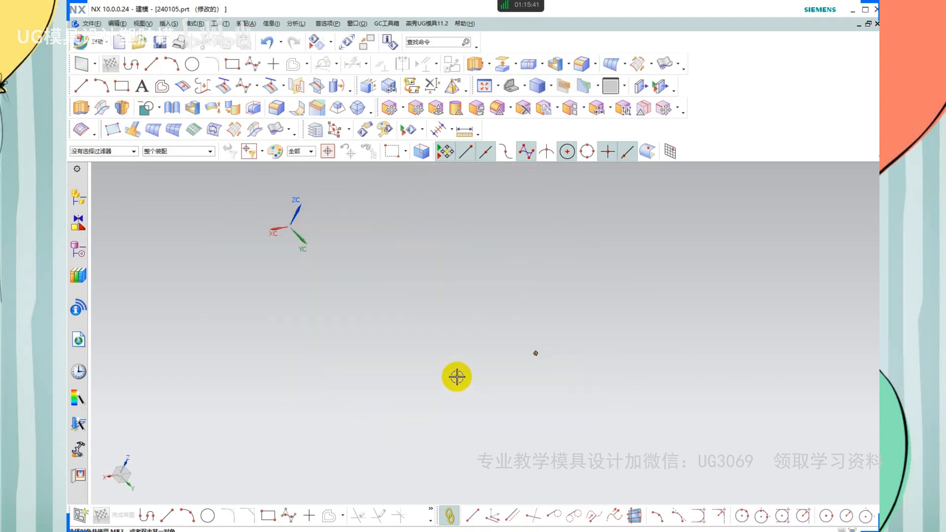
pyautogui.hotkey('ctrl', 'shift', 'b')
pyautogui.scroll(3, 375, 388)
pyautogui.click(380, 365)
pyautogui.hotkey('ctrl', 'b')
pyautogui.click(477, 400)
pyautogui.hotkey('ctrl', 'z')
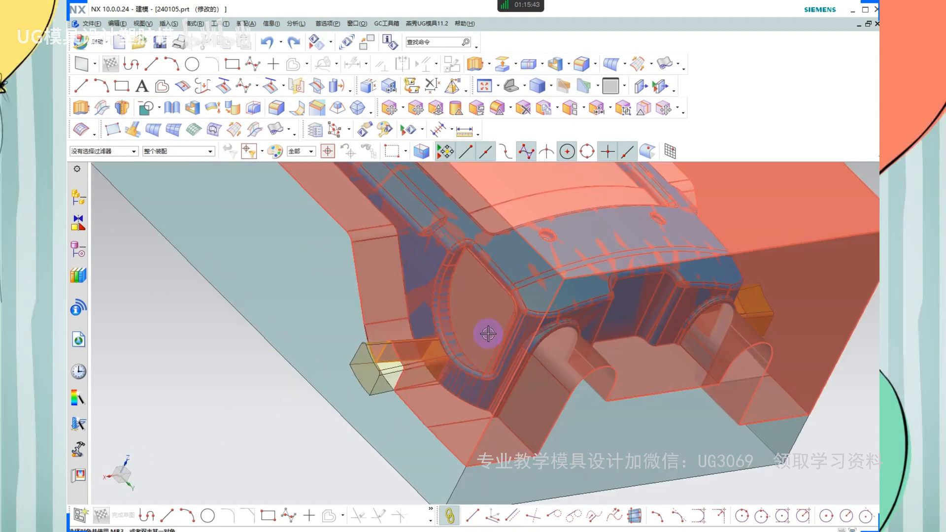
# Hide the cavity block, keeping the product part, the core block and the slider bar in view
pyautogui.moveTo(487, 332); pyautogui.dragTo(507, 376, button='middle')
pyautogui.press('F8')
pyautogui.scroll(4, 699, 467)
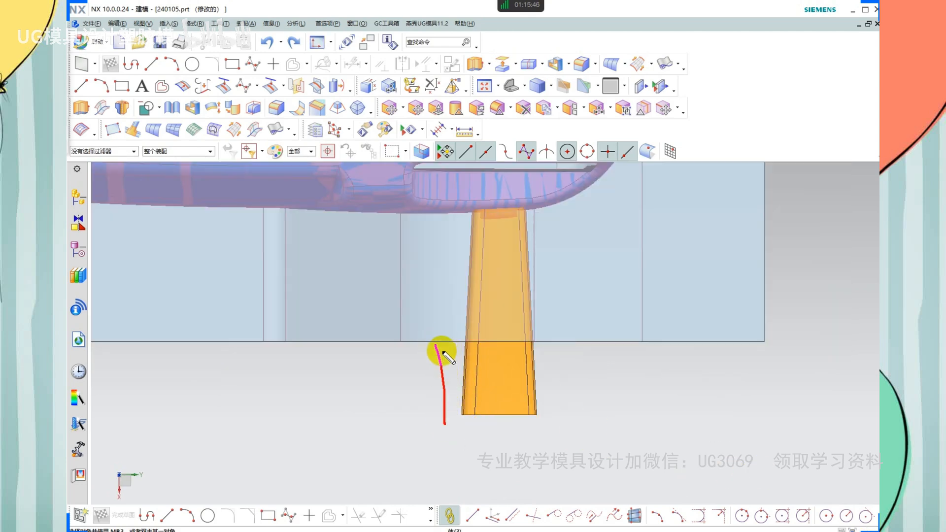
pyautogui.moveTo(560, 428)
pyautogui.mouseDown(button='middle')
pyautogui.moveTo(517, 401)
pyautogui.moveTo(559, 373)
pyautogui.moveTo(544, 352)
pyautogui.mouseUp(button='middle')
pyautogui.moveTo(594, 280)
pyautogui.keyDown('shift'); pyautogui.mouseDown(button='middle')
pyautogui.moveTo(594, 325)
pyautogui.moveTo(623, 365)
pyautogui.moveTo(578, 291)
pyautogui.mouseUp(button='middle'); pyautogui.keyUp('shift')
pyautogui.click(598, 325)
pyautogui.hotkey('ctrl', 'b')
pyautogui.click(580, 293)
pyautogui.hotkey('ctrl', 'b')
pyautogui.hotkey('ctrl', 'z')
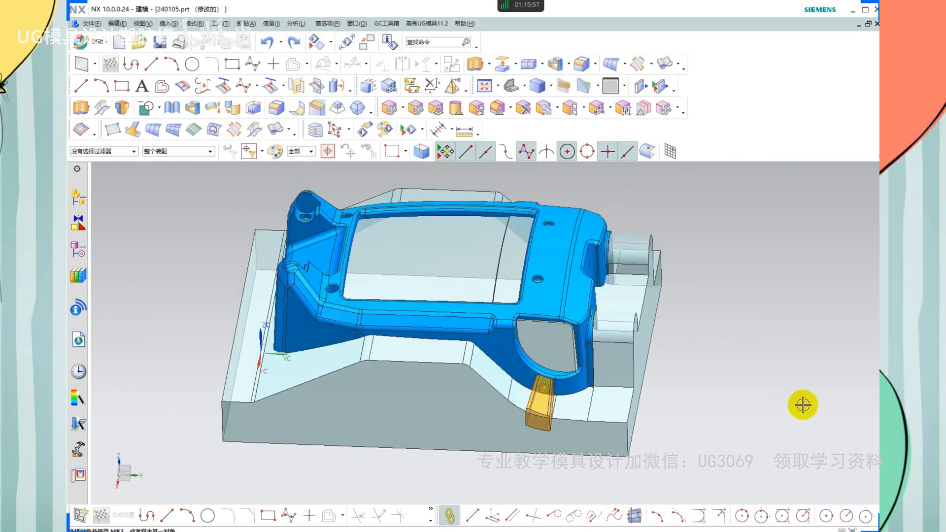
pyautogui.scroll(3, 545, 391)
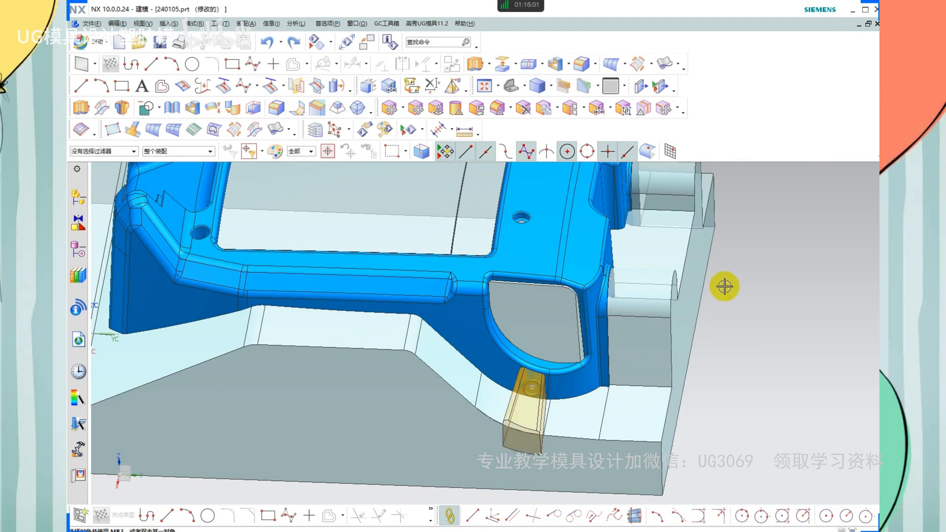
pyautogui.scroll(-2, 597, 262)
pyautogui.scroll(-3, 625, 296)
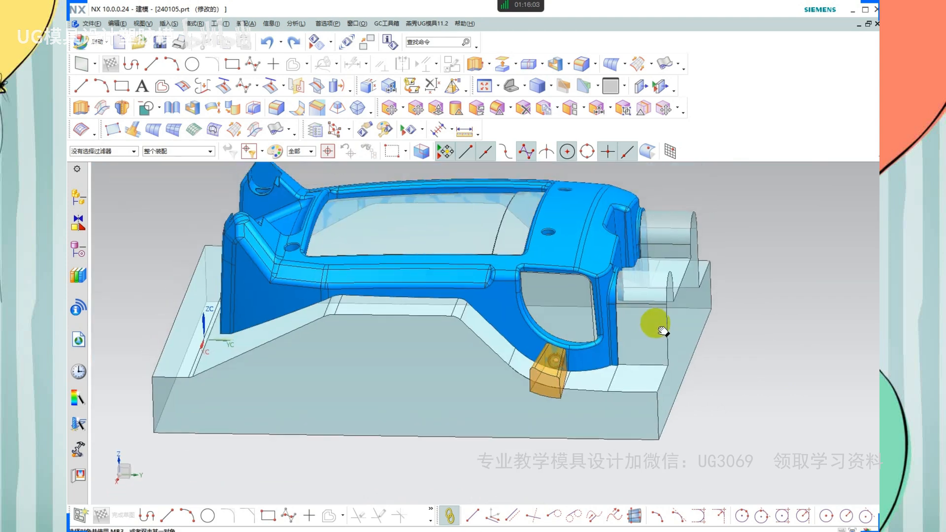